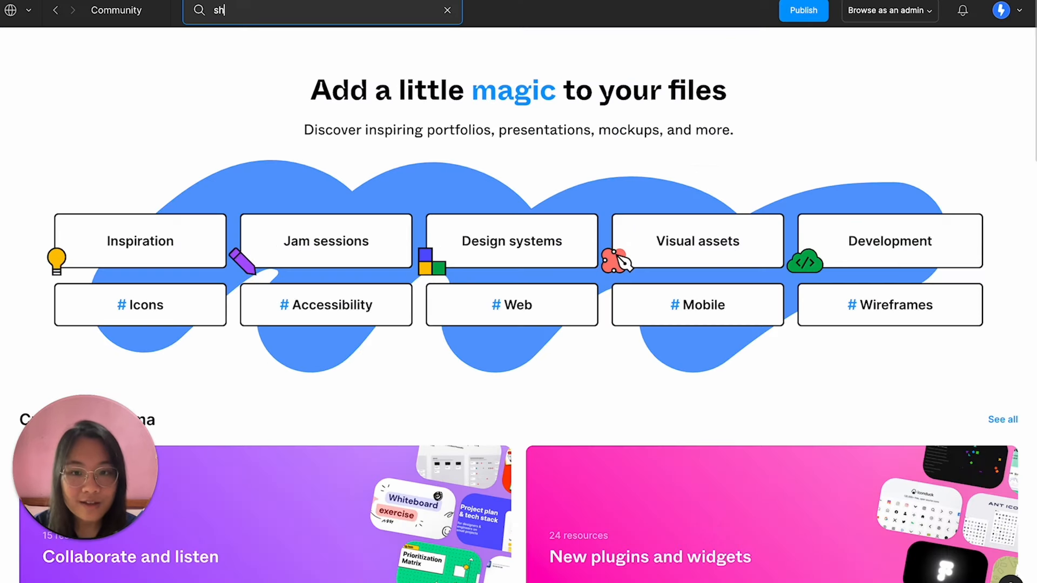
# Search the Community for "shopping website" and open the Shopping Website file by Nickelfox Design.
pyautogui.write('opping')
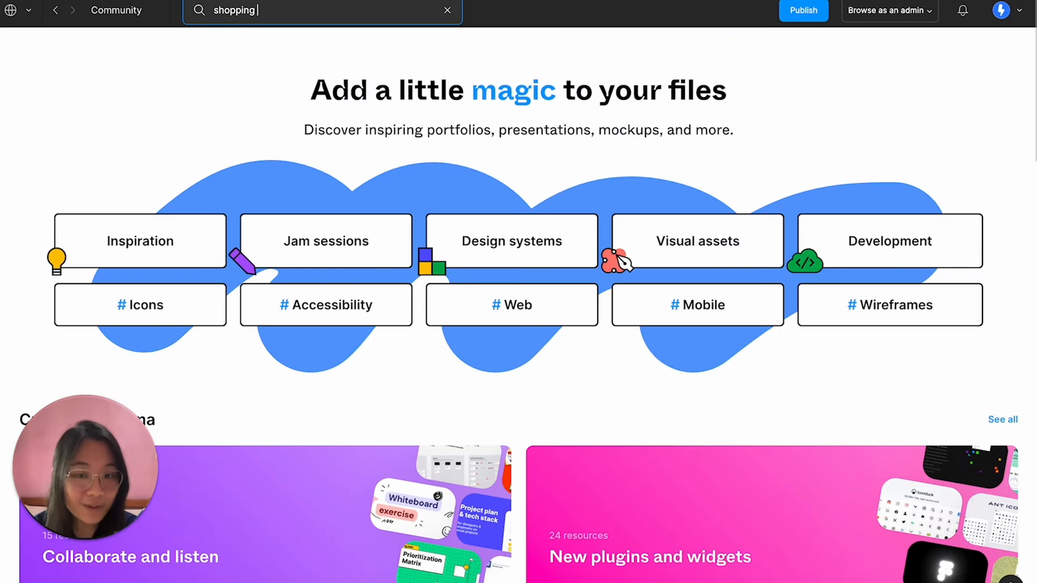
pyautogui.write(' website')
pyautogui.press('Return')
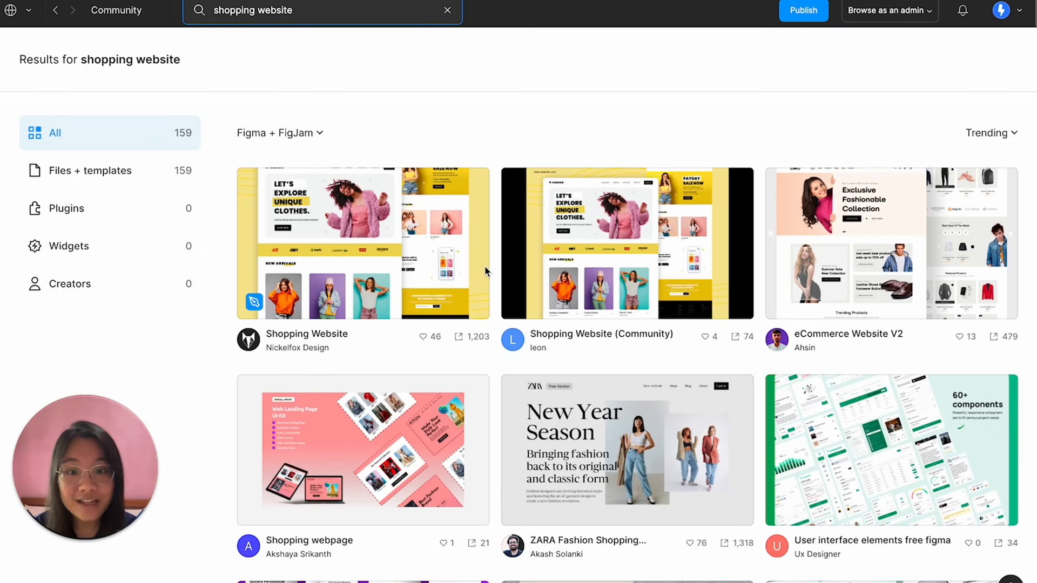
pyautogui.click(430, 232)
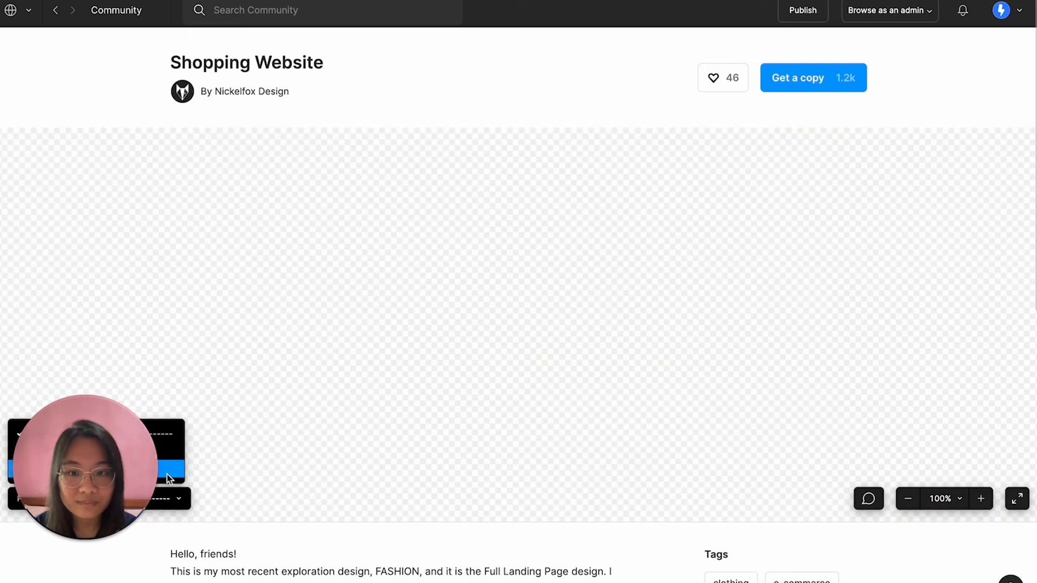
pyautogui.scroll(5, 594, 241)
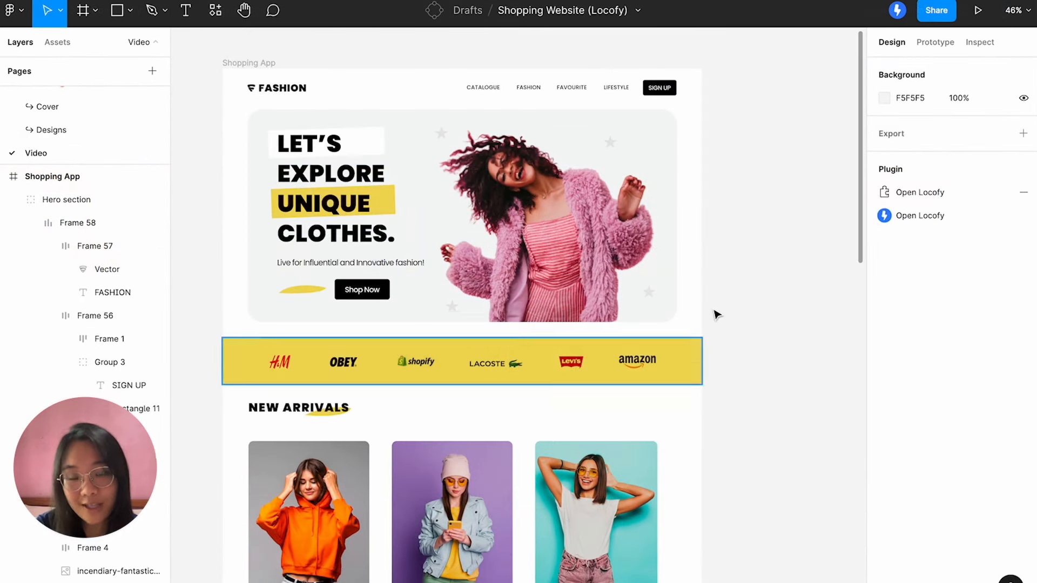
# Launch the Locofy plugin in the Shopping Website (Locofy) file and show its layer tagging options.
pyautogui.rightClick(808, 190)
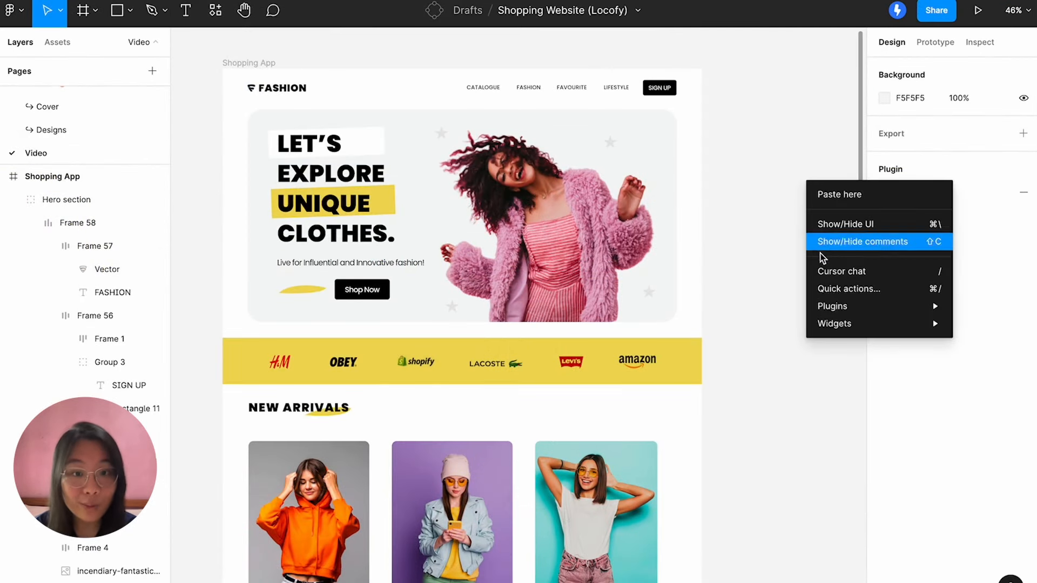
pyautogui.moveTo(835, 304)
pyautogui.click(780, 315)
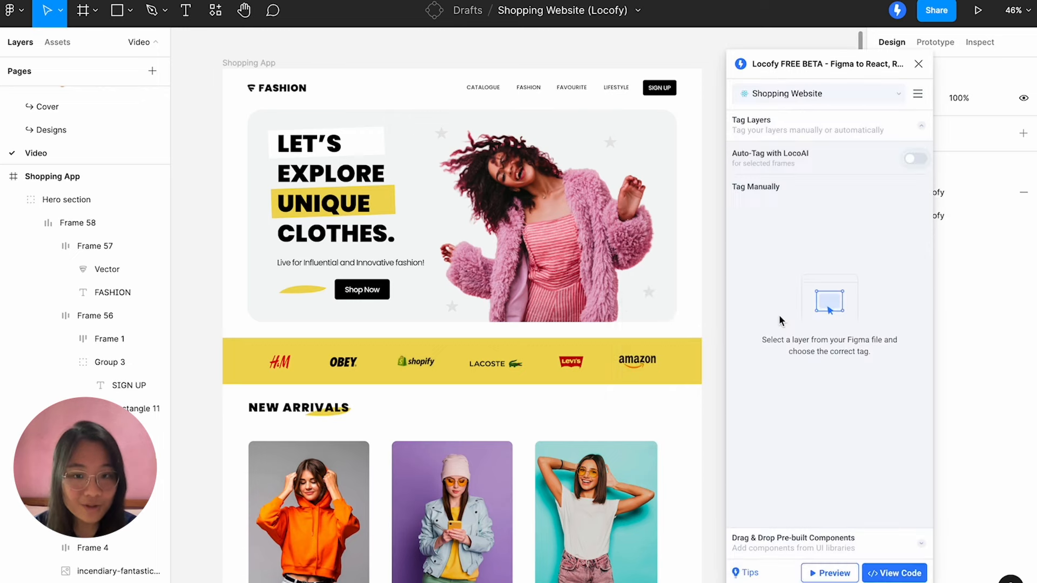
pyautogui.click(924, 127)
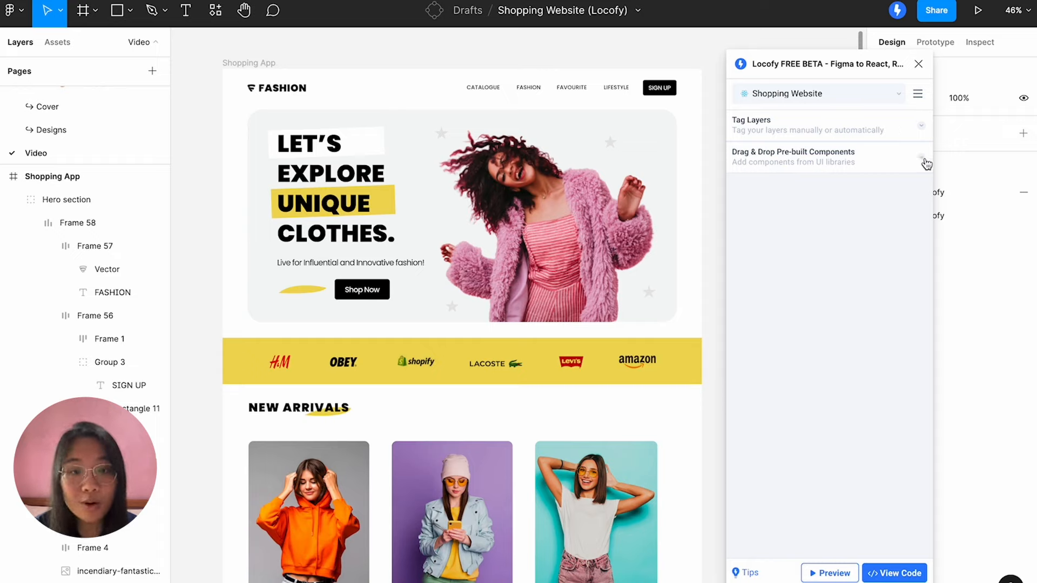
pyautogui.click(923, 130)
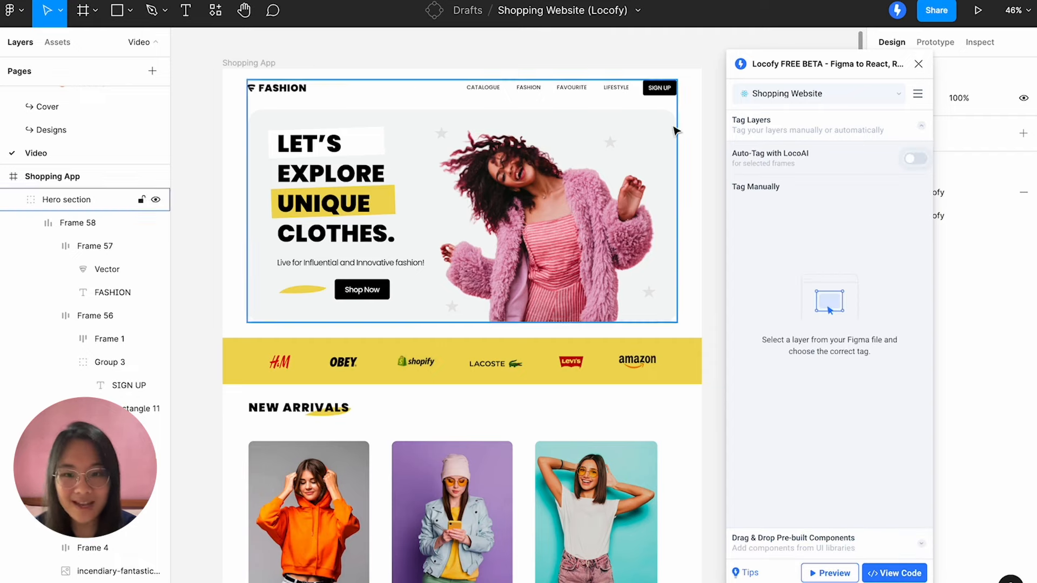
# Apply auto layout to the SIGN UP button group in the header navigation.
pyautogui.click(666, 90)
pyautogui.click(666, 90)
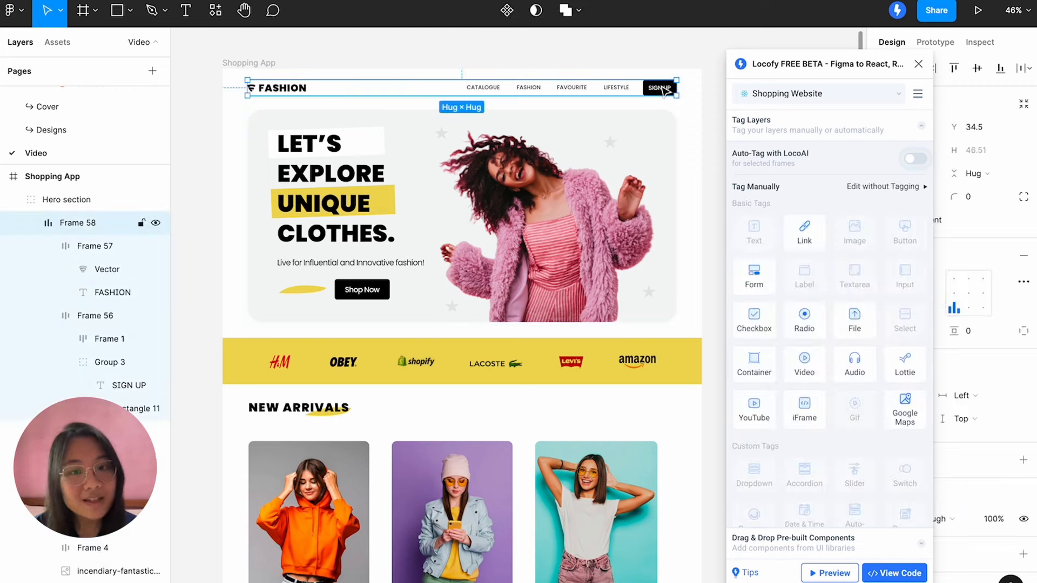
pyautogui.click(665, 91)
pyautogui.click(665, 90)
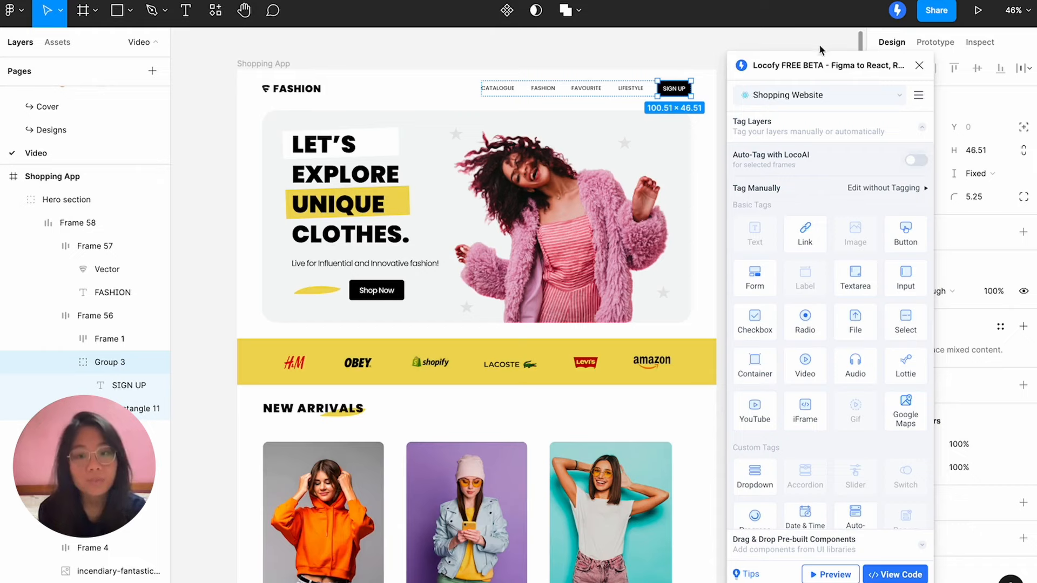
pyautogui.moveTo(748, 69); pyautogui.dragTo(431, 64)
pyautogui.click(1023, 233)
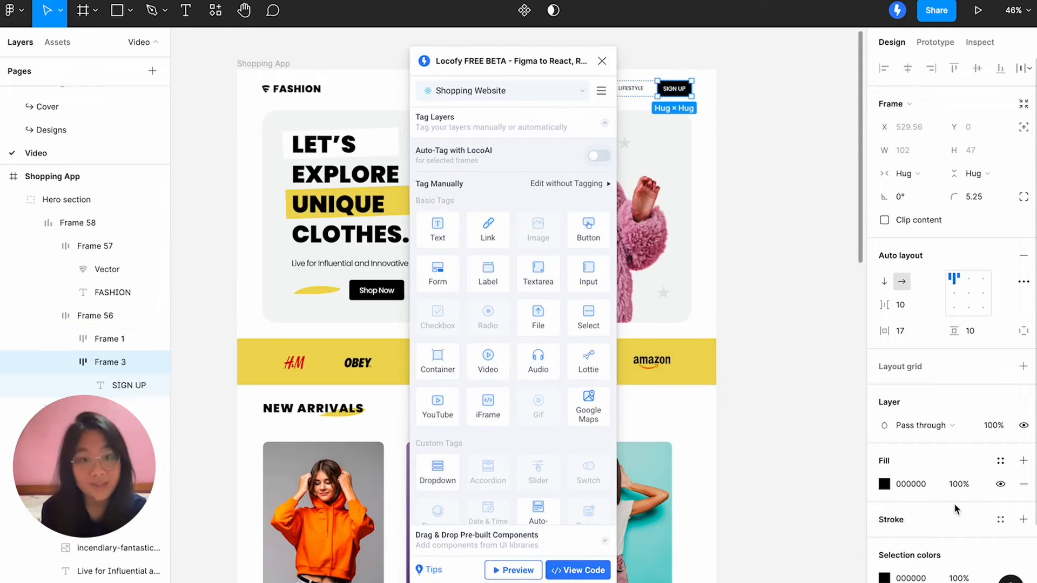
# Rename the header button's frame to "Sign Up" and centre its auto layout contents.
pyautogui.doubleClick(108, 362)
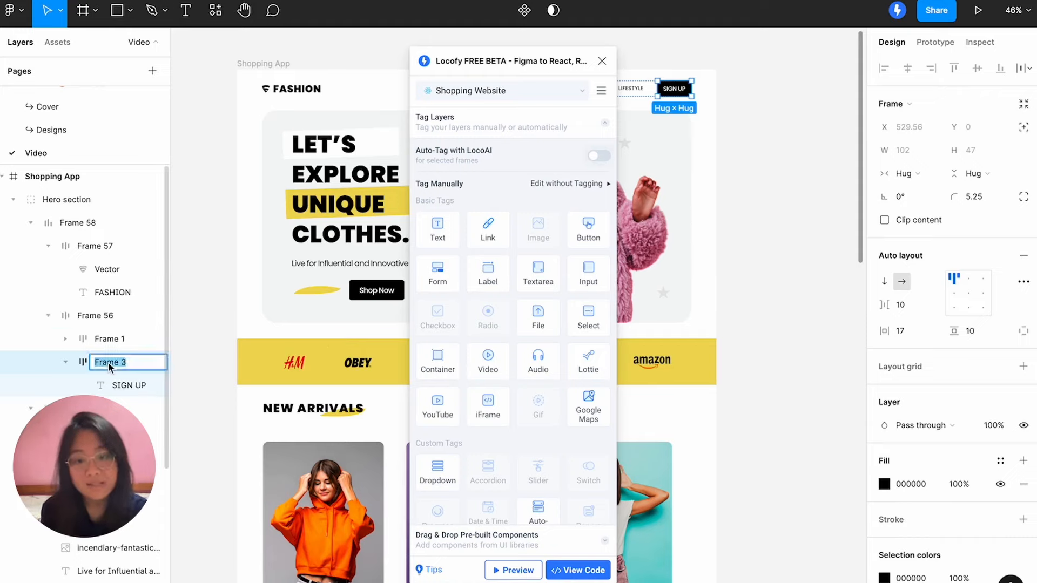
pyautogui.write('Sign Up')
pyautogui.press('Return')
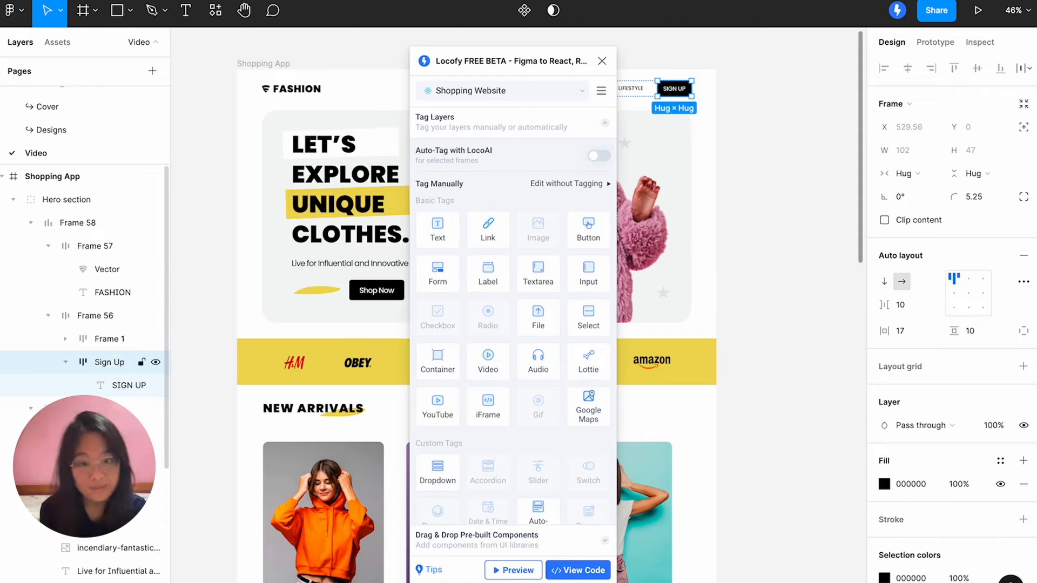
pyautogui.click(969, 294)
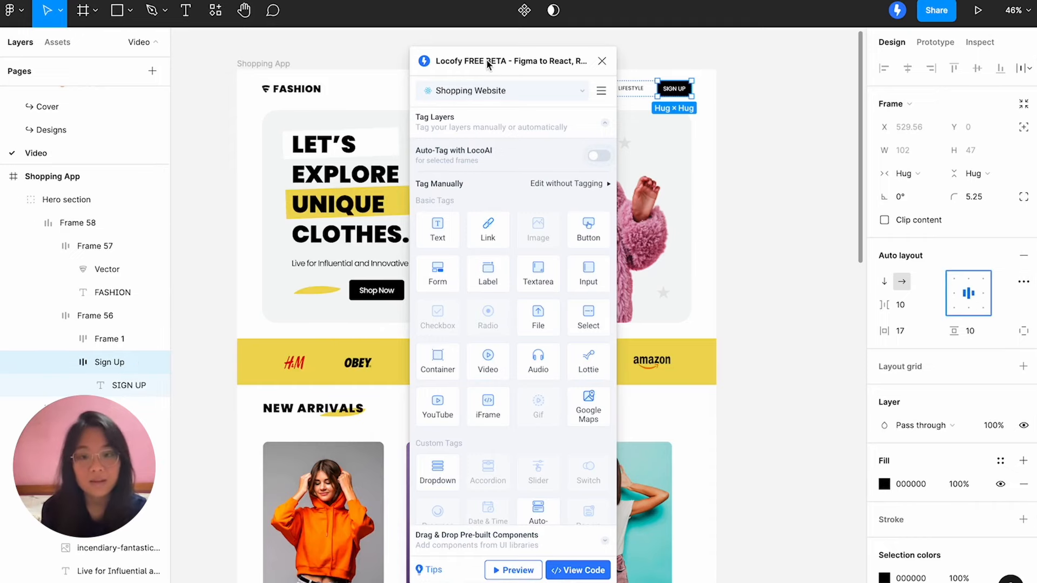
pyautogui.moveTo(486, 60); pyautogui.dragTo(808, 68)
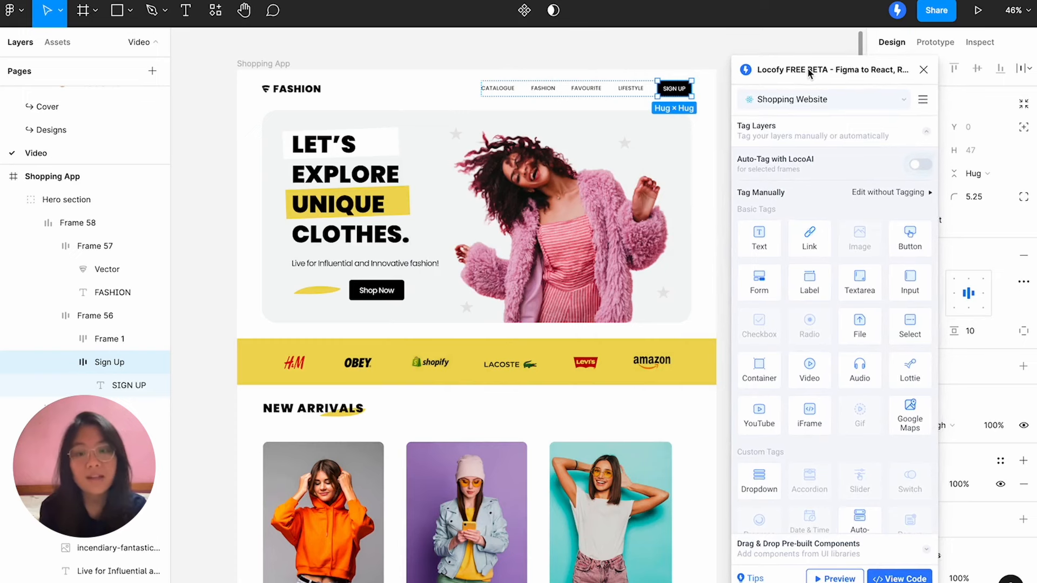
# Apply auto layout with centre alignment to the Shop Now button group in the hero section.
pyautogui.click(375, 283)
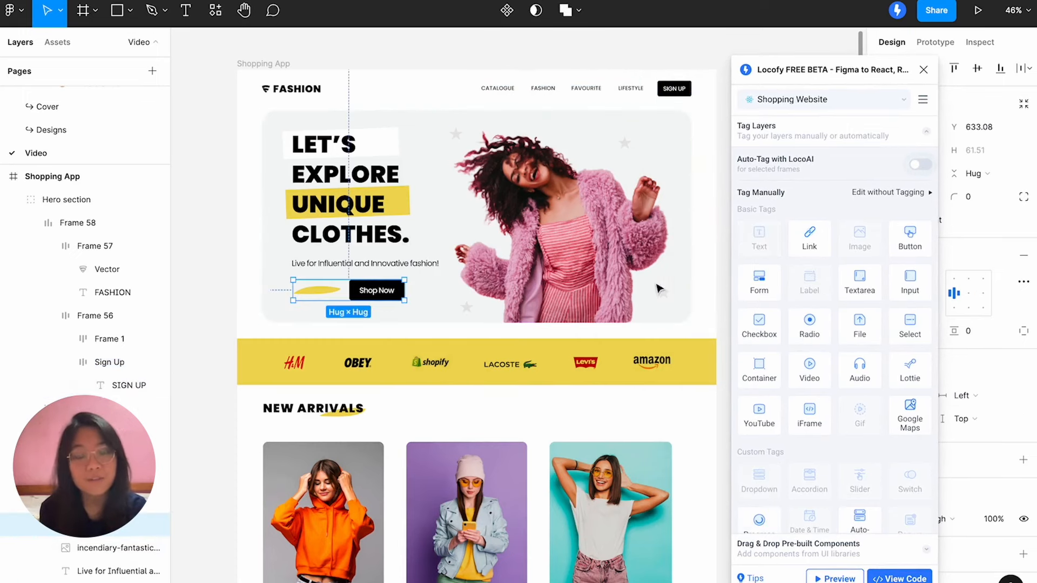
pyautogui.click(376, 286)
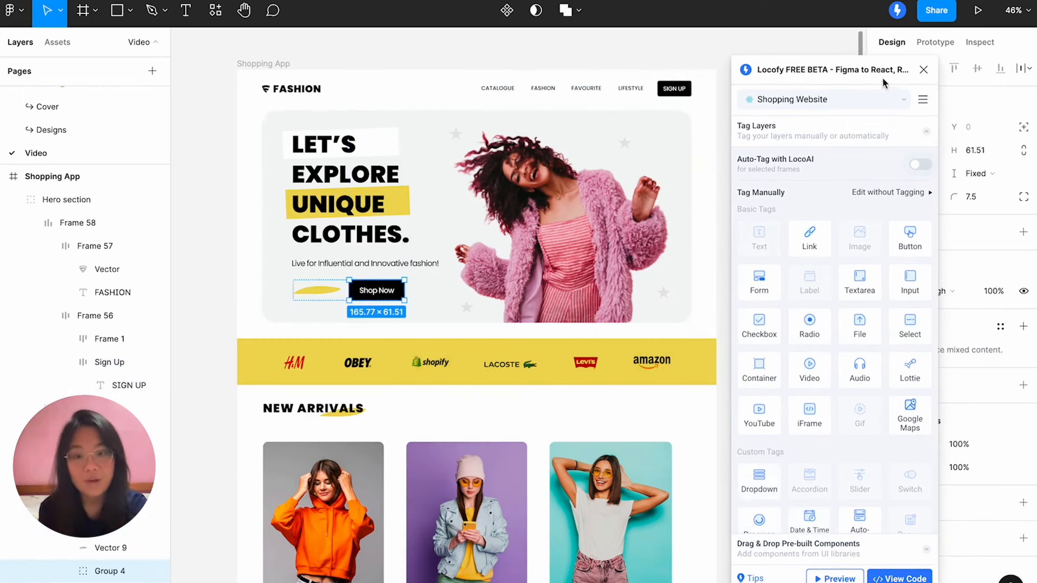
pyautogui.click(1024, 233)
pyautogui.click(969, 294)
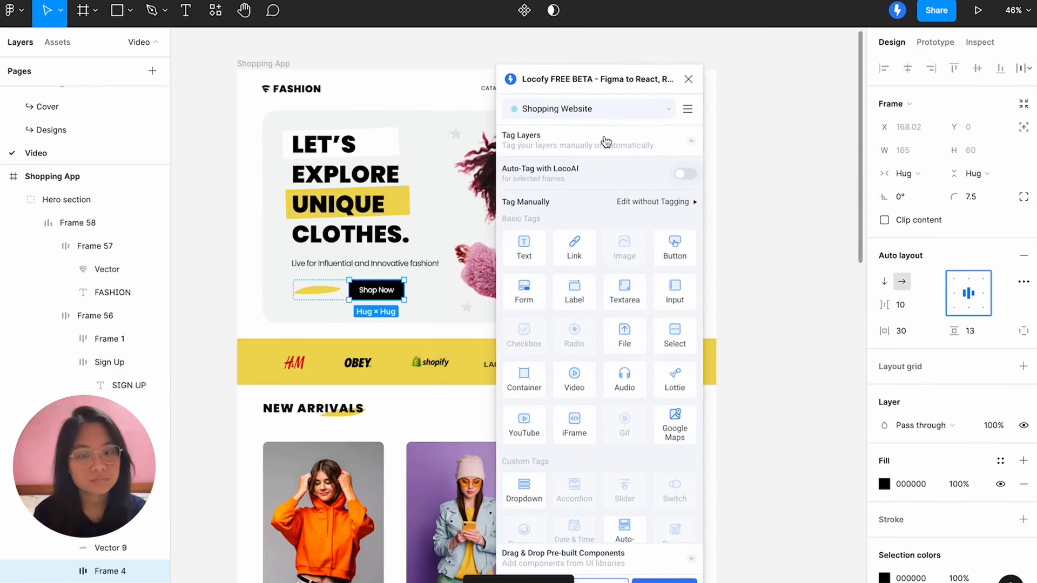
pyautogui.moveTo(594, 78); pyautogui.dragTo(801, 78)
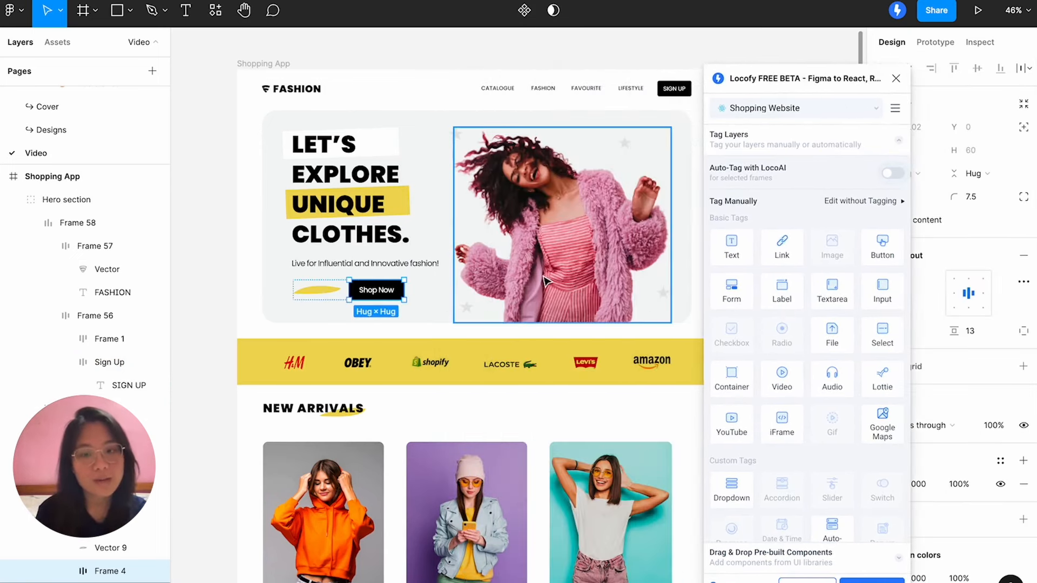
# Frame the SEND text with its black rectangle in the community section and apply auto layout with centre alignment.
pyautogui.scroll(-15, 498, 334)
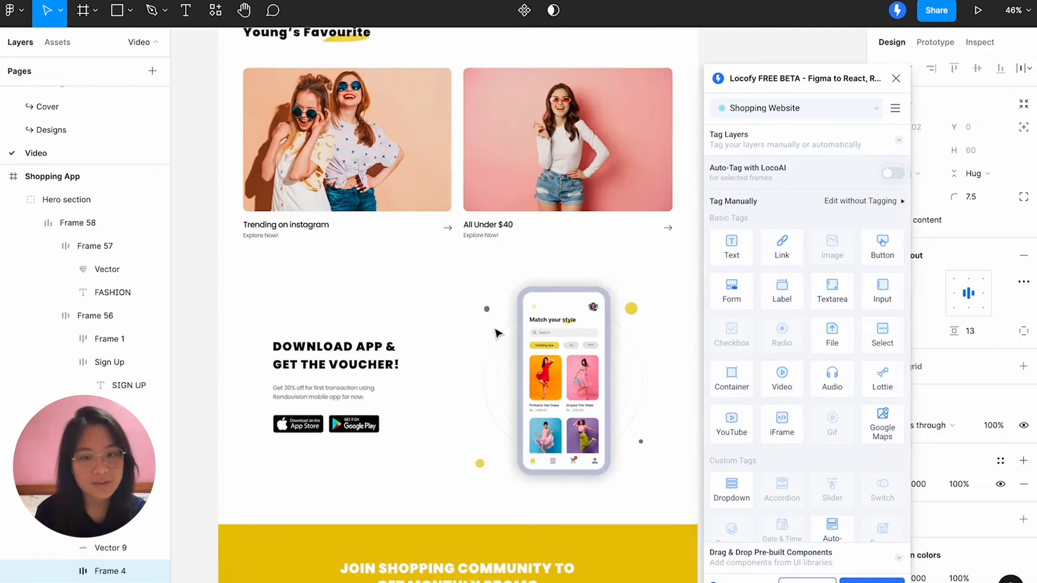
pyautogui.click(330, 320)
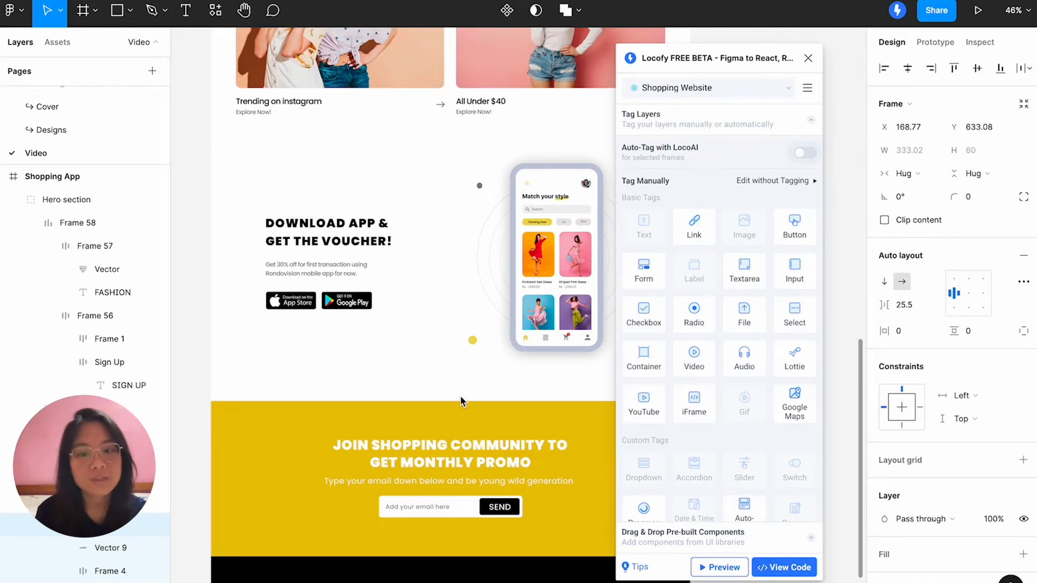
pyautogui.scroll(-3, 460, 401)
pyautogui.click(506, 429)
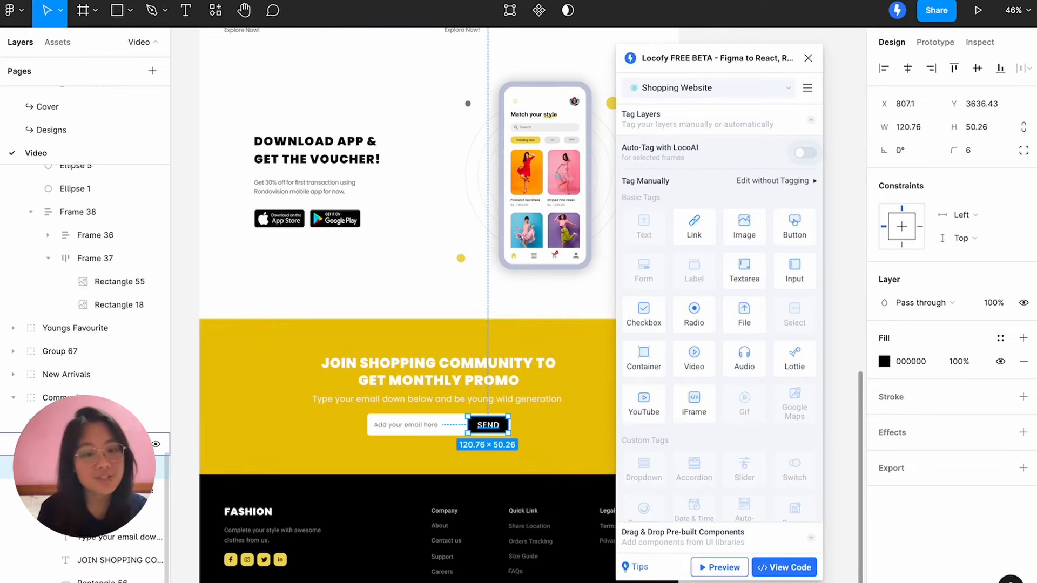
pyautogui.keyDown('shift'); pyautogui.click(108, 444); pyautogui.keyUp('shift')
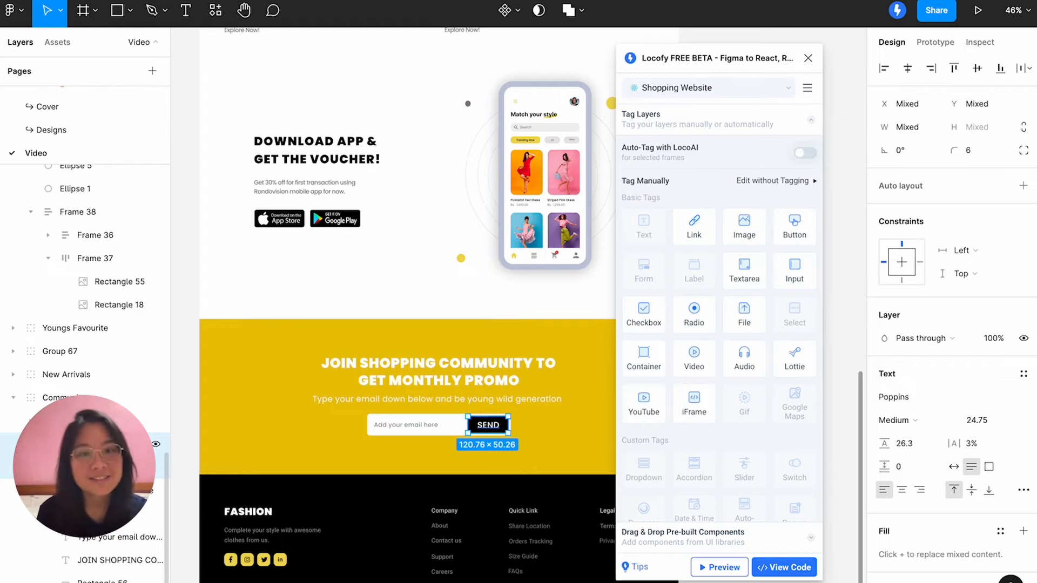
pyautogui.hotkey('ctrl', 'alt', 'g')
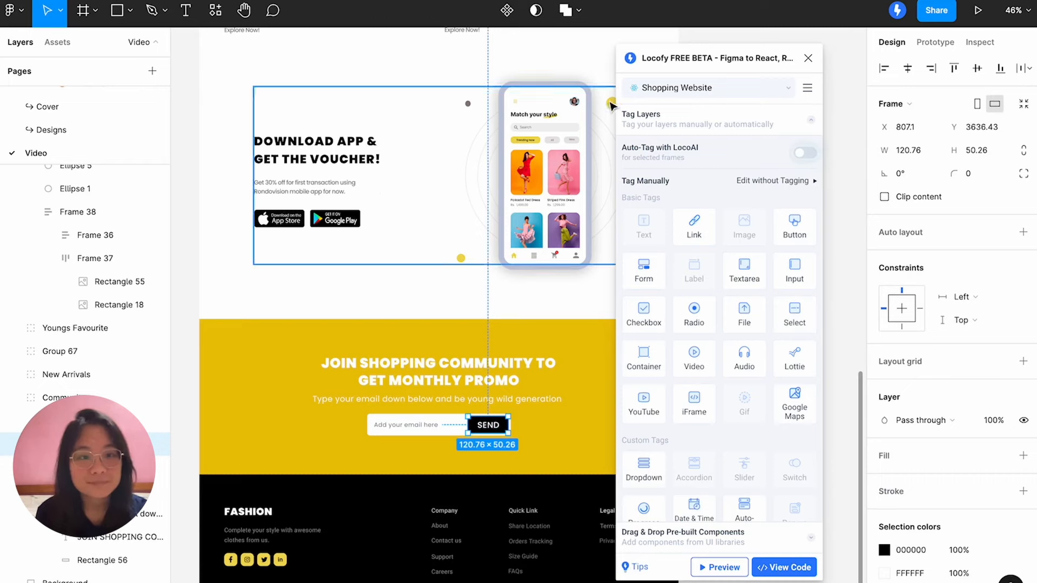
pyautogui.hotkey('shift', 'a')
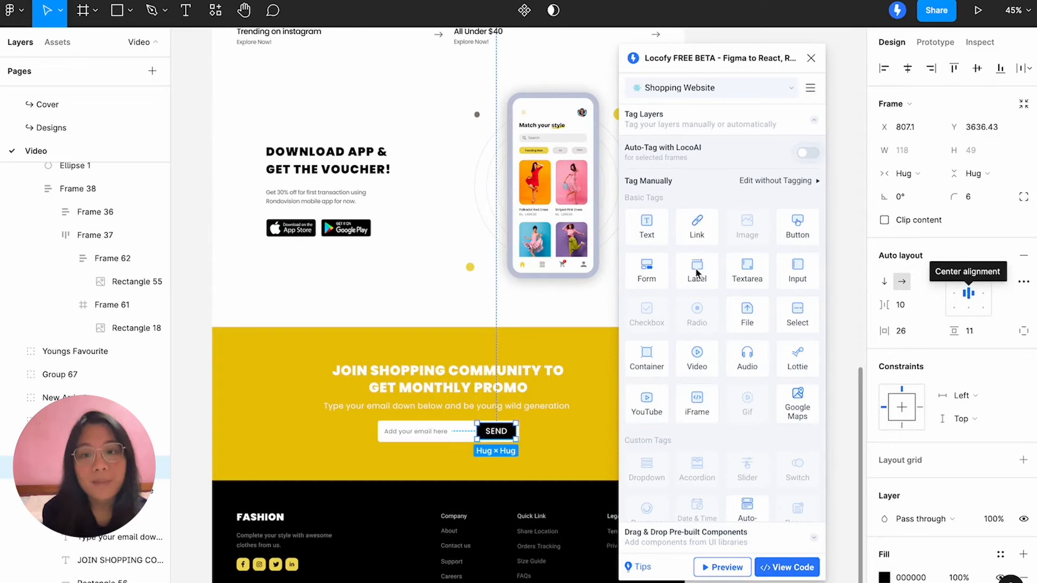
# Tag the header's Sign Up frame as a Button in Locofy, with None as its UI library.
pyautogui.scroll(15, 583, 257)
pyautogui.hscroll(3, 581, 256)
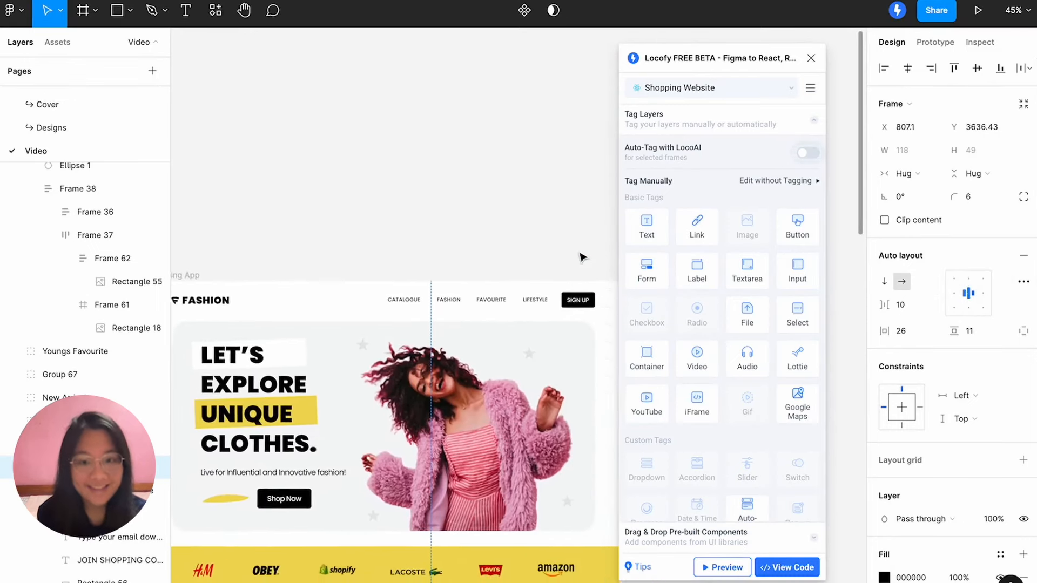
pyautogui.click(570, 279)
pyautogui.click(570, 279)
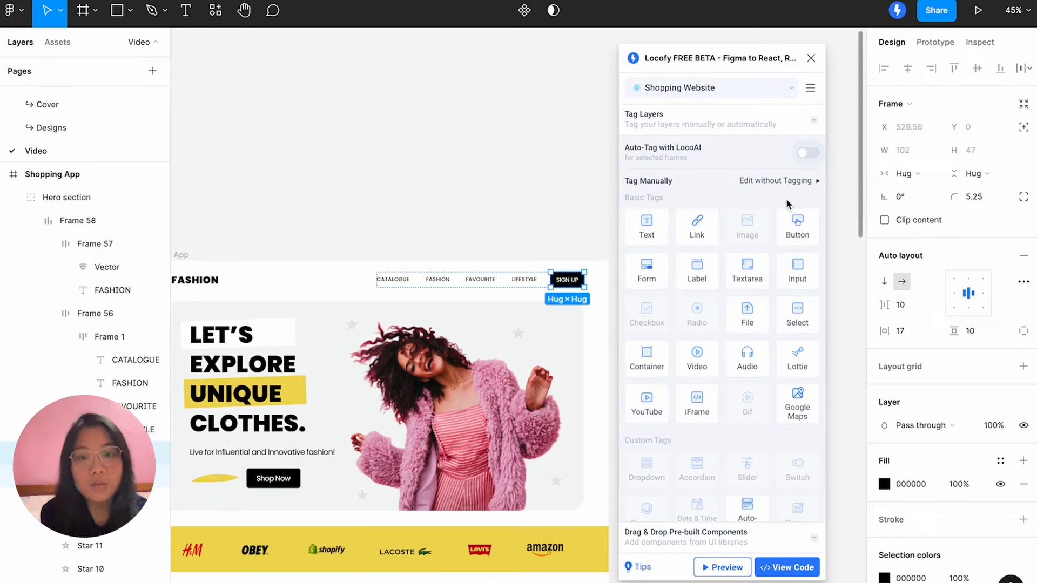
pyautogui.click(798, 227)
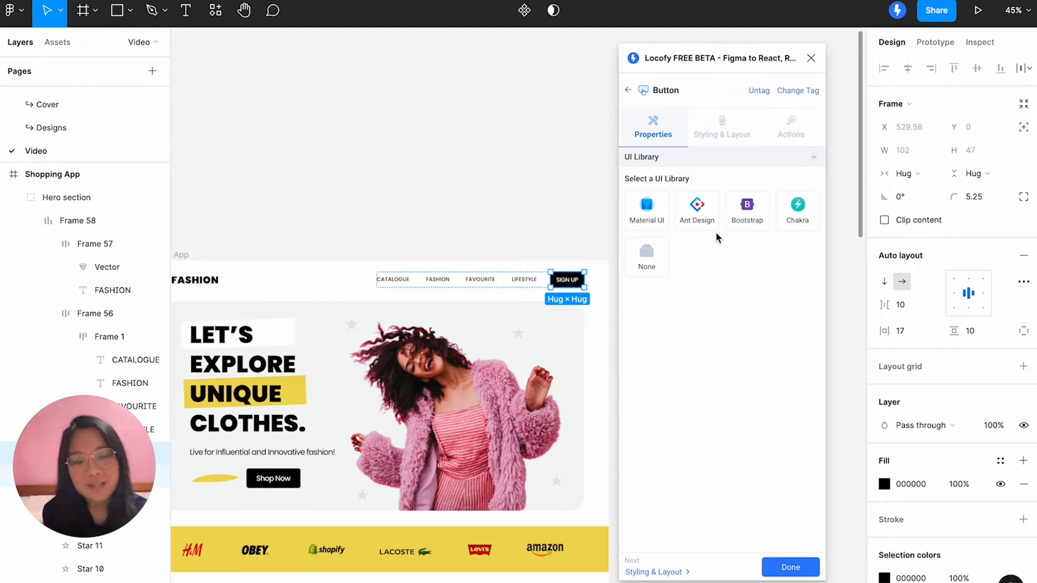
pyautogui.click(646, 263)
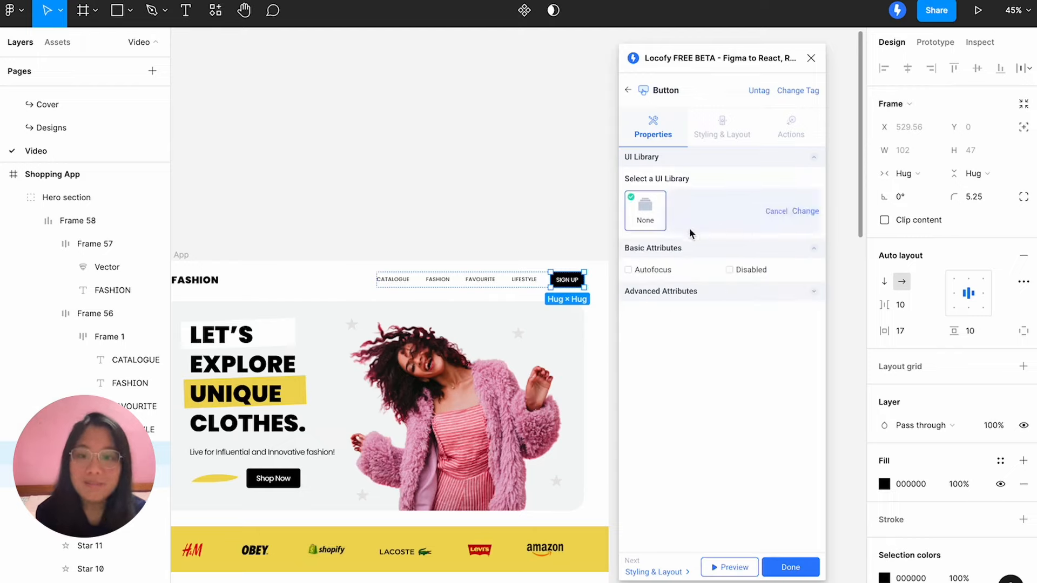
# Examine the Sign Up button's advanced attributes and its styling and layout options for the 768 and 428 screen sizes.
pyautogui.click(816, 293)
pyautogui.click(817, 294)
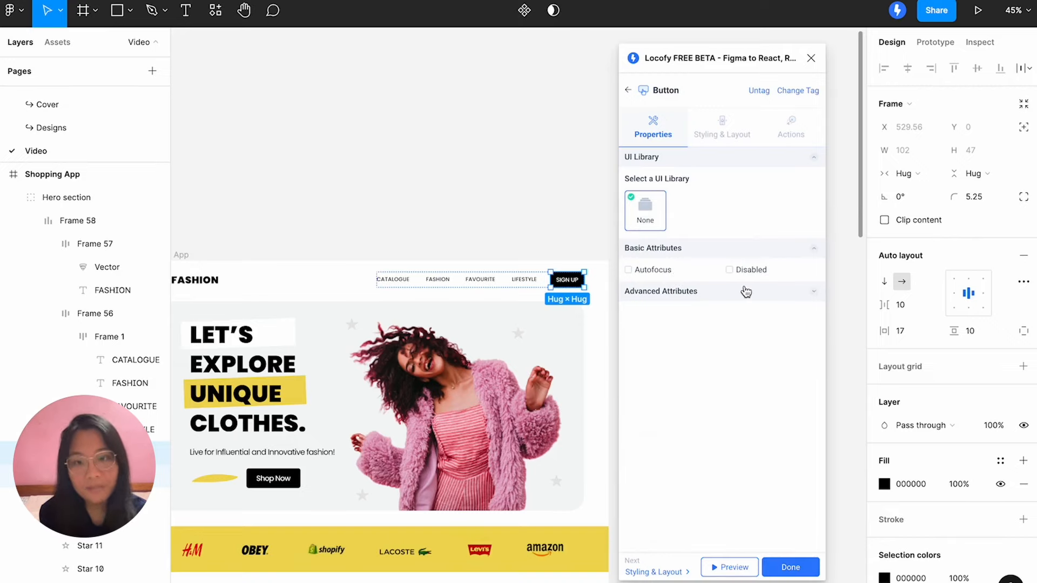
pyautogui.click(731, 144)
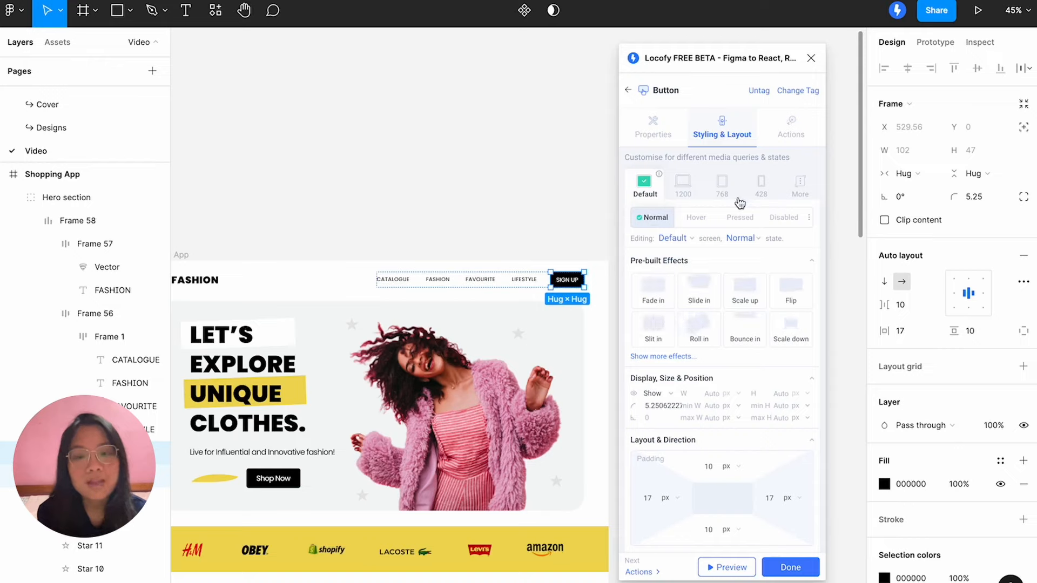
pyautogui.click(722, 186)
pyautogui.click(761, 186)
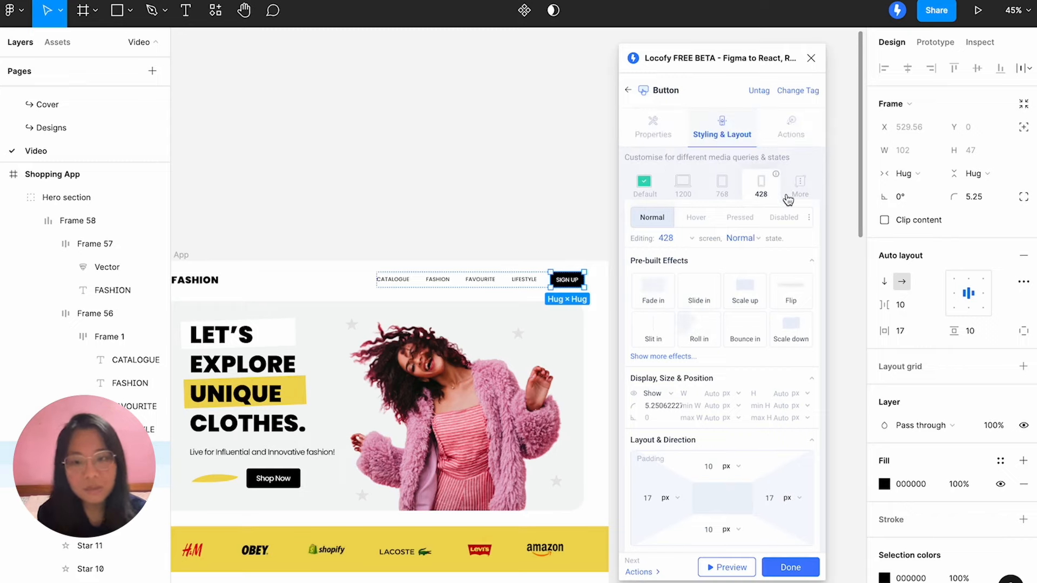
pyautogui.moveTo(778, 181)
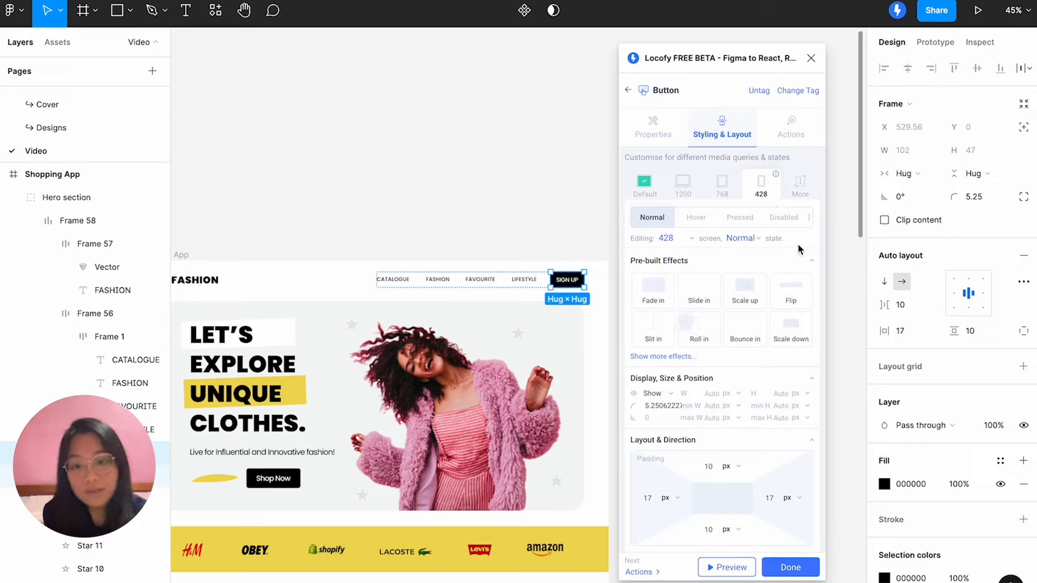
# Set the Sign Up button's hover-state fill to 3E3A3A for the Default screen, and open its onClick actions.
pyautogui.click(645, 184)
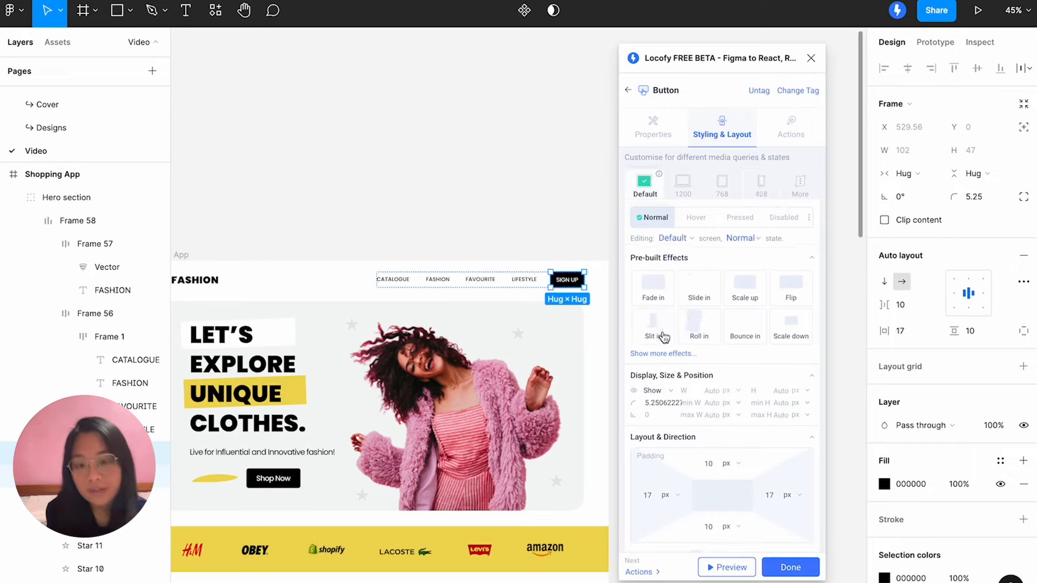
pyautogui.scroll(-1, 662, 332)
pyautogui.click(696, 219)
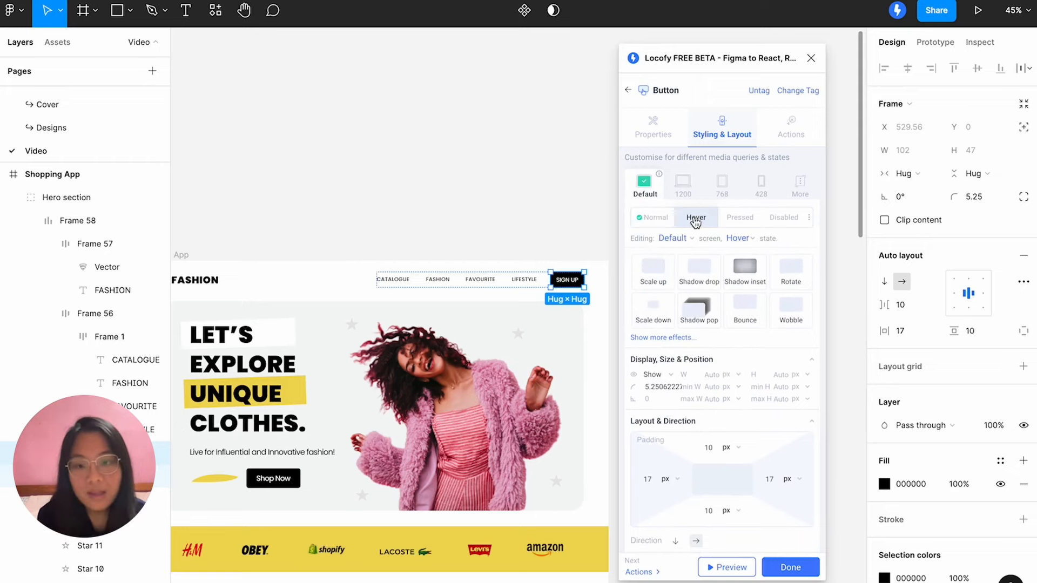
pyautogui.scroll(-2, 660, 358)
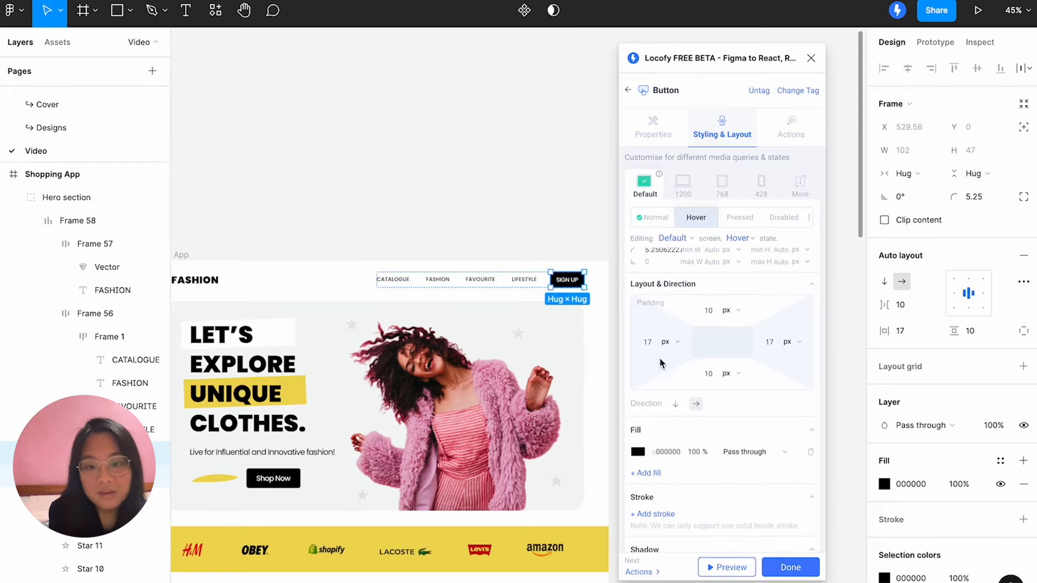
pyautogui.click(639, 453)
pyautogui.click(654, 366)
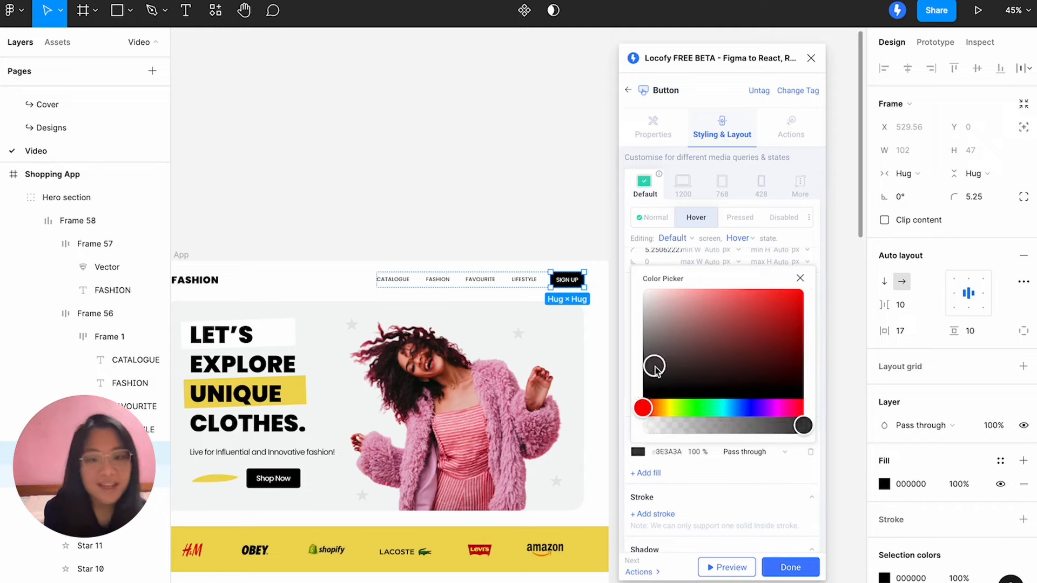
pyautogui.click(667, 454)
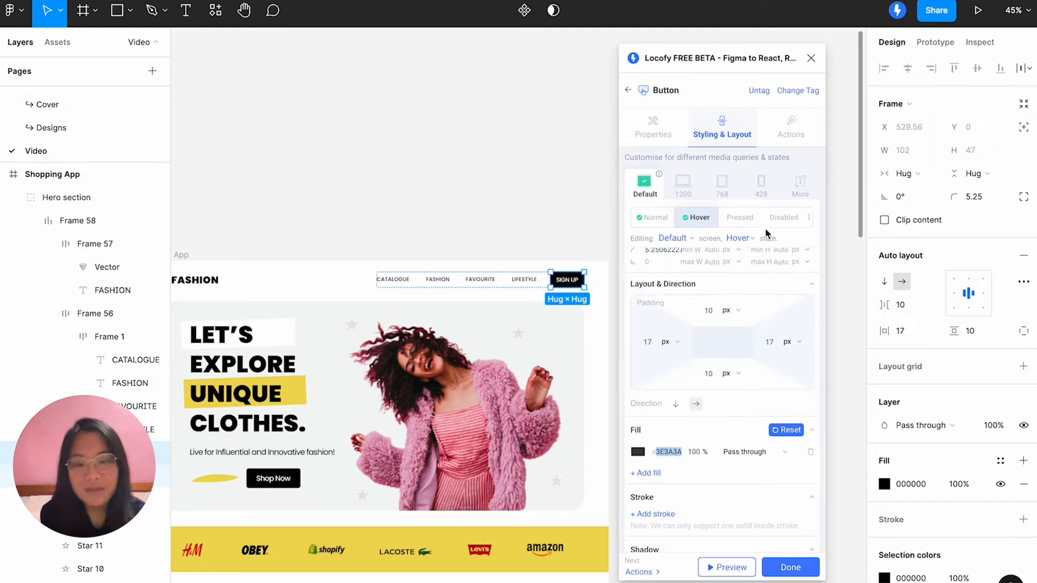
pyautogui.click(792, 132)
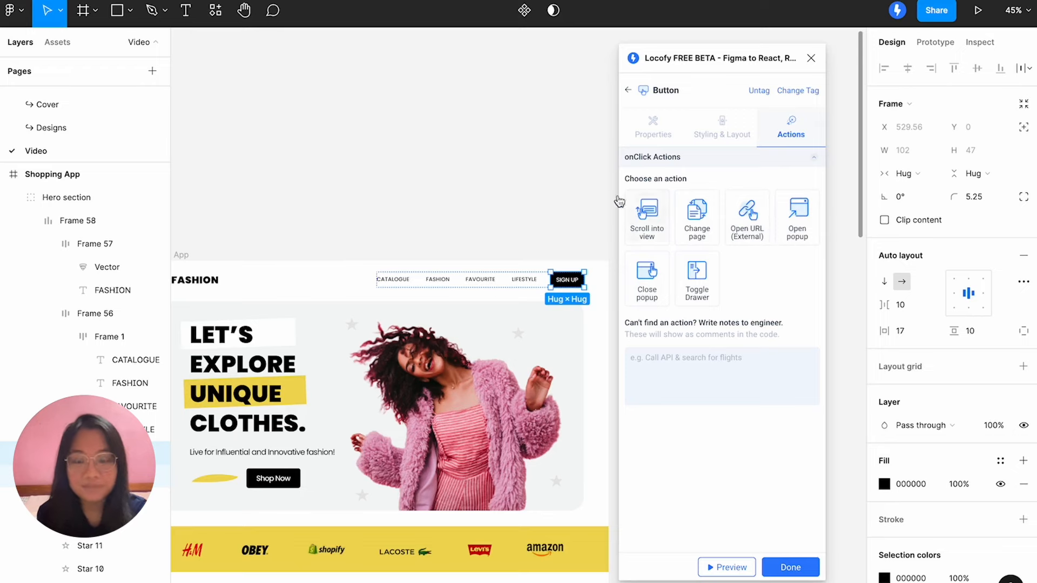
# Draw a new frame about 599 × 453 in the empty canvas beside the Shopping App page.
pyautogui.hscroll(5, 598, 193)
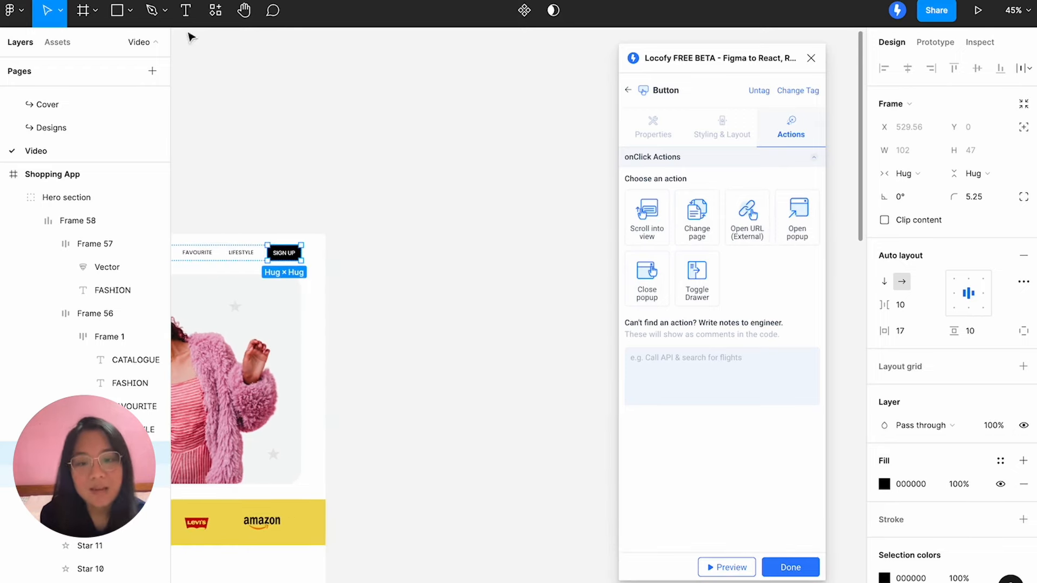
pyautogui.click(85, 11)
pyautogui.moveTo(371, 190); pyautogui.dragTo(567, 338)
# Add the text "SIGN UP" inside the new frame.
pyautogui.click(183, 19)
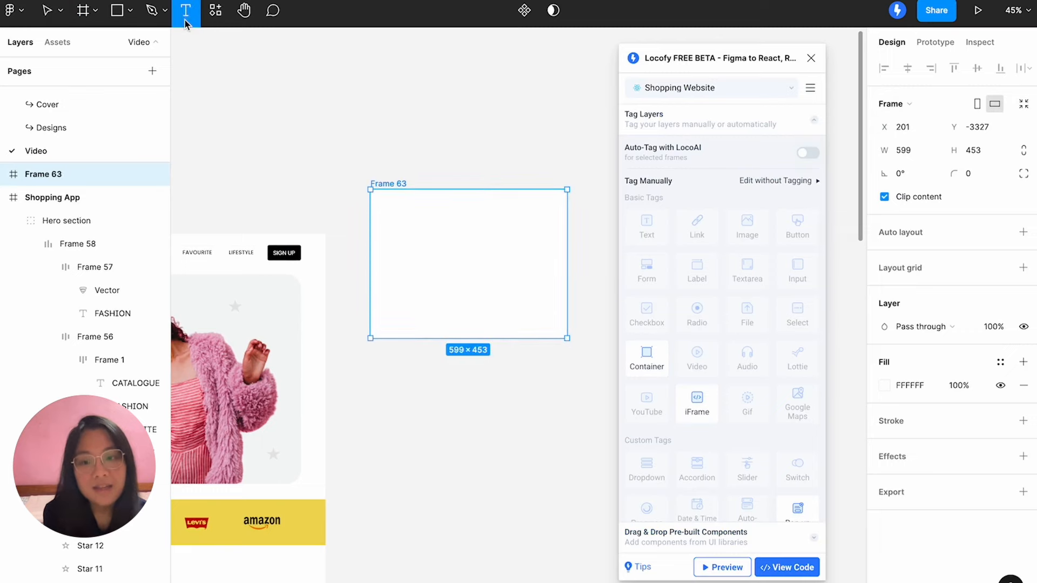
pyautogui.click(453, 261)
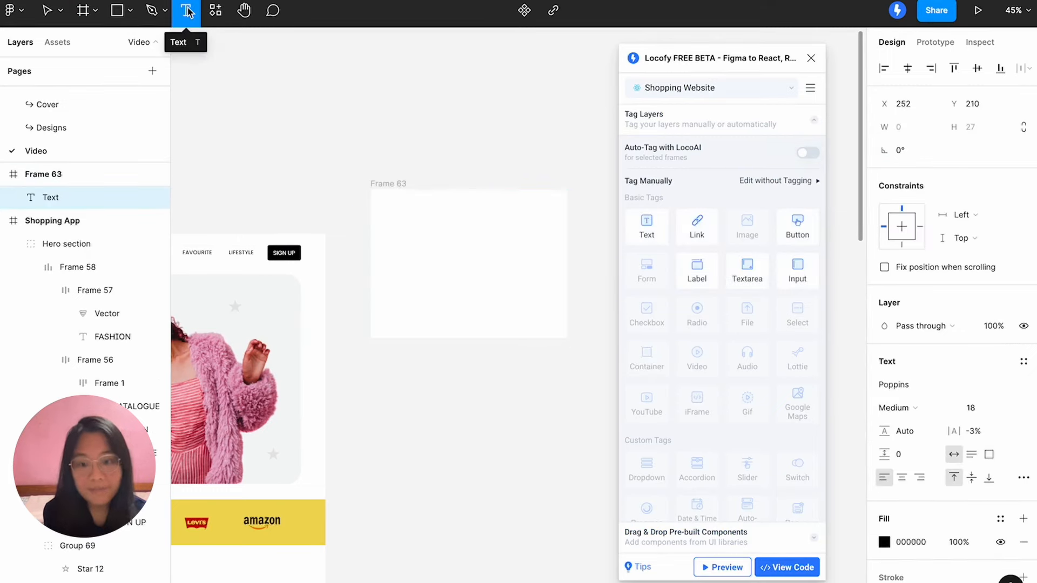
pyautogui.click(432, 252)
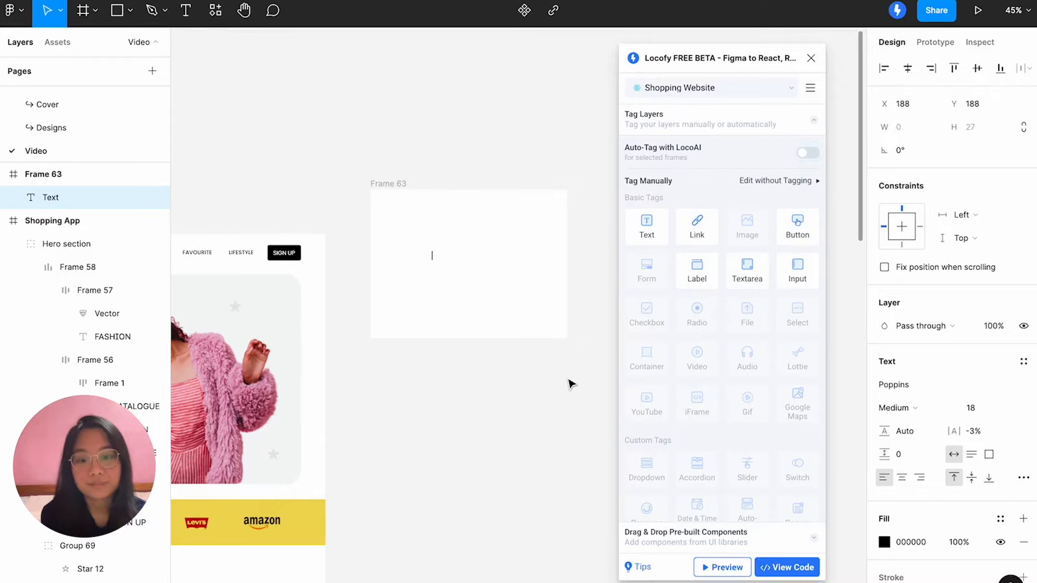
pyautogui.write('S')
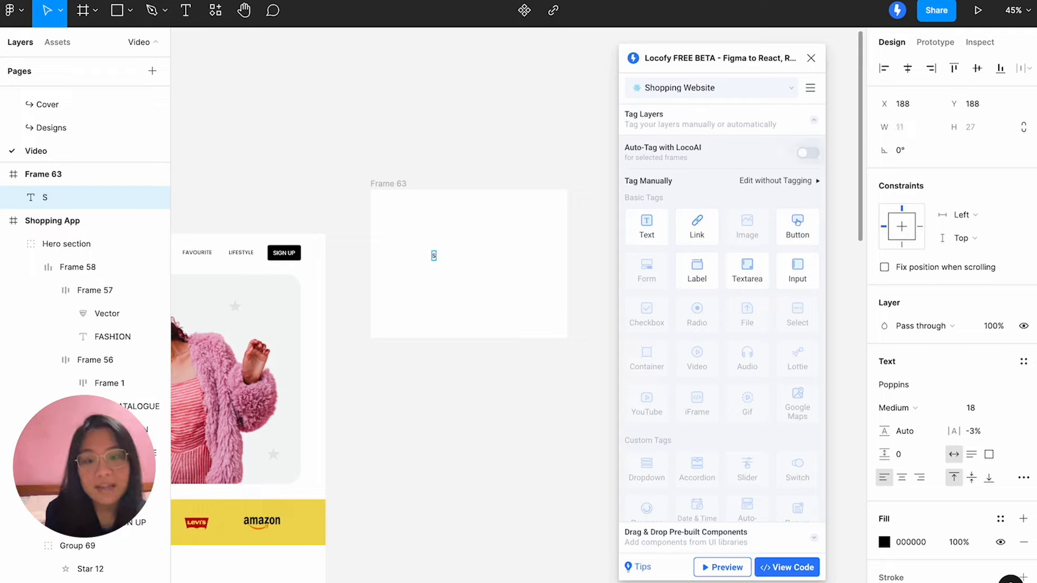
pyautogui.write('IGN UP')
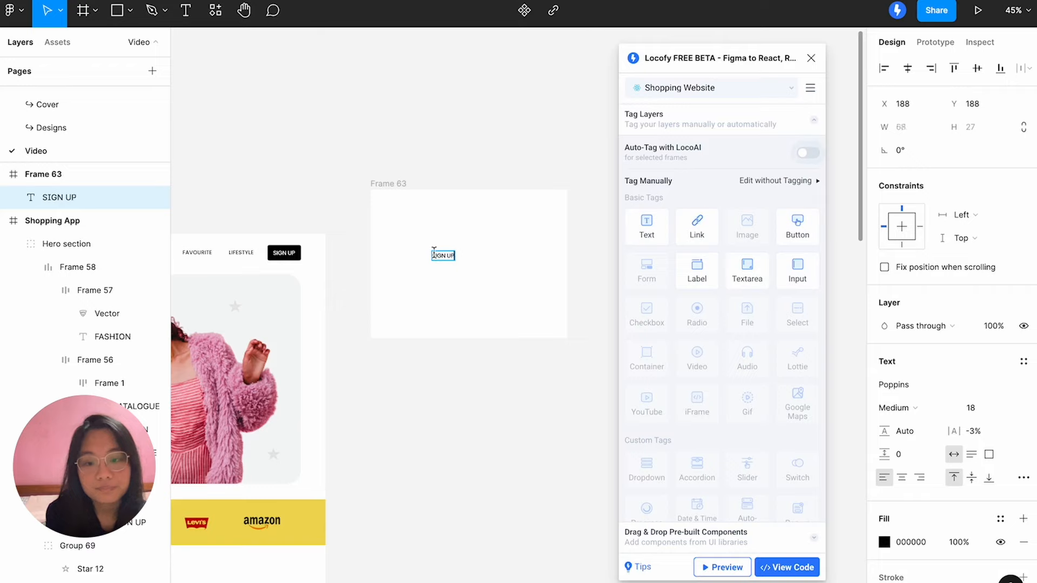
# Set the font size of the new frame's SIGN UP text to 128.
pyautogui.moveTo(432, 255); pyautogui.dragTo(456, 256)
pyautogui.click(982, 412)
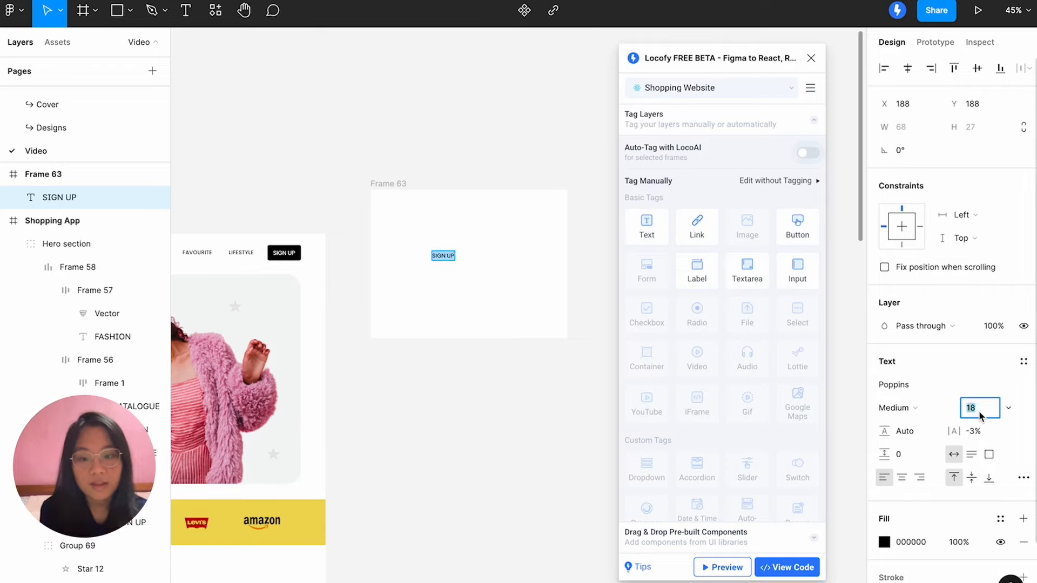
pyautogui.write('128')
pyautogui.press('Return')
# Move the enlarged SIGN UP text to the middle of its frame, at X 61 and Y 130.
pyautogui.click(478, 282)
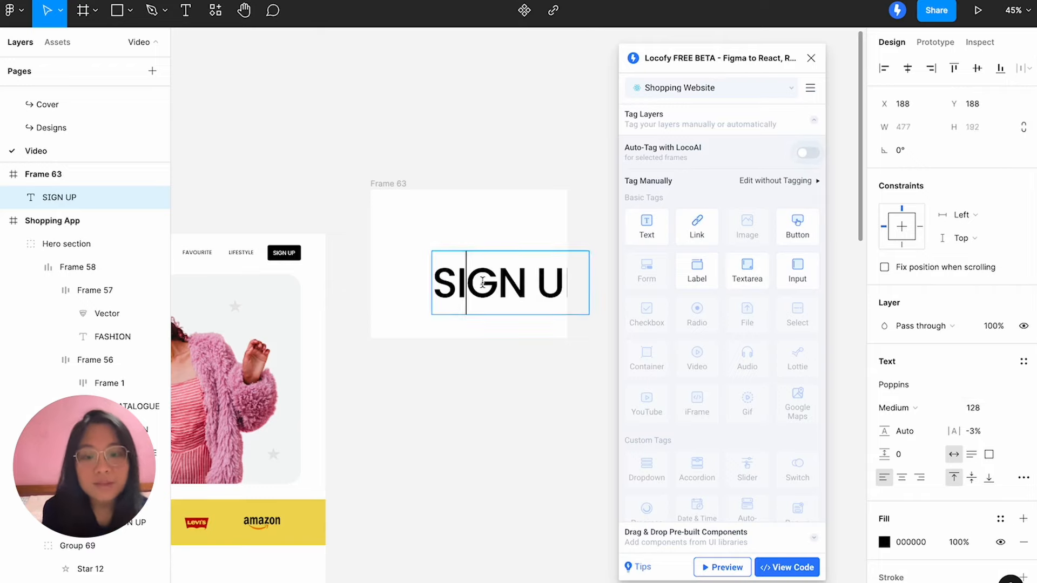
pyautogui.click(528, 256)
pyautogui.click(498, 259)
pyautogui.doubleClick(498, 259)
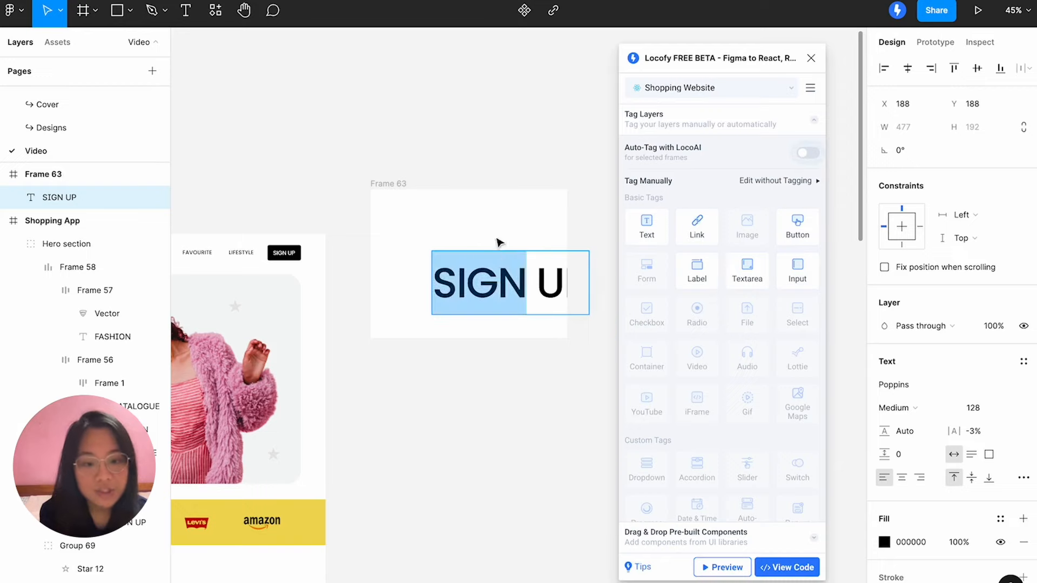
pyautogui.press('Escape')
pyautogui.moveTo(482, 258); pyautogui.dragTo(450, 247)
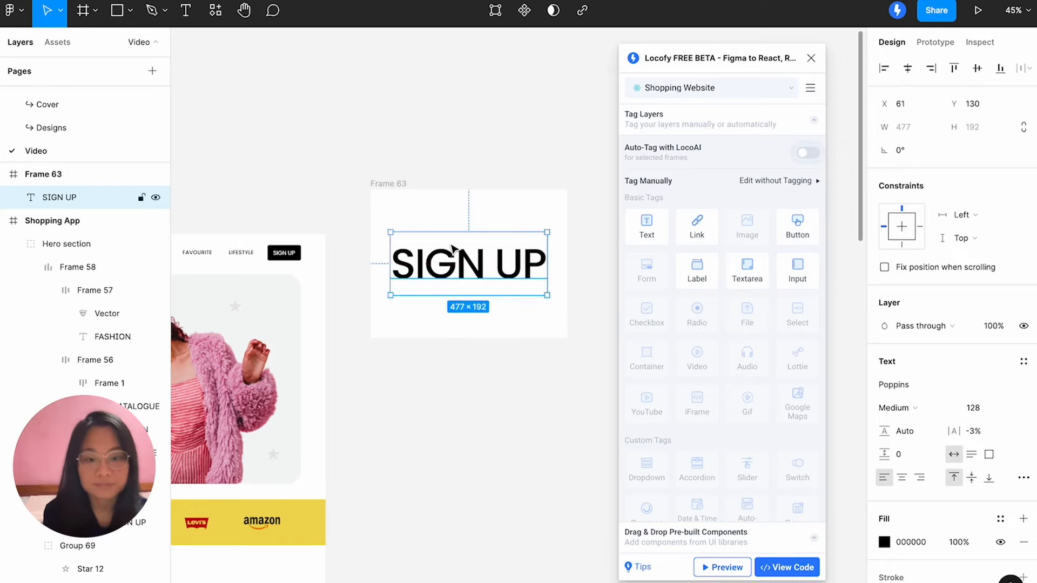
# Give the header's Sign Up button a Change page action that links to Frame 63.
pyautogui.click(298, 250)
pyautogui.doubleClick(297, 250)
pyautogui.doubleClick(297, 250)
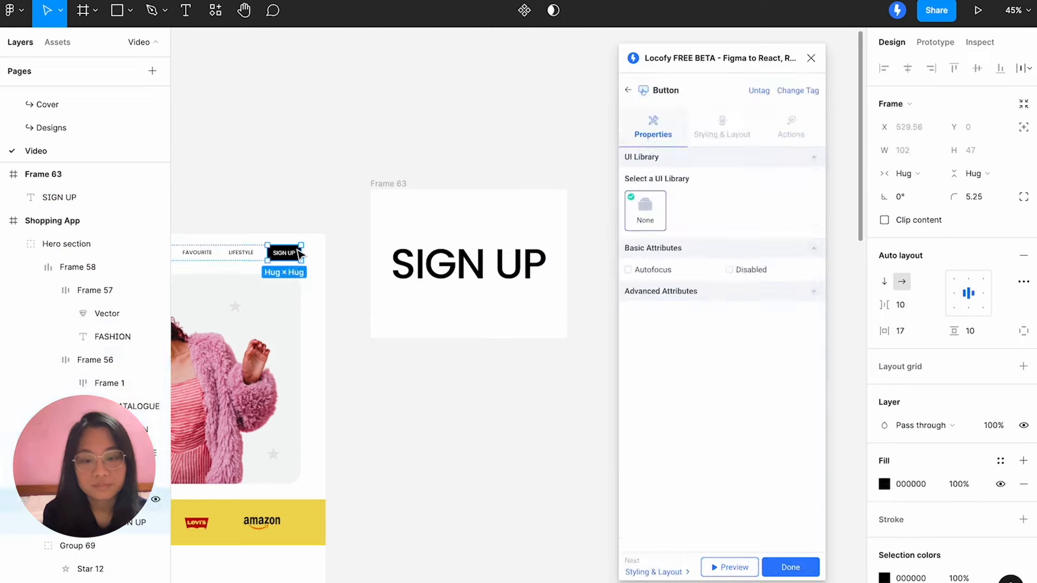
pyautogui.click(770, 150)
pyautogui.click(695, 232)
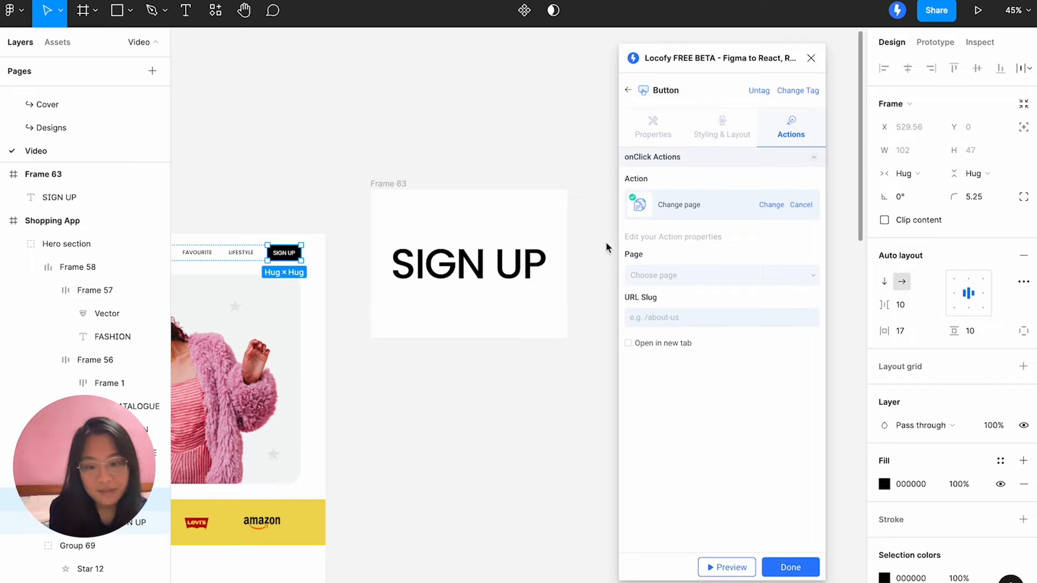
pyautogui.click(710, 275)
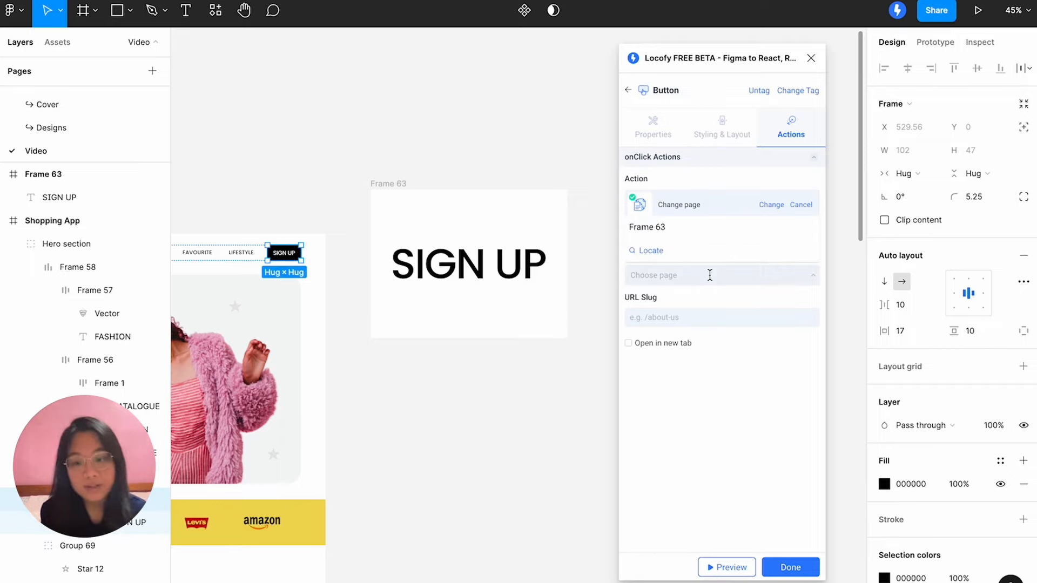
pyautogui.click(652, 251)
pyautogui.click(389, 185)
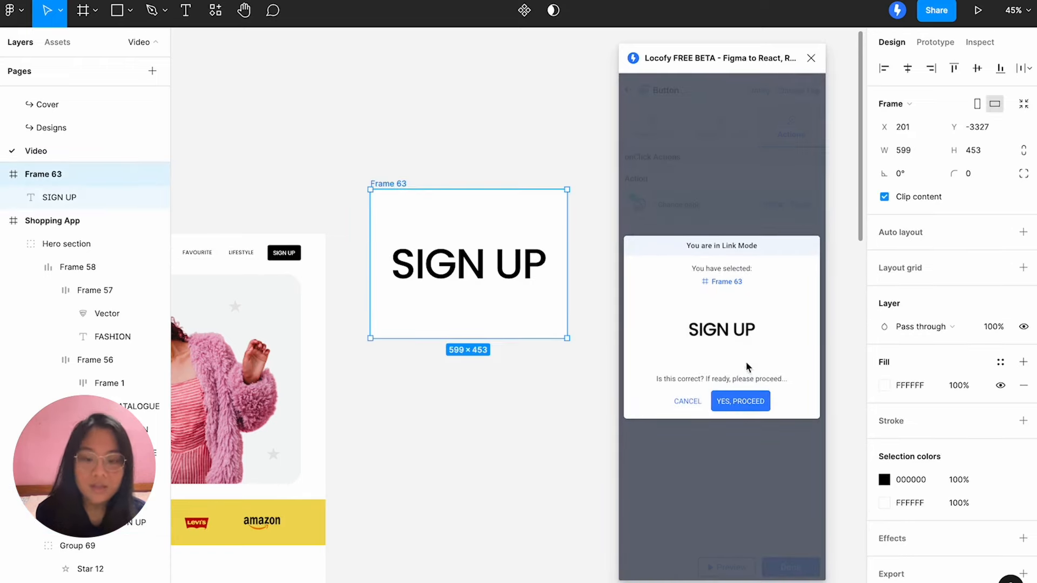
pyautogui.click(755, 401)
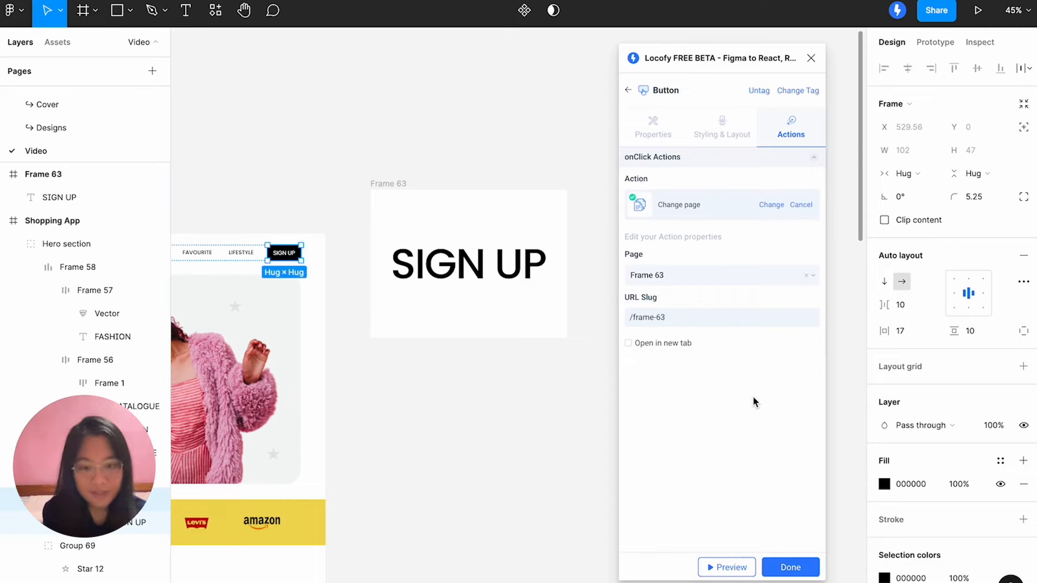
# Move the Locofy window clear of the Shopping App page and deselect the Sign Up button.
pyautogui.hscroll(-5, 343, 154)
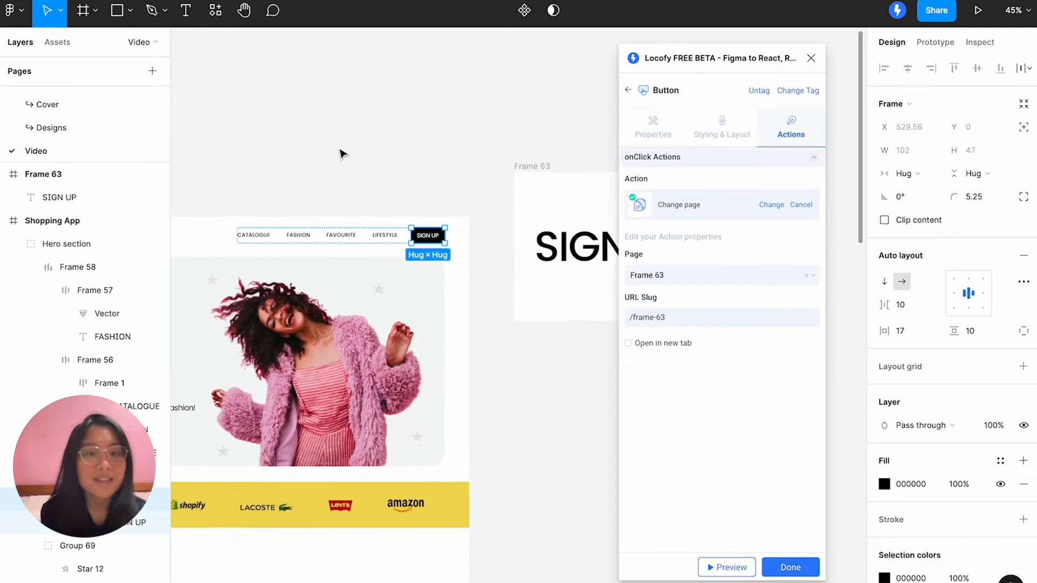
pyautogui.hscroll(-5, 343, 154)
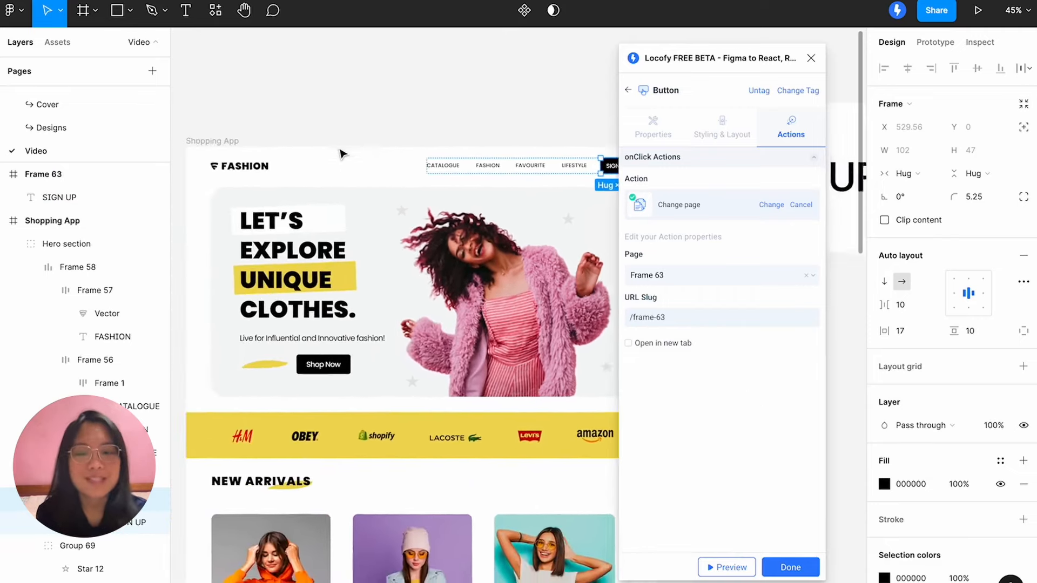
pyautogui.hscroll(-5, 343, 154)
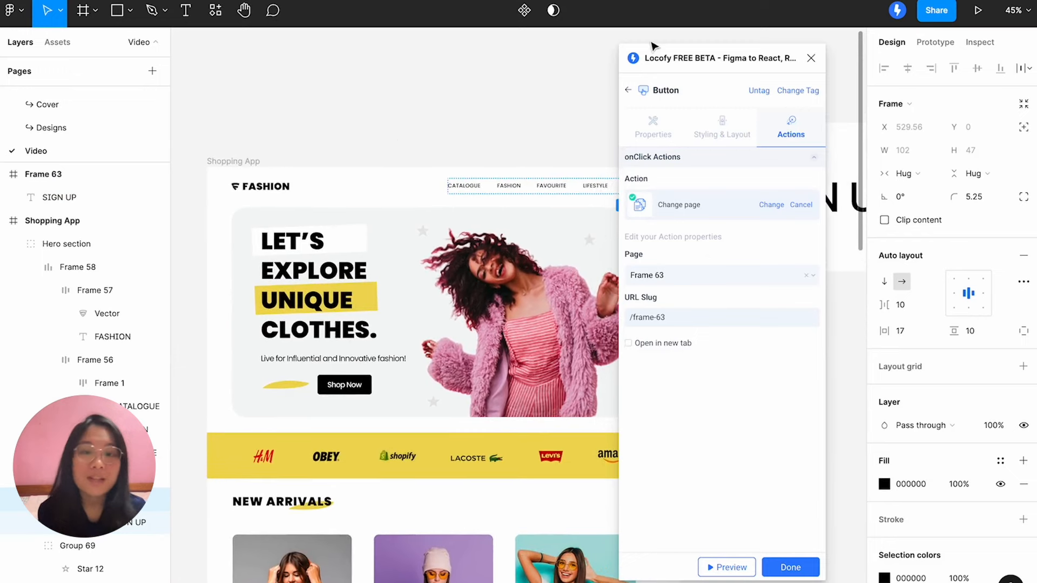
pyautogui.moveTo(668, 53); pyautogui.dragTo(736, 54)
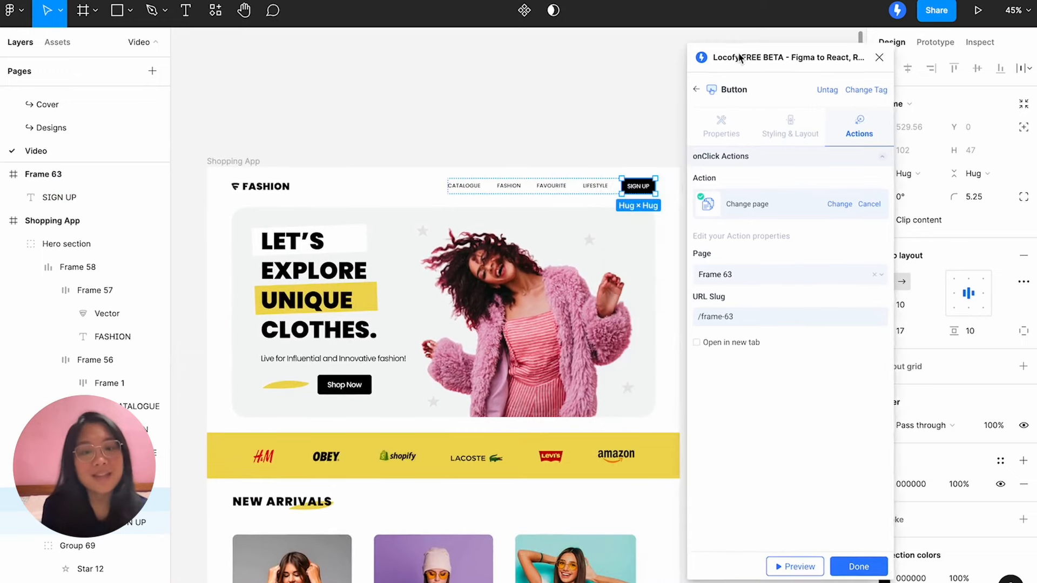
pyautogui.click(518, 121)
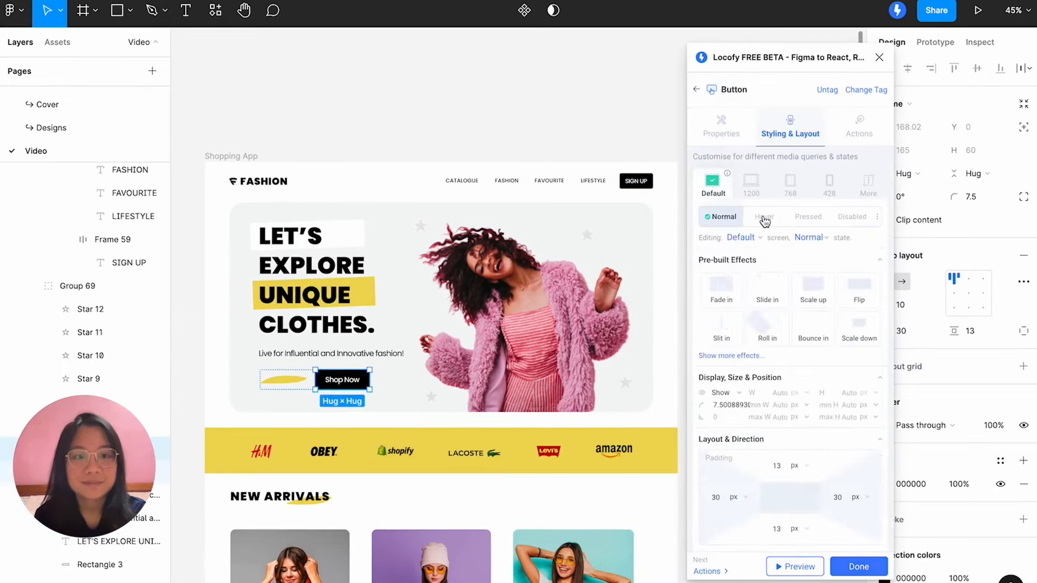
# Tag the "Add your email here" text in the community section as an Input, with None as its UI library.
pyautogui.scroll(-3, 857, 514)
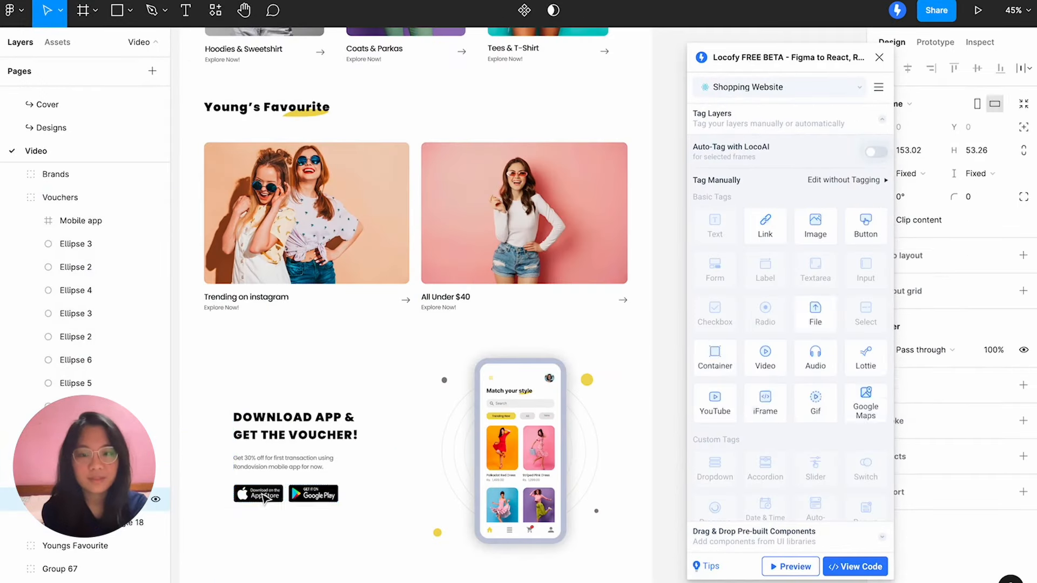
pyautogui.click(117, 524)
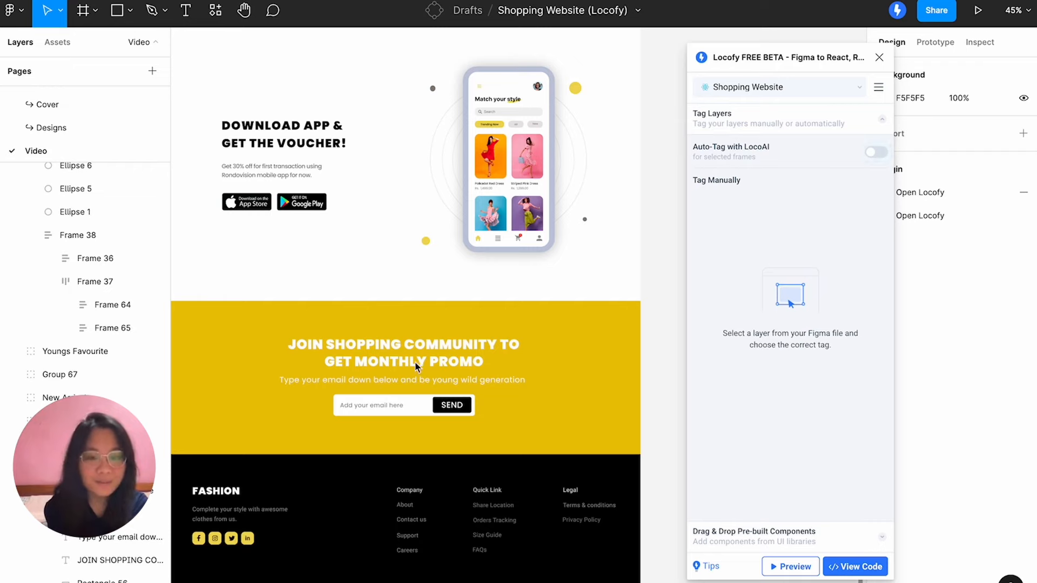
pyautogui.click(377, 411)
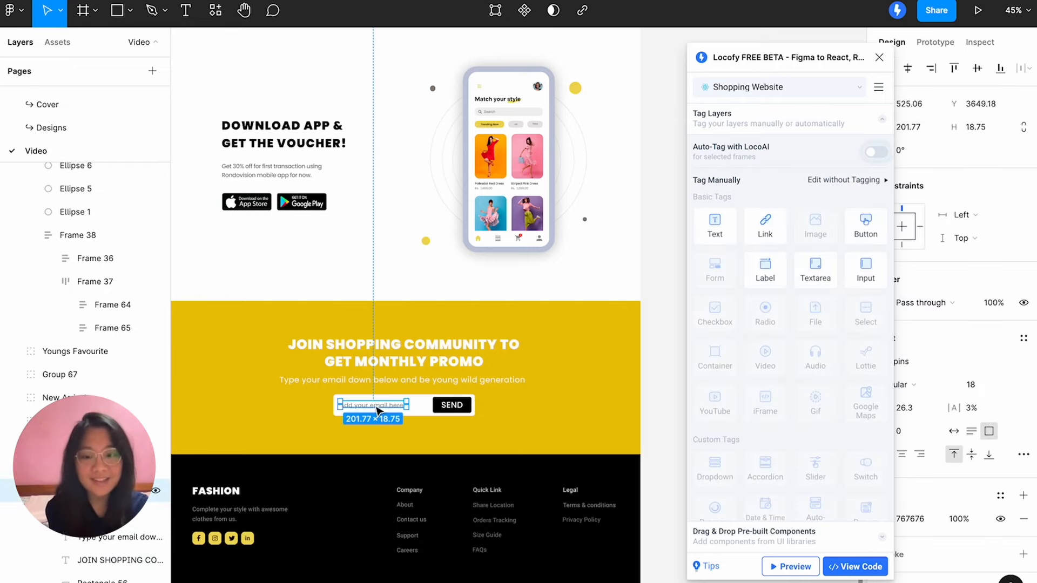
pyautogui.click(858, 279)
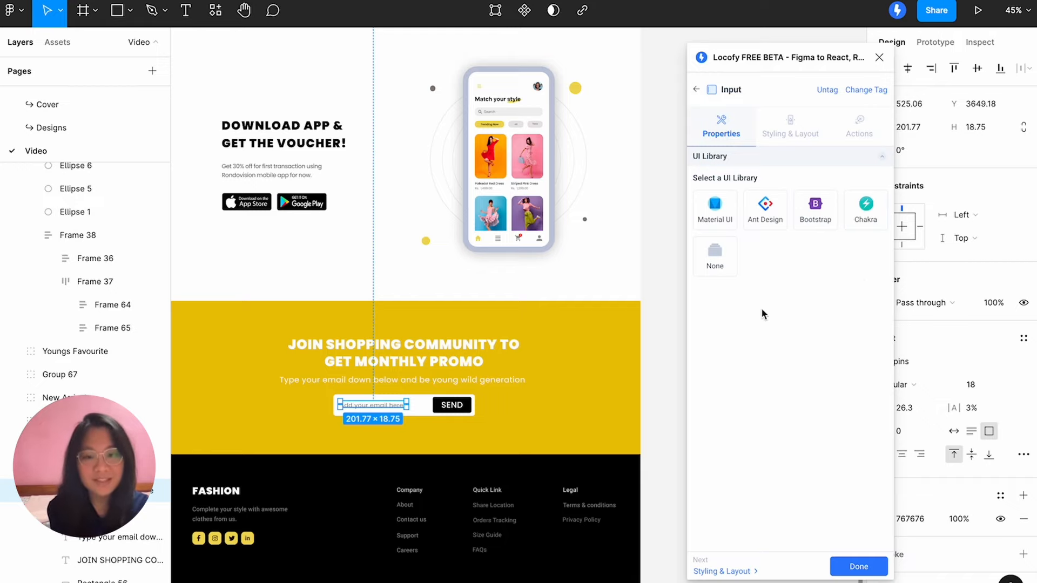
pyautogui.click(723, 260)
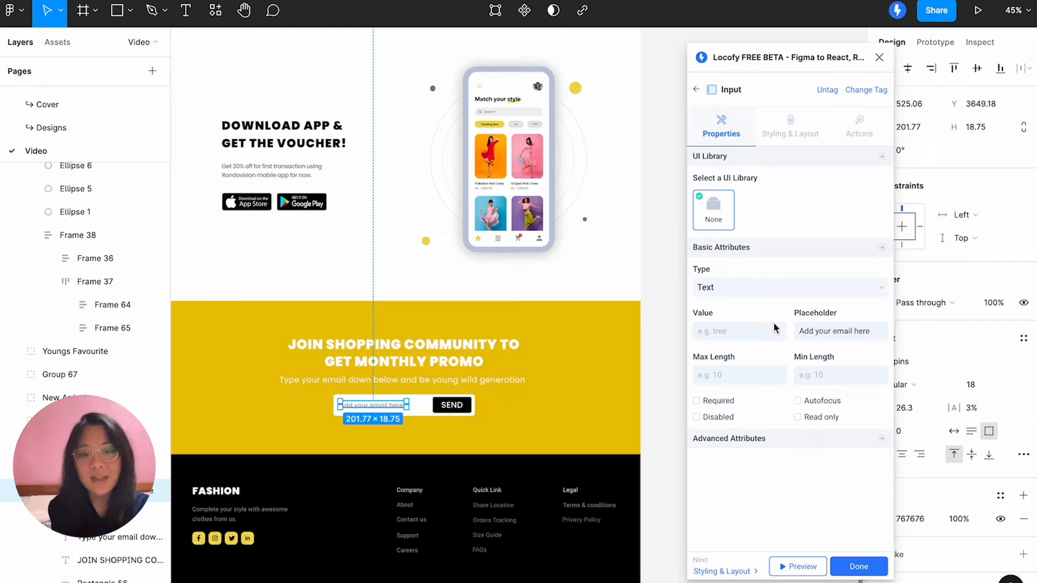
# Examine the email input's type choices, advanced attributes, and styling and layout options.
pyautogui.click(779, 294)
pyautogui.click(780, 294)
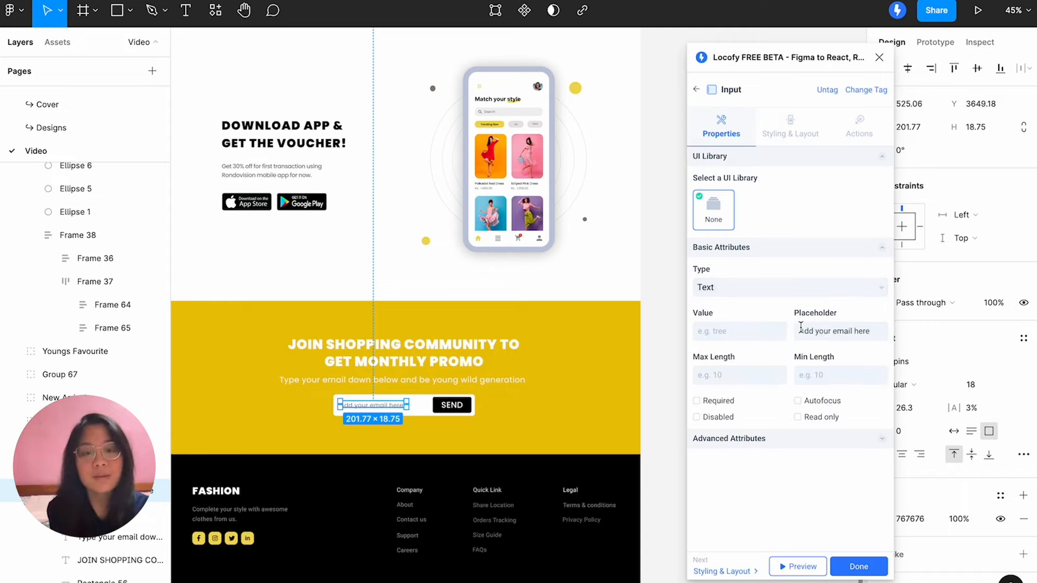
pyautogui.click(864, 444)
pyautogui.scroll(-1, 857, 463)
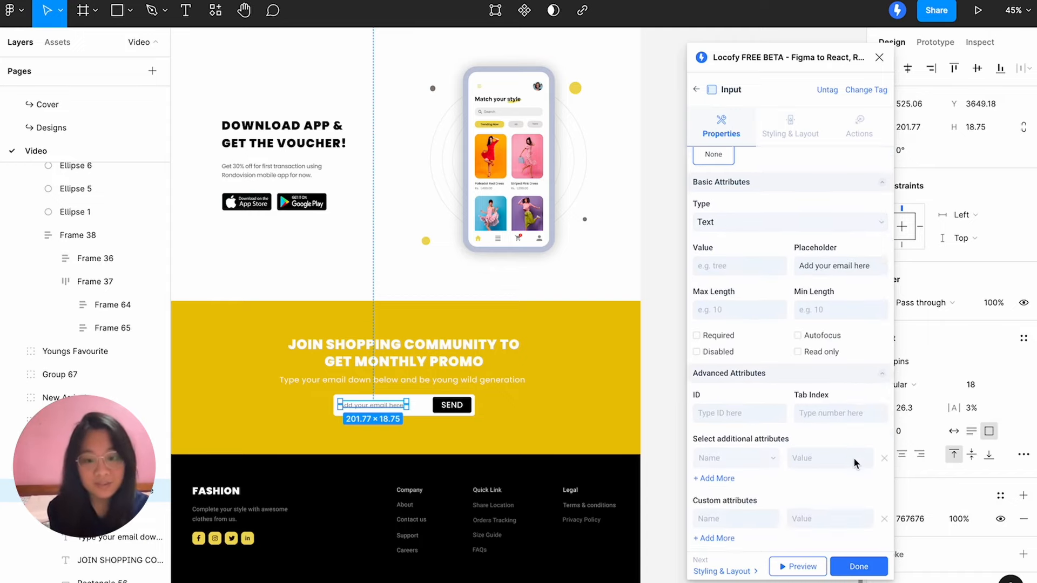
pyautogui.scroll(1, 857, 463)
pyautogui.click(867, 450)
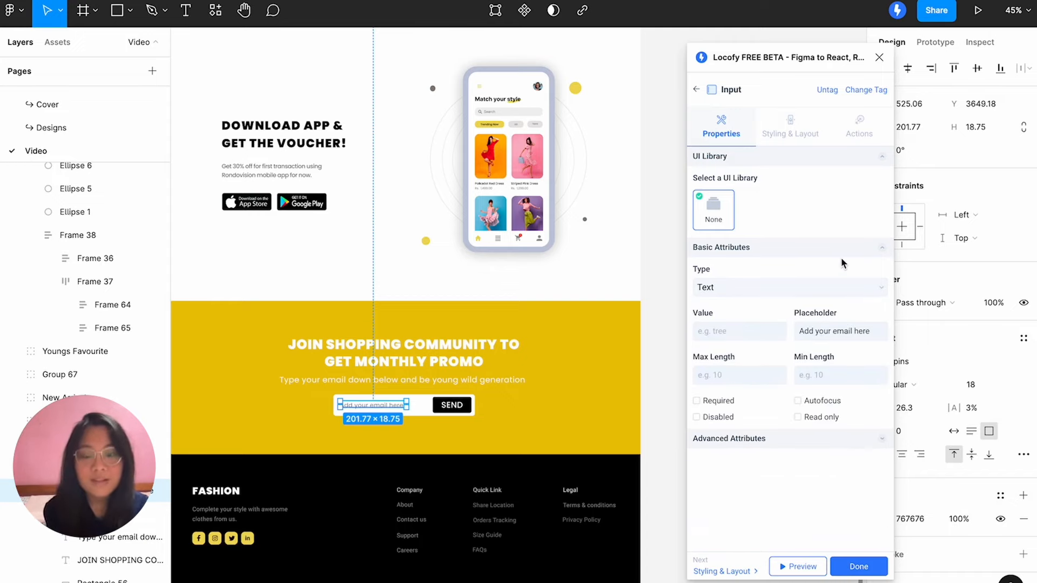
pyautogui.click(799, 139)
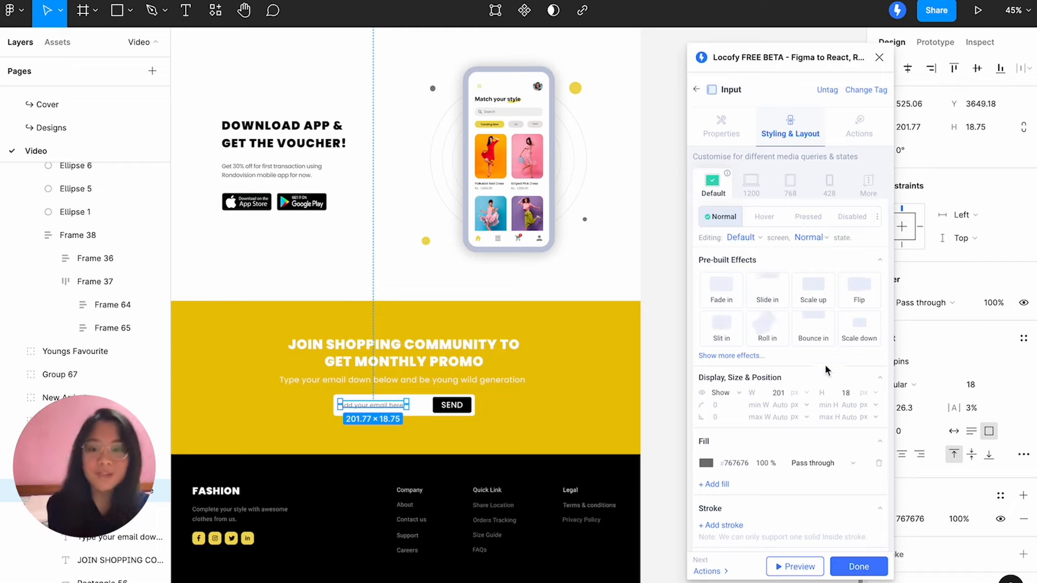
# Finish the email input's settings, preview the page, and test the header's Sign Up link before returning to the page.
pyautogui.click(859, 569)
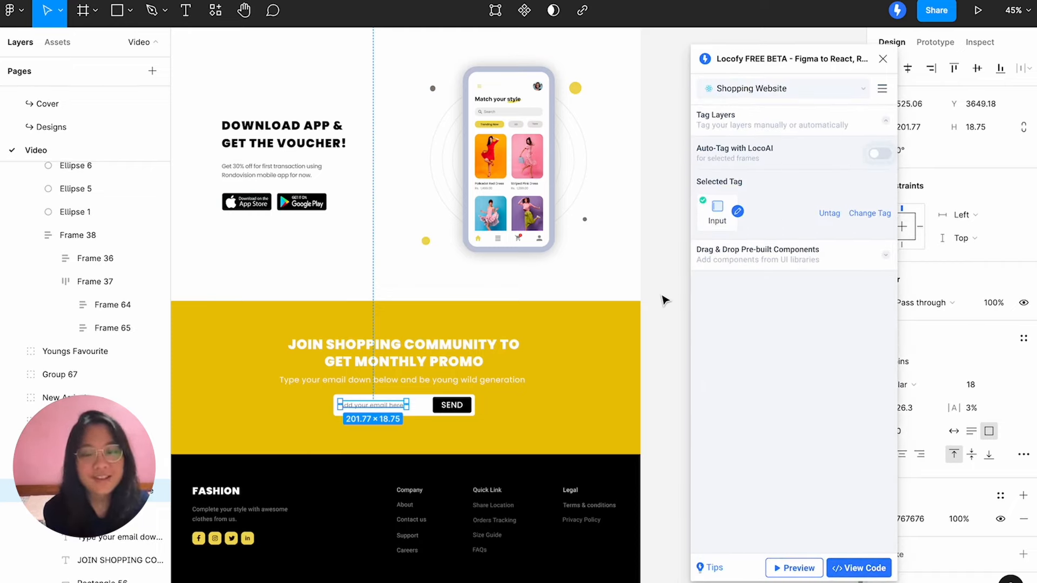
pyautogui.scroll(10, 69, 319)
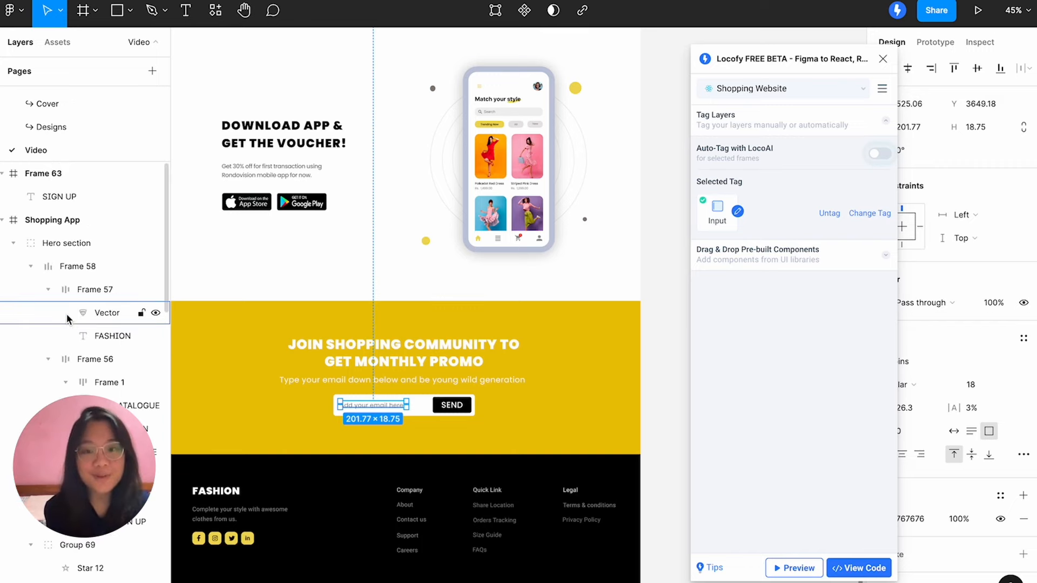
pyautogui.click(776, 570)
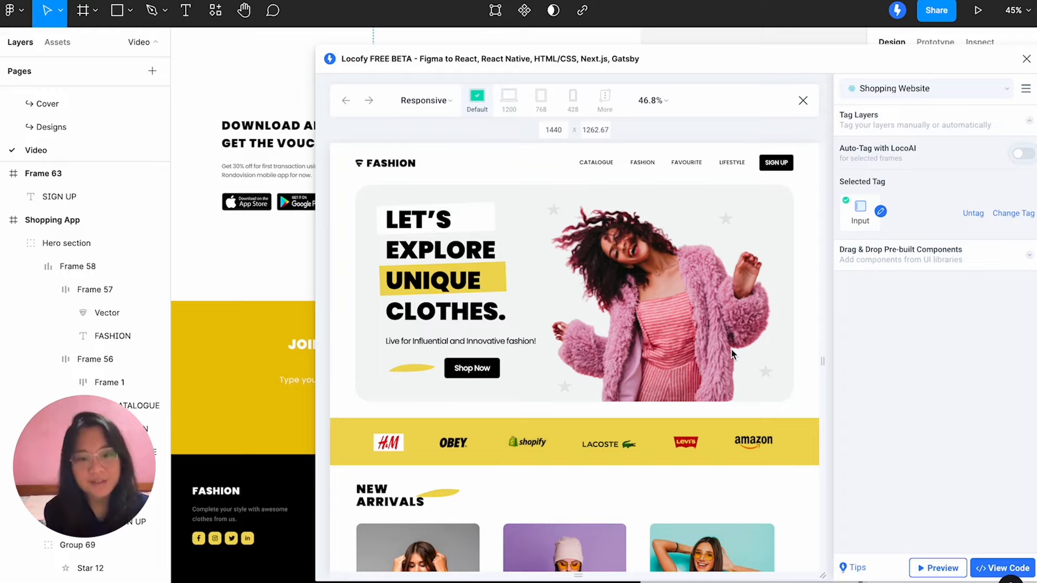
pyautogui.click(774, 165)
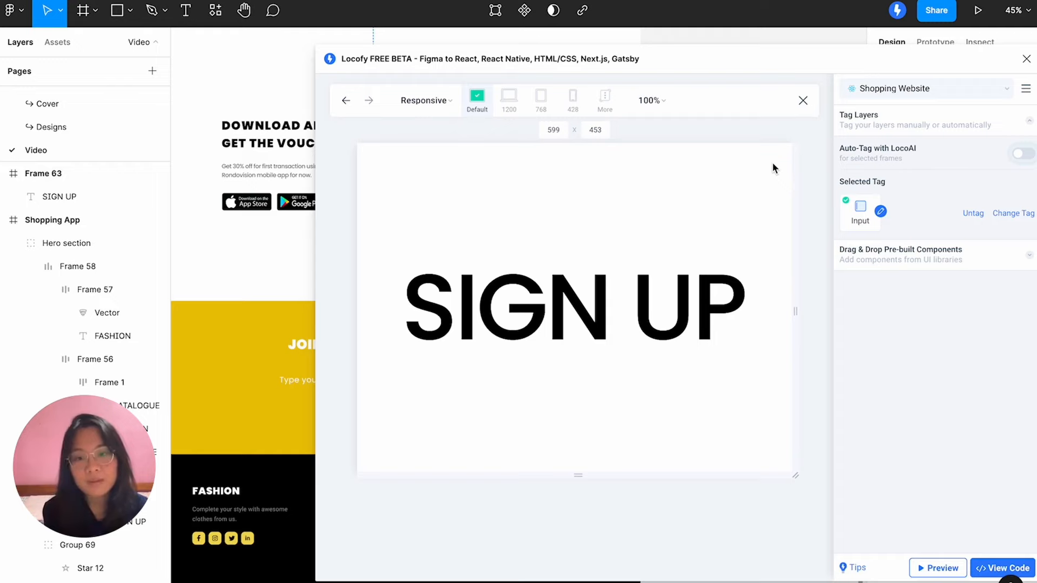
pyautogui.click(346, 102)
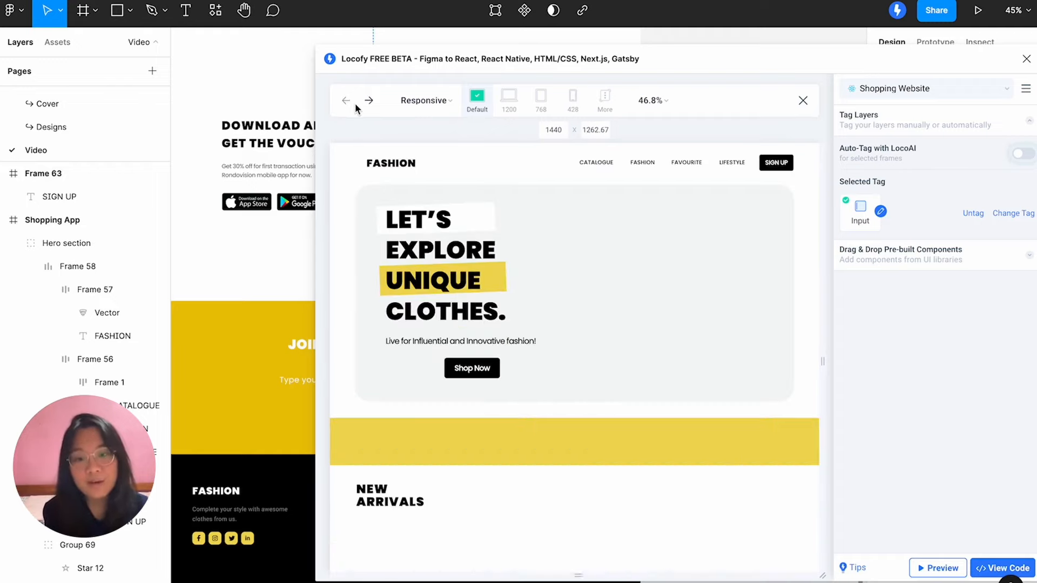
# Test the community section's email input in the preview by entering "testing12345".
pyautogui.scroll(-10, 624, 374)
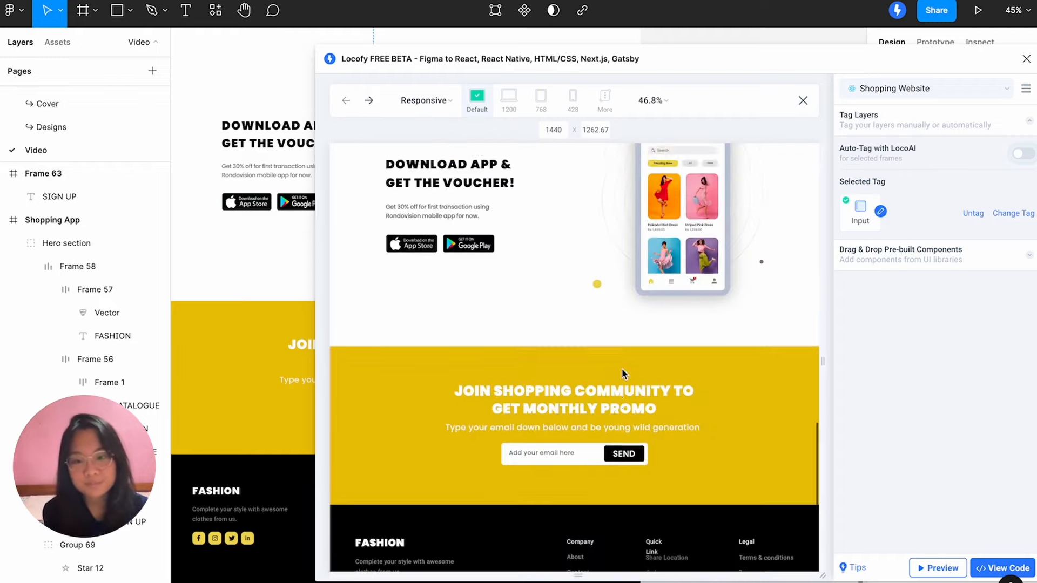
pyautogui.click(546, 421)
pyautogui.write('testing12345')
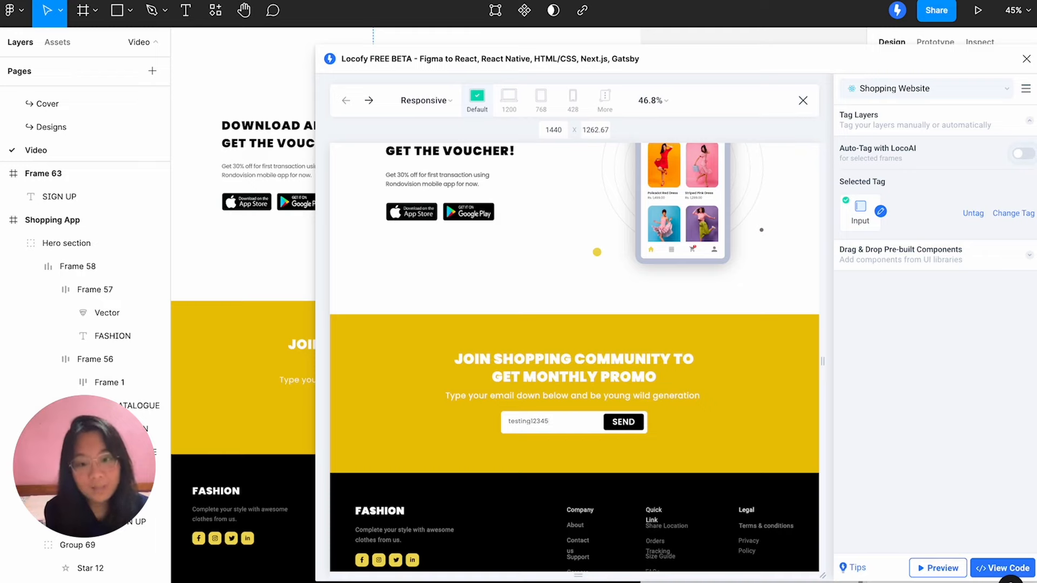
# Review the previewed page's hero, brands and new arrivals sections at the default screen size.
pyautogui.scroll(10, 554, 365)
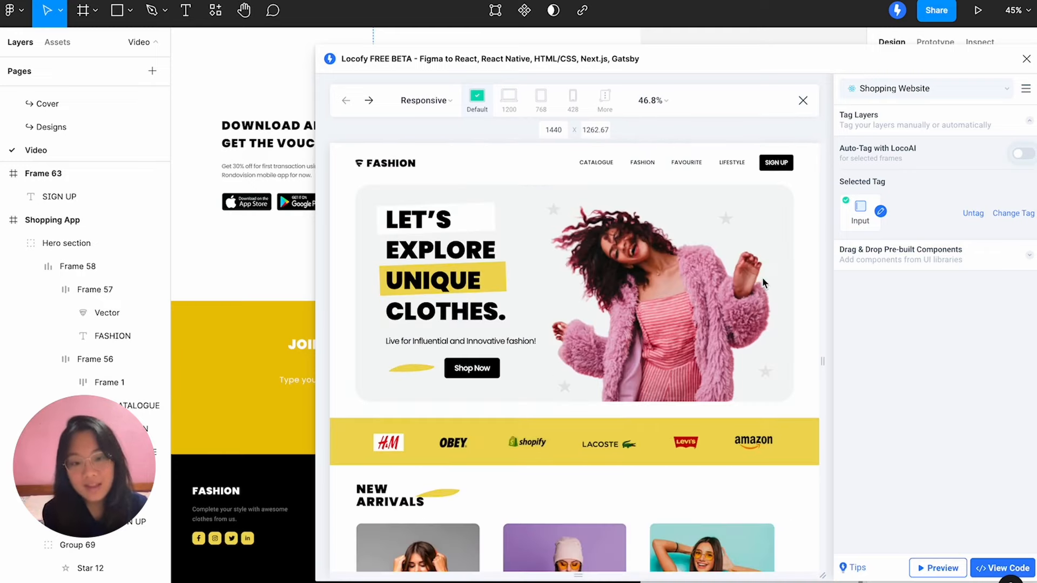
pyautogui.scroll(-4, 625, 449)
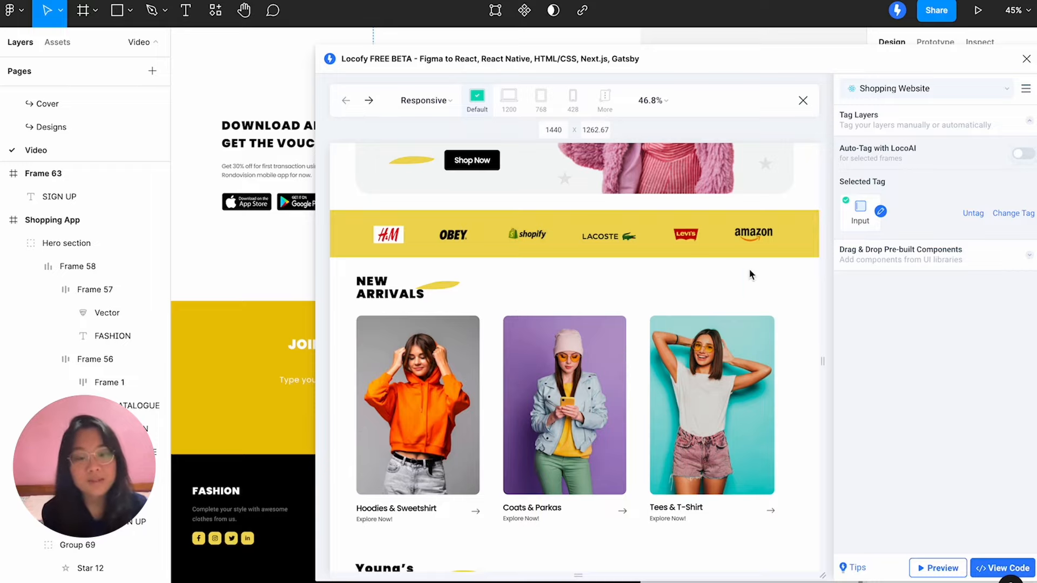
pyautogui.scroll(5, 806, 357)
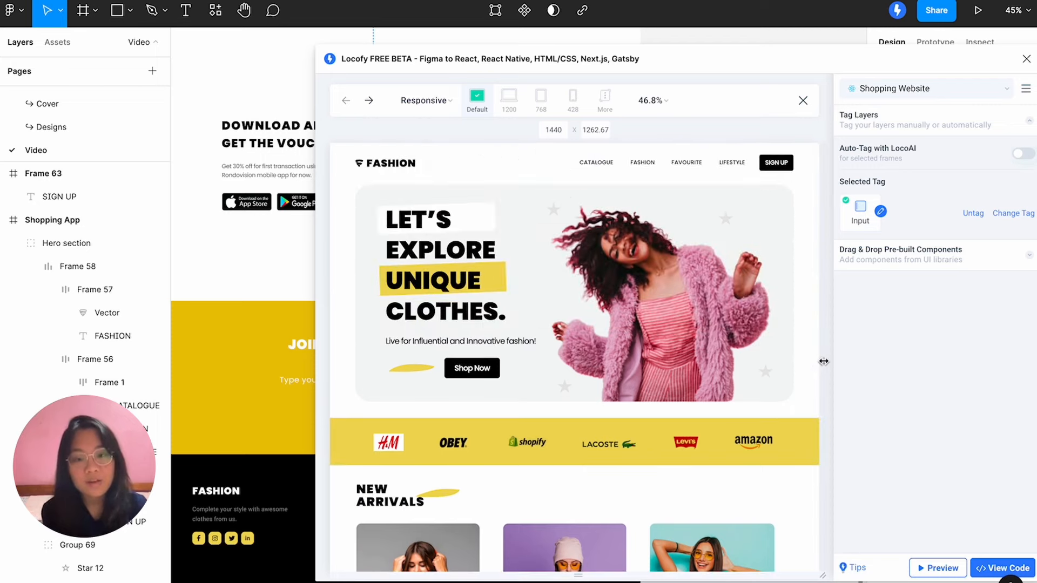
pyautogui.moveTo(822, 361)
pyautogui.mouseDown()
pyautogui.moveTo(678, 361)
pyautogui.moveTo(824, 362)
pyautogui.mouseUp()
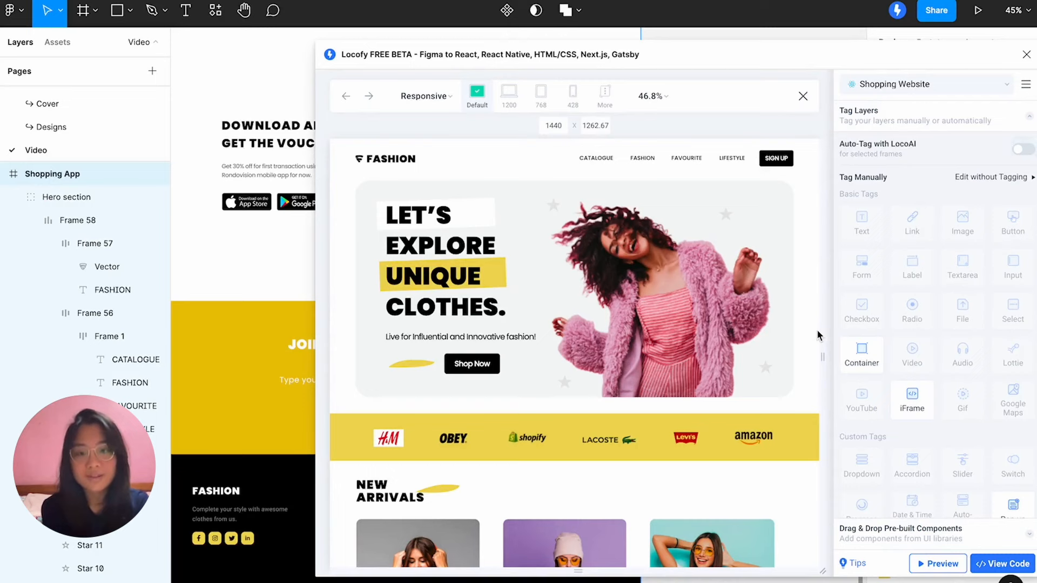
# Close the preview, move the Locofy window clear of the Shopping App page, and deselect the page.
pyautogui.click(803, 95)
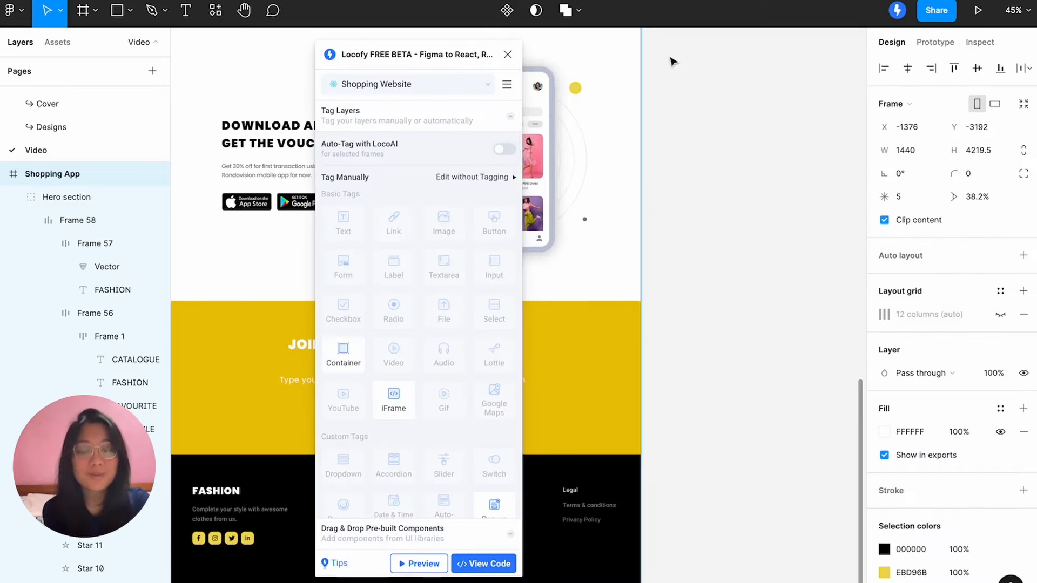
pyautogui.moveTo(428, 60); pyautogui.dragTo(787, 57)
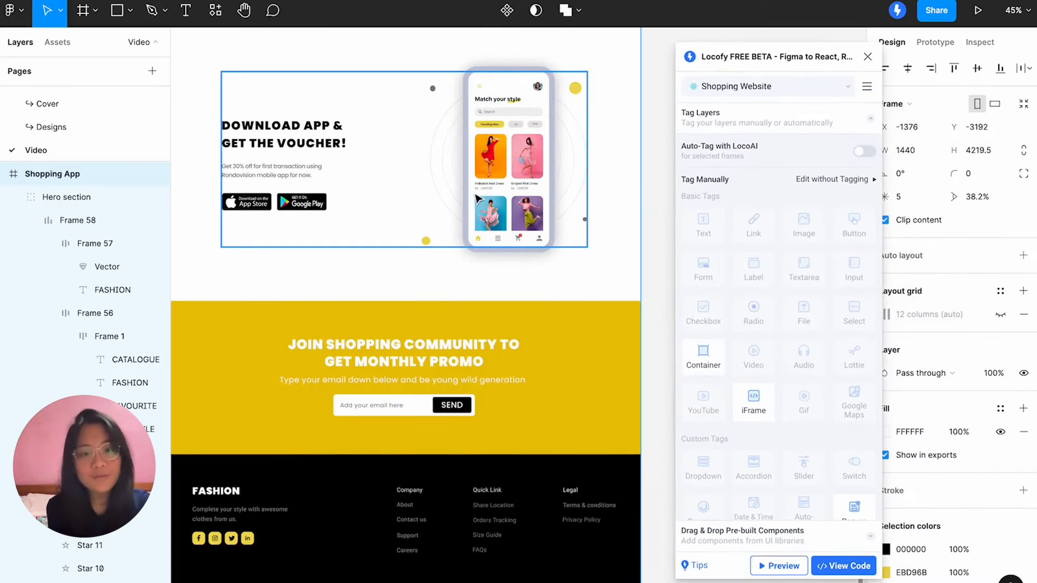
pyautogui.scroll(15, 478, 200)
pyautogui.scroll(-6, 478, 200)
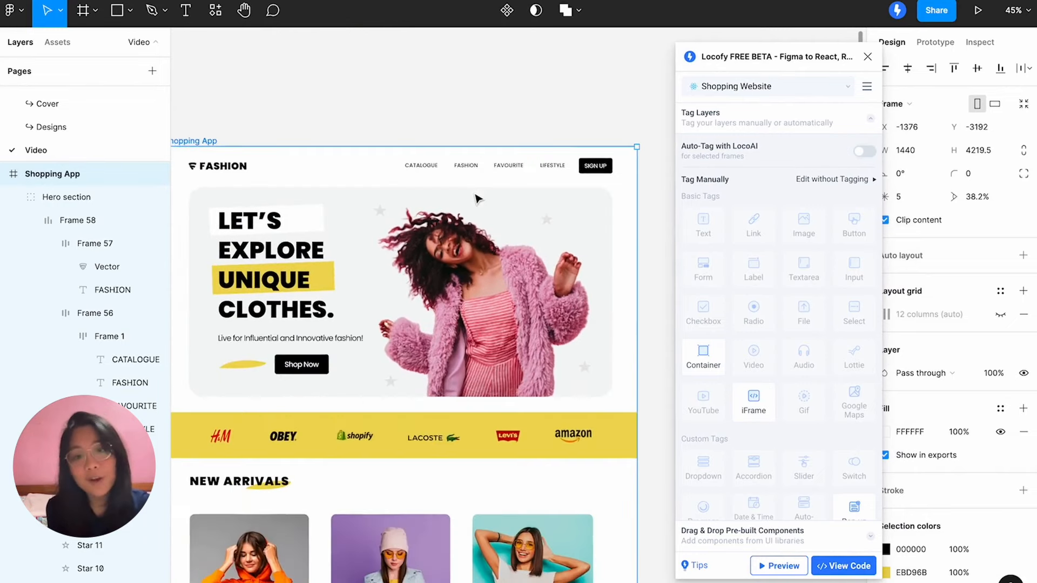
pyautogui.click(482, 85)
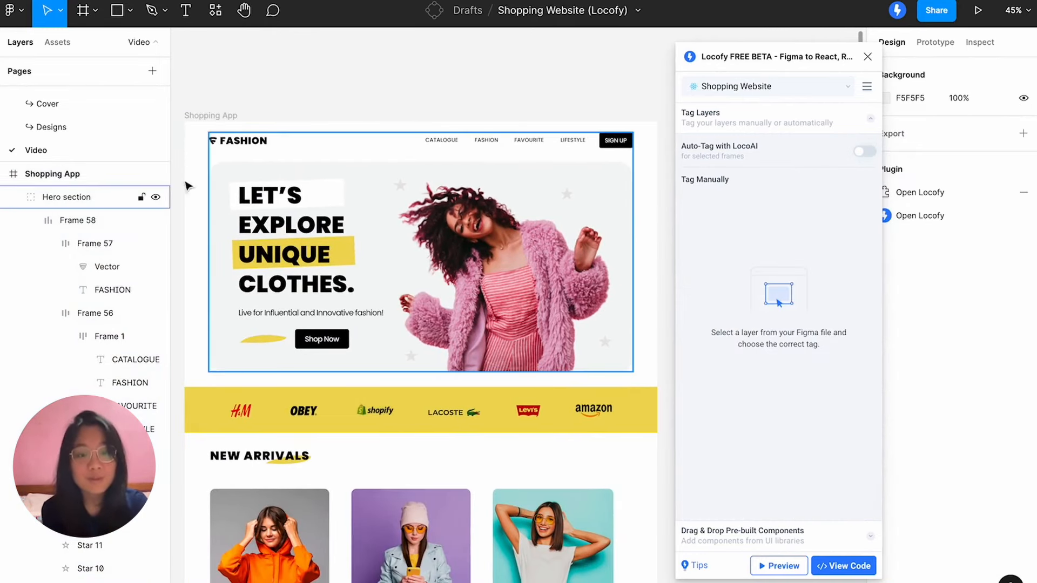
# Collapse the Frame 58, Group 69 and Vouchers layers under the Shopping App page.
pyautogui.scroll(-1, 371, 98)
pyautogui.hscroll(-1, 372, 98)
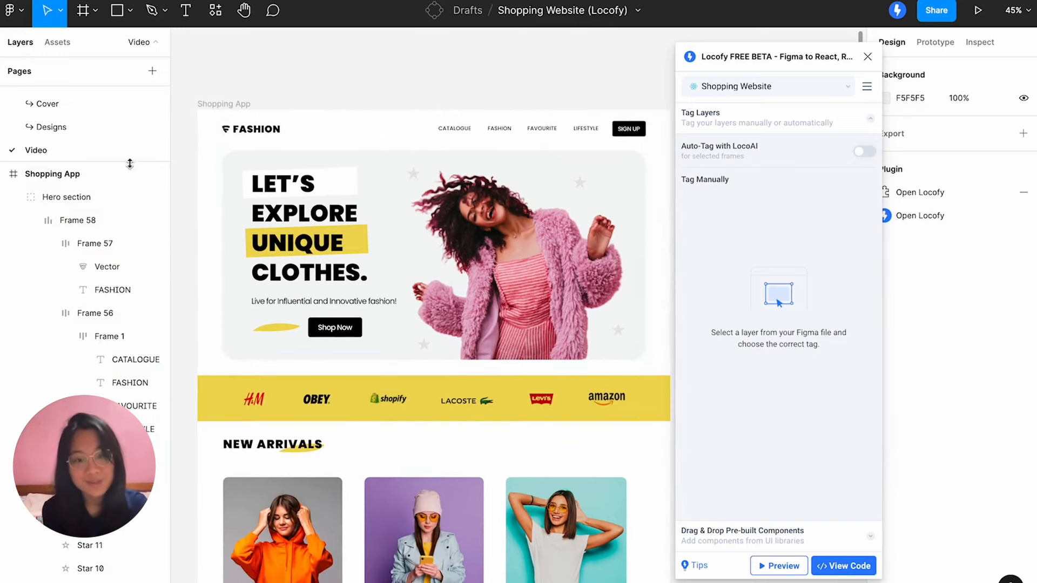
pyautogui.click(31, 221)
pyautogui.click(31, 243)
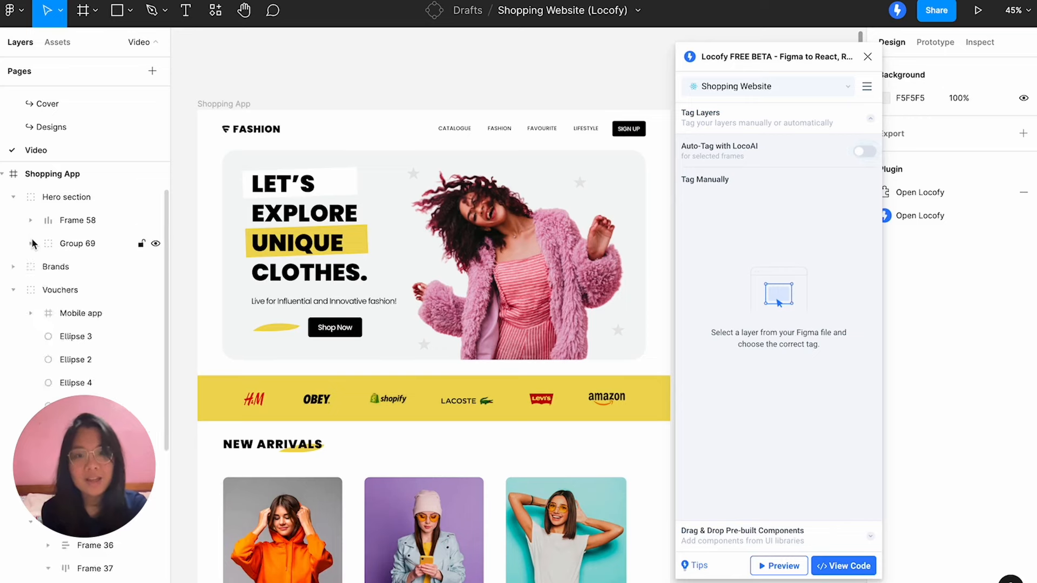
pyautogui.click(13, 291)
# Examine what the header's Frame 58 and the Hero section group cover on the page, leaving nothing selected.
pyautogui.click(66, 198)
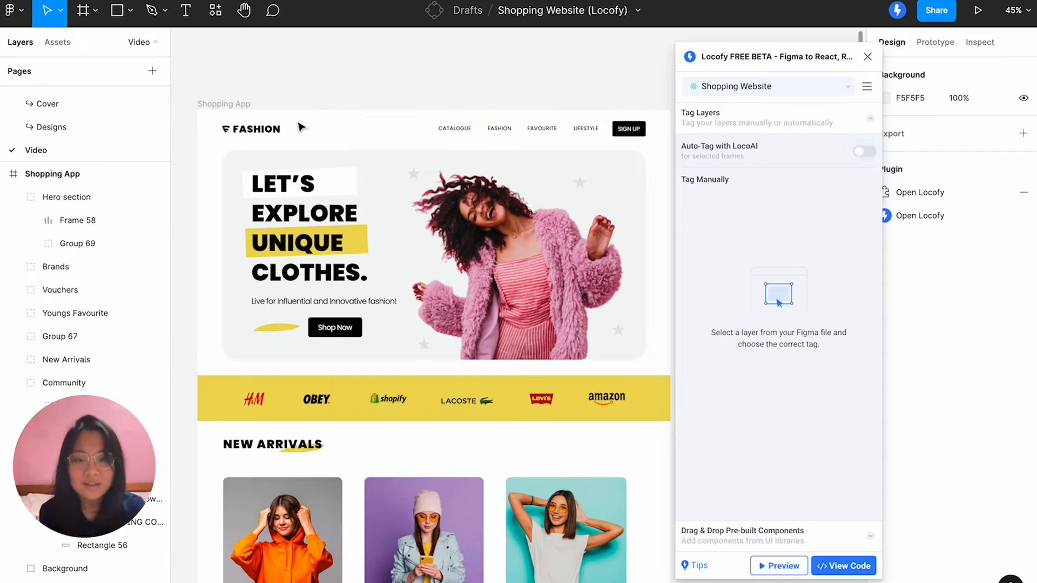
pyautogui.click(279, 135)
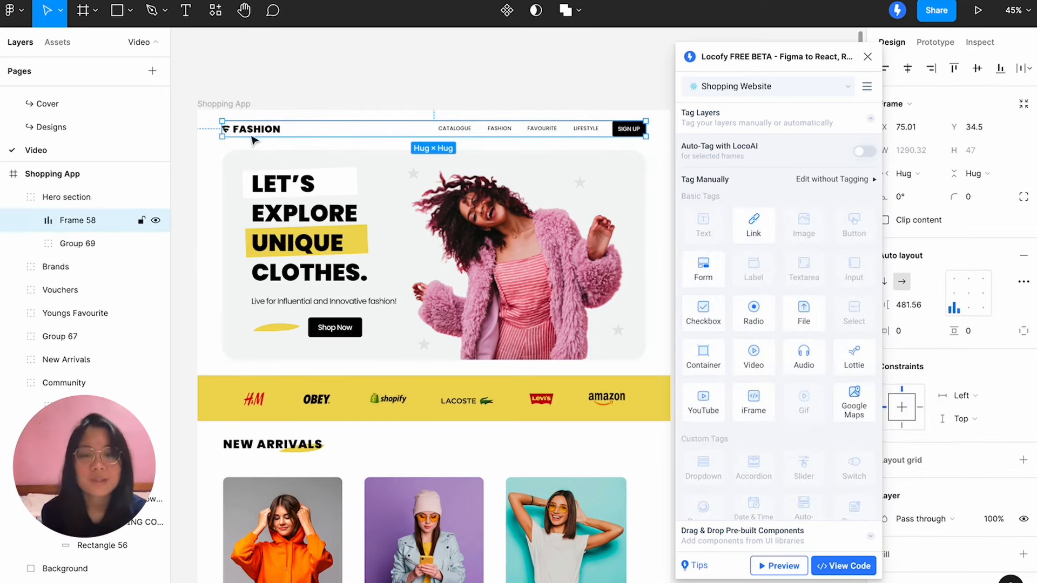
pyautogui.click(57, 197)
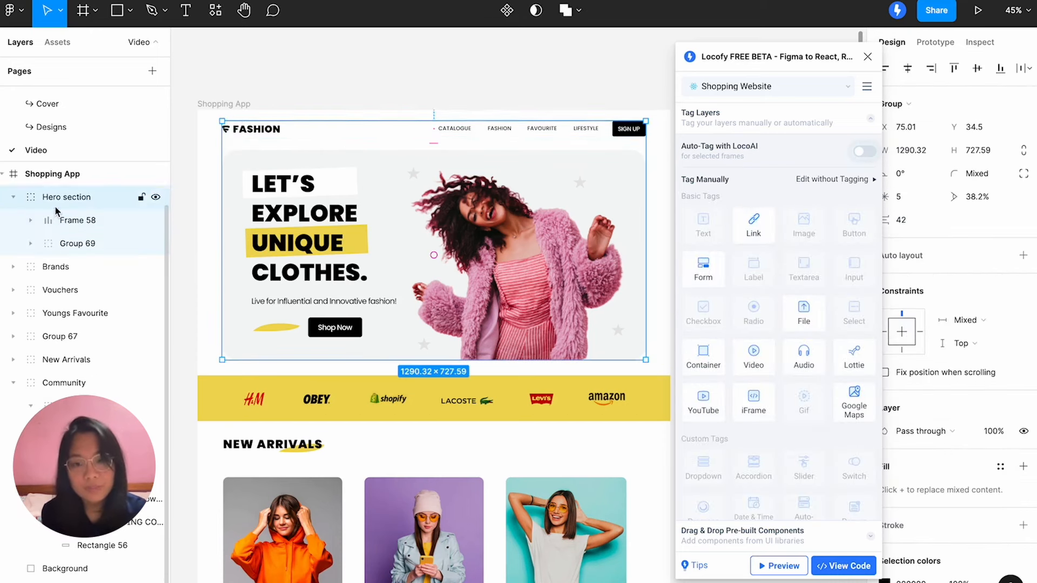
pyautogui.click(301, 82)
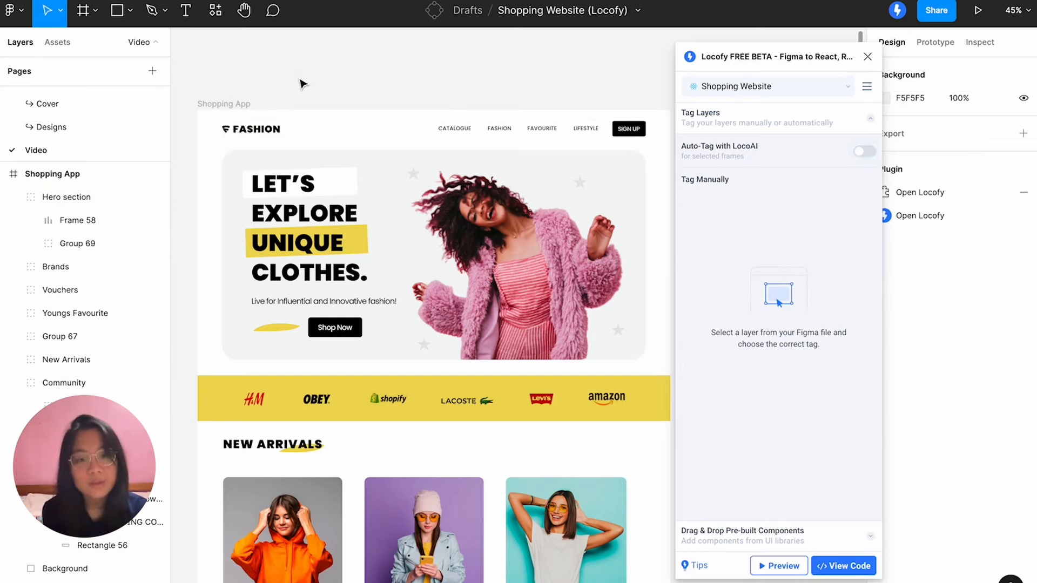
# Draw a 1440 × 123 frame around the header at the page's top and move Frame 58 into it.
pyautogui.click(84, 11)
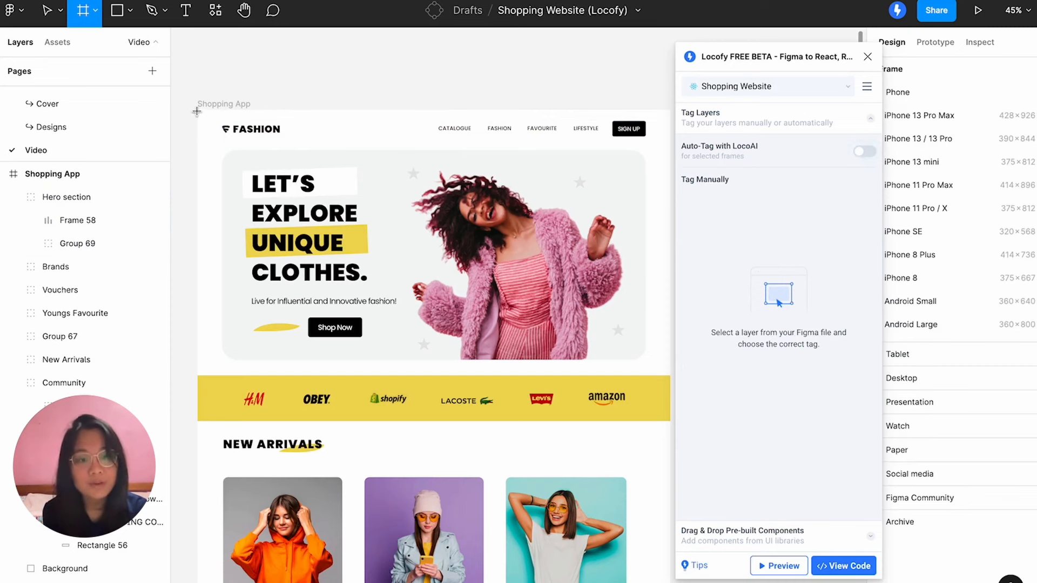
pyautogui.moveTo(197, 111); pyautogui.dragTo(670, 157)
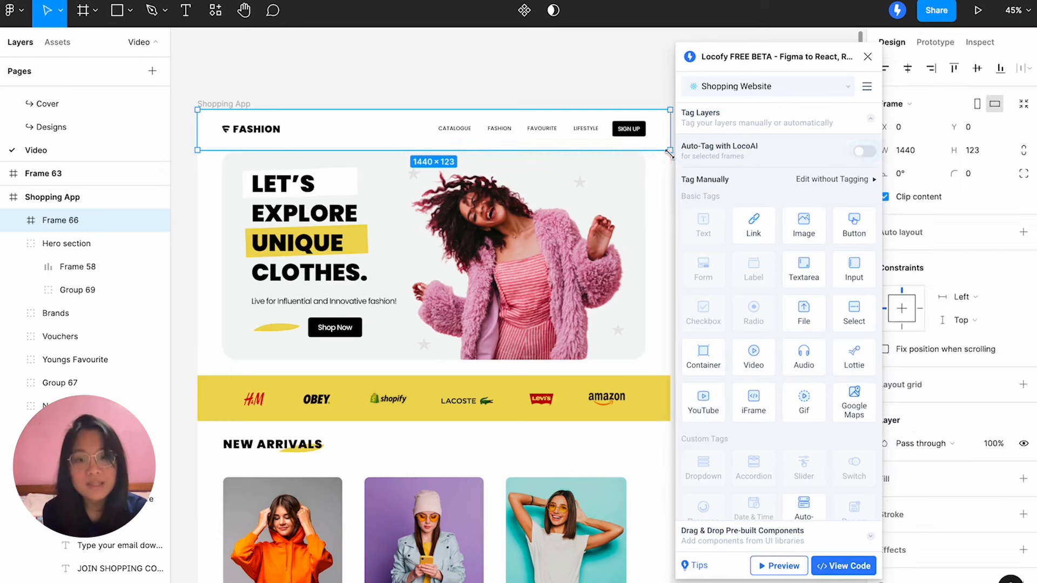
pyautogui.click(70, 268)
pyautogui.moveTo(61, 274); pyautogui.dragTo(58, 236)
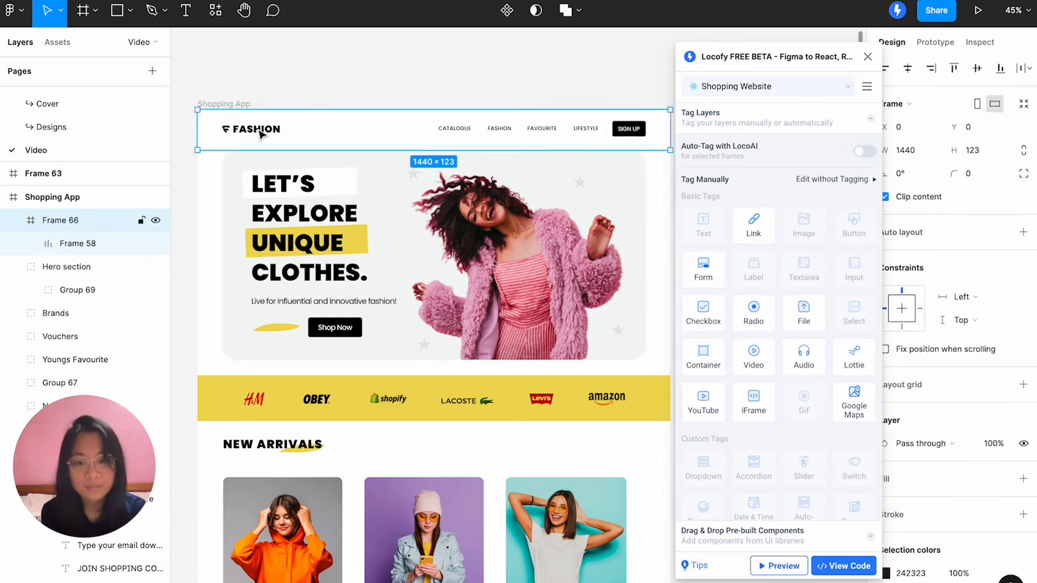
pyautogui.click(283, 97)
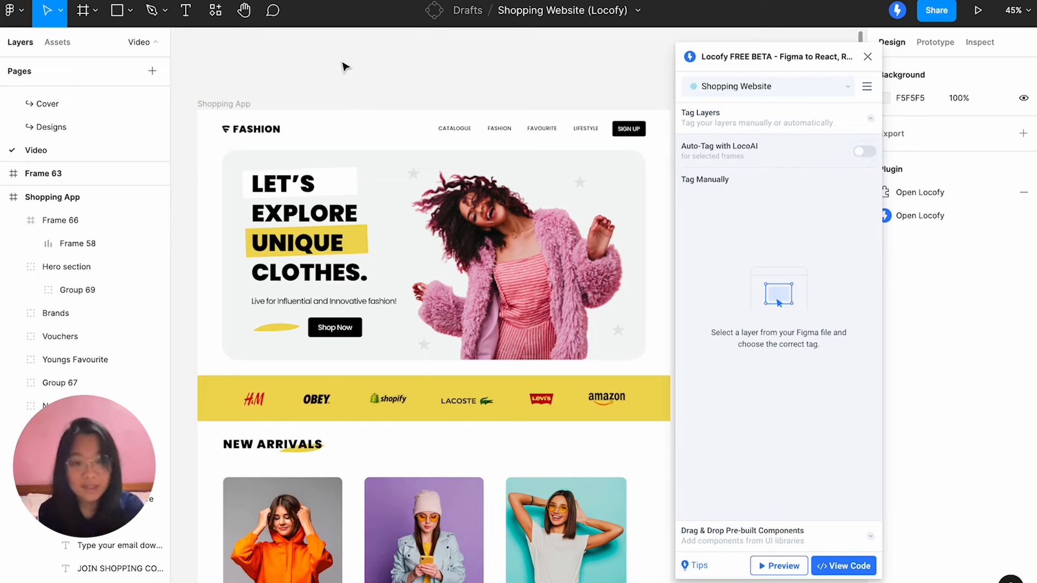
# Rename the new header frame as Navigation Bar.
pyautogui.click(82, 10)
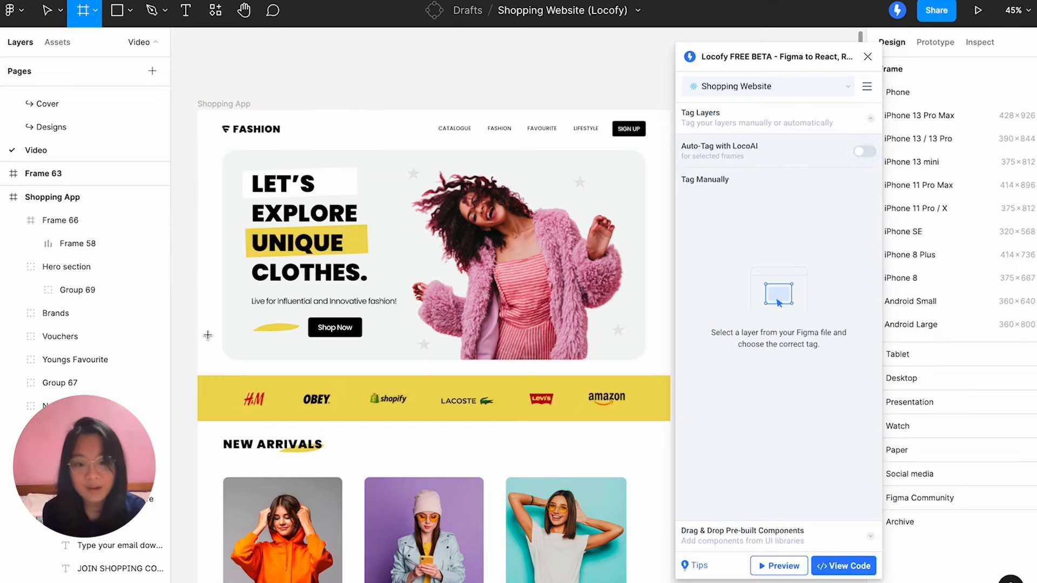
pyautogui.doubleClick(60, 220)
pyautogui.write('Navigation B')
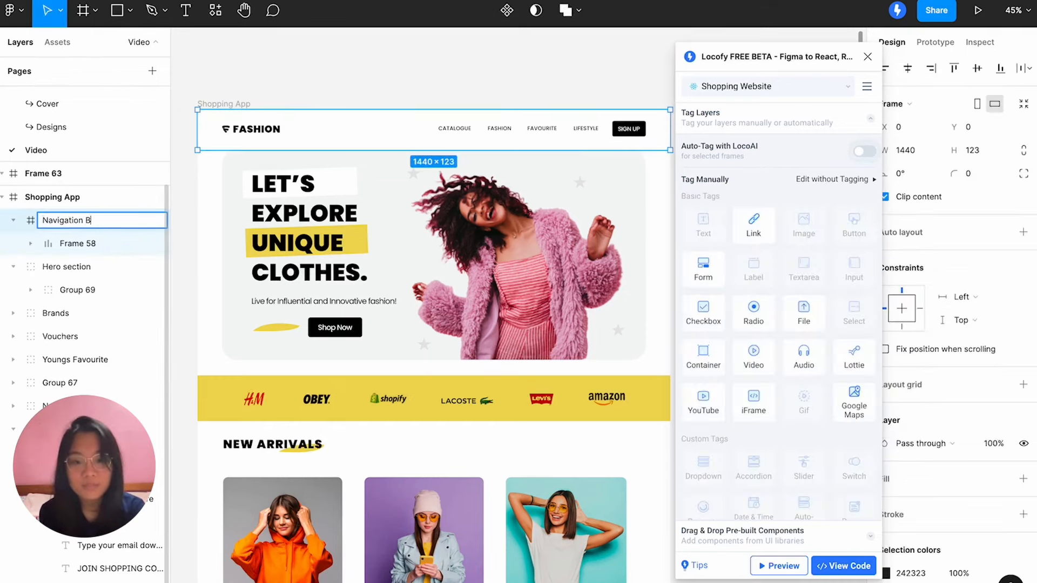
pyautogui.write('ar')
pyautogui.press('Return')
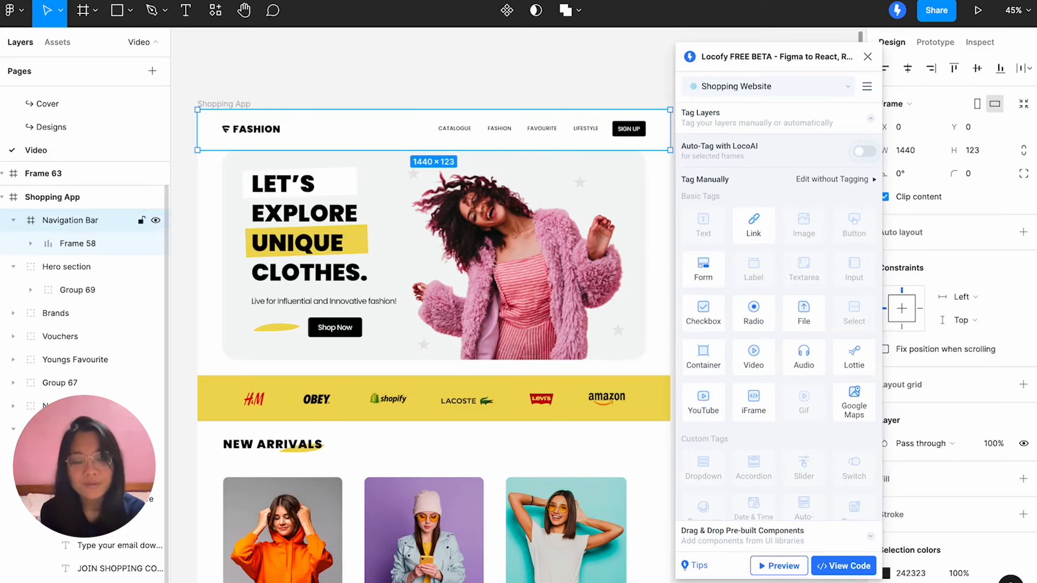
# Draw a 1440-wide frame around the hero section, from the navigation bar to the brands strip, and extend its height to 686.
pyautogui.click(95, 11)
pyautogui.click(94, 48)
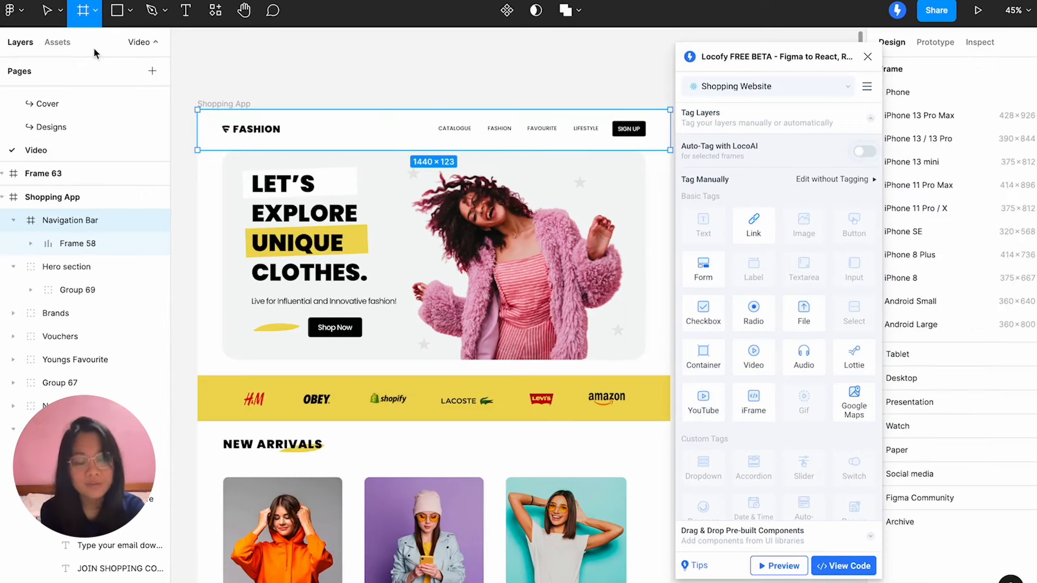
pyautogui.moveTo(198, 375)
pyautogui.mouseDown()
pyautogui.moveTo(591, 150)
pyautogui.moveTo(660, 159)
pyautogui.moveTo(669, 149)
pyautogui.mouseUp()
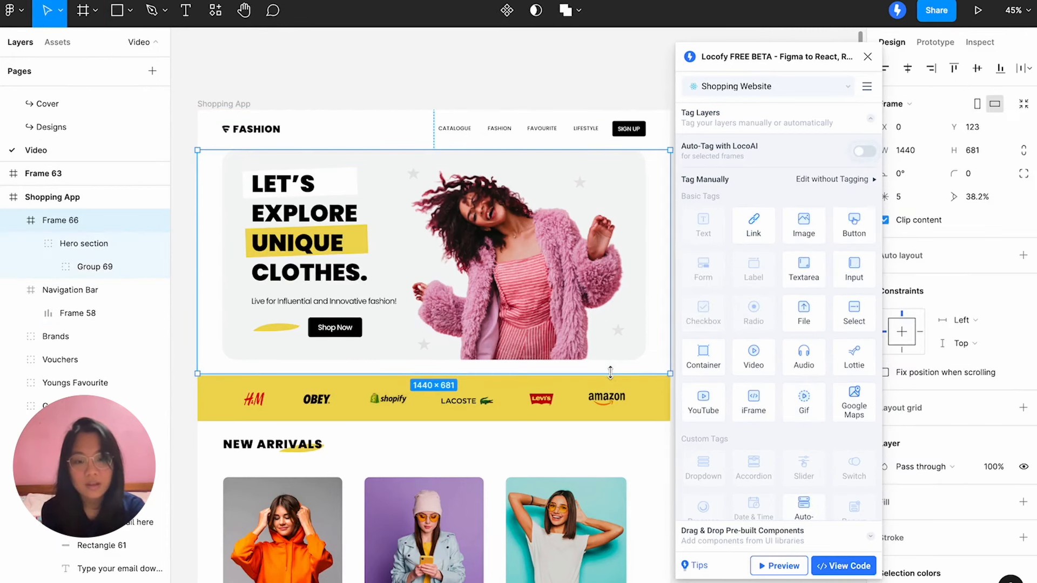
pyautogui.moveTo(611, 372); pyautogui.dragTo(610, 374)
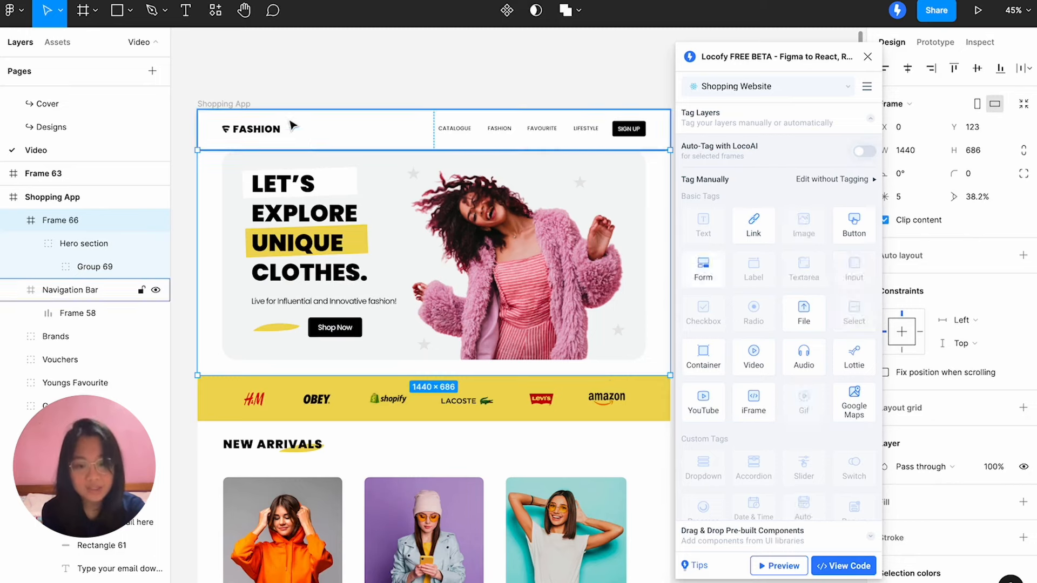
pyautogui.click(191, 122)
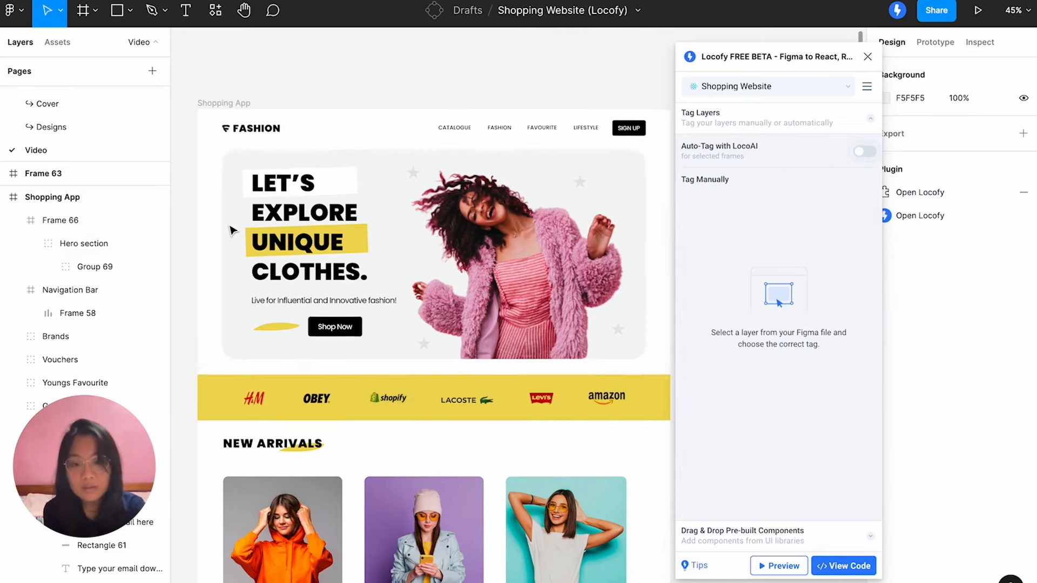
# Convert the Brands group below the hero section into a frame.
pyautogui.scroll(-2, 204, 348)
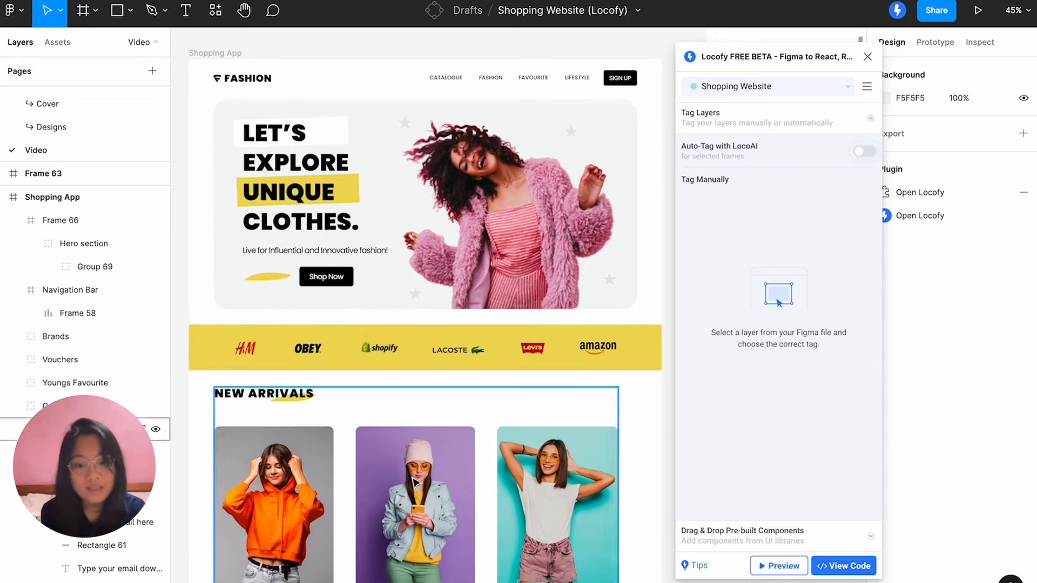
pyautogui.click(238, 370)
pyautogui.click(904, 106)
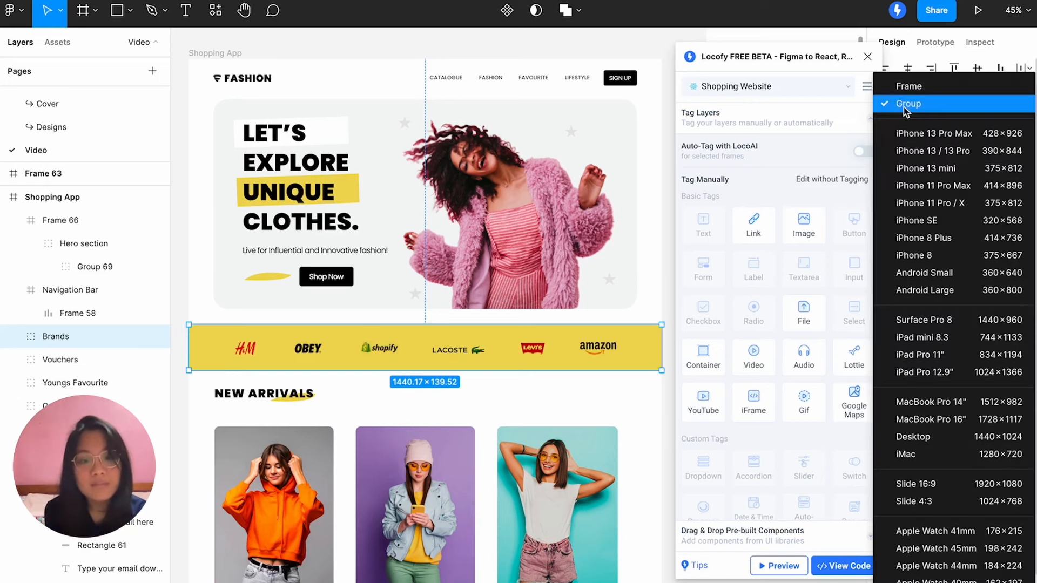
pyautogui.click(906, 87)
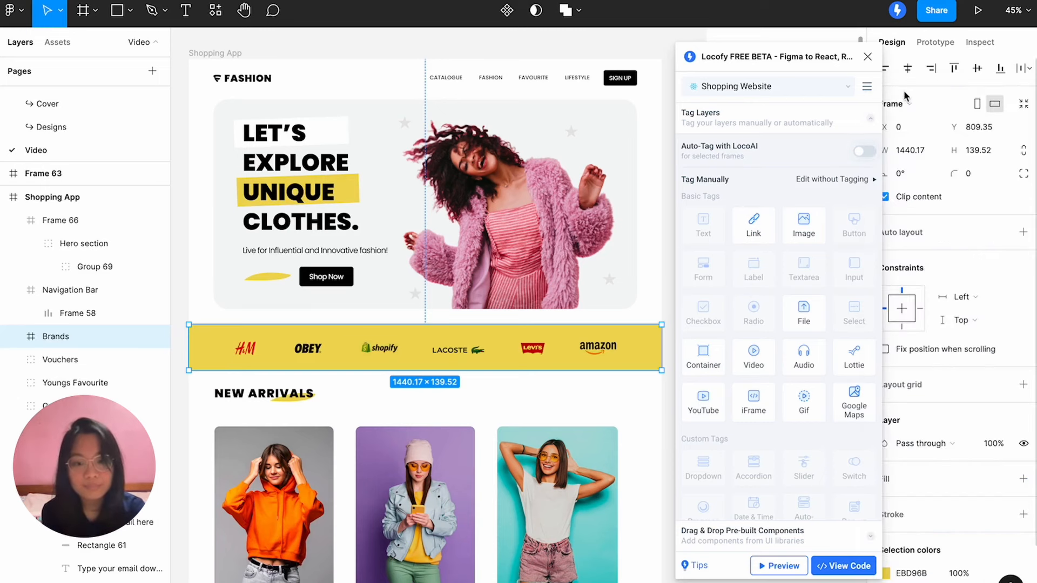
# Draw a 1440 × 846 frame around the New Arrivals section, starting directly below the brands strip.
pyautogui.scroll(-5, 529, 325)
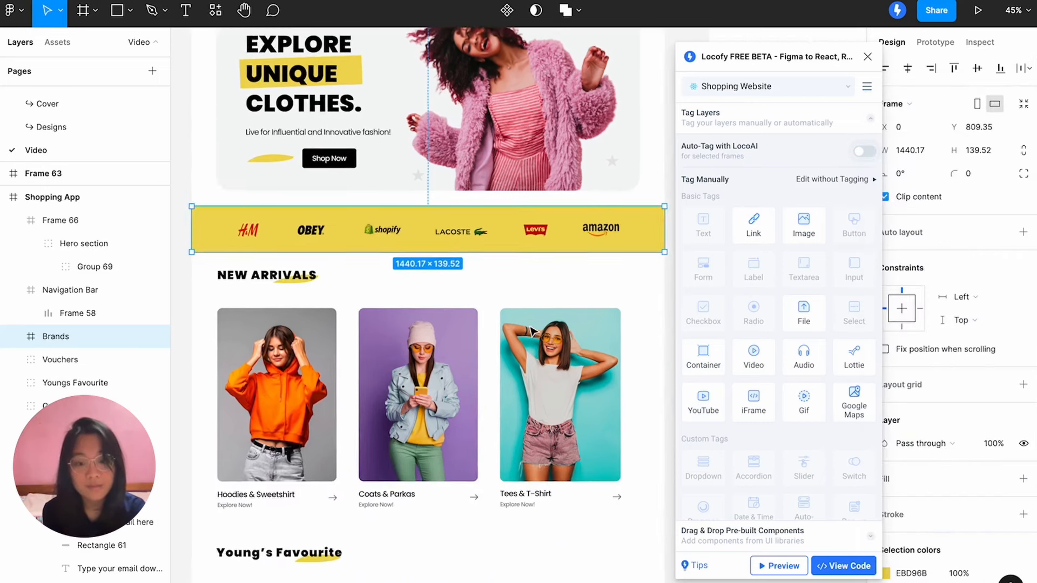
pyautogui.click(83, 9)
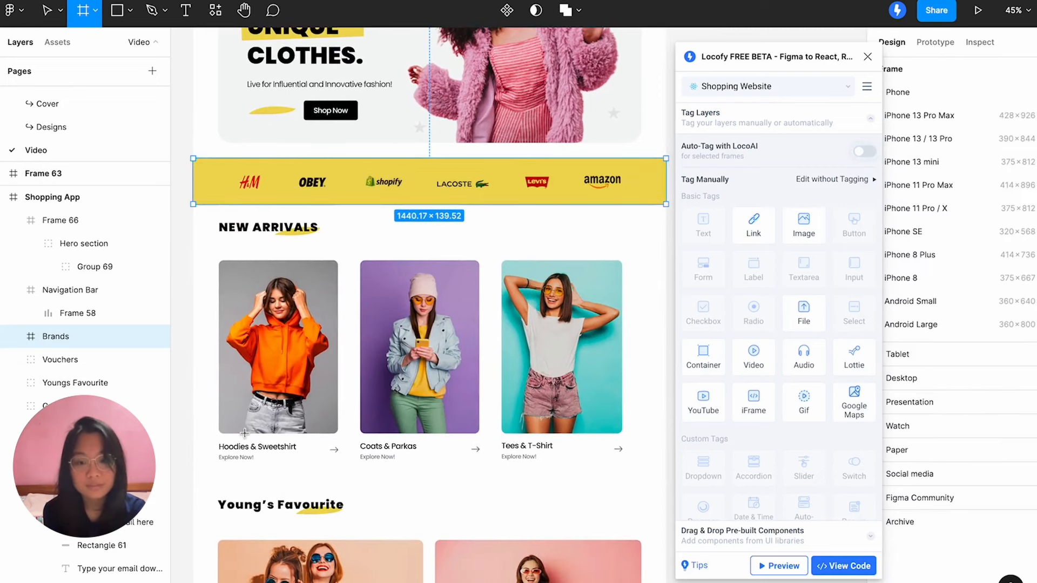
pyautogui.moveTo(193, 483); pyautogui.dragTo(666, 208)
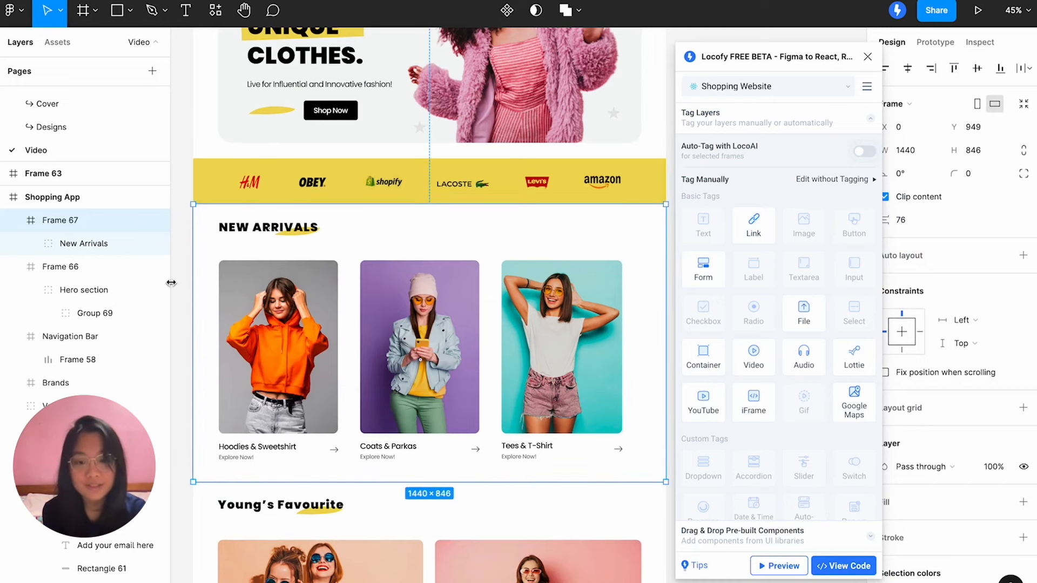
# Draw a 1440 × 787 frame around the Young's Favourite section.
pyautogui.scroll(-5, 232, 295)
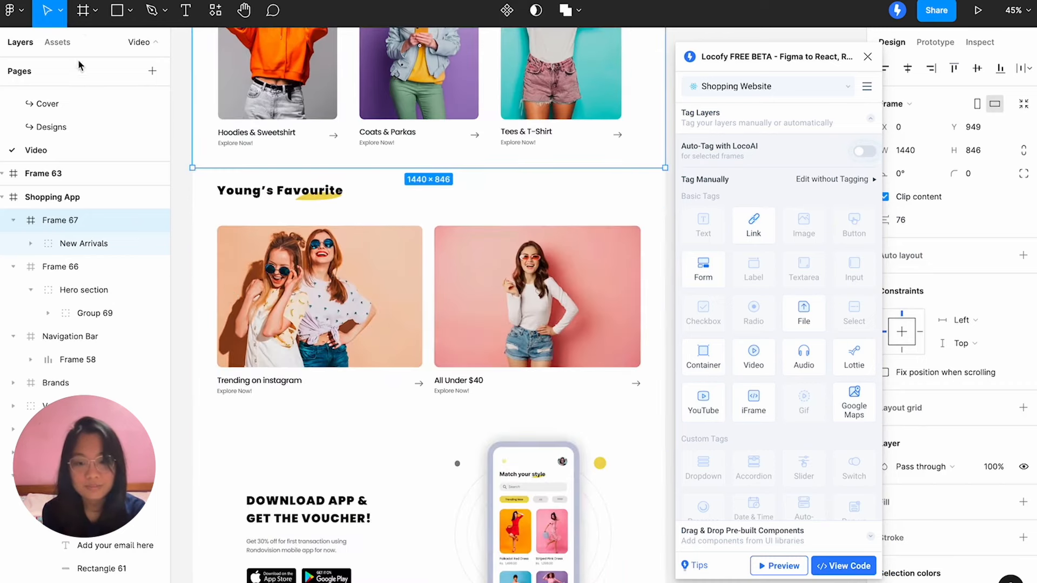
pyautogui.click(84, 14)
pyautogui.moveTo(192, 429)
pyautogui.mouseDown()
pyautogui.moveTo(640, 135)
pyautogui.moveTo(665, 170)
pyautogui.mouseUp()
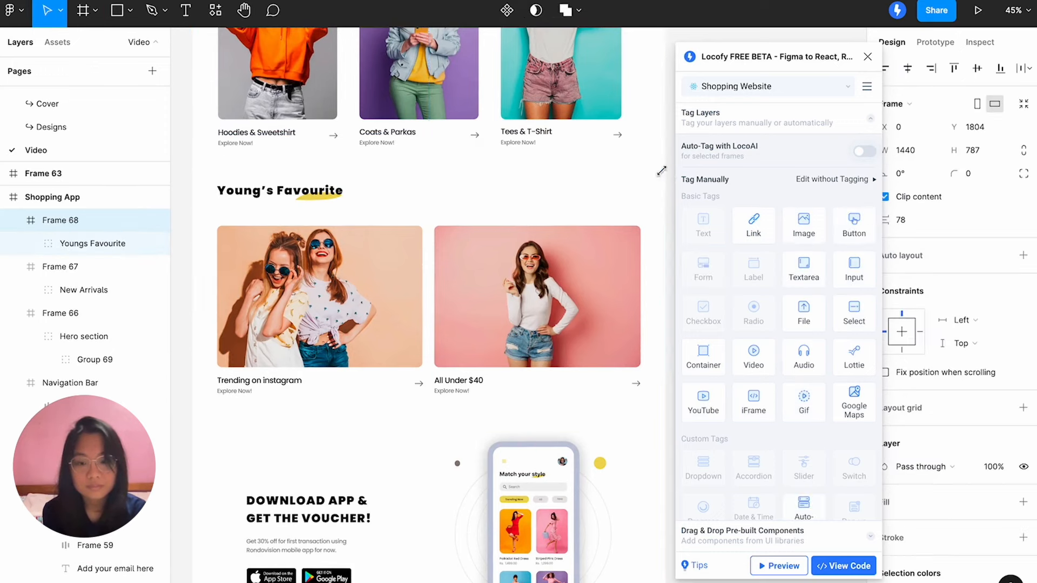
pyautogui.click(180, 354)
# Draw a 1440-wide frame around the app download and voucher section, extending its height to 753 to meet the yellow section.
pyautogui.scroll(-4, 180, 353)
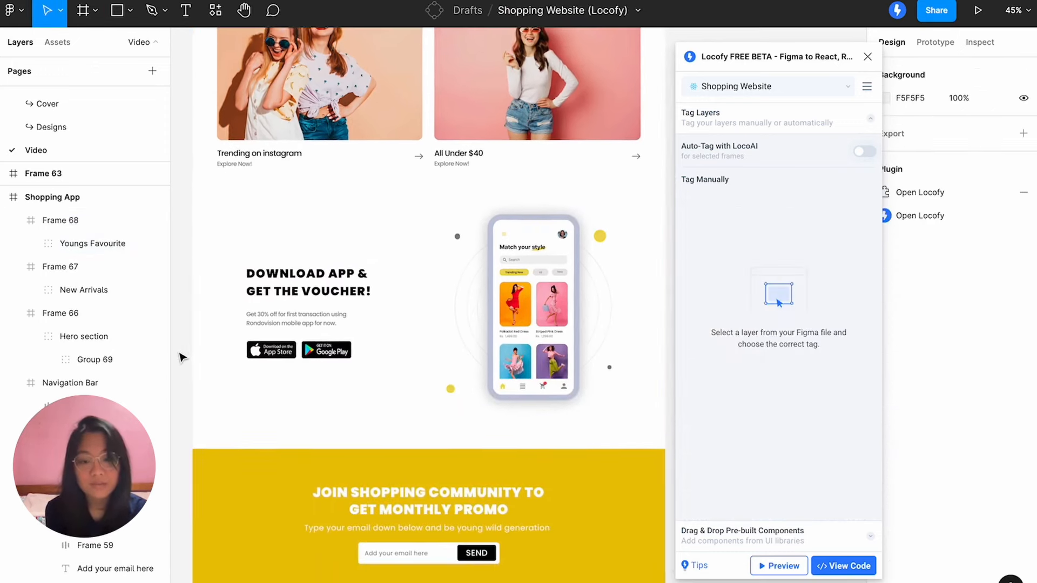
pyautogui.press('f')
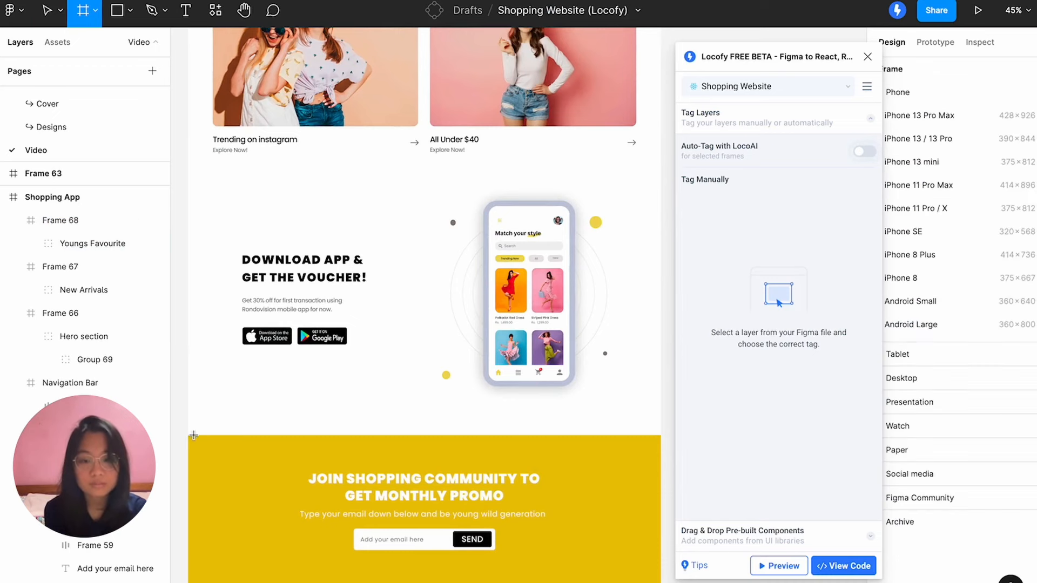
pyautogui.moveTo(195, 427); pyautogui.dragTo(661, 188)
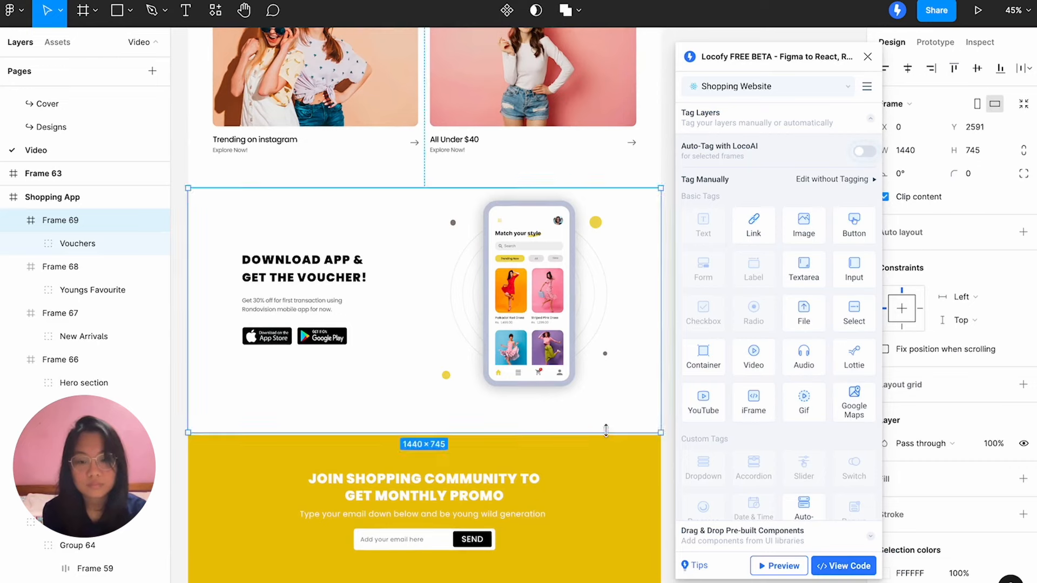
pyautogui.moveTo(603, 430); pyautogui.dragTo(604, 433)
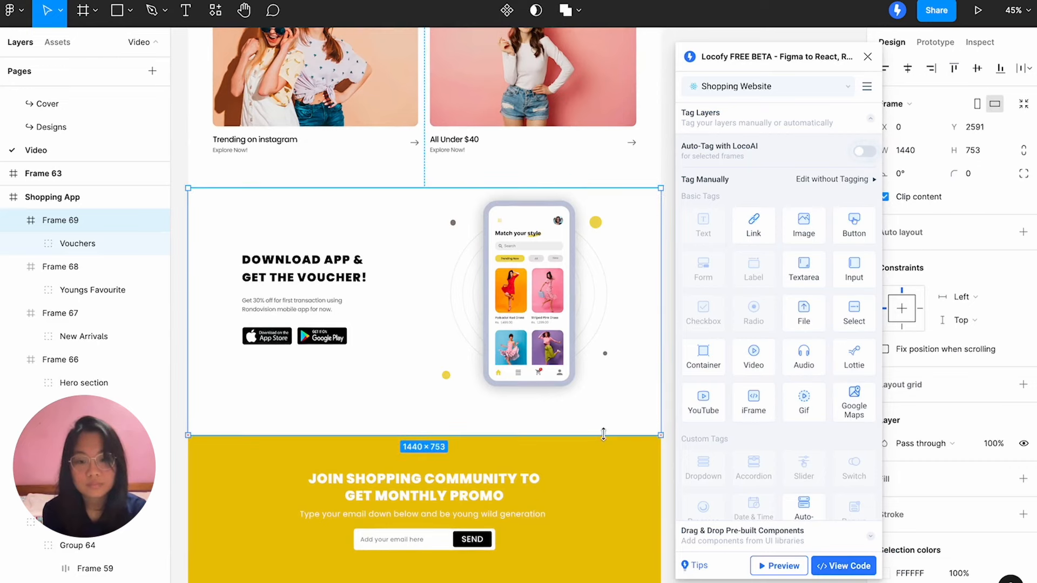
# Convert the yellow Join Shopping Community group into a frame.
pyautogui.scroll(-3, 603, 384)
pyautogui.scroll(-1, 603, 384)
pyautogui.click(602, 368)
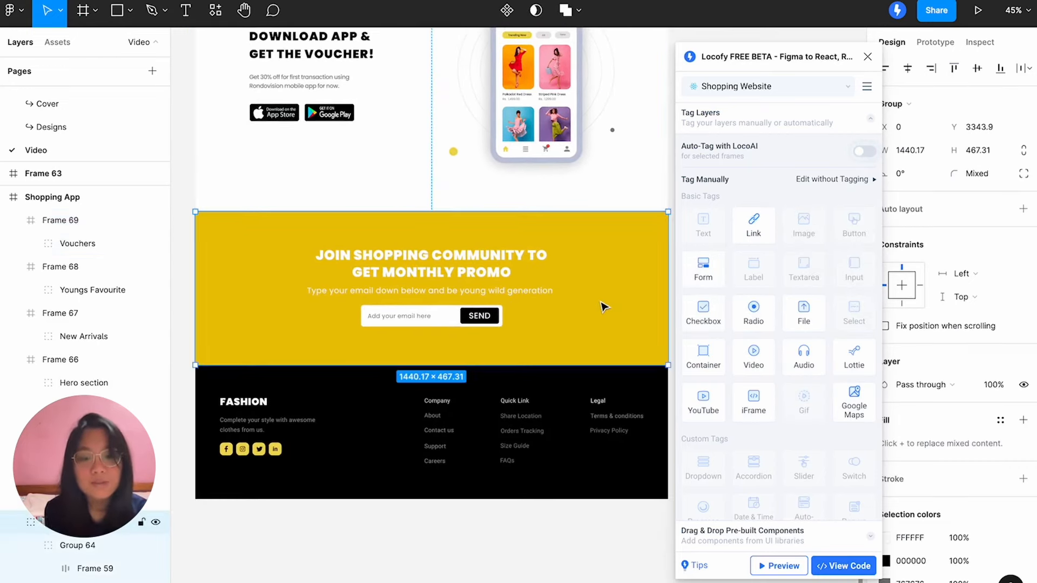
pyautogui.click(907, 104)
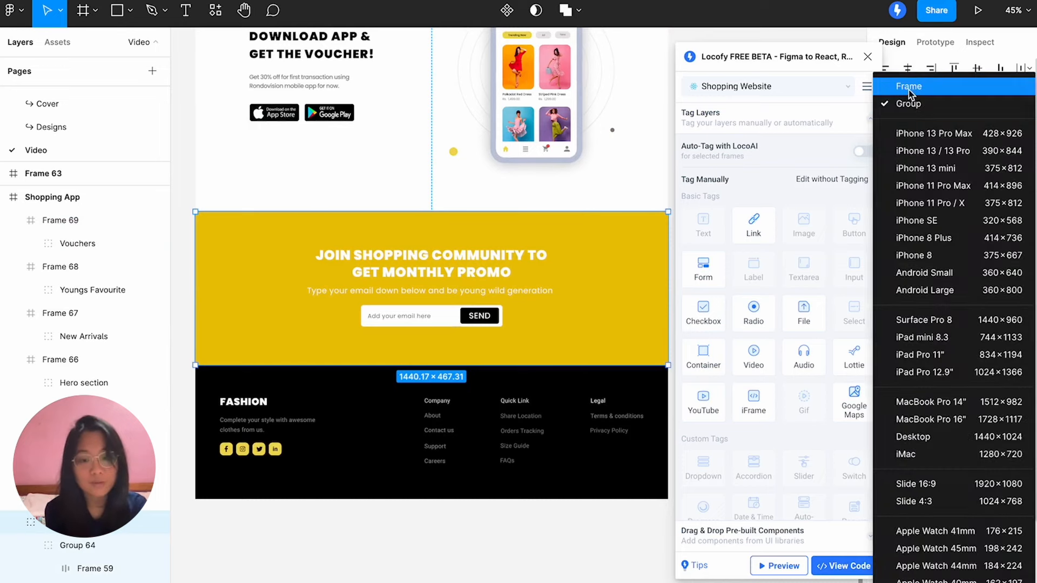
pyautogui.click(909, 90)
pyautogui.click(532, 523)
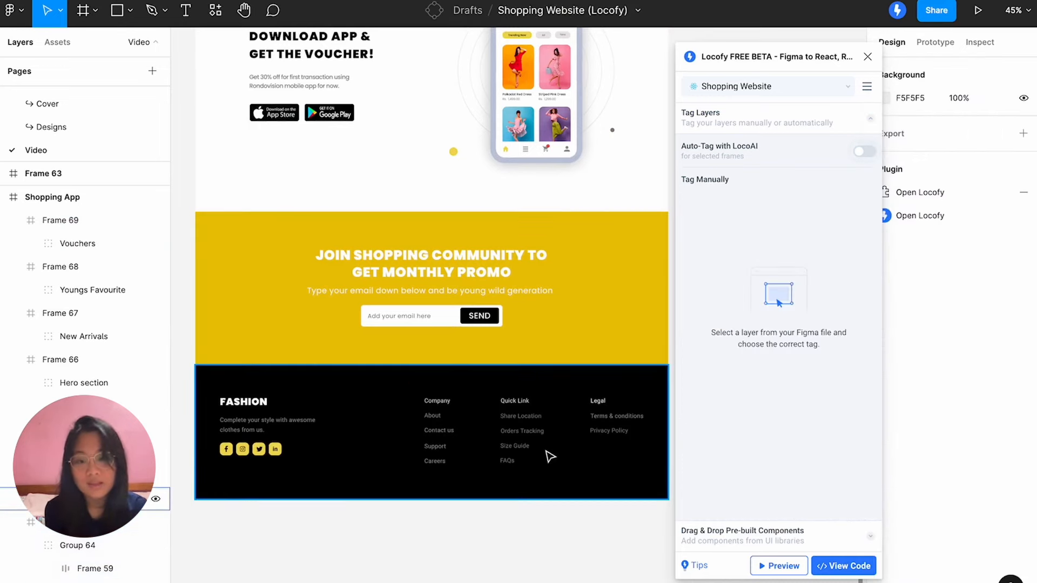
# Convert the black footer group into a frame.
pyautogui.click(569, 453)
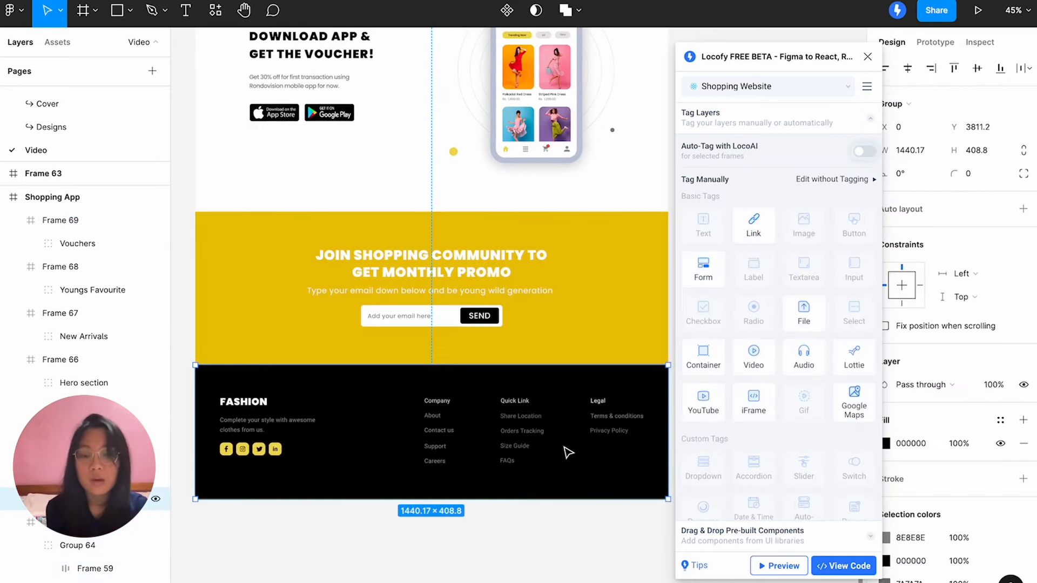
pyautogui.click(911, 104)
pyautogui.click(909, 88)
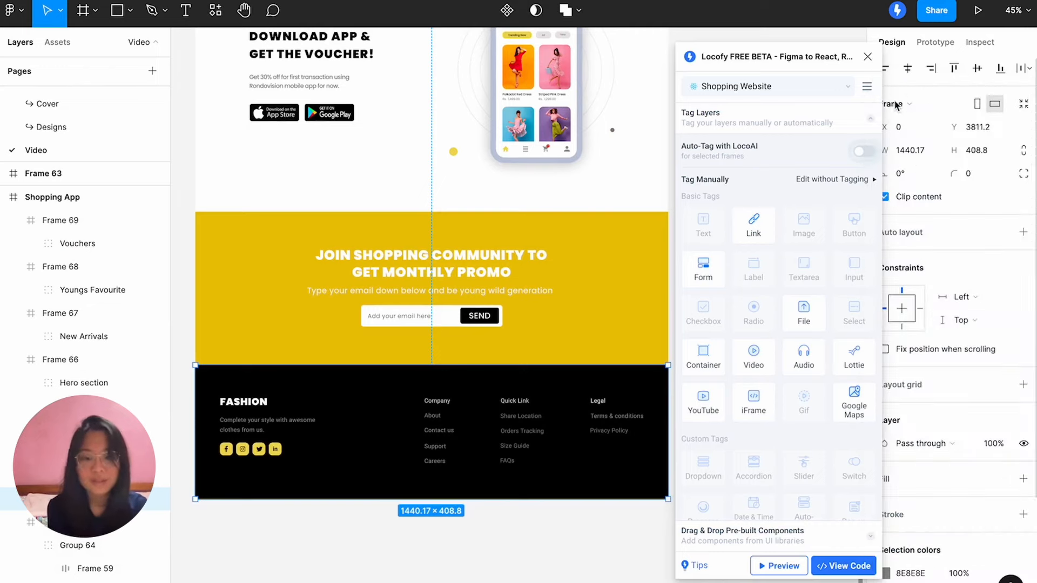
pyautogui.click(533, 538)
# Reorder the Navigation Bar and hero frames to head the Shopping App layers, and rename the hero frame as Hero.
pyautogui.scroll(-3, 528, 336)
pyautogui.scroll(5, 528, 336)
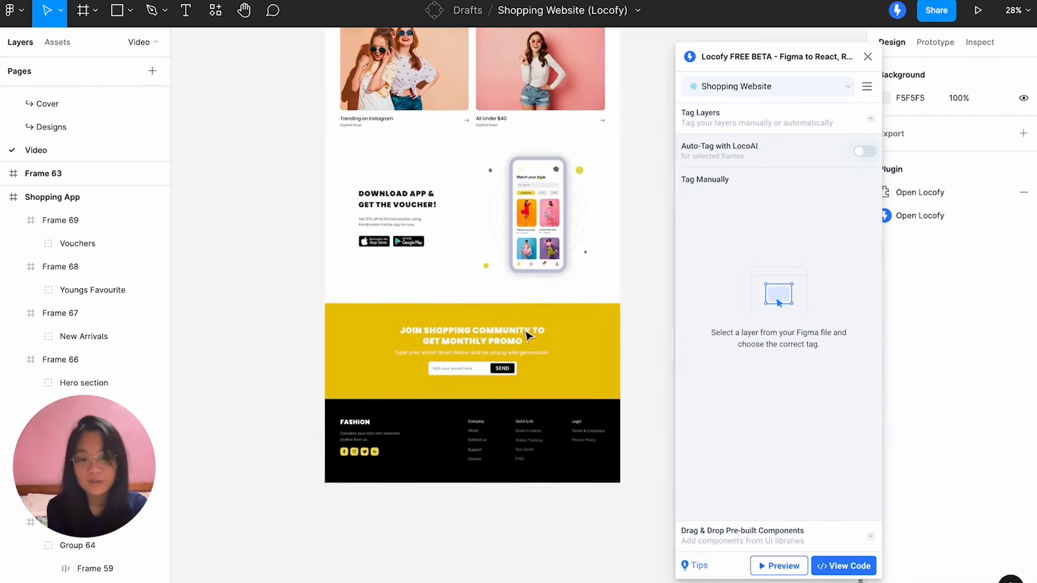
pyautogui.scroll(5, 528, 336)
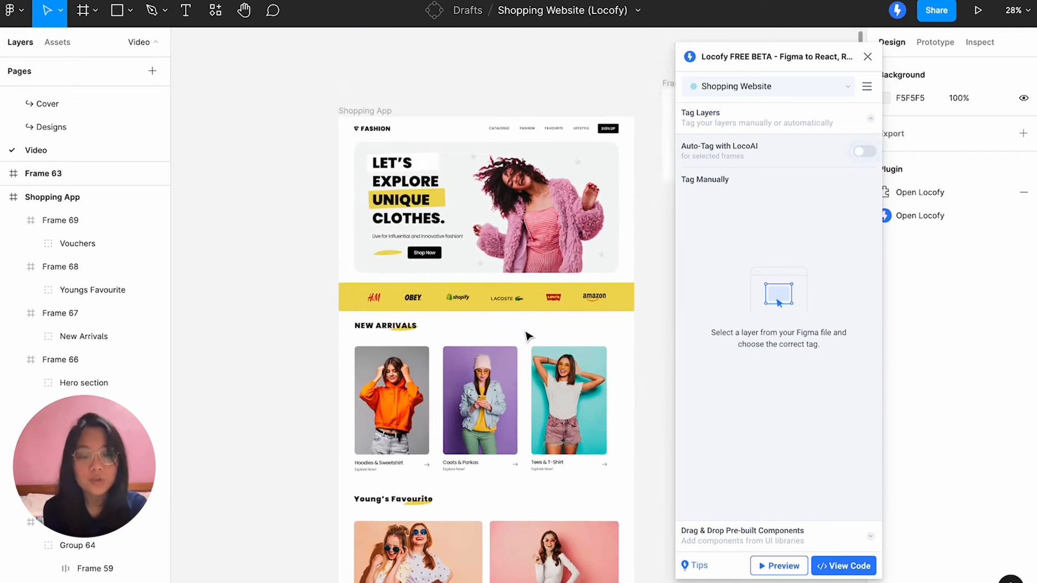
pyautogui.scroll(-2, 528, 335)
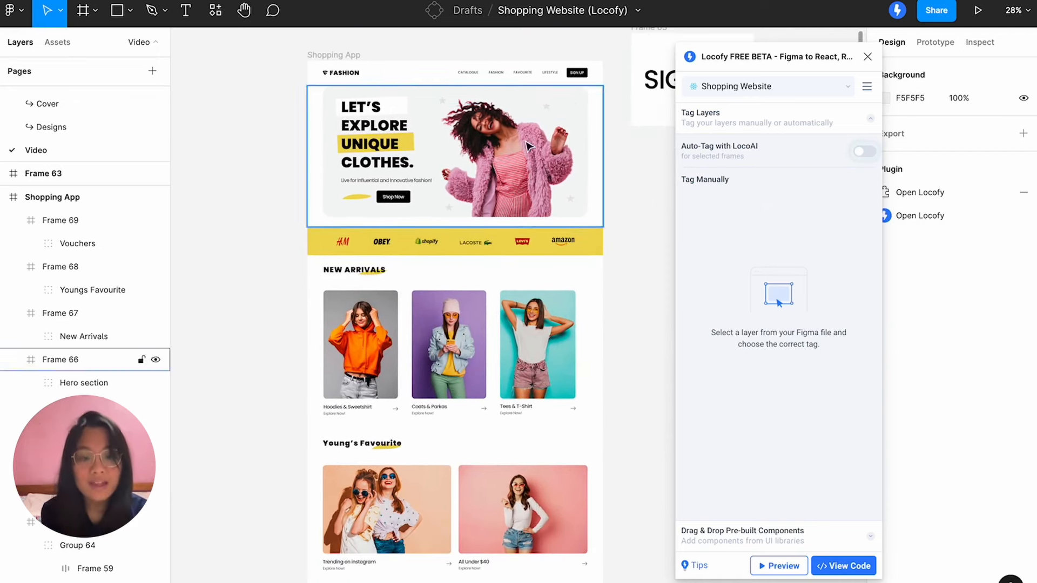
pyautogui.click(378, 77)
pyautogui.click(367, 130)
pyautogui.click(357, 76)
pyautogui.press(']')
pyautogui.click(341, 131)
pyautogui.doubleClick(51, 267)
pyautogui.write('Hero')
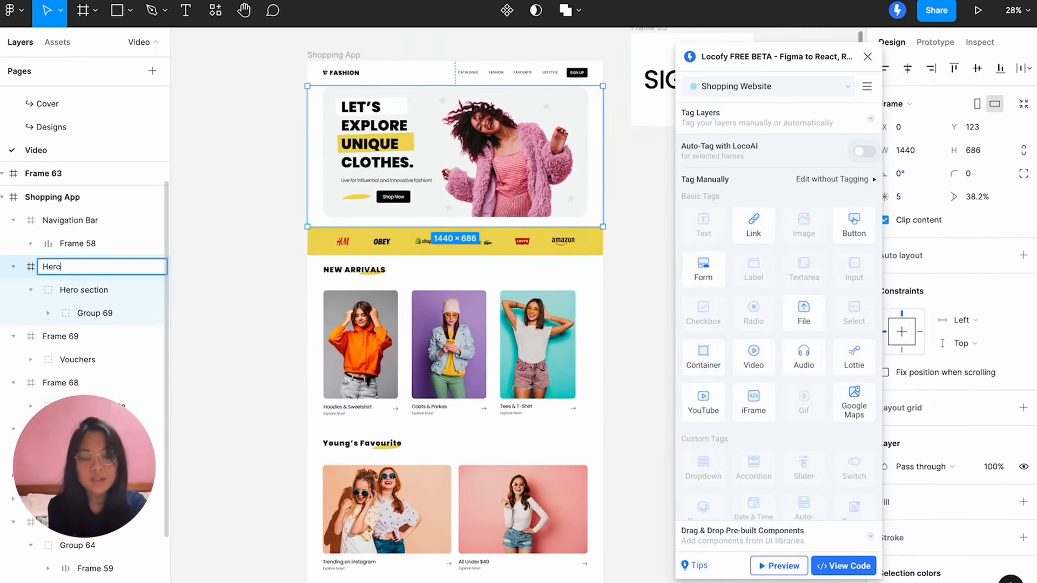
# Place the Brands and new arrivals frames in page order below Hero, and rename the latter as NewArrivals.
pyautogui.write('Brands')
pyautogui.click(321, 304)
pyautogui.doubleClick(60, 359)
pyautogui.write('NewArrivals')
# Rename the remaining section frames in page order, using Favourites, App Download and Footer for the favourites, voucher and footer sections.
pyautogui.click(362, 444)
pyautogui.moveTo(81, 453); pyautogui.dragTo(81, 406)
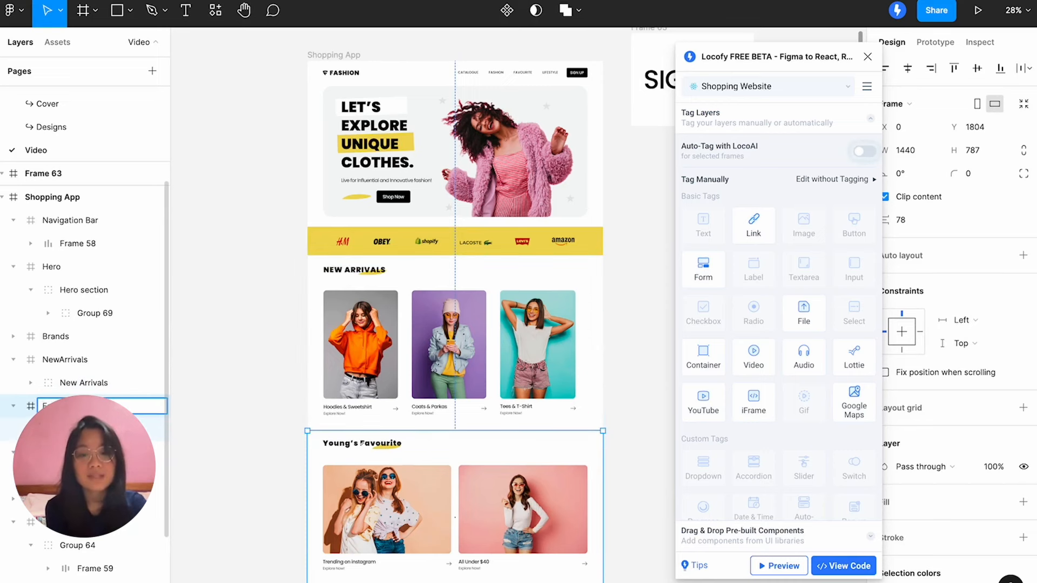
pyautogui.scroll(-4, 254, 398)
pyautogui.click(324, 411)
pyautogui.scroll(-3, 456, 305)
pyautogui.click(456, 448)
pyautogui.click(455, 537)
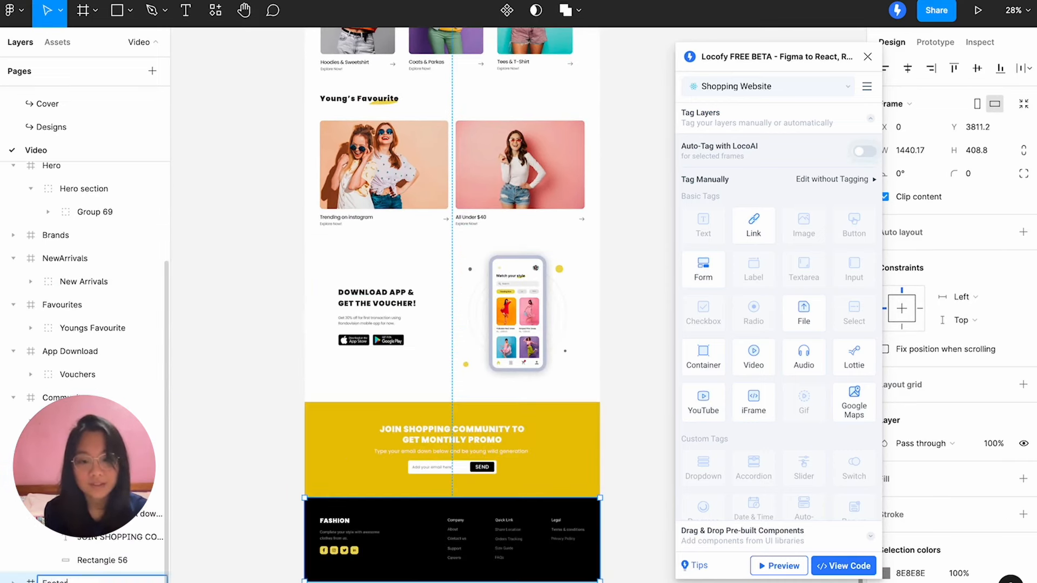
# Center the auto layout alignment of Frame 58 in the navigation bar and set its spacing mode to Space between.
pyautogui.scroll(7, 455, 305)
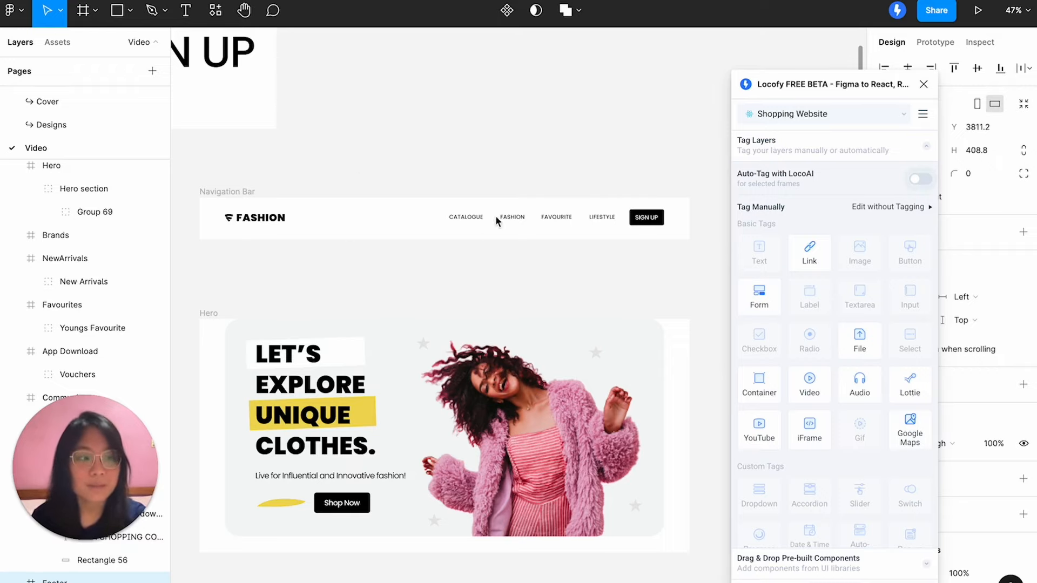
pyautogui.click(272, 223)
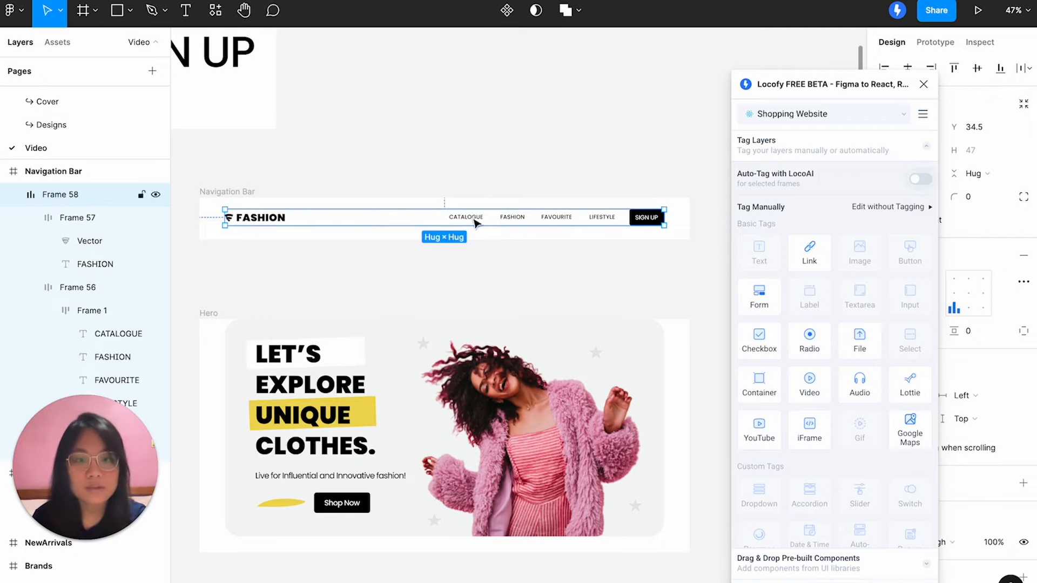
pyautogui.moveTo(648, 217)
pyautogui.mouseDown()
pyautogui.moveTo(614, 224)
pyautogui.moveTo(652, 226)
pyautogui.mouseUp()
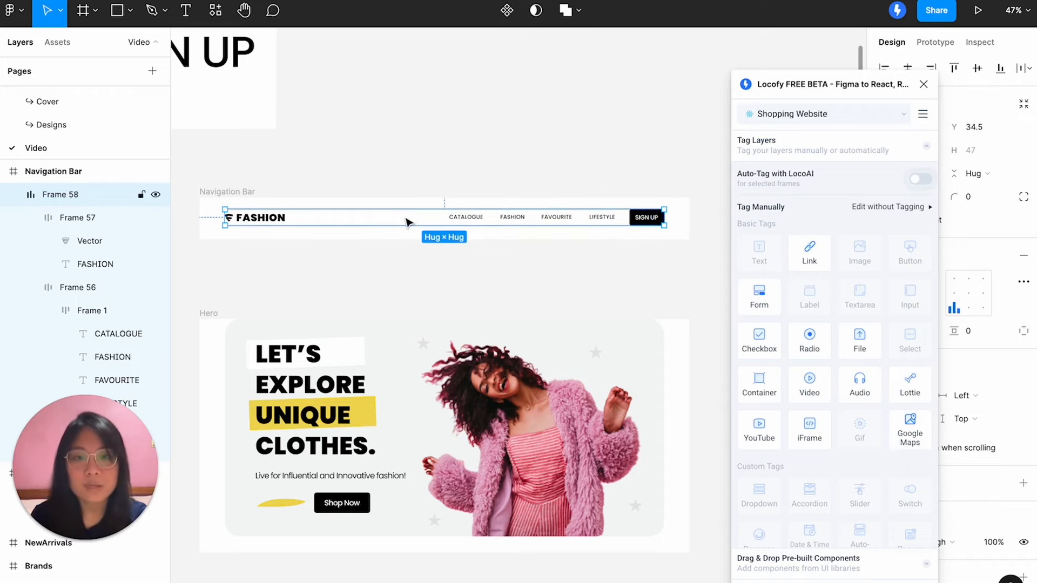
pyautogui.click(461, 223)
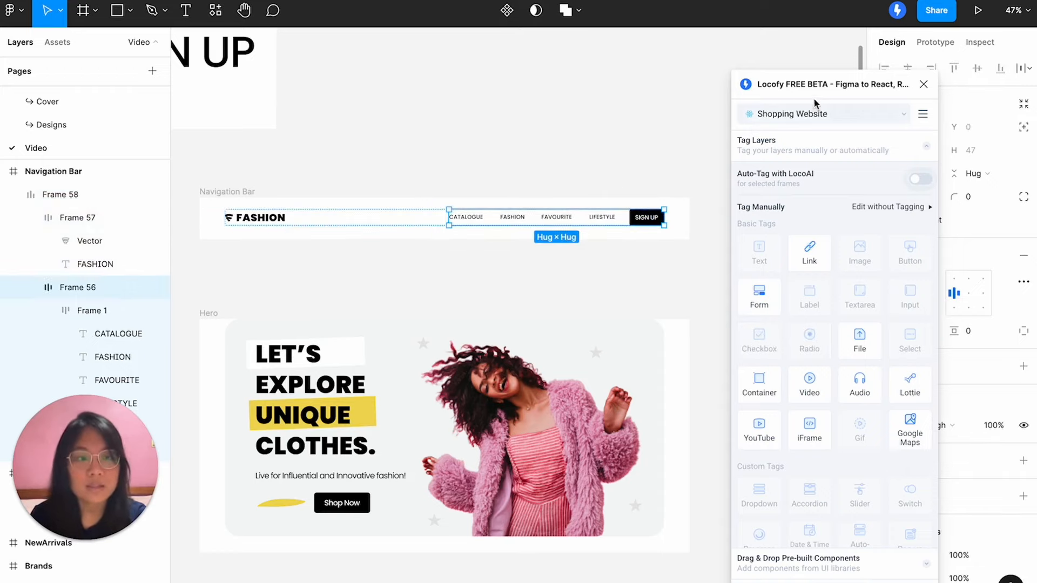
pyautogui.moveTo(814, 99); pyautogui.dragTo(776, 88)
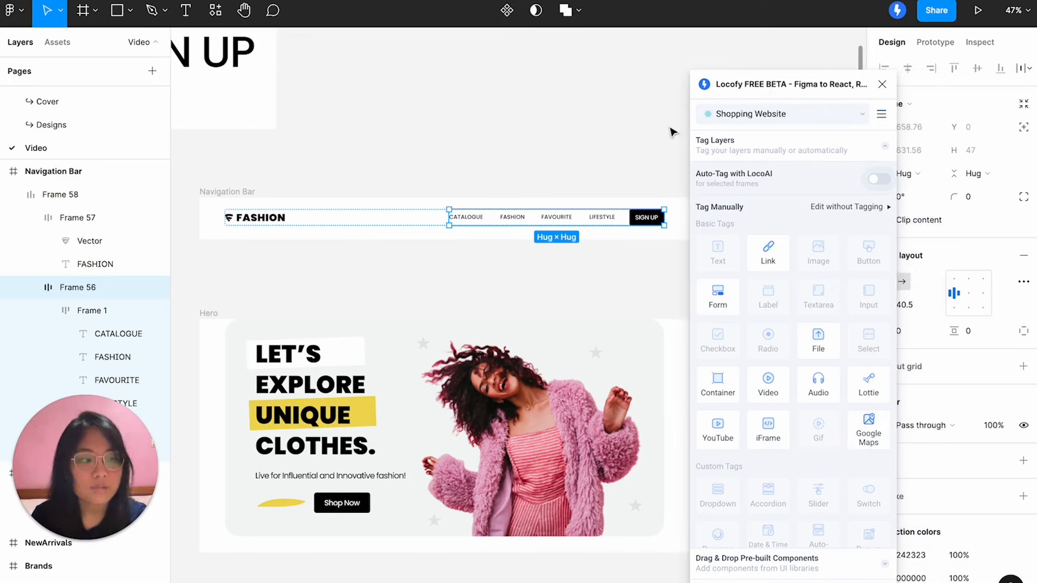
pyautogui.click(331, 225)
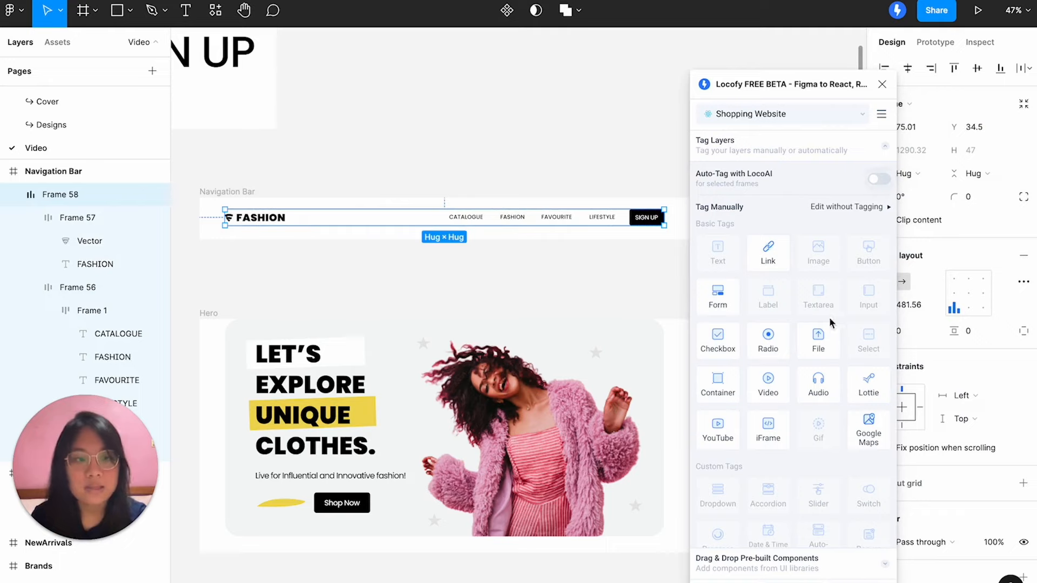
pyautogui.click(969, 293)
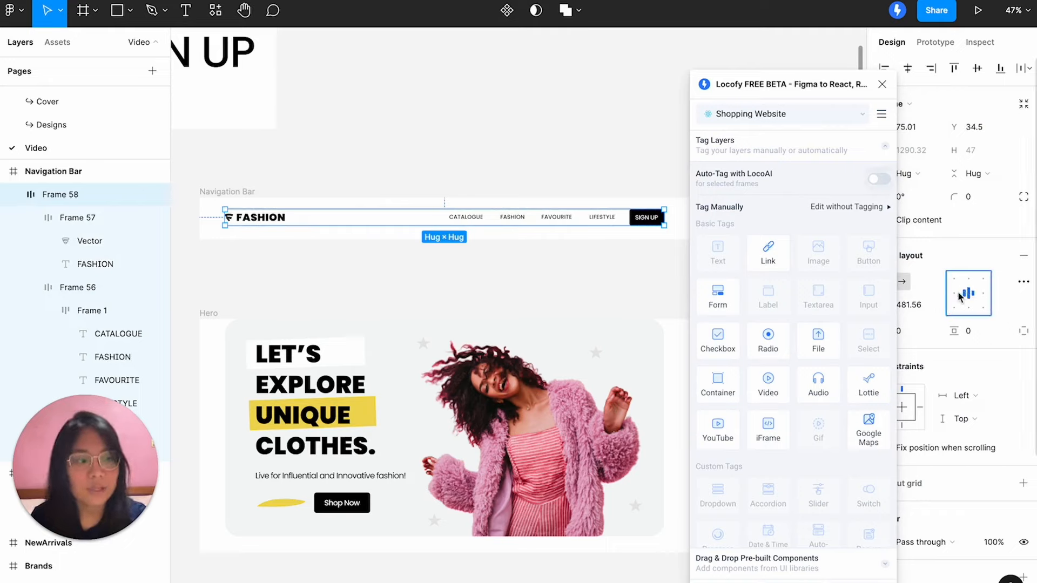
pyautogui.click(1024, 282)
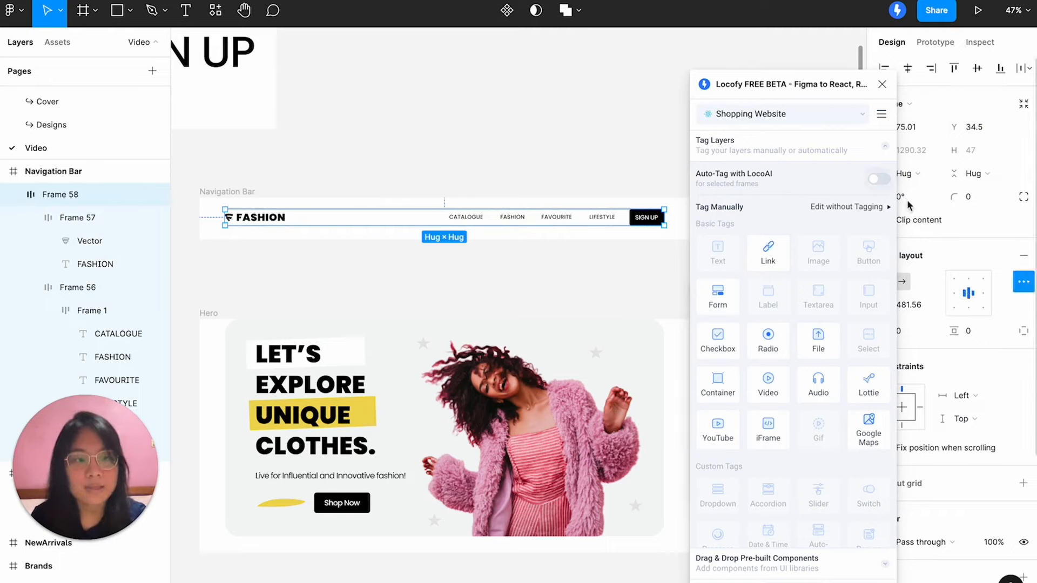
pyautogui.moveTo(808, 85); pyautogui.dragTo(170, 85)
pyautogui.click(836, 405)
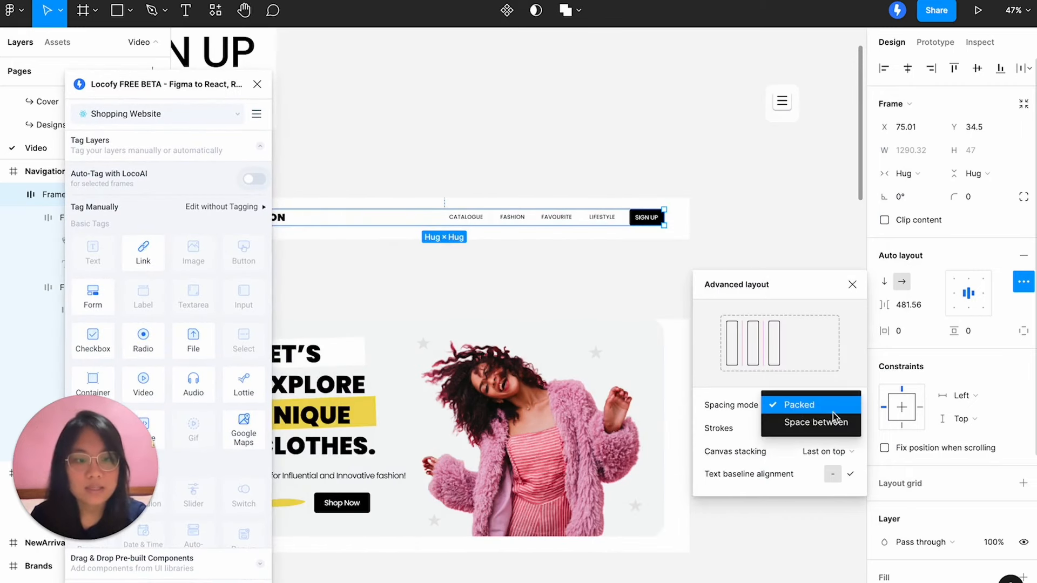
pyautogui.click(836, 422)
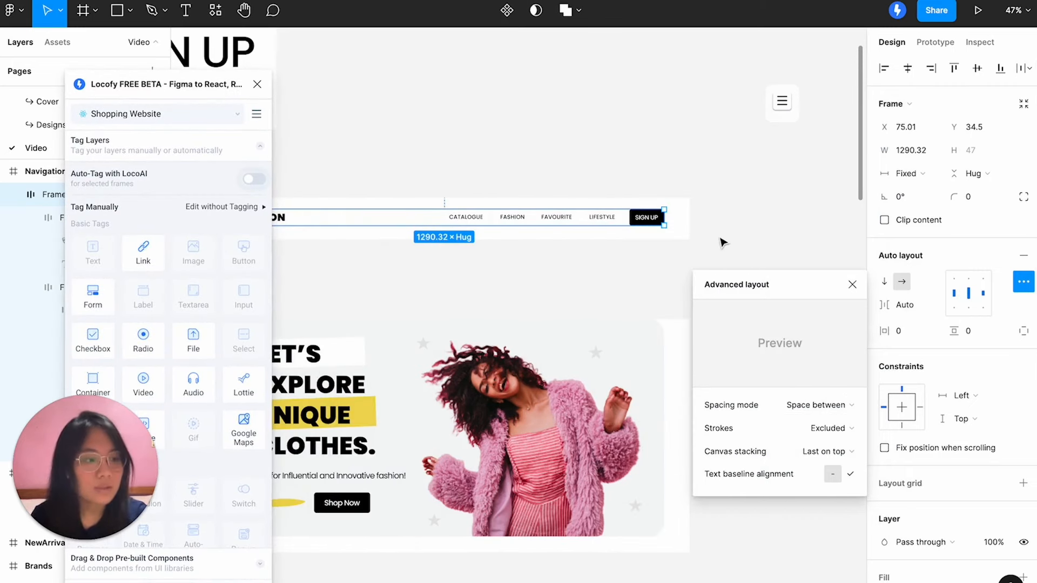
pyautogui.moveTo(666, 216)
pyautogui.mouseDown()
pyautogui.moveTo(562, 217)
pyautogui.moveTo(657, 223)
pyautogui.mouseUp()
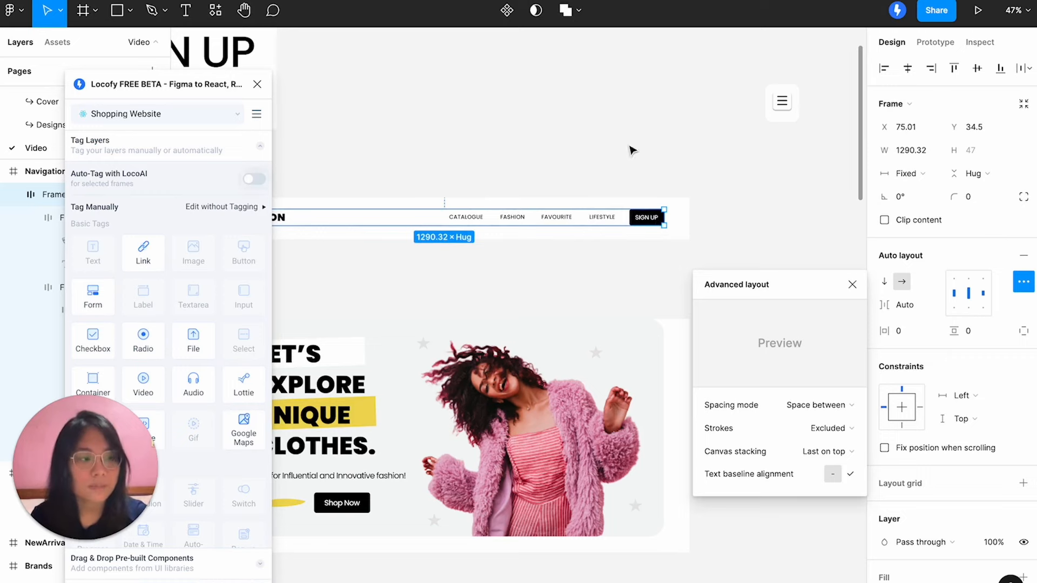
# Add auto layout to the Navigation Bar frame and select the content frame inside it.
pyautogui.moveTo(148, 81); pyautogui.dragTo(78, 80)
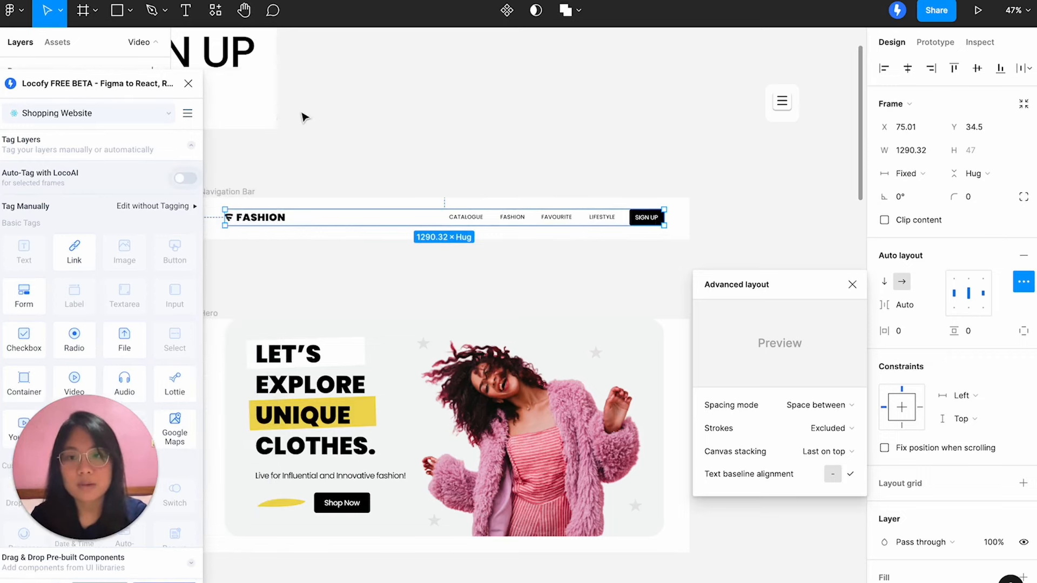
pyautogui.hscroll(-1, 303, 116)
pyautogui.hscroll(-3, 305, 119)
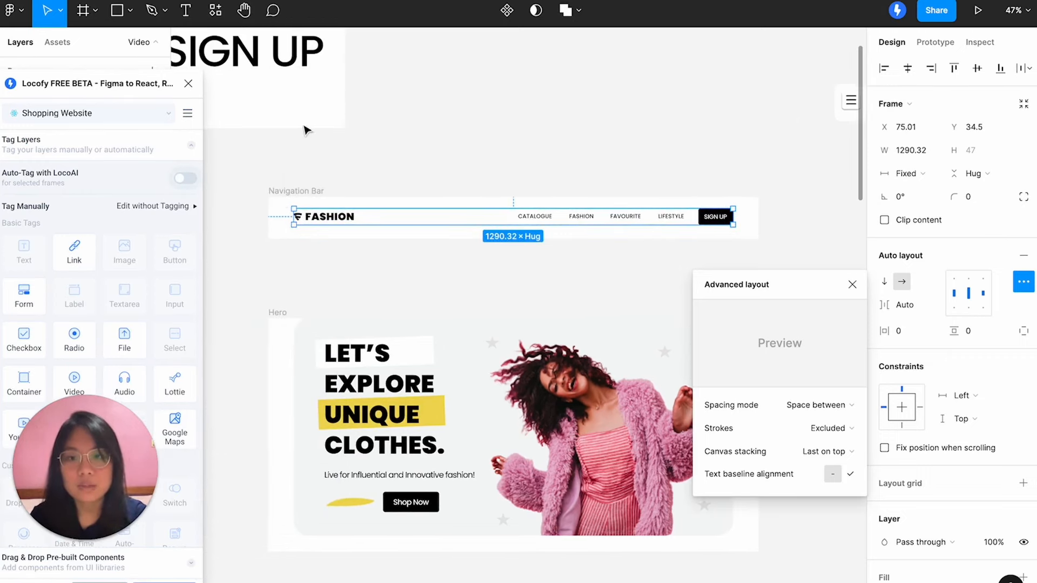
pyautogui.click(283, 192)
pyautogui.click(1024, 232)
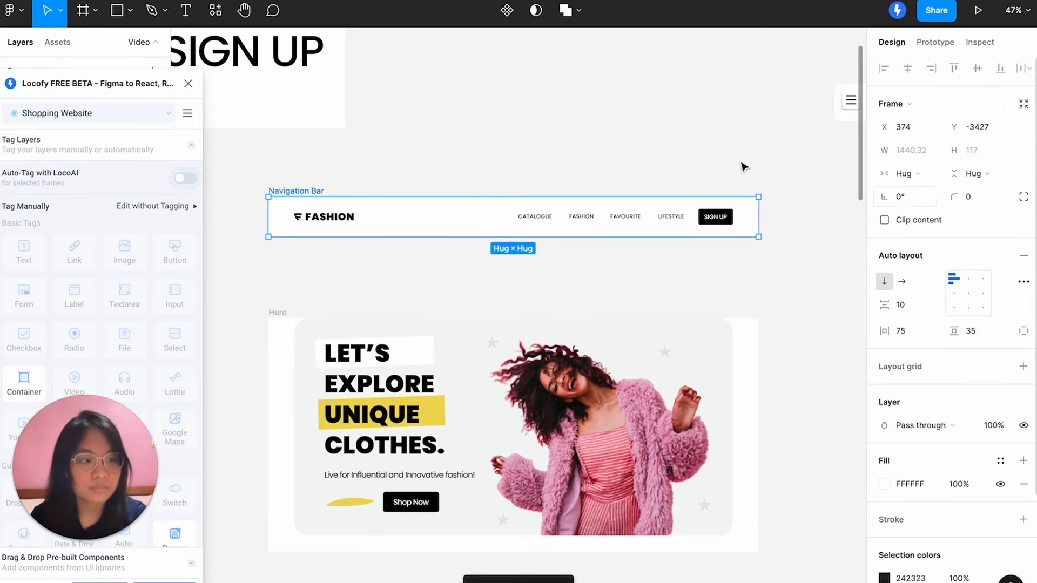
pyautogui.press('Return')
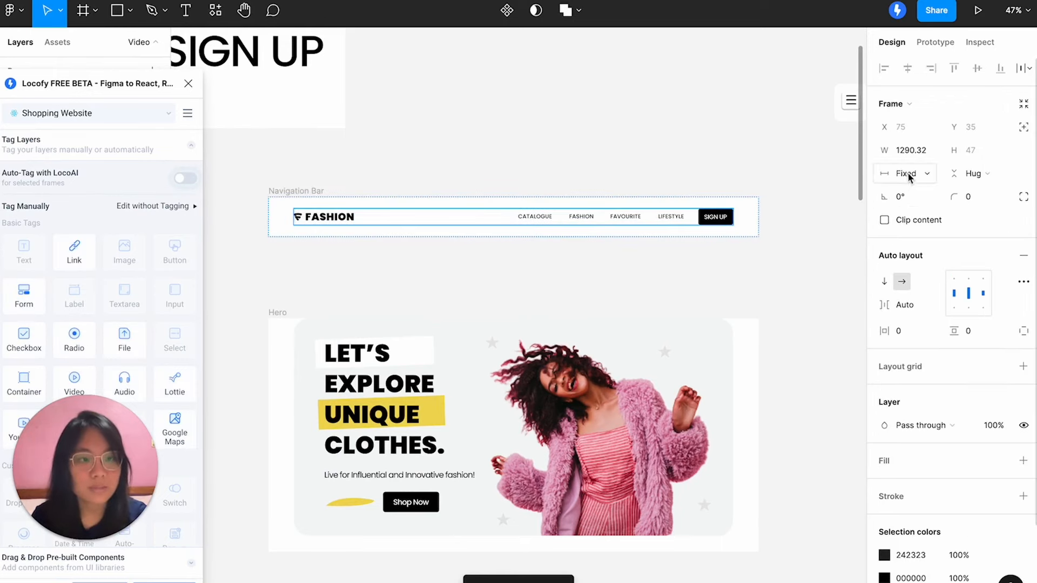
# Try a Fill width on the navigation bar's content frame, narrow the Navigation Bar to 1307, and undo both changes.
pyautogui.click(908, 174)
pyautogui.click(911, 212)
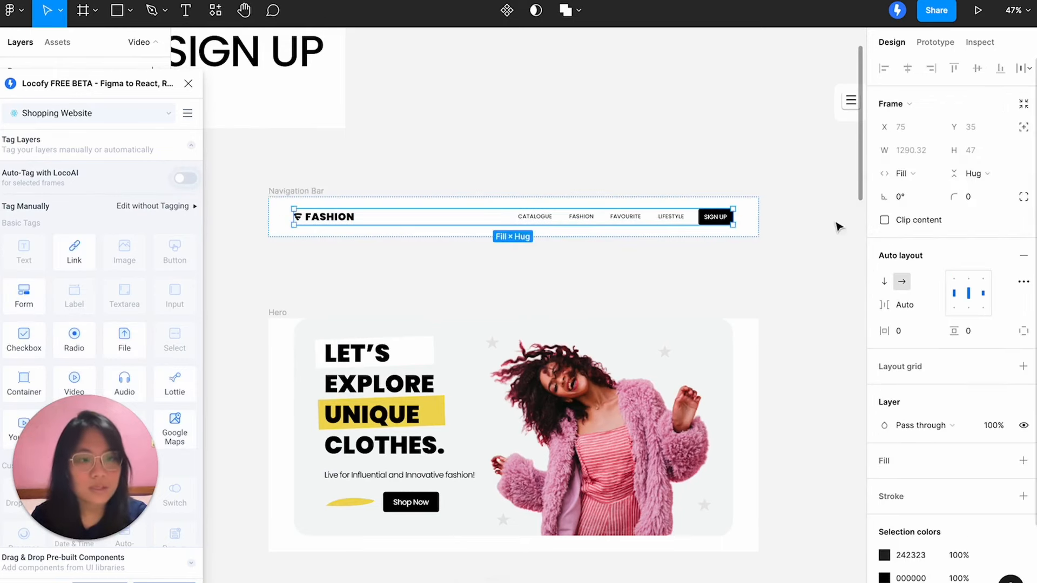
pyautogui.click(755, 220)
pyautogui.moveTo(762, 213); pyautogui.dragTo(713, 213)
pyautogui.click(694, 166)
pyautogui.hotkey('ctrl', 'z')
pyautogui.hotkey('ctrl', 'z')
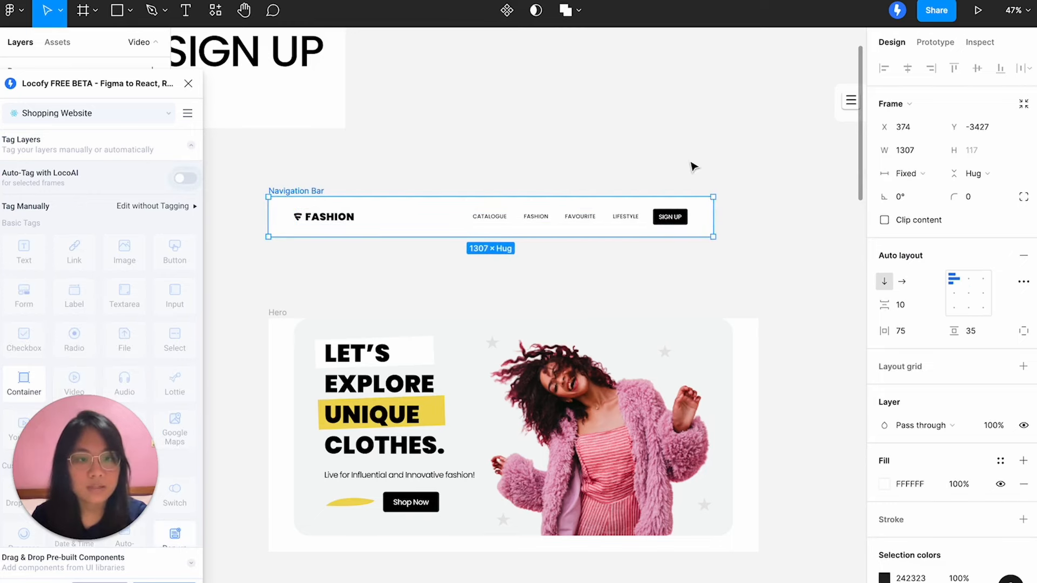
# Preview the Navigation Bar in Locofy, narrow the responsive view to 863 wide, and close the preview.
pyautogui.scroll(-2, 675, 280)
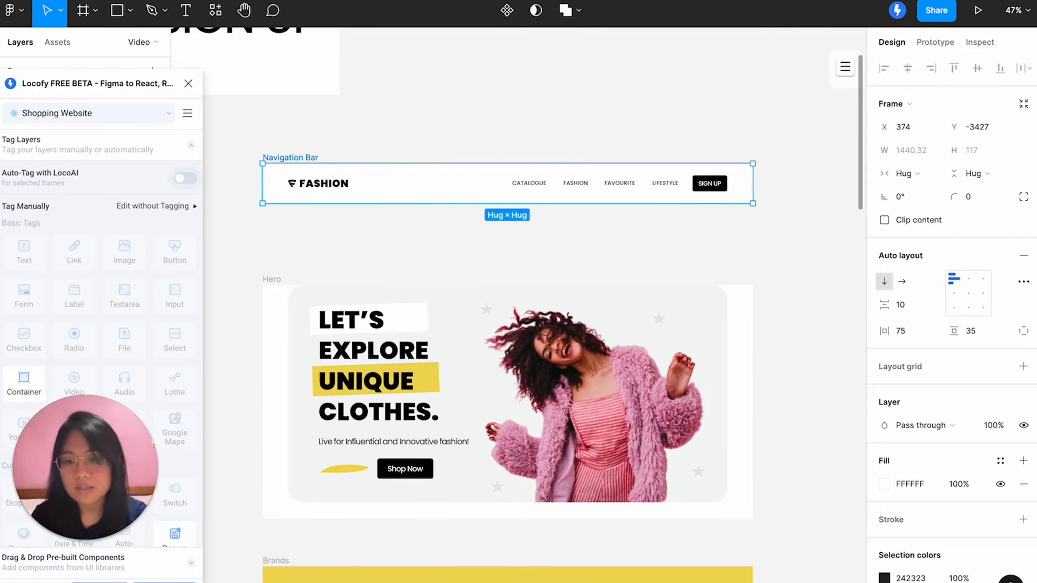
pyautogui.click(100, 582)
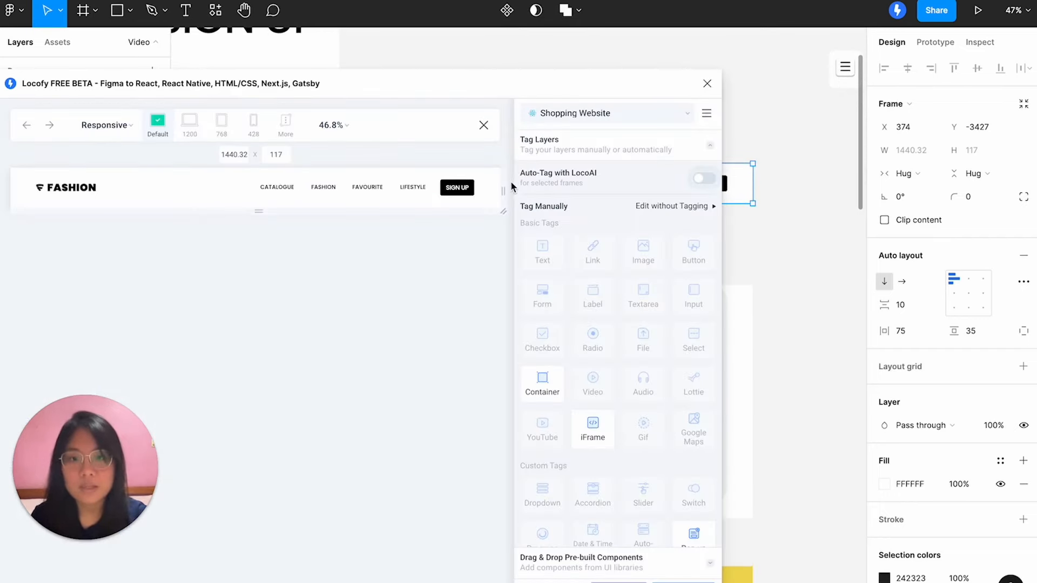
pyautogui.moveTo(504, 186); pyautogui.dragTo(408, 185)
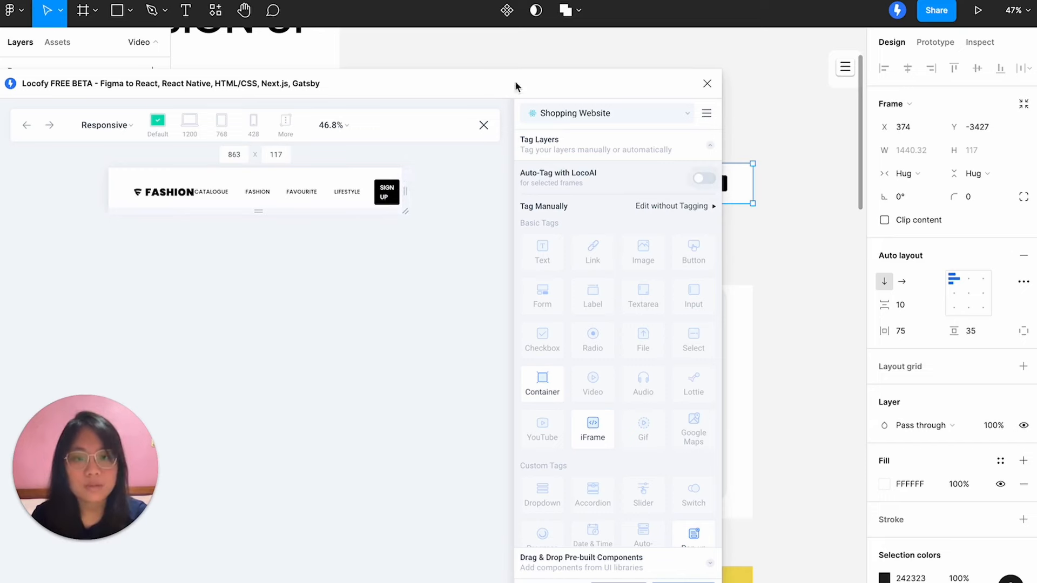
pyautogui.click(483, 124)
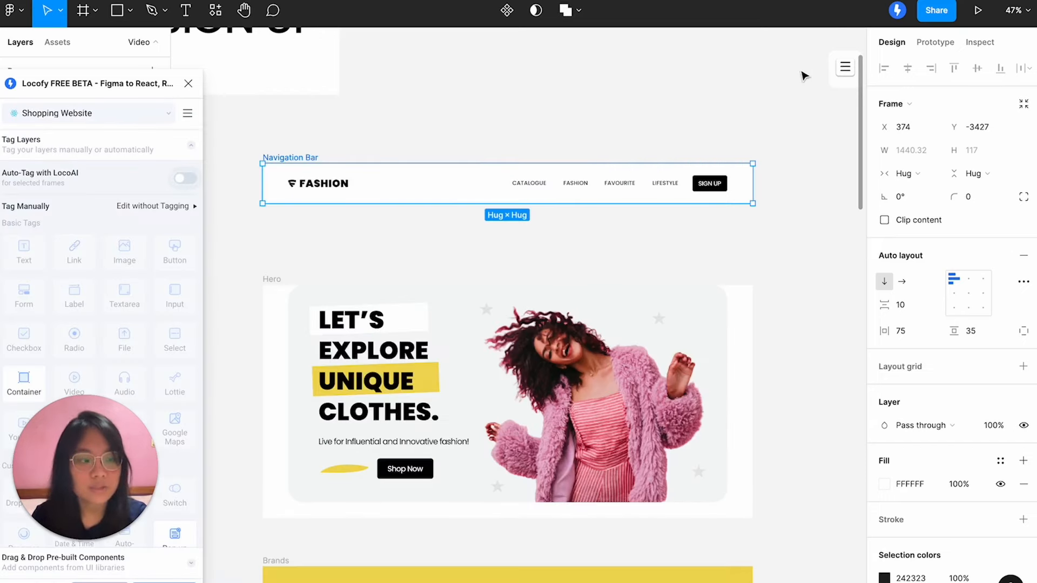
# Clear the plugin window off the layer list and place the Hamburger component just outside the Navigation Bar's lower-left corner.
pyautogui.moveTo(91, 92); pyautogui.dragTo(909, 98)
pyautogui.moveTo(845, 65); pyautogui.dragTo(222, 246)
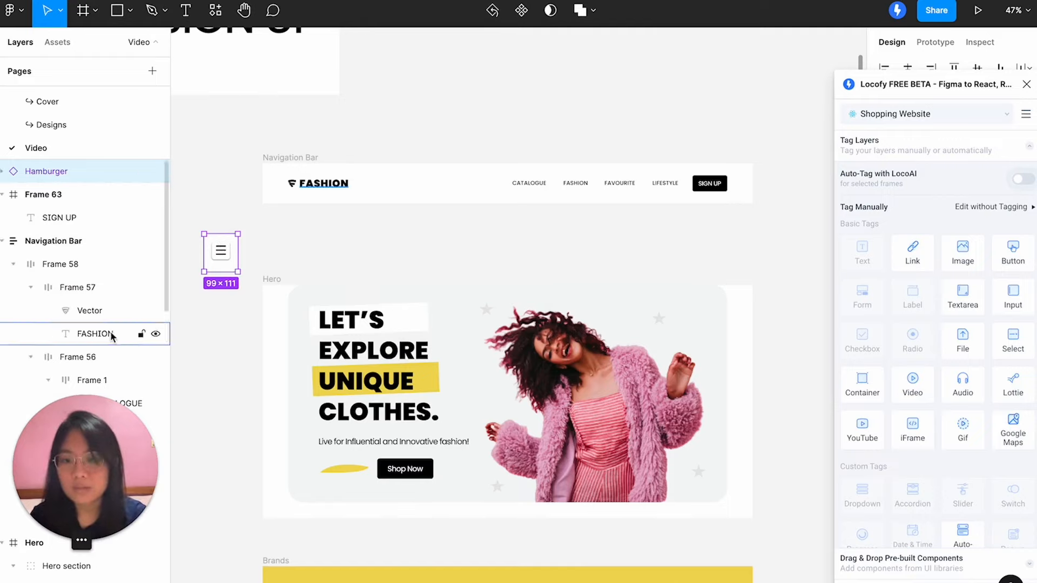
pyautogui.scroll(-5, 110, 332)
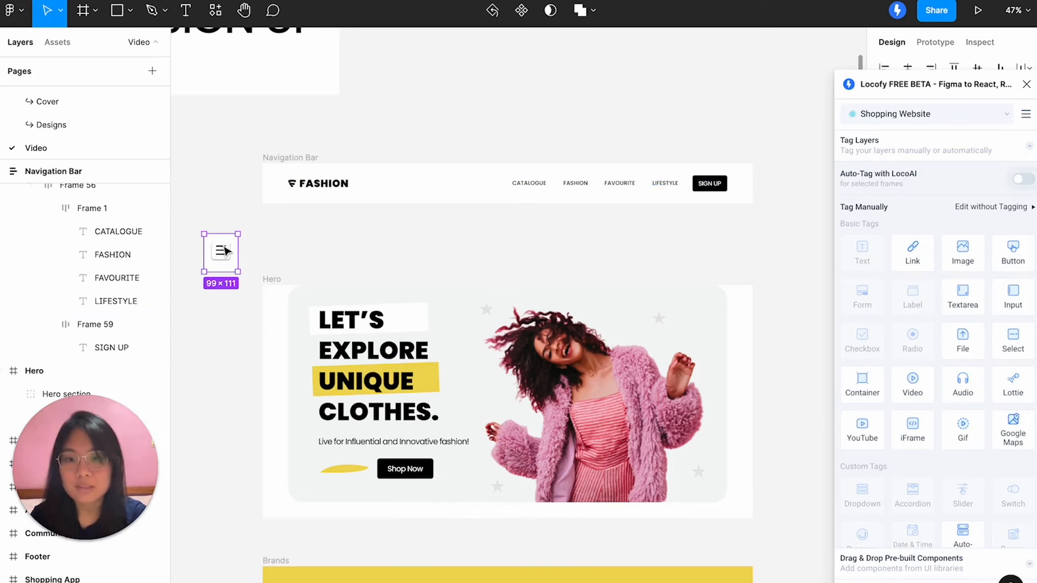
pyautogui.moveTo(224, 251); pyautogui.dragTo(434, 250)
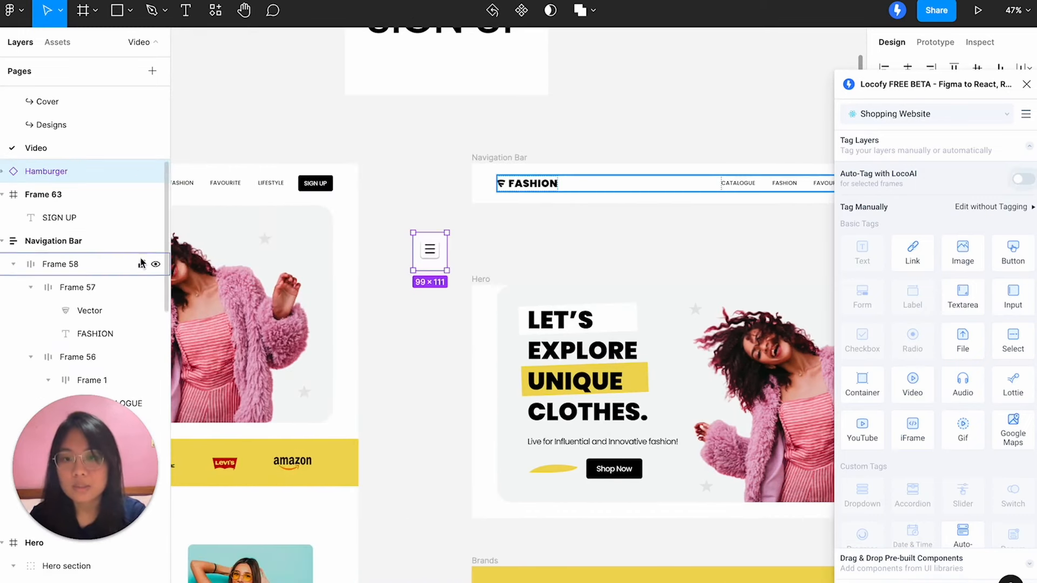
# Nest the Hamburger component in Frame 1 of the Navigation Bar, placing it directly after LIFESTYLE.
pyautogui.scroll(-3, 98, 257)
pyautogui.scroll(2, 75, 244)
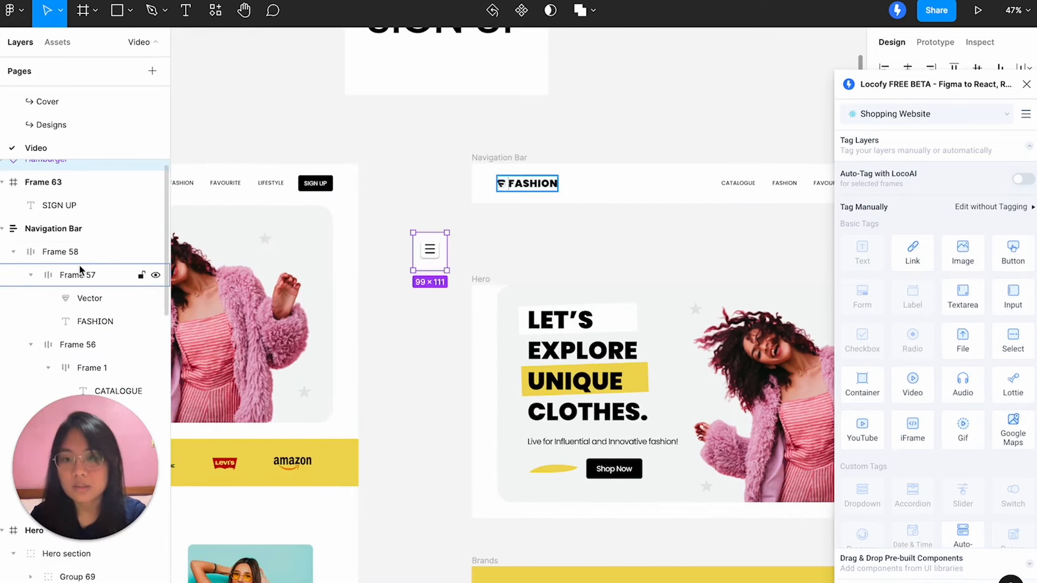
pyautogui.click(31, 346)
pyautogui.click(31, 275)
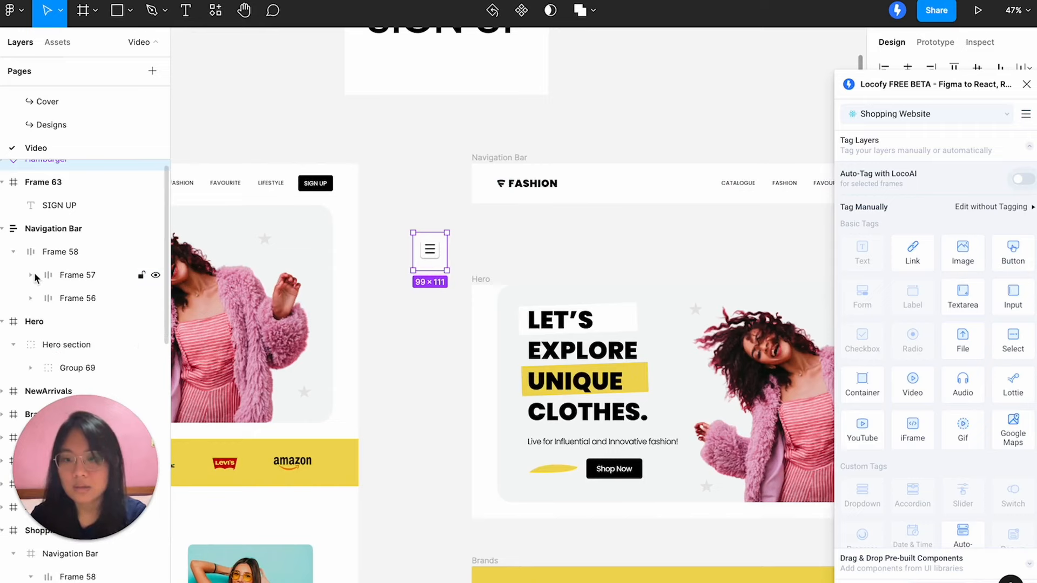
pyautogui.scroll(1, 83, 262)
pyautogui.click(30, 304)
pyautogui.scroll(-2, 86, 308)
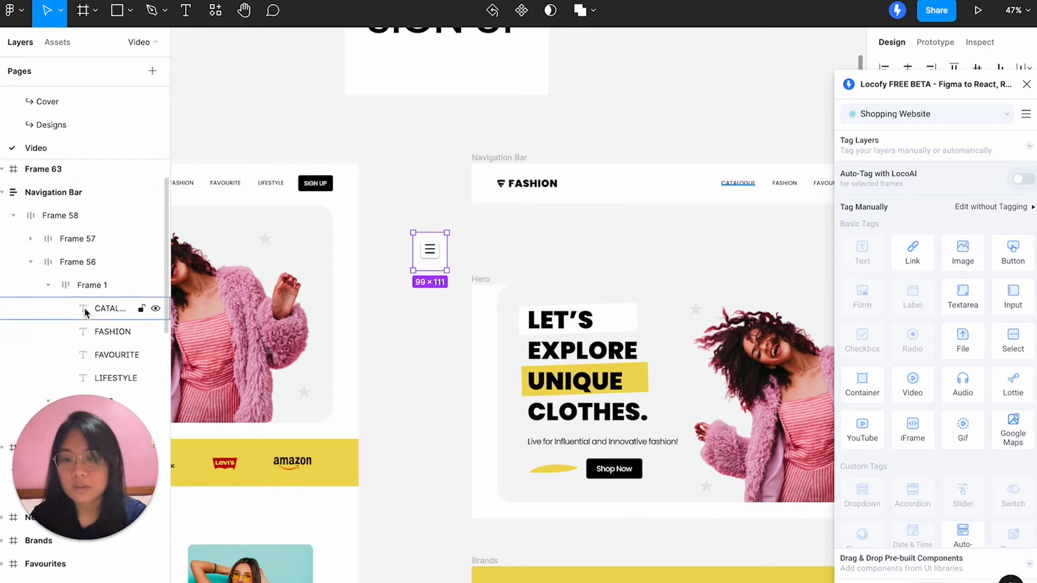
pyautogui.scroll(2, 86, 306)
pyautogui.moveTo(39, 167); pyautogui.dragTo(54, 336)
pyautogui.scroll(2, 94, 278)
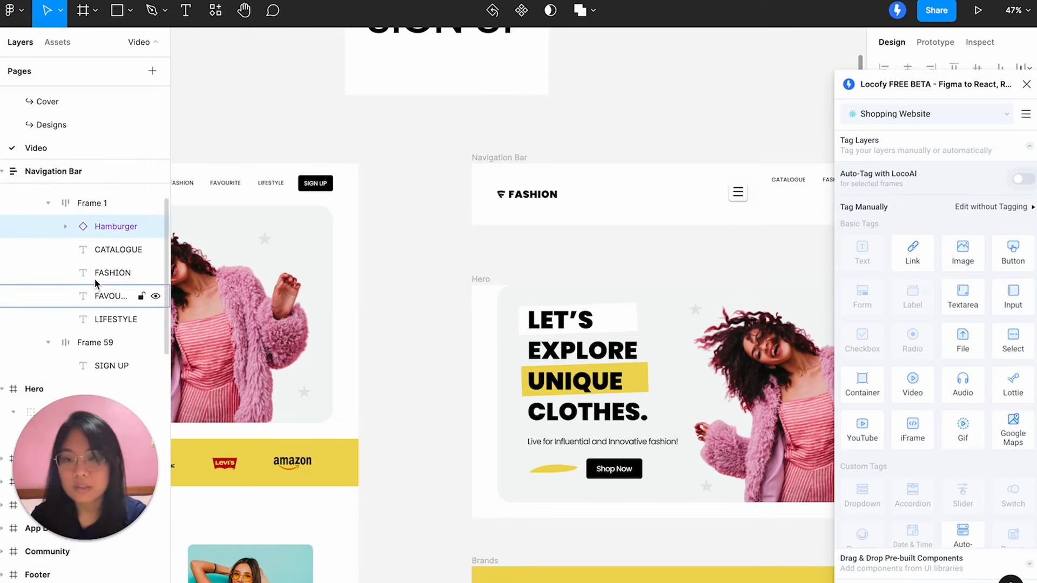
pyautogui.click(96, 221)
pyautogui.moveTo(95, 219); pyautogui.dragTo(92, 316)
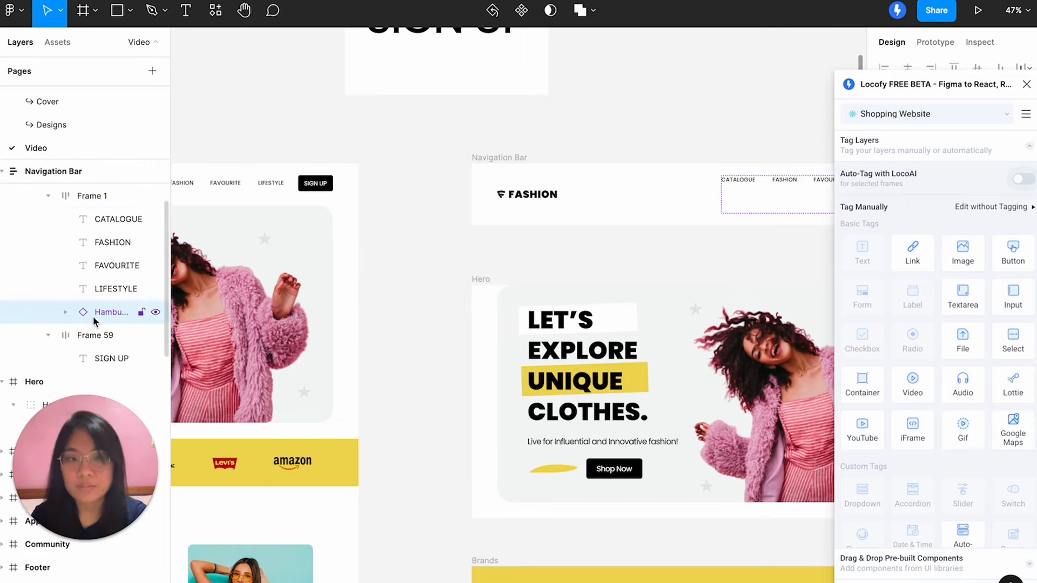
# Center the auto layout alignment of Frame 1, which holds the navigation links and the Hamburger.
pyautogui.hscroll(3, 412, 193)
pyautogui.hscroll(2, 486, 162)
pyautogui.scroll(1, 574, 128)
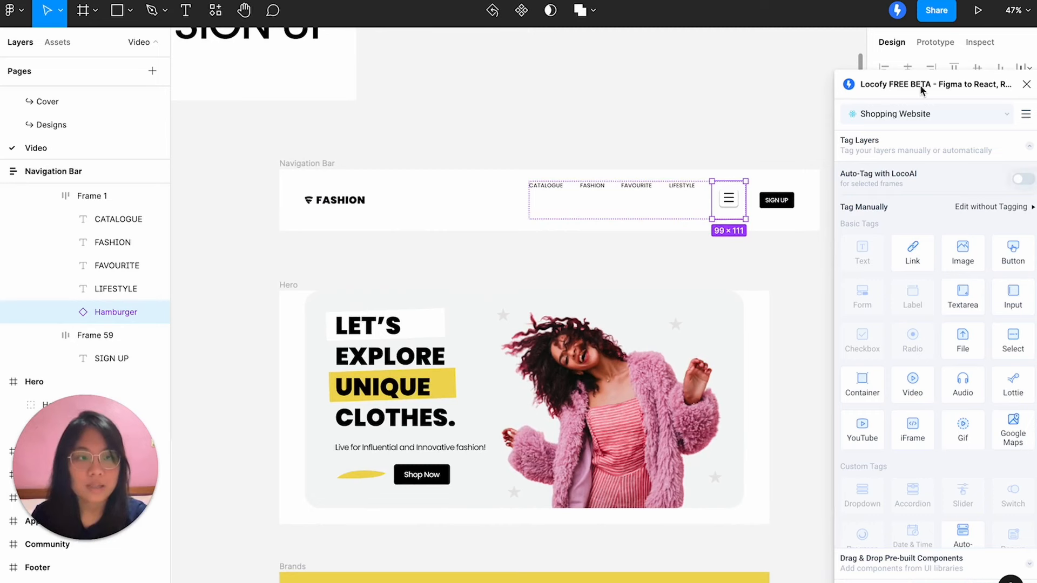
pyautogui.moveTo(922, 90); pyautogui.dragTo(238, 86)
pyautogui.click(612, 185)
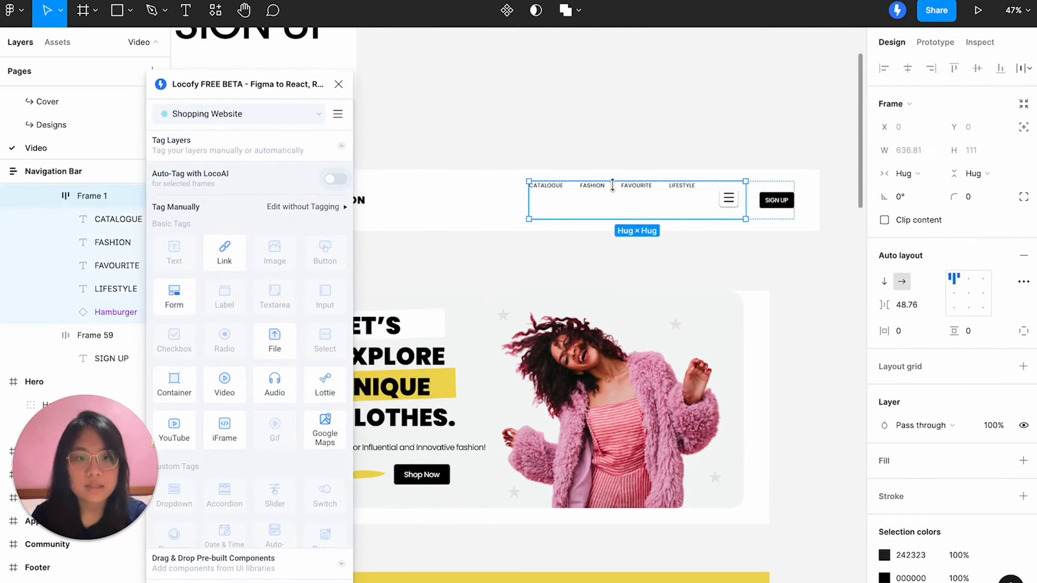
pyautogui.click(969, 293)
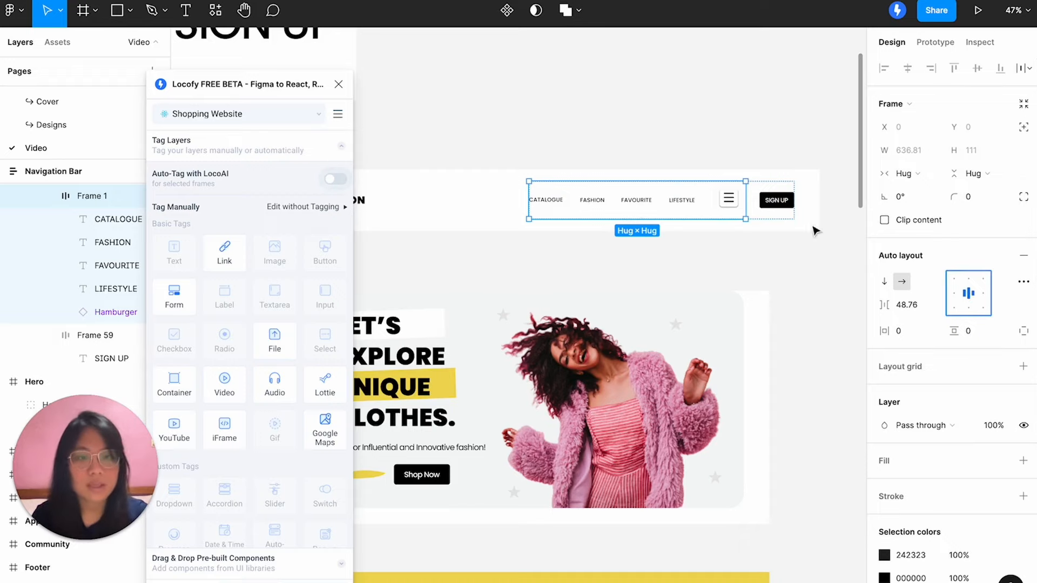
# Wrap the CATALOGUE, FASHION, FAVOURITE and LIFESTYLE text layers in Frame 1 in a new frame.
pyautogui.click(607, 163)
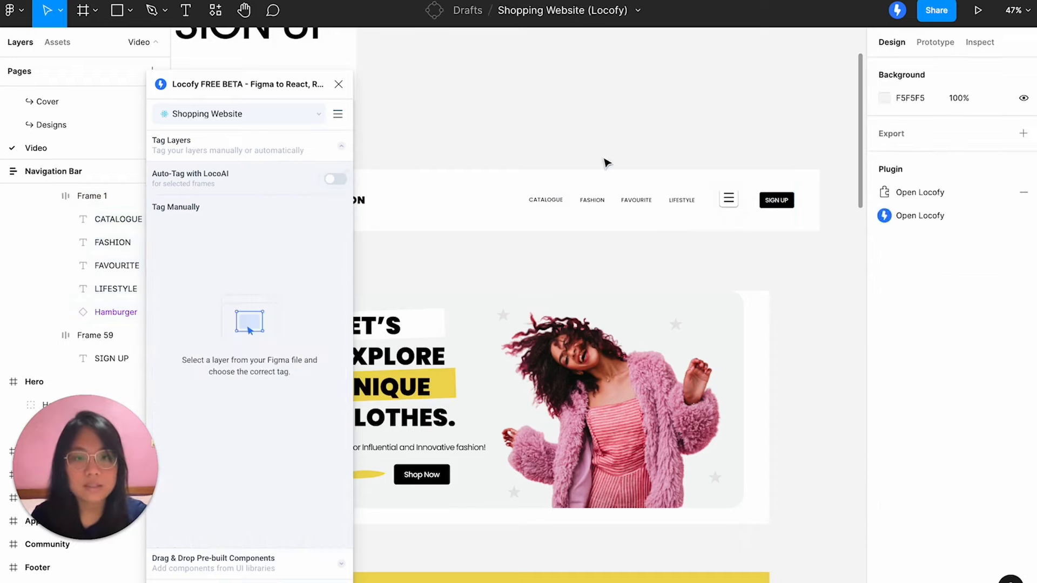
pyautogui.click(602, 204)
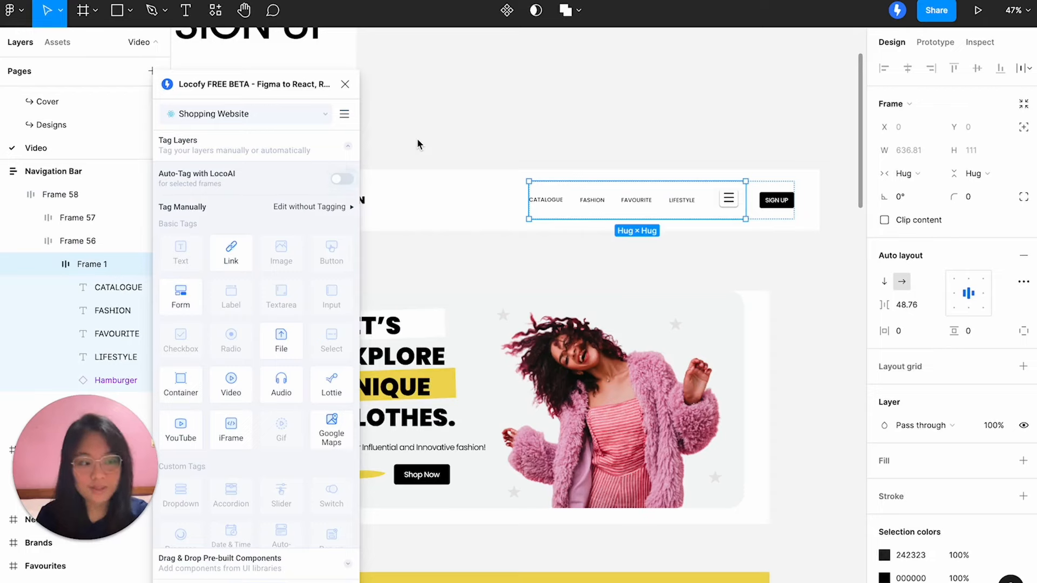
pyautogui.click(109, 289)
pyautogui.keyDown('shift'); pyautogui.click(102, 311); pyautogui.keyUp('shift')
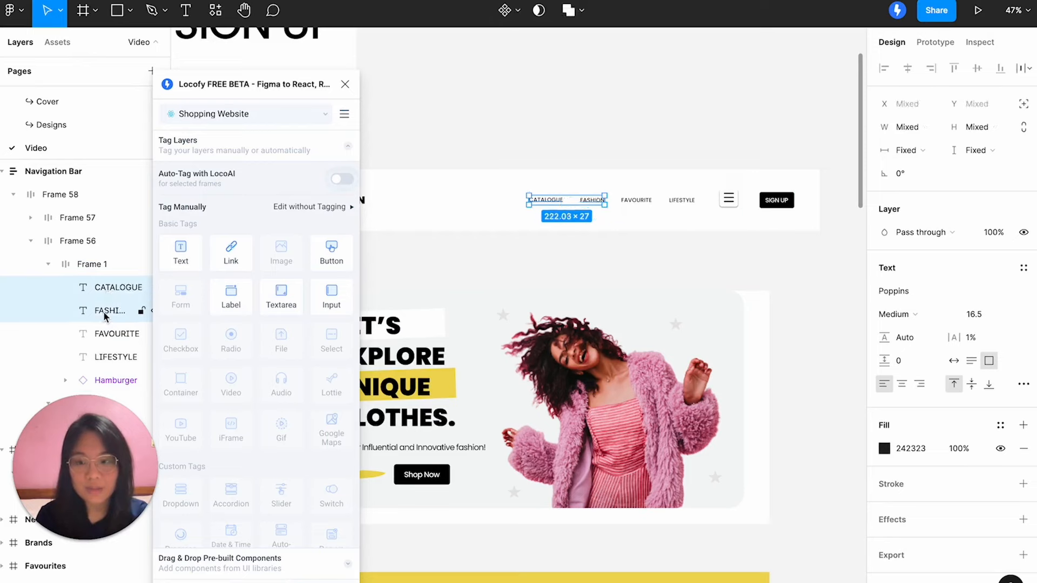
pyautogui.click(115, 334)
pyautogui.keyDown('shift'); pyautogui.click(116, 357); pyautogui.keyUp('shift')
pyautogui.keyDown('shift'); pyautogui.click(104, 311); pyautogui.keyUp('shift')
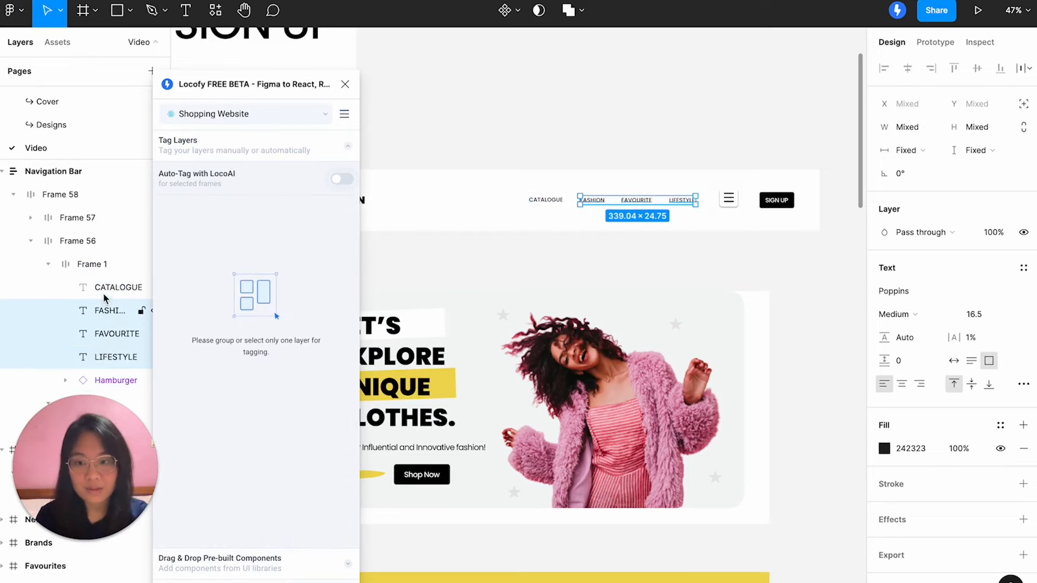
pyautogui.keyDown('shift'); pyautogui.click(105, 289); pyautogui.keyUp('shift')
pyautogui.hotkey('ctrl', 'alt', 'g')
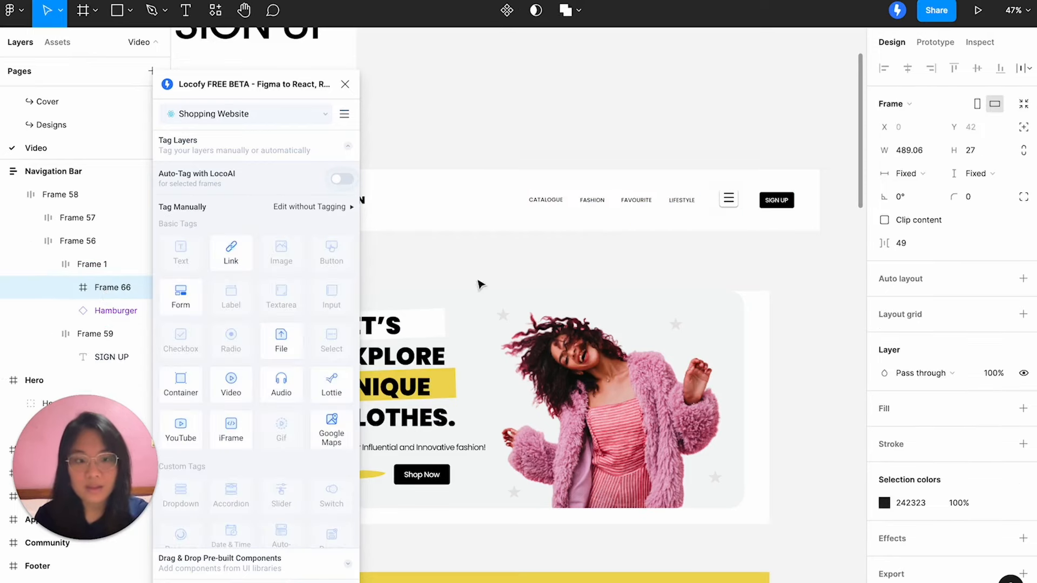
# Add auto layout to the new frame around the four navigation links and rename it Links.
pyautogui.click(1023, 279)
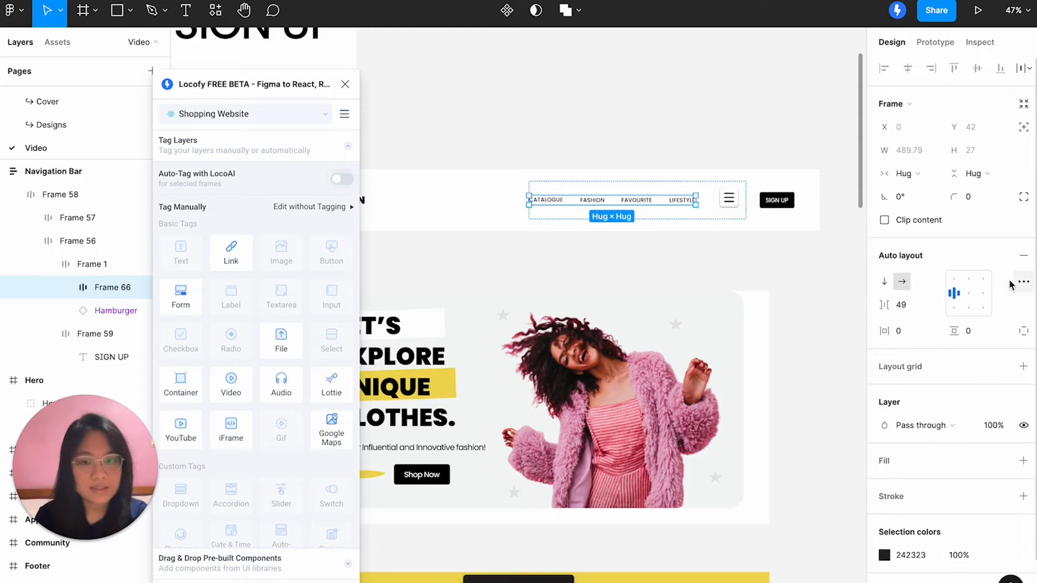
pyautogui.doubleClick(105, 293)
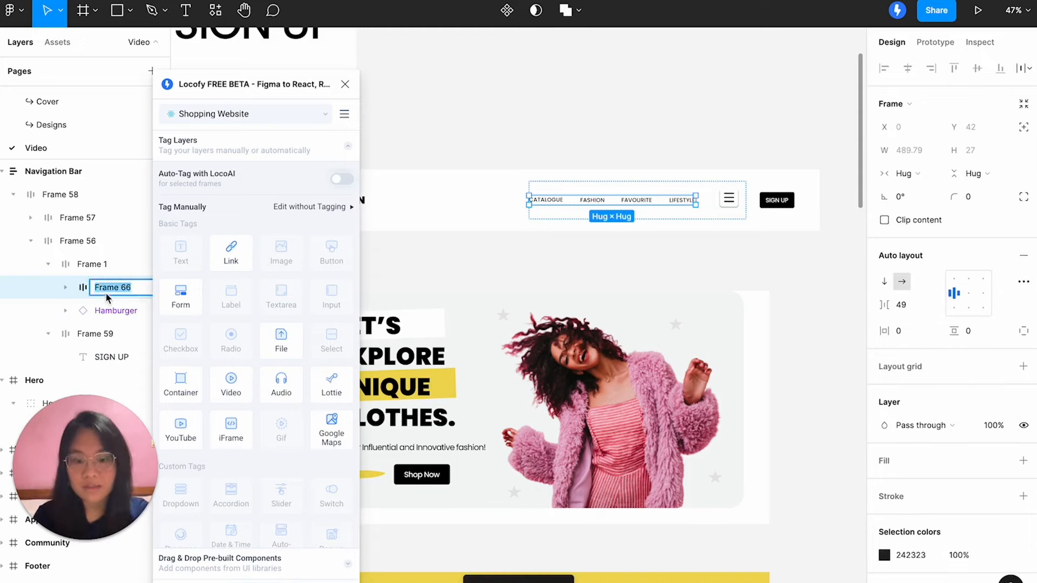
pyautogui.write('Link')
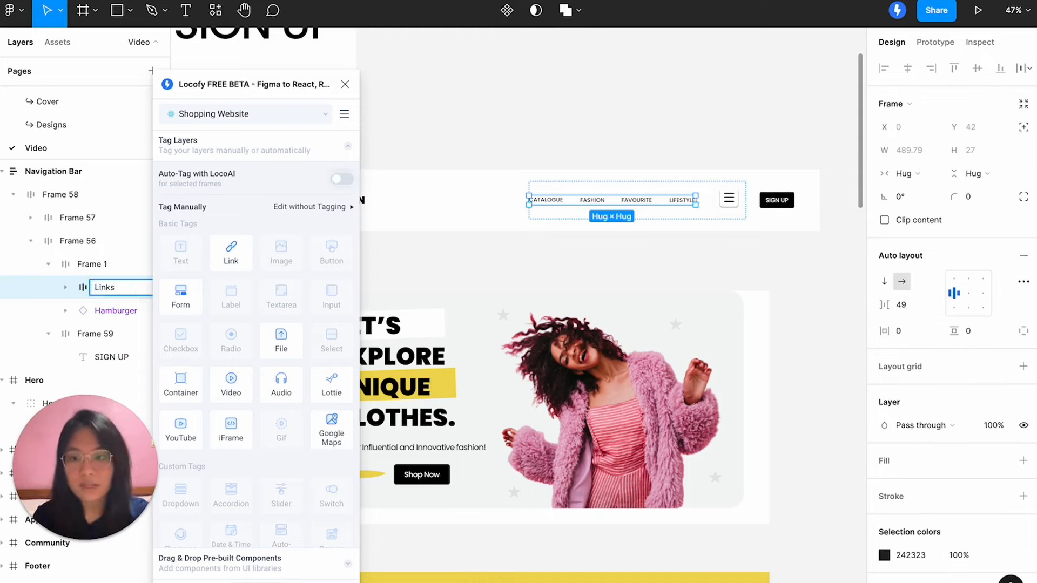
pyautogui.write('s')
pyautogui.press('Return')
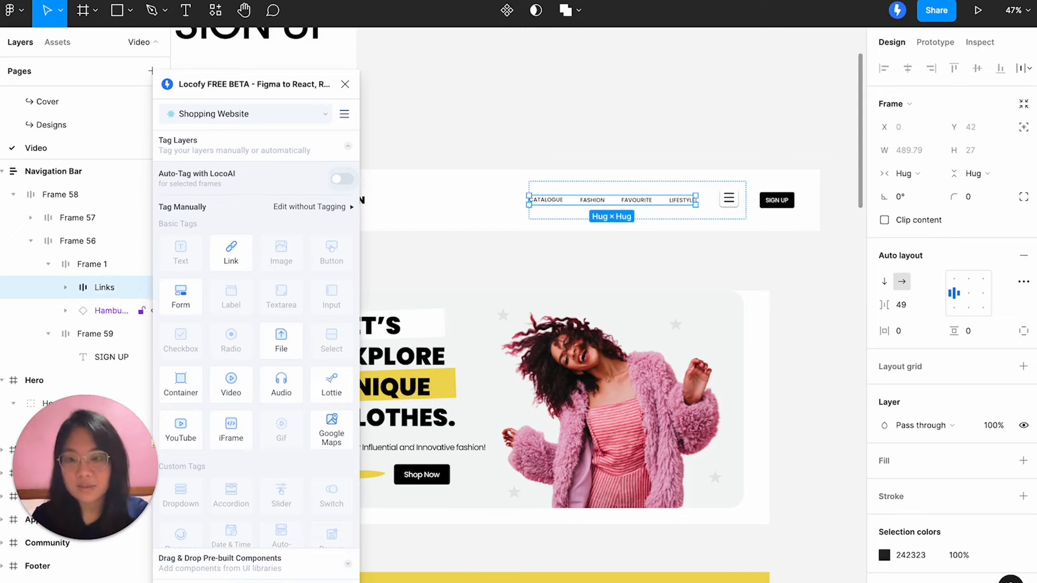
# Tag the Links frame as a Container in Locofy, set its display to Hide at the 768 breakpoint, and save.
pyautogui.click(183, 385)
pyautogui.click(260, 161)
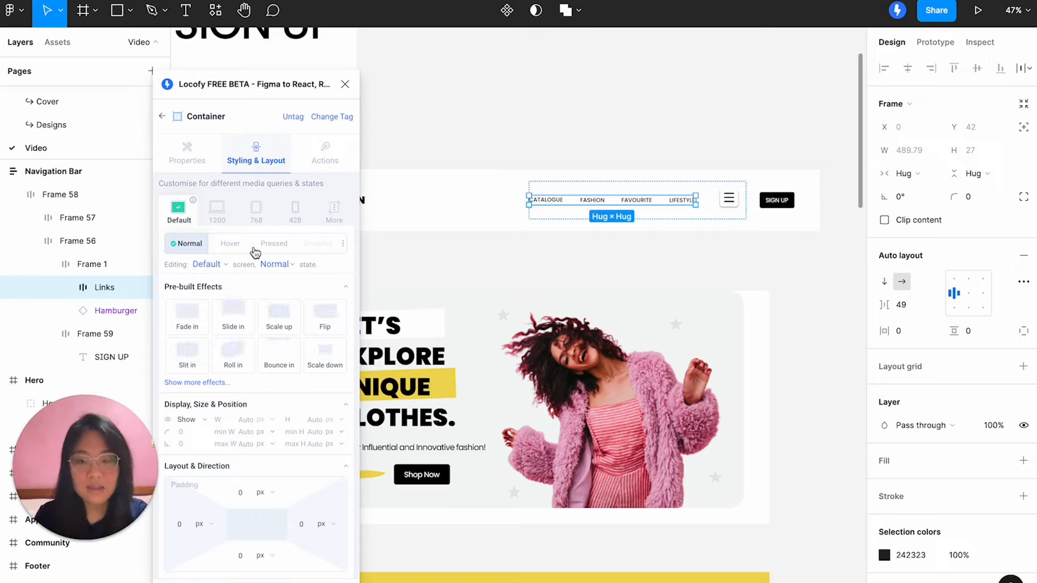
pyautogui.click(255, 215)
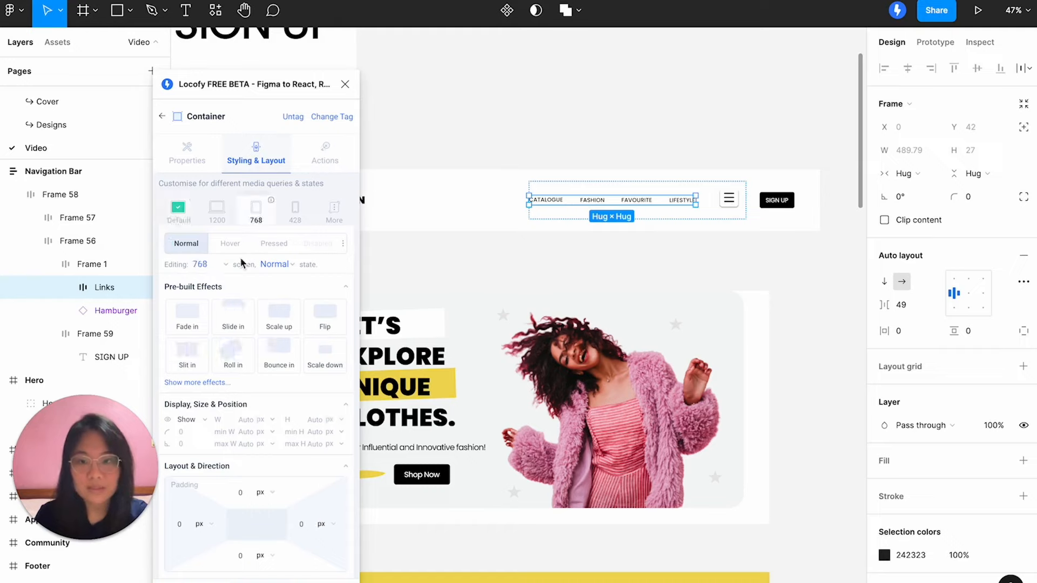
pyautogui.scroll(-1, 241, 389)
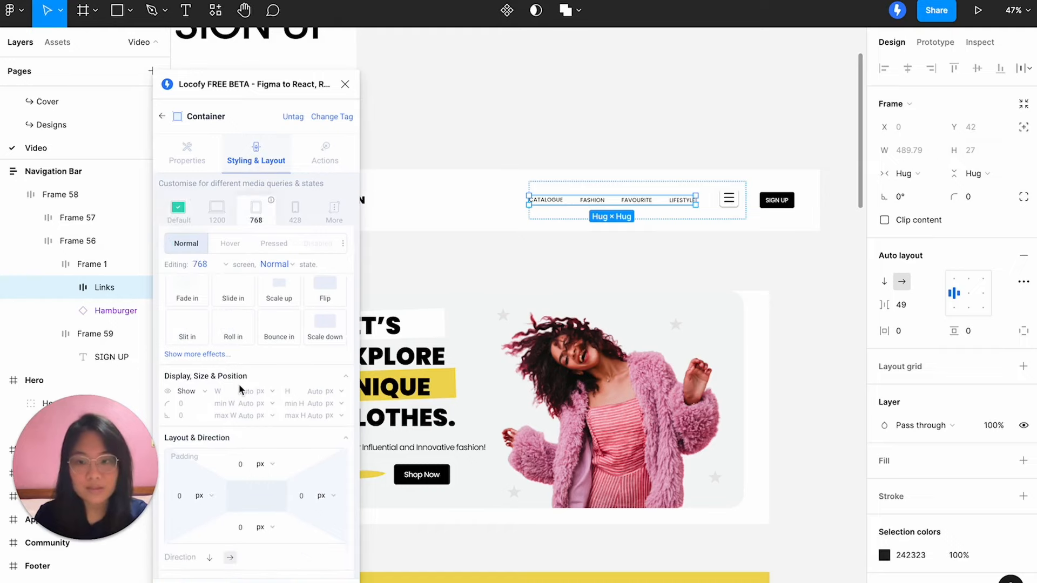
pyautogui.click(203, 392)
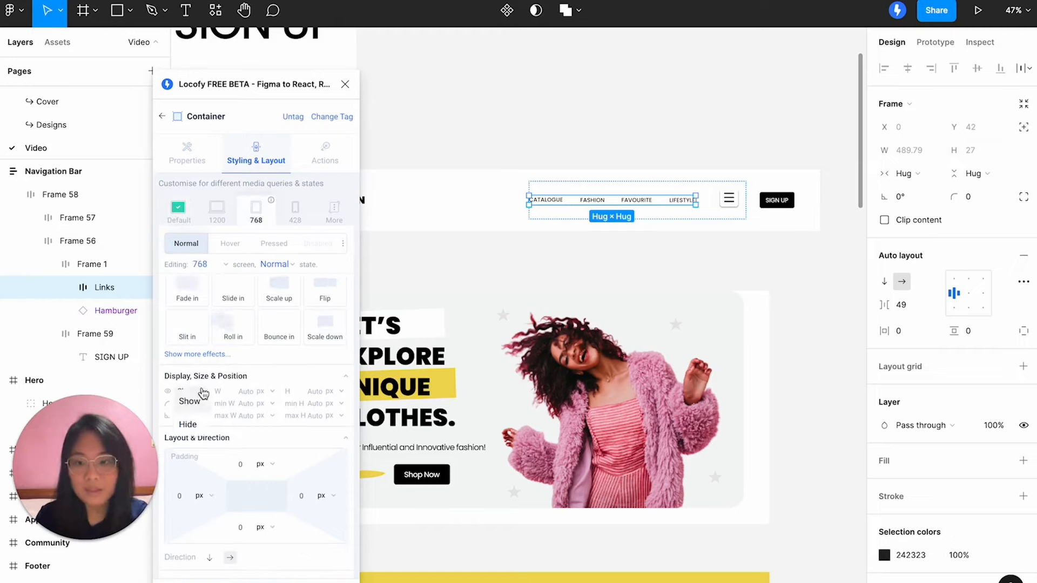
pyautogui.click(196, 423)
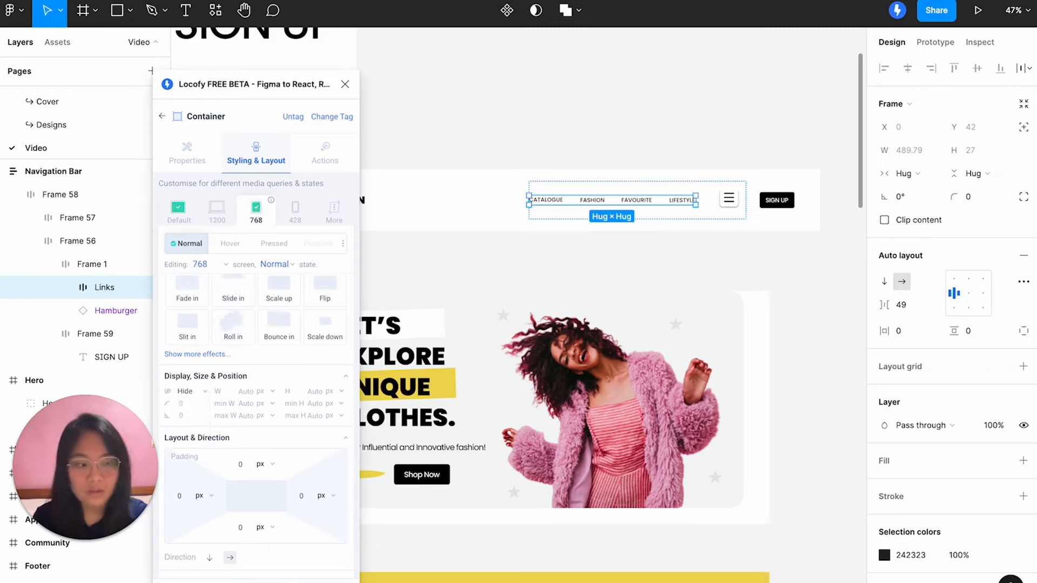
pyautogui.click(311, 578)
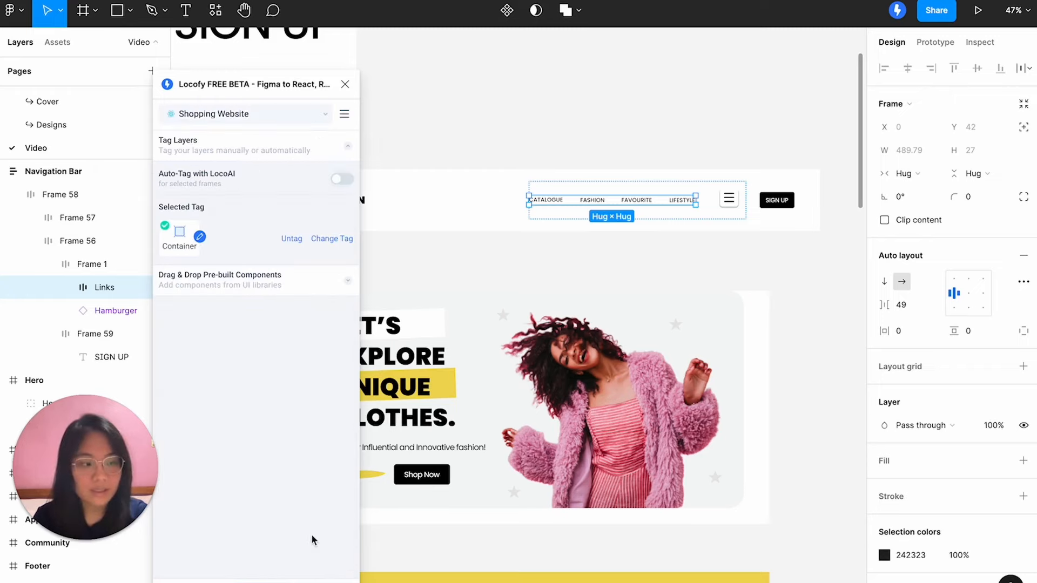
# Tag the Hamburger component as a Button in Locofy with None as its UI library.
pyautogui.click(113, 315)
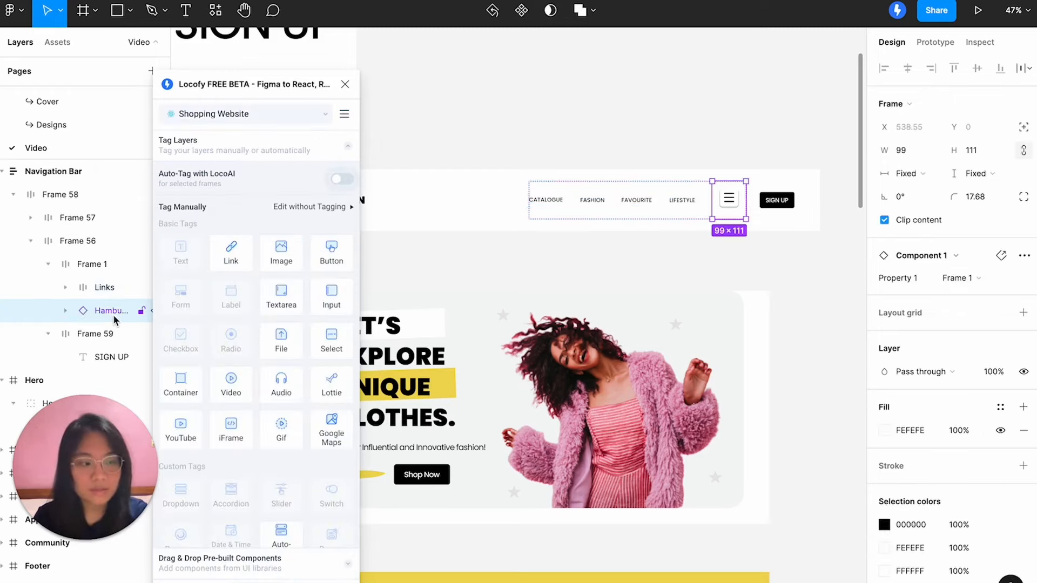
pyautogui.click(325, 267)
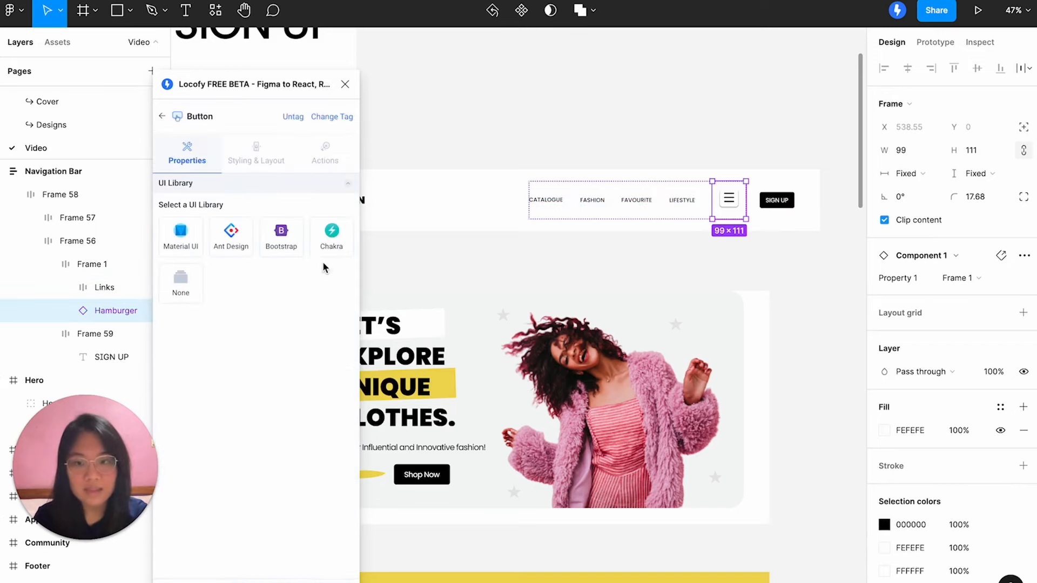
pyautogui.click(256, 157)
pyautogui.click(182, 293)
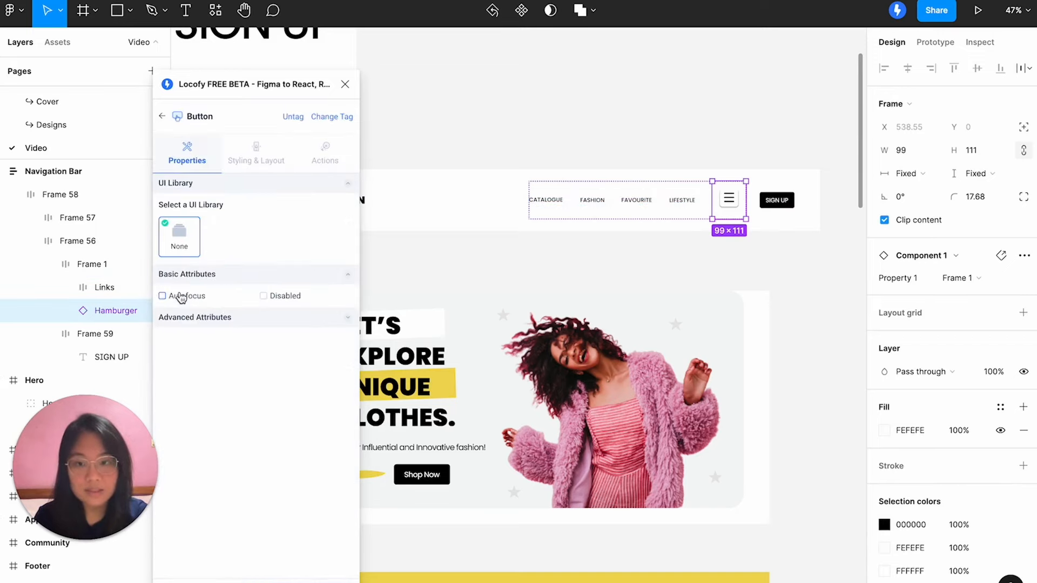
# Set the Hamburger button's display to Hide by default and Show at the 768 breakpoint, and save the styling.
pyautogui.click(269, 160)
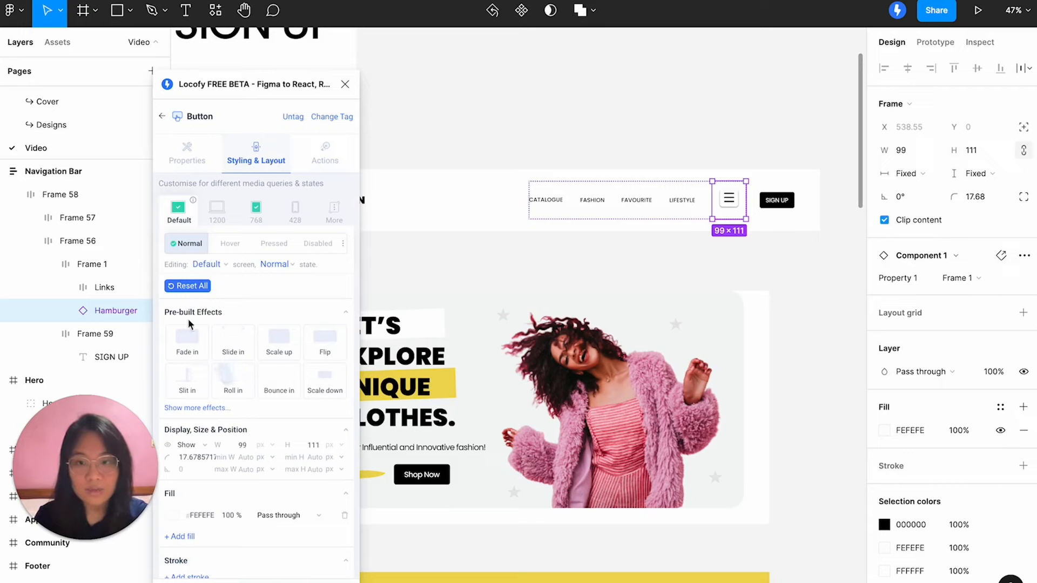
pyautogui.click(188, 449)
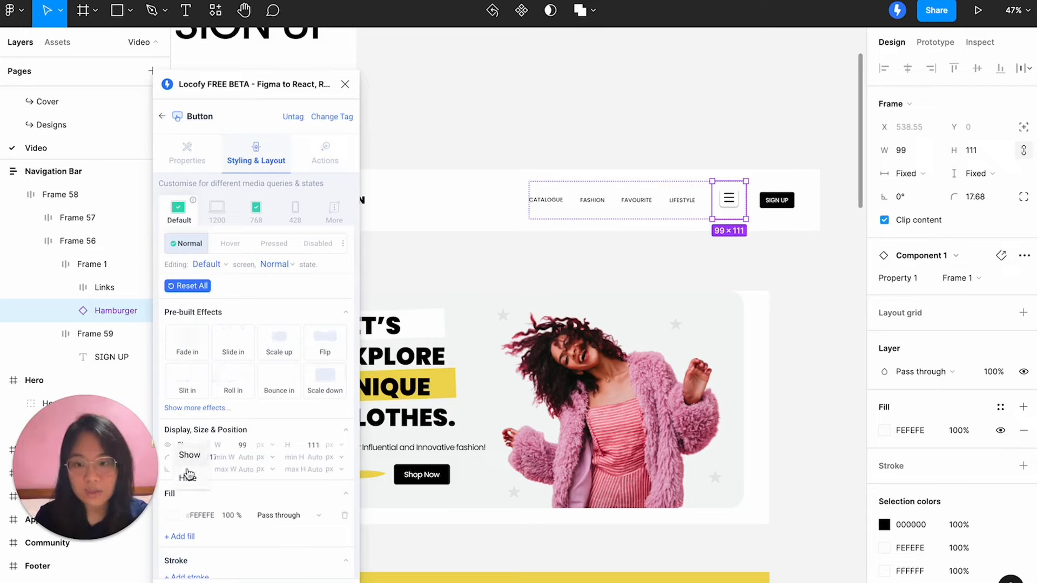
pyautogui.click(188, 475)
pyautogui.click(258, 213)
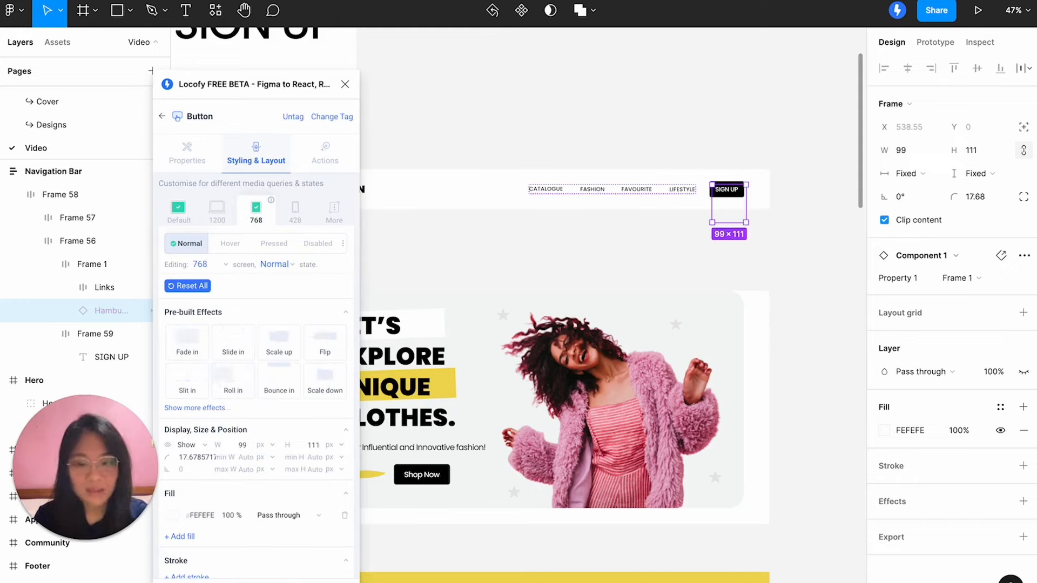
# Preview the Navigation Bar in Locofy, narrow the responsive view to about 705 px, and close the preview.
pyautogui.hscroll(-3, 501, 150)
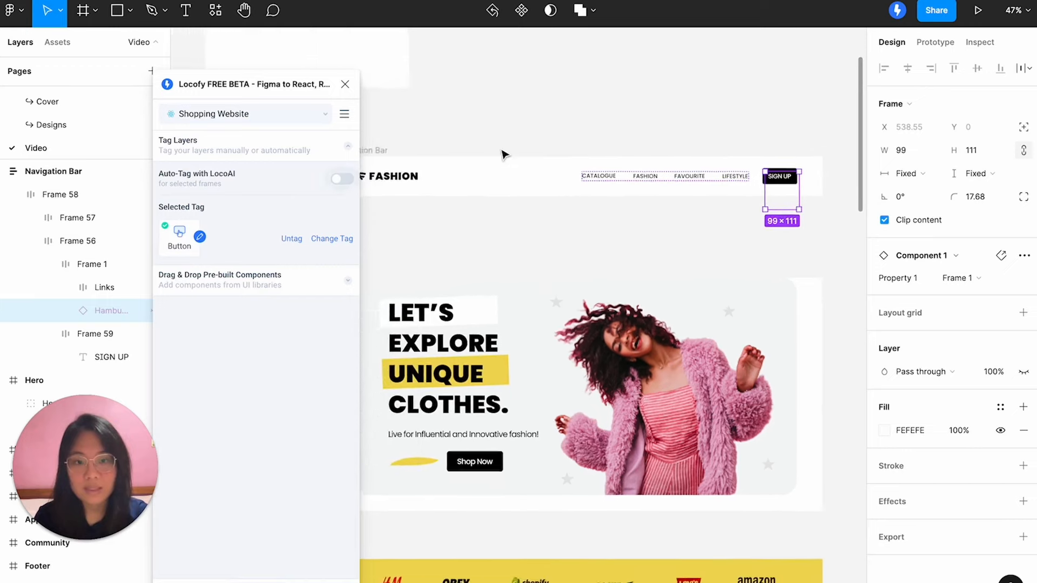
pyautogui.click(451, 150)
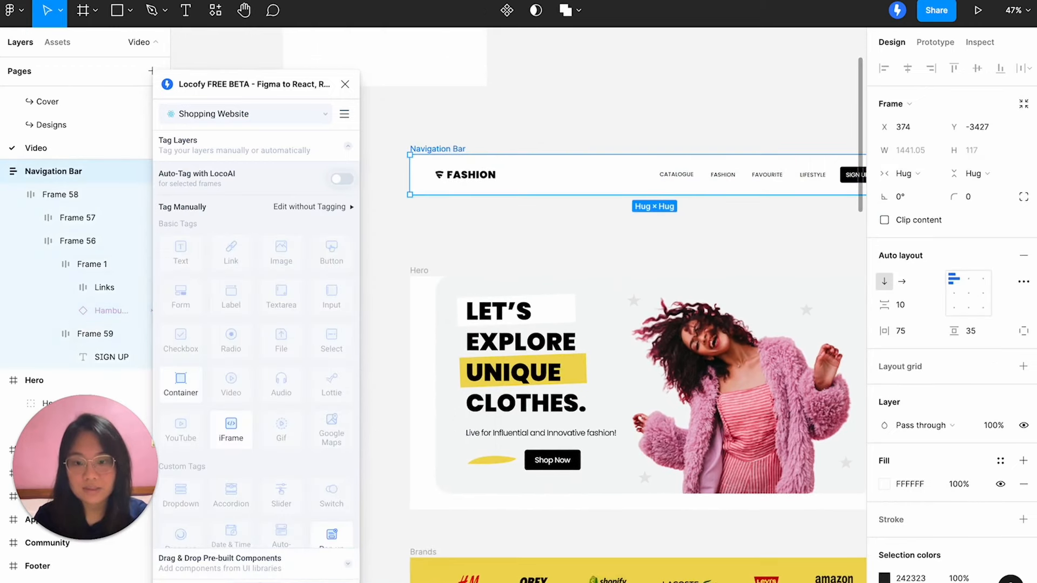
pyautogui.click(254, 580)
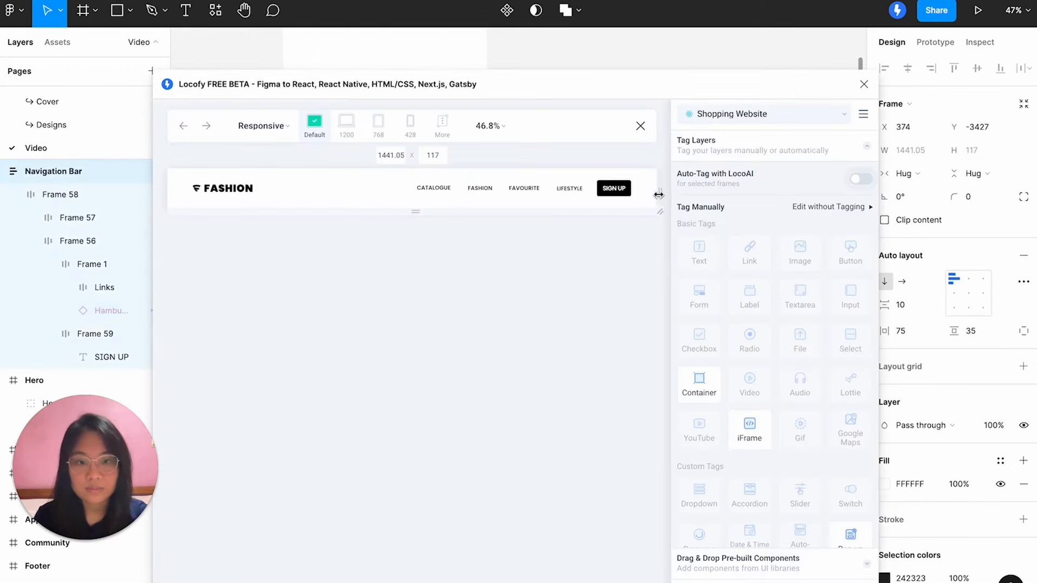
pyautogui.moveTo(659, 195); pyautogui.dragTo(533, 205)
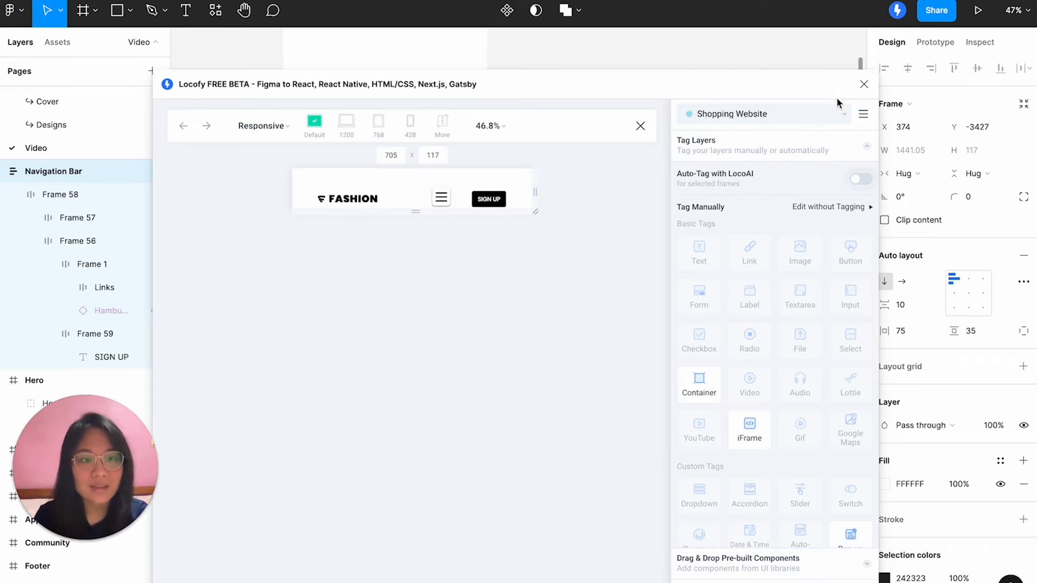
pyautogui.click(644, 126)
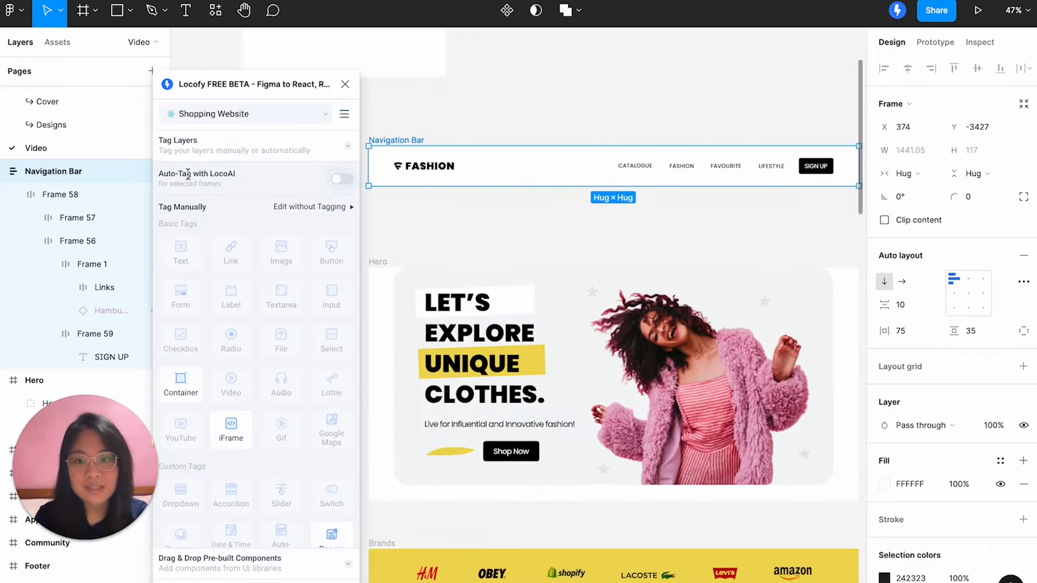
# Change the 768 breakpoint in the Links frame's Locofy styling to a screen width of 800 and below.
pyautogui.doubleClick(96, 287)
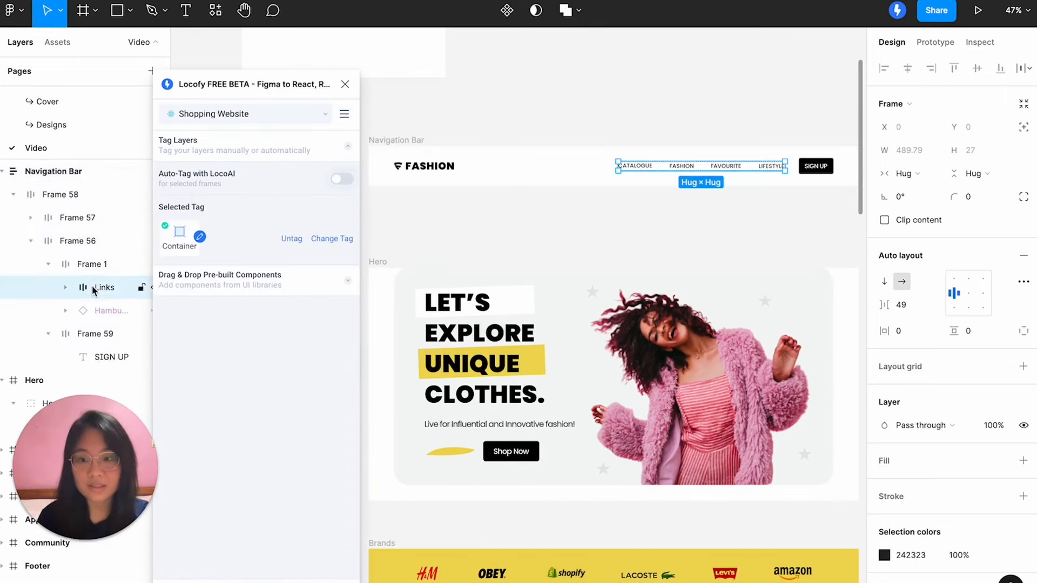
pyautogui.click(180, 238)
pyautogui.click(250, 165)
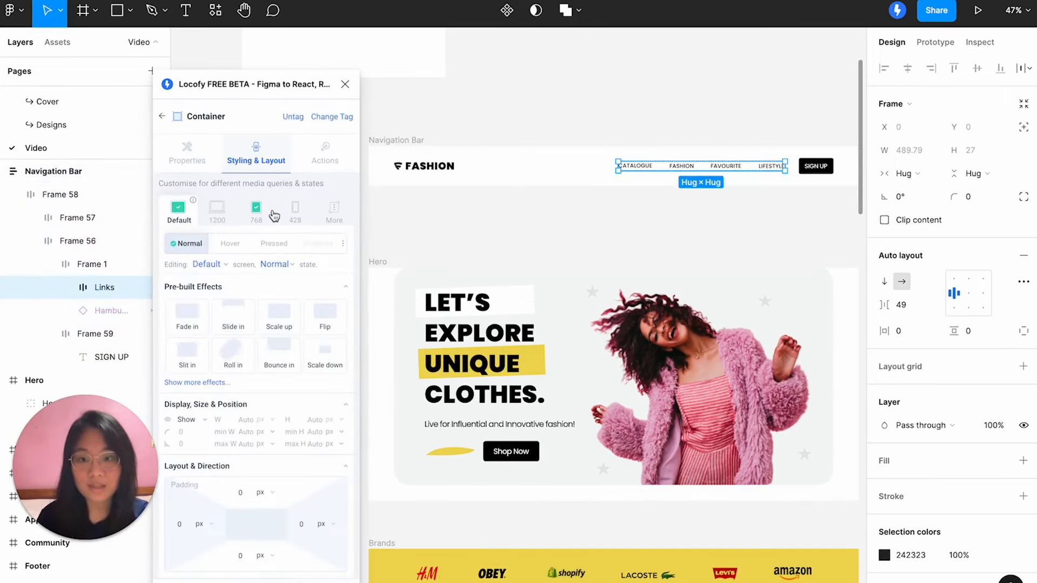
pyautogui.click(257, 208)
pyautogui.moveTo(271, 202)
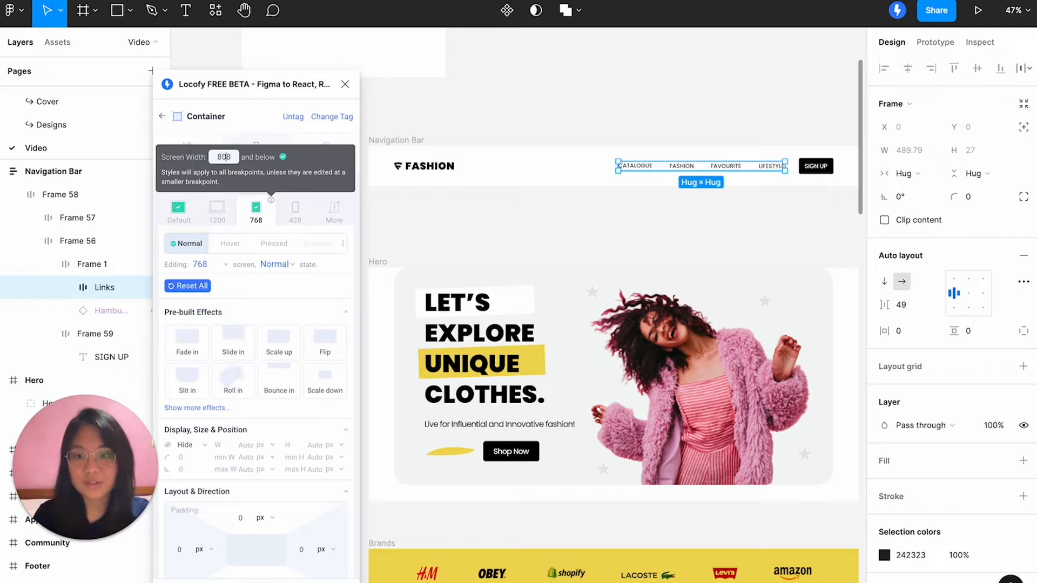
pyautogui.write('0')
pyautogui.press('Return')
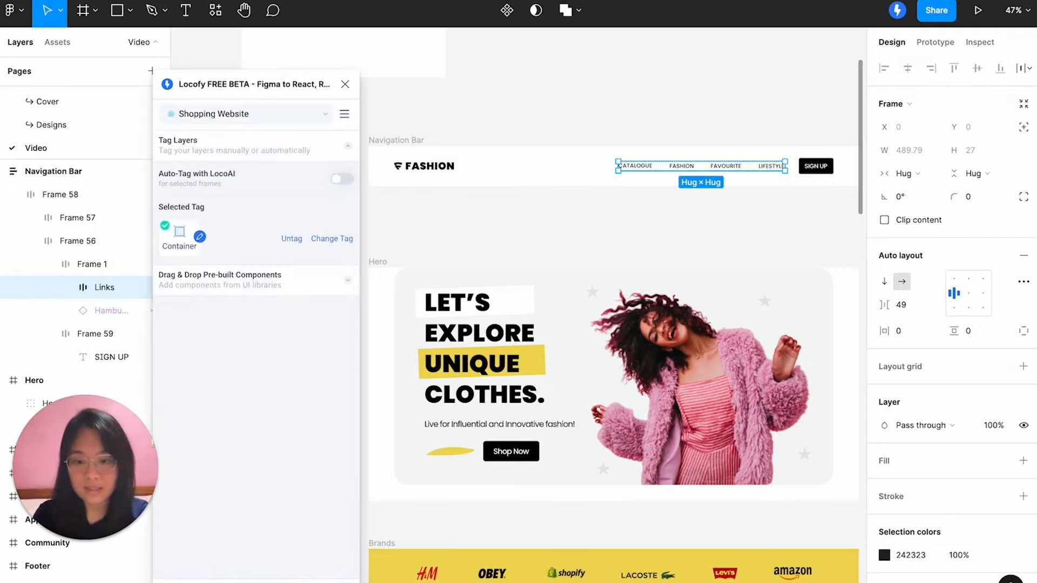
# Preview the navigation bar while narrowing it past the 800 breakpoint to about 465 px, and close the preview.
pyautogui.moveTo(661, 193); pyautogui.dragTo(558, 201)
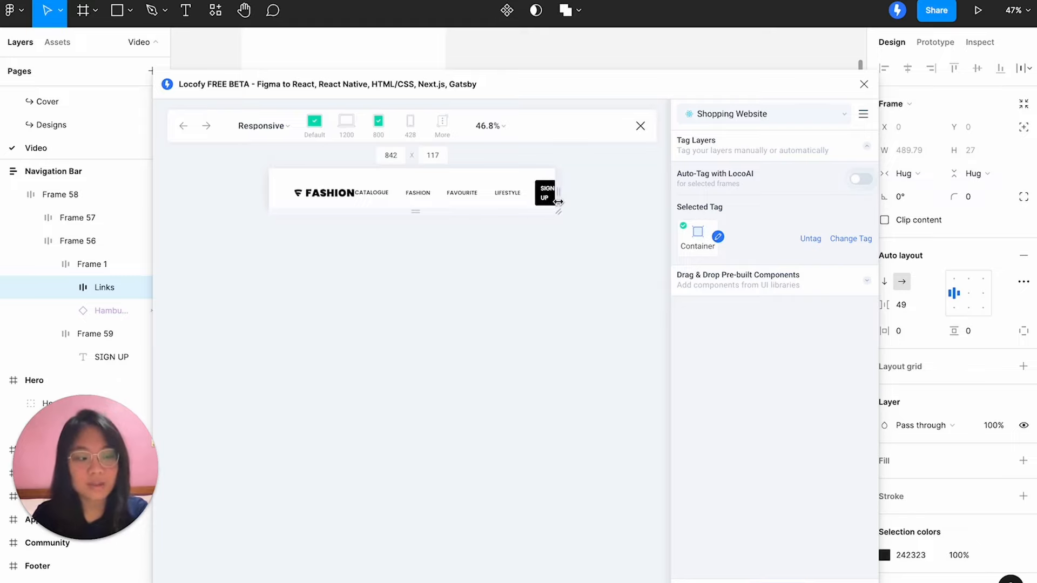
pyautogui.moveTo(537, 195); pyautogui.dragTo(495, 193)
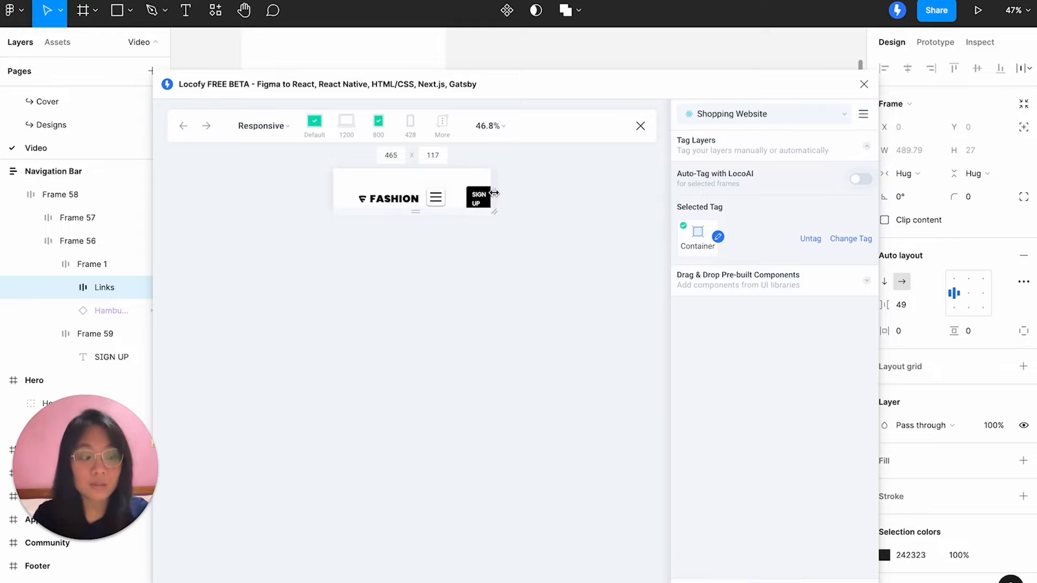
pyautogui.click(640, 128)
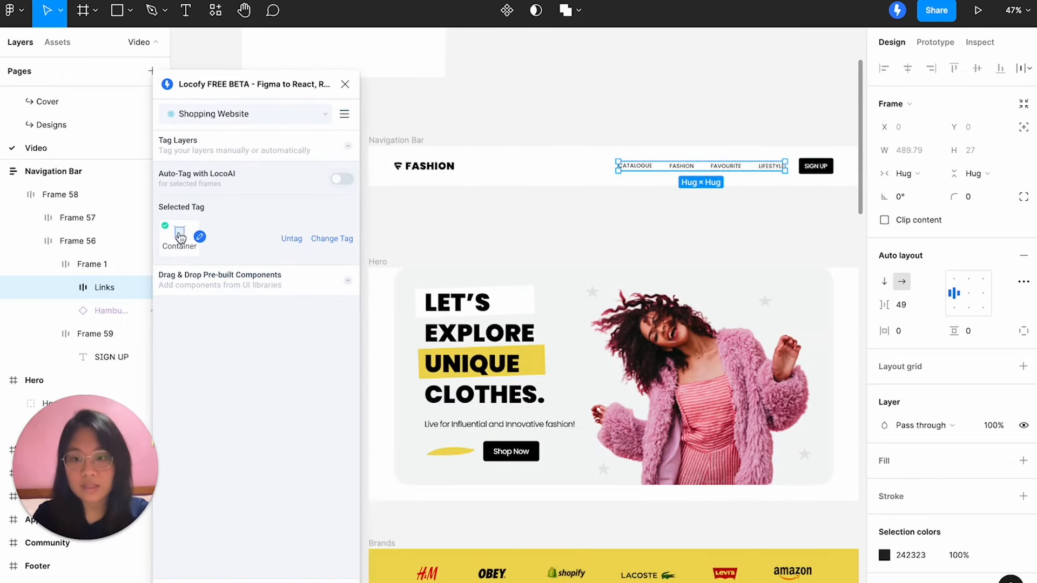
# Tag the whole Navigation Bar frame as a Container in Locofy.
pyautogui.click(100, 265)
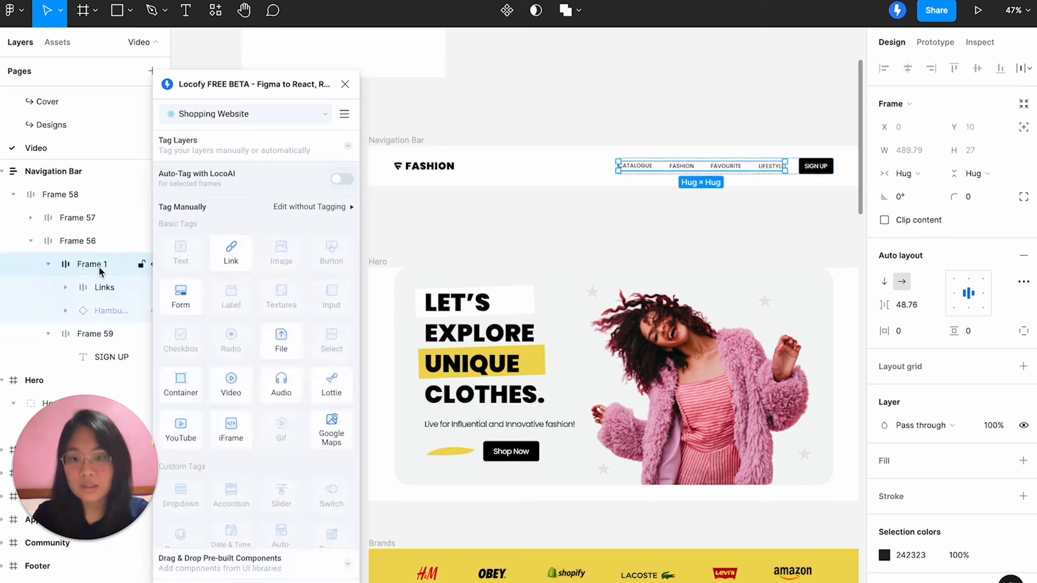
pyautogui.click(88, 243)
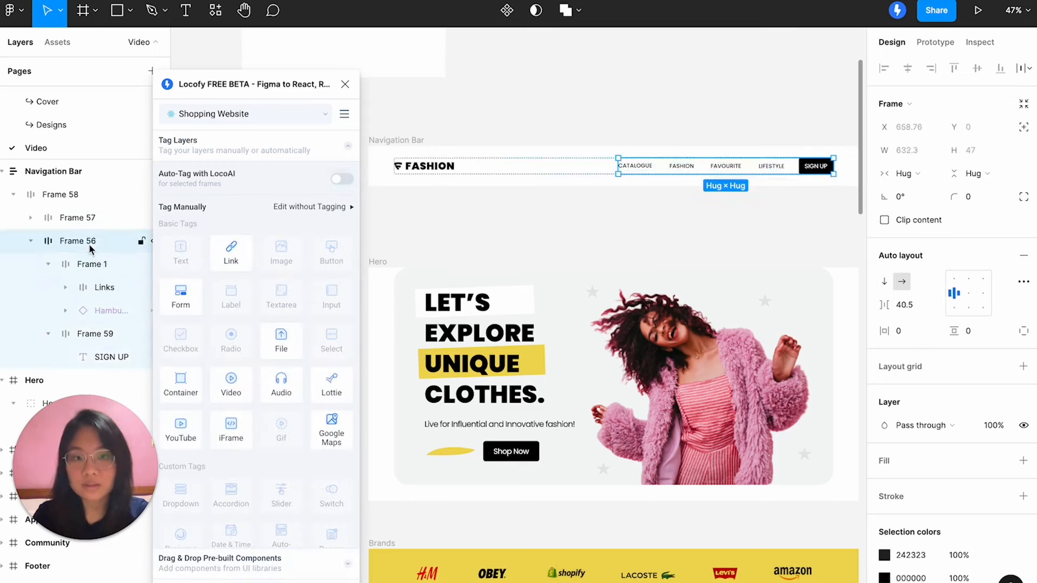
pyautogui.click(62, 173)
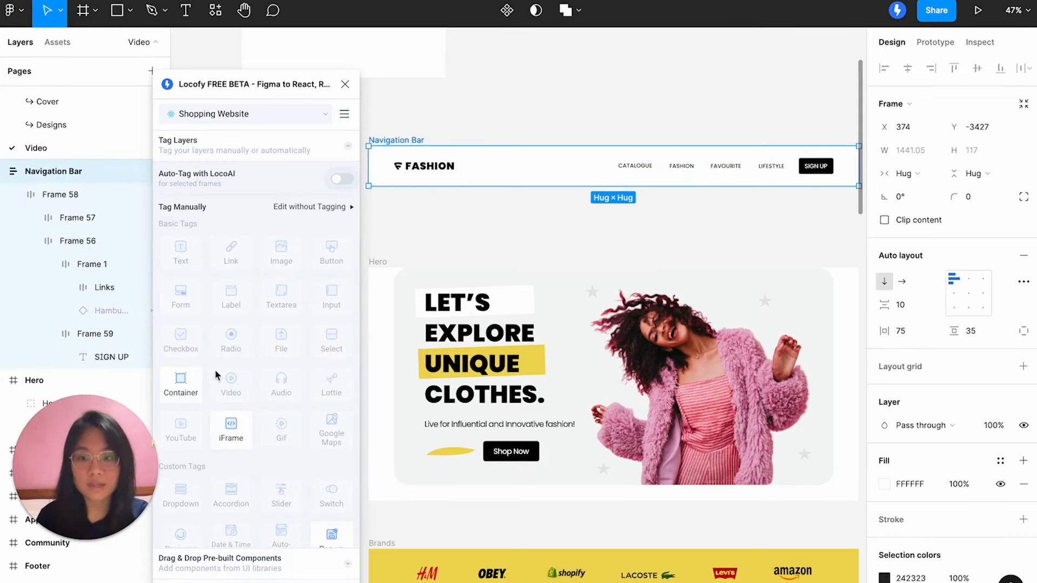
pyautogui.click(184, 381)
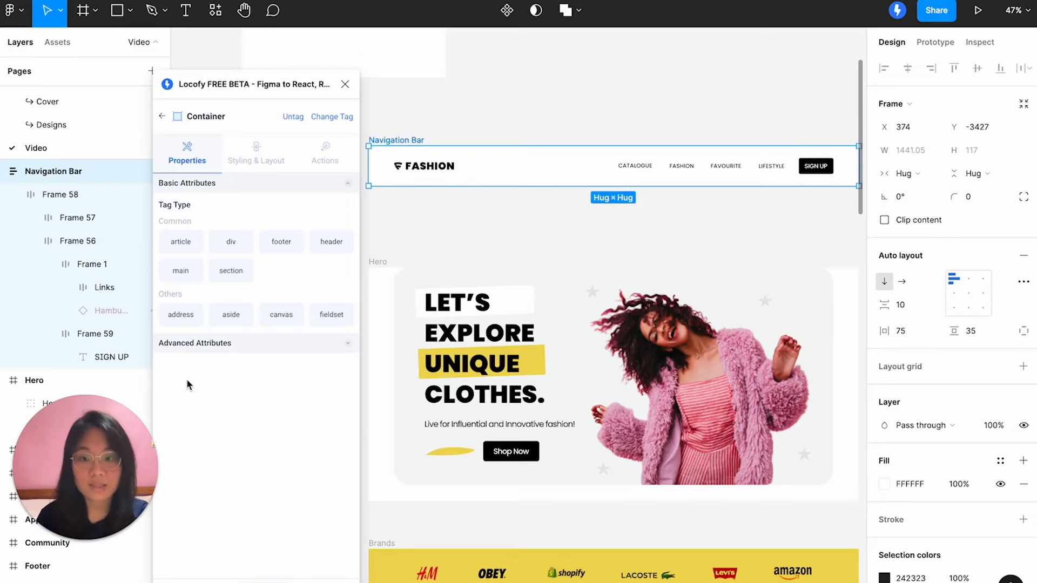
# Set the Navigation Bar's left padding to 20 px and right padding to 0 px at the 428 breakpoint, and save.
pyautogui.click(254, 162)
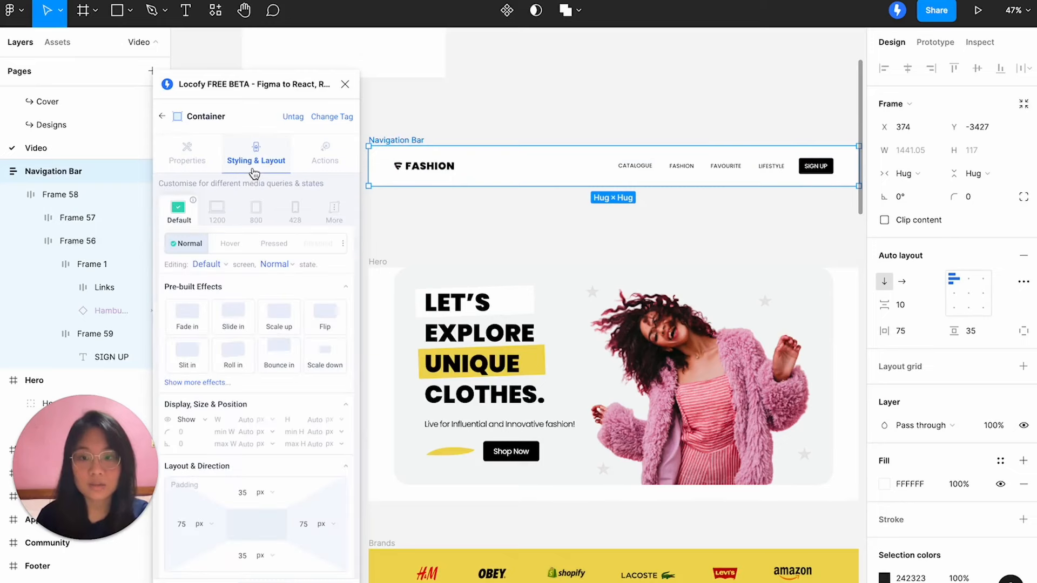
pyautogui.click(295, 210)
pyautogui.scroll(-2, 294, 354)
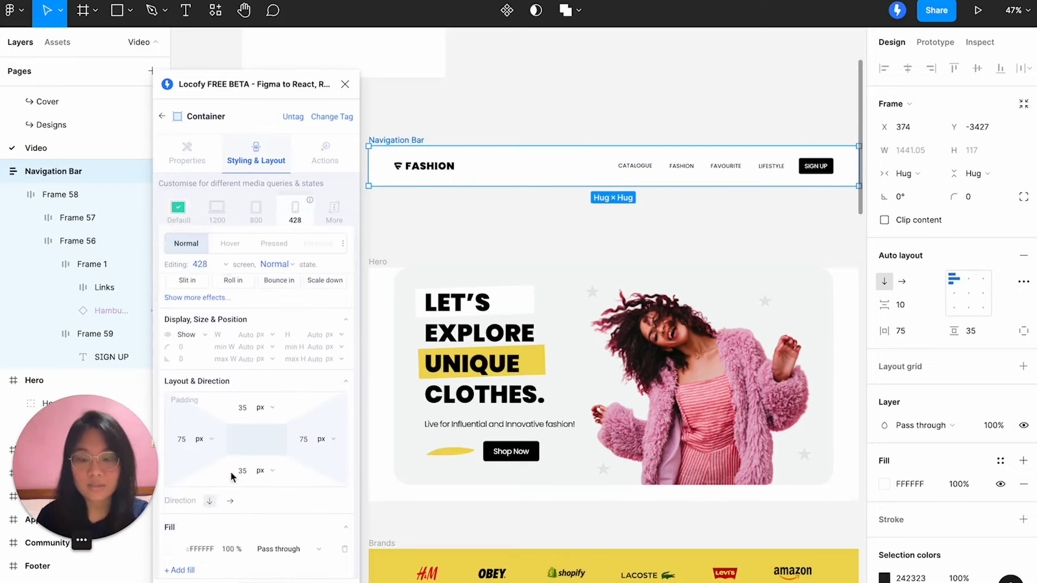
pyautogui.click(181, 439)
pyautogui.write('20')
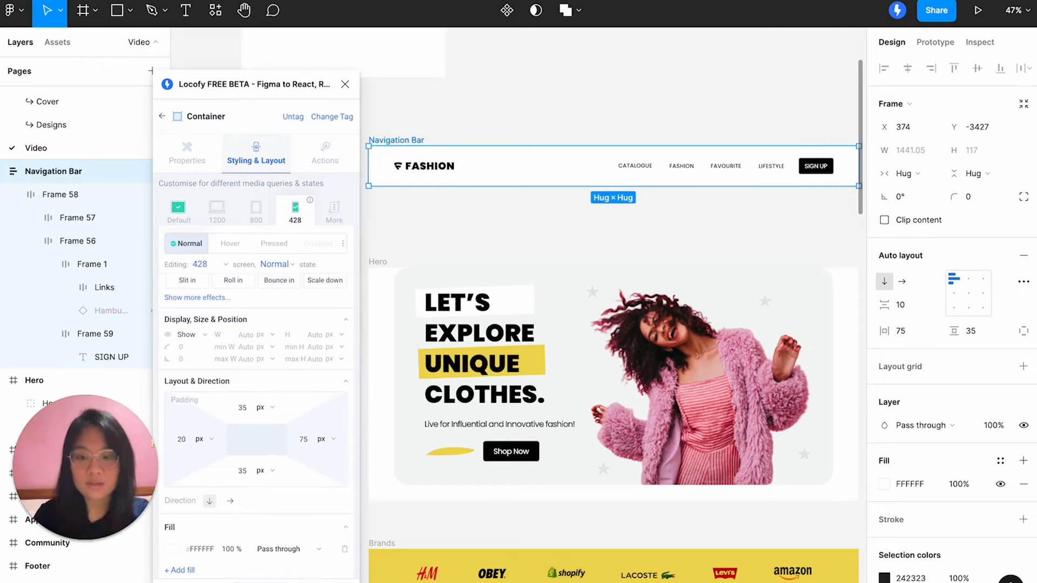
pyautogui.click(306, 439)
pyautogui.write('0')
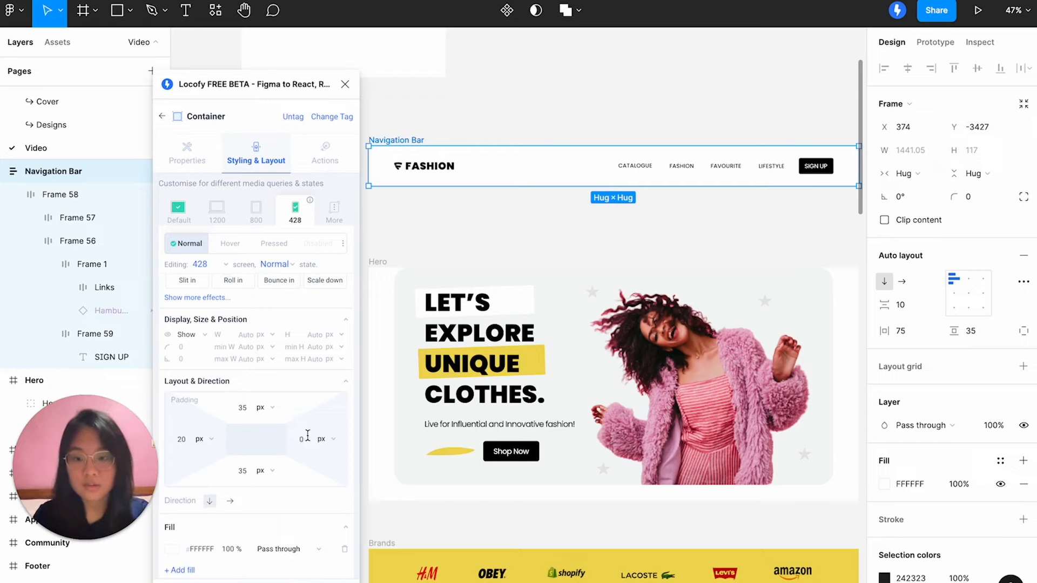
pyautogui.click(324, 579)
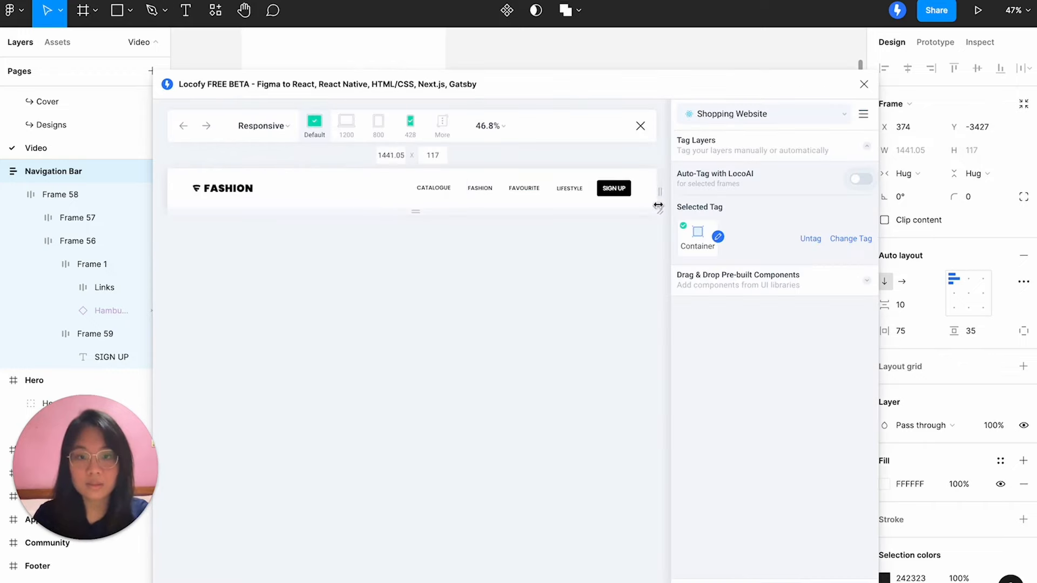
# Preview the Navigation Bar at the 428 breakpoint and close the preview.
pyautogui.click(410, 132)
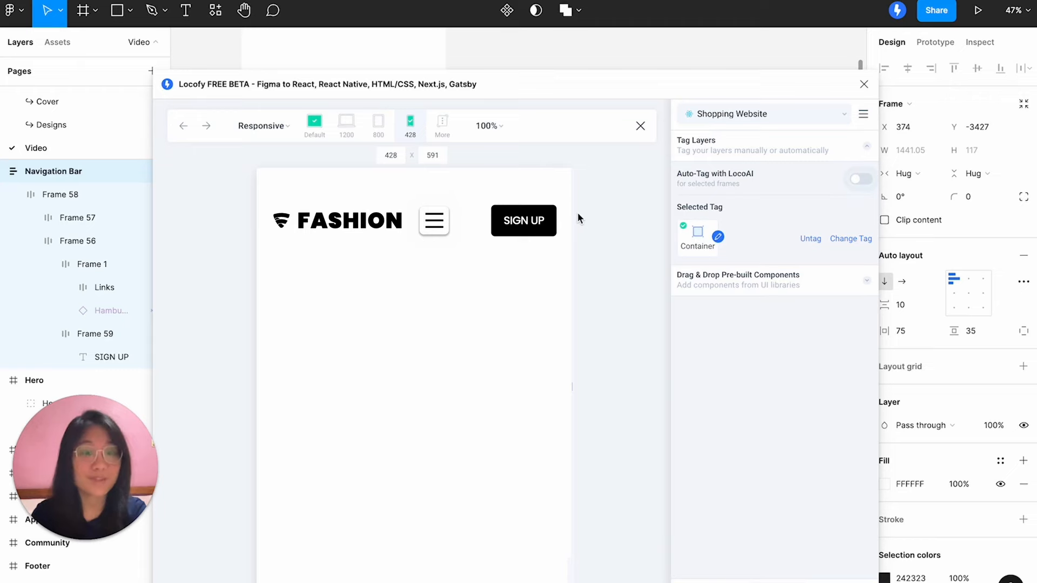
pyautogui.click(640, 125)
# Move the Locofy window aside and reorder the woman's image layer to directly below Star 9 in the Hero Section.
pyautogui.moveTo(271, 84); pyautogui.dragTo(933, 92)
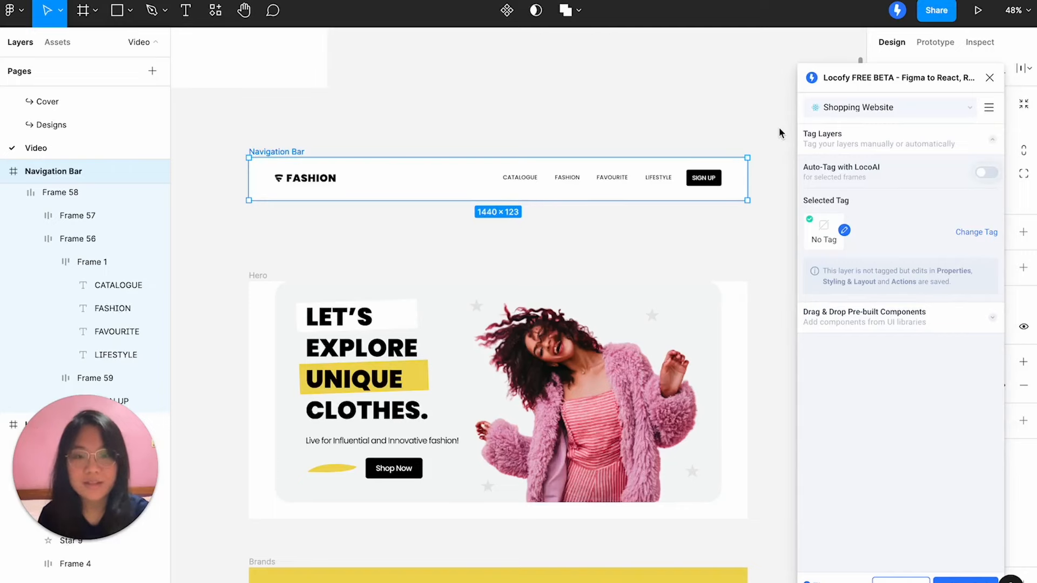
pyautogui.click(260, 278)
pyautogui.scroll(-3, 422, 259)
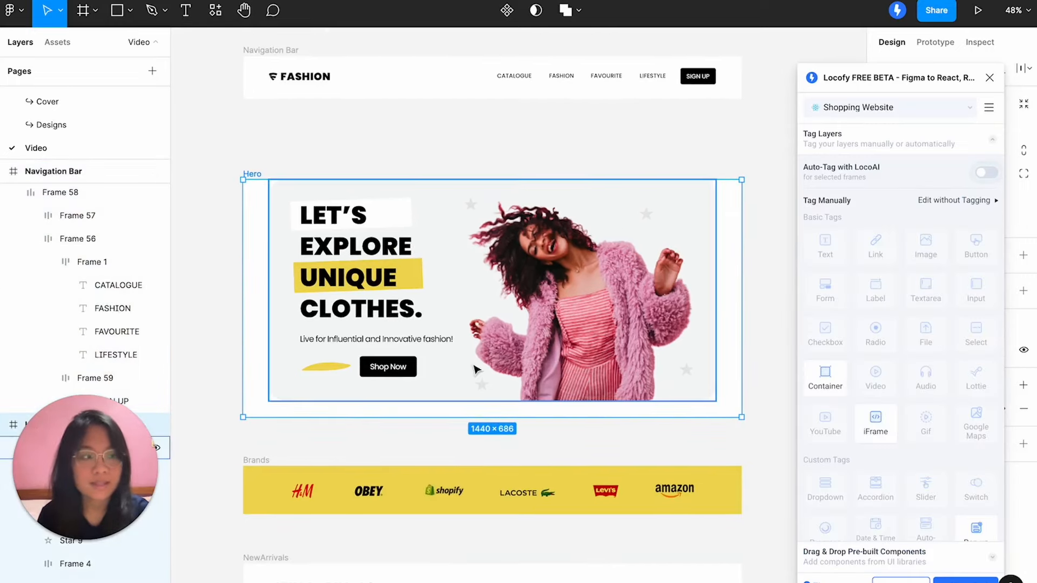
pyautogui.scroll(-4, 95, 278)
pyautogui.scroll(-5, 94, 275)
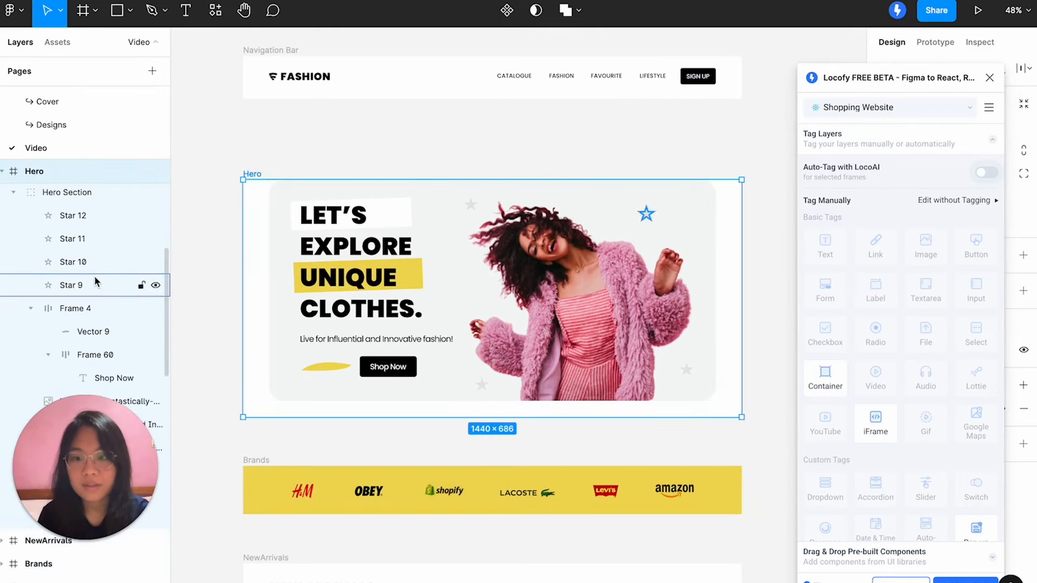
pyautogui.click(524, 299)
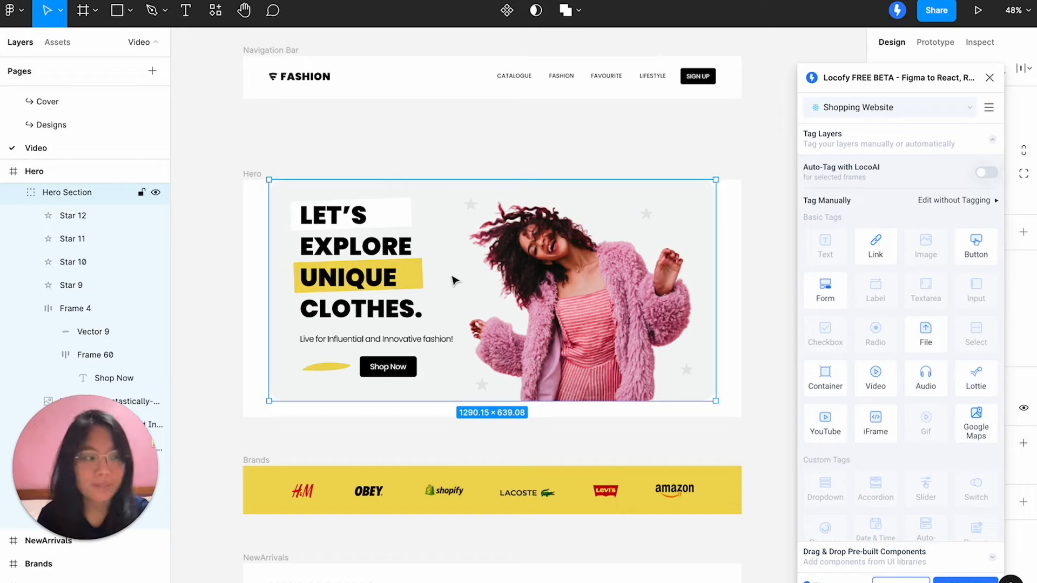
pyautogui.scroll(-2, 70, 333)
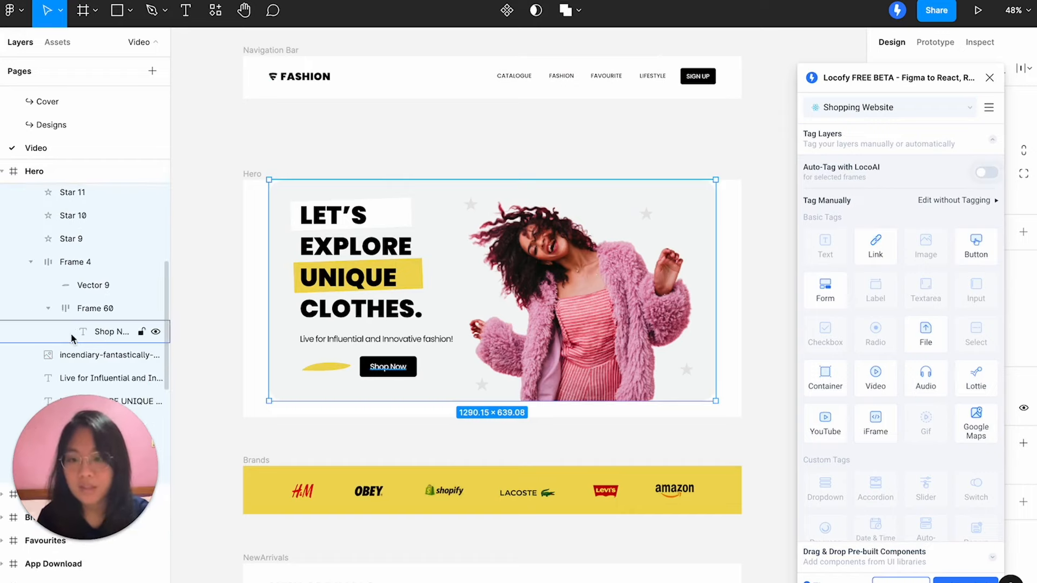
pyautogui.moveTo(77, 349); pyautogui.dragTo(69, 251)
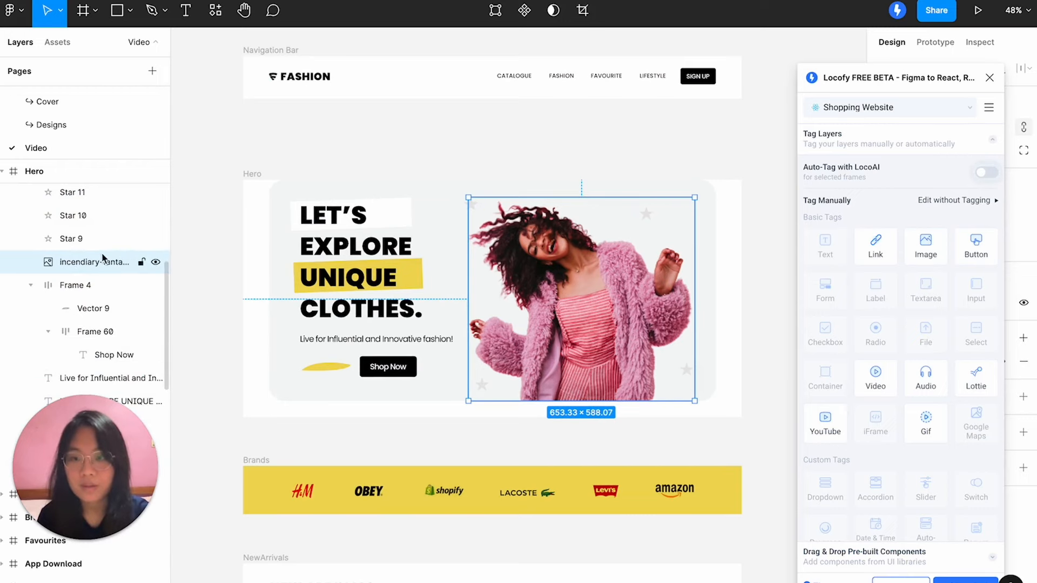
# Wrap Star 12, Star 11, Star 10, Star 9 and the woman's image in a new frame named Lady.
pyautogui.scroll(2, 102, 253)
pyautogui.scroll(1, 101, 254)
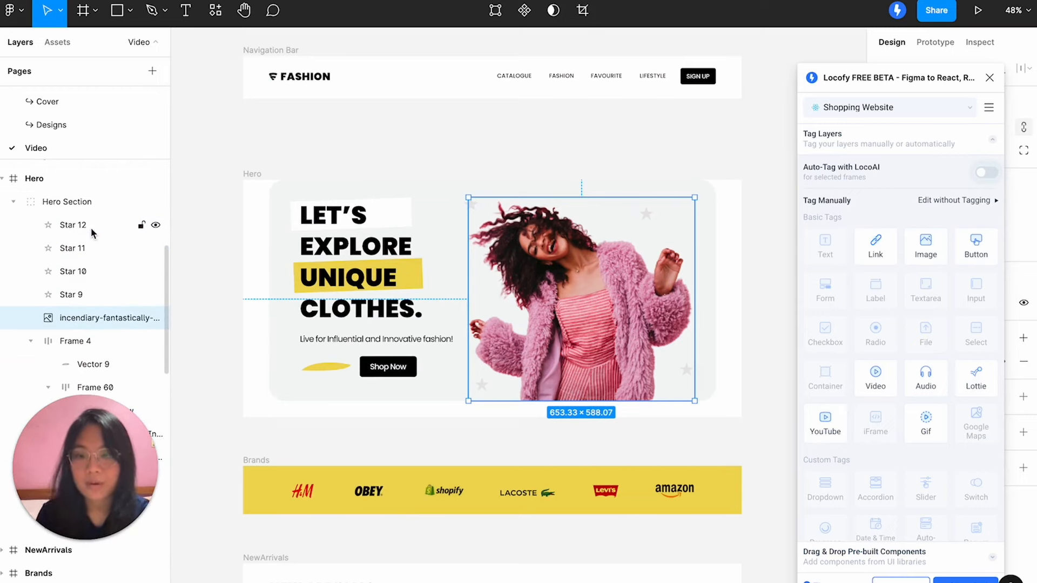
pyautogui.keyDown('shift'); pyautogui.click(89, 231); pyautogui.keyUp('shift')
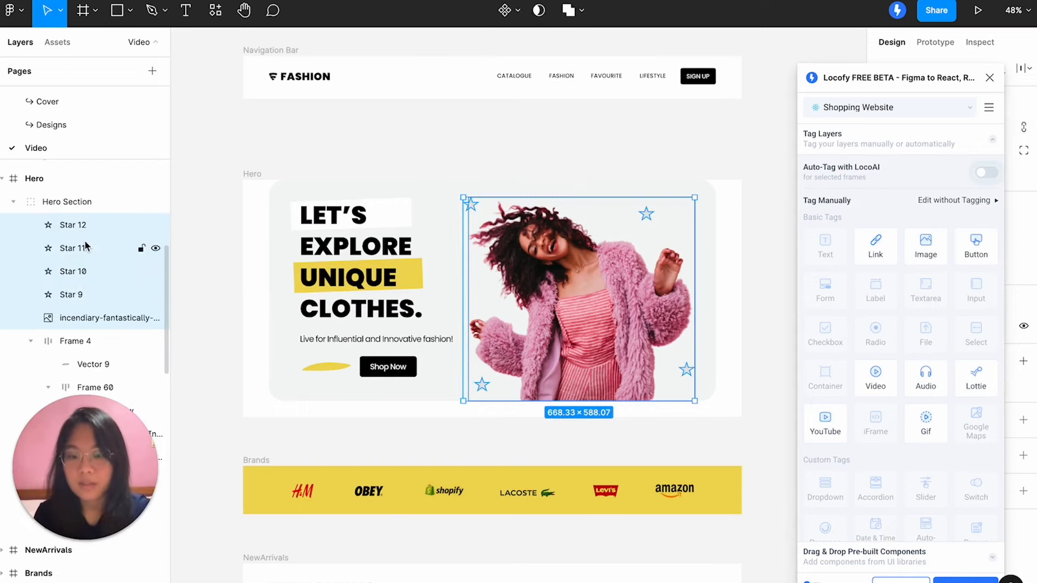
pyautogui.hotkey('ctrl', 'alt', 'g')
pyautogui.doubleClick(83, 228)
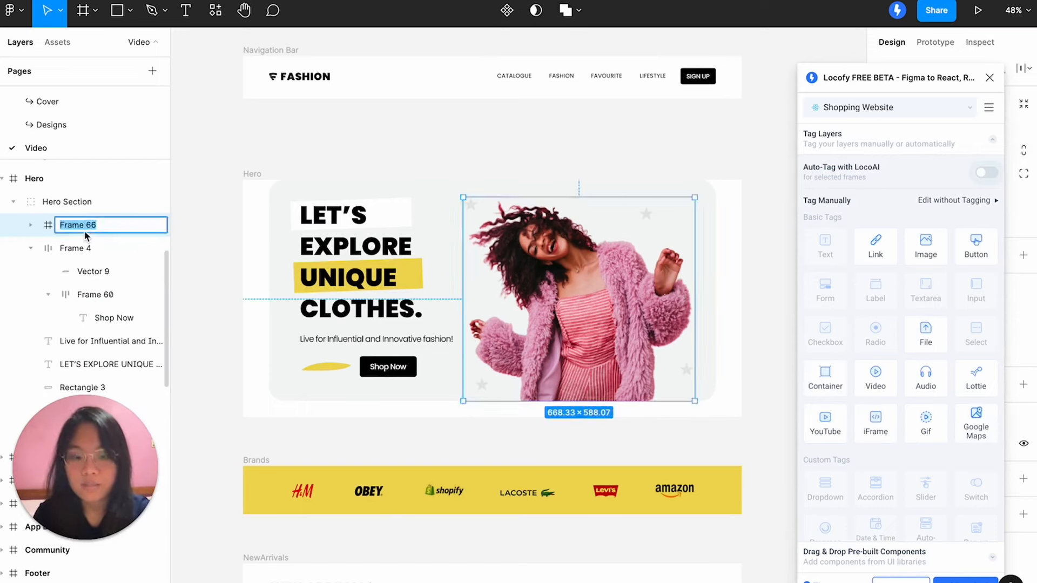
pyautogui.write('Lady')
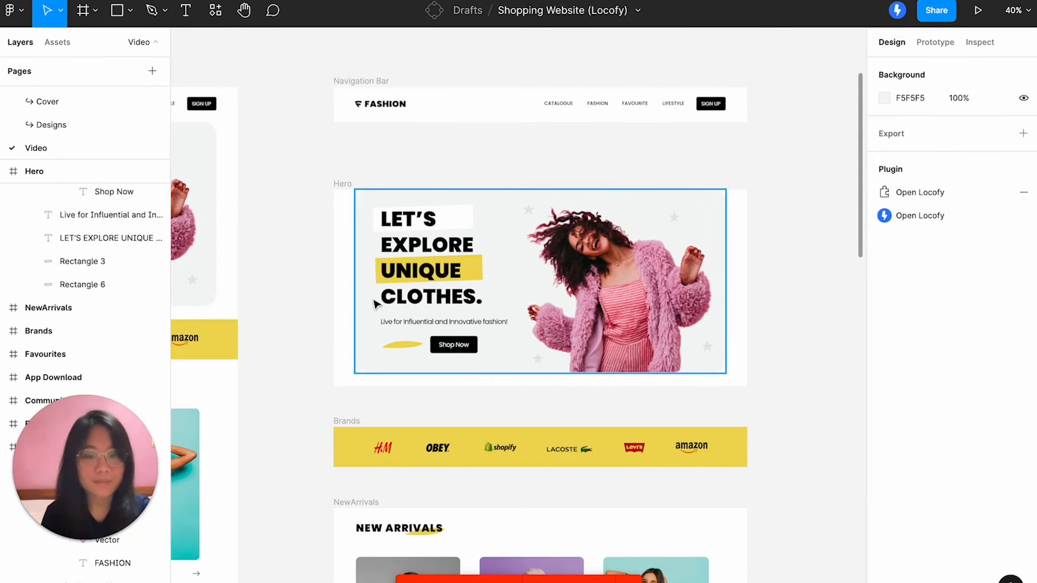
# Wrap Frame 4, the tagline, the heading text, Rectangle 3 and Rectangle 6 of the Hero Section in a new frame.
pyautogui.scroll(4, 85, 235)
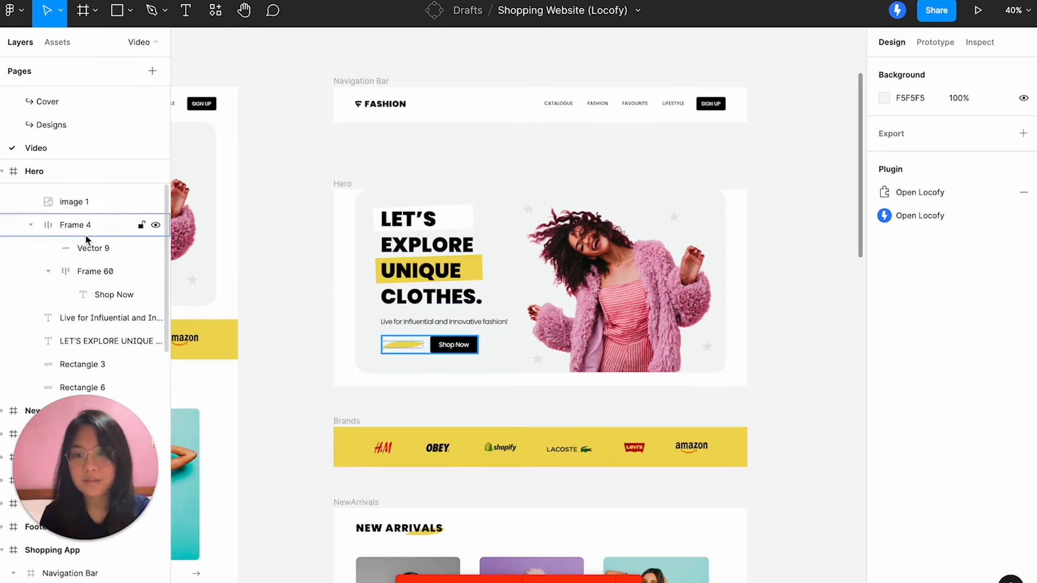
pyautogui.click(77, 261)
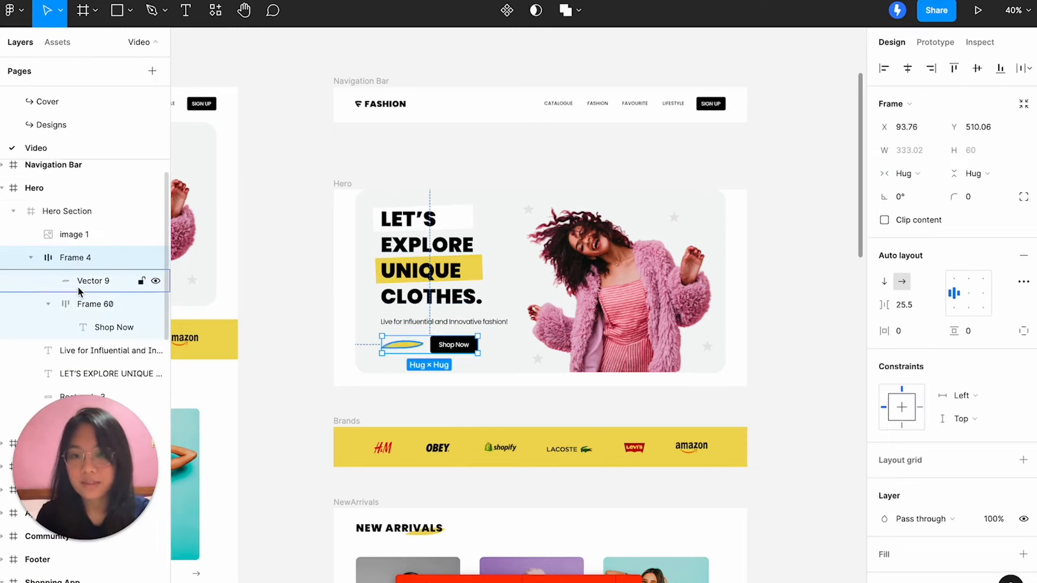
pyautogui.scroll(-2, 76, 289)
pyautogui.keyDown('shift'); pyautogui.click(74, 306); pyautogui.keyUp('shift')
pyautogui.keyDown('shift'); pyautogui.click(73, 330); pyautogui.keyUp('shift')
pyautogui.keyDown('shift'); pyautogui.click(73, 353); pyautogui.keyUp('shift')
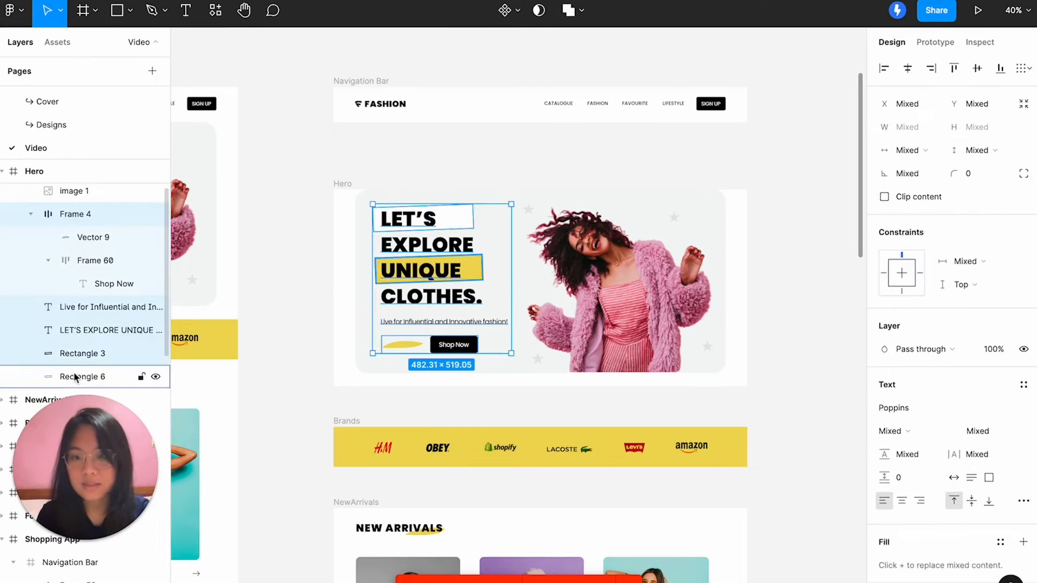
pyautogui.keyDown('shift'); pyautogui.click(75, 376); pyautogui.keyUp('shift')
pyautogui.hotkey('ctrl', 'alt', 'g')
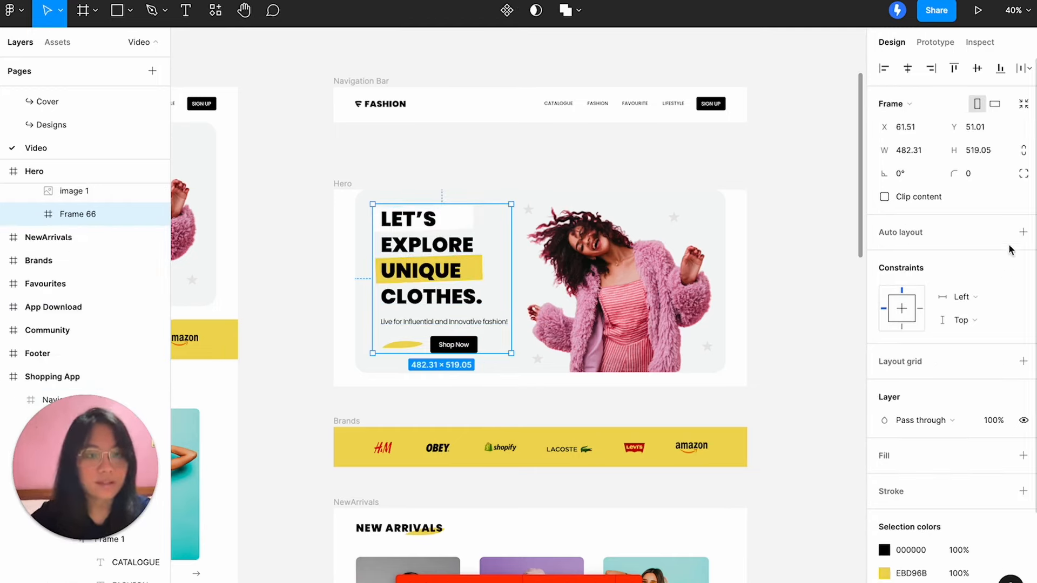
# Try to add auto layout to the new hero text frame with both highlight rectangles inside, and undo it.
pyautogui.click(1024, 232)
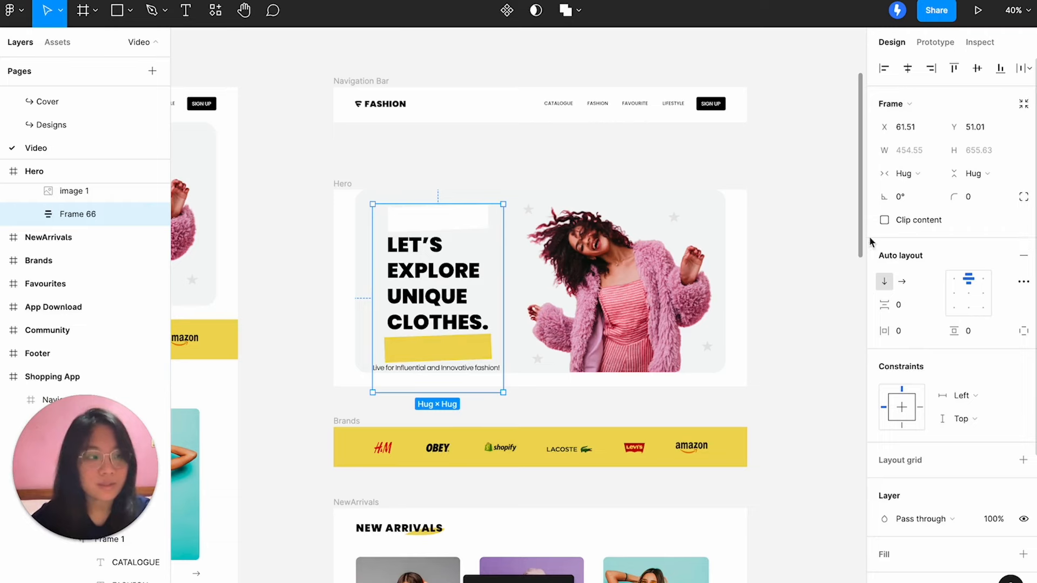
pyautogui.scroll(-1, 833, 249)
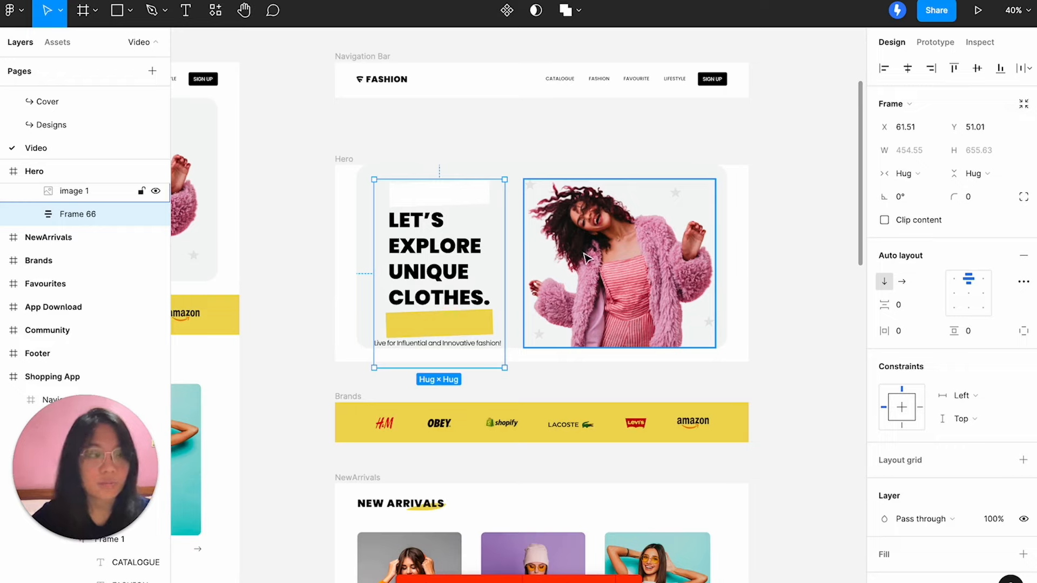
pyautogui.hotkey('ctrl', 'z')
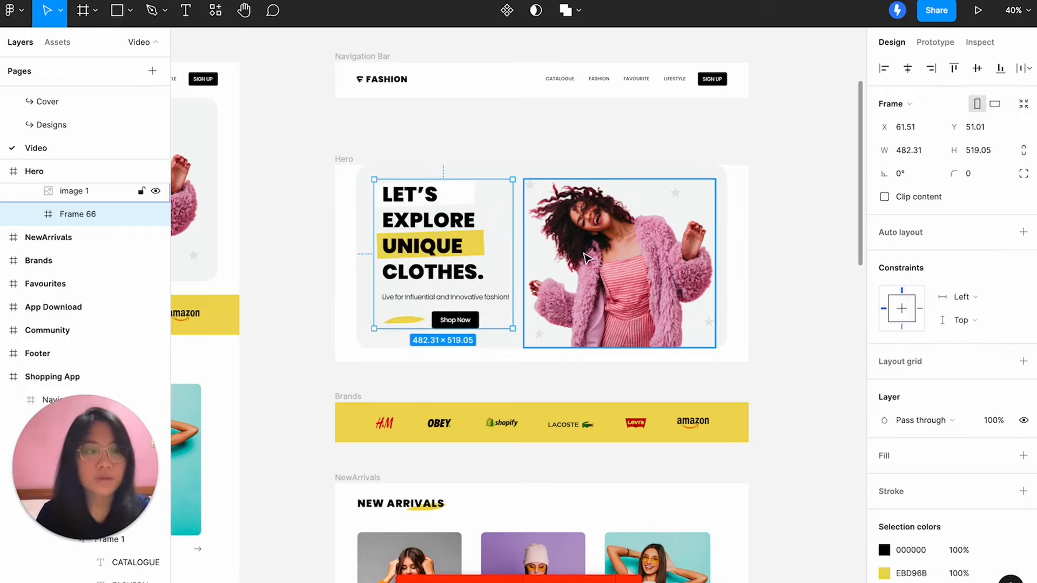
# Move the white highlight rectangle out of the hero text frame onto the empty canvas above the Hero frame.
pyautogui.click(464, 192)
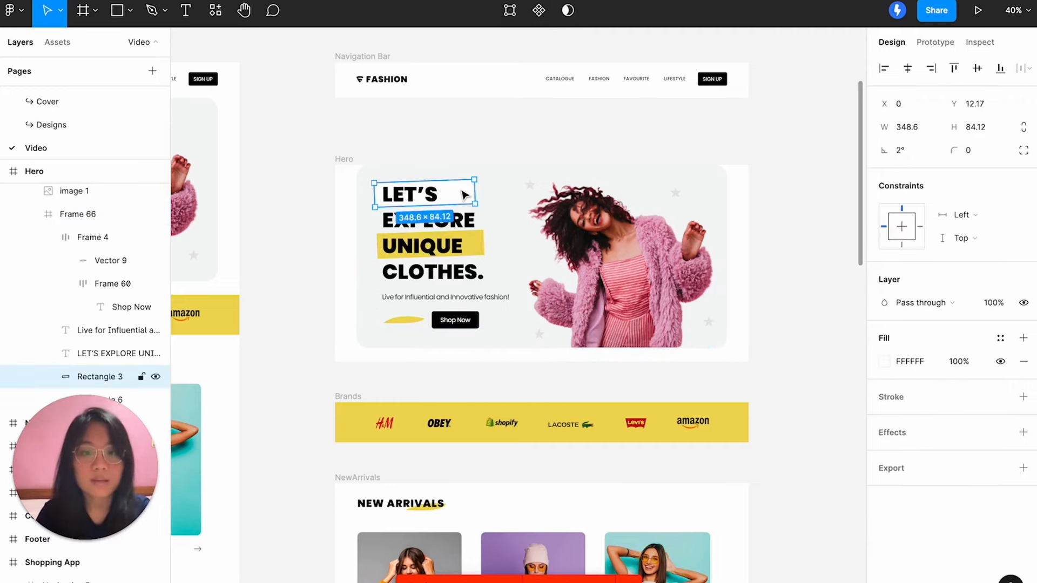
pyautogui.click(483, 243)
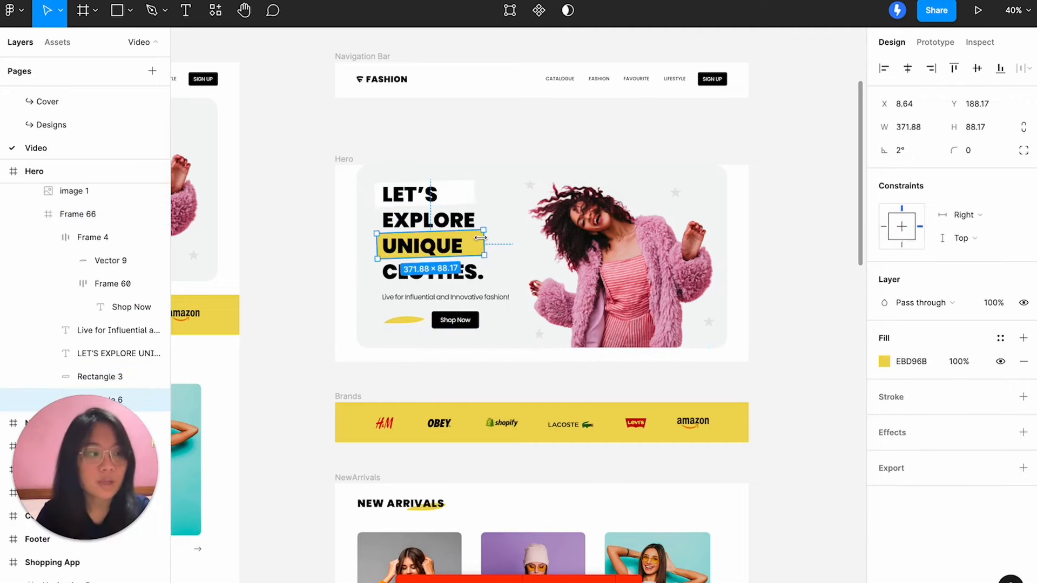
pyautogui.click(340, 209)
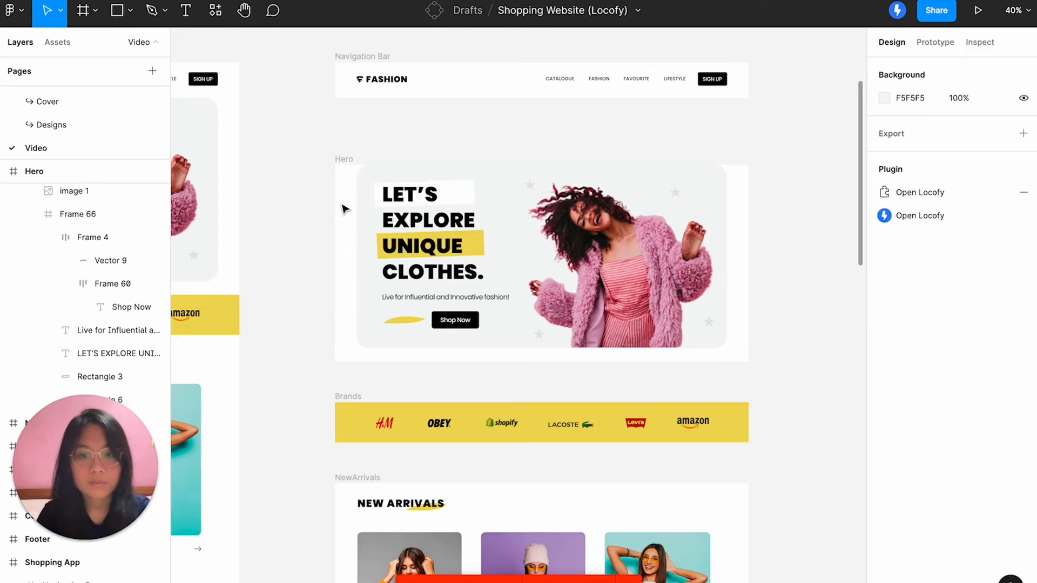
pyautogui.click(447, 194)
pyautogui.click(449, 194)
pyautogui.moveTo(454, 196); pyautogui.dragTo(412, 134)
# Move the yellow highlight rectangle behind UNIQUE out of the text frame, placing it beside the white rectangle above the Hero frame.
pyautogui.click(477, 245)
pyautogui.click(478, 244)
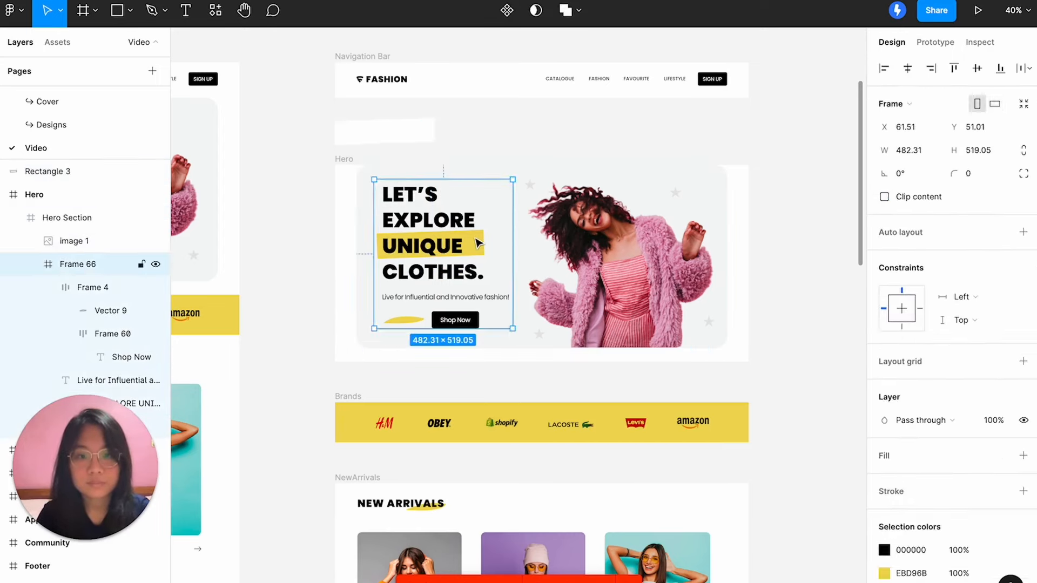
pyautogui.click(478, 244)
pyautogui.press('Escape')
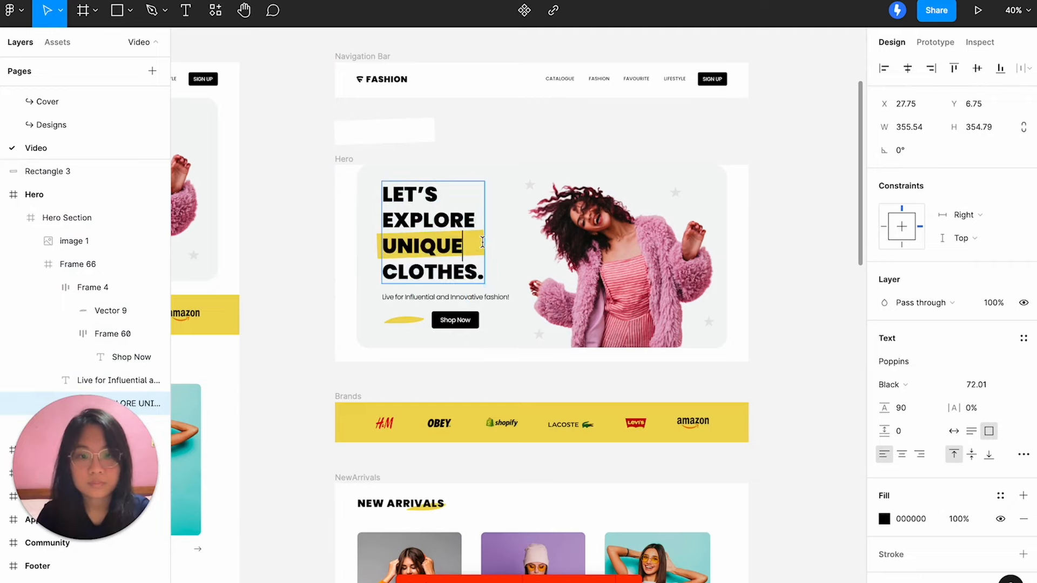
pyautogui.press('Escape')
pyautogui.click(481, 250)
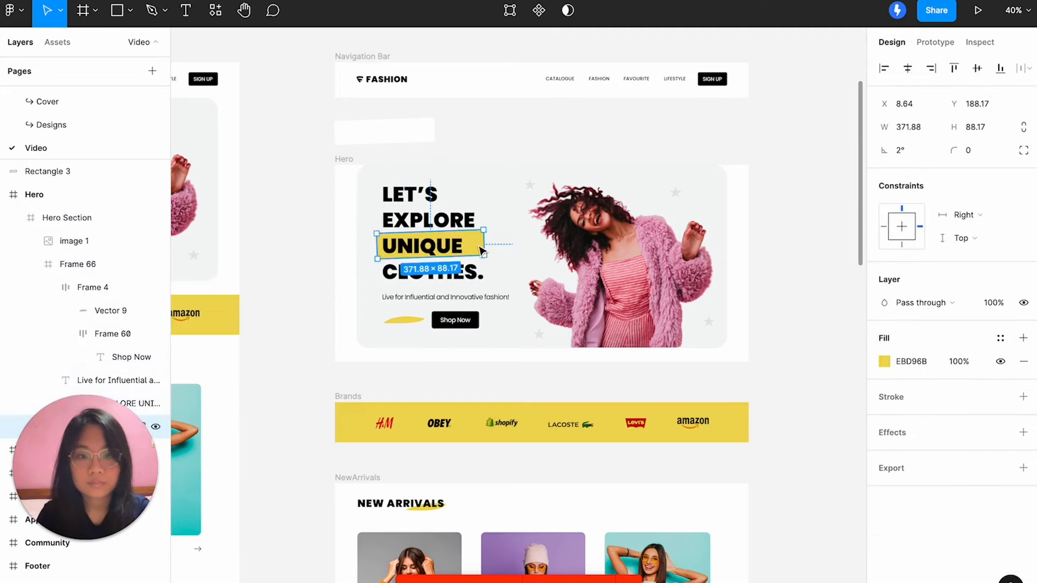
pyautogui.moveTo(476, 247); pyautogui.dragTo(534, 132)
# Add auto layout to the hero text frame and set its left padding to 27.75.
pyautogui.click(412, 215)
pyautogui.doubleClick(412, 215)
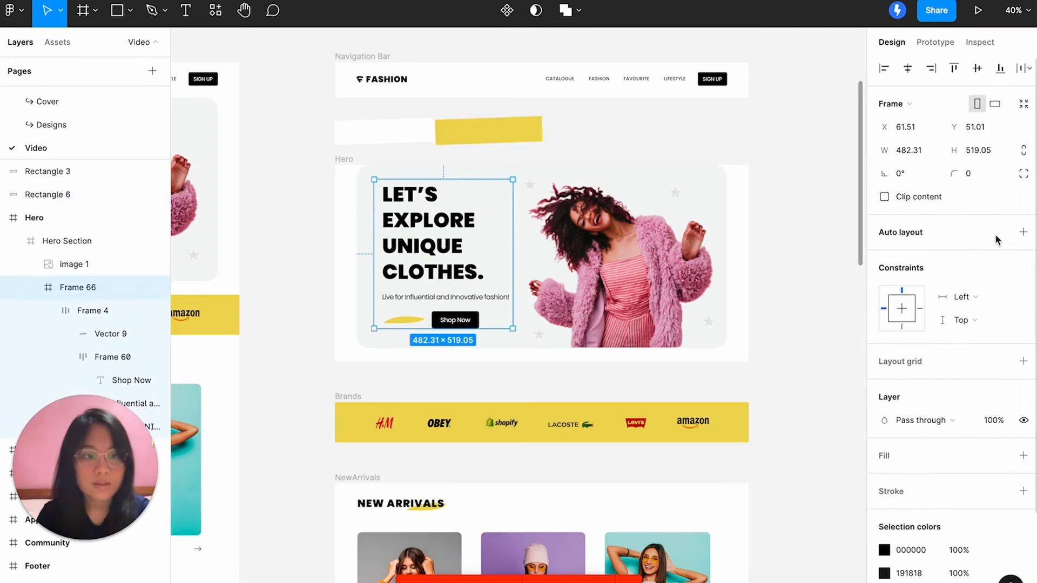
pyautogui.click(1023, 234)
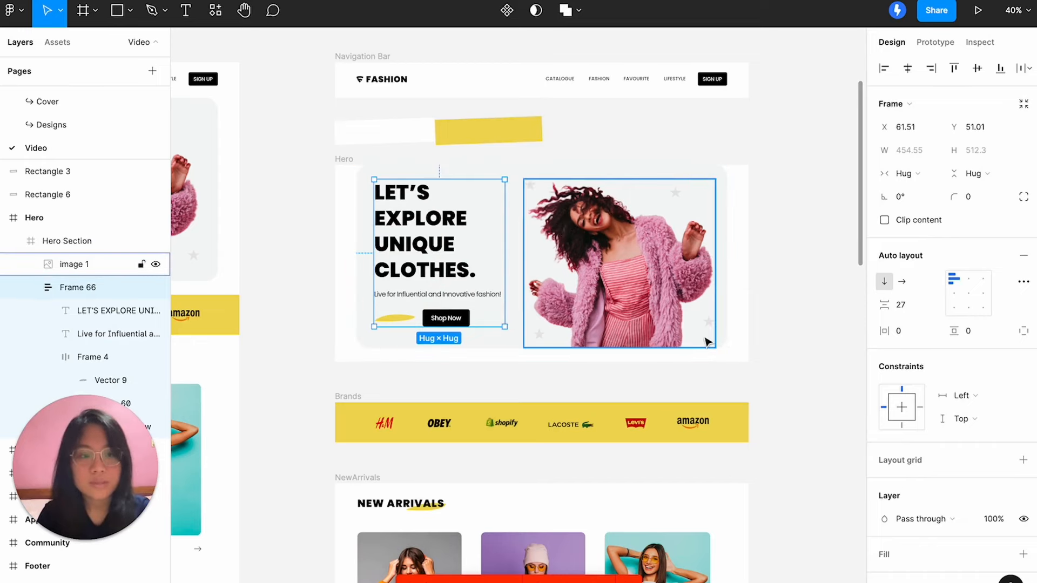
pyautogui.click(1022, 332)
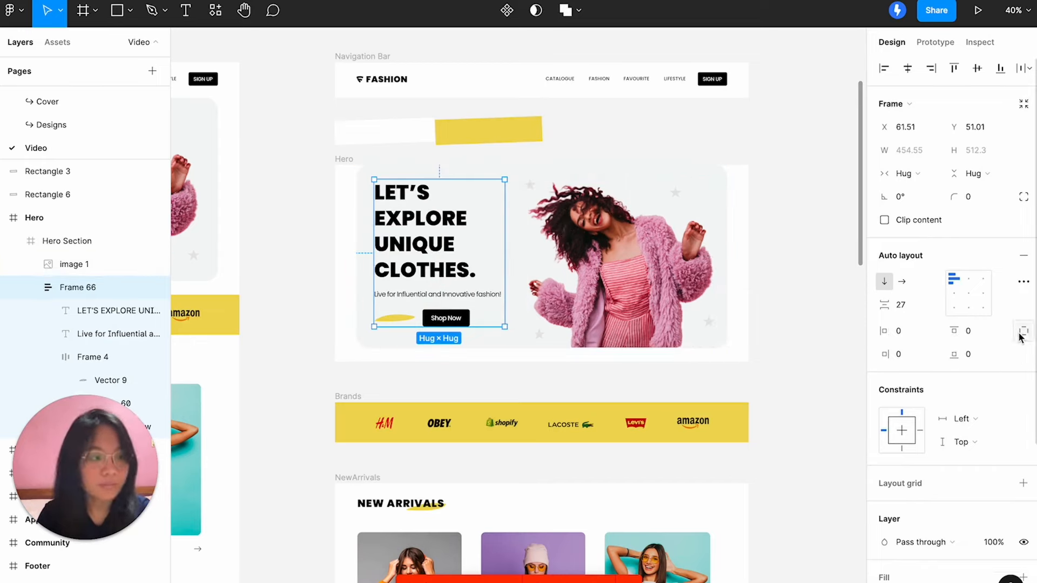
pyautogui.click(899, 335)
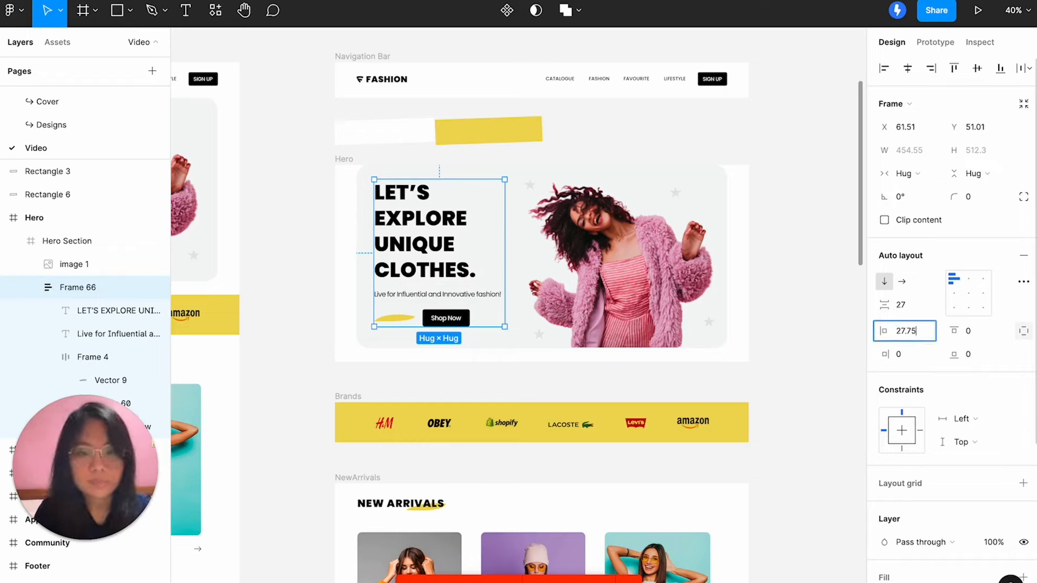
pyautogui.press('Return')
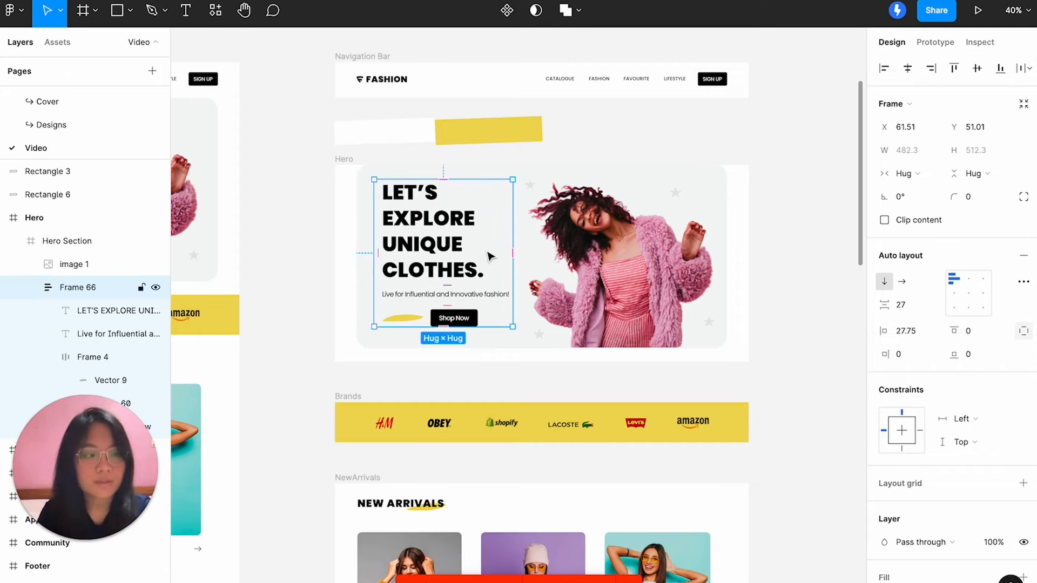
# Move the white and yellow highlight rectangles back into the hero text's auto layout frame.
pyautogui.click(294, 190)
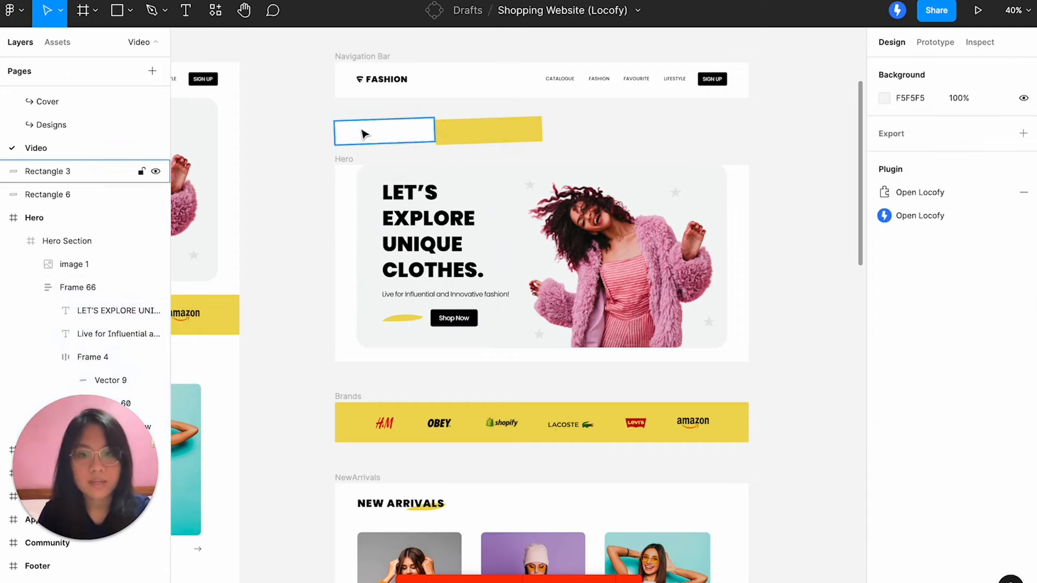
pyautogui.click(359, 131)
pyautogui.moveTo(358, 132); pyautogui.dragTo(416, 201)
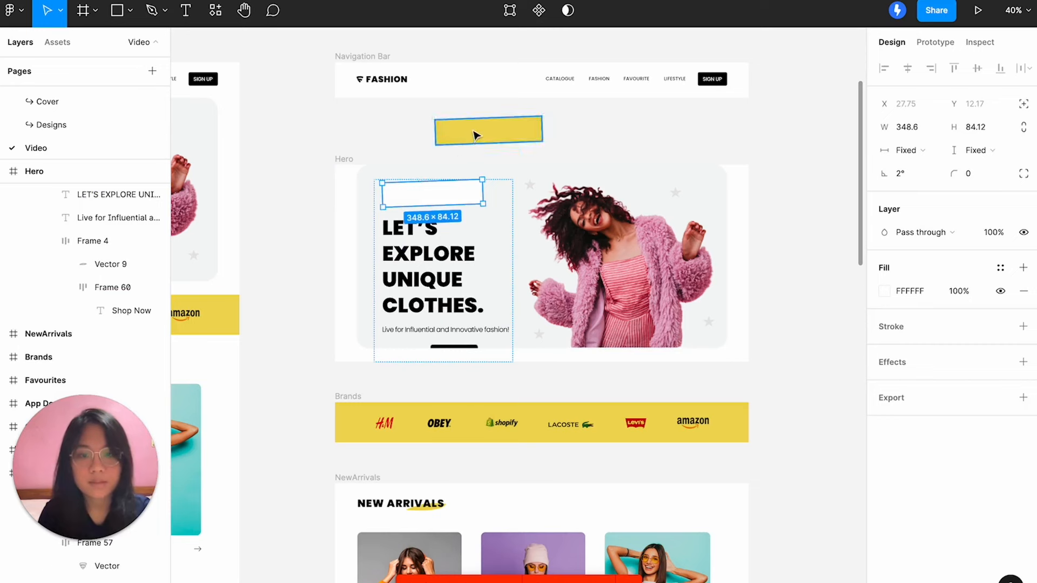
pyautogui.moveTo(474, 132); pyautogui.dragTo(430, 324)
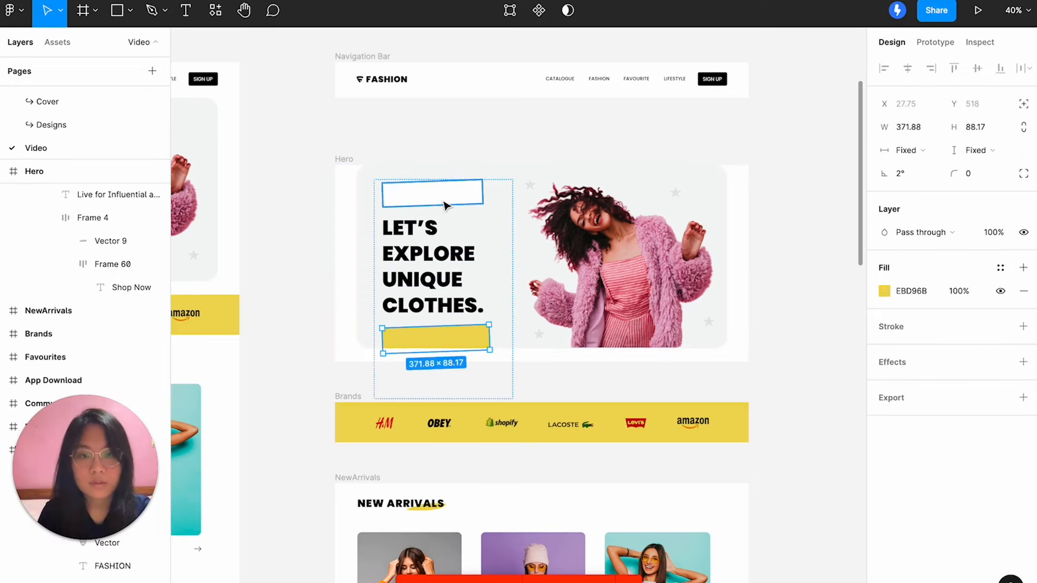
# Give the white rectangle absolute position and place it over LET'S at about X -20.5, Y 12.2.
pyautogui.click(432, 193)
pyautogui.click(1023, 104)
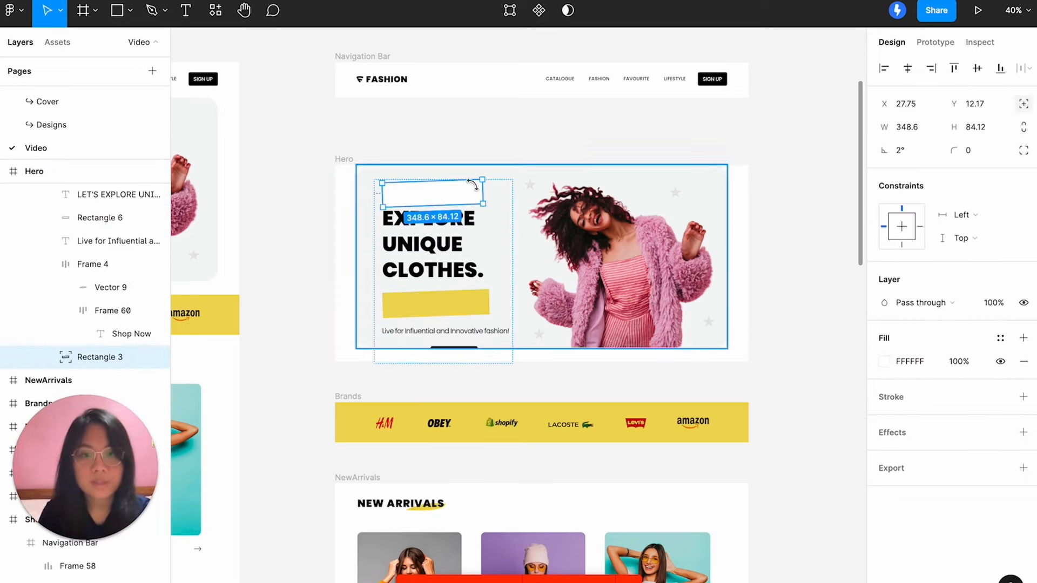
pyautogui.moveTo(449, 204); pyautogui.dragTo(432, 204)
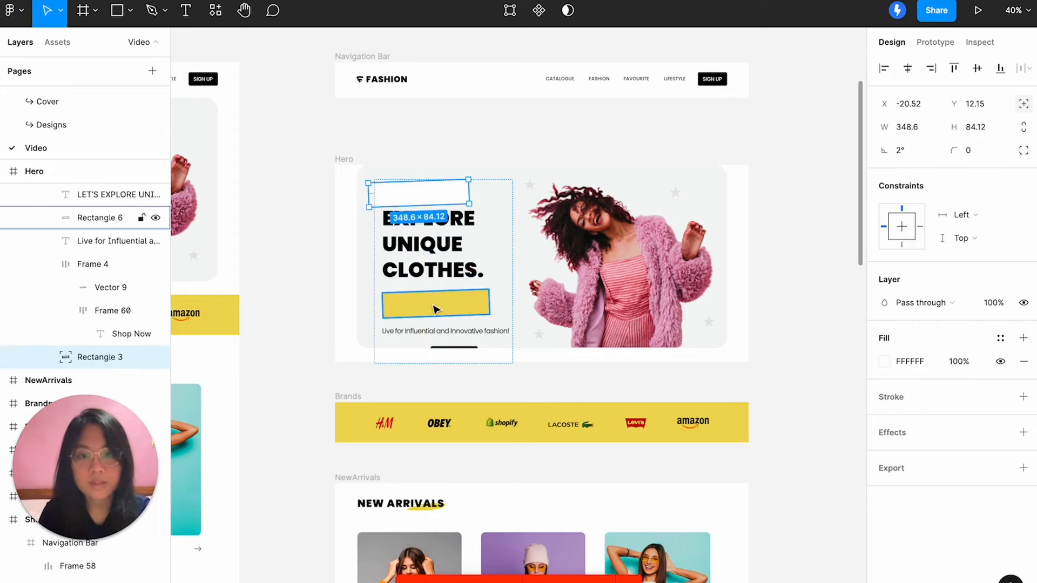
# Give the yellow rectangle absolute position and place it over UNIQUE at about X 7.5, Y 201.
pyautogui.click(100, 217)
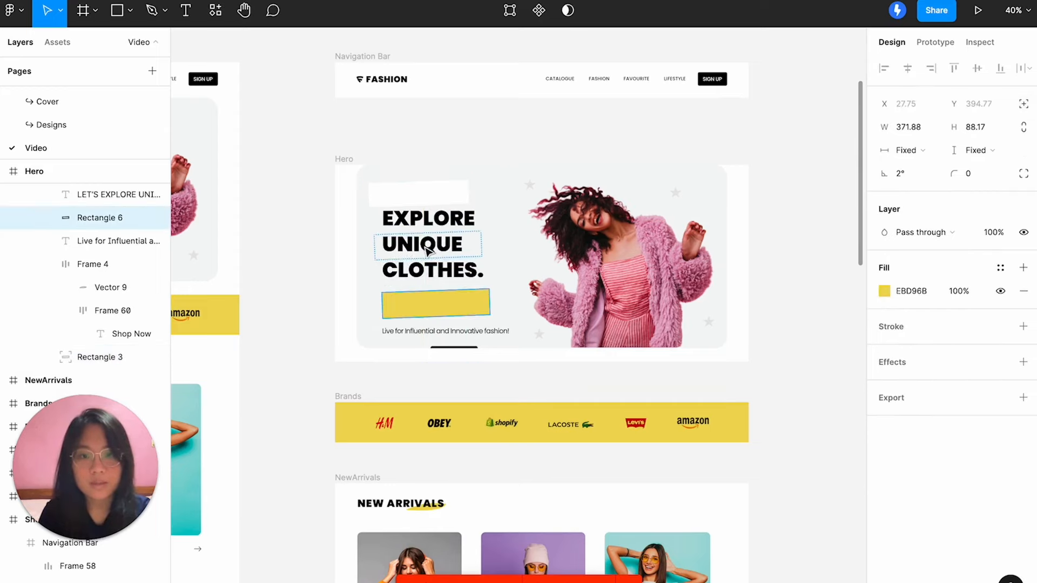
pyautogui.press('Up')
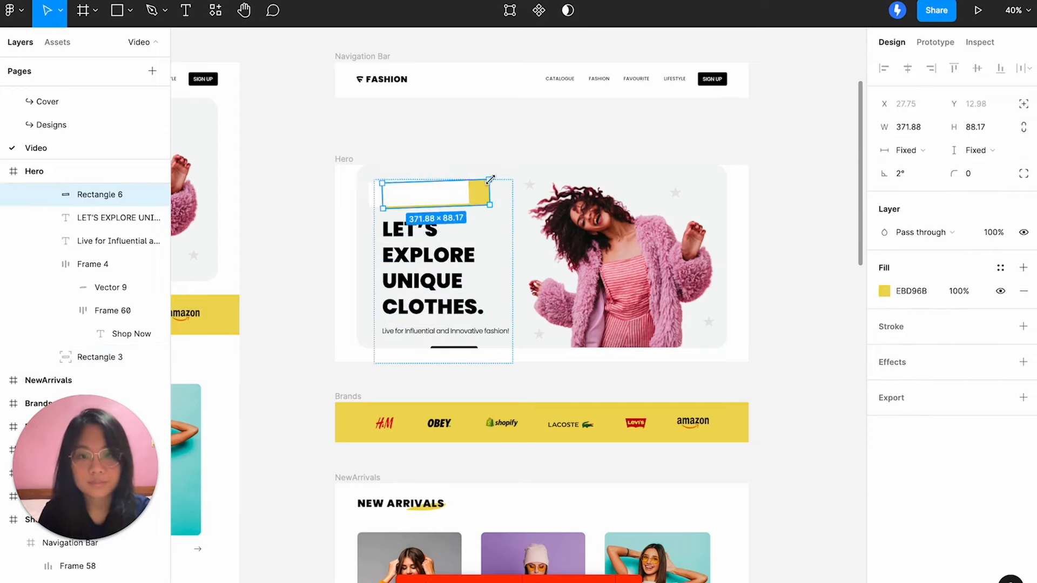
pyautogui.click(1023, 106)
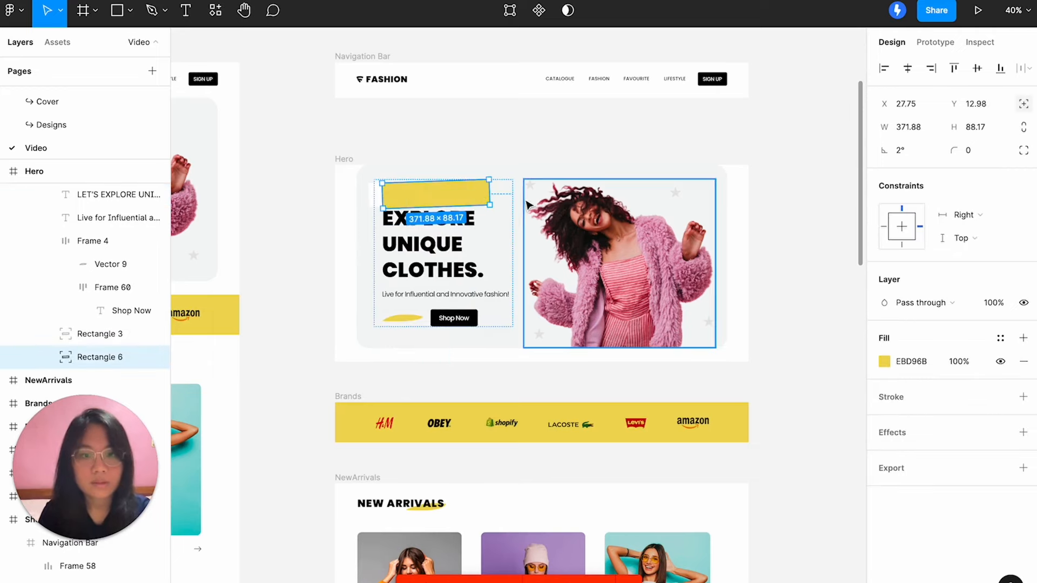
pyautogui.moveTo(462, 206); pyautogui.dragTo(458, 254)
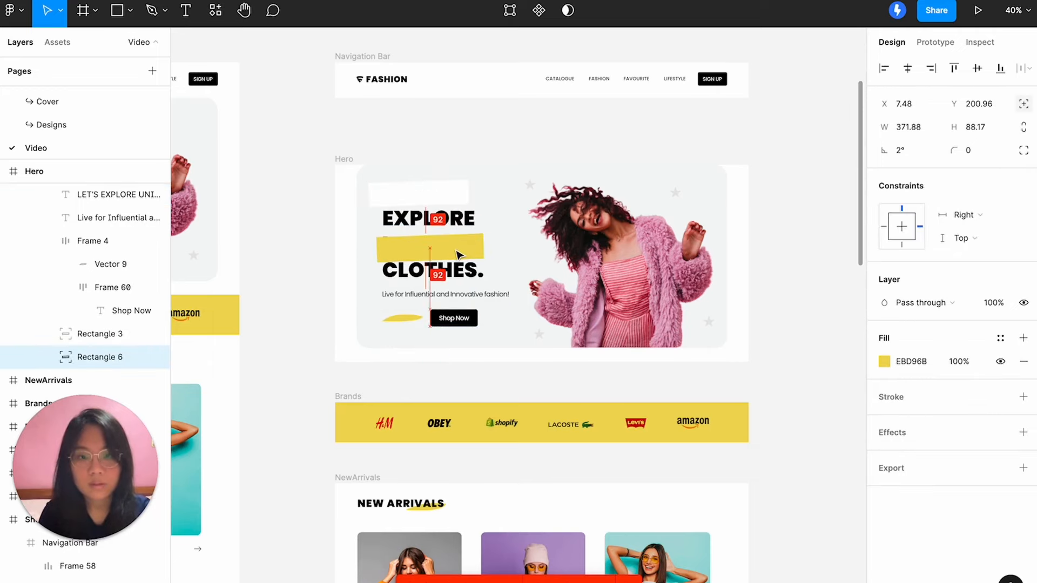
# Send the white and yellow highlight rectangles to the back, behind the heading text.
pyautogui.click(440, 192)
pyautogui.rightClick(444, 174)
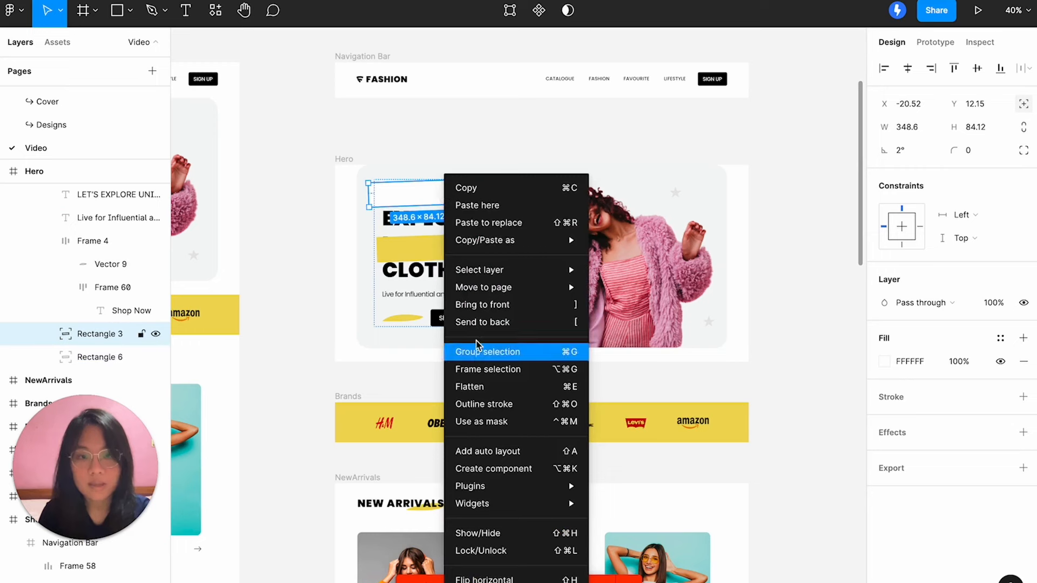
pyautogui.click(478, 322)
pyautogui.rightClick(456, 247)
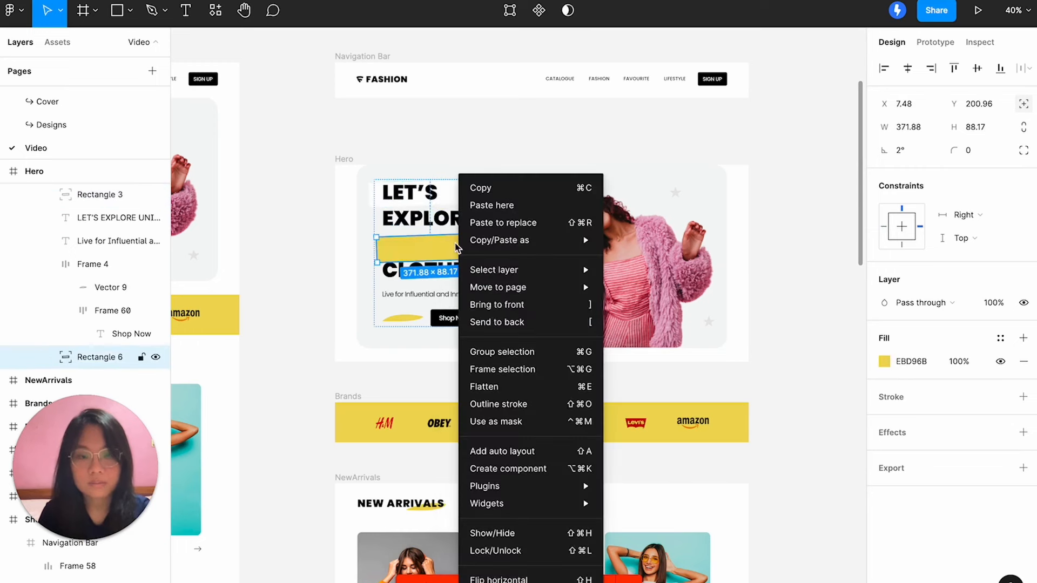
pyautogui.click(492, 322)
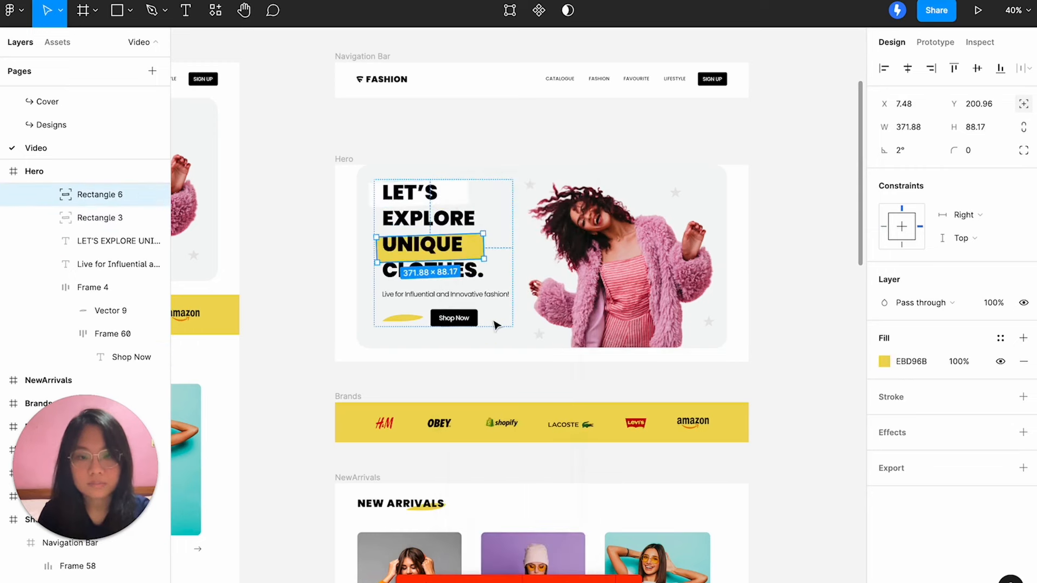
pyautogui.click(483, 155)
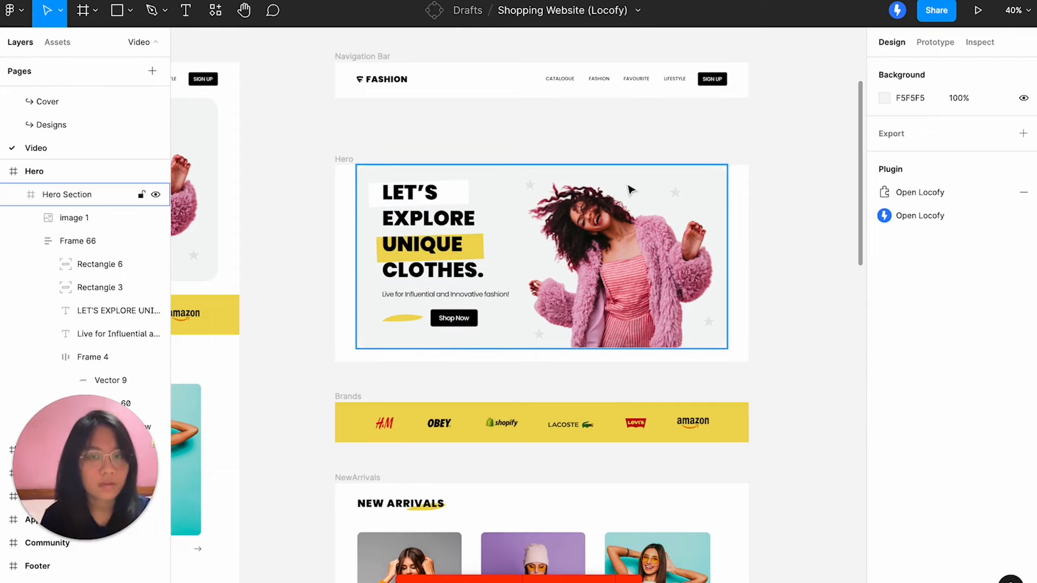
# Apply auto layout to the Hero Section frame with individual paddings and set its top padding to 50.99.
pyautogui.click(514, 178)
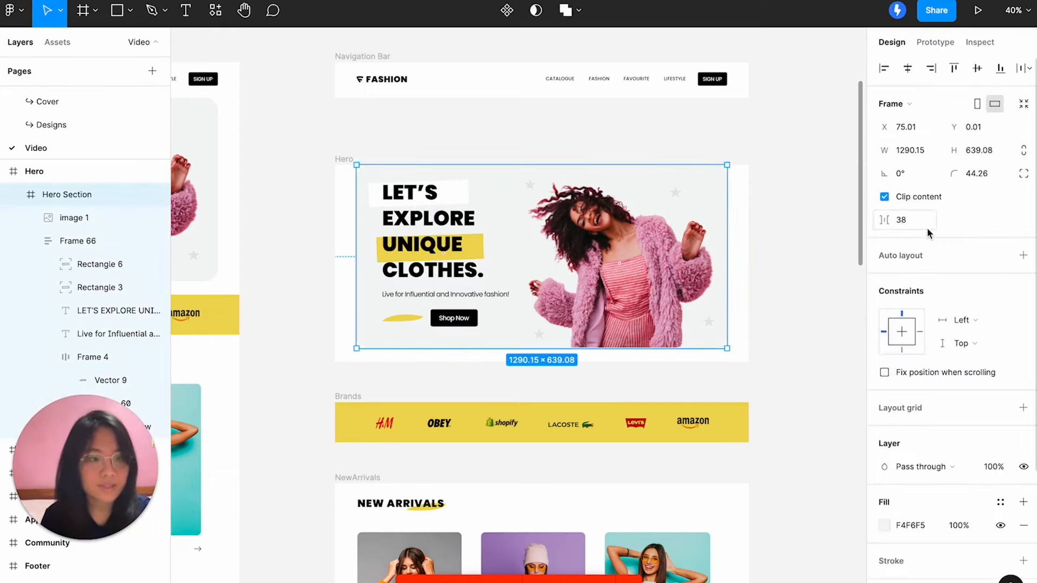
pyautogui.click(1024, 256)
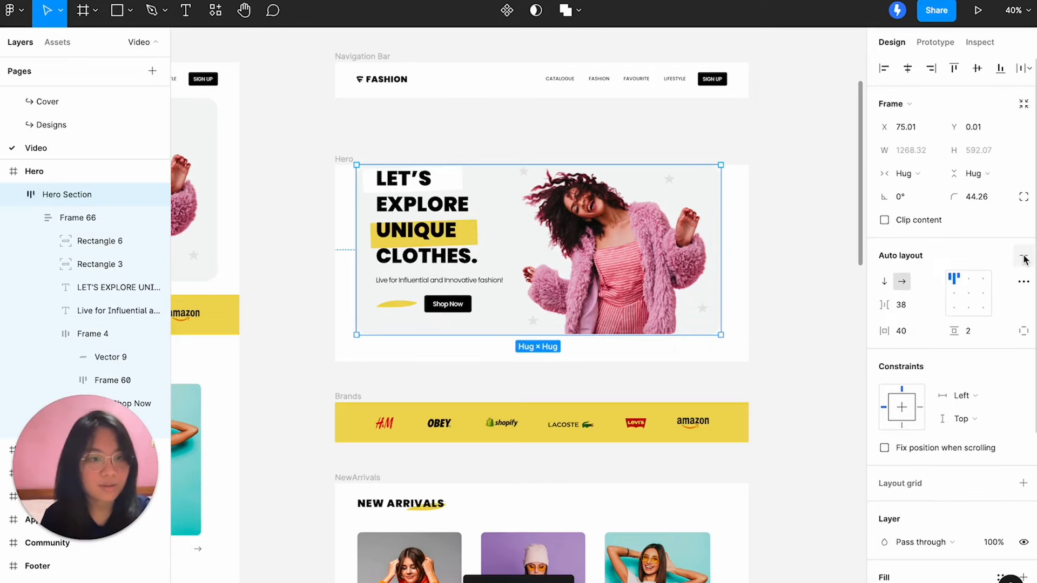
pyautogui.click(1024, 331)
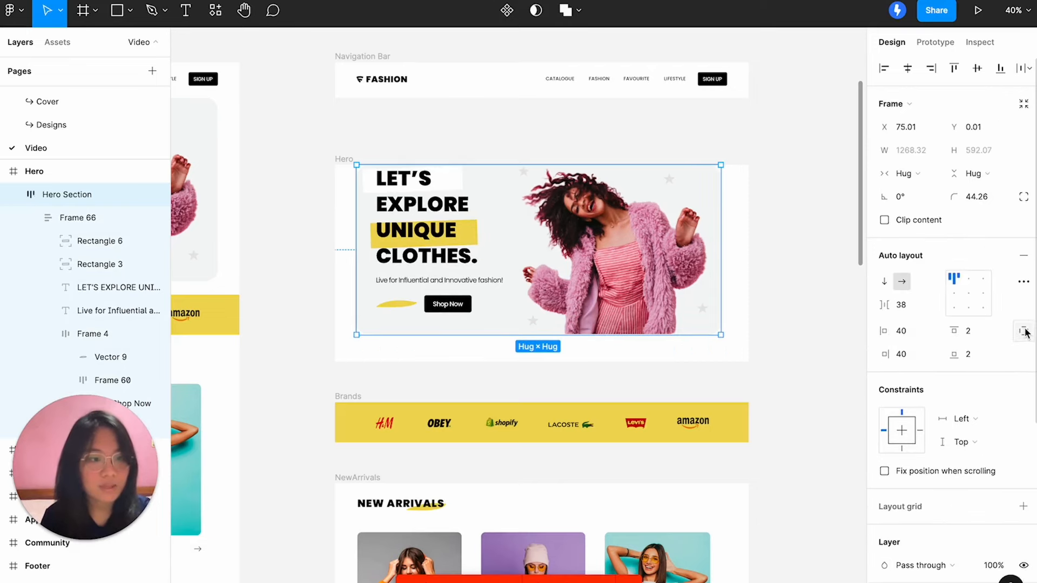
pyautogui.click(971, 340)
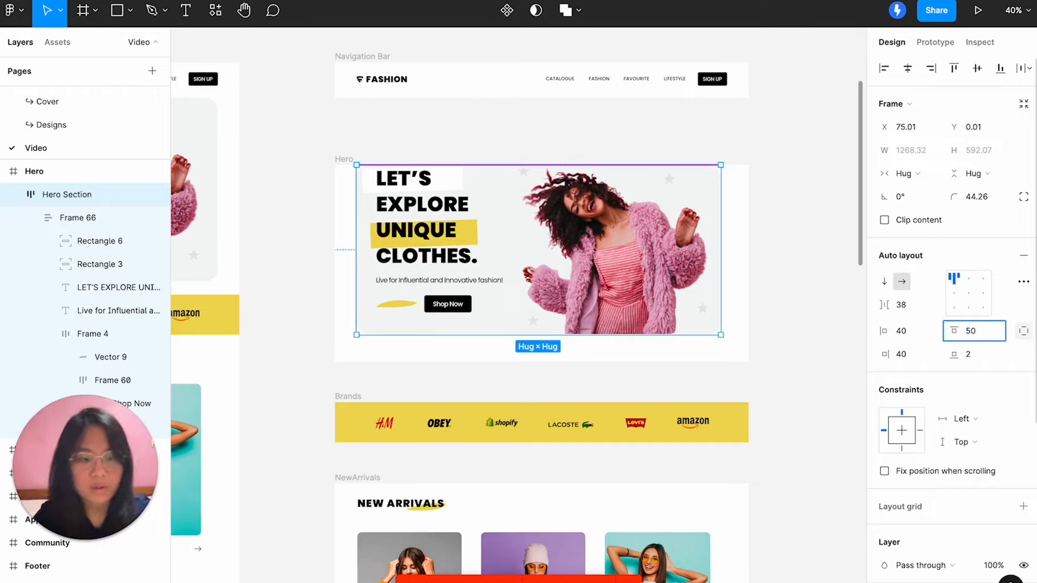
pyautogui.write('50.99')
pyautogui.press('Return')
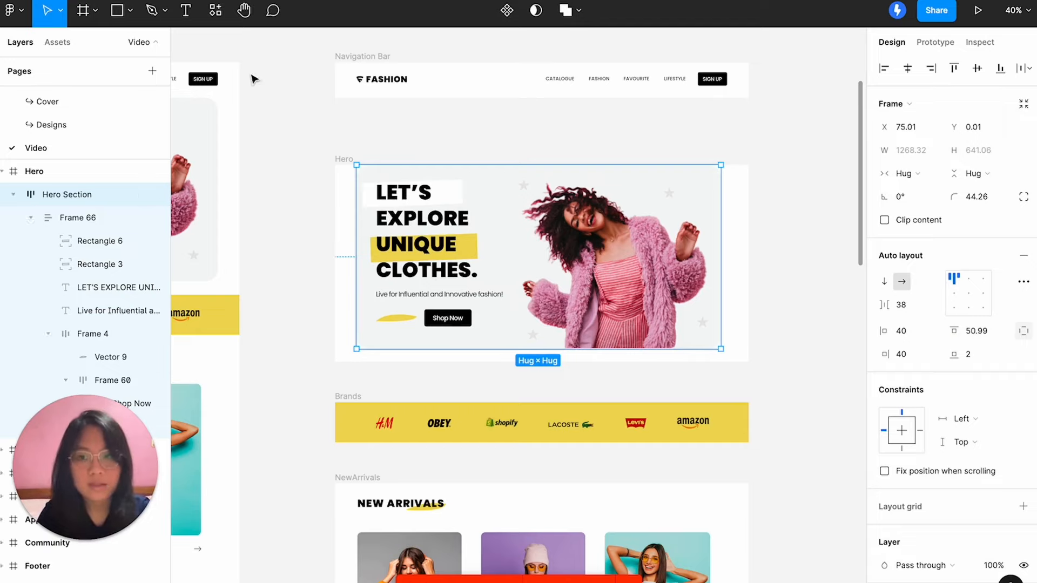
# Open the Locofy plugin and check the Hero Section container's size, padding and direction styling at the 1200 breakpoint.
pyautogui.rightClick(795, 282)
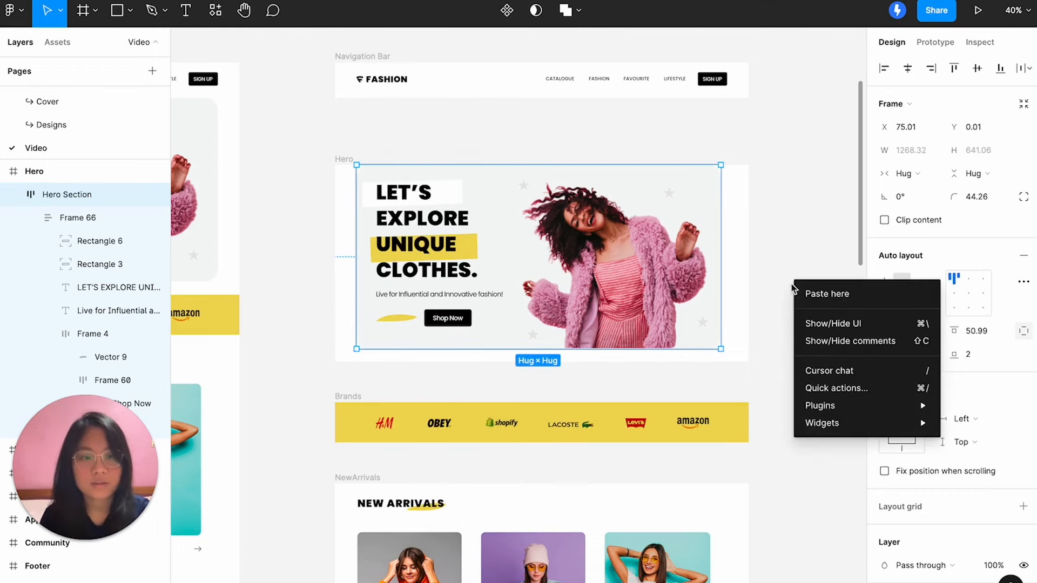
pyautogui.moveTo(820, 407)
pyautogui.click(776, 425)
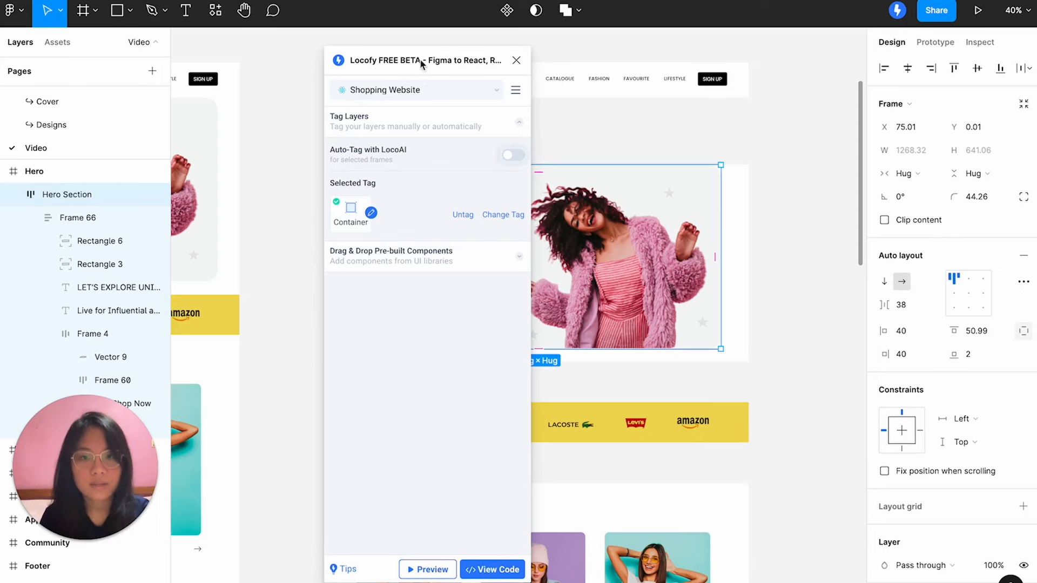
pyautogui.moveTo(422, 63); pyautogui.dragTo(307, 63)
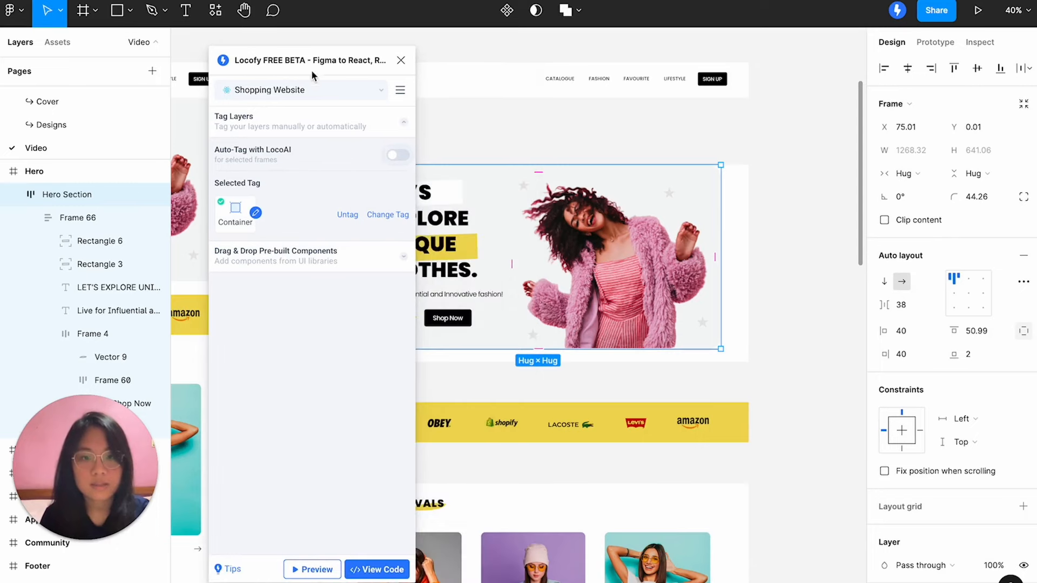
pyautogui.click(236, 208)
pyautogui.click(301, 141)
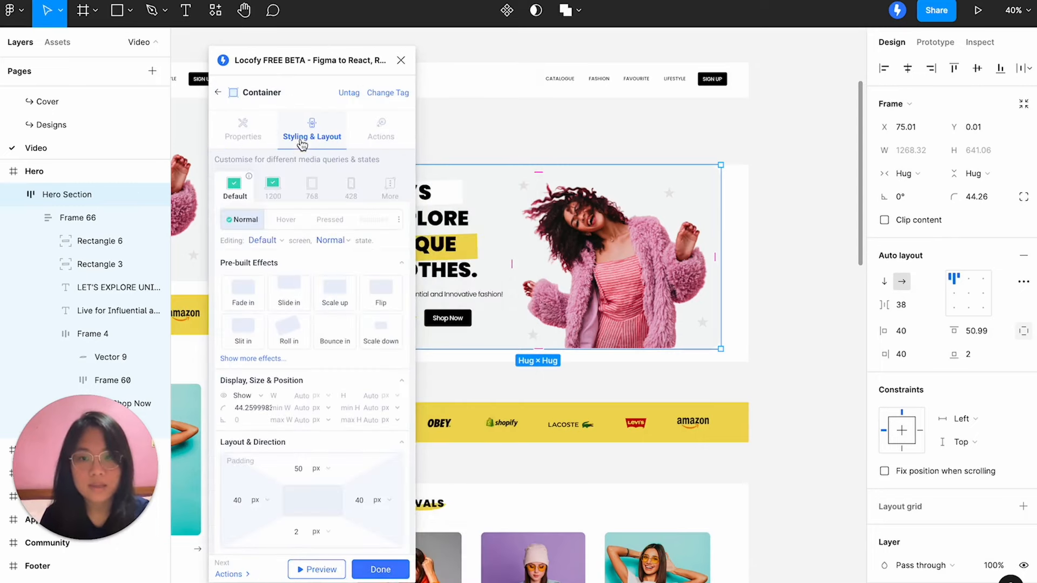
pyautogui.click(273, 185)
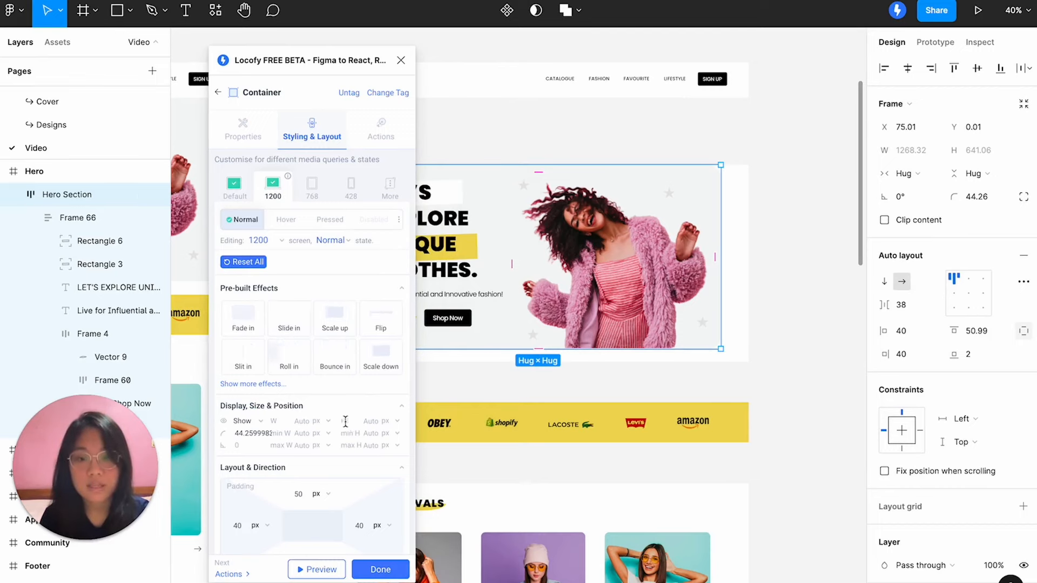
pyautogui.scroll(-2, 271, 406)
pyautogui.scroll(-2, 271, 406)
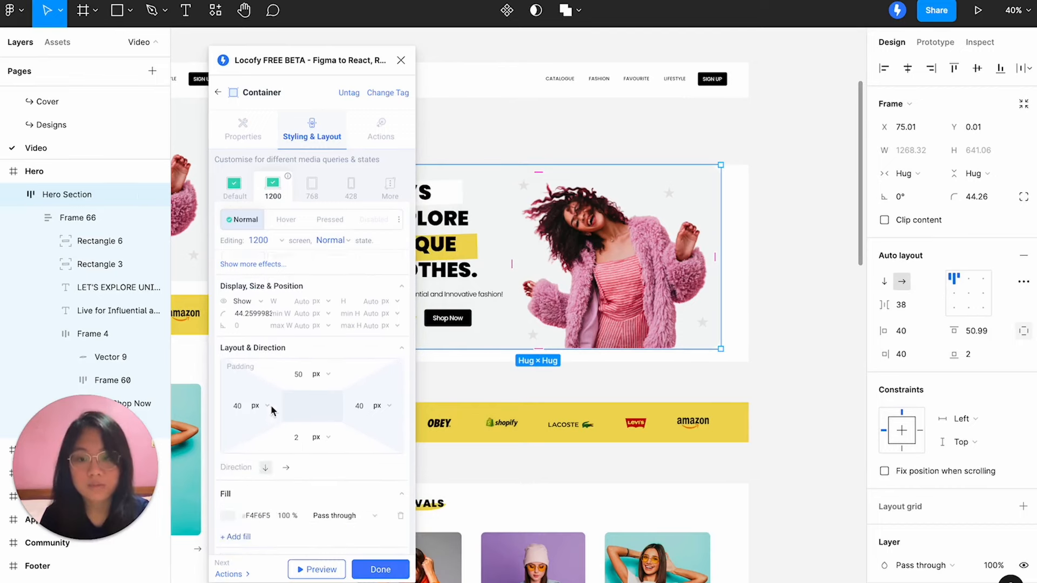
pyautogui.click(380, 569)
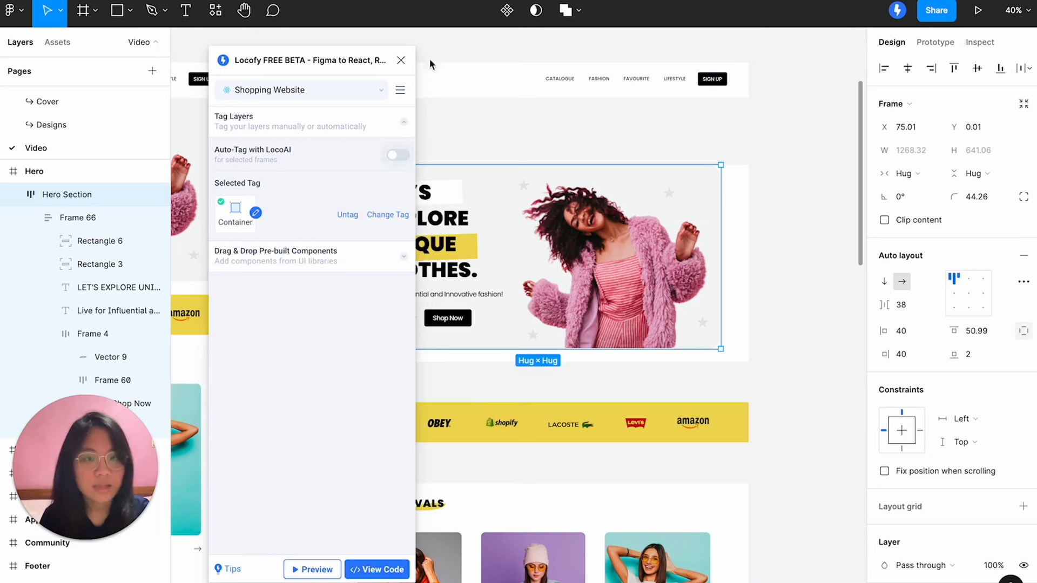
# Center-align the Hero Section's auto layout contents and tag the photo of the woman as an Image in Locofy.
pyautogui.moveTo(270, 69); pyautogui.dragTo(306, 62)
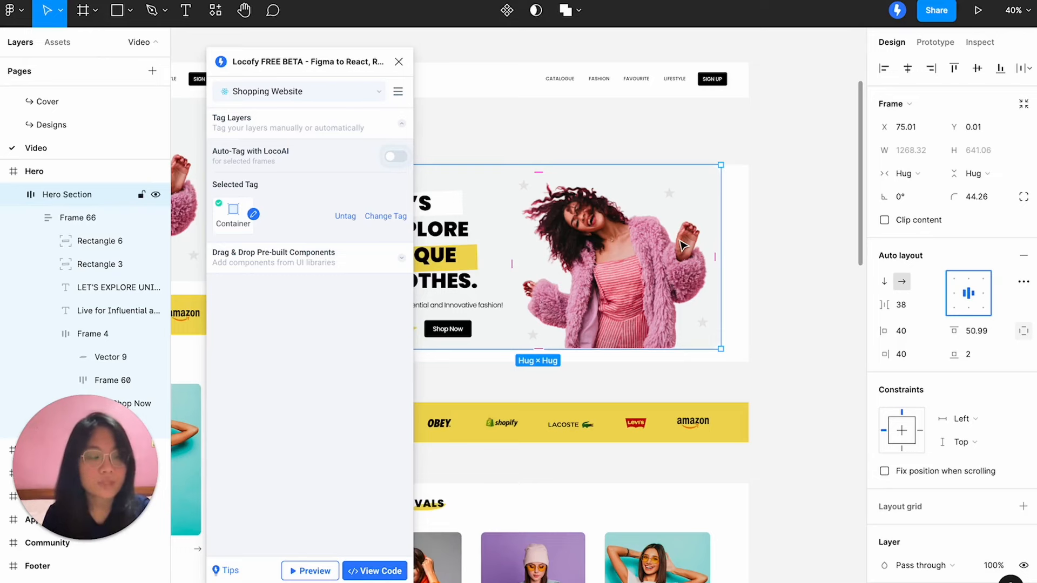
pyautogui.hscroll(-2, 683, 246)
pyautogui.scroll(1, 683, 245)
pyautogui.click(647, 251)
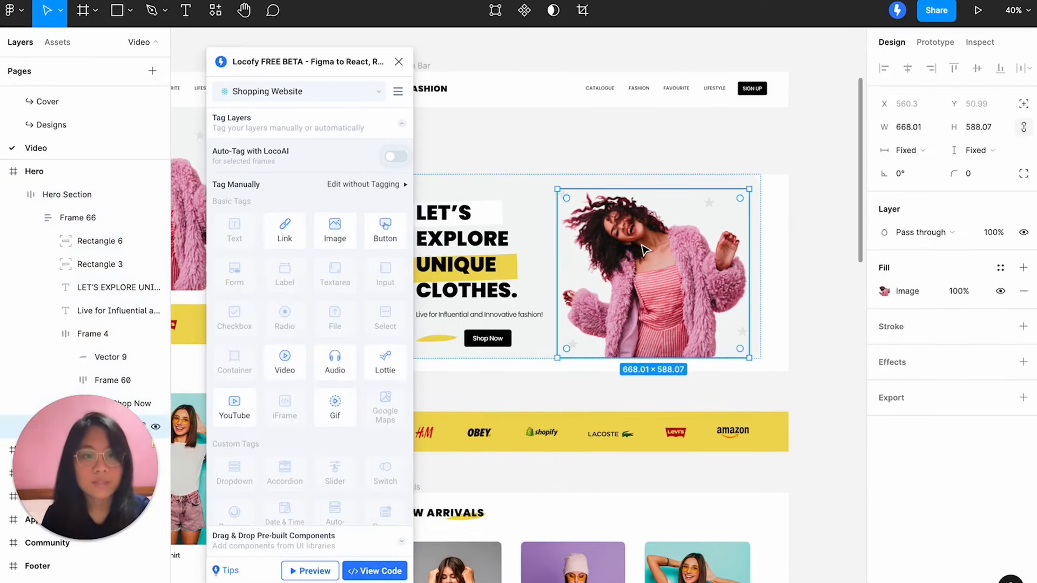
pyautogui.click(343, 235)
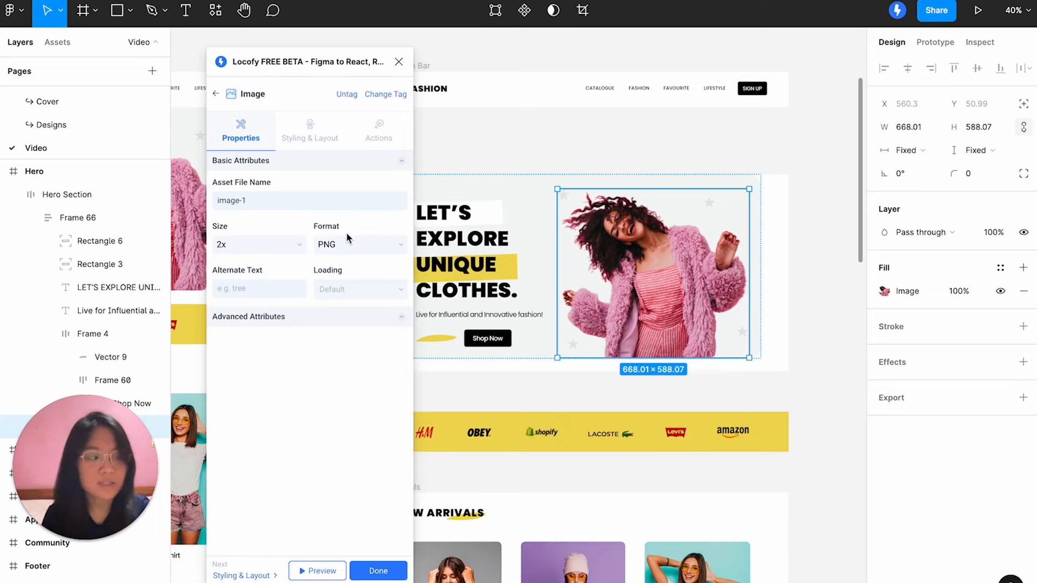
# Set the hero image's maximum width to 50% in its default styling.
pyautogui.click(309, 135)
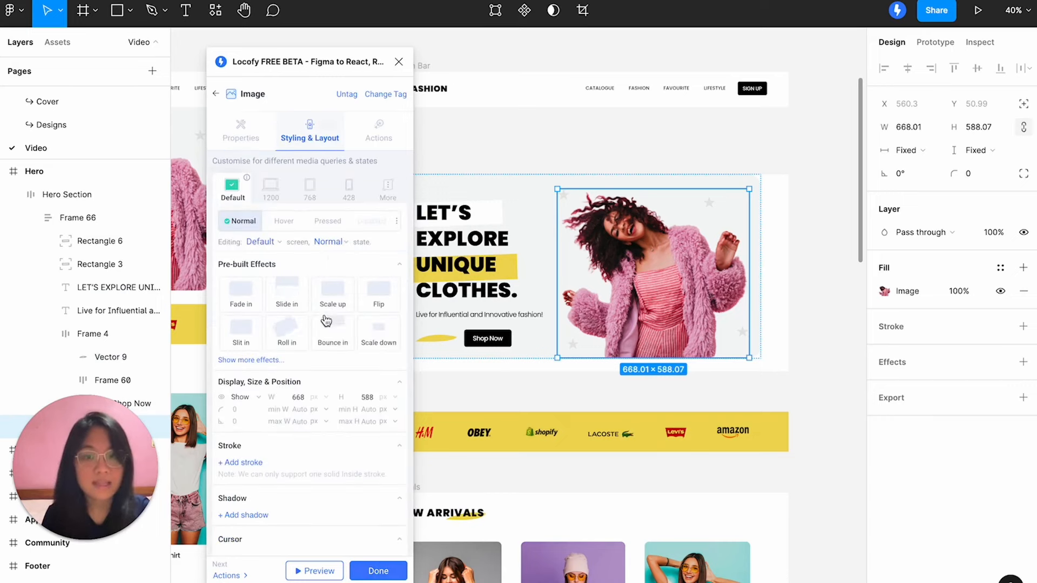
pyautogui.scroll(-1, 326, 321)
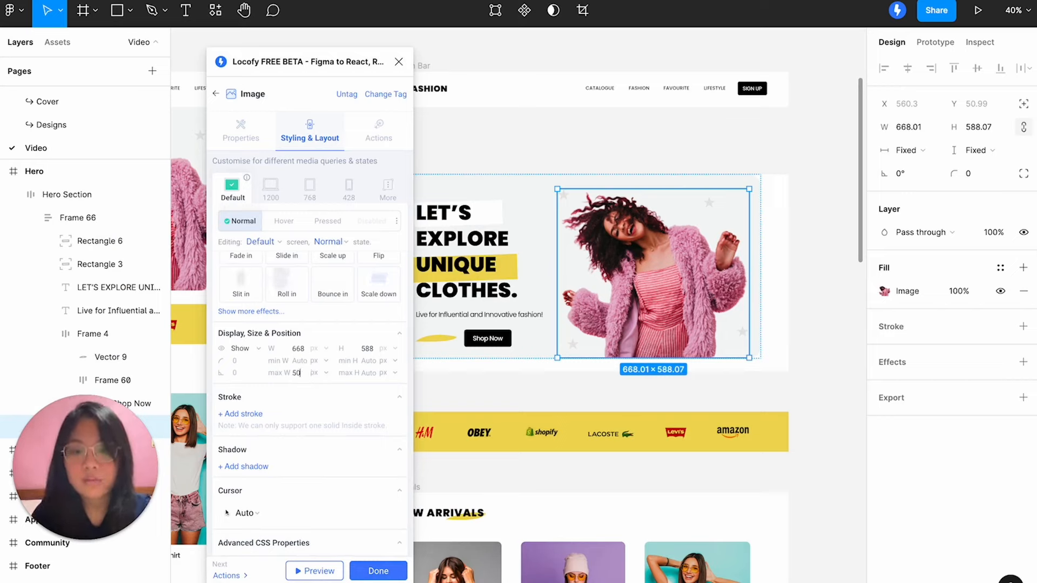
pyautogui.click(323, 377)
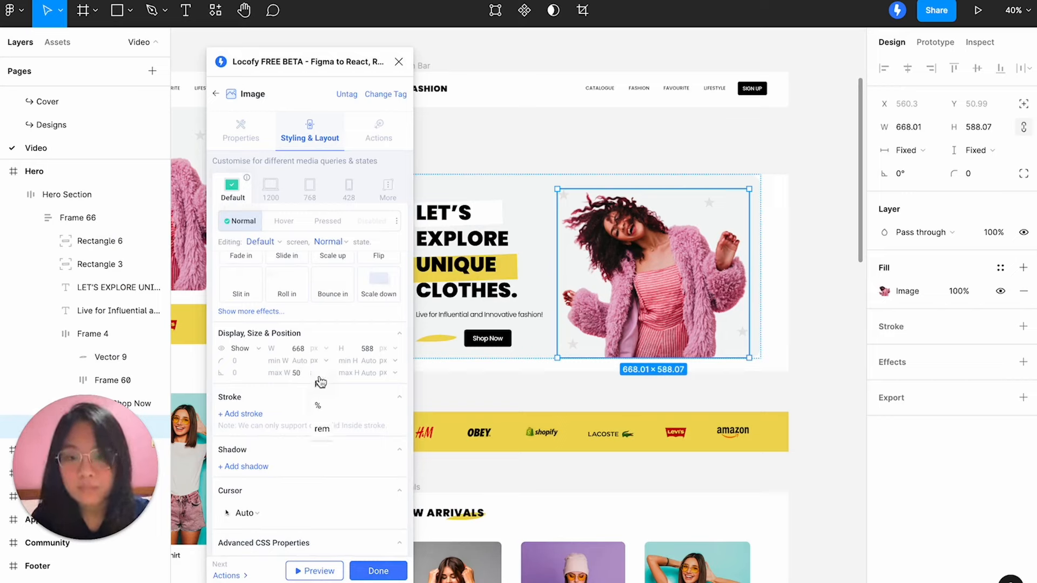
pyautogui.click(325, 414)
pyautogui.scroll(-1, 324, 421)
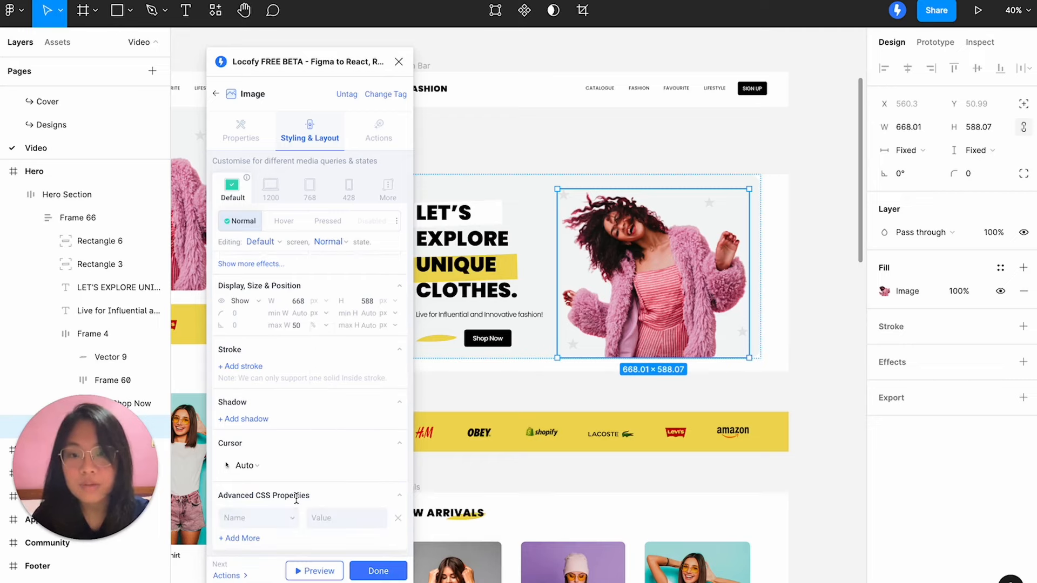
# Add an advanced CSS property to the hero image with height set to auto and save the tag.
pyautogui.click(271, 517)
pyautogui.write('height')
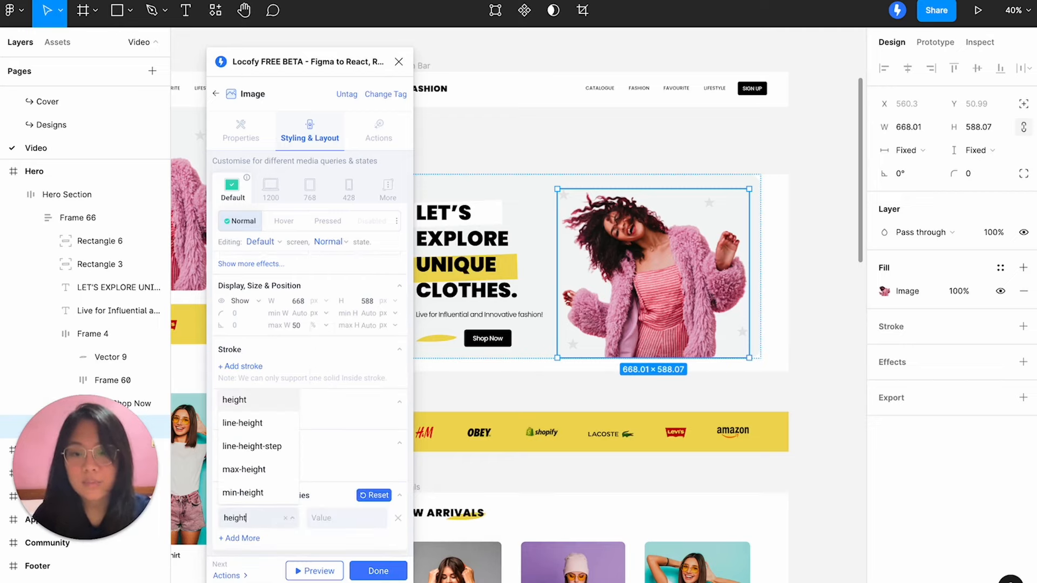
pyautogui.press('Return')
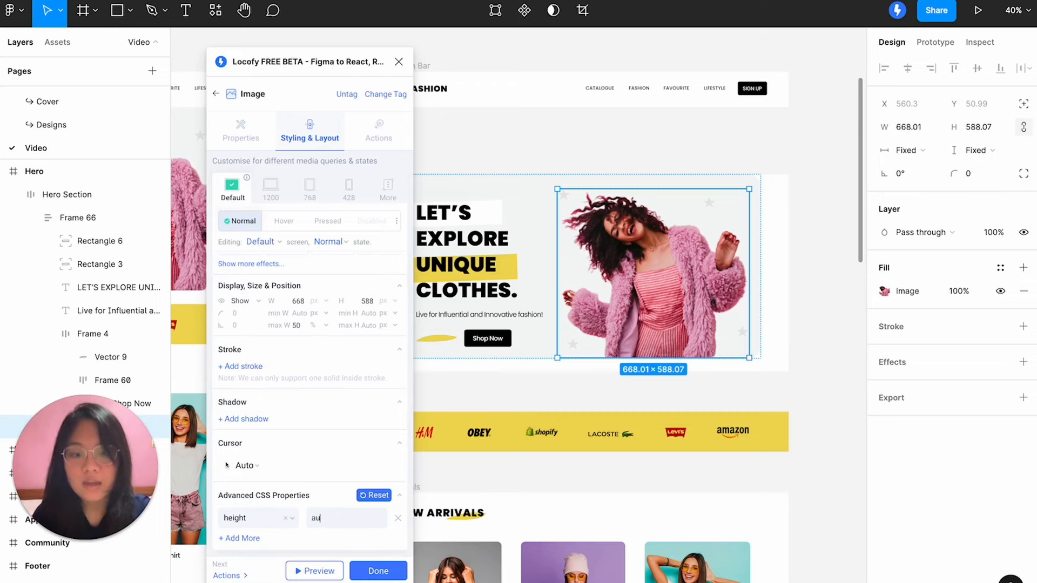
pyautogui.click(379, 571)
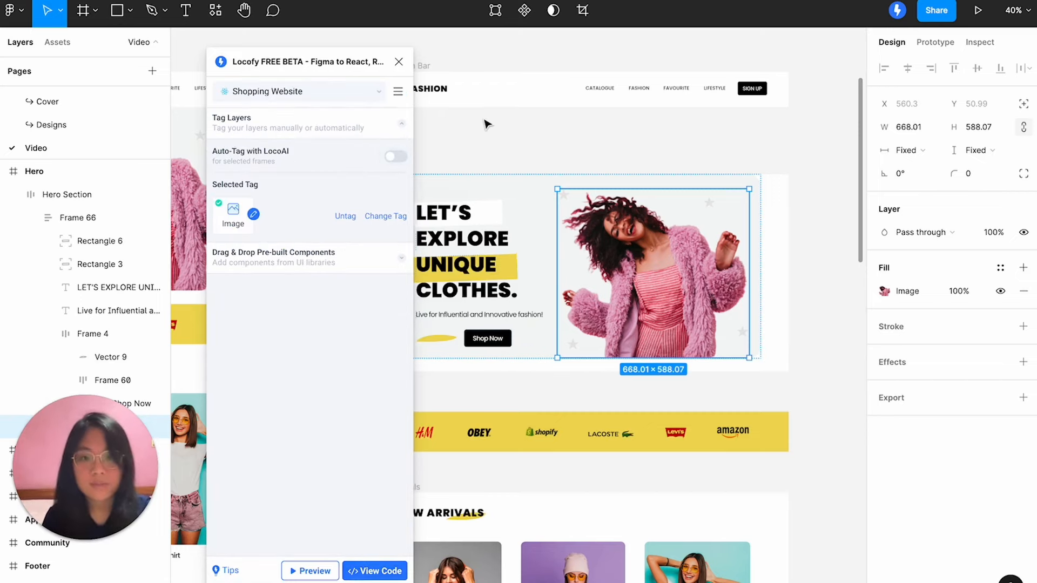
# Preview the Hero frame in Locofy's responsive view and close the preview.
pyautogui.hscroll(-3, 484, 120)
pyautogui.click(464, 172)
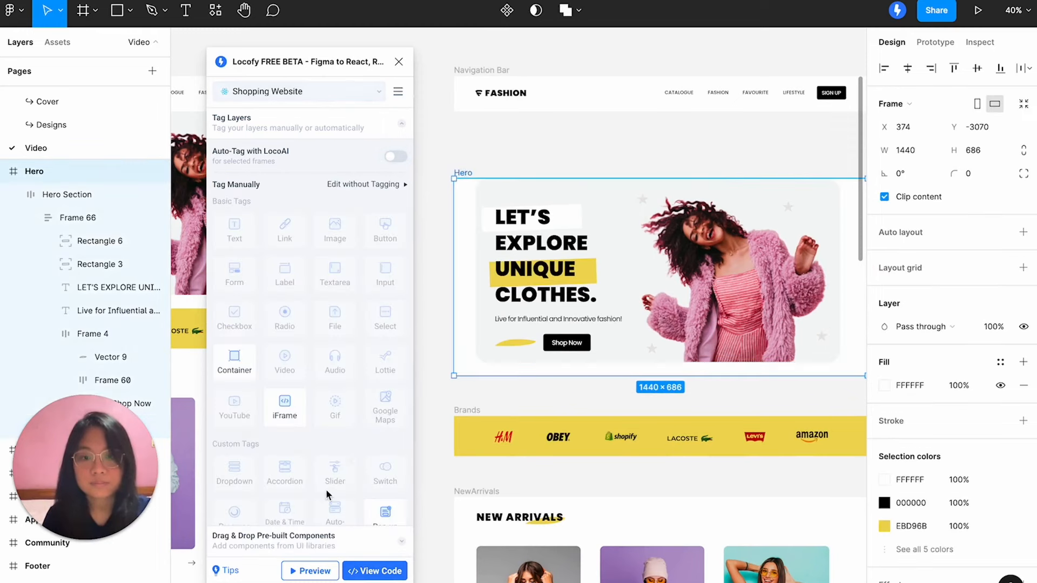
pyautogui.click(311, 571)
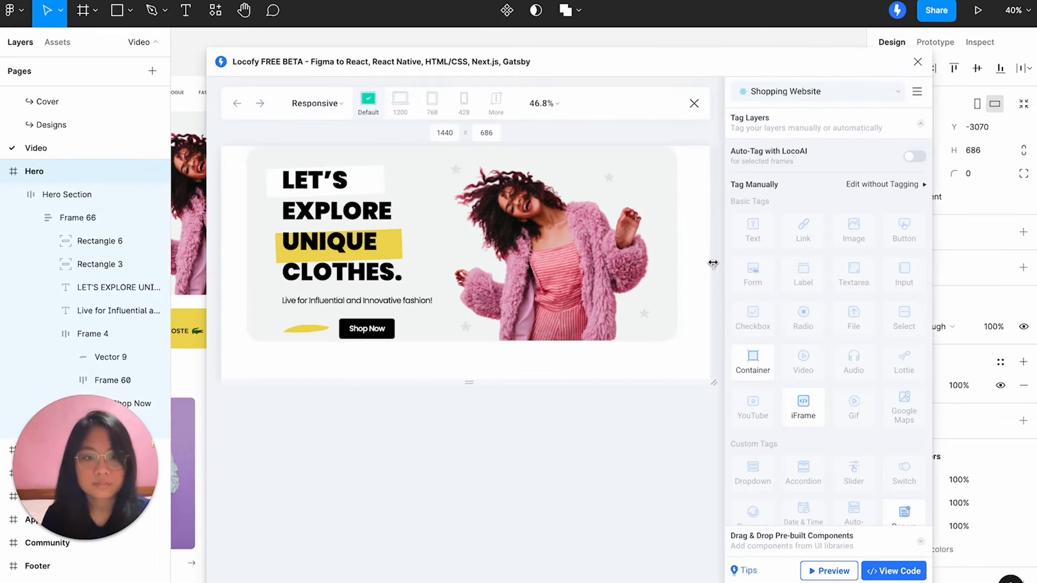
pyautogui.moveTo(713, 261); pyautogui.dragTo(714, 239)
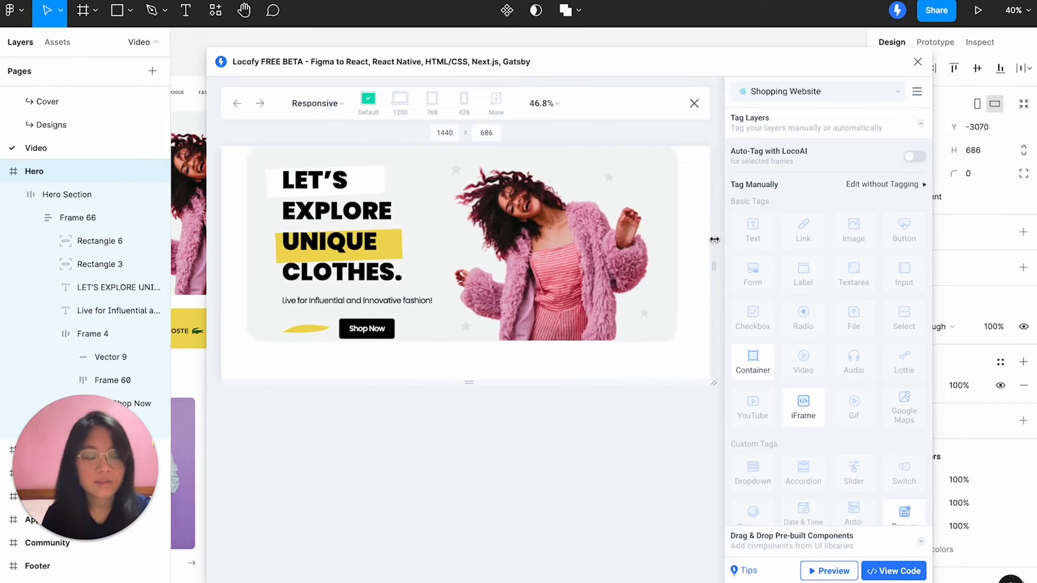
pyautogui.click(694, 103)
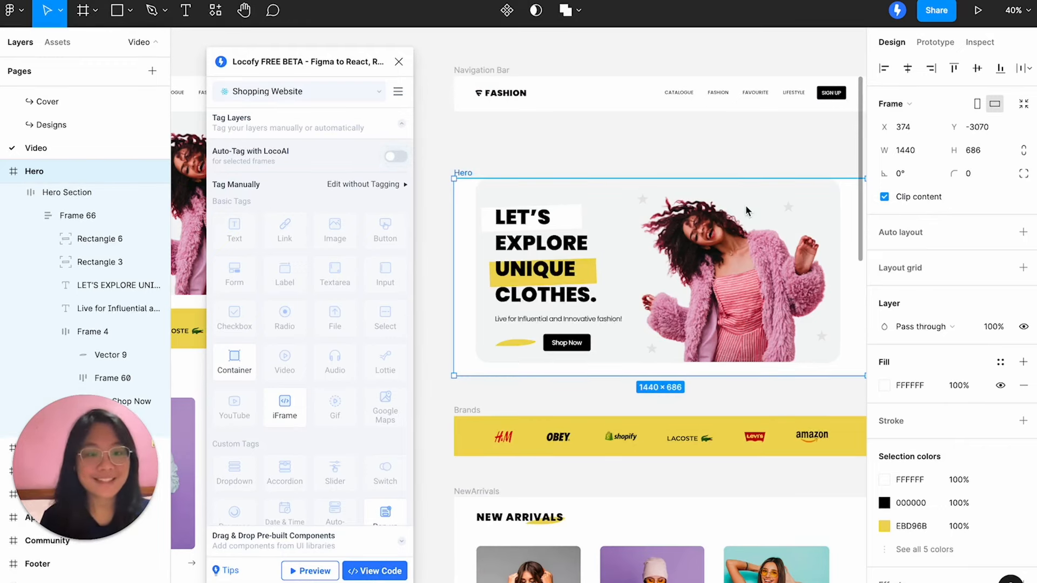
# Apply auto layout to the NewArrivals frame.
pyautogui.scroll(-7, 746, 211)
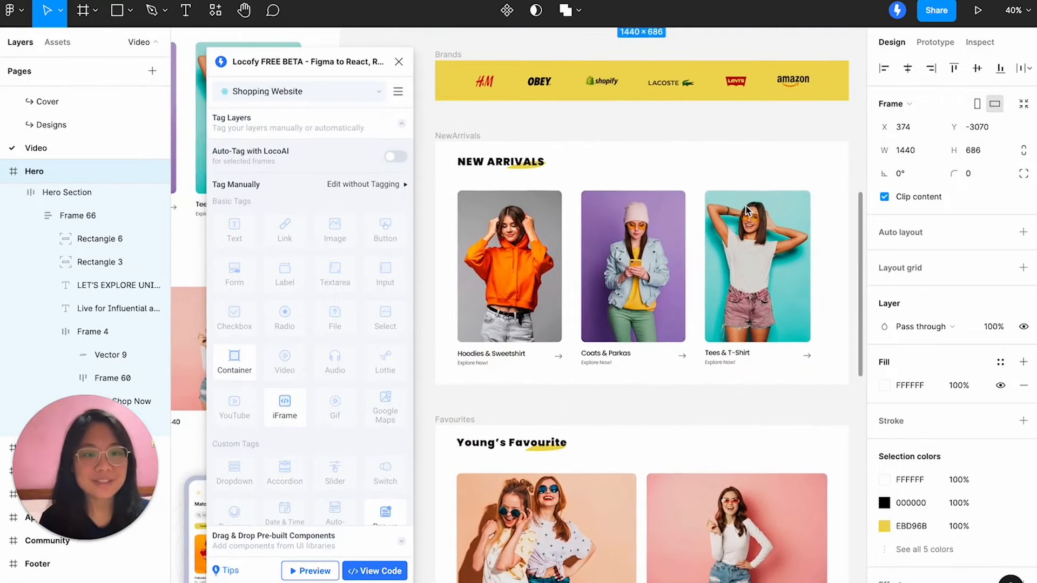
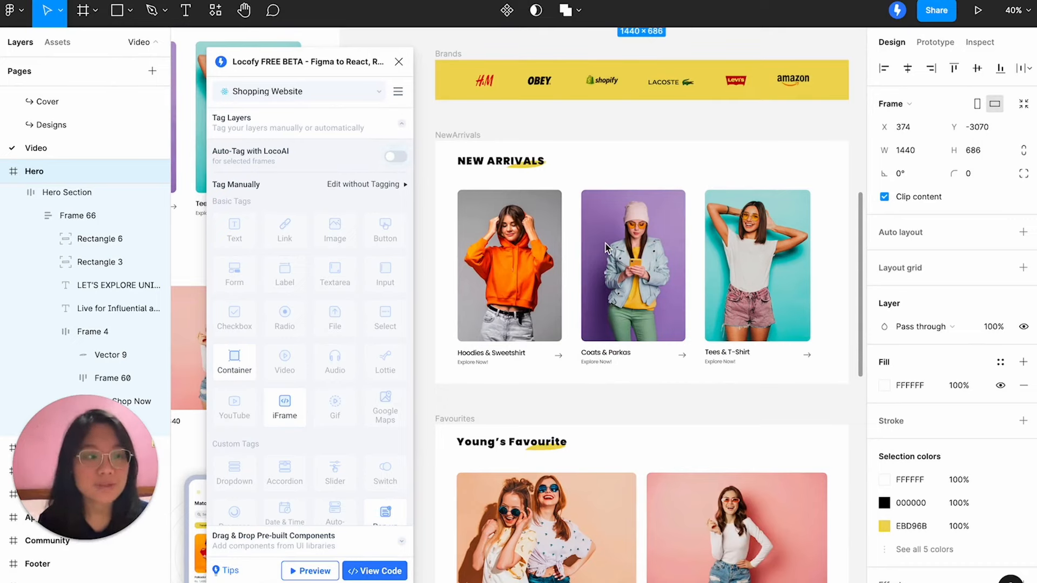
pyautogui.click(462, 140)
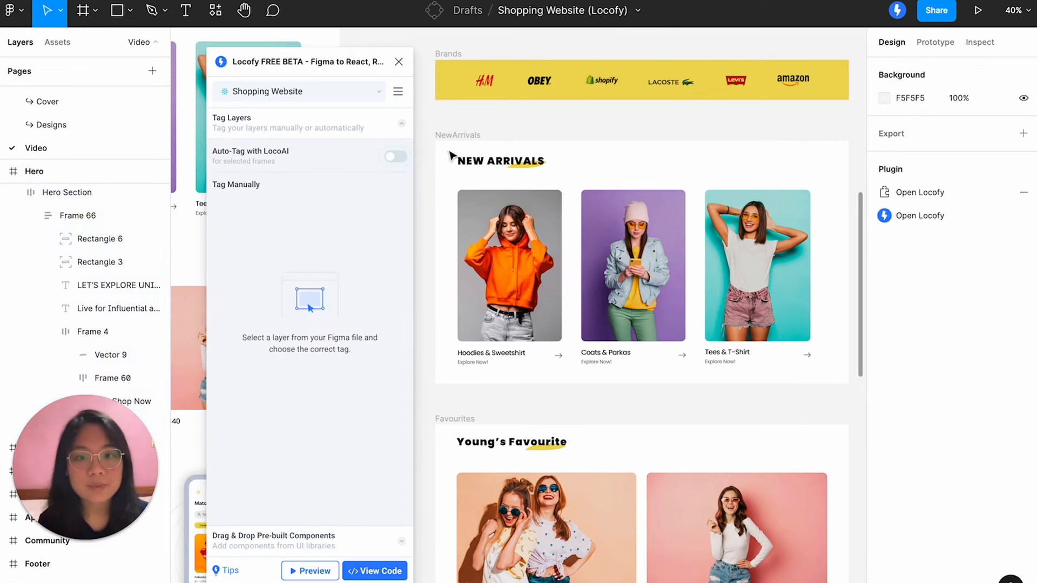
pyautogui.click(449, 136)
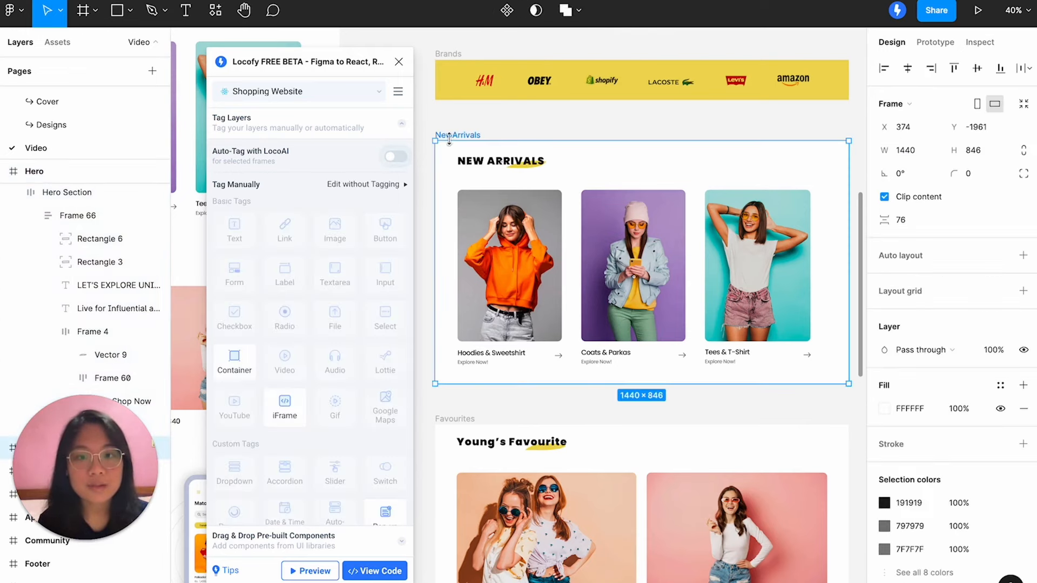
pyautogui.click(1023, 255)
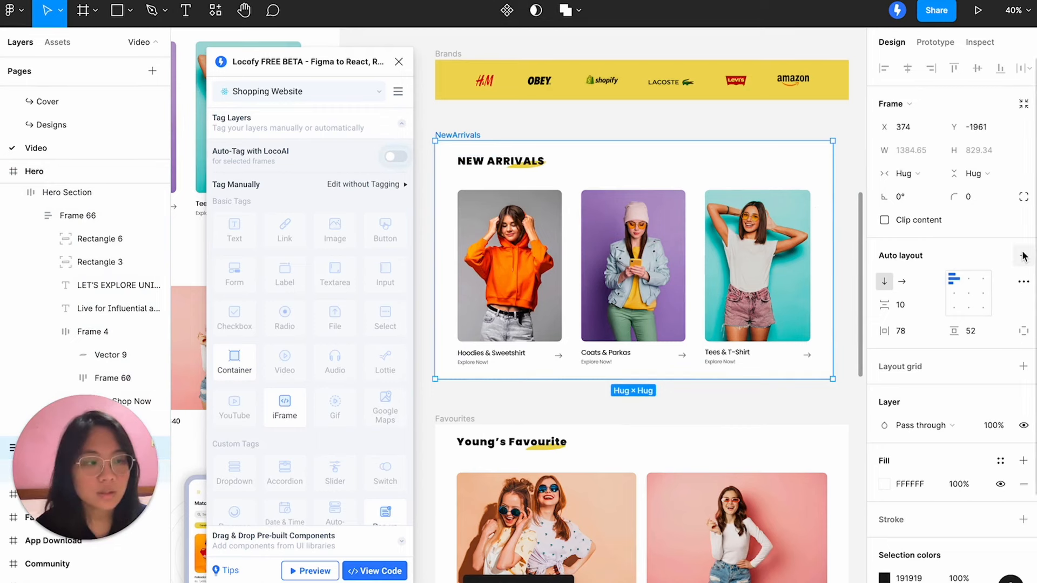
# Set individual padding on the NewArrivals frame, with 133.75 on the right and 69.05 at the bottom.
pyautogui.click(1023, 331)
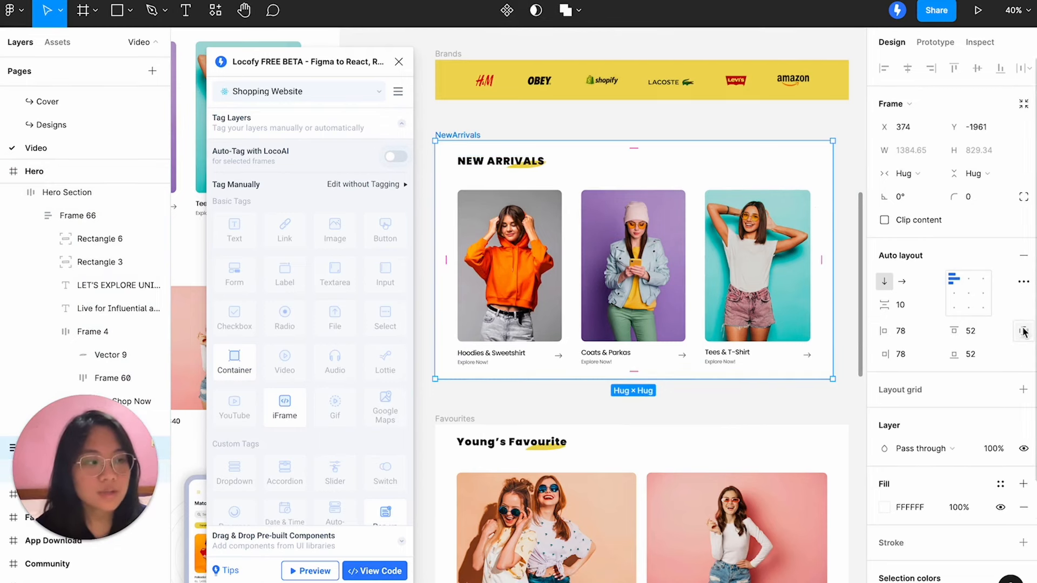
pyautogui.click(907, 356)
pyautogui.write('1')
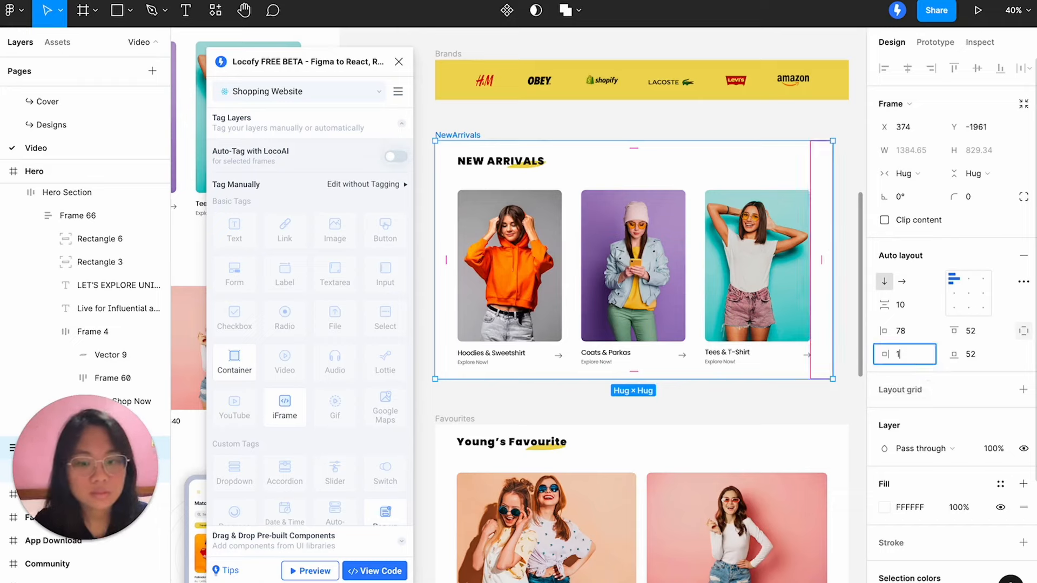
pyautogui.write('33.75')
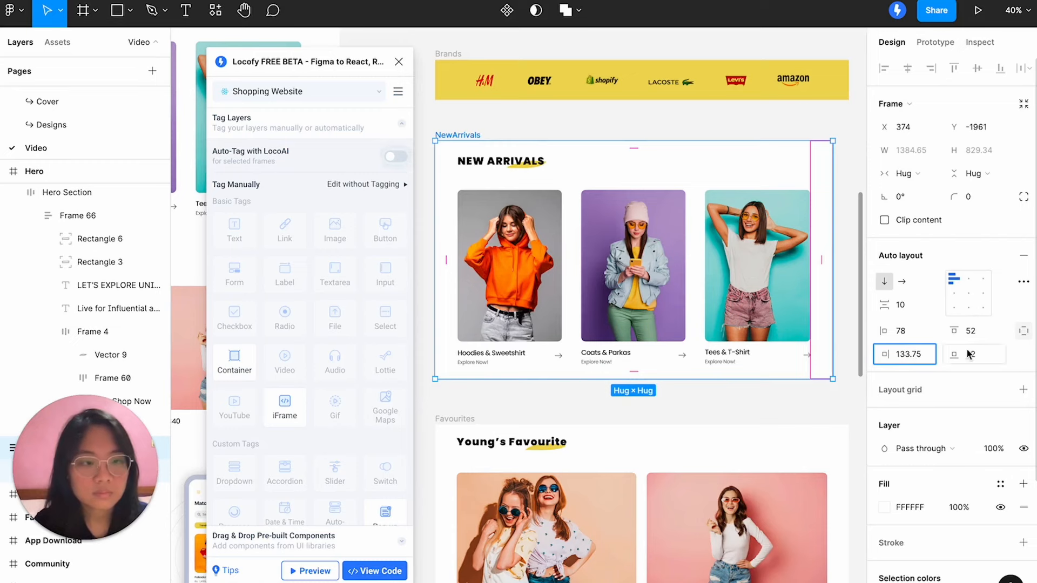
pyautogui.press('Return')
pyautogui.click(976, 355)
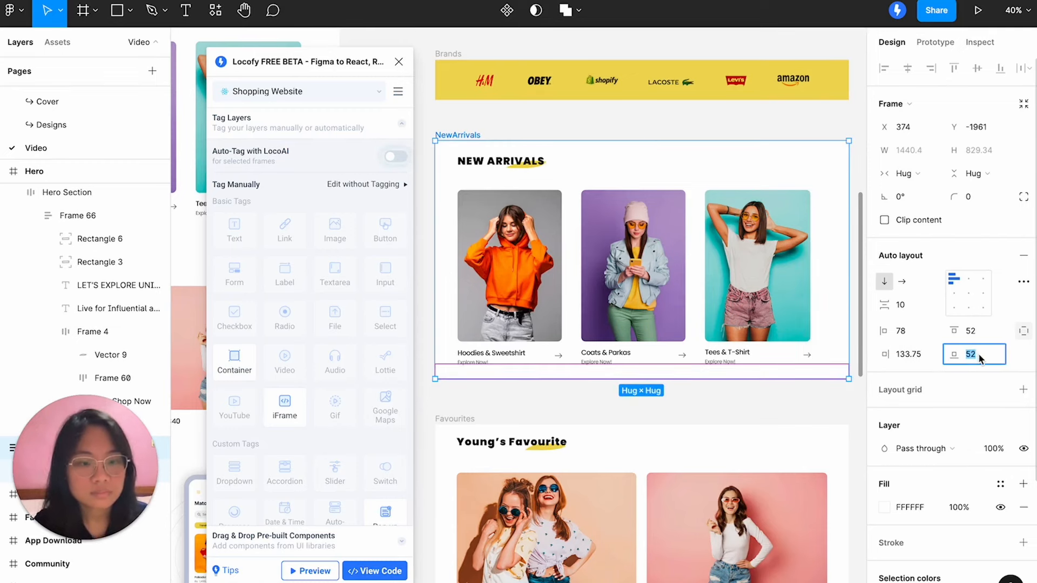
pyautogui.write('69.0')
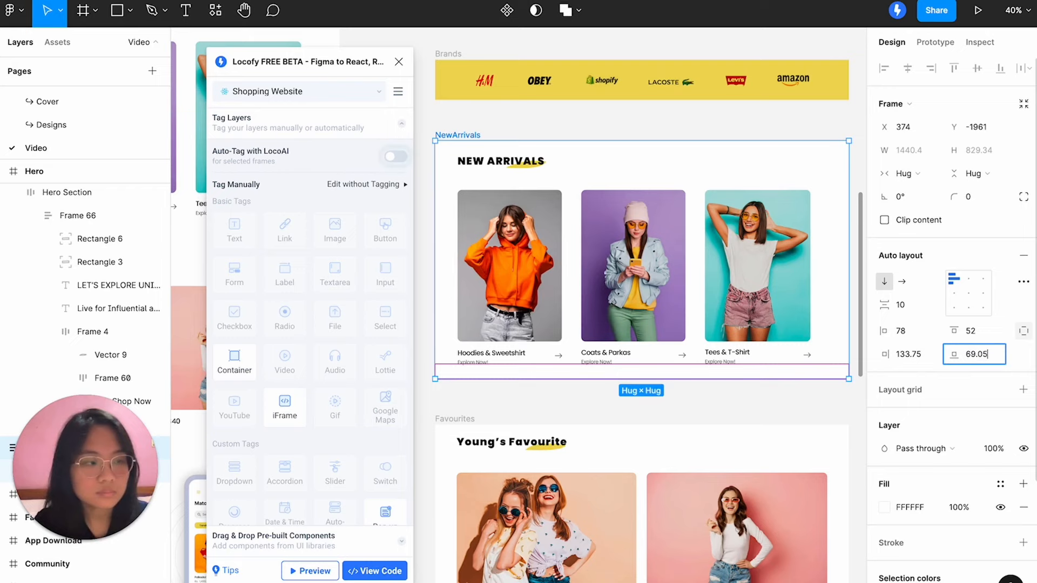
pyautogui.press('Return')
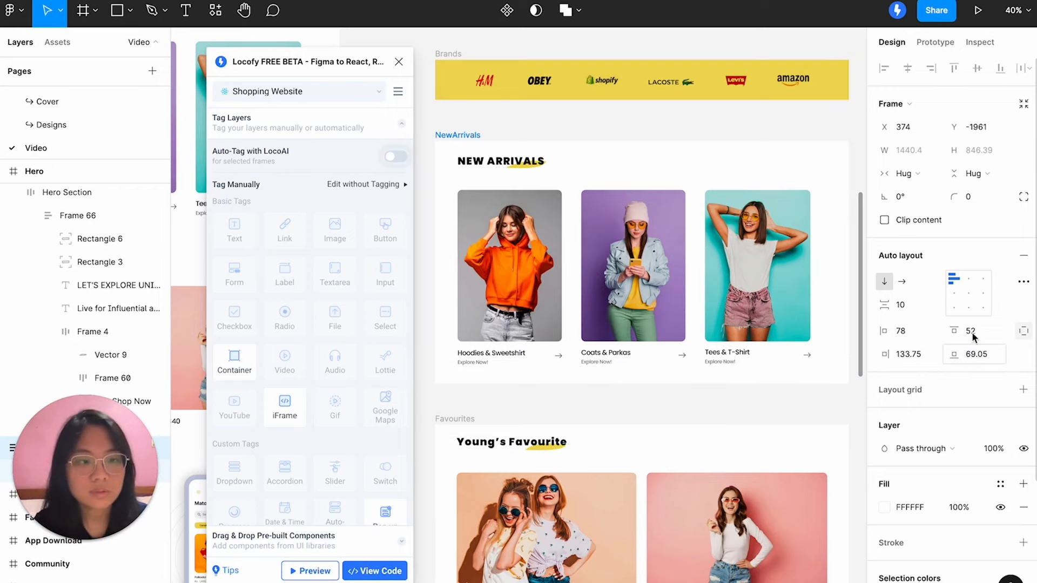
# Change the NewArrivals frame's width and height resizing from hug contents to fixed.
pyautogui.click(908, 174)
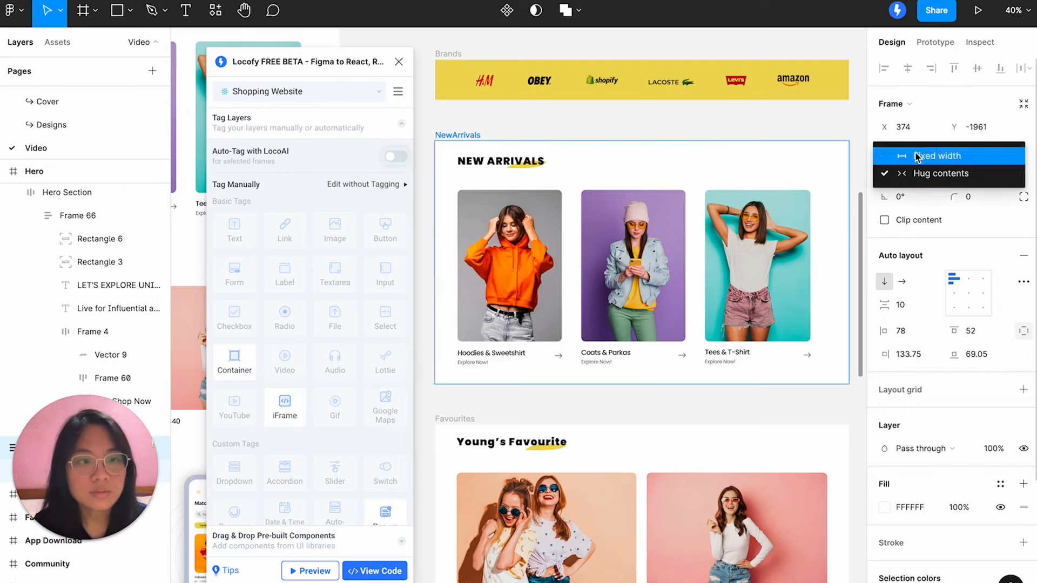
pyautogui.click(917, 156)
pyautogui.click(972, 173)
pyautogui.click(956, 156)
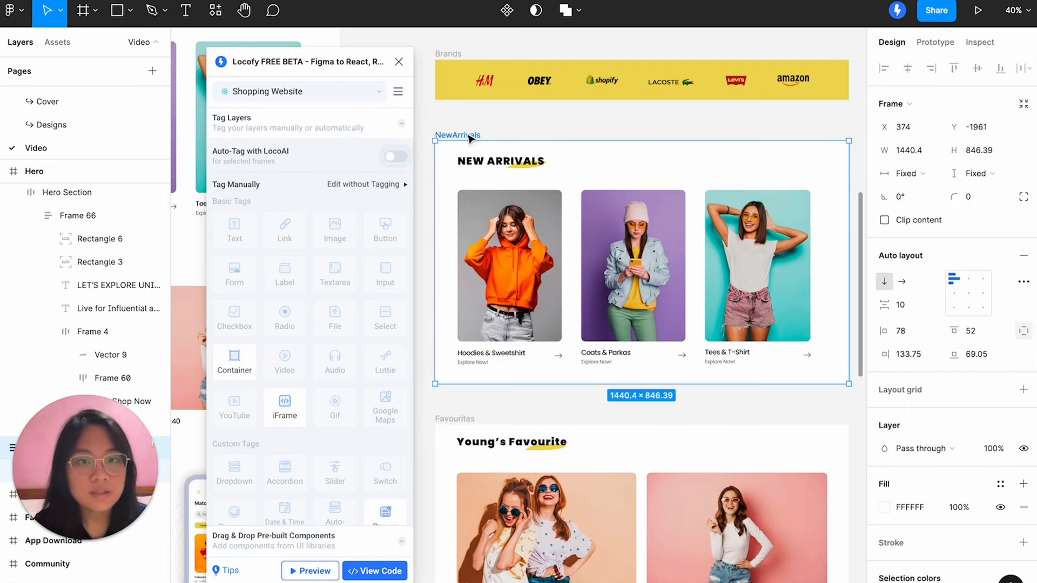
# Apply auto layout to the group inside NewArrivals and set its product card row's width to fill container.
pyautogui.click(521, 174)
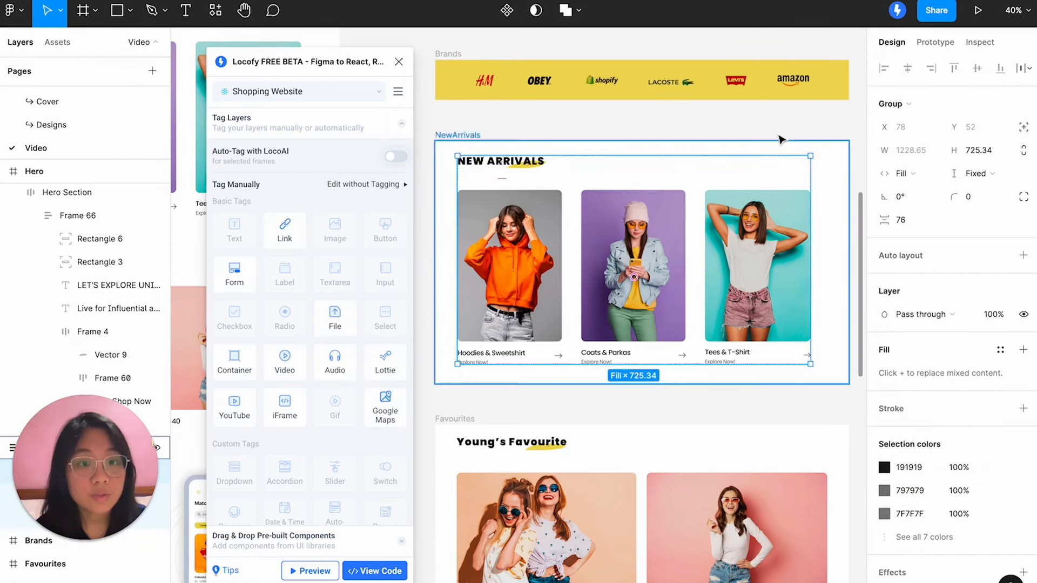
pyautogui.click(1023, 256)
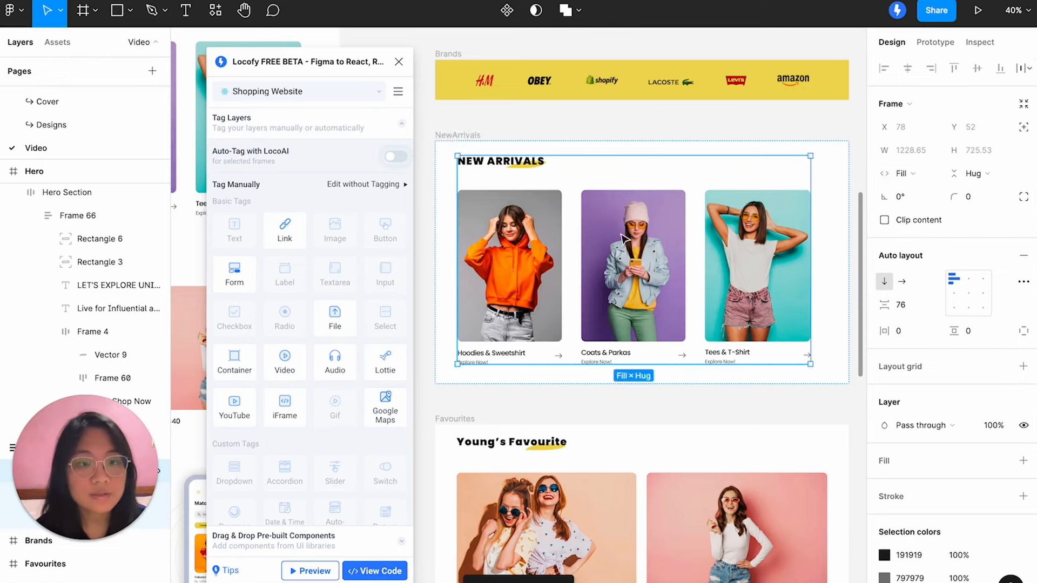
pyautogui.doubleClick(573, 221)
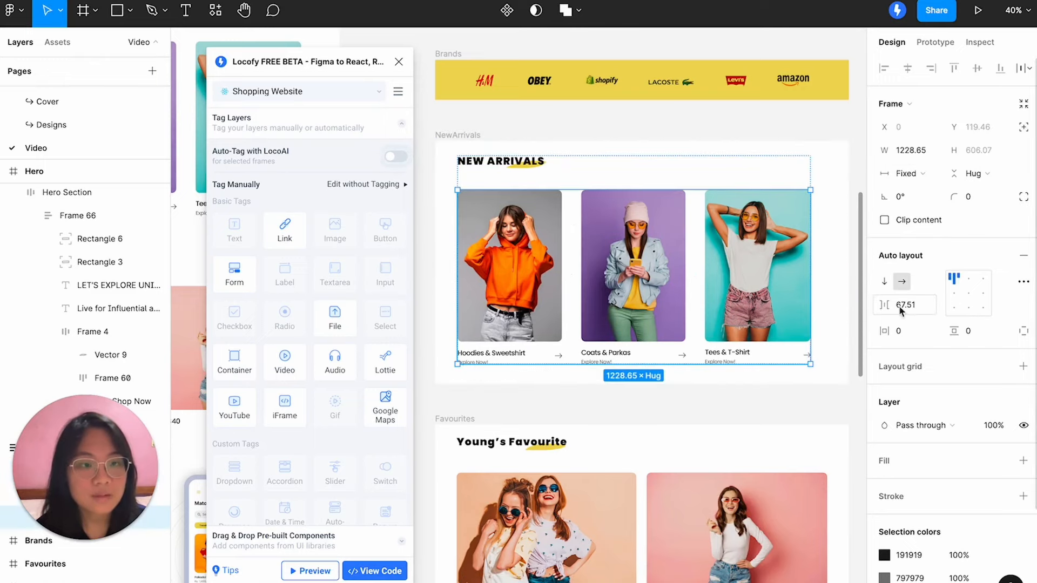
pyautogui.click(909, 173)
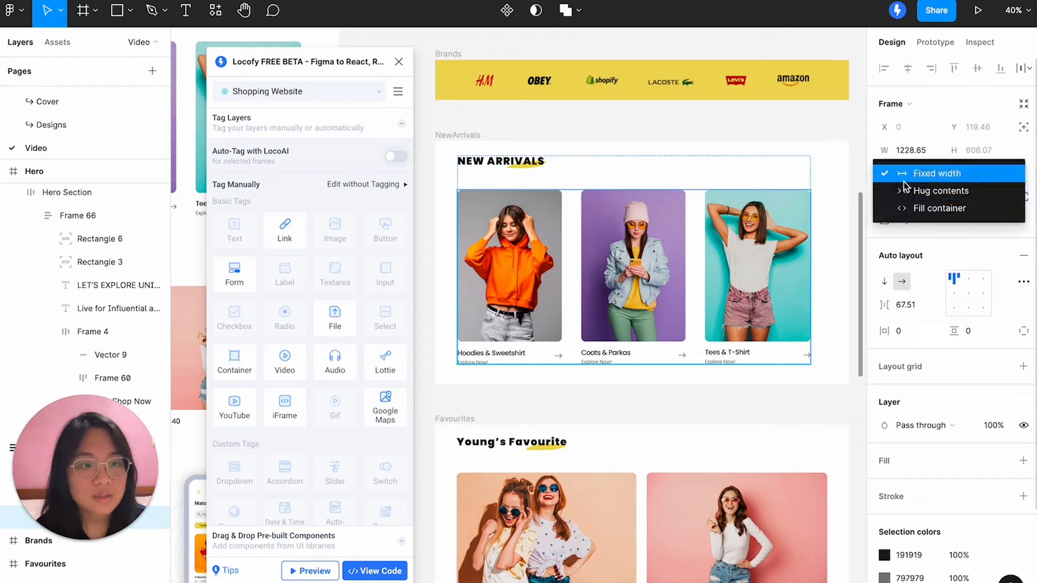
pyautogui.click(925, 206)
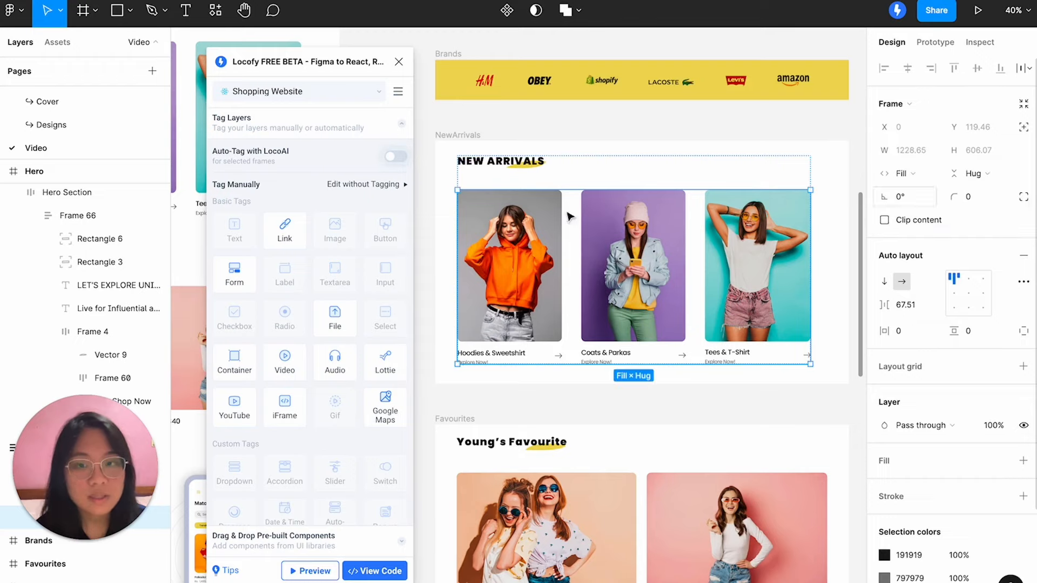
# Tag the product card row as a Container, checking the auto layout of its three product cards.
pyautogui.click(236, 371)
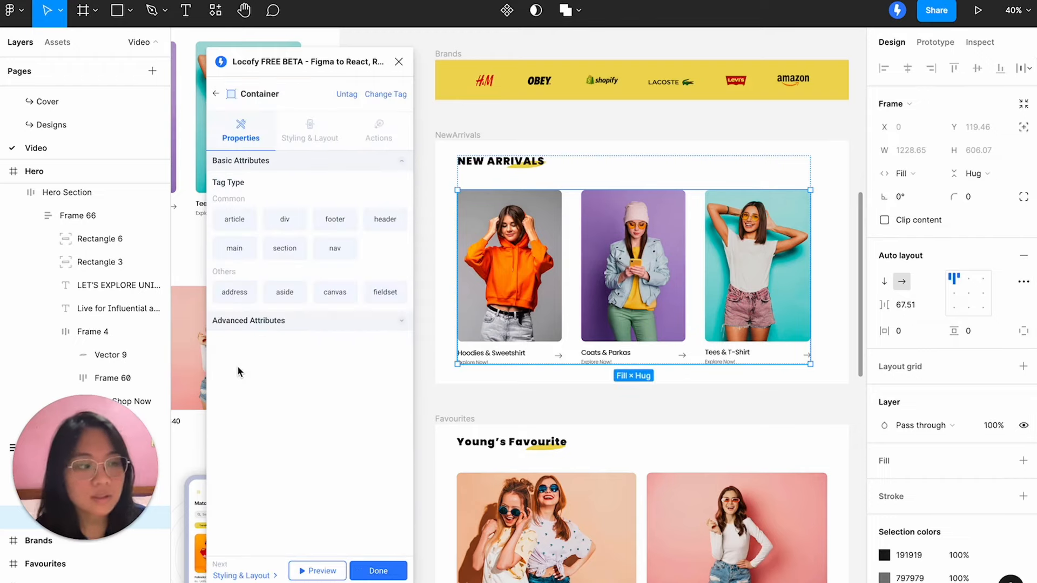
pyautogui.click(540, 238)
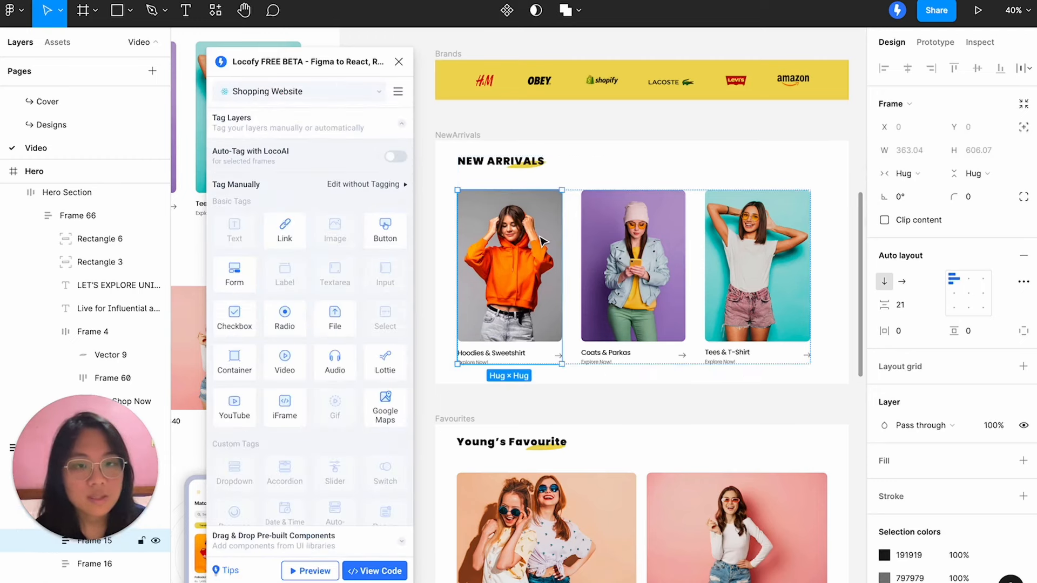
pyautogui.click(635, 241)
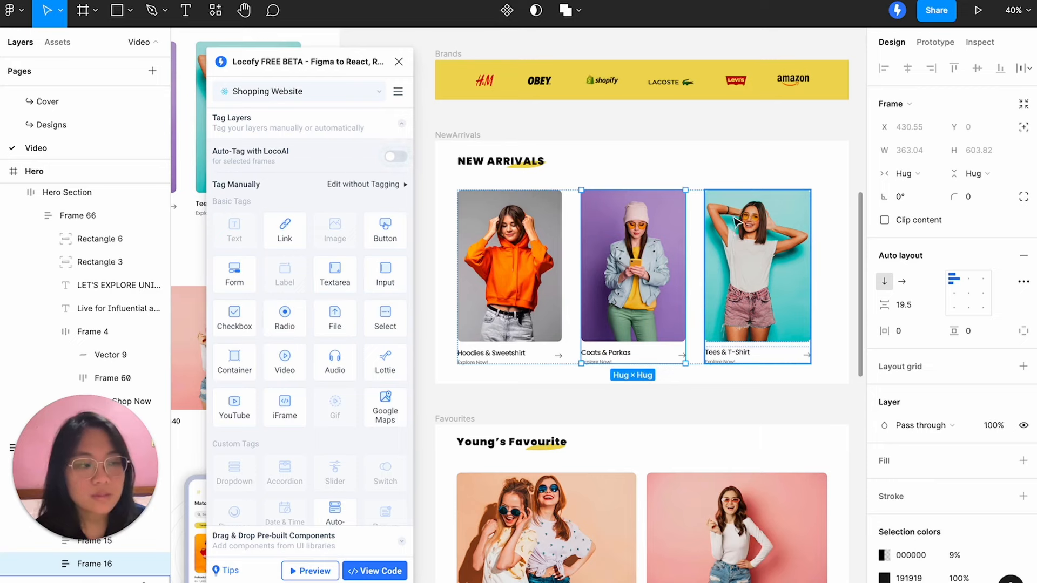
pyautogui.click(761, 227)
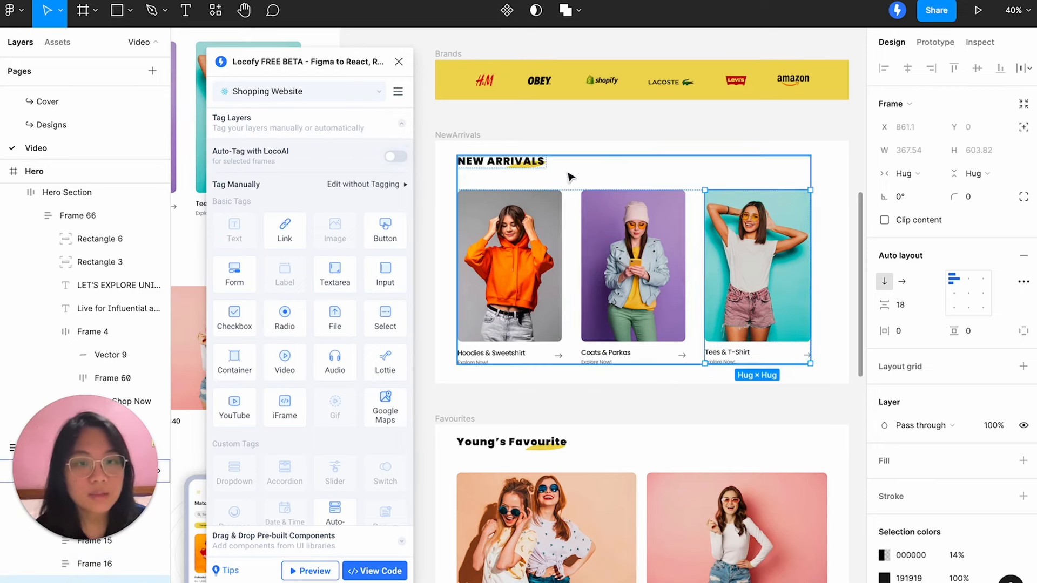
pyautogui.click(571, 203)
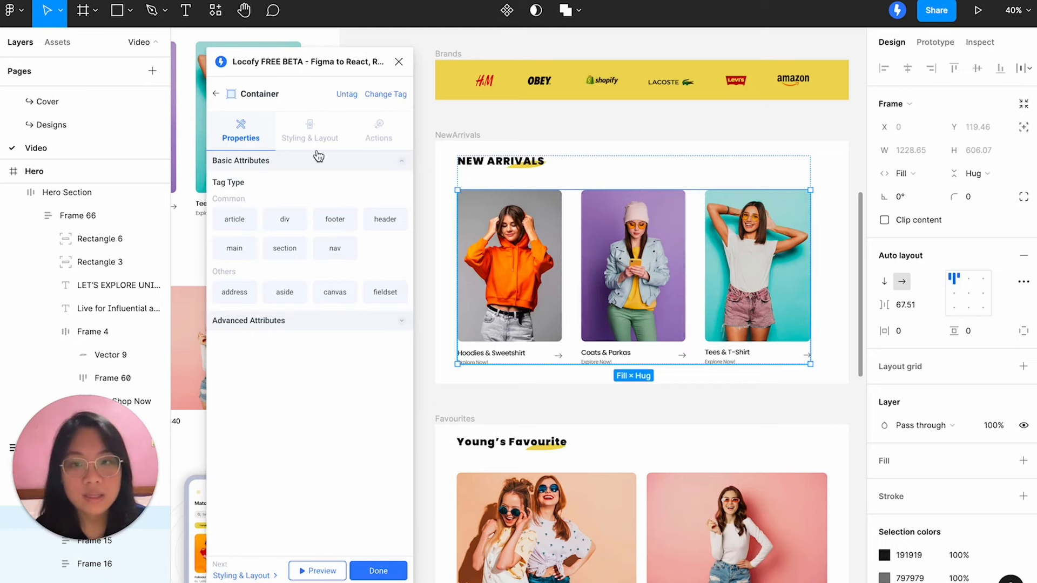
# Add the advanced CSS property flex-wrap with value wrap to the product row's styling for the 1200 breakpoint.
pyautogui.click(310, 135)
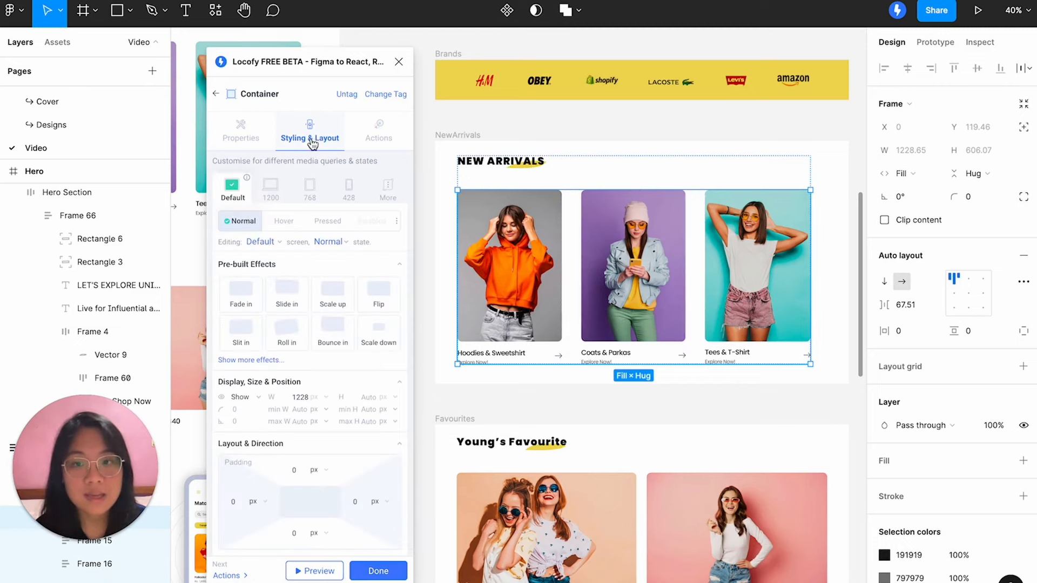
pyautogui.click(274, 189)
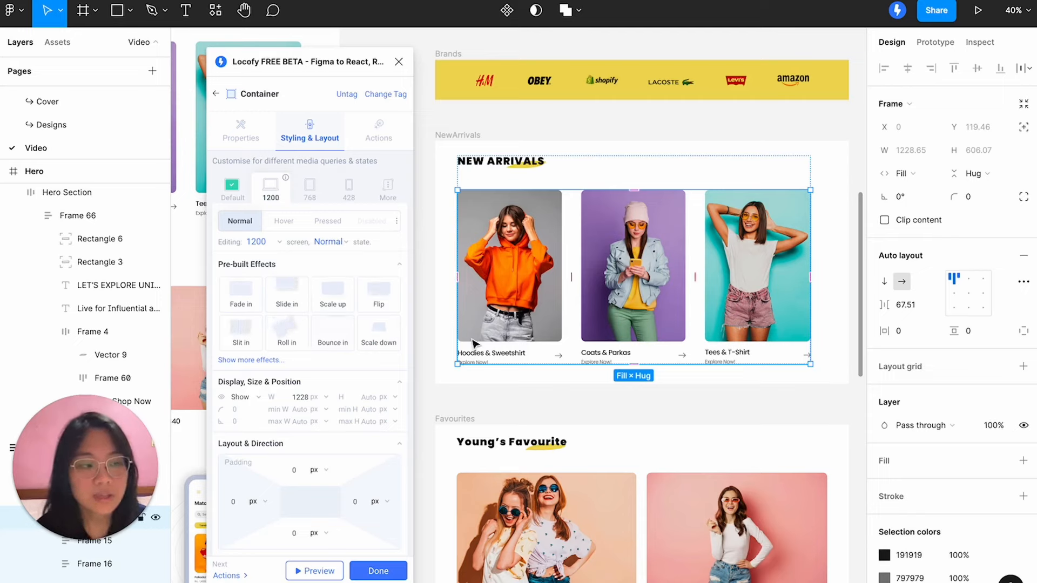
pyautogui.scroll(-2, 264, 443)
pyautogui.scroll(-3, 263, 443)
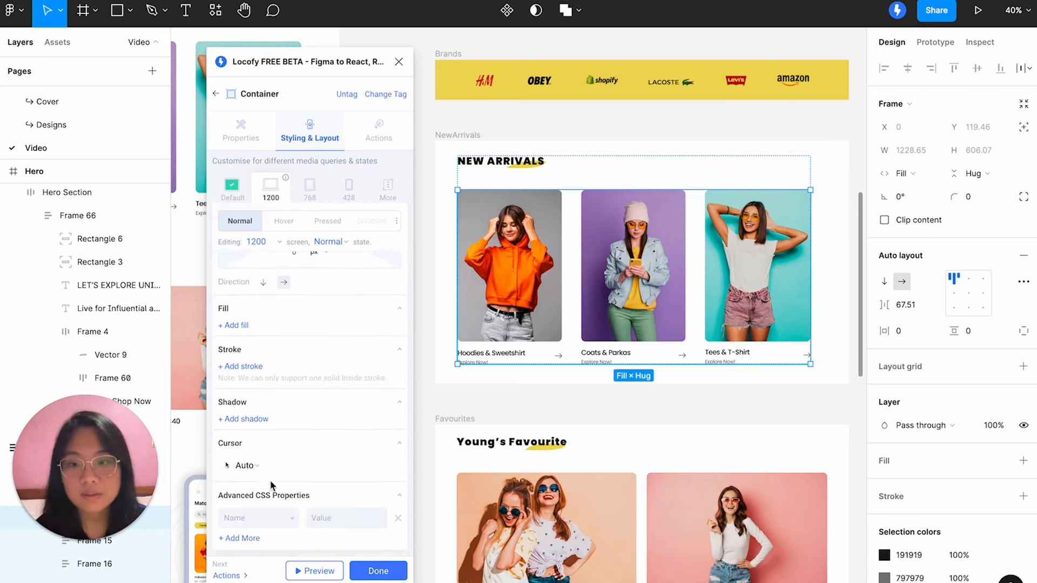
pyautogui.click(258, 518)
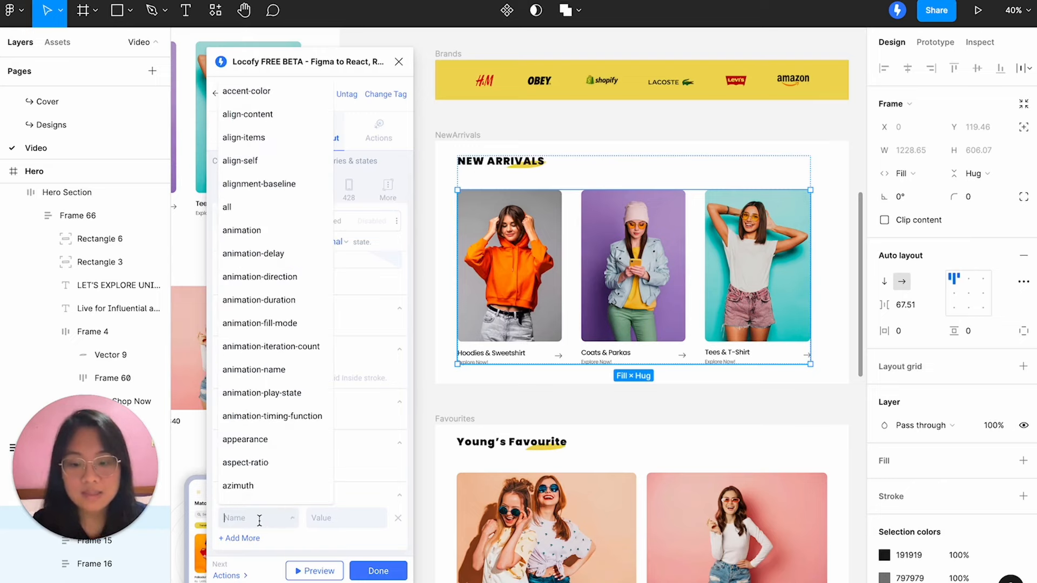
pyautogui.write('FLEX')
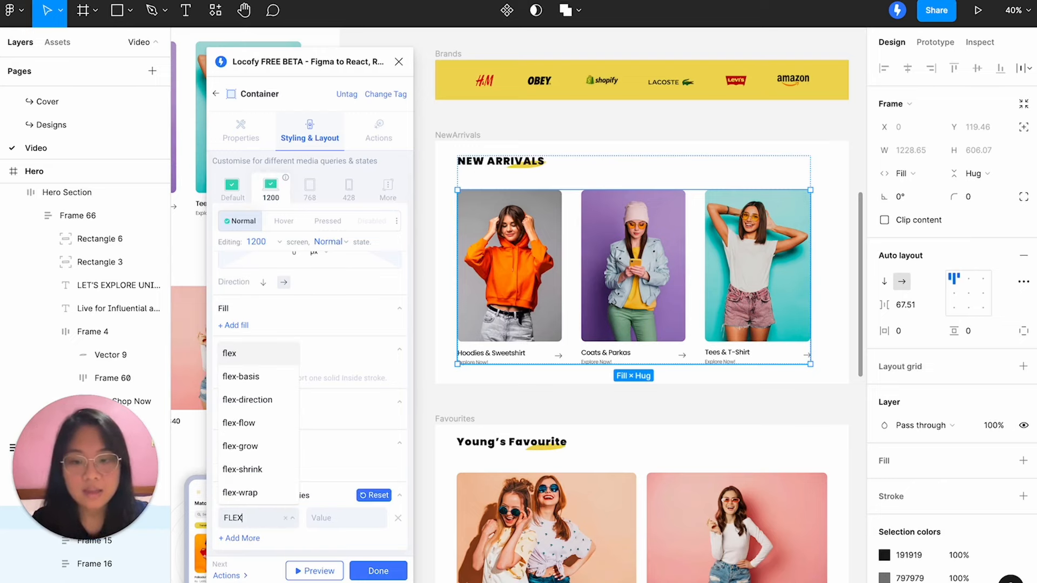
pyautogui.click(261, 493)
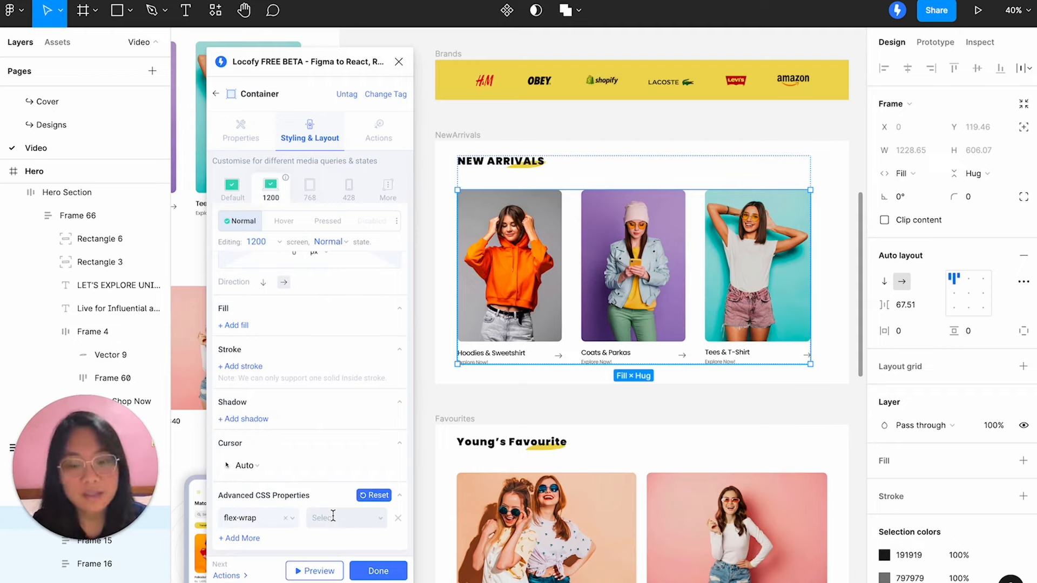
pyautogui.write('wrap')
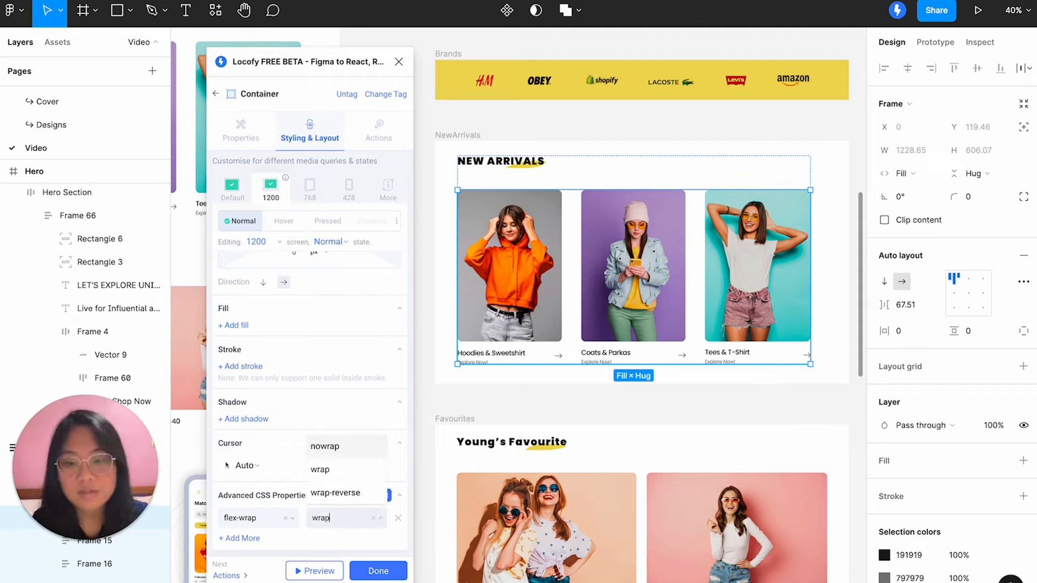
pyautogui.click(345, 477)
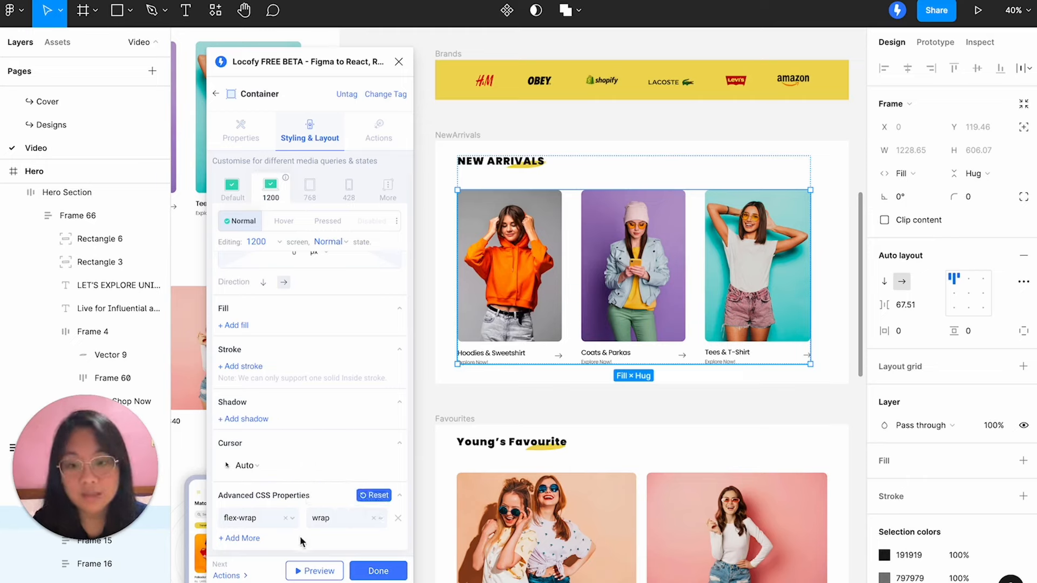
# Add a second advanced CSS property, justify-content set to space-around, for the 1200 breakpoint and save the Container tag.
pyautogui.click(248, 548)
pyautogui.click(254, 543)
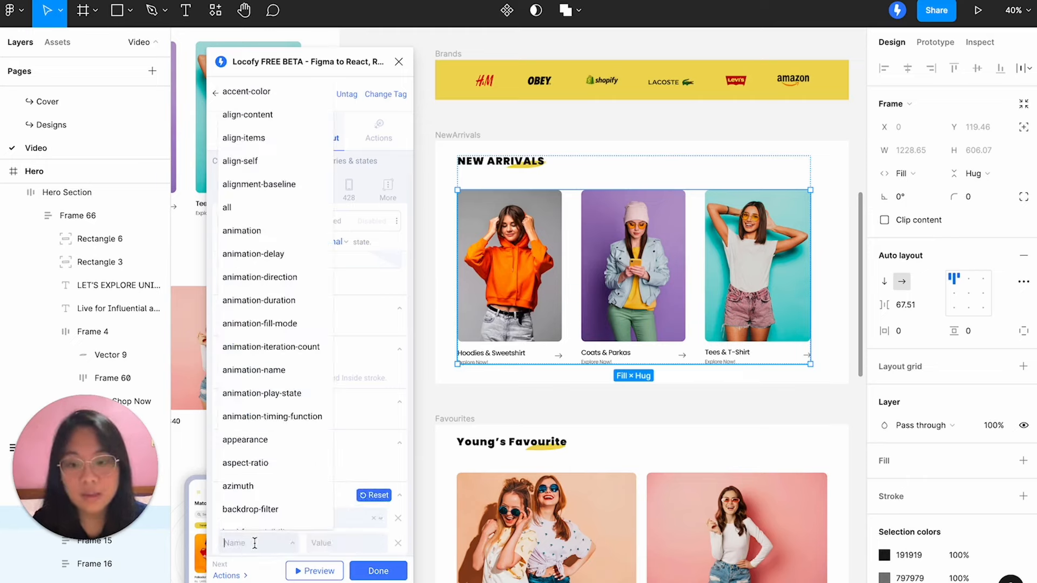
pyautogui.write('justi')
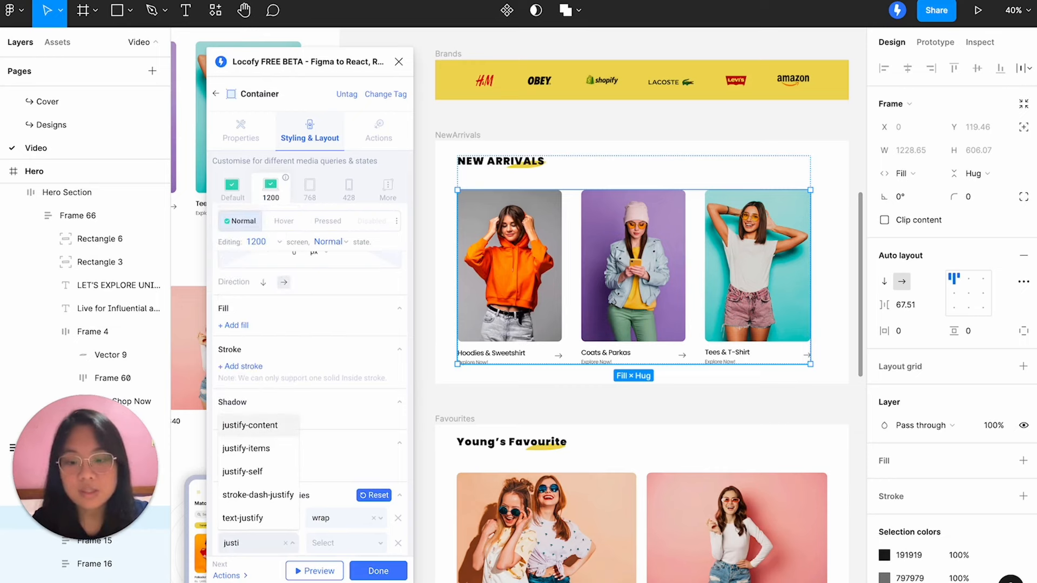
pyautogui.write('i')
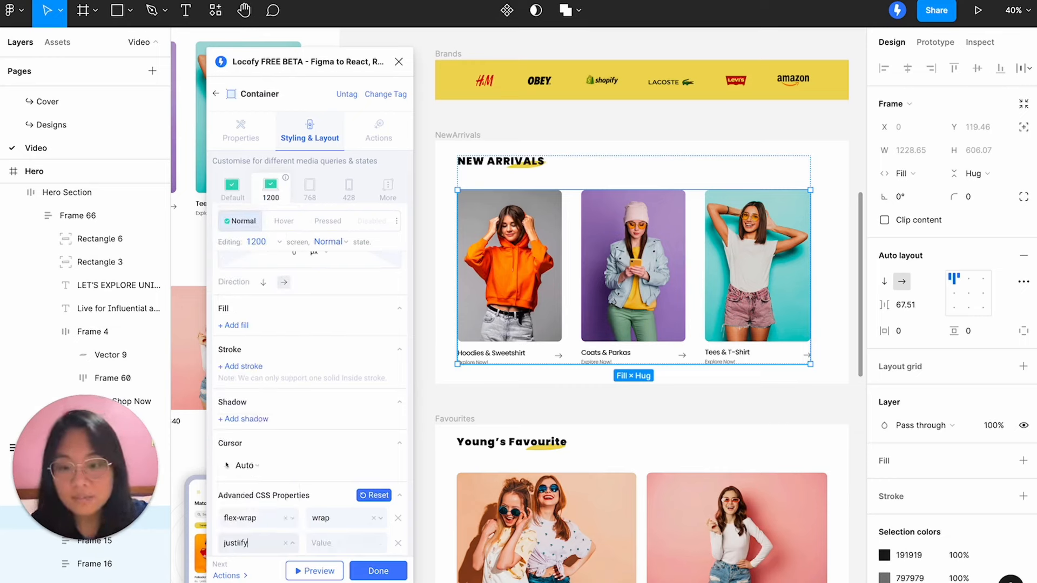
pyautogui.press('BackSpace')
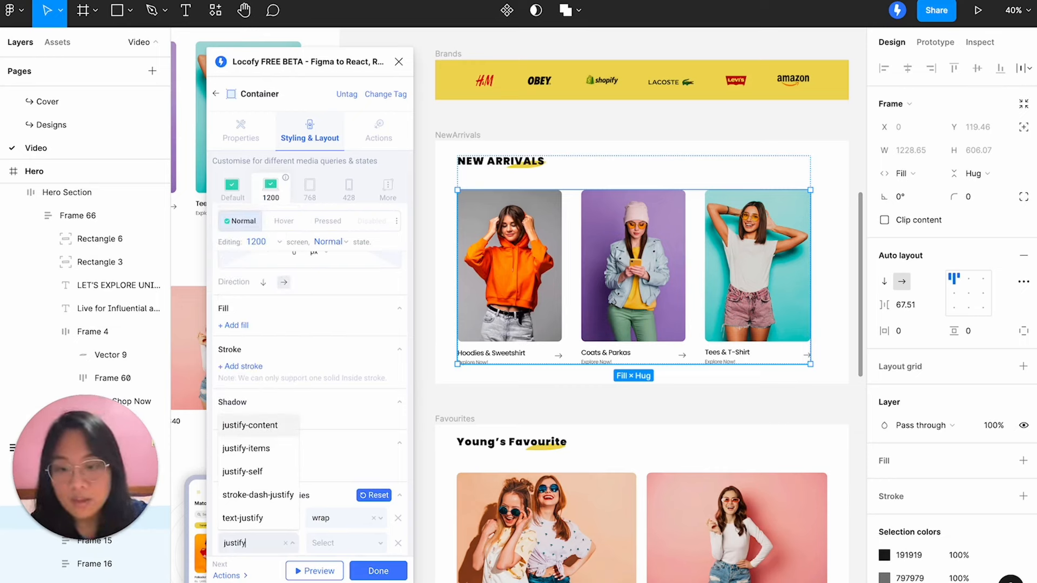
pyautogui.click(262, 427)
pyautogui.click(336, 543)
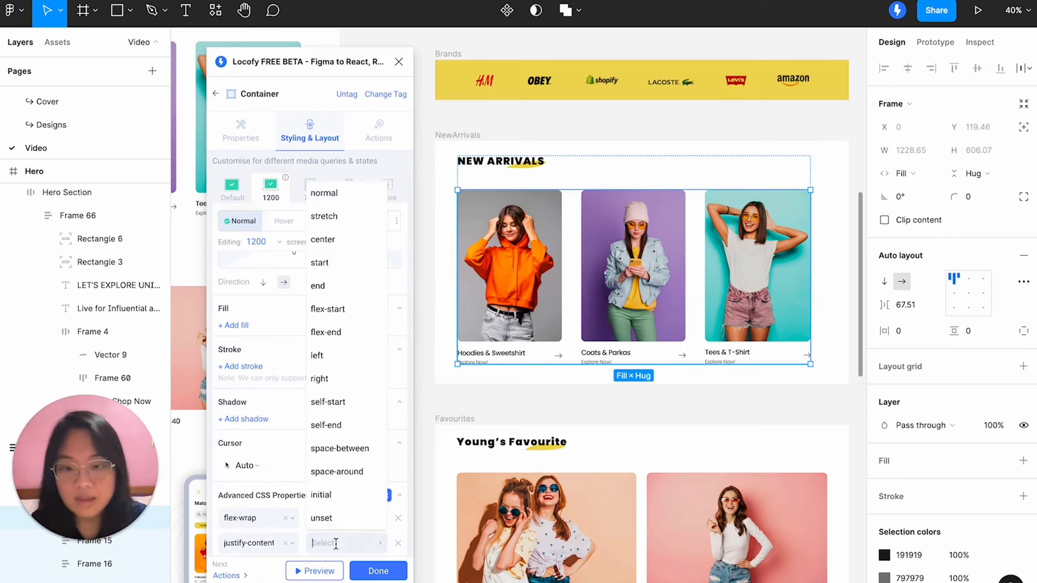
pyautogui.write('space')
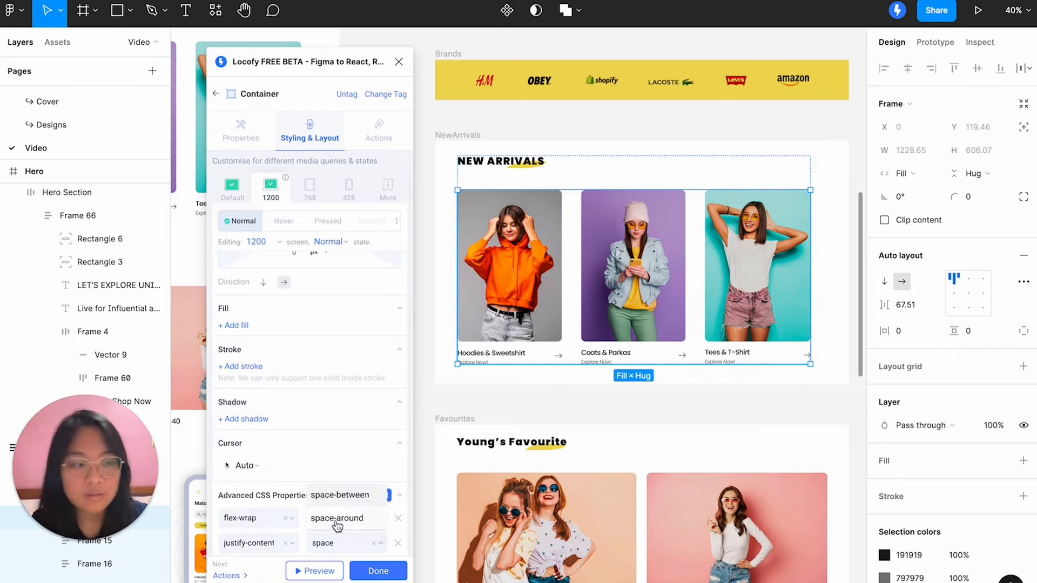
pyautogui.click(337, 520)
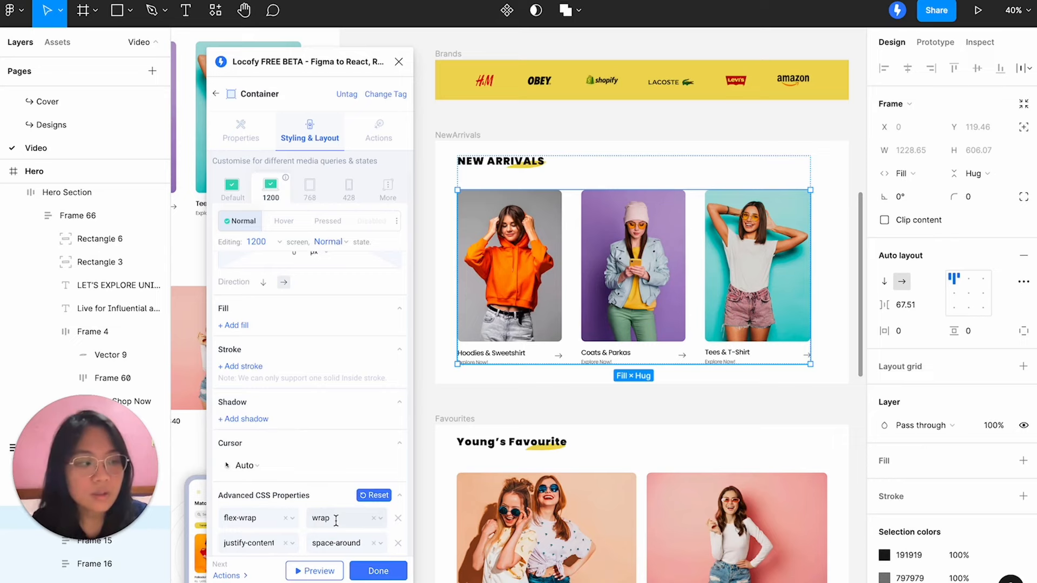
pyautogui.click(379, 571)
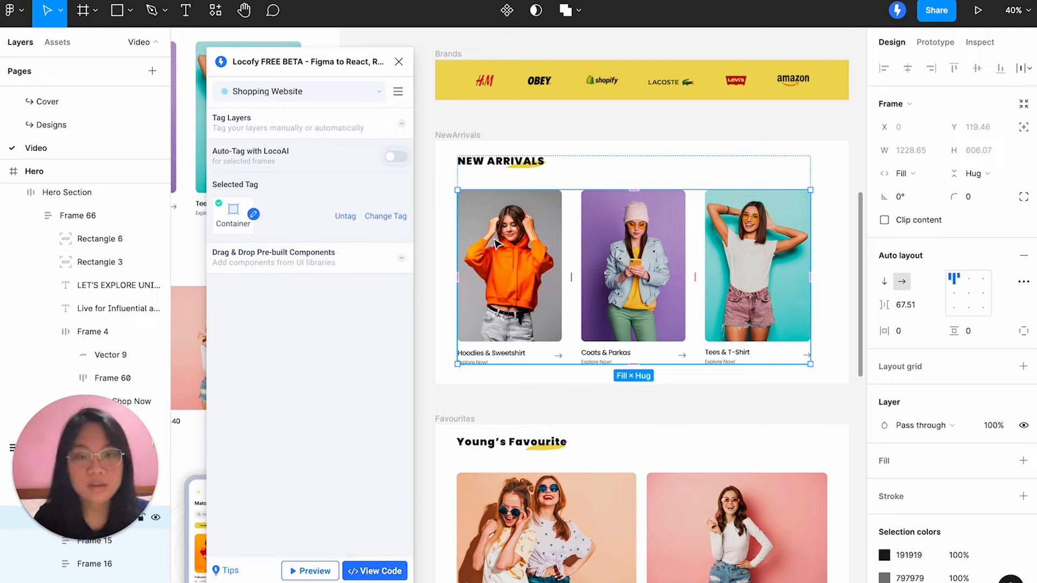
# Preview the NewArrivals frame and check how its product cards wrap by narrowing the preview to about 803 px and widening it again.
pyautogui.click(460, 136)
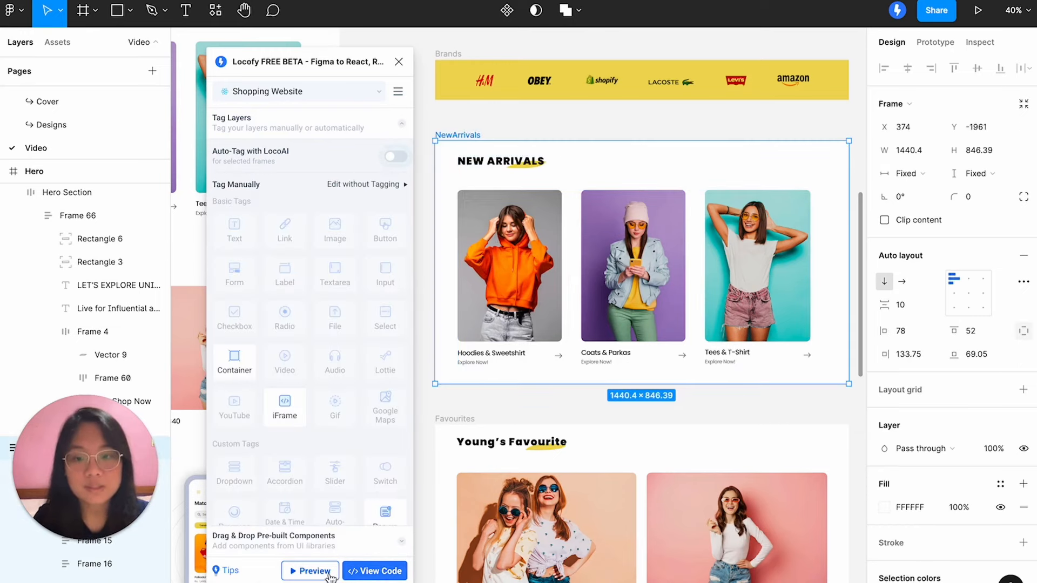
pyautogui.click(311, 571)
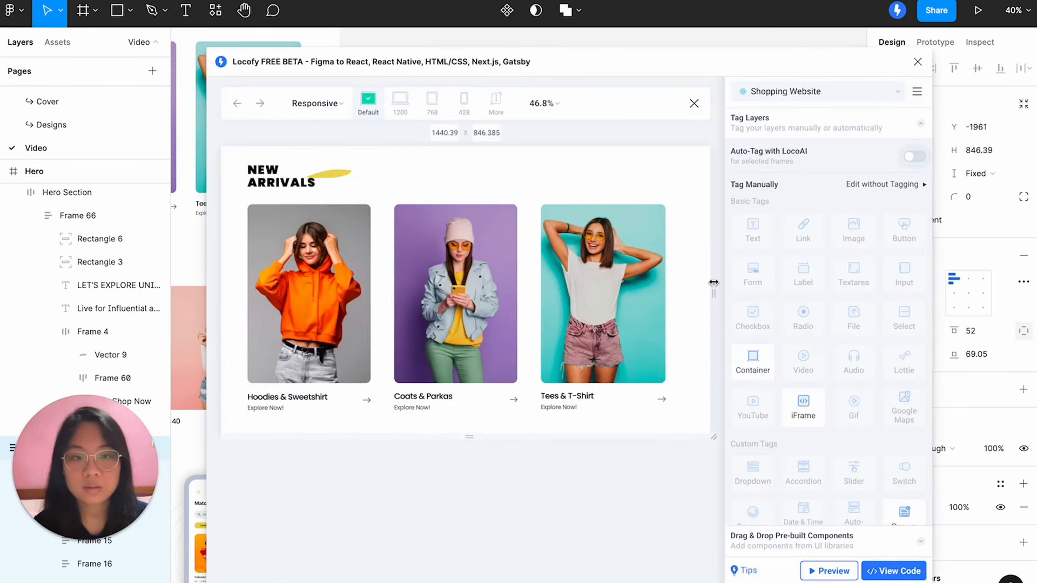
pyautogui.moveTo(713, 281); pyautogui.dragTo(605, 275)
pyautogui.scroll(-10, 507, 289)
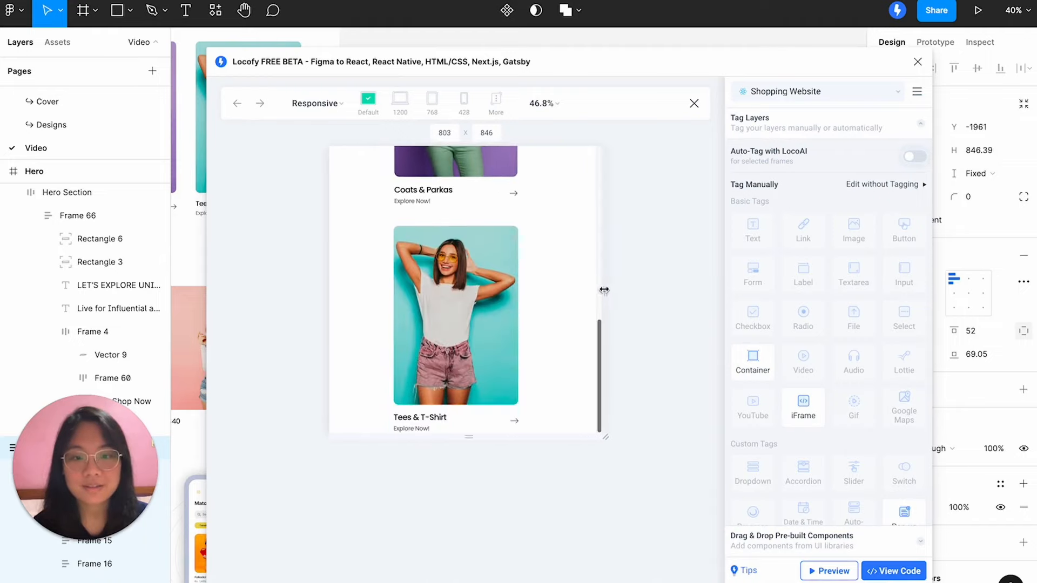
pyautogui.moveTo(606, 292); pyautogui.dragTo(711, 292)
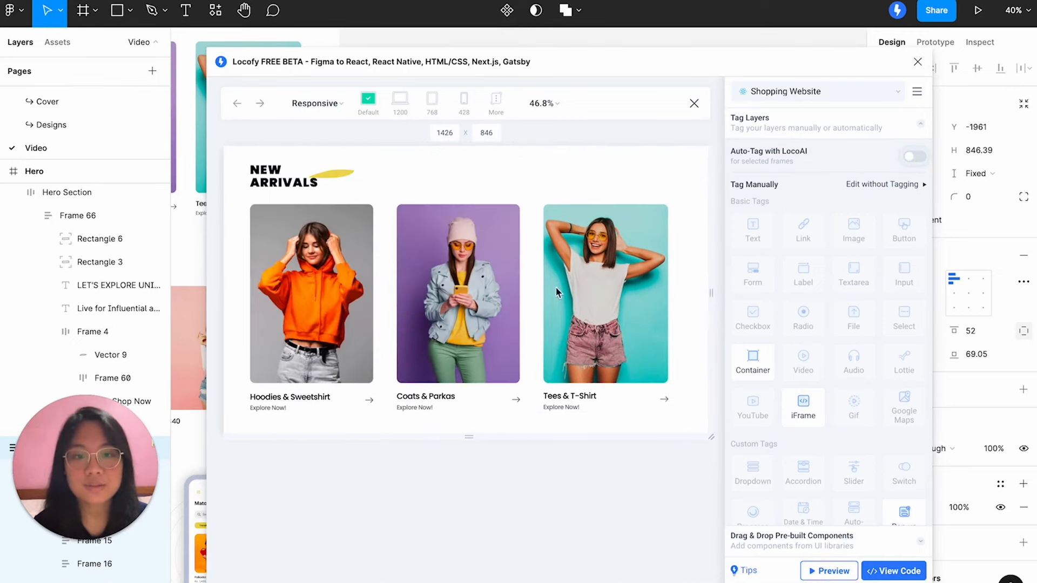
pyautogui.click(694, 103)
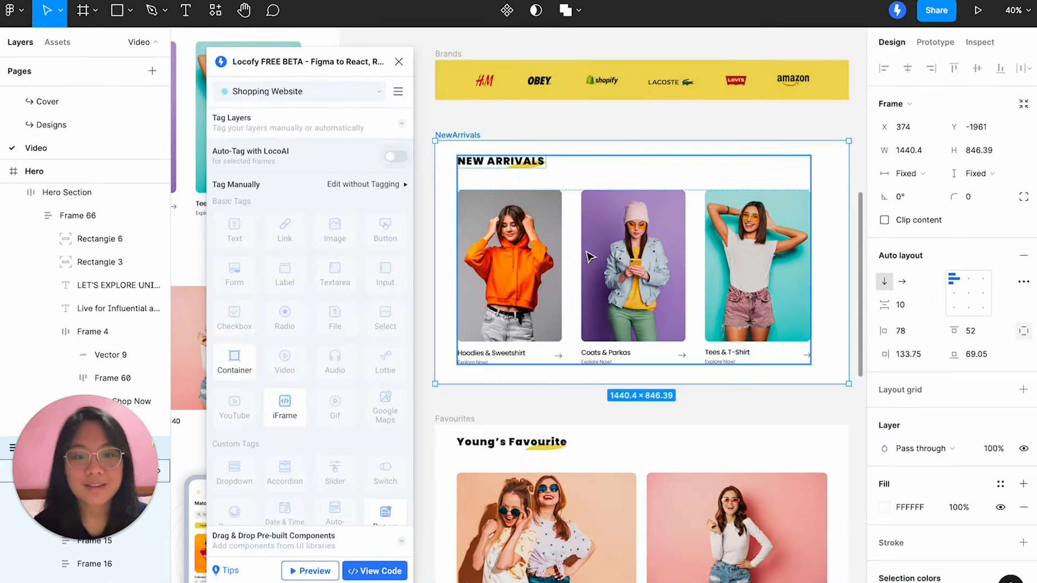
# Apply auto layout to the Favourites frame and set both its width and height to fixed.
pyautogui.scroll(-5, 591, 257)
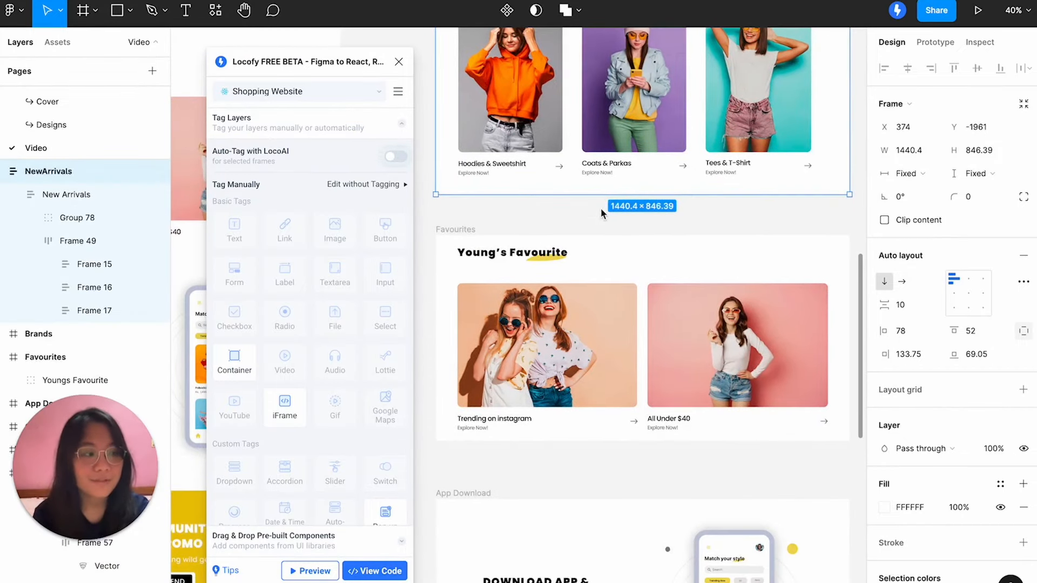
pyautogui.click(440, 231)
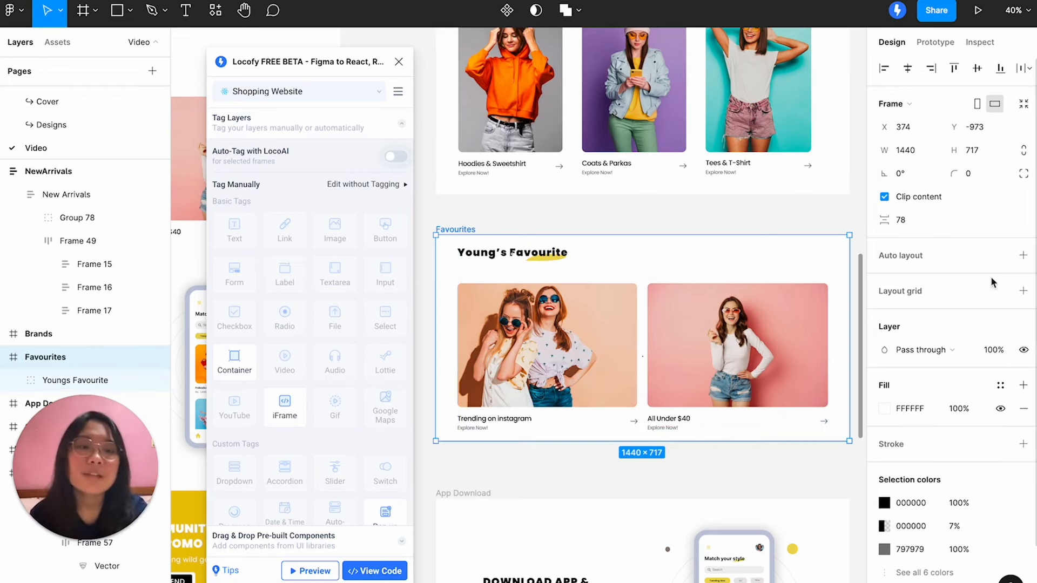
pyautogui.click(1022, 255)
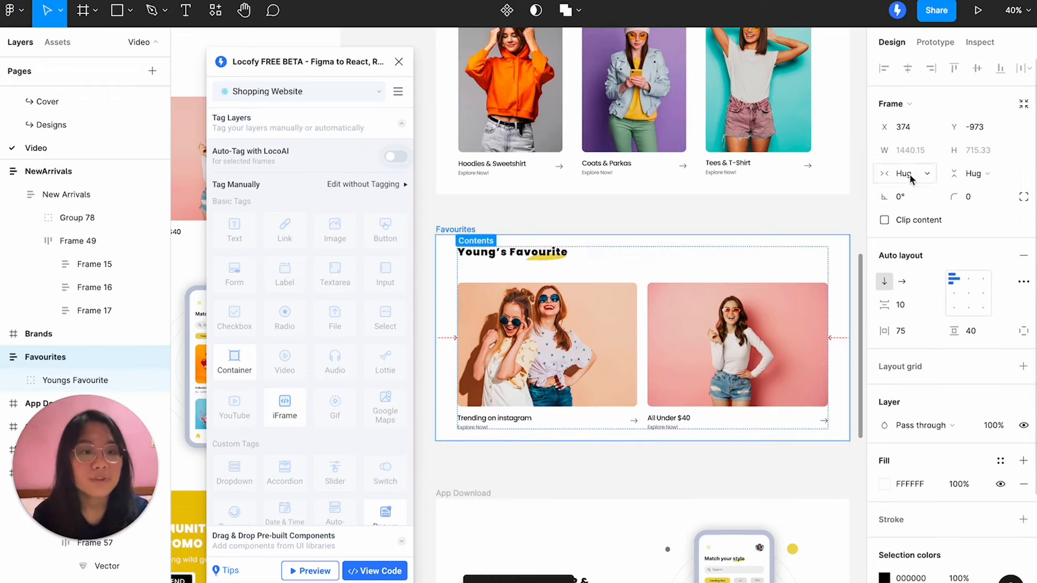
pyautogui.click(912, 156)
pyautogui.click(912, 172)
pyautogui.click(966, 173)
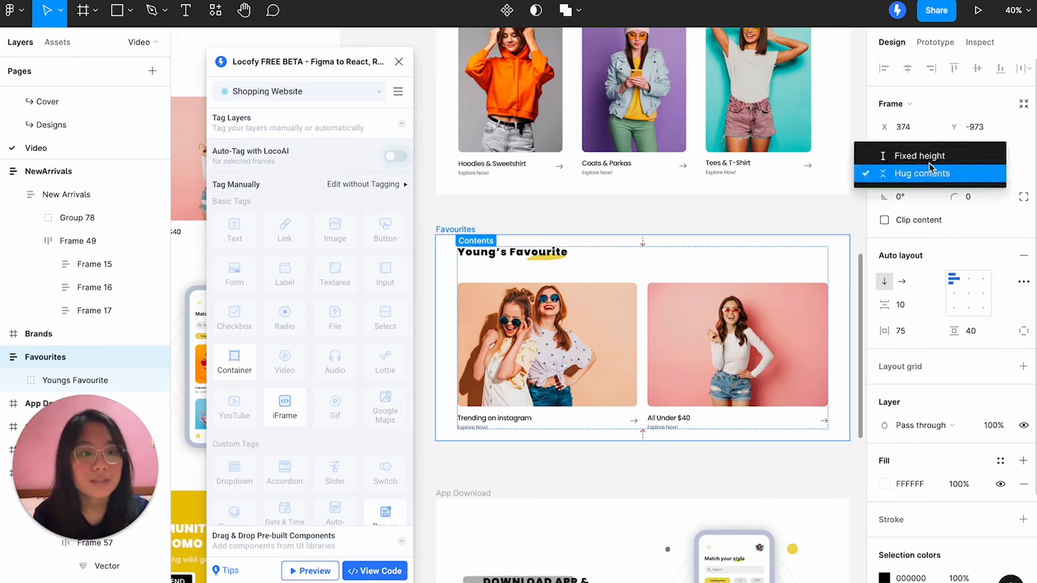
pyautogui.click(920, 156)
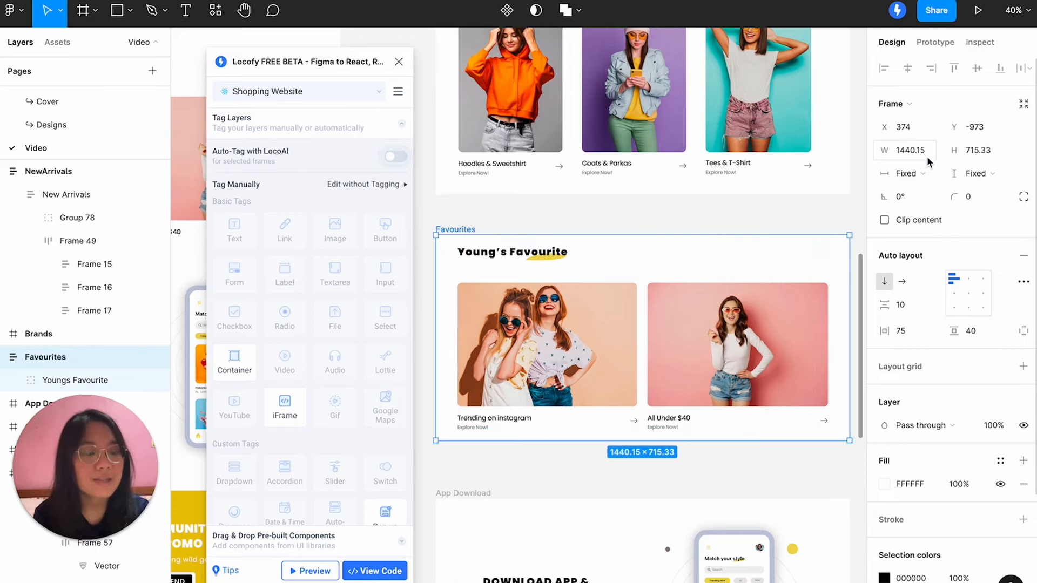
# Apply auto layout to the Youngs Favourite group inside Favourites and set its width to fill container.
pyautogui.click(522, 264)
pyautogui.click(1021, 256)
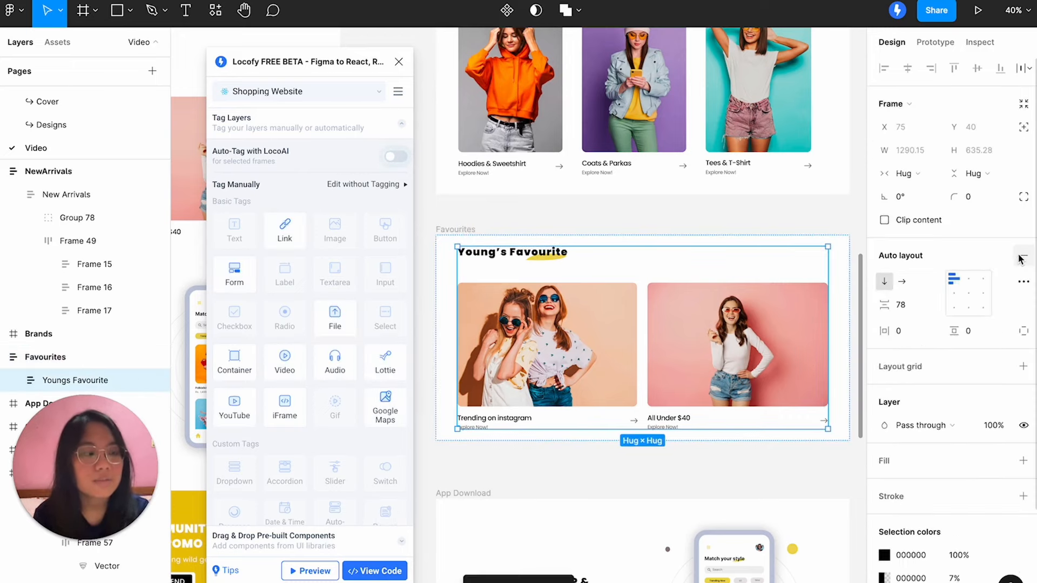
pyautogui.click(910, 173)
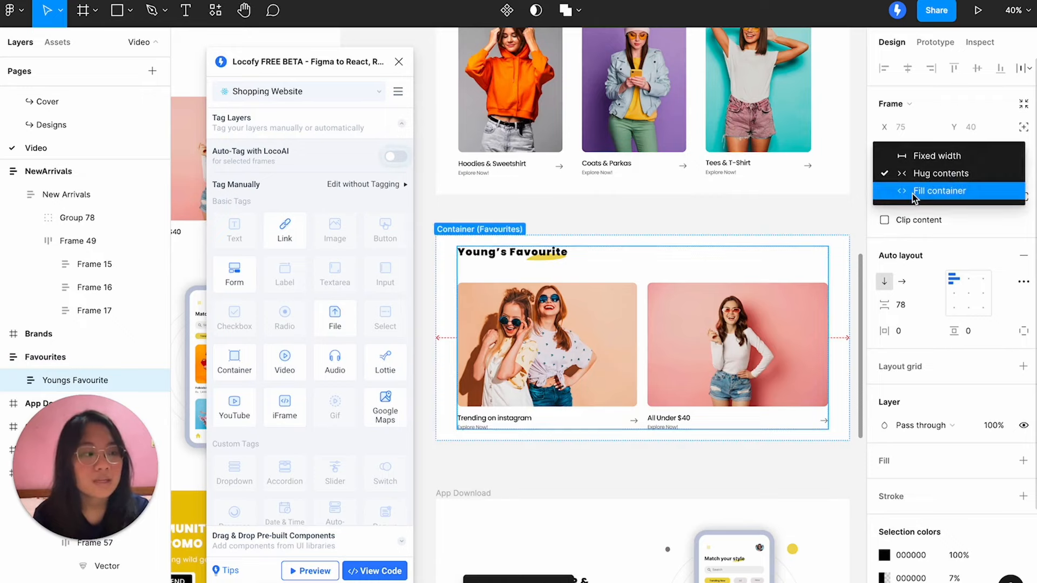
pyautogui.click(914, 195)
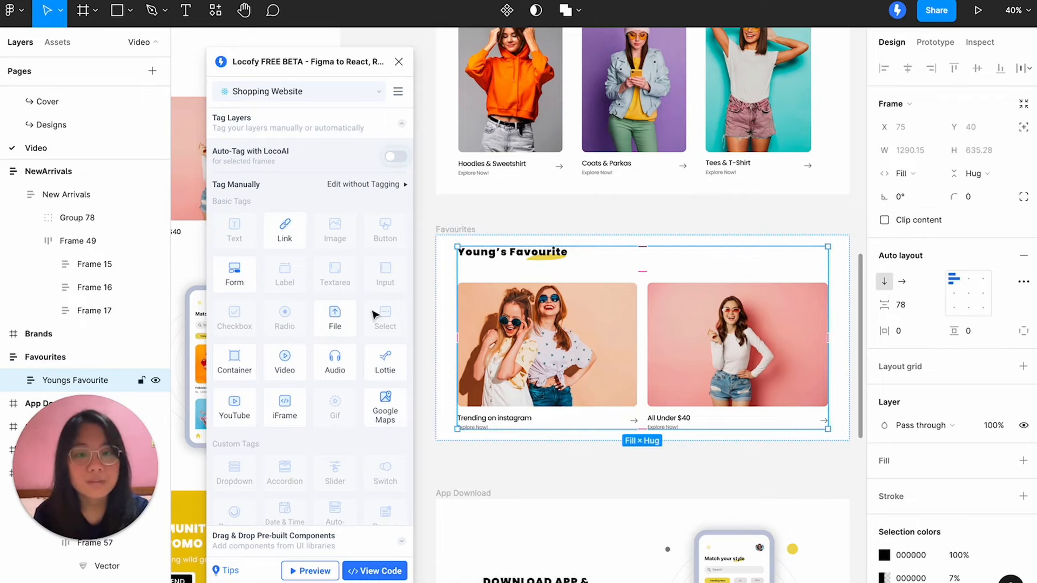
# Apply auto layout to Group 81, which holds the two favourite cards, and set its width to fill container.
pyautogui.scroll(-2, 81, 346)
pyautogui.click(14, 339)
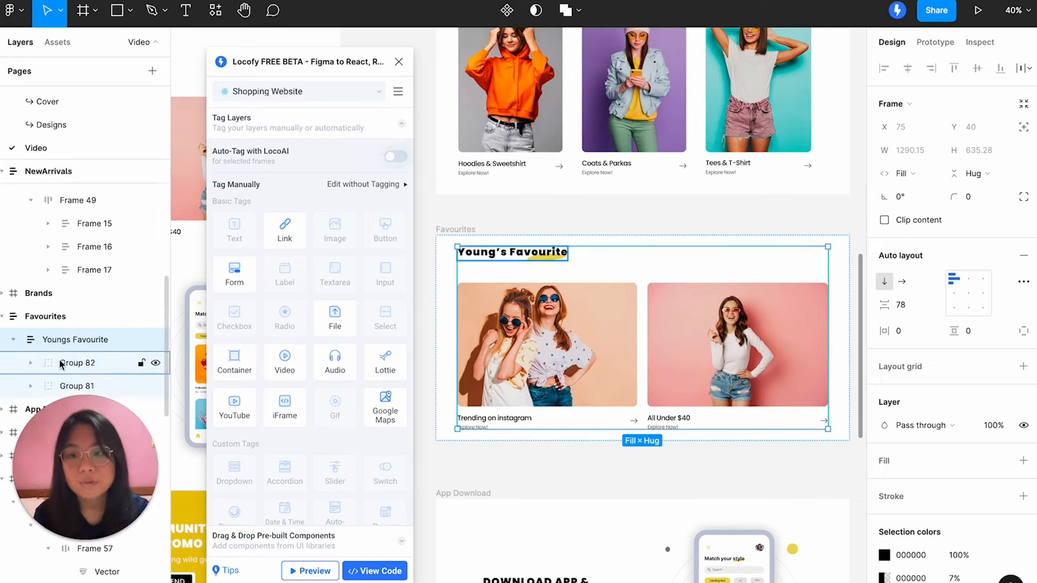
pyautogui.click(58, 385)
pyautogui.scroll(-2, 93, 340)
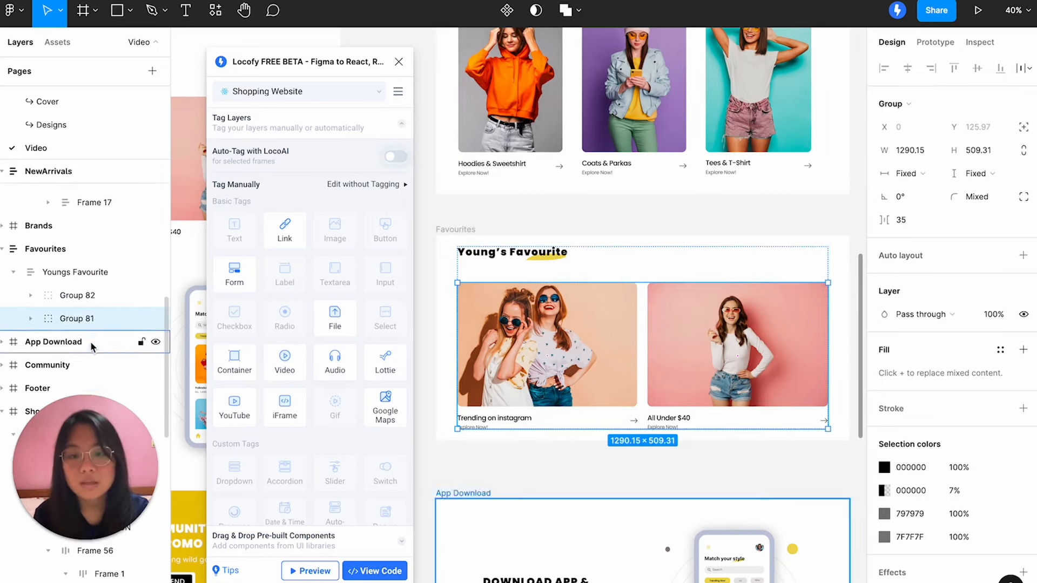
pyautogui.click(1023, 256)
pyautogui.click(912, 174)
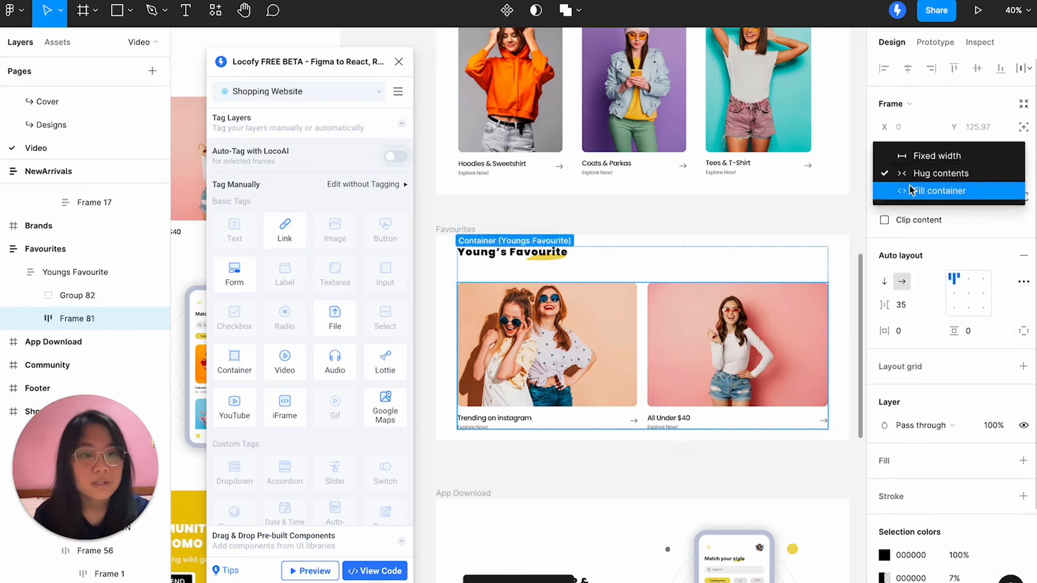
pyautogui.click(918, 191)
# Rename the frame holding the two favourite cards as PanelContainer.
pyautogui.doubleClick(80, 318)
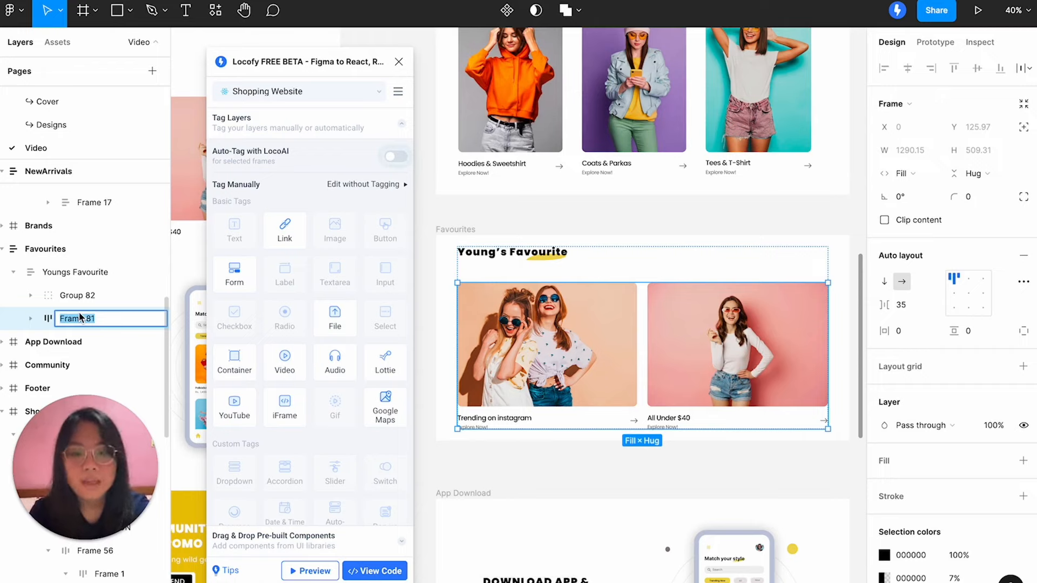
pyautogui.write('PanelContainer')
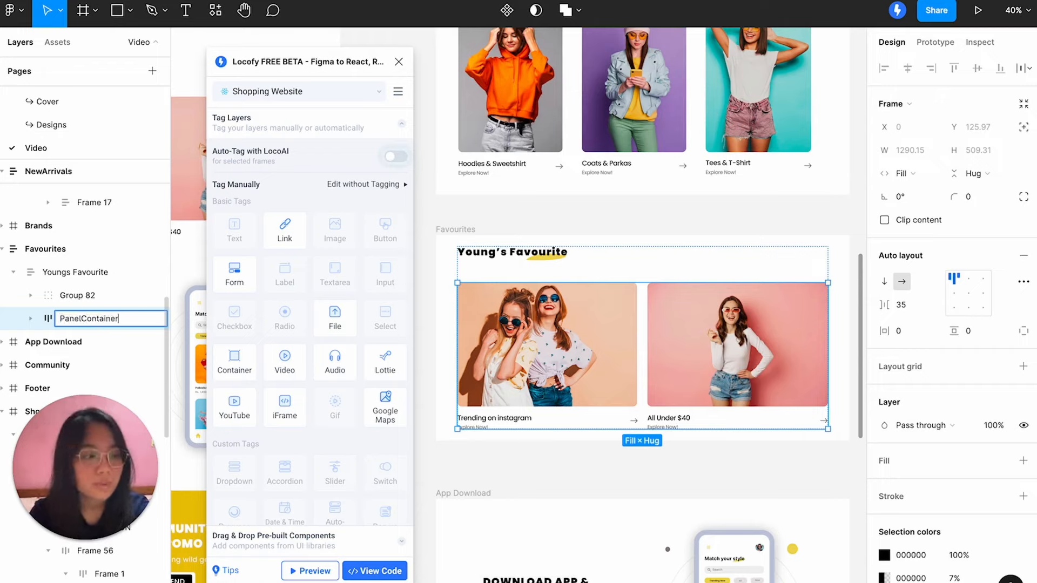
pyautogui.press('Return')
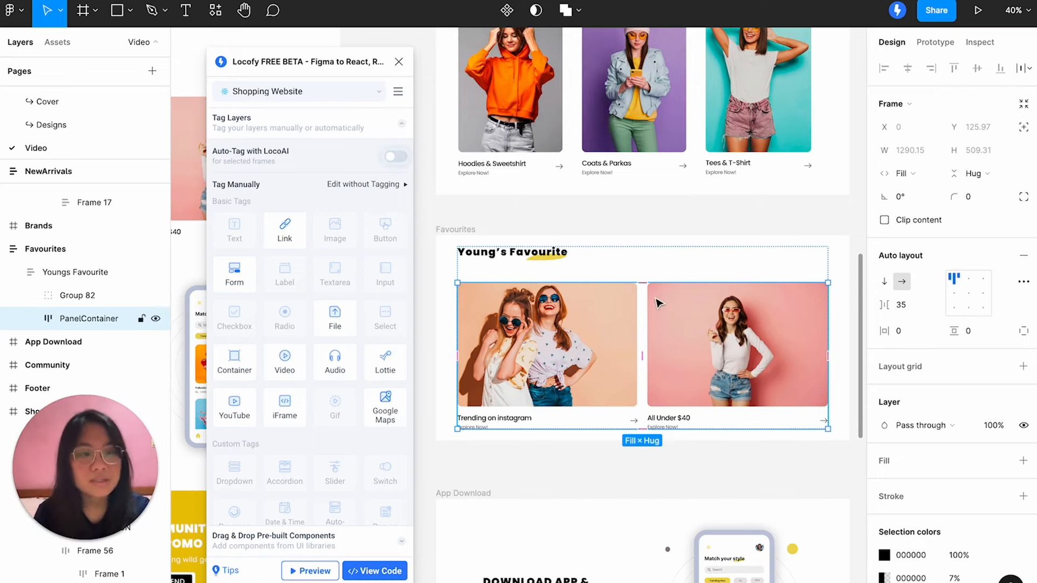
# Apply auto layout to the Trending on Instagram card and set its width to fill container.
pyautogui.scroll(-2, 659, 303)
pyautogui.click(584, 294)
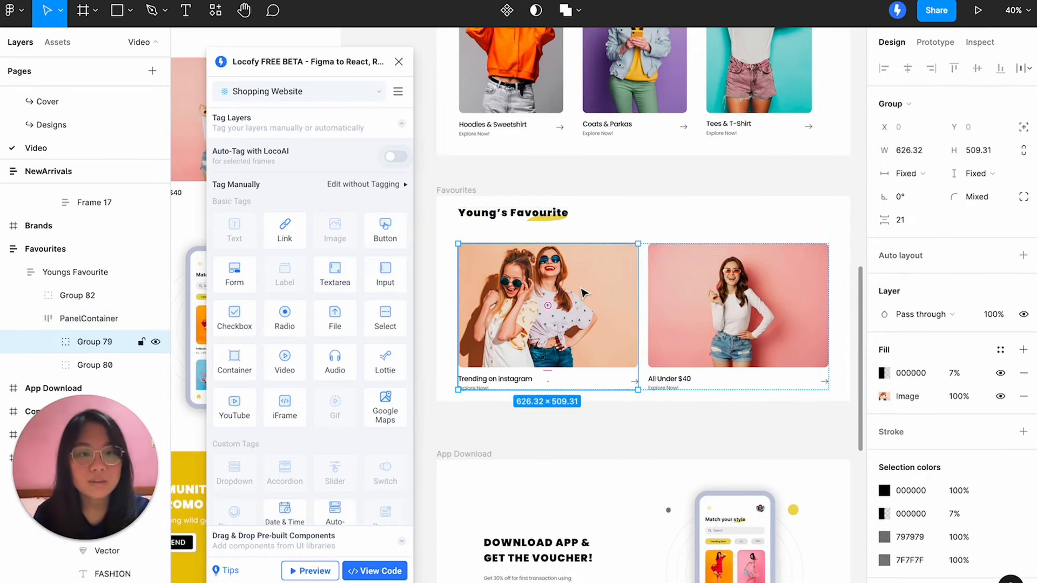
pyautogui.click(1024, 256)
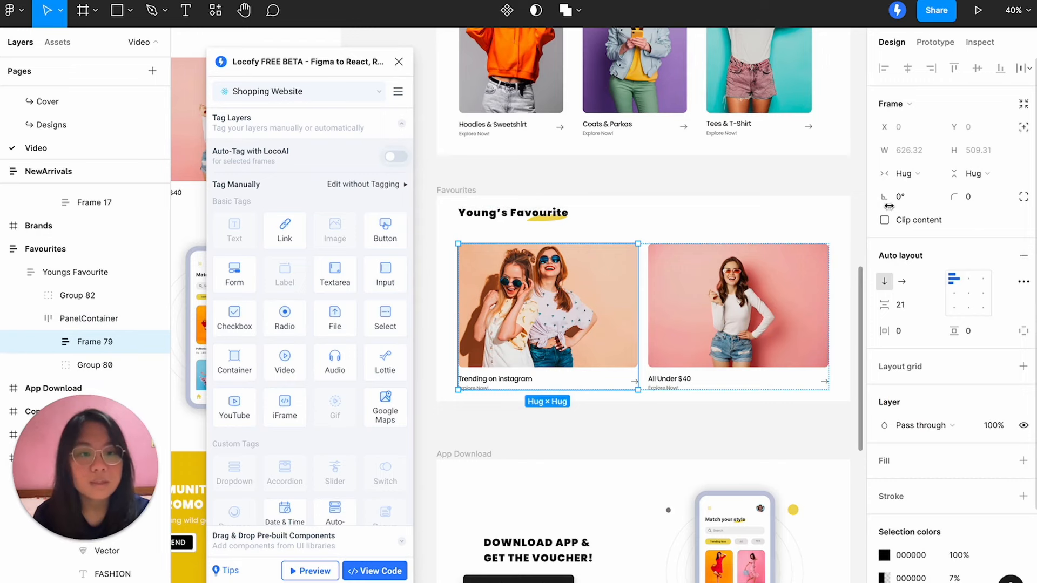
pyautogui.click(903, 174)
pyautogui.click(929, 189)
# Apply auto layout to the All Under $40 card group and set its width to fill container.
pyautogui.click(816, 273)
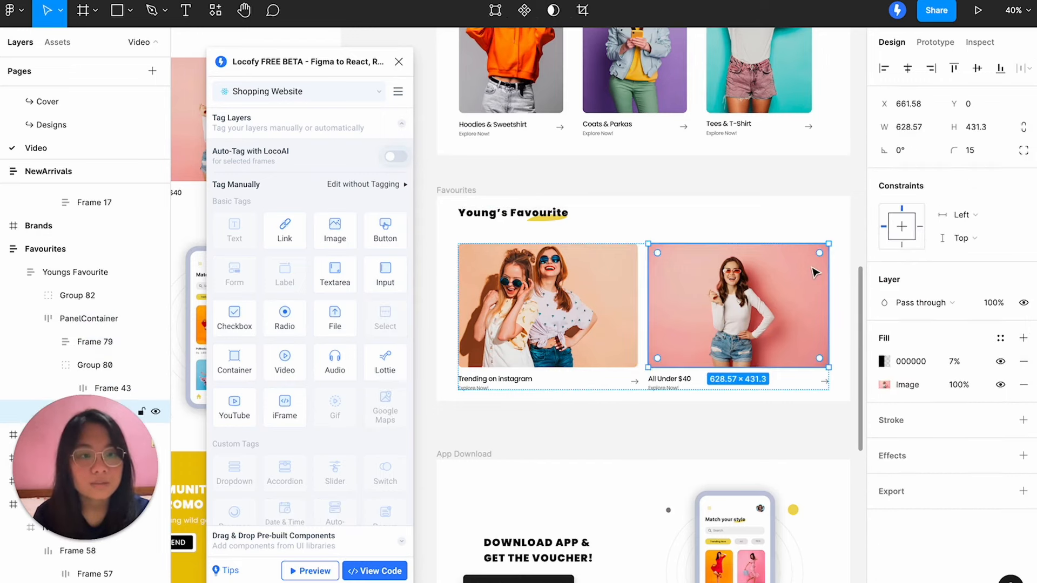
pyautogui.click(805, 423)
pyautogui.click(803, 364)
pyautogui.doubleClick(805, 361)
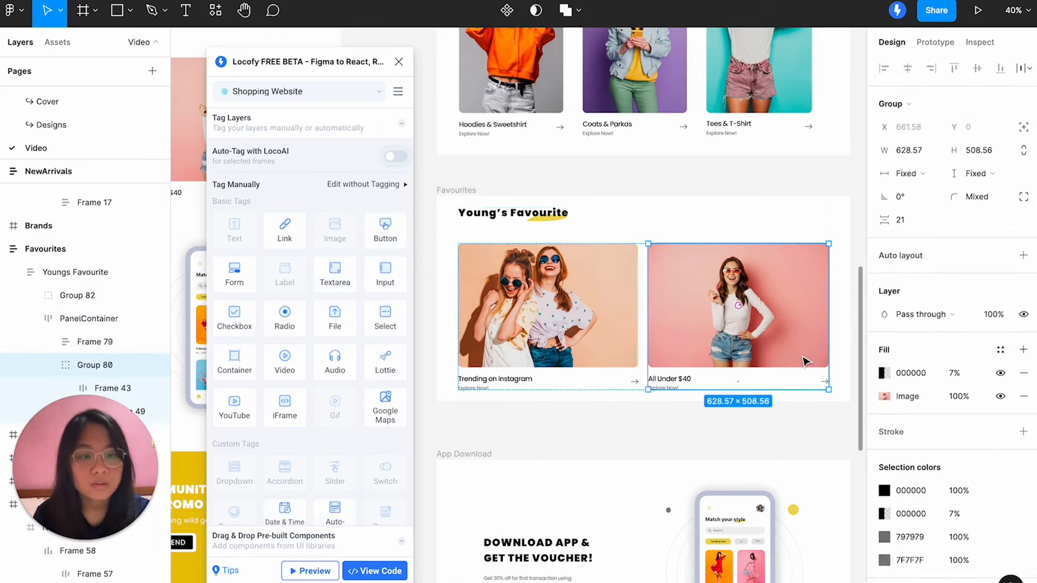
pyautogui.click(1023, 255)
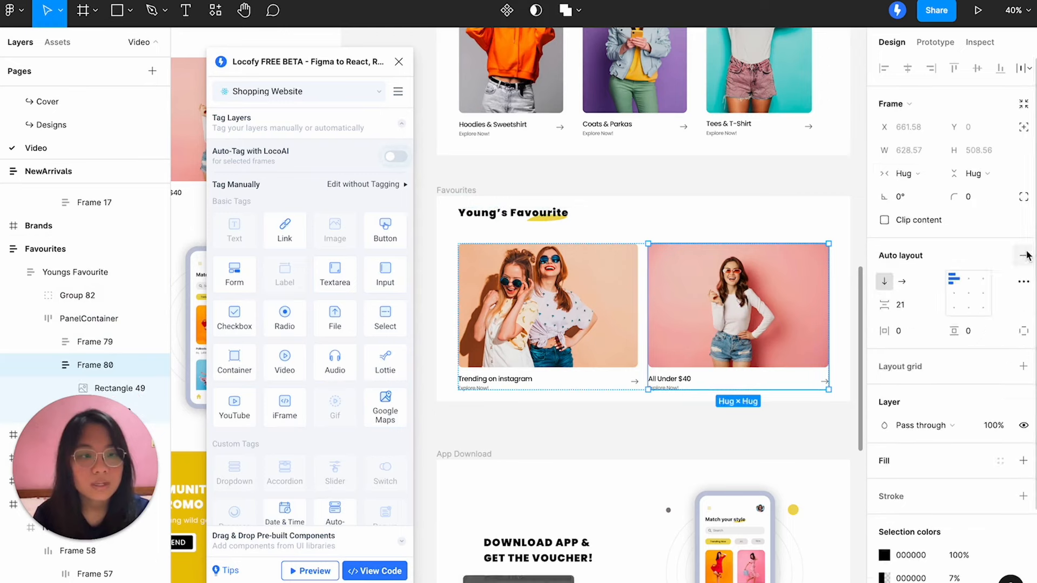
pyautogui.click(910, 174)
pyautogui.click(923, 192)
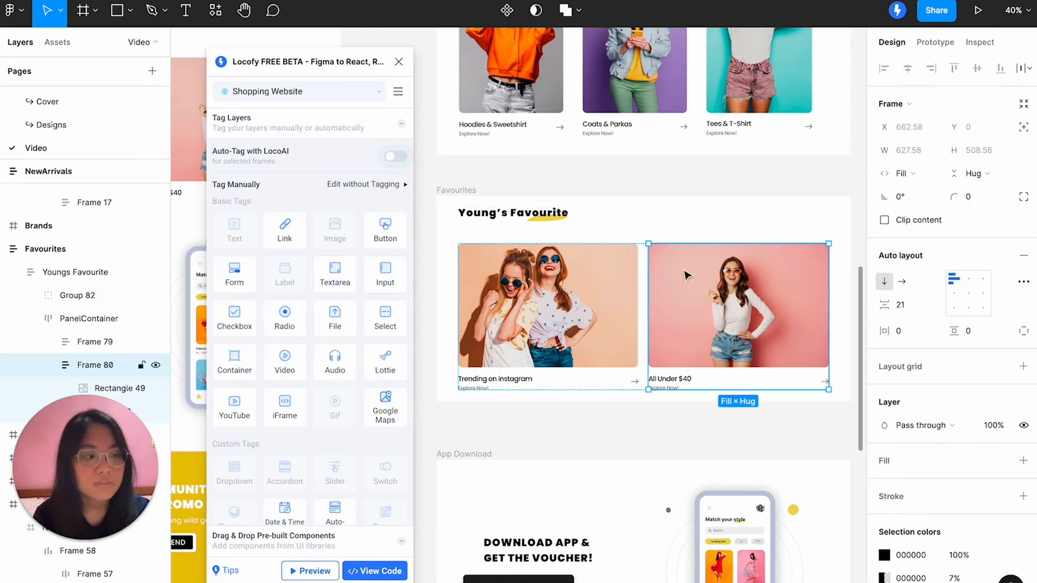
# Set the width of the image rectangles in both favourite cards to fill container.
pyautogui.doubleClick(620, 303)
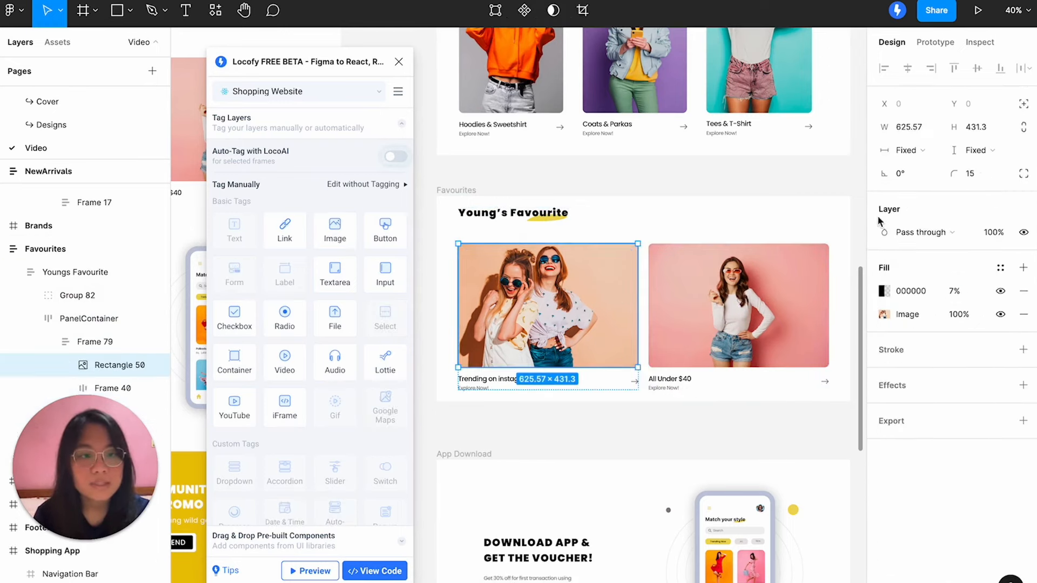
pyautogui.click(899, 156)
pyautogui.click(903, 169)
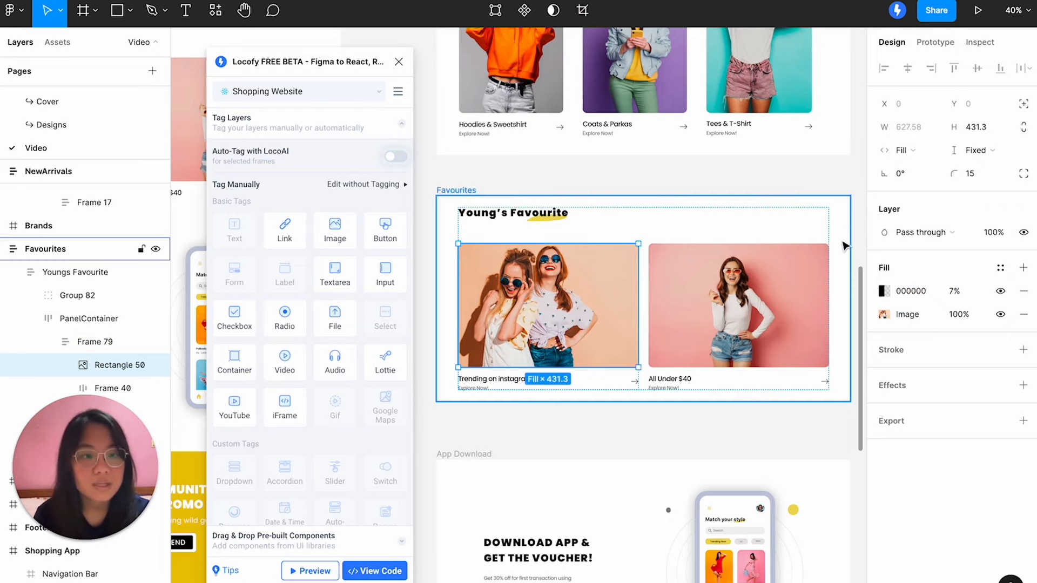
pyautogui.click(823, 264)
pyautogui.click(825, 268)
pyautogui.click(918, 154)
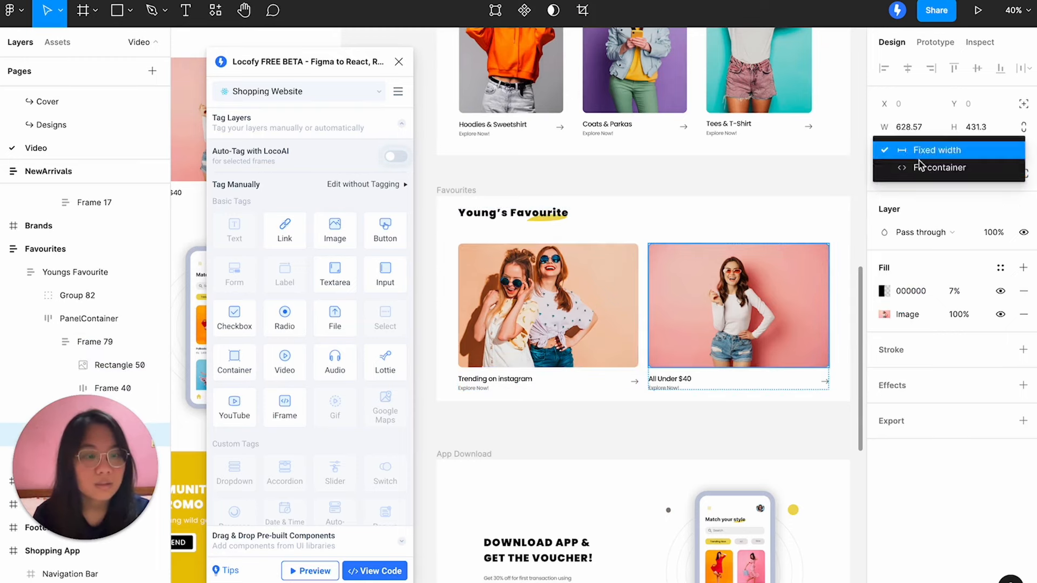
pyautogui.click(920, 169)
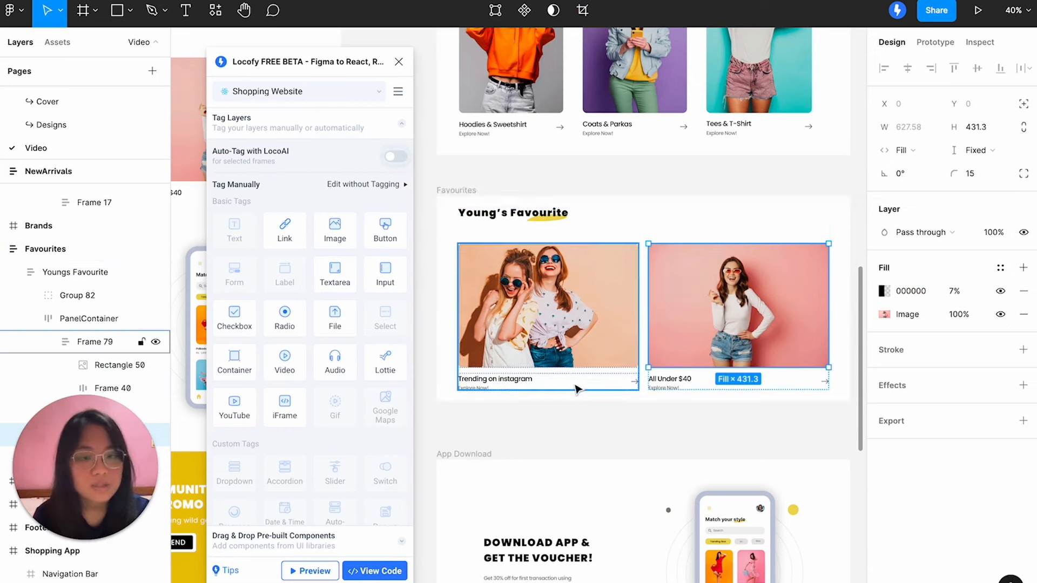
# Set the Trending on Instagram caption row's width to fill container and its spacing mode to space between.
pyautogui.click(577, 388)
pyautogui.click(578, 387)
pyautogui.click(913, 174)
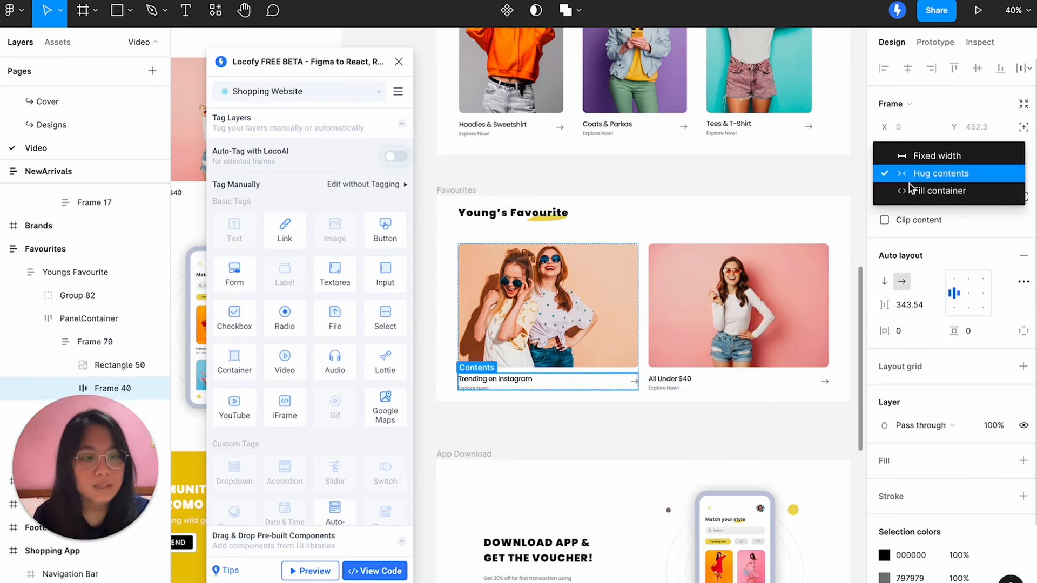
pyautogui.click(911, 191)
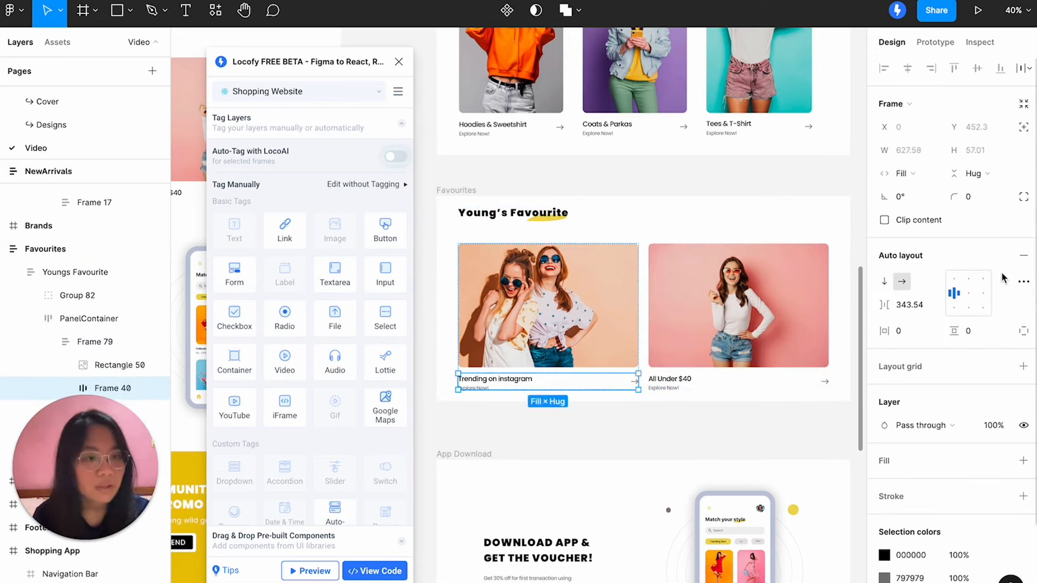
pyautogui.click(1023, 281)
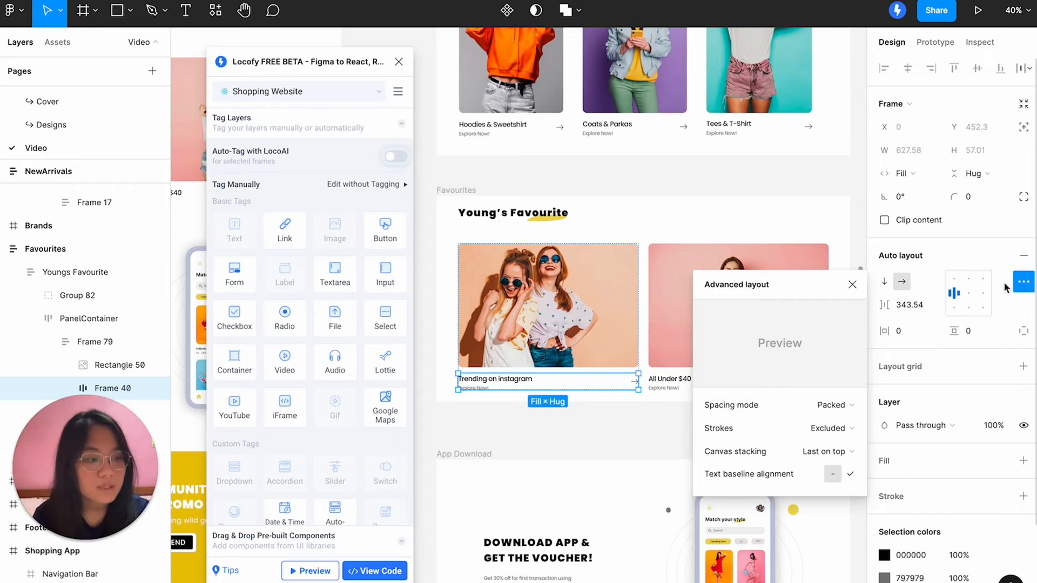
pyautogui.click(829, 409)
pyautogui.click(806, 429)
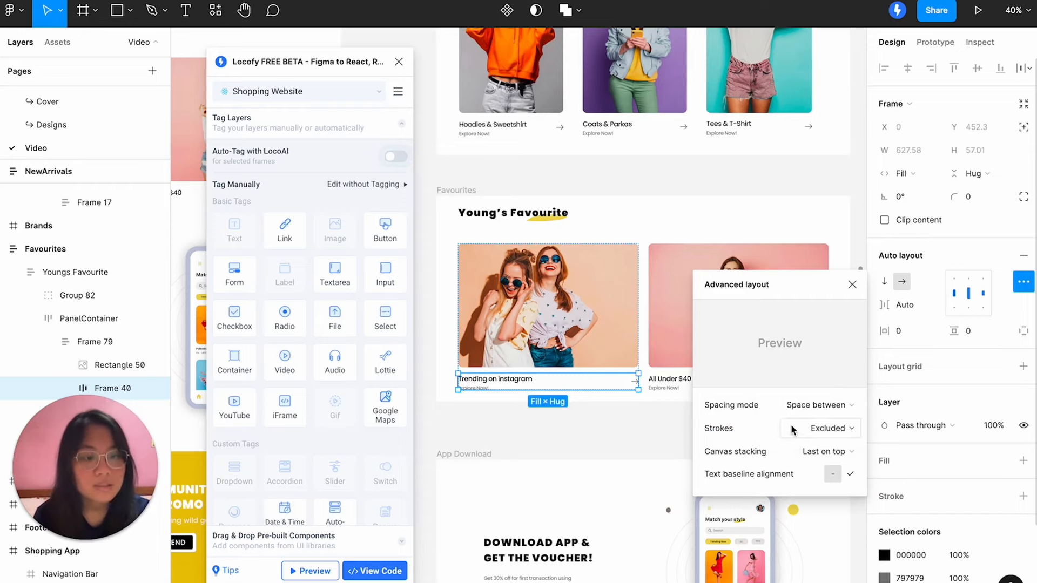
pyautogui.click(637, 440)
# Set the All Under $40 caption row's width to fill container and its spacing mode to space between.
pyautogui.doubleClick(674, 383)
pyautogui.doubleClick(675, 383)
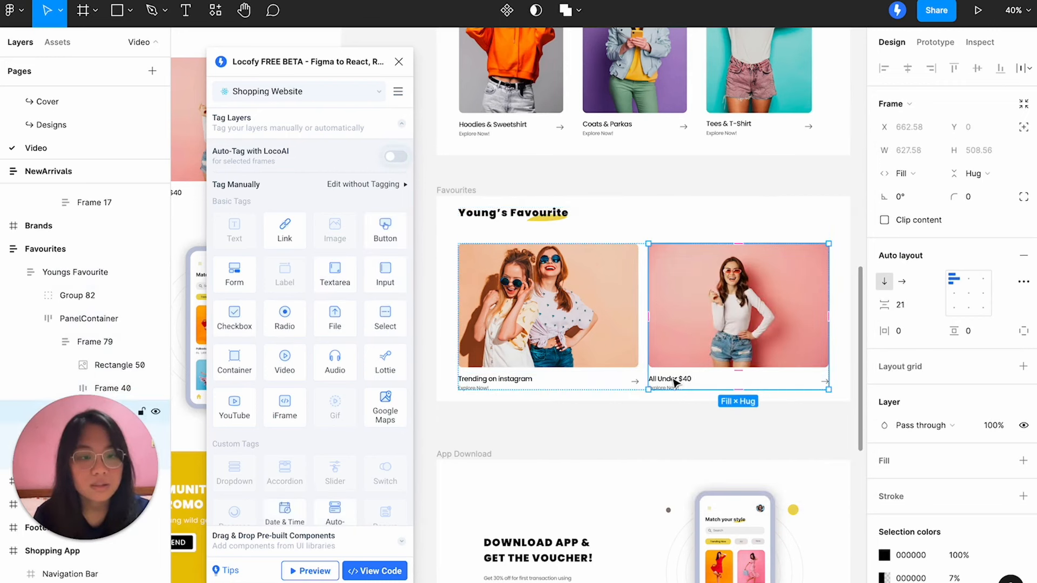
pyautogui.doubleClick(675, 383)
pyautogui.click(901, 173)
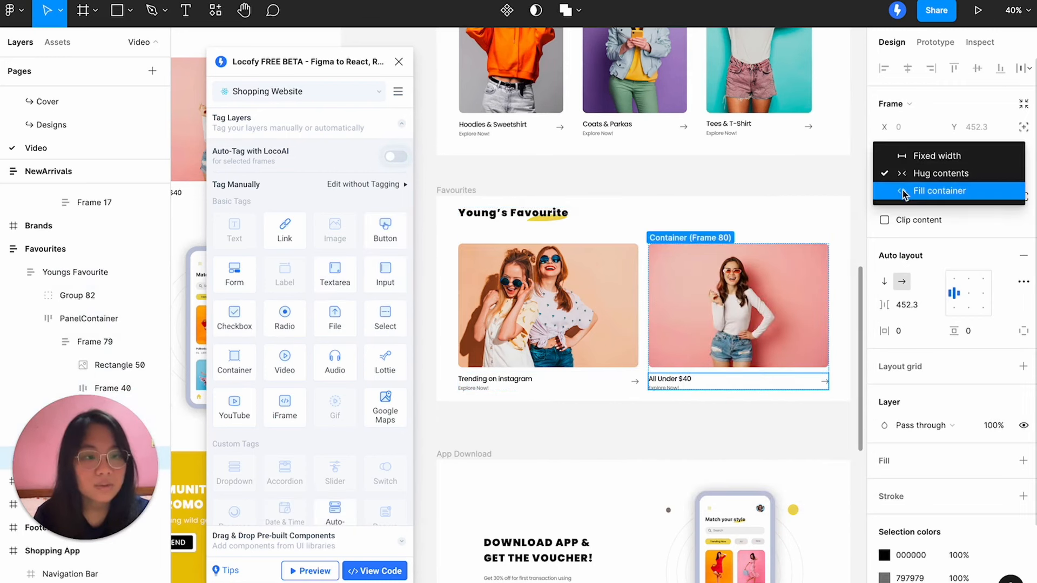
pyautogui.click(905, 193)
pyautogui.click(1024, 281)
pyautogui.click(832, 405)
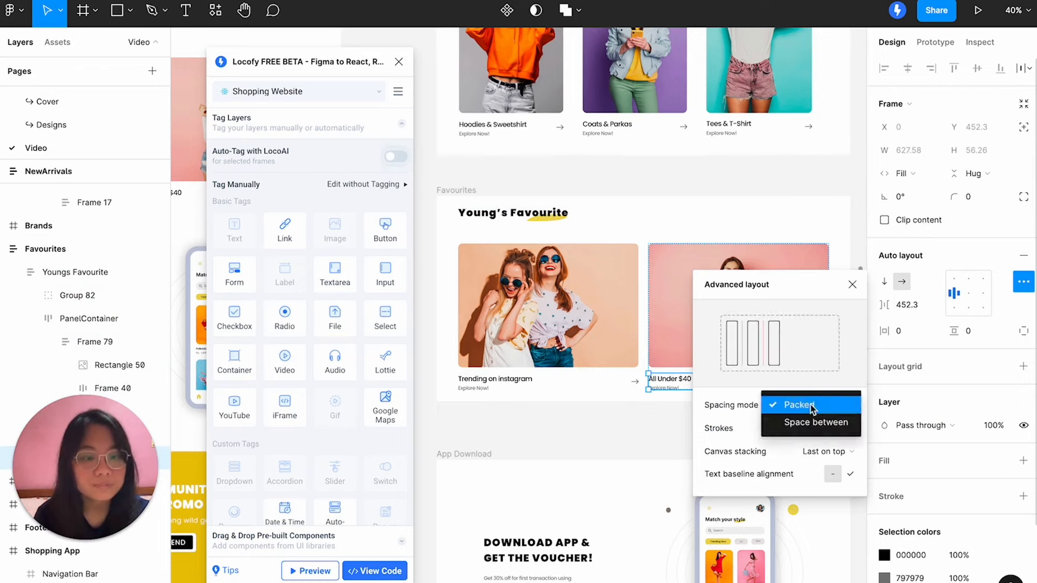
pyautogui.click(801, 423)
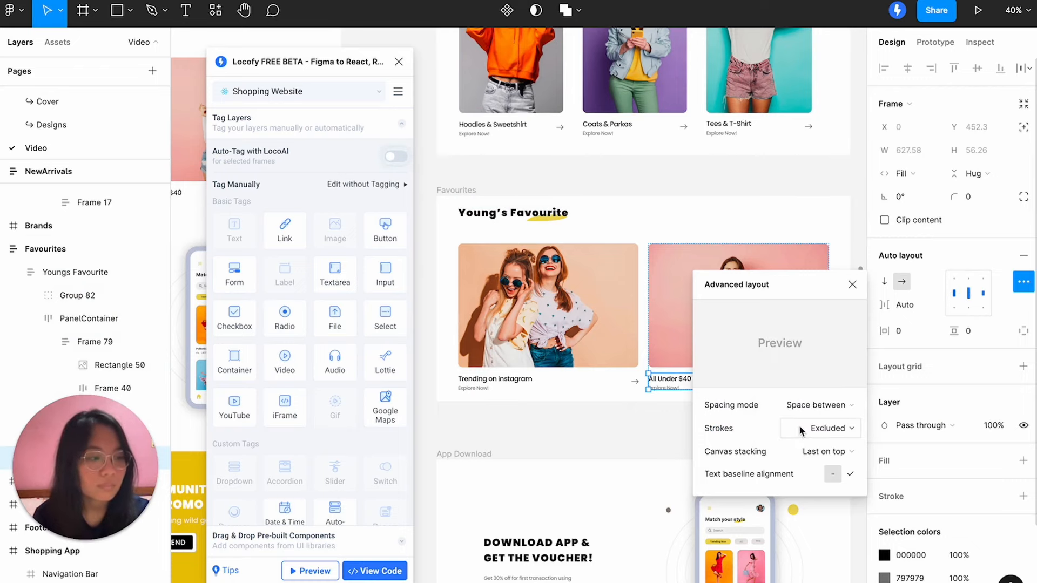
# Tag the photo rectangle in the Trending on Instagram card as Image.
pyautogui.click(567, 312)
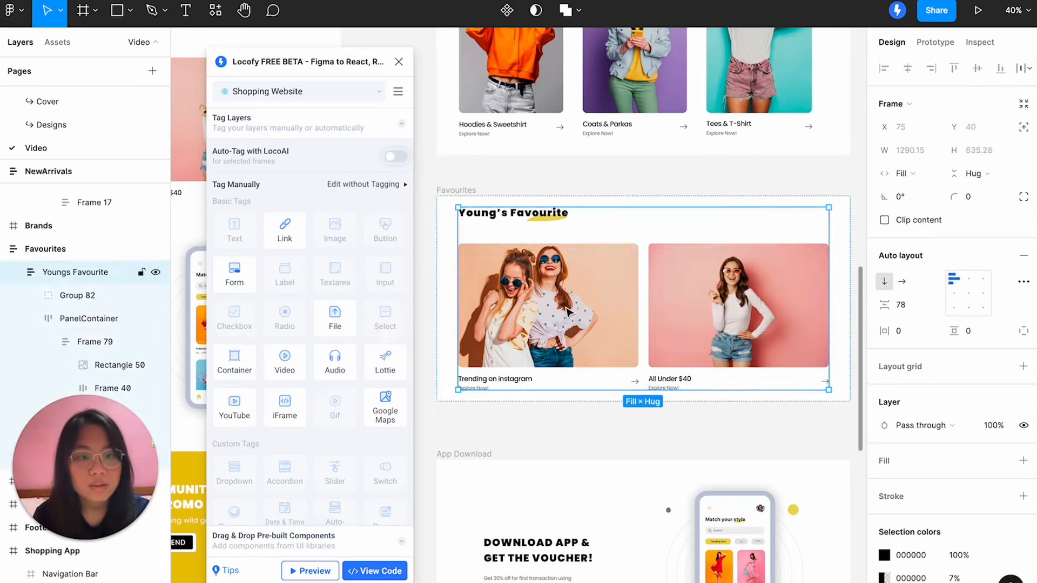
pyautogui.click(567, 312)
pyautogui.doubleClick(567, 312)
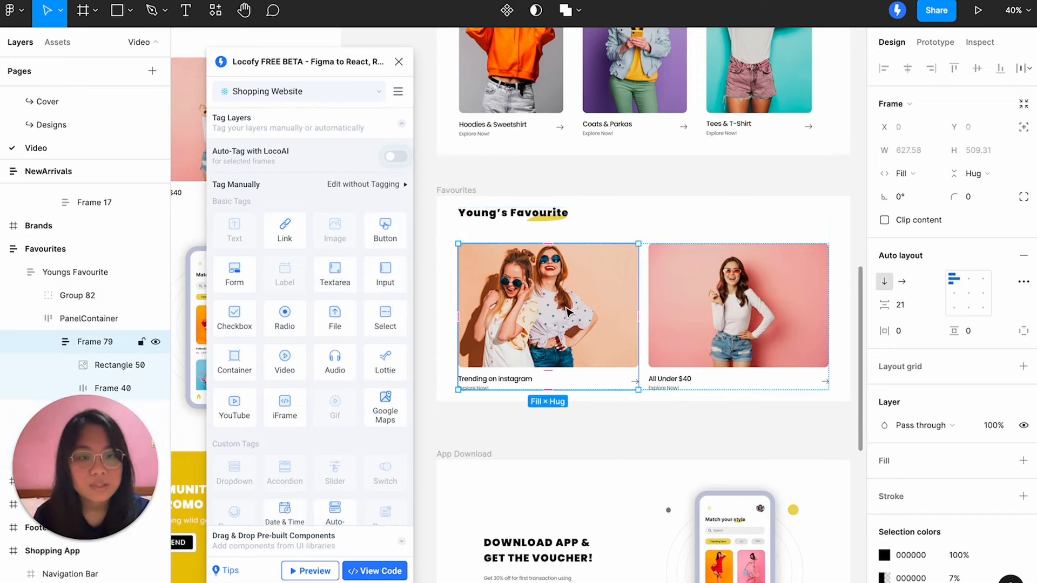
pyautogui.click(567, 312)
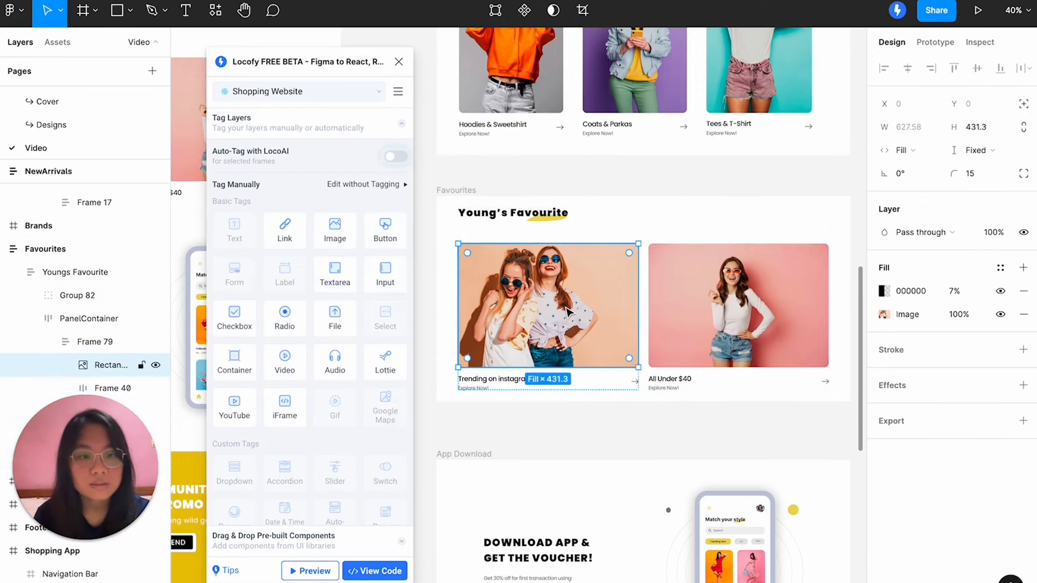
pyautogui.click(343, 237)
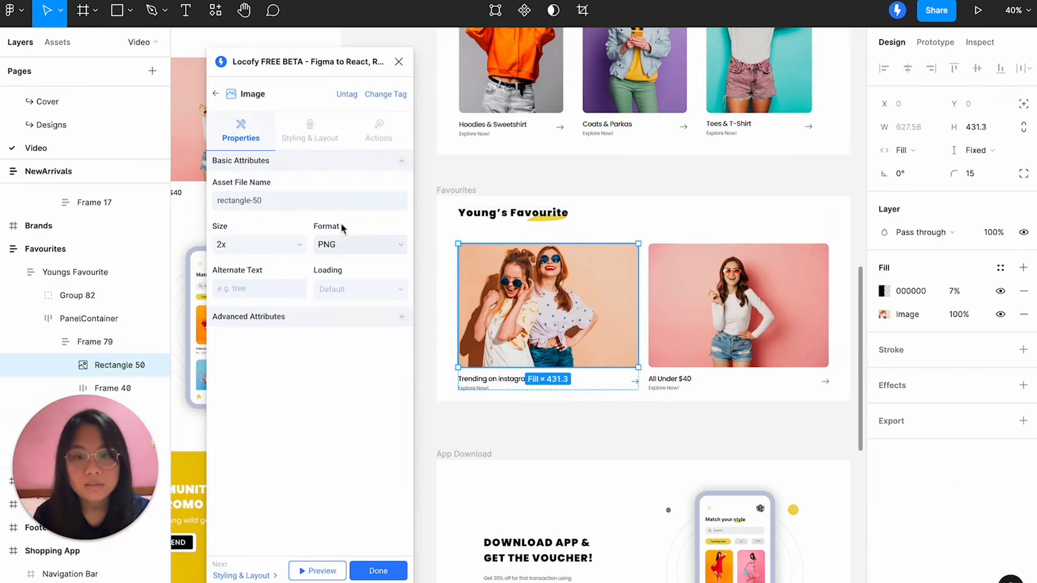
# Add the advanced CSS property height with value auto to the Trending on Instagram image, saving without the recommended tagging.
pyautogui.click(321, 139)
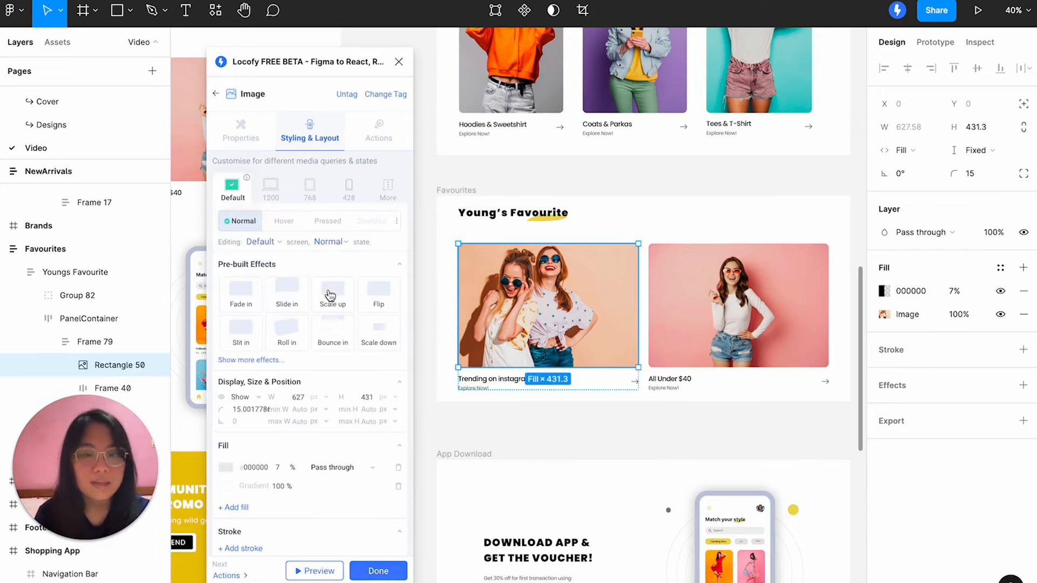
pyautogui.scroll(-1, 265, 510)
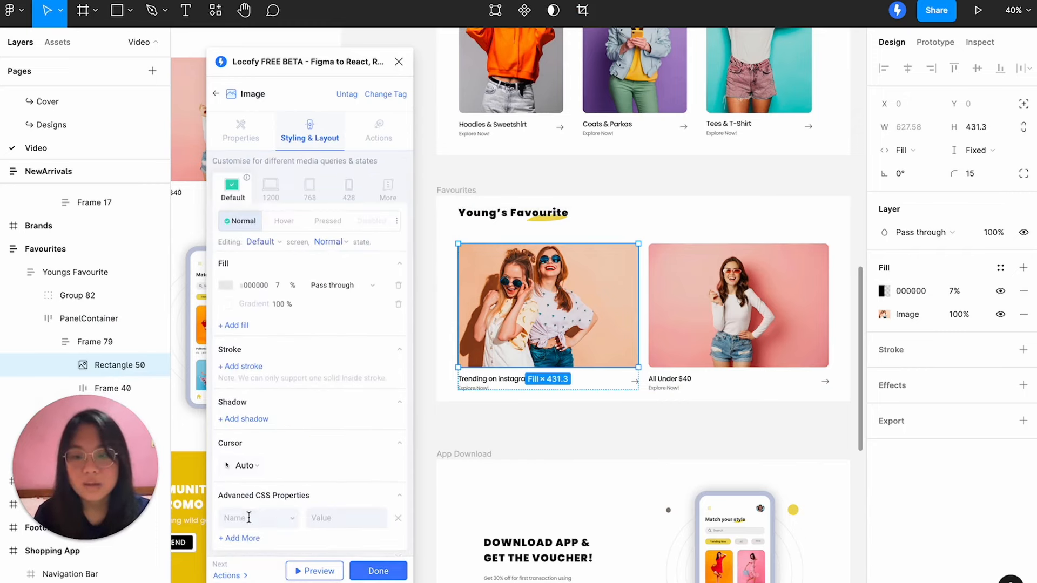
pyautogui.click(249, 518)
pyautogui.write('height')
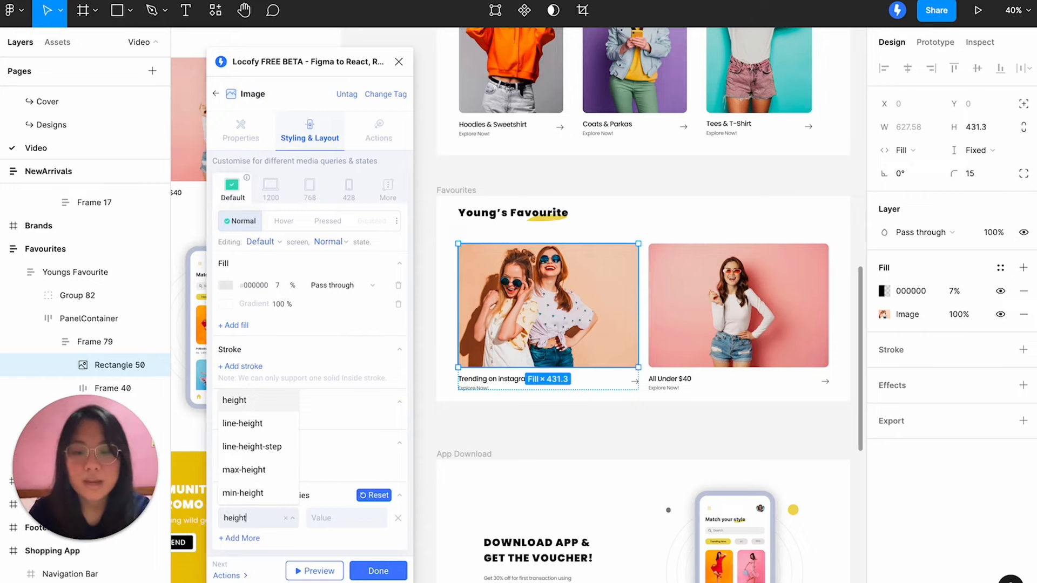
pyautogui.press('Return')
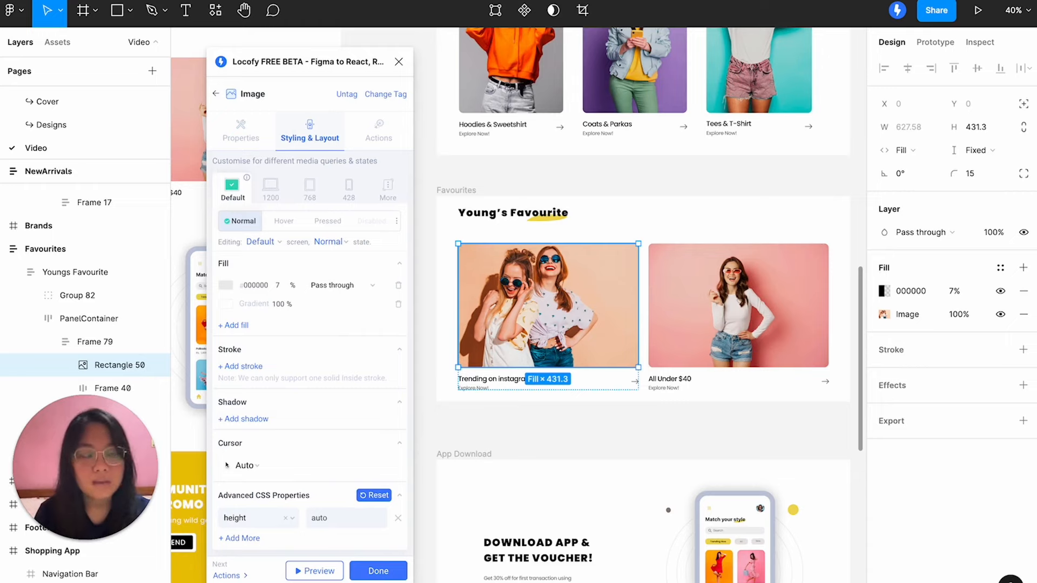
pyautogui.click(389, 571)
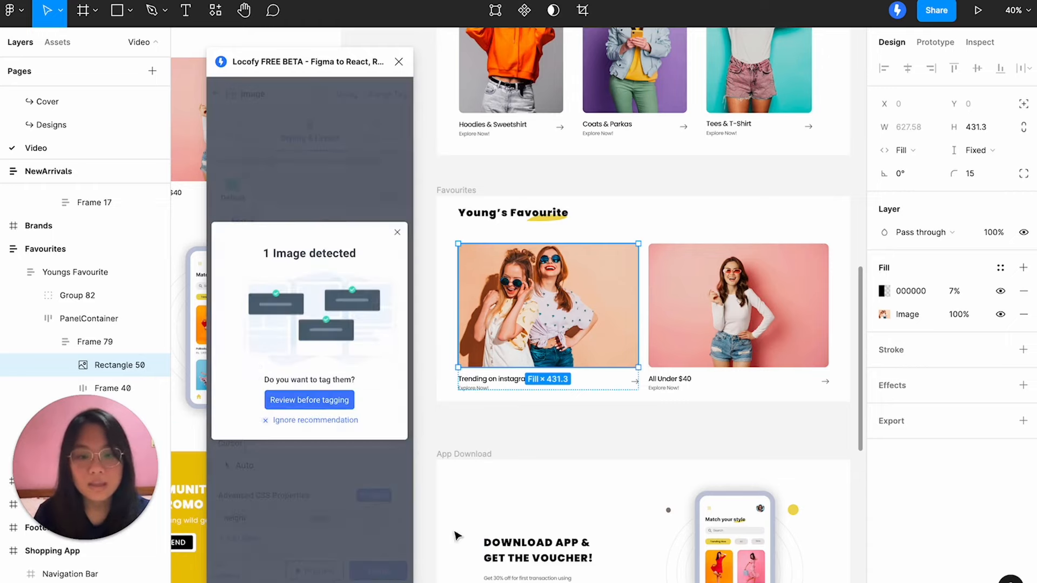
pyautogui.click(294, 421)
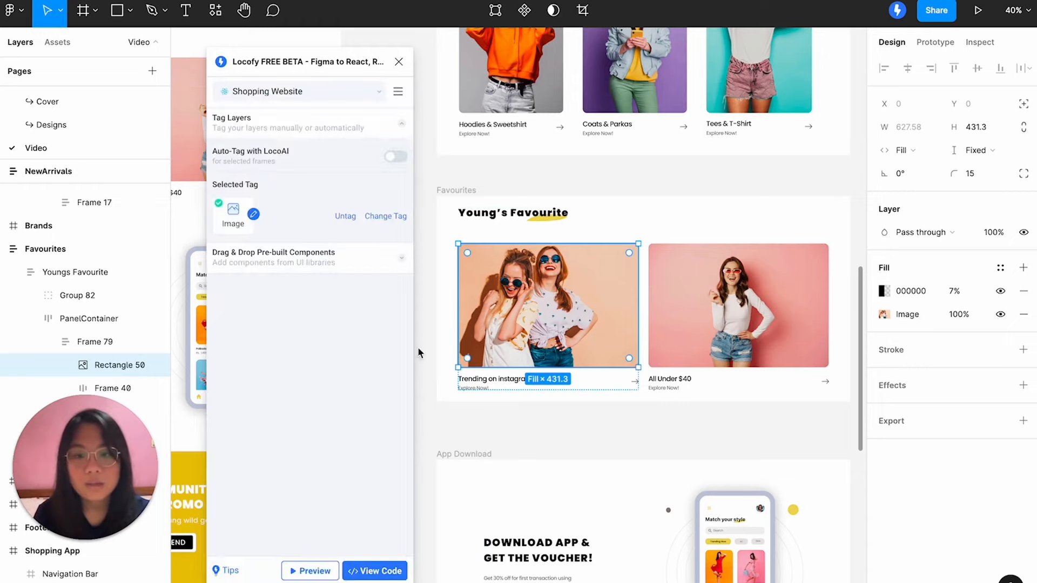
# Tag the photo rectangle in the All Under $40 card as Image.
pyautogui.click(724, 240)
pyautogui.doubleClick(702, 268)
pyautogui.doubleClick(701, 265)
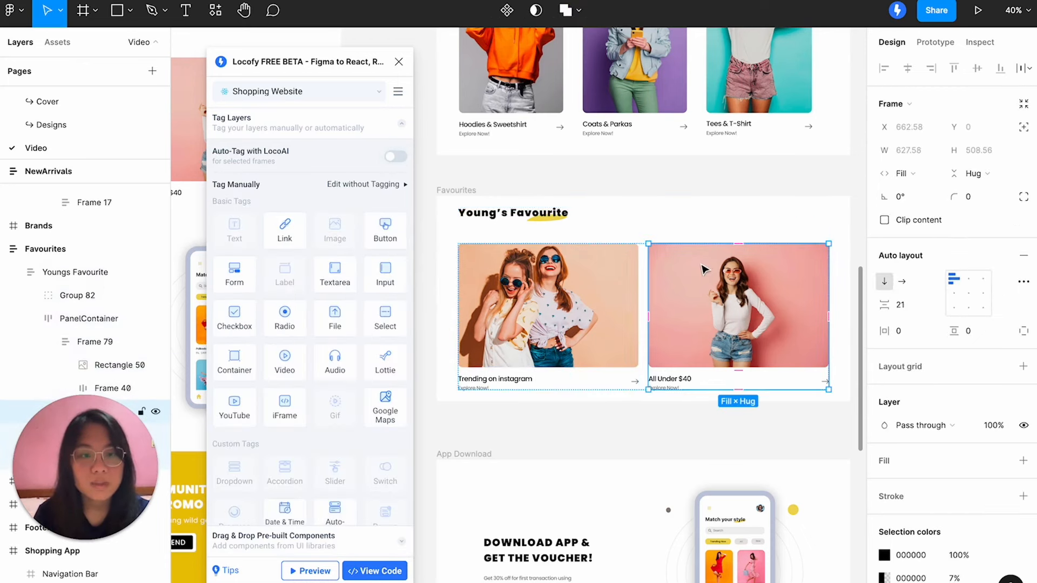
pyautogui.doubleClick(703, 268)
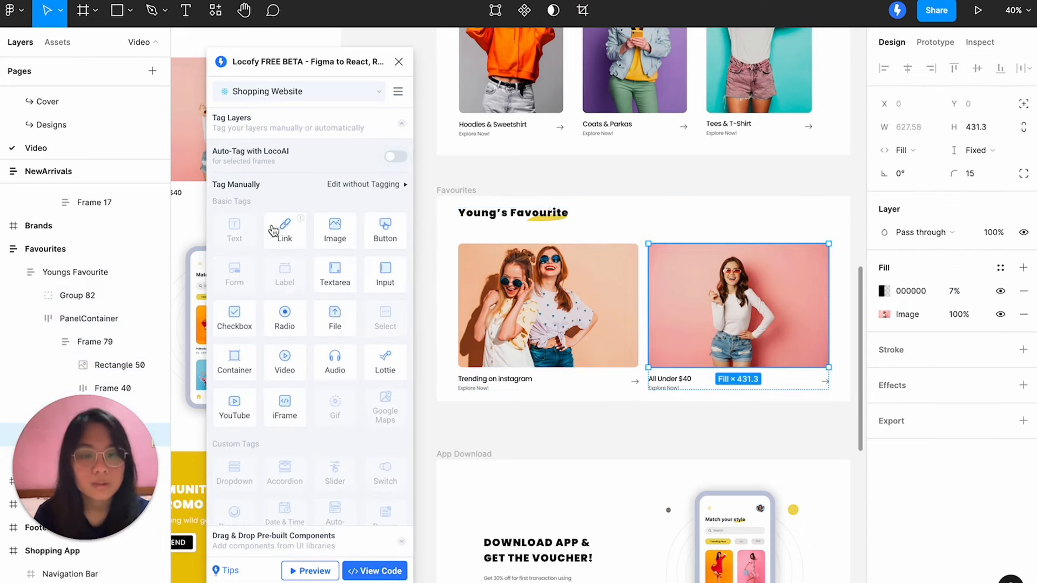
pyautogui.click(338, 238)
# Add the advanced CSS property height to the All Under $40 image and save its styling.
pyautogui.click(313, 132)
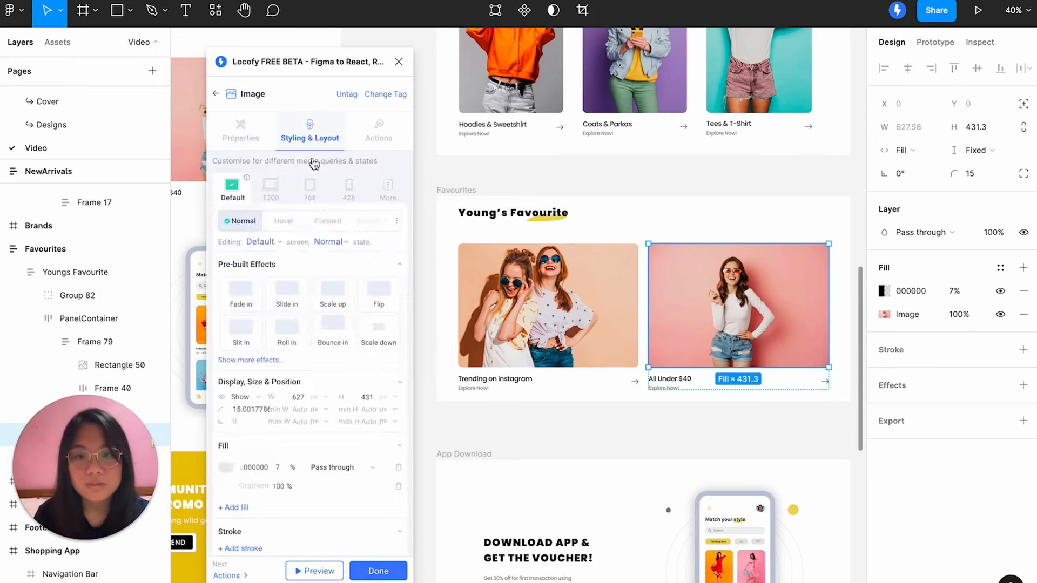
pyautogui.scroll(-3, 299, 399)
pyautogui.click(258, 518)
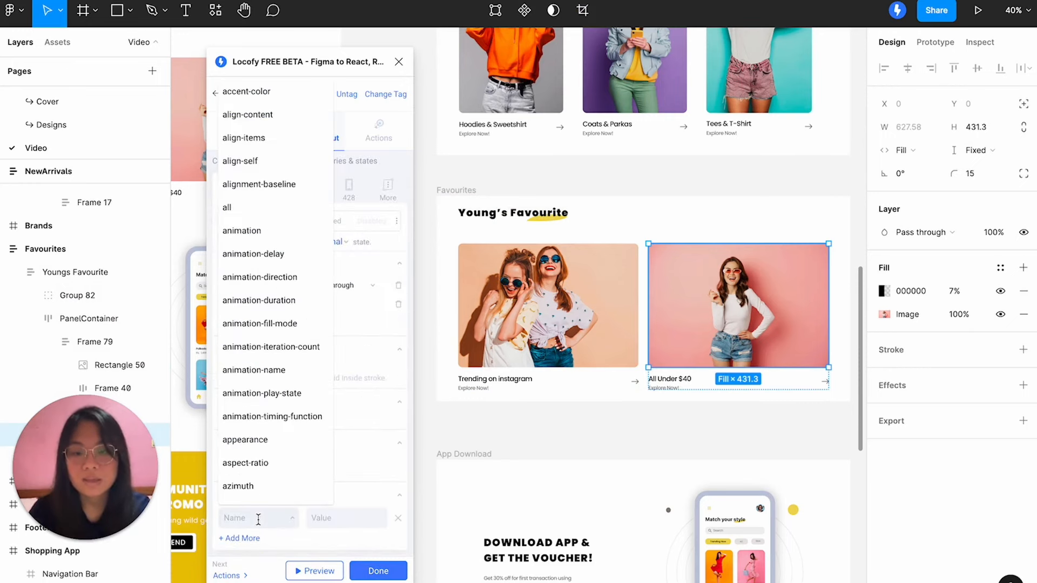
pyautogui.write('height')
pyautogui.press('Return')
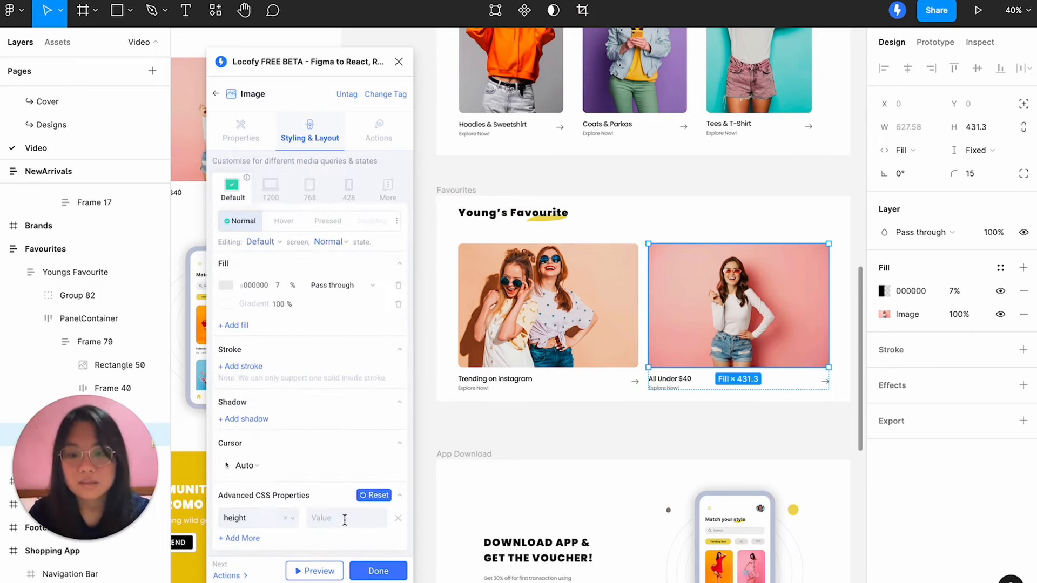
pyautogui.click(378, 570)
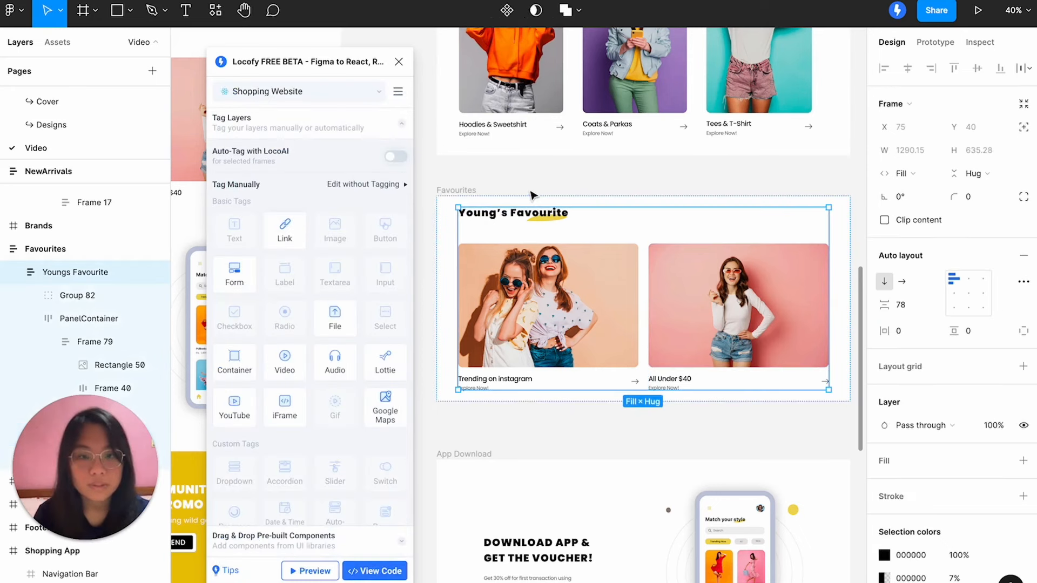
# Tag the PanelContainer frame as Container and set its layout direction to vertical for the 800 screen size.
pyautogui.click(87, 320)
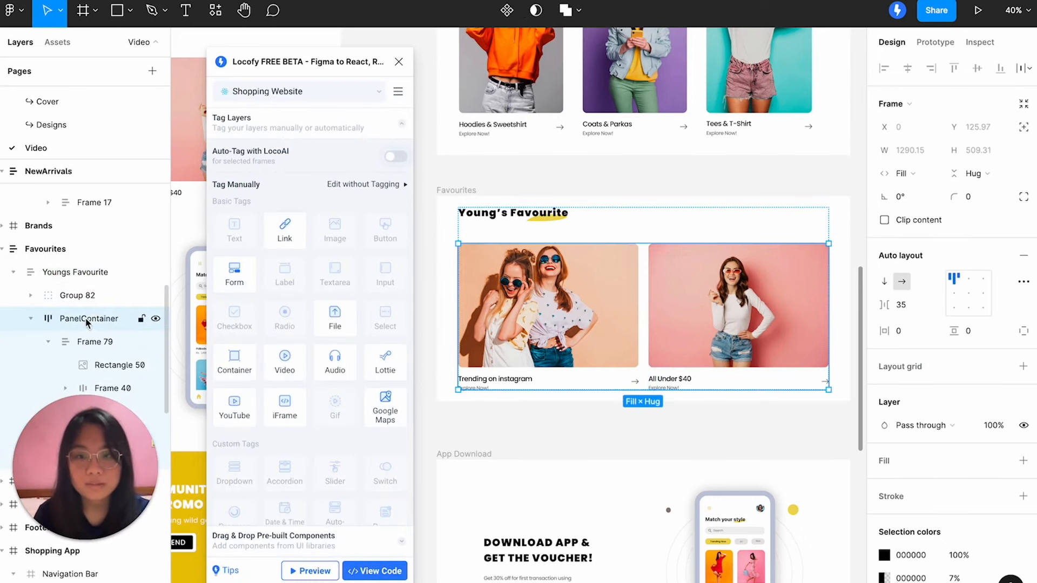
pyautogui.click(244, 368)
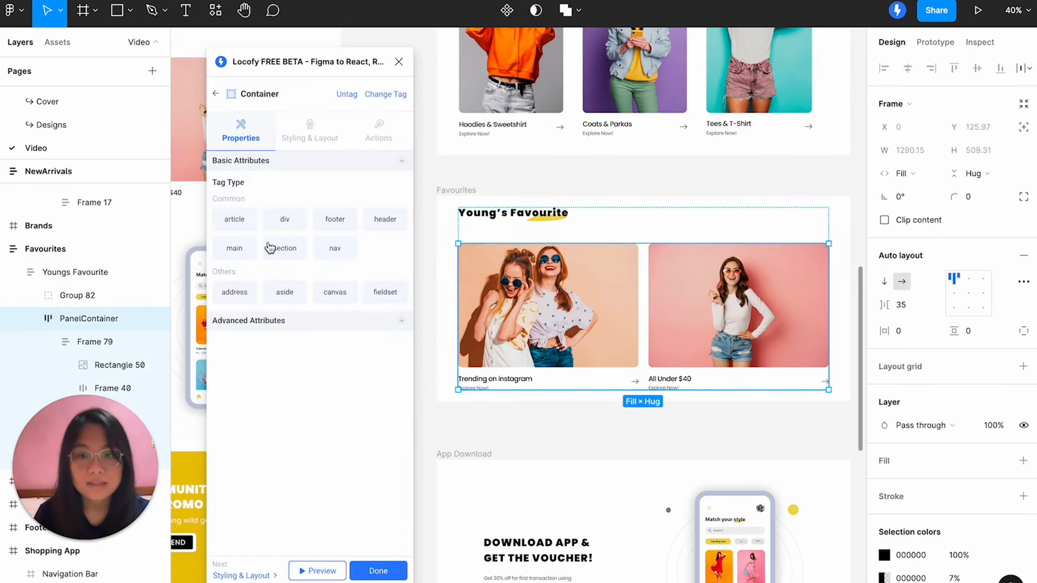
pyautogui.click(309, 135)
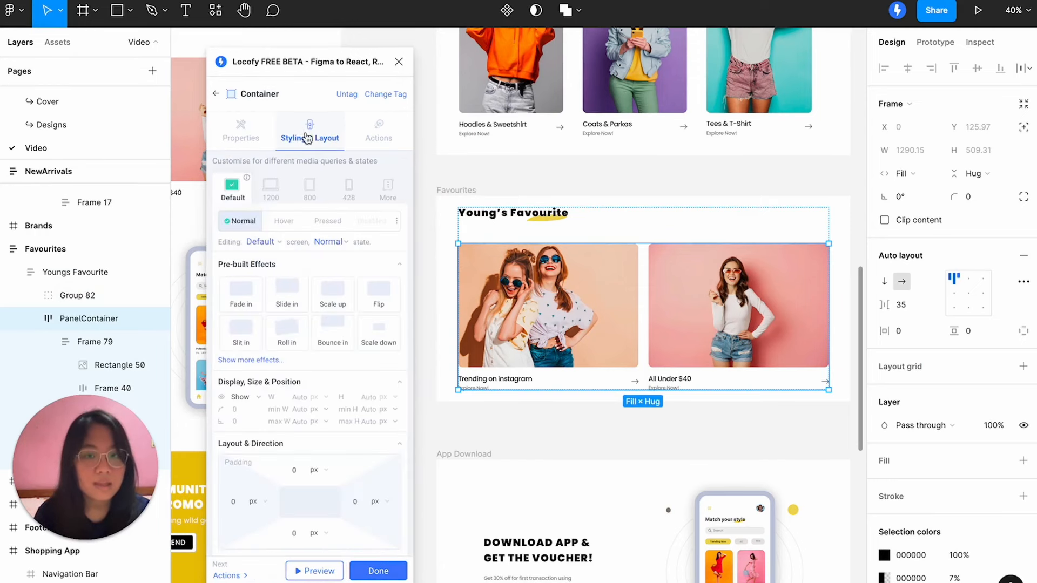
pyautogui.click(318, 195)
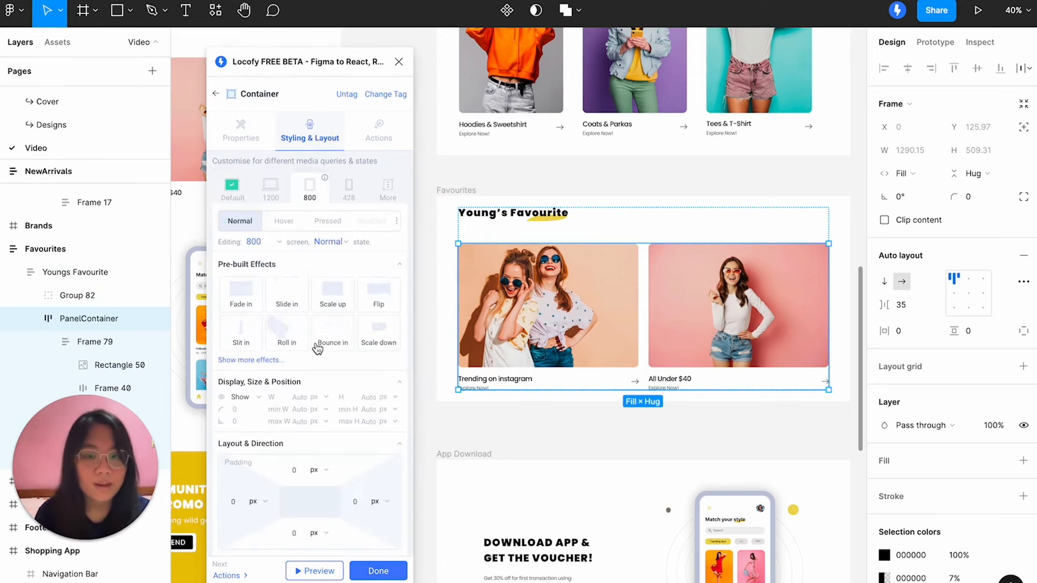
pyautogui.scroll(-2, 307, 384)
pyautogui.click(264, 454)
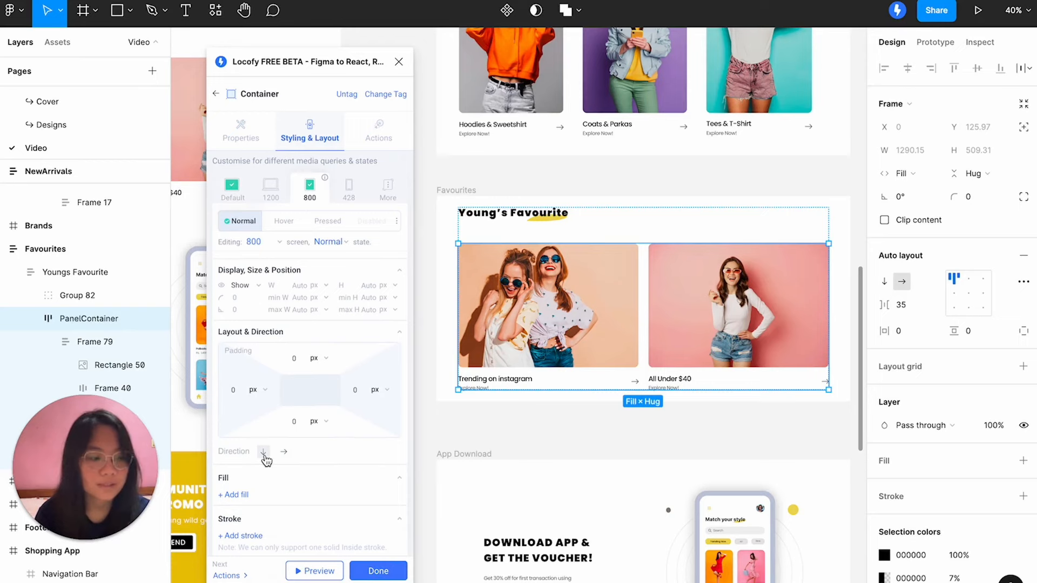
pyautogui.click(378, 571)
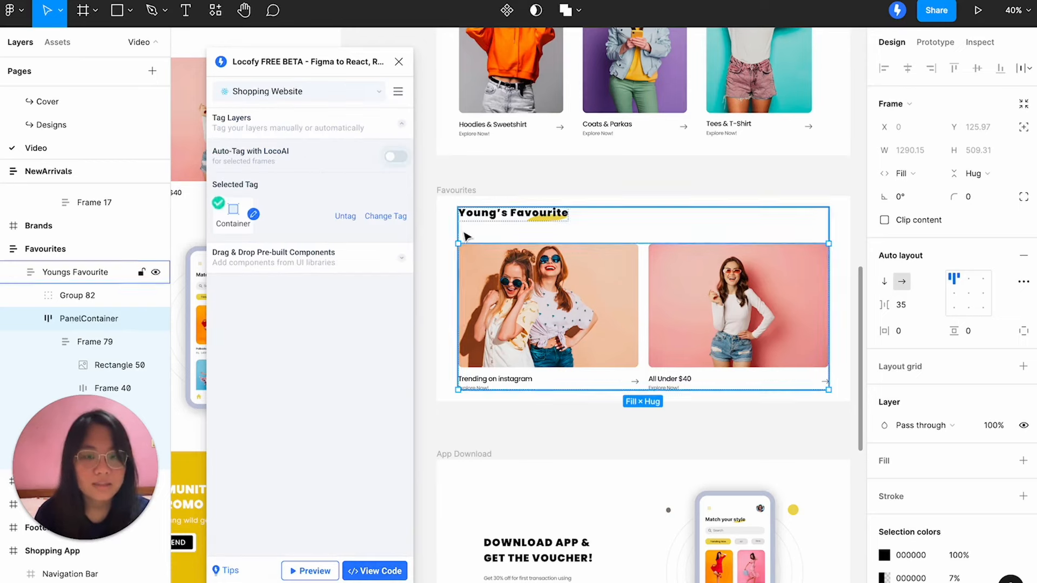
# Preview the Favourites section and check its responsiveness by narrowing it to 641 px wide and widening it back to full size.
pyautogui.click(456, 190)
pyautogui.click(325, 571)
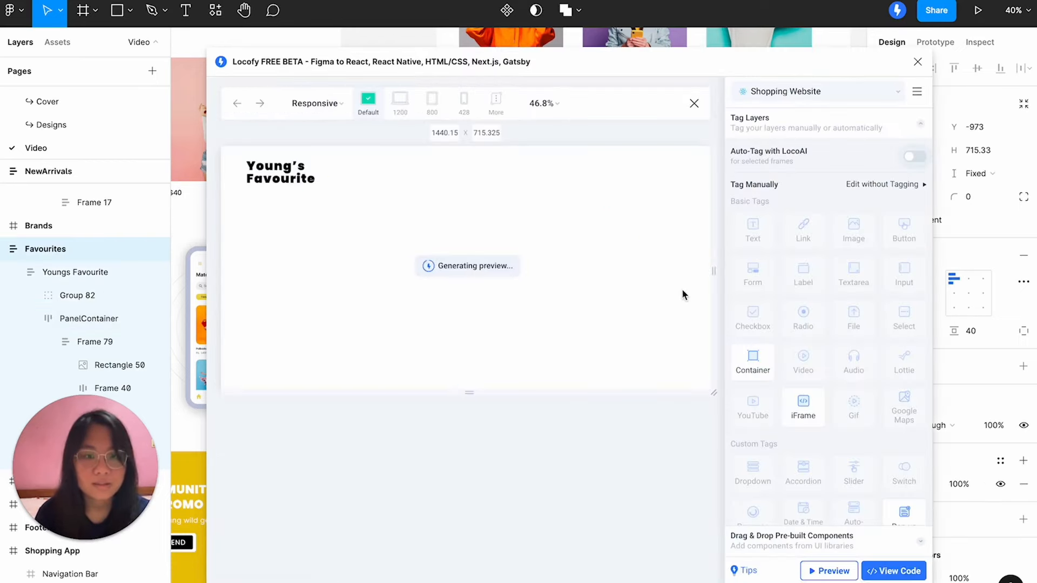
pyautogui.moveTo(711, 262); pyautogui.dragTo(577, 260)
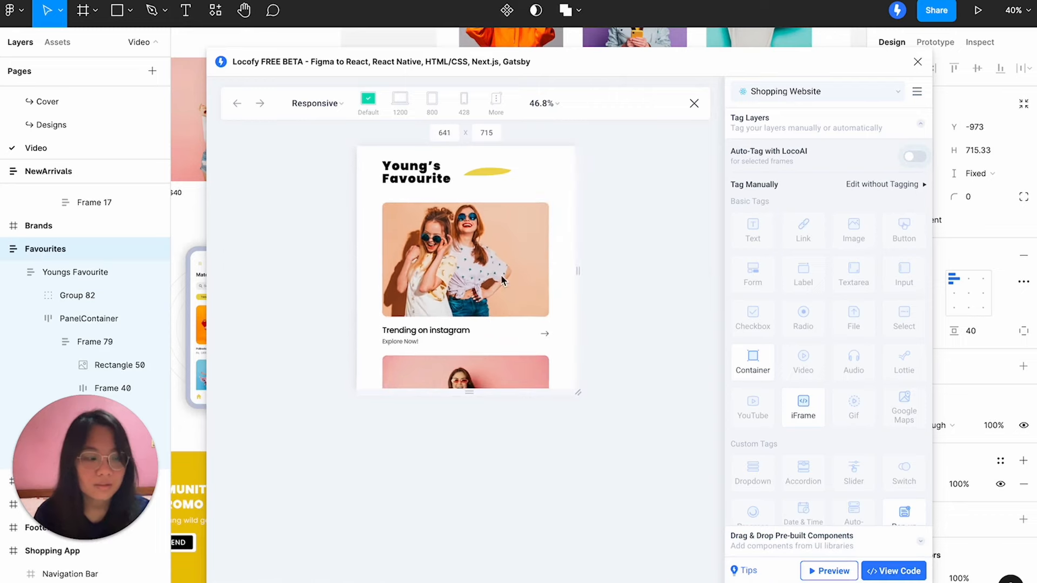
pyautogui.scroll(-5, 492, 281)
pyautogui.scroll(5, 492, 285)
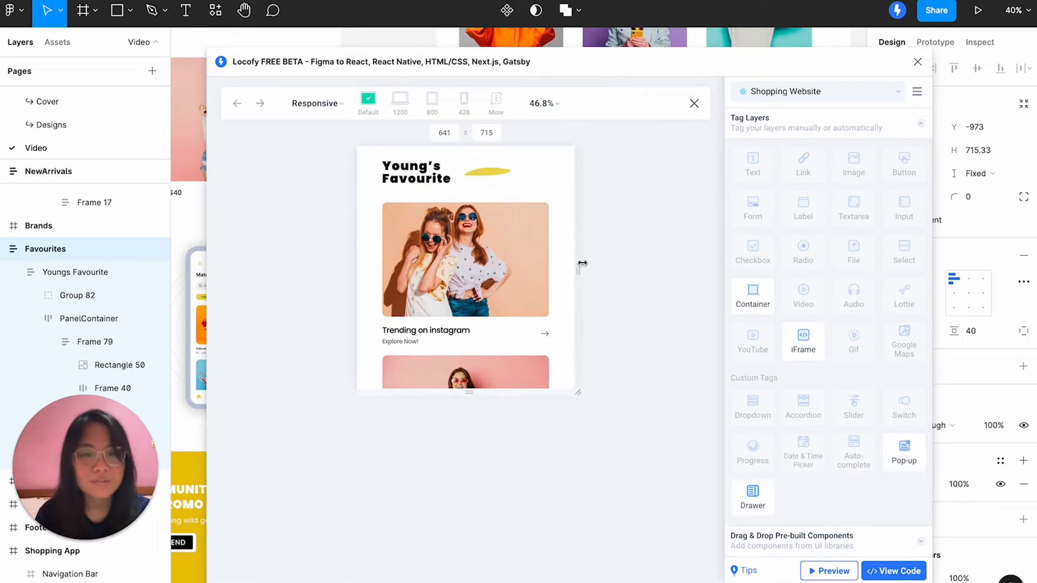
pyautogui.moveTo(576, 271); pyautogui.dragTo(714, 270)
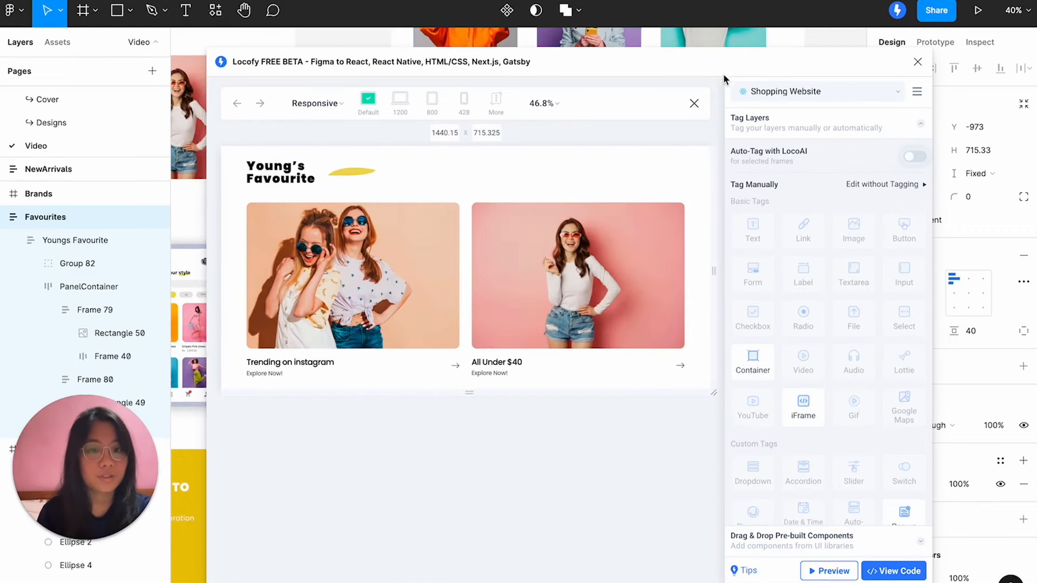
pyautogui.click(695, 103)
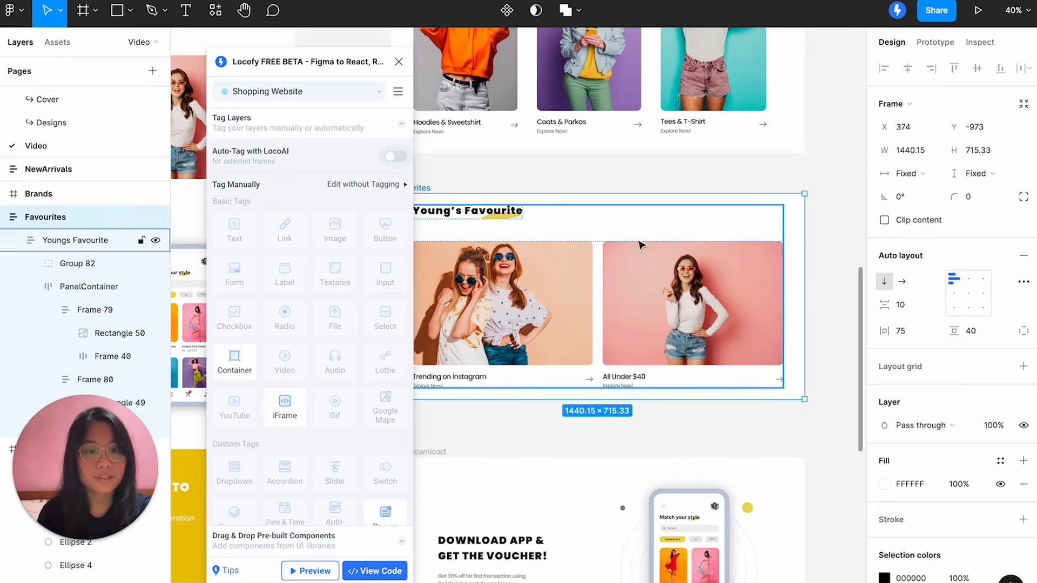
# Wrap the Mobile app layer and all its decorative ellipses in the App Download section in a single frame.
pyautogui.scroll(-5, 642, 242)
pyautogui.scroll(-2, 640, 246)
pyautogui.scroll(-1, 594, 232)
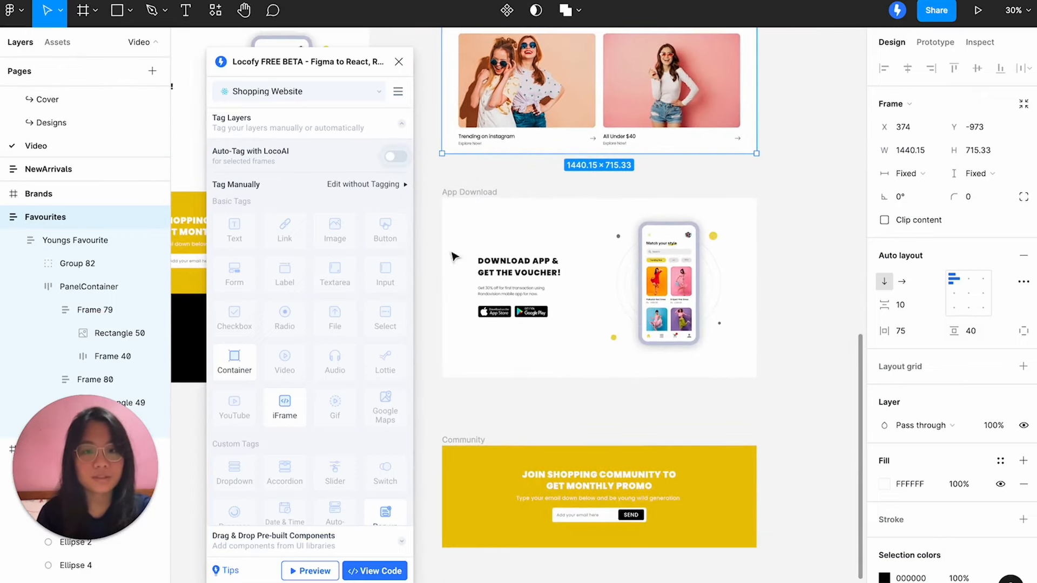
pyautogui.click(701, 191)
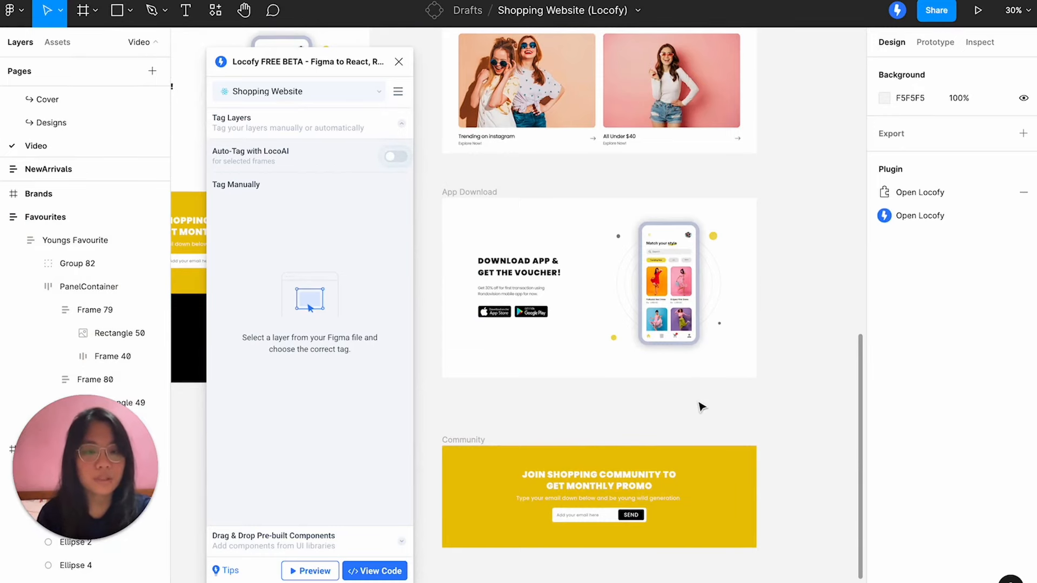
pyautogui.moveTo(696, 407); pyautogui.dragTo(631, 202)
pyautogui.doubleClick(636, 281)
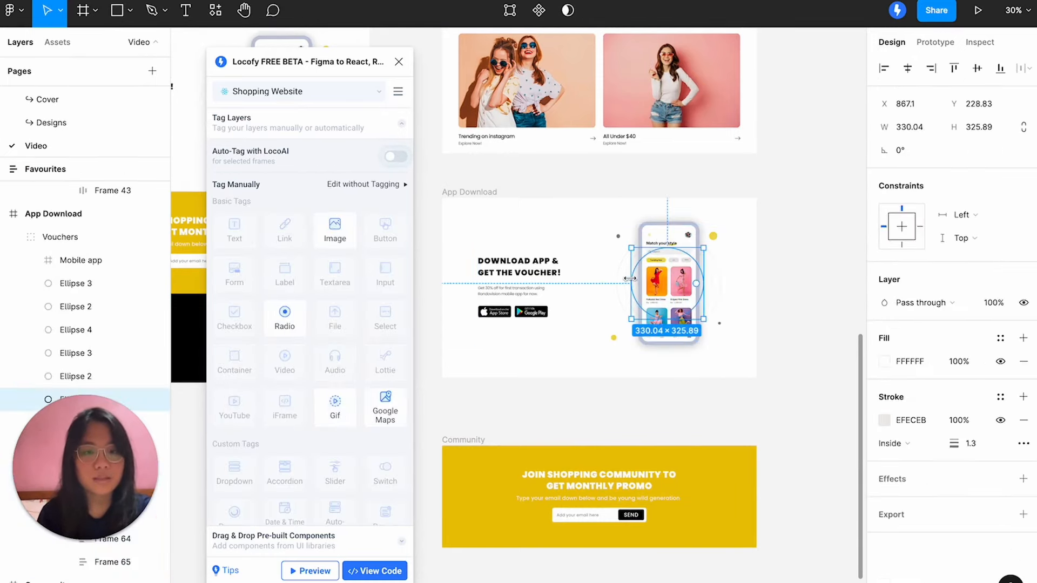
pyautogui.doubleClick(625, 277)
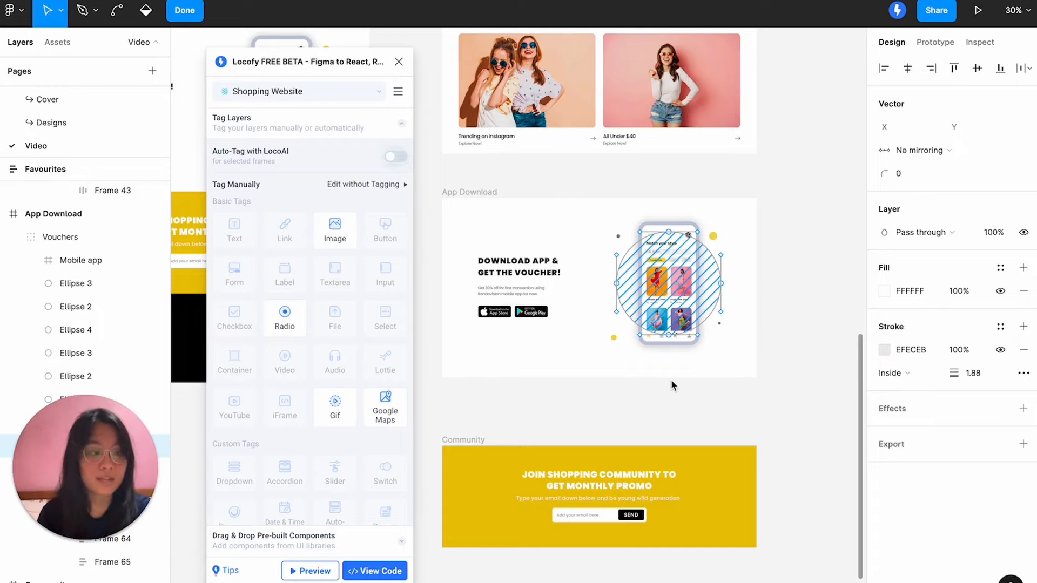
pyautogui.scroll(-2, 92, 274)
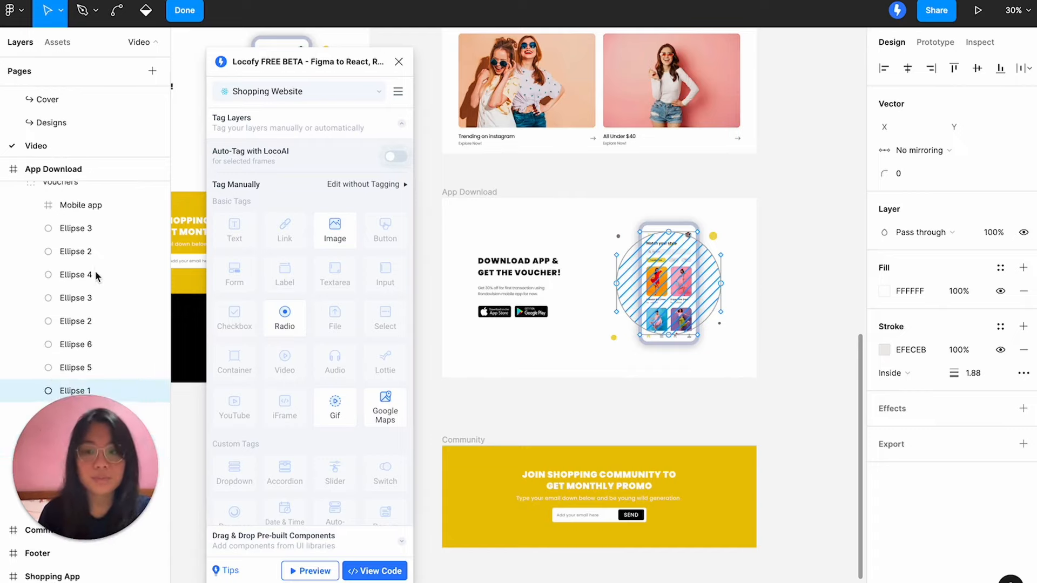
pyautogui.keyDown('shift'); pyautogui.click(75, 211); pyautogui.keyUp('shift')
pyautogui.scroll(-1, 92, 304)
pyautogui.scroll(-1, 92, 304)
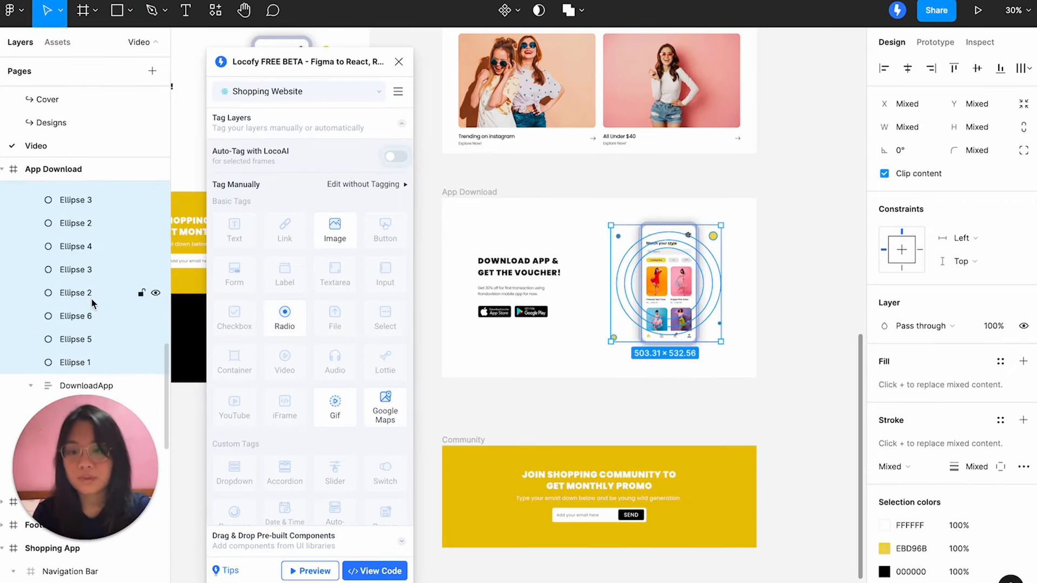
pyautogui.hotkey('ctrl', 'alt', 'g')
pyautogui.scroll(1, 81, 217)
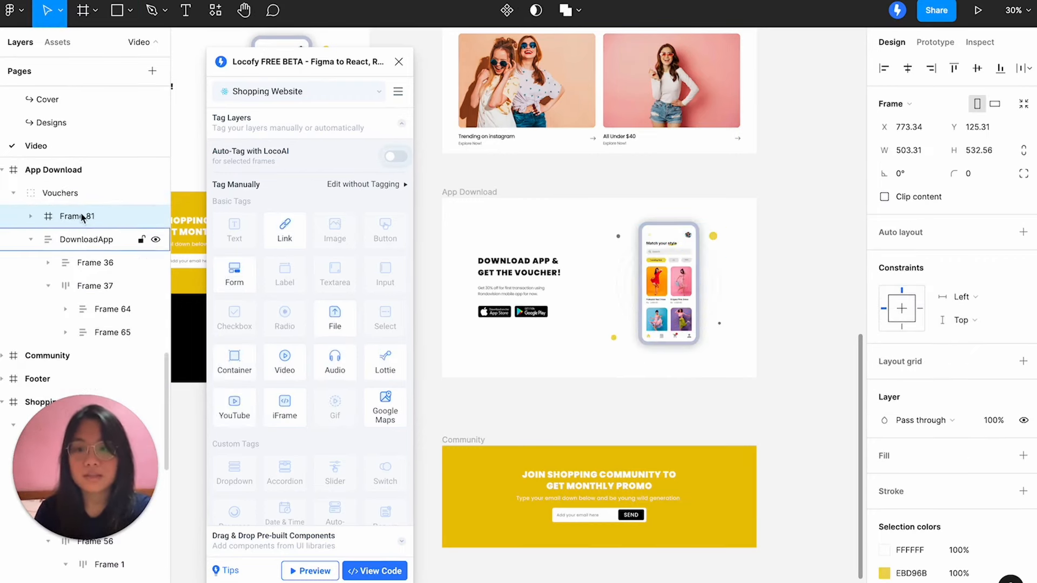
# Rename the new frame around the phone artwork as Phone.
pyautogui.doubleClick(79, 216)
pyautogui.write('Phone')
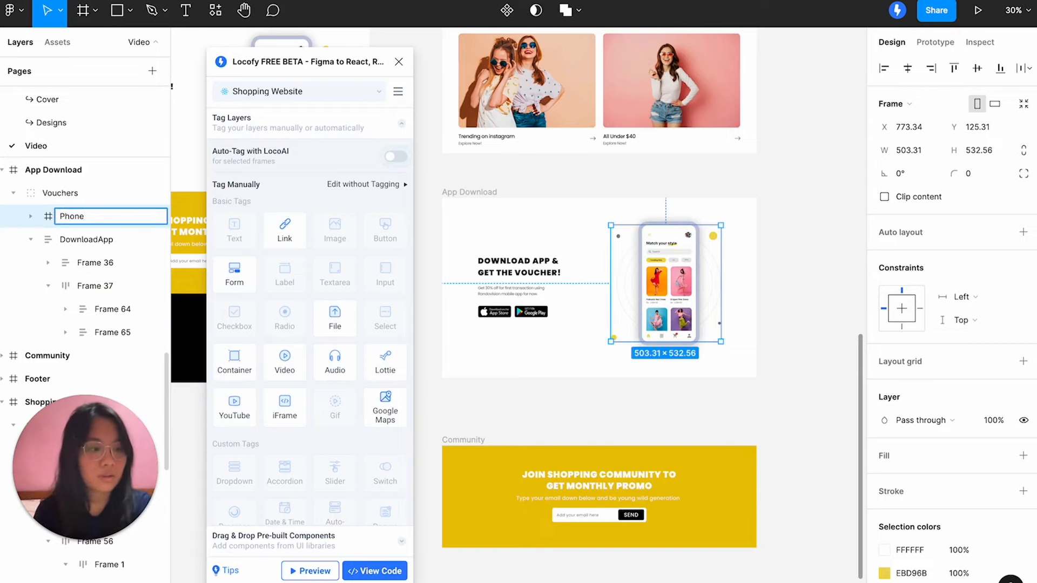
pyautogui.press('Return')
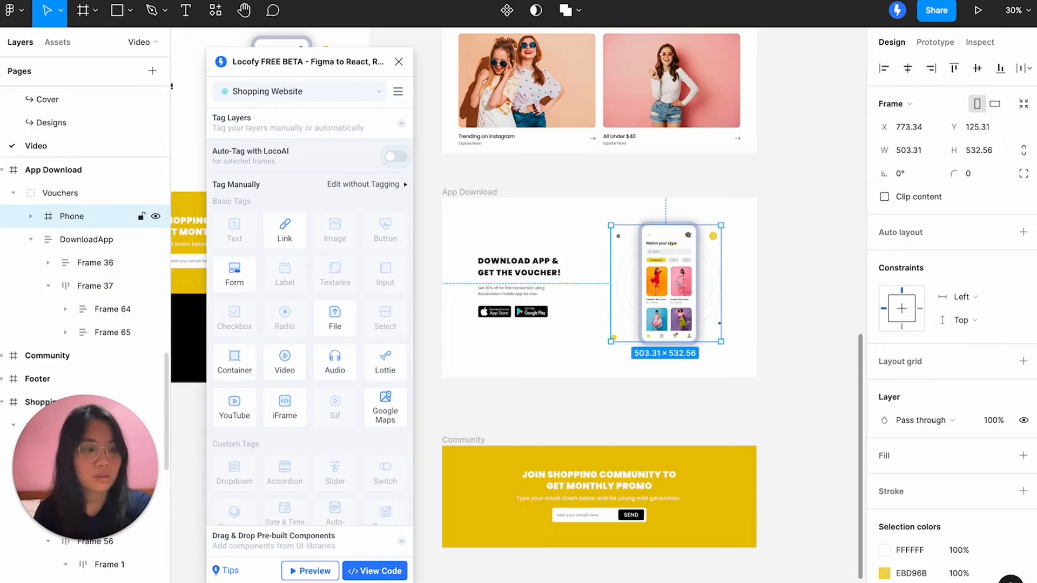
pyautogui.hscroll(2, 699, 301)
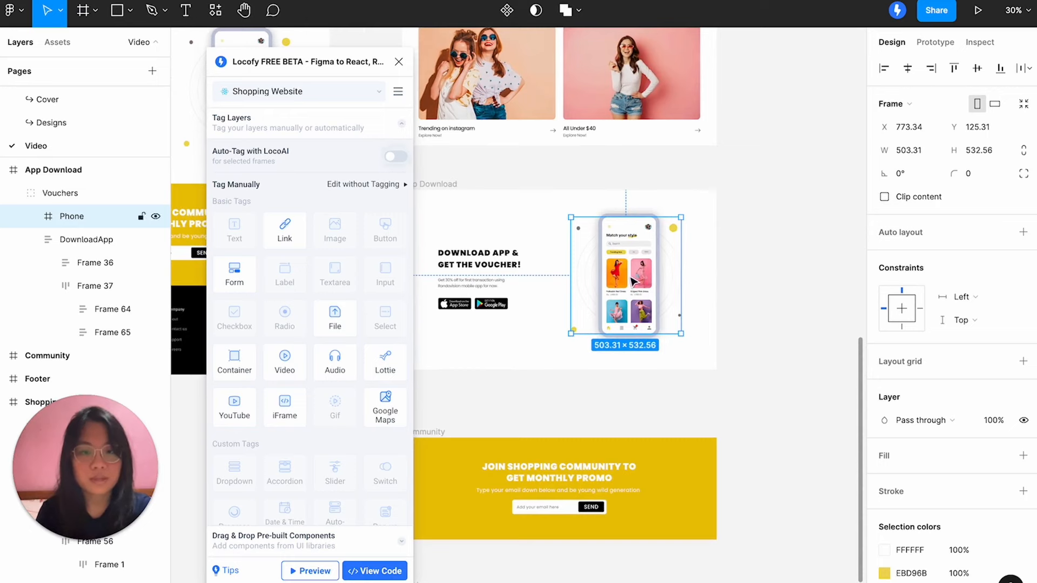
# Set the height of the phone image beside the App Download section to 658, keeping its proportions.
pyautogui.hscroll(2, 633, 281)
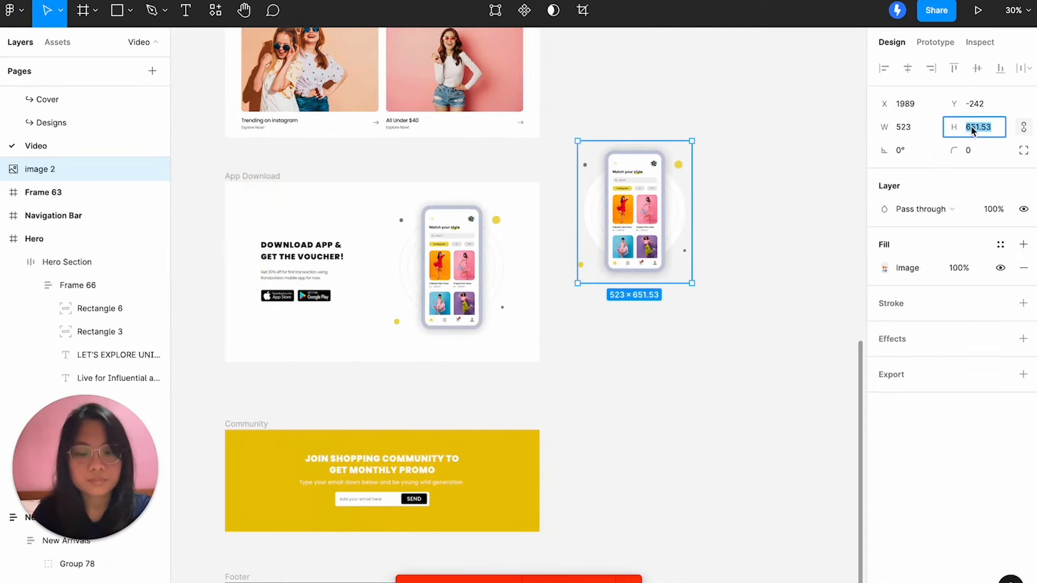
pyautogui.write('658')
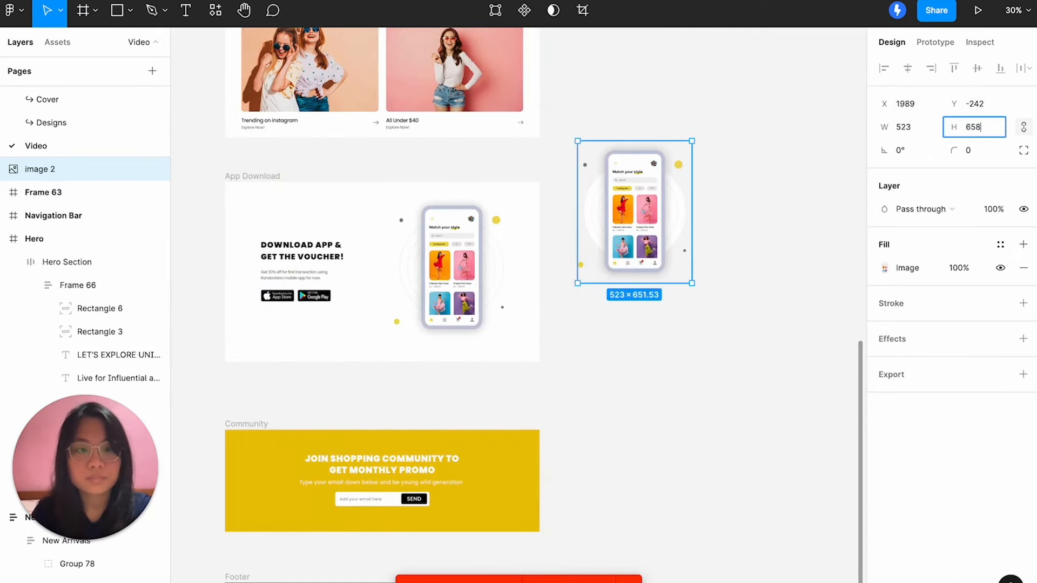
pyautogui.press('Return')
# Delete the Phone frame with its layered artwork from the App Download section.
pyautogui.doubleClick(448, 251)
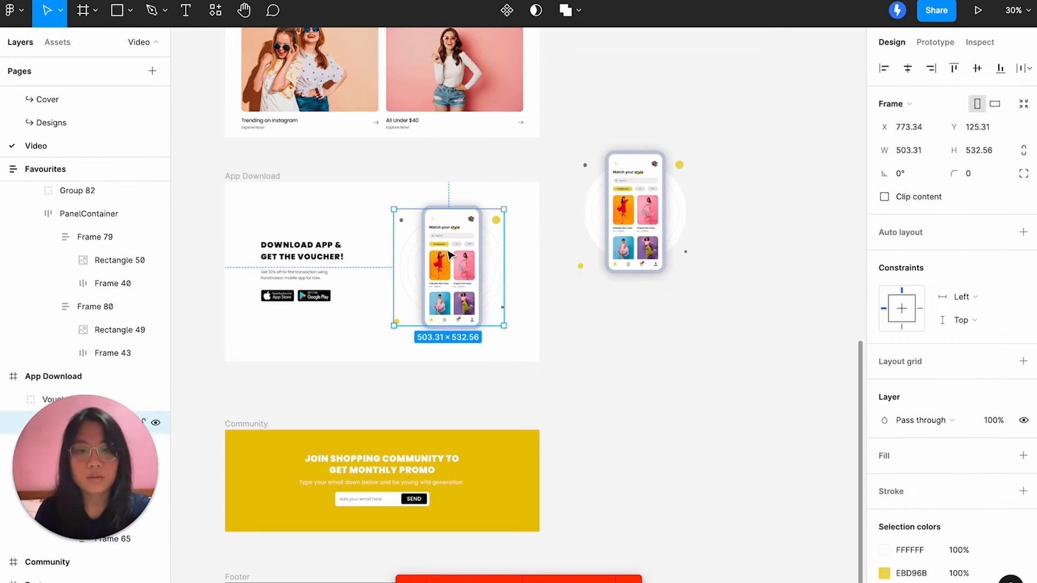
pyautogui.doubleClick(448, 254)
pyautogui.press('Escape')
pyautogui.doubleClick(473, 278)
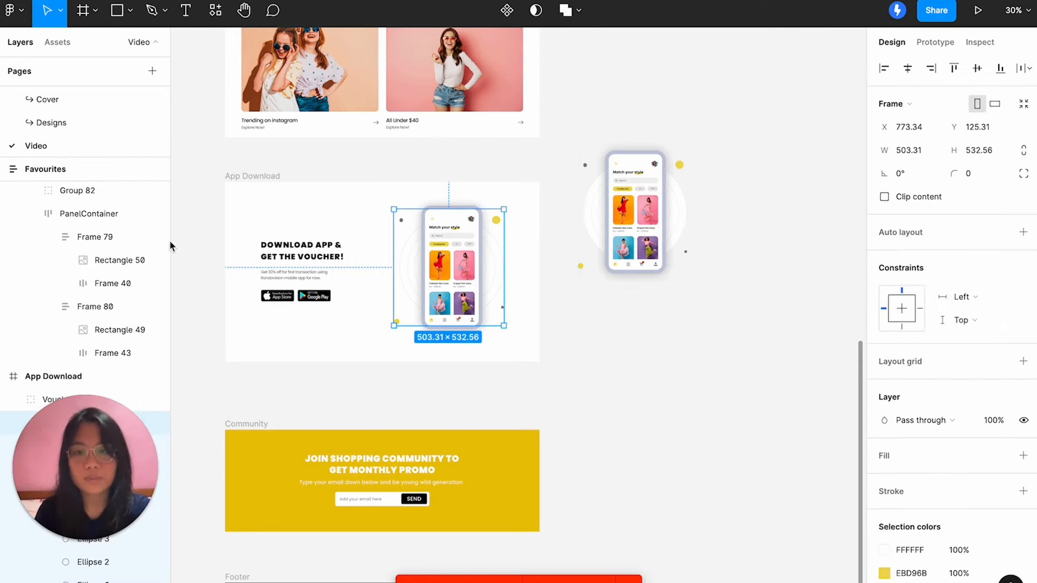
pyautogui.scroll(-2, 81, 302)
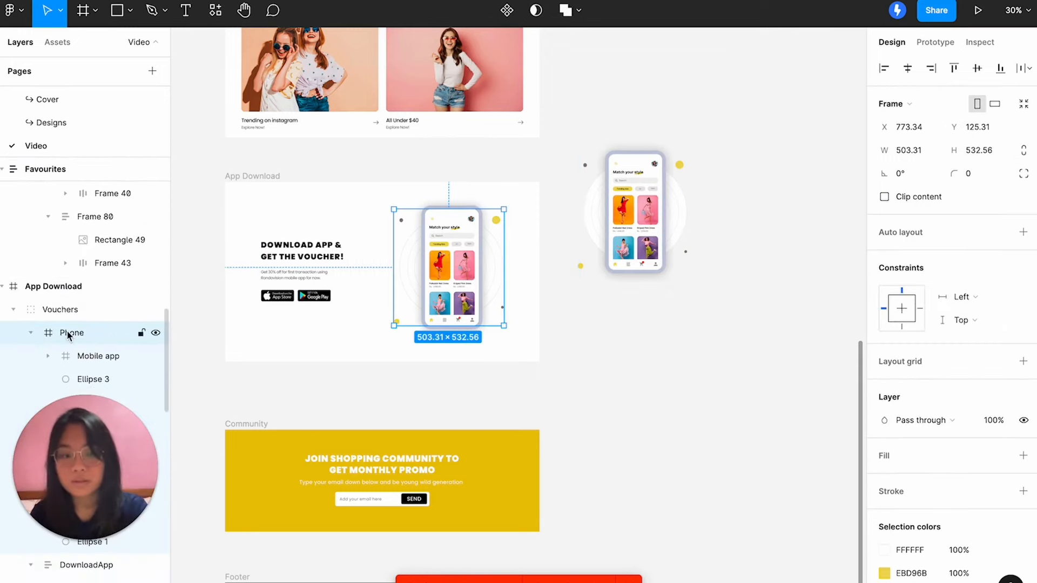
pyautogui.press('Delete')
# Move the phone image into the App Download frame at X 720, Y 71, beside the voucher text.
pyautogui.hscroll(-2, 598, 209)
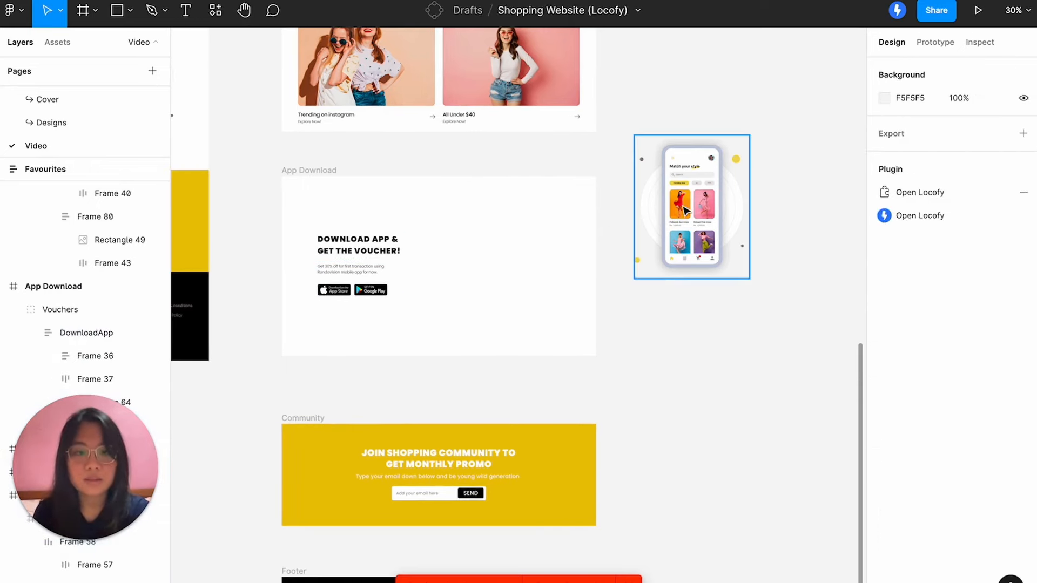
pyautogui.moveTo(685, 210); pyautogui.dragTo(508, 263)
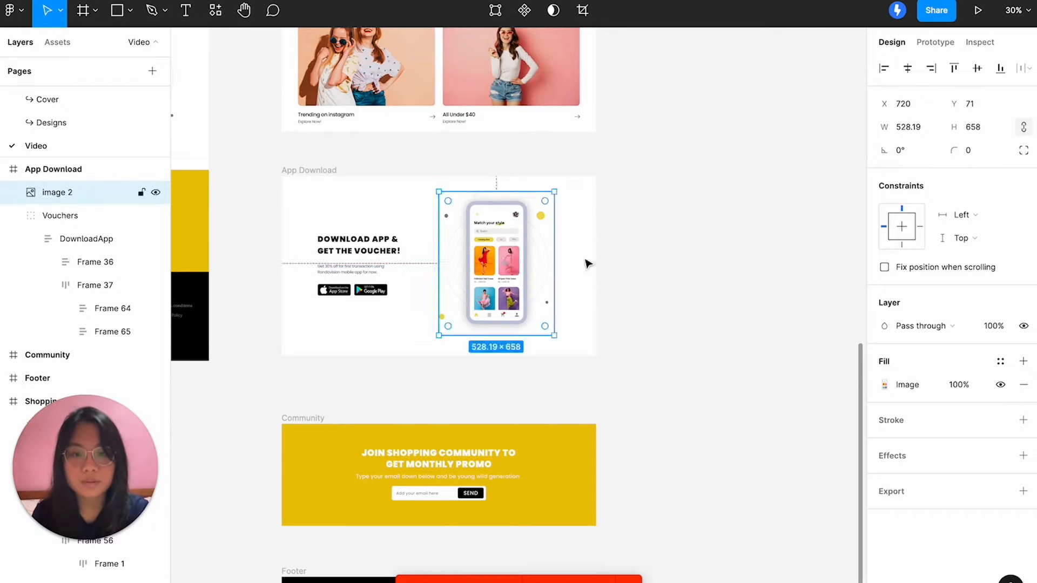
pyautogui.click(669, 262)
# Reopen the Locofy plugin and tag the phone image in the App Download section as Image.
pyautogui.hscroll(-3, 669, 263)
pyautogui.hscroll(-4, 669, 263)
pyautogui.scroll(2, 670, 263)
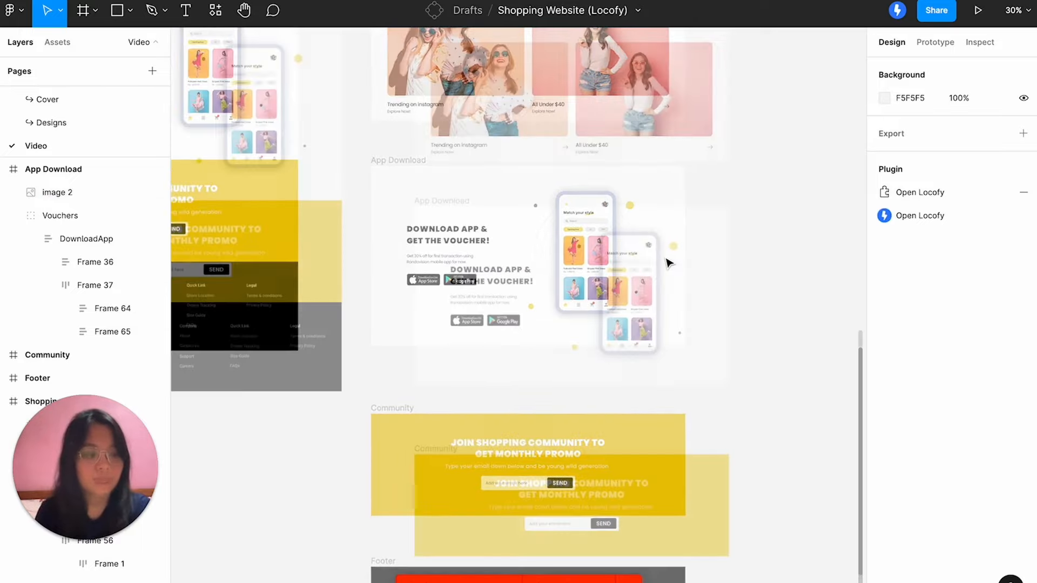
pyautogui.click(620, 257)
pyautogui.rightClick(797, 199)
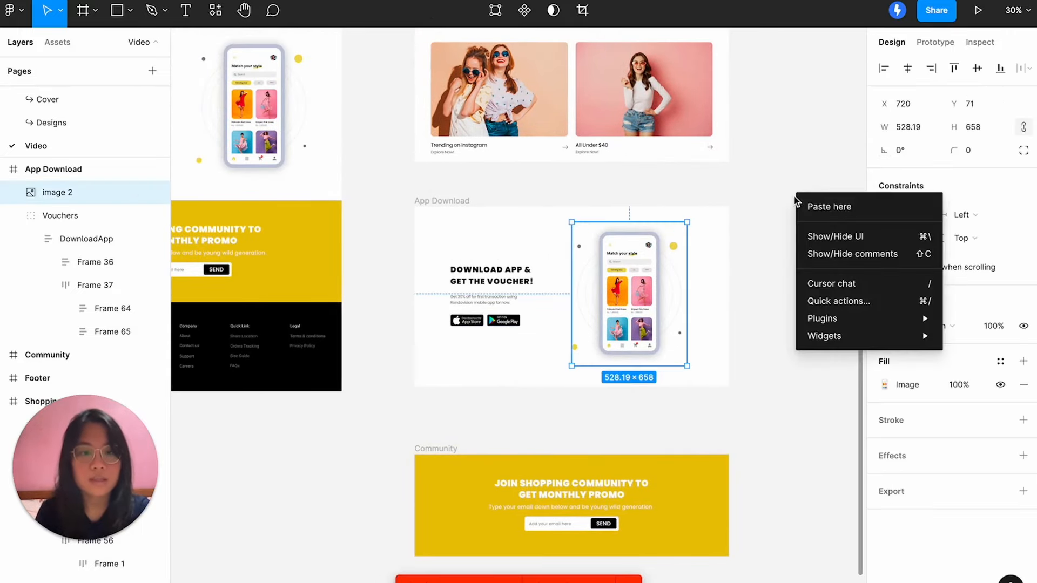
pyautogui.moveTo(827, 336)
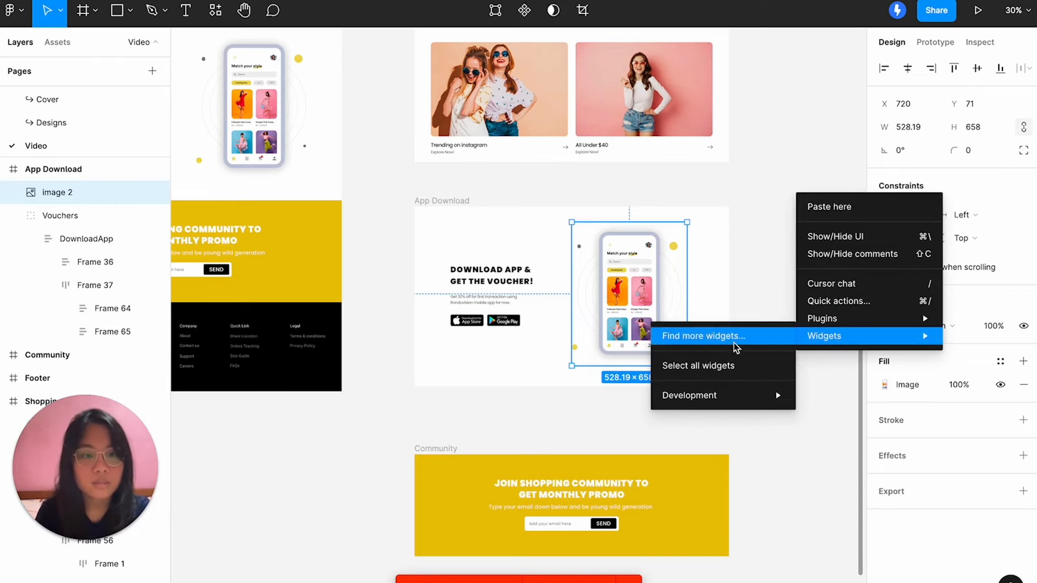
pyautogui.click(743, 338)
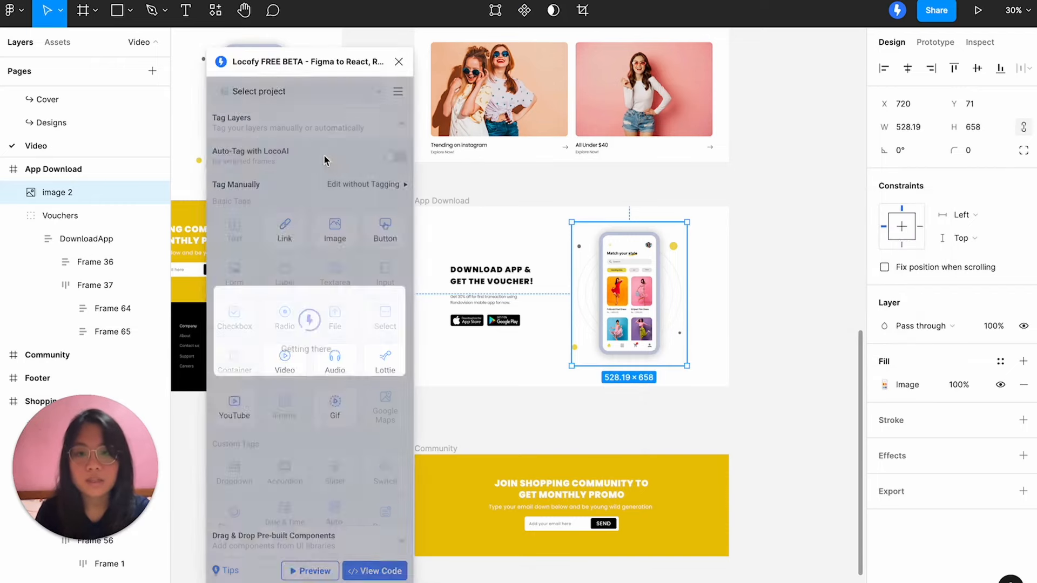
pyautogui.click(339, 224)
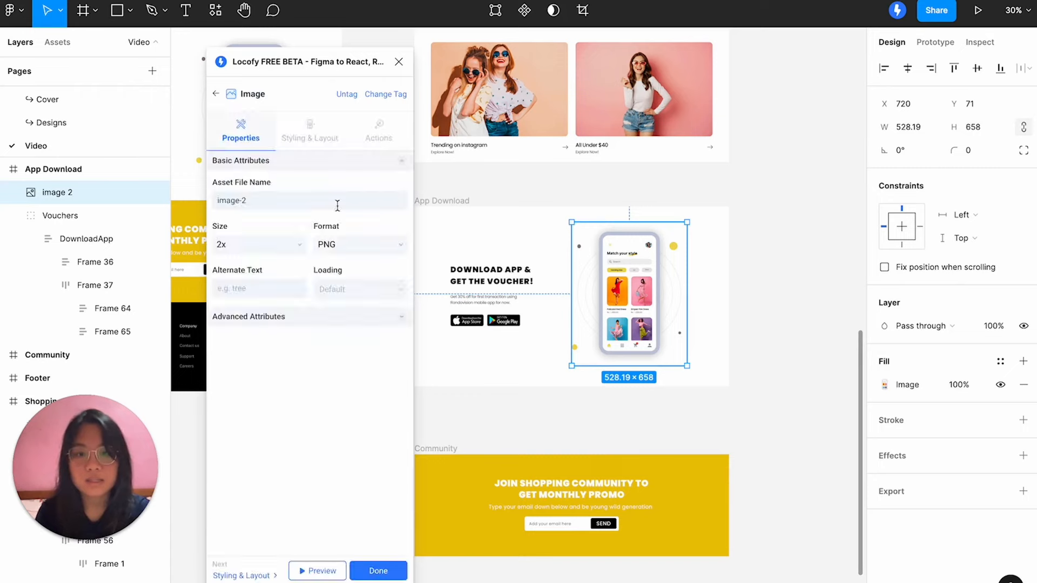
# Add the advanced CSS property height with value auto to the phone mockup image's default styling.
pyautogui.click(311, 138)
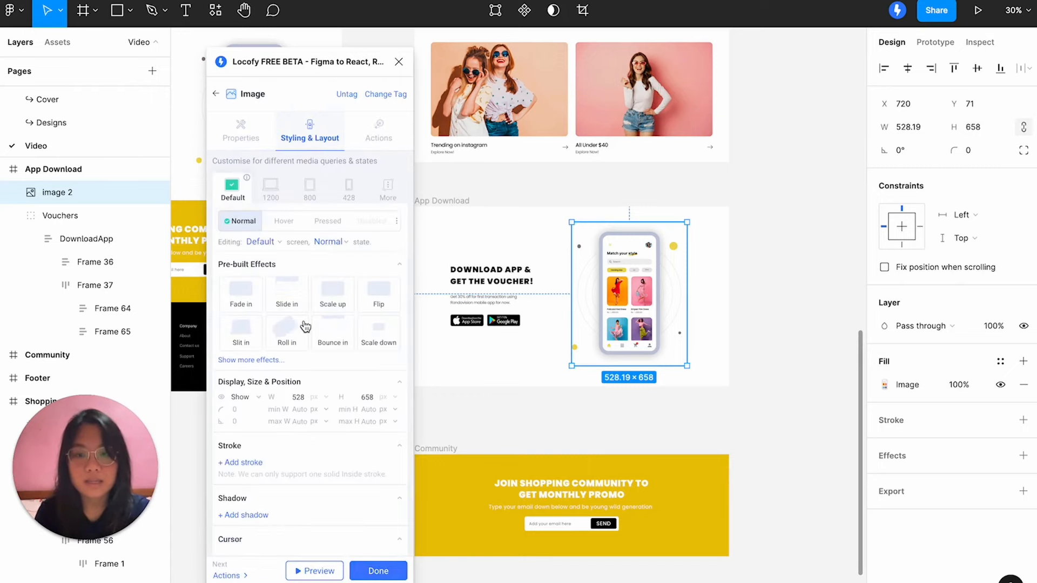
pyautogui.scroll(-2, 294, 422)
pyautogui.click(251, 518)
pyautogui.write('height')
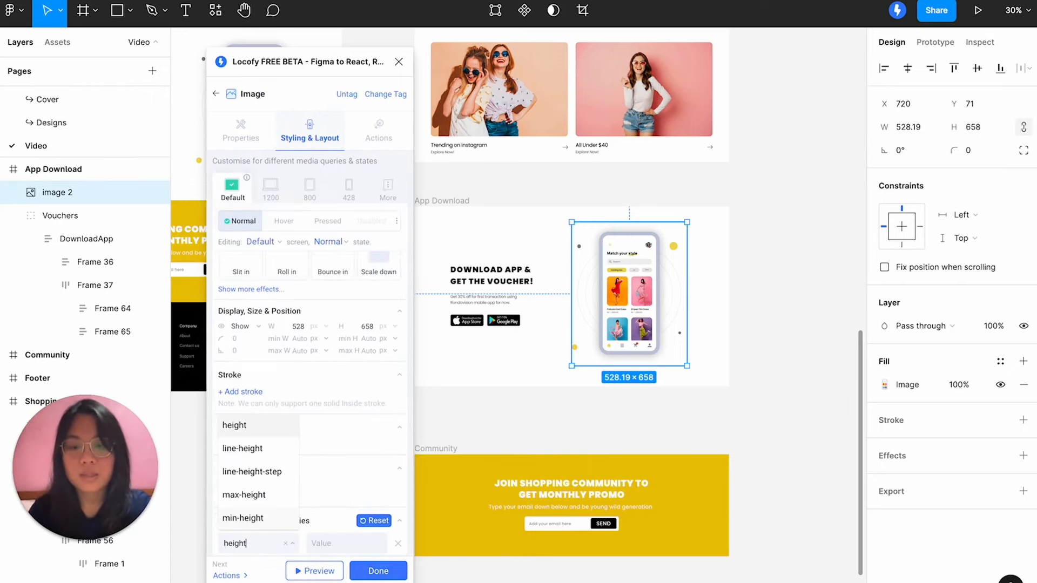
pyautogui.press('Return')
pyautogui.click(338, 546)
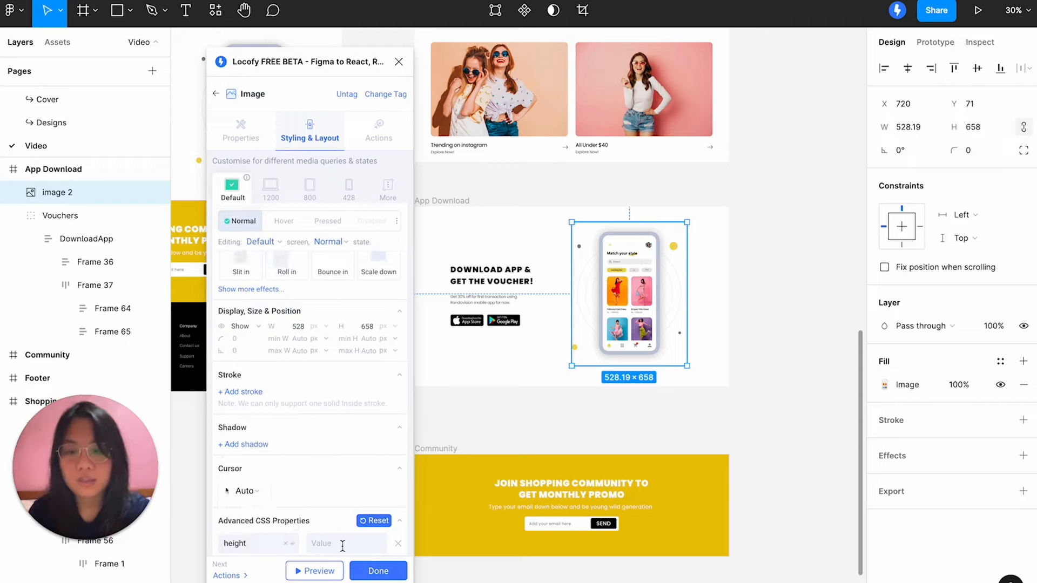
pyautogui.write('auto')
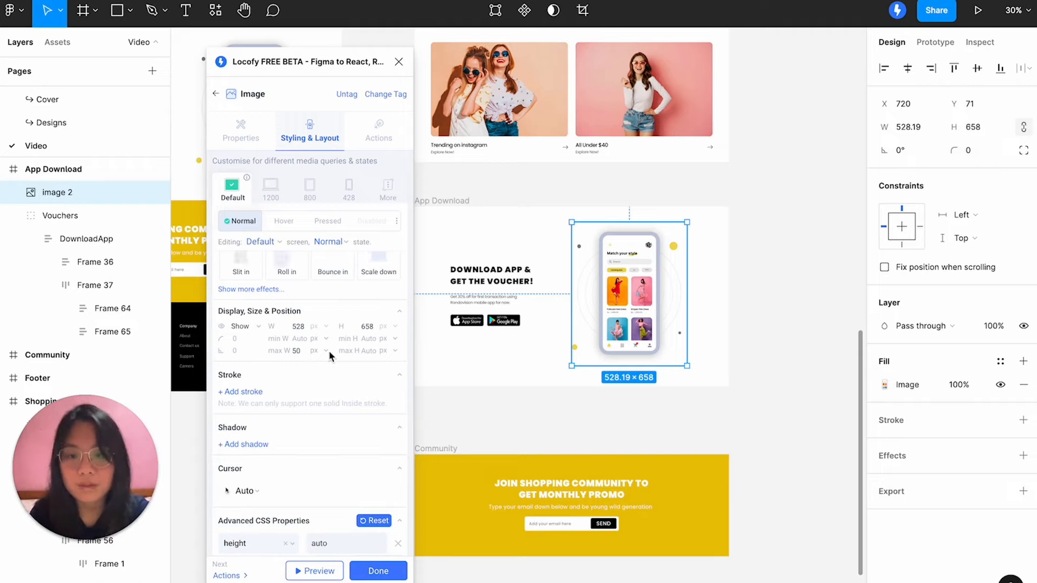
# Limit the phone mockup image to a maximum width of 50% and save its styling.
pyautogui.click(323, 352)
pyautogui.click(322, 383)
pyautogui.click(378, 571)
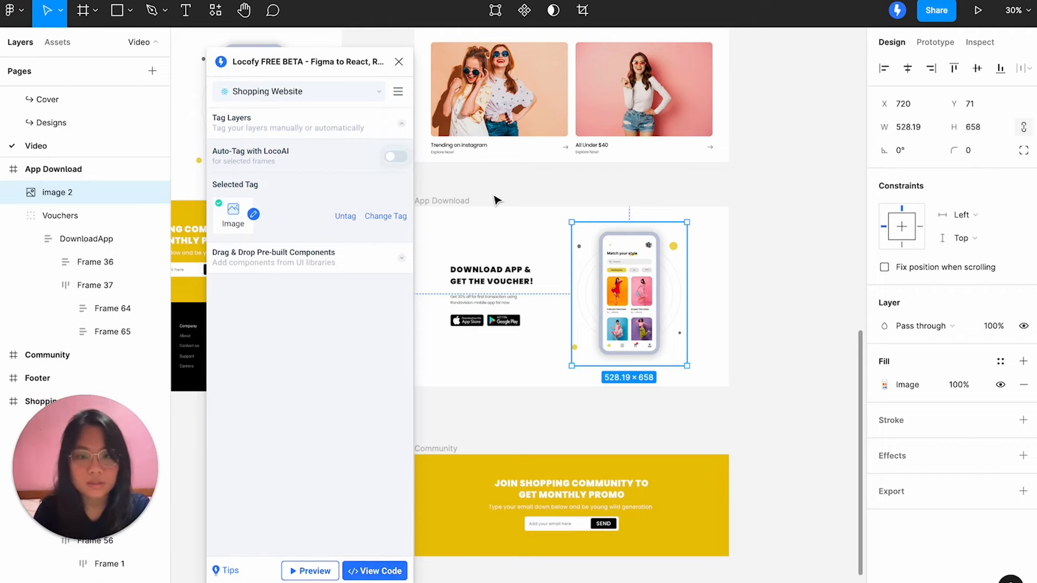
# Apply auto layout to the App Download frame and make both its width and height fixed.
pyautogui.hscroll(-1, 496, 200)
pyautogui.click(477, 207)
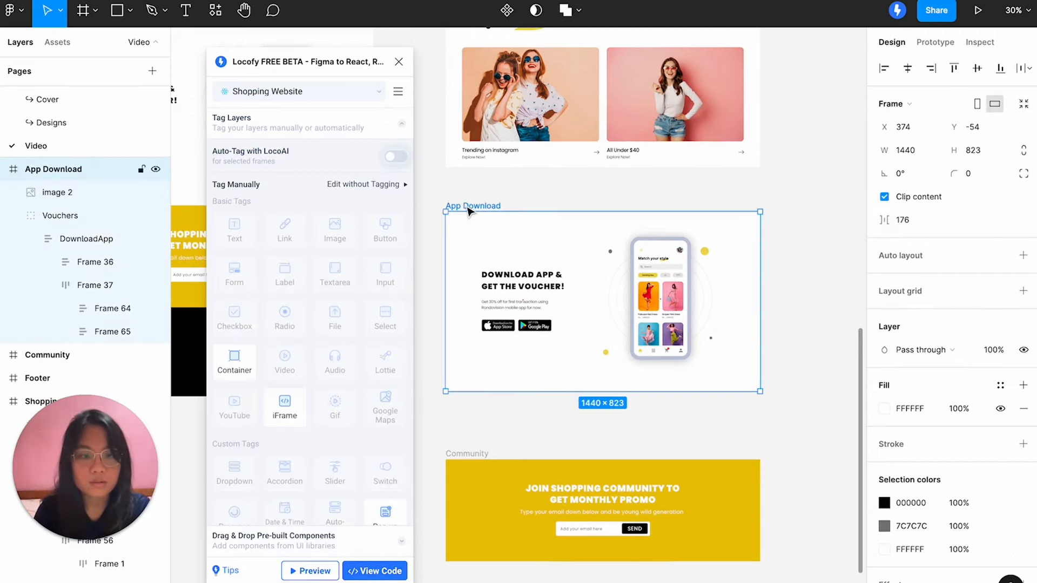
pyautogui.click(1023, 256)
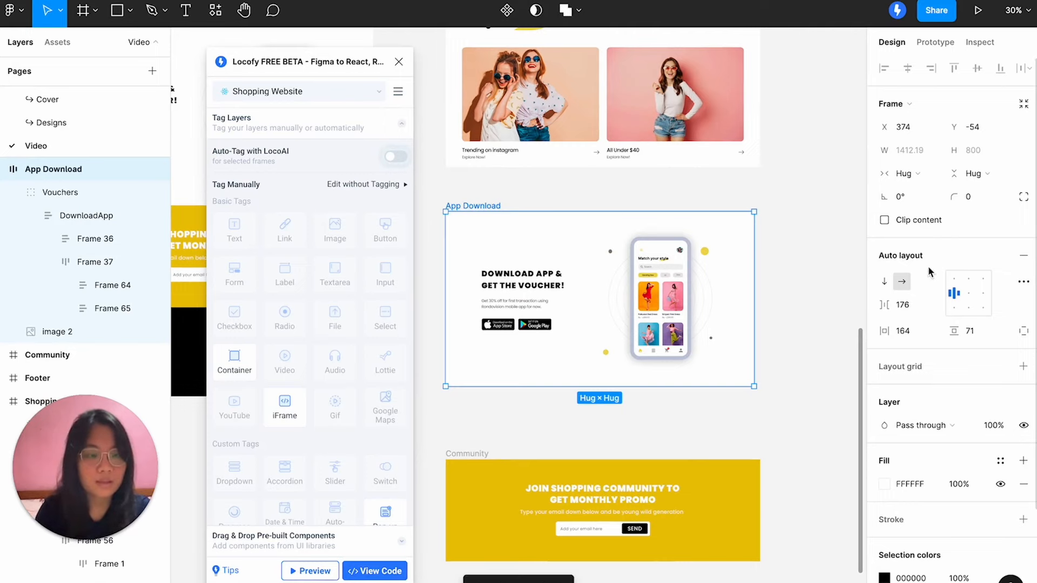
pyautogui.click(910, 177)
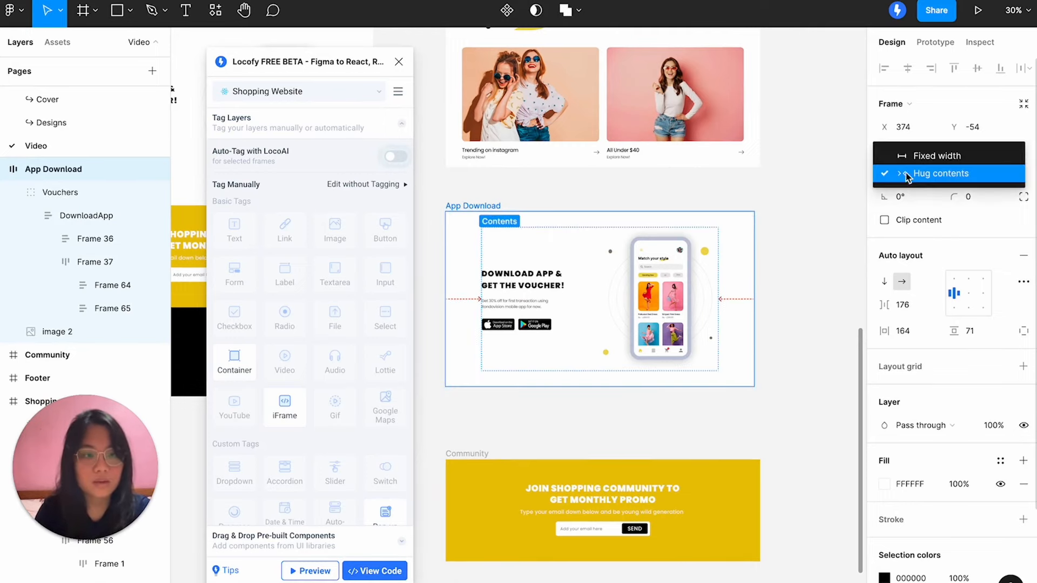
pyautogui.click(918, 156)
pyautogui.click(952, 172)
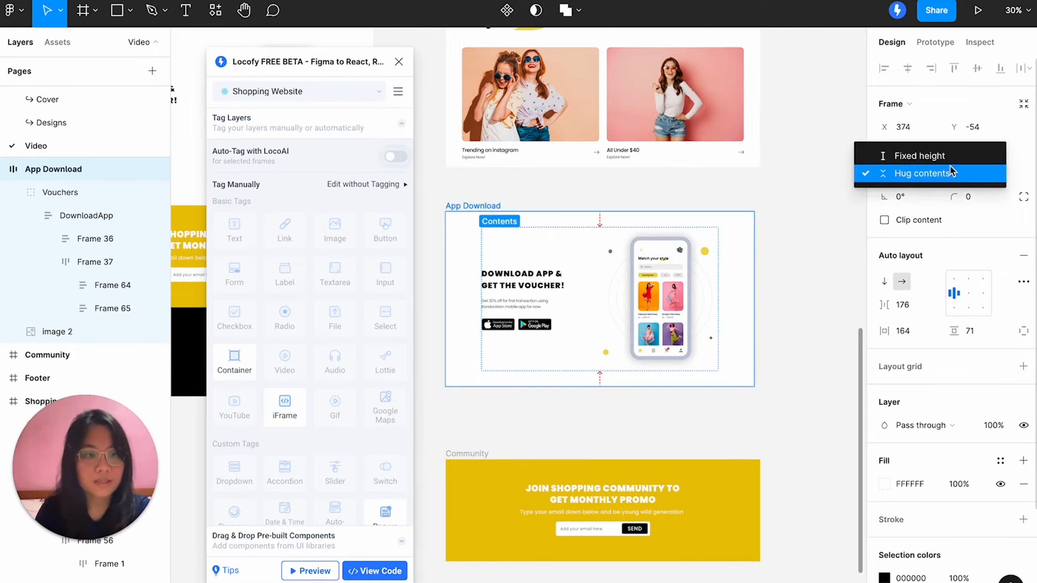
pyautogui.click(951, 160)
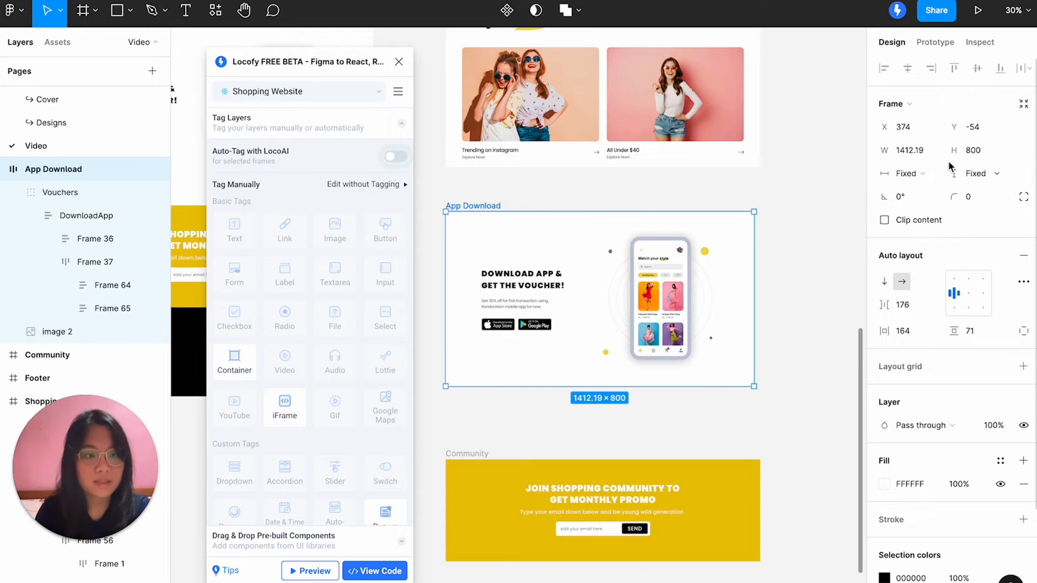
# Set the App Download frame's bottom padding to 94 and widen the frame to 1440.
pyautogui.click(1023, 331)
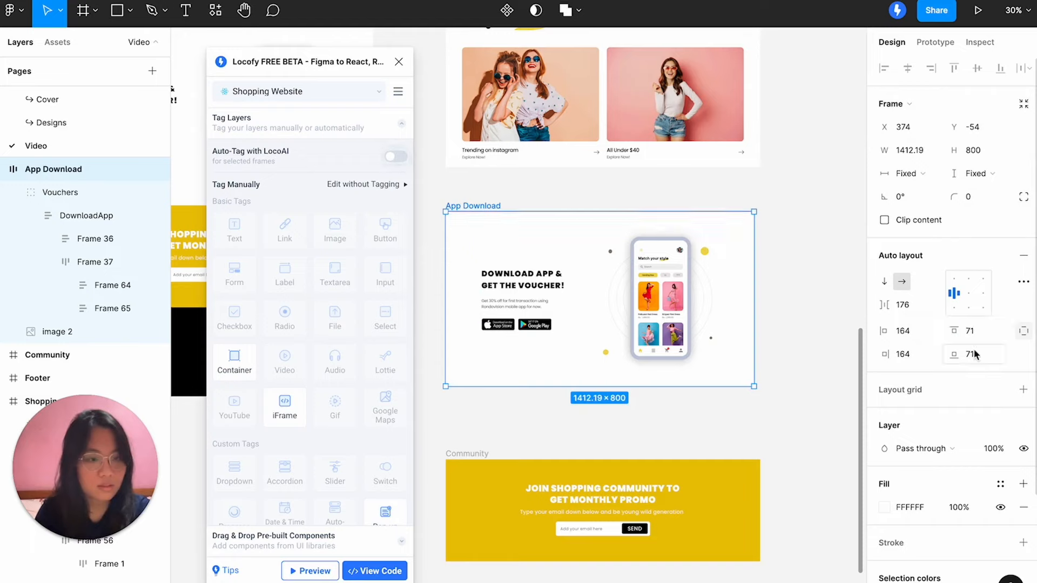
pyautogui.click(974, 354)
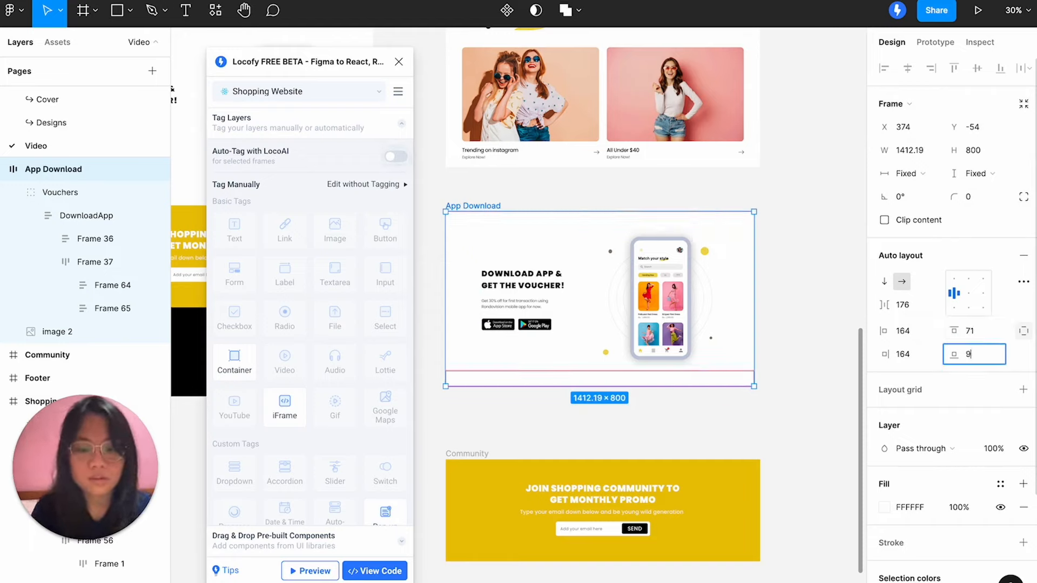
pyautogui.press('Return')
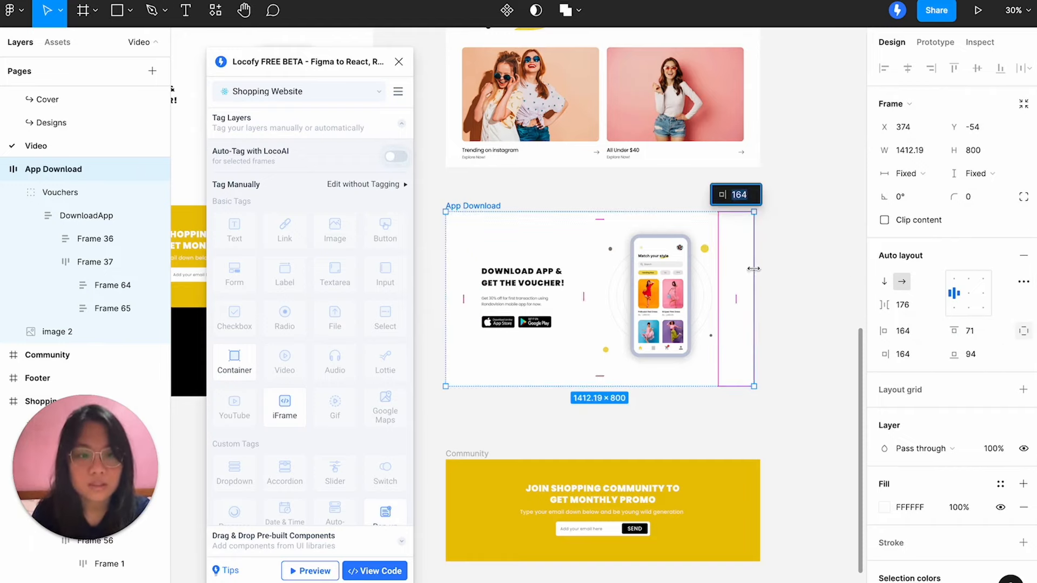
pyautogui.moveTo(757, 269); pyautogui.dragTo(762, 267)
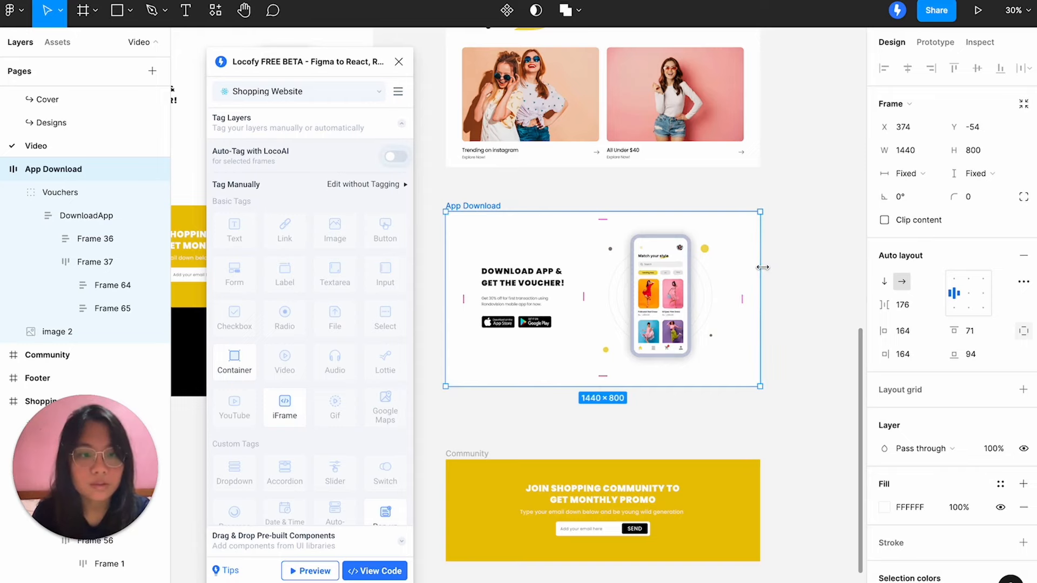
# Make the App Download frame's height hug its contents and apply vertical auto layout to the Vouchers text group.
pyautogui.click(792, 270)
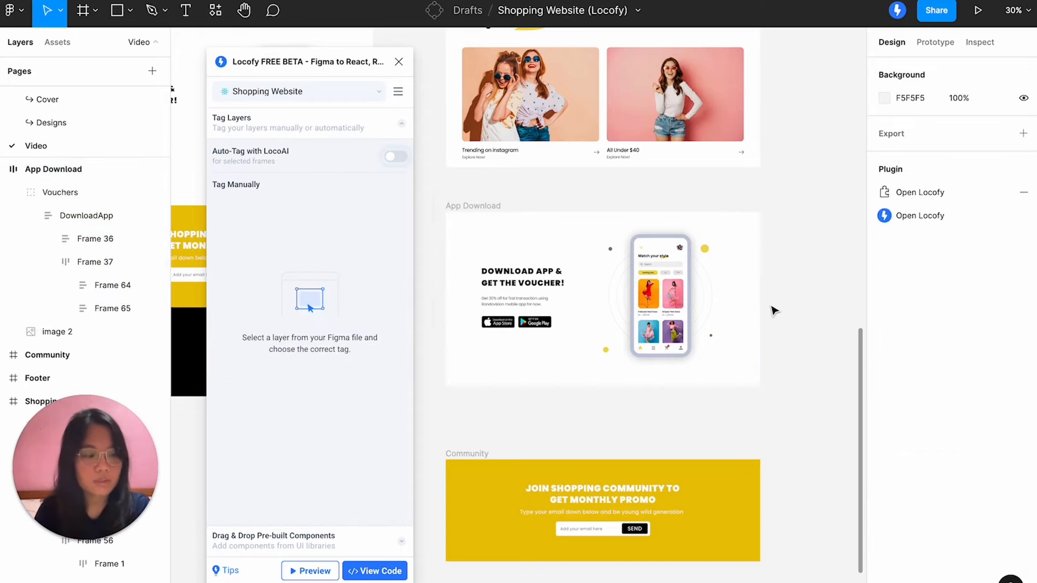
pyautogui.scroll(-1, 774, 303)
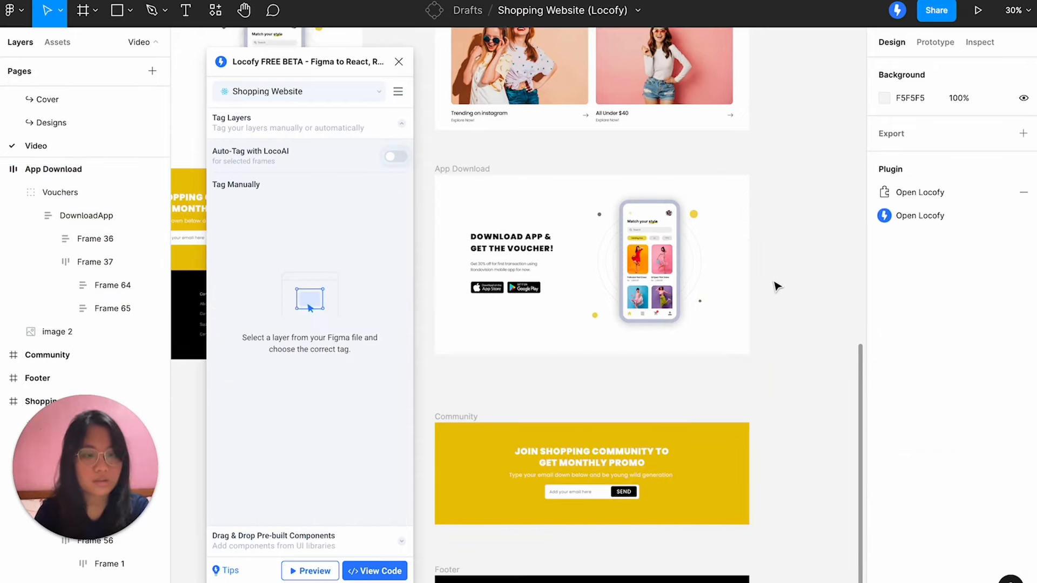
pyautogui.click(523, 270)
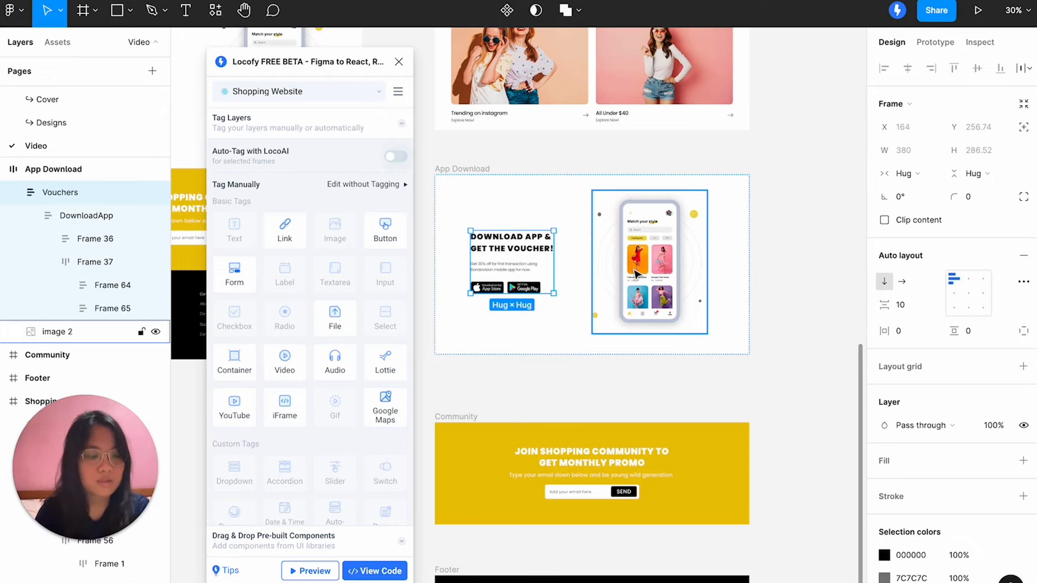
# Set the App Download frame's layout direction to vertical for the 800 breakpoint and save it without a tag.
pyautogui.click(471, 174)
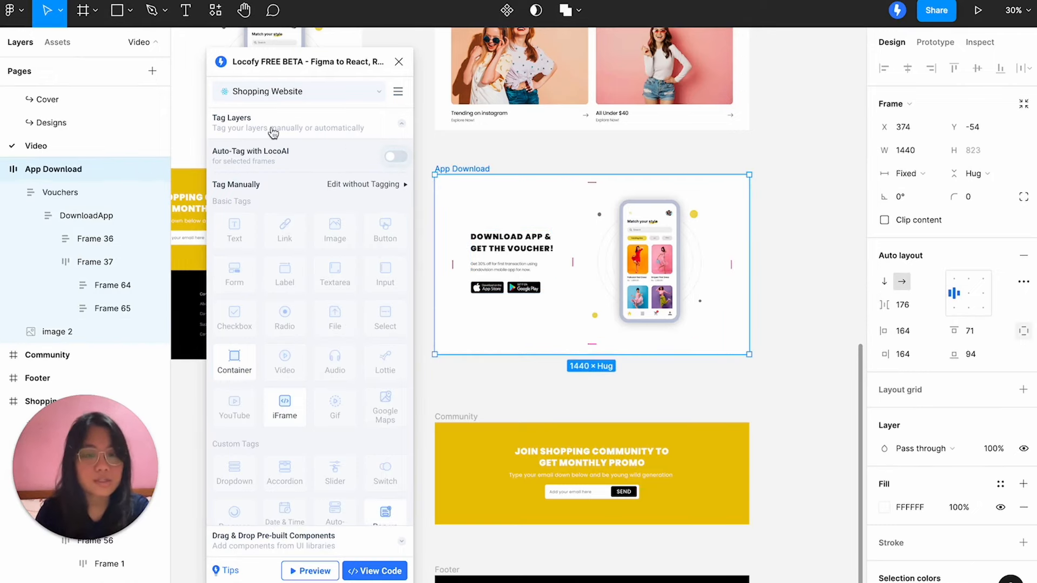
pyautogui.click(378, 184)
pyautogui.click(305, 145)
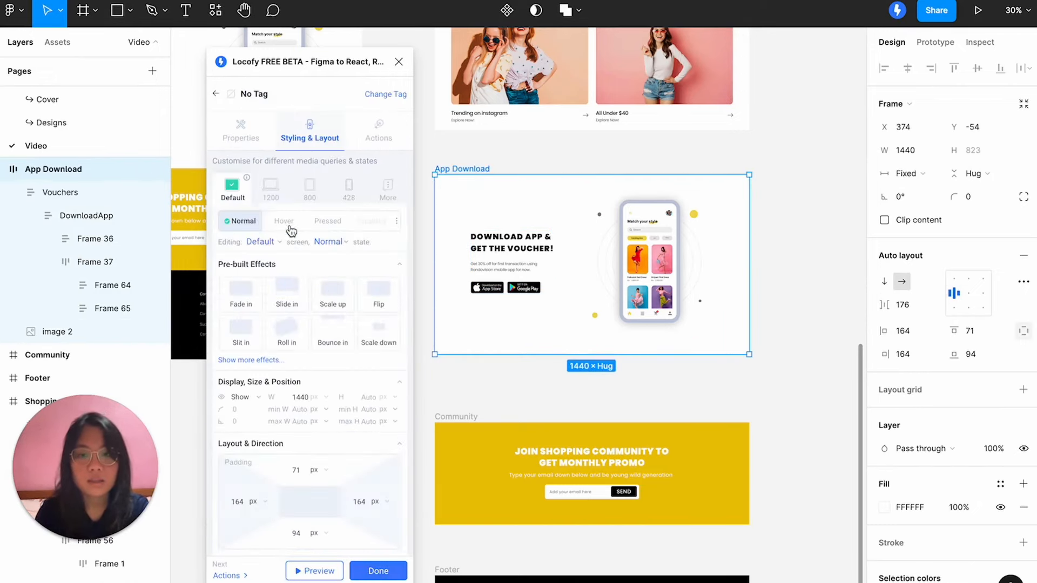
pyautogui.scroll(-3, 307, 338)
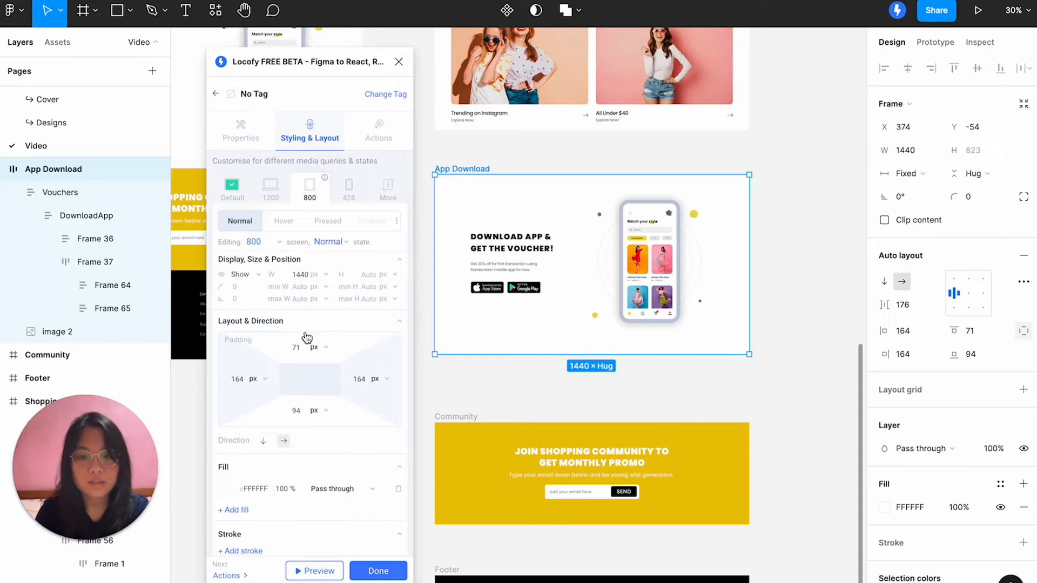
pyautogui.click(264, 411)
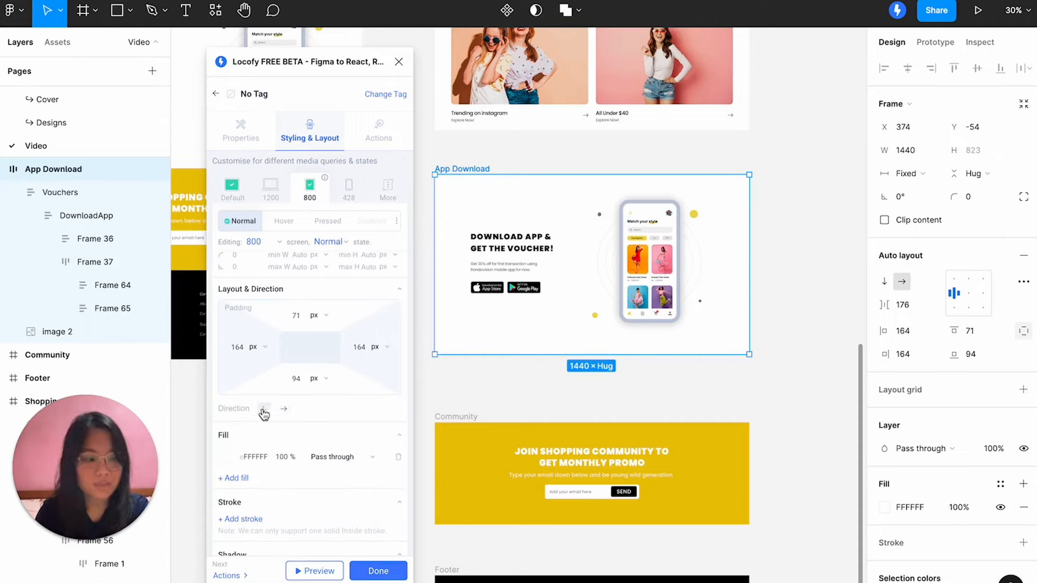
pyautogui.click(379, 570)
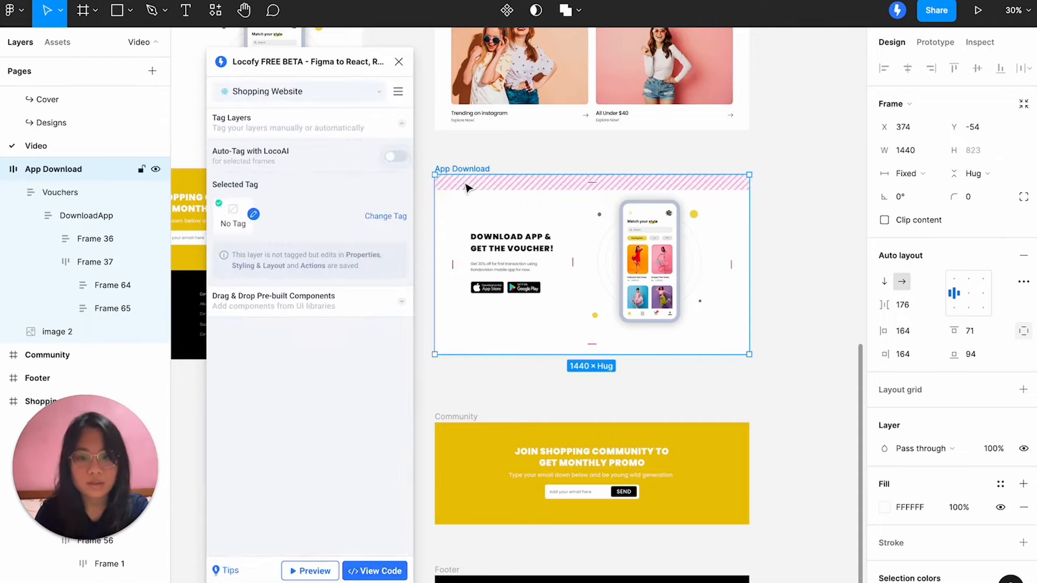
# Preview the App Download section narrowed to about 730 px wide to check its stacked layout.
pyautogui.click(309, 571)
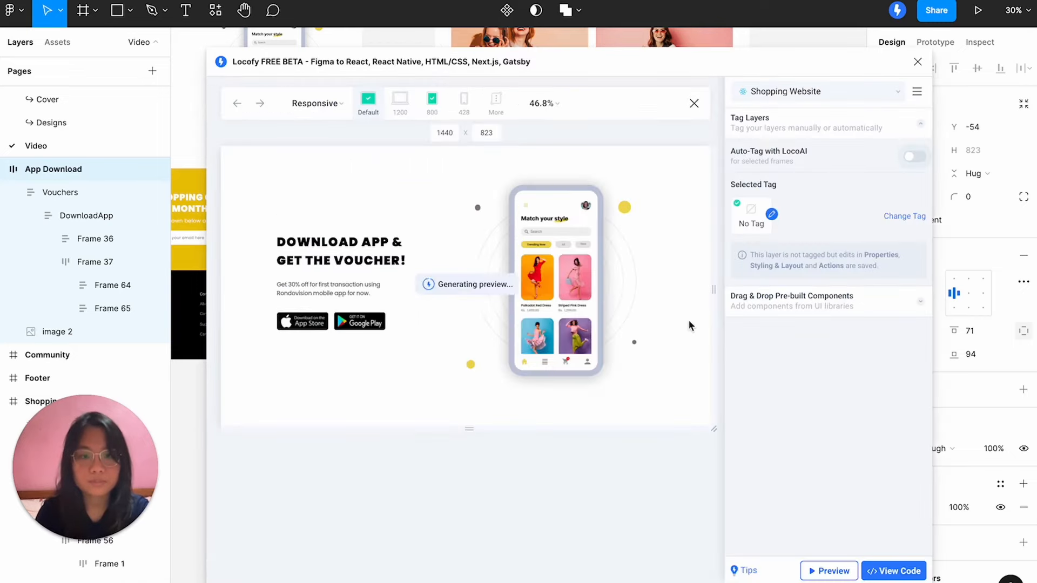
pyautogui.moveTo(711, 296); pyautogui.dragTo(590, 287)
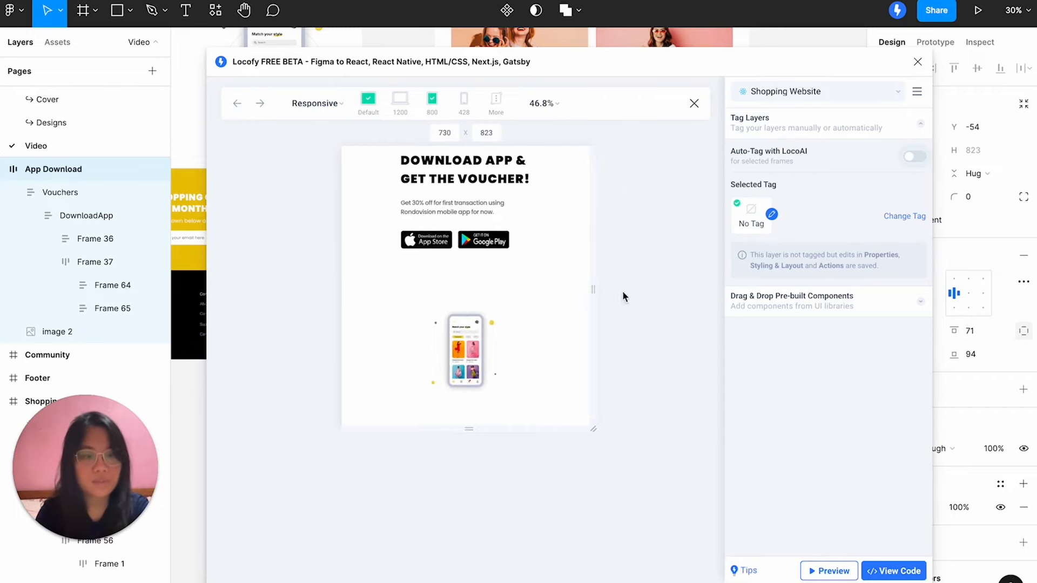
pyautogui.click(693, 105)
# Set the phone mockup image's maximum width to 90% for the 800 breakpoint and save the styling.
pyautogui.click(648, 260)
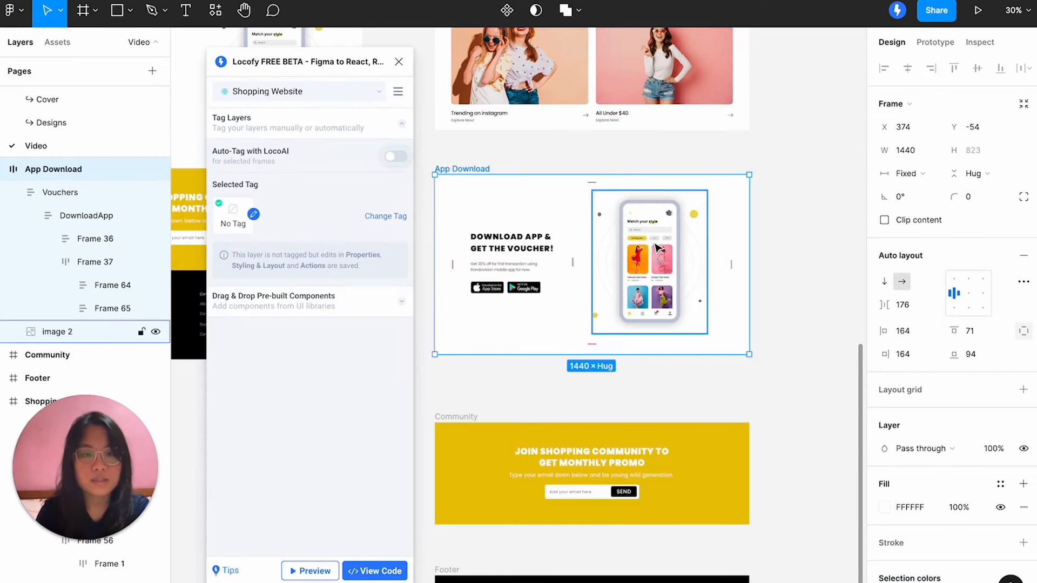
pyautogui.click(236, 216)
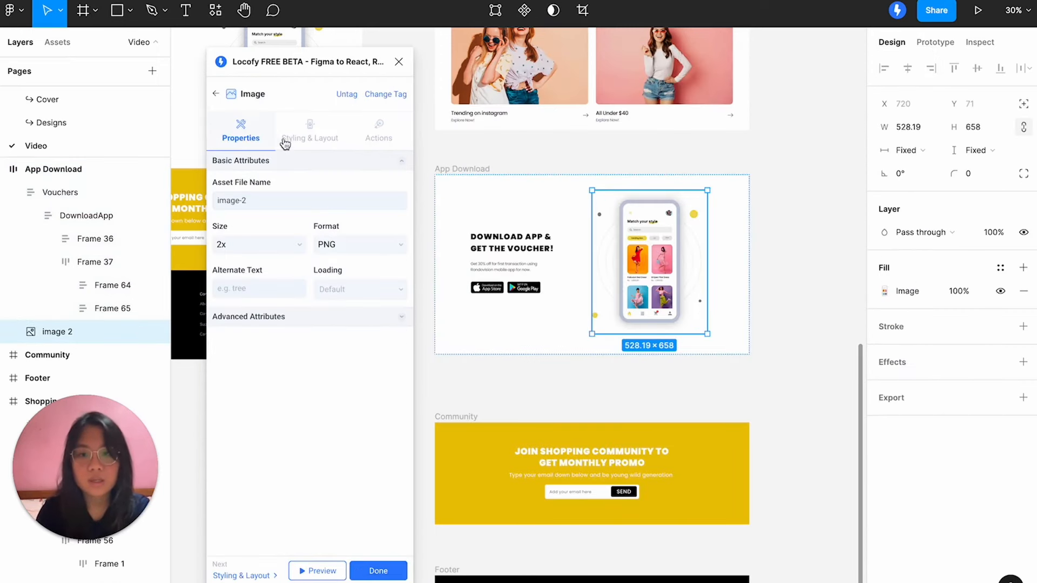
pyautogui.click(301, 142)
pyautogui.click(310, 189)
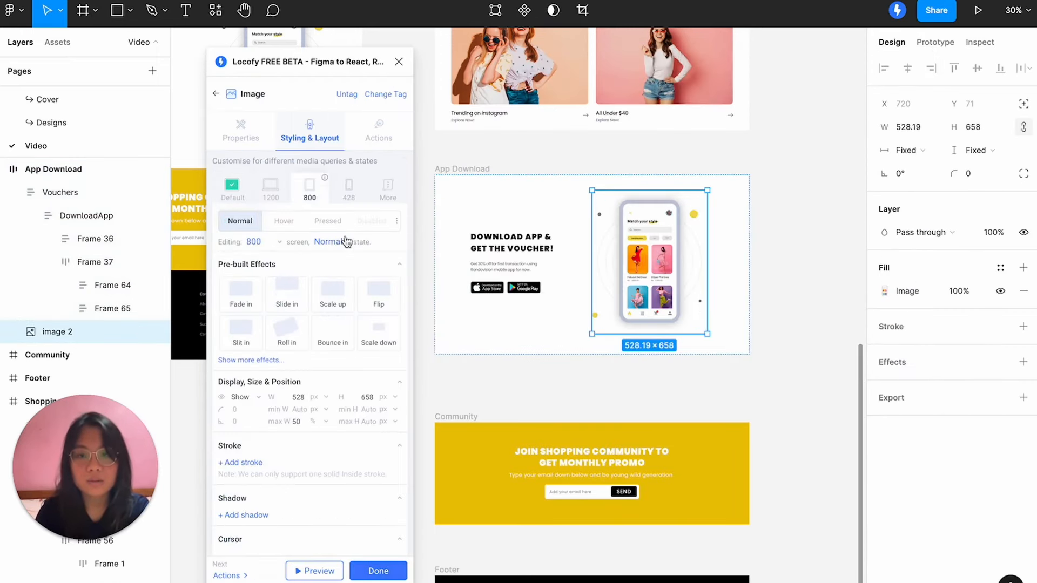
pyautogui.scroll(-1, 308, 423)
pyautogui.scroll(-1, 309, 423)
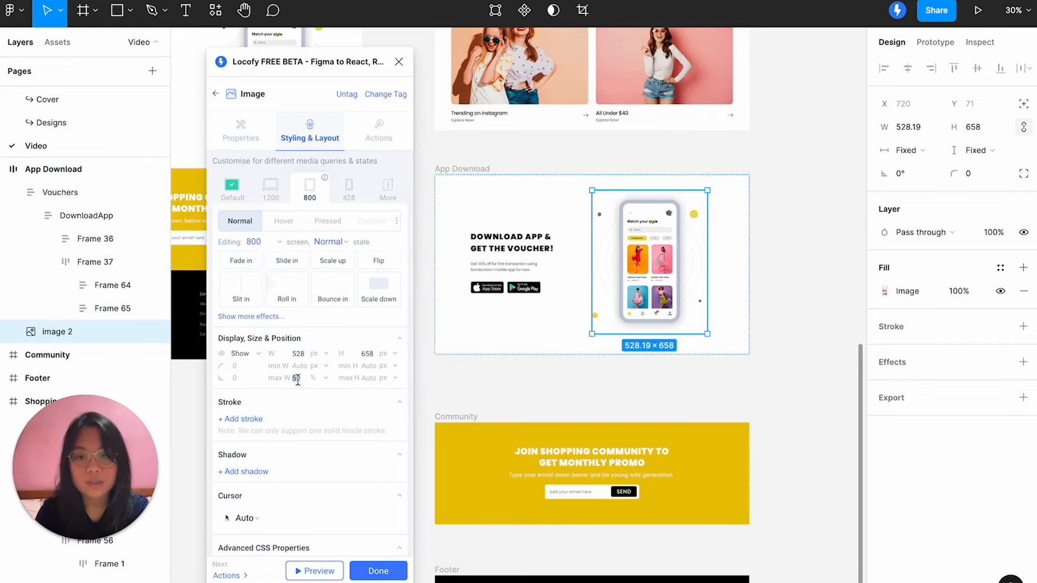
pyautogui.write('90')
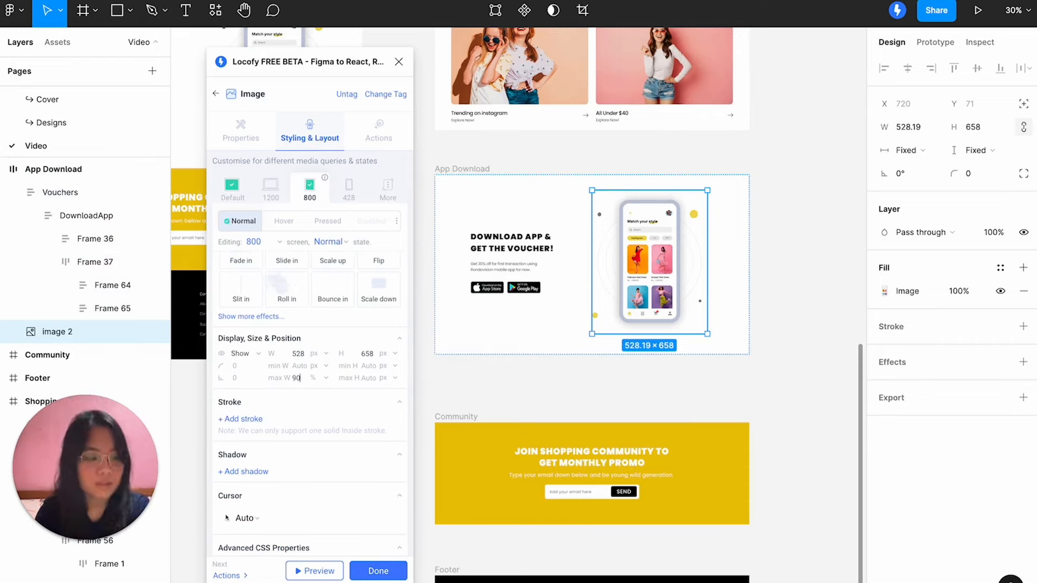
pyautogui.click(373, 571)
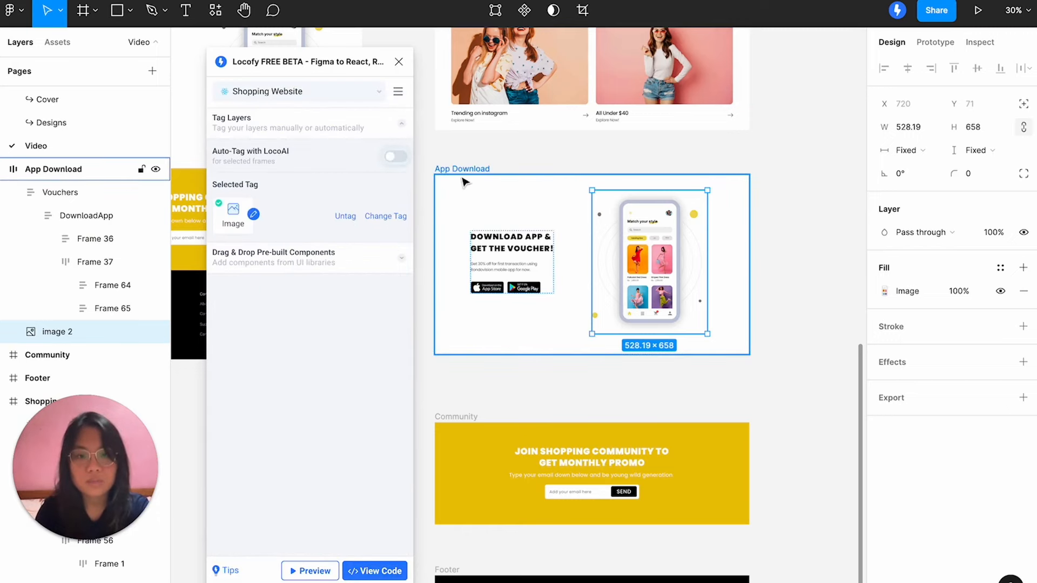
# Preview the whole App Download section at about 722 px wide to check the image size in the stacked layout.
pyautogui.press('Escape')
pyautogui.click(312, 568)
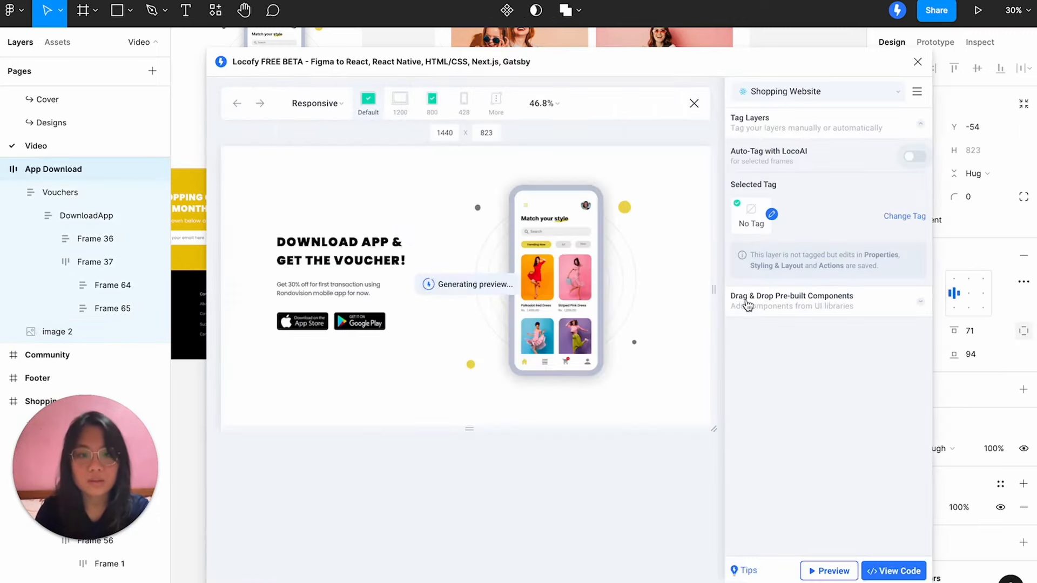
pyautogui.moveTo(715, 292); pyautogui.dragTo(593, 291)
pyautogui.scroll(-3, 472, 304)
pyautogui.scroll(3, 472, 304)
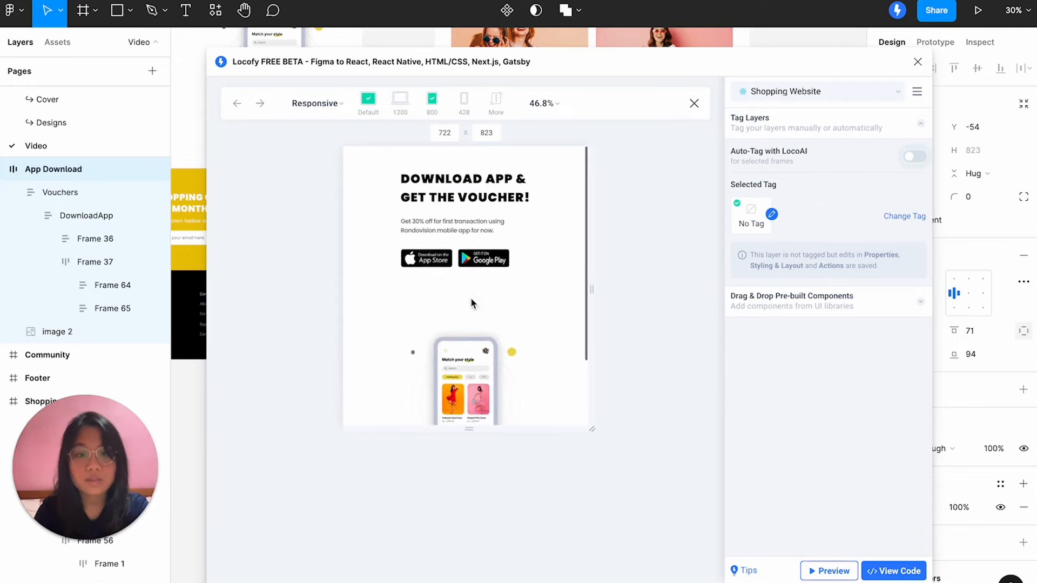
pyautogui.click(695, 103)
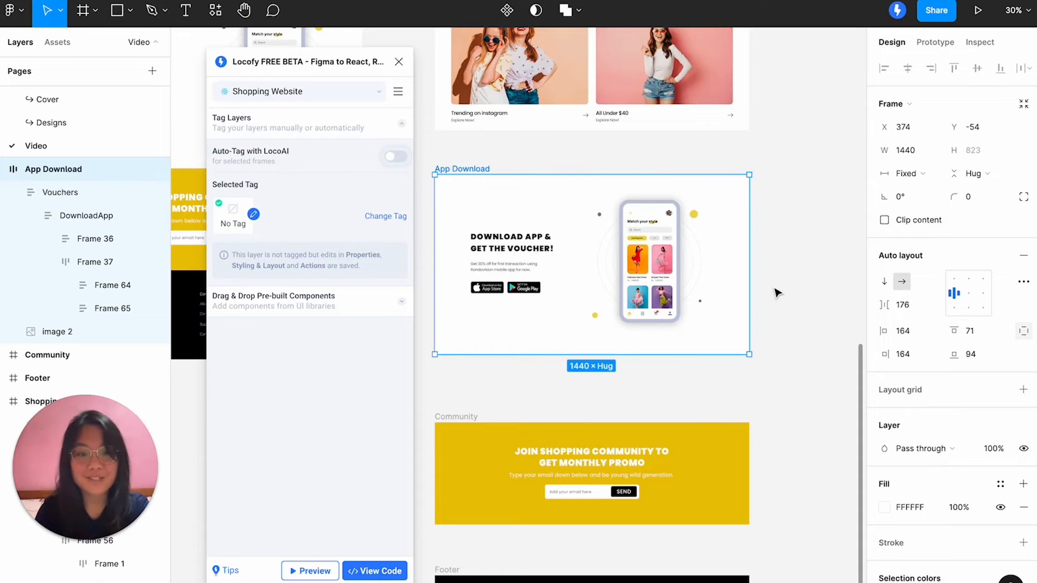
# Apply auto layout to the Community frame.
pyautogui.scroll(-5, 777, 292)
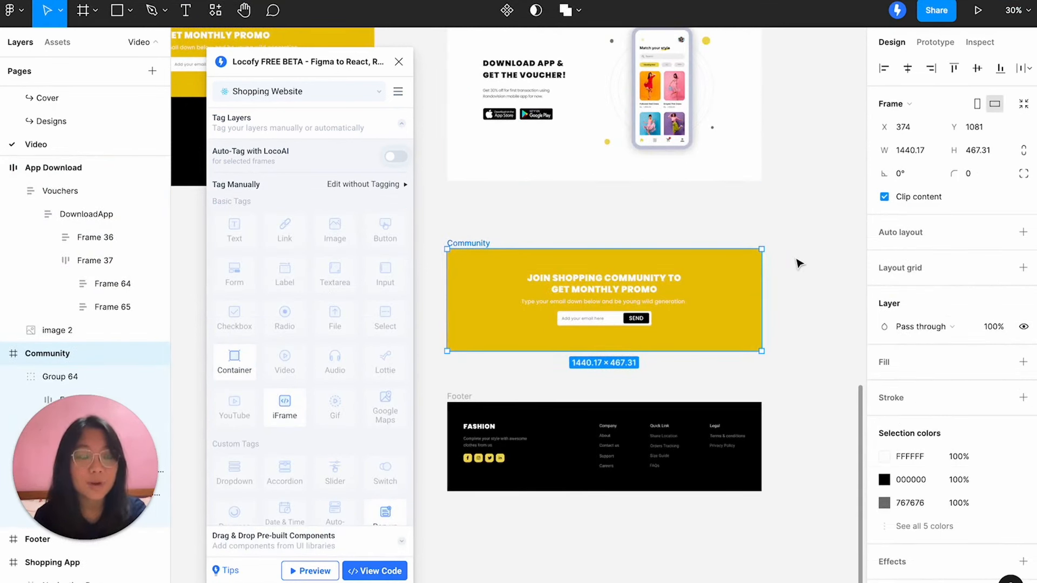
pyautogui.click(1023, 232)
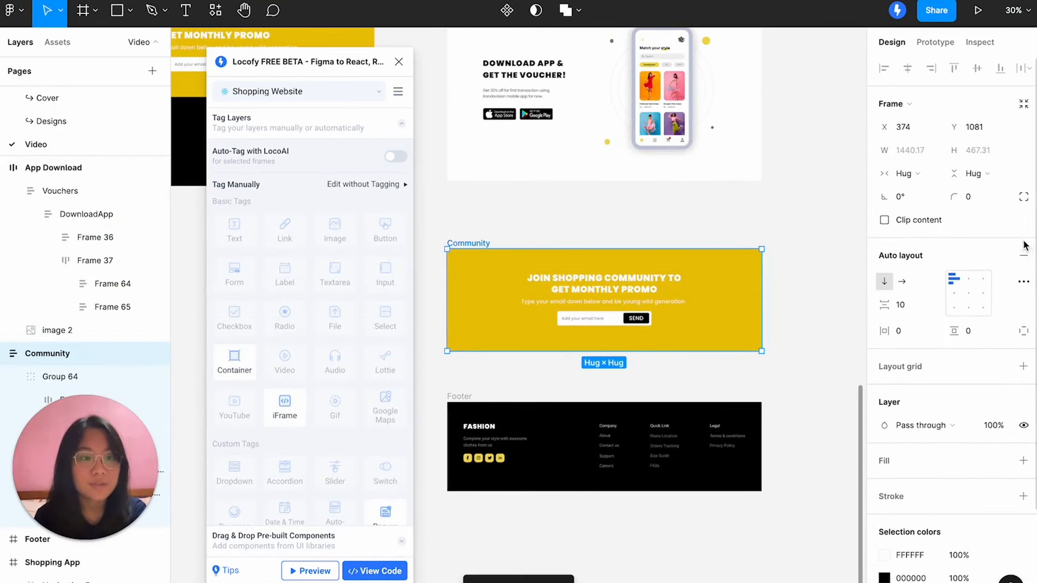
# Give the Community frame a fixed width and apply Rectangle 56's fill colour E5C643 to the frame.
pyautogui.click(922, 176)
pyautogui.click(920, 157)
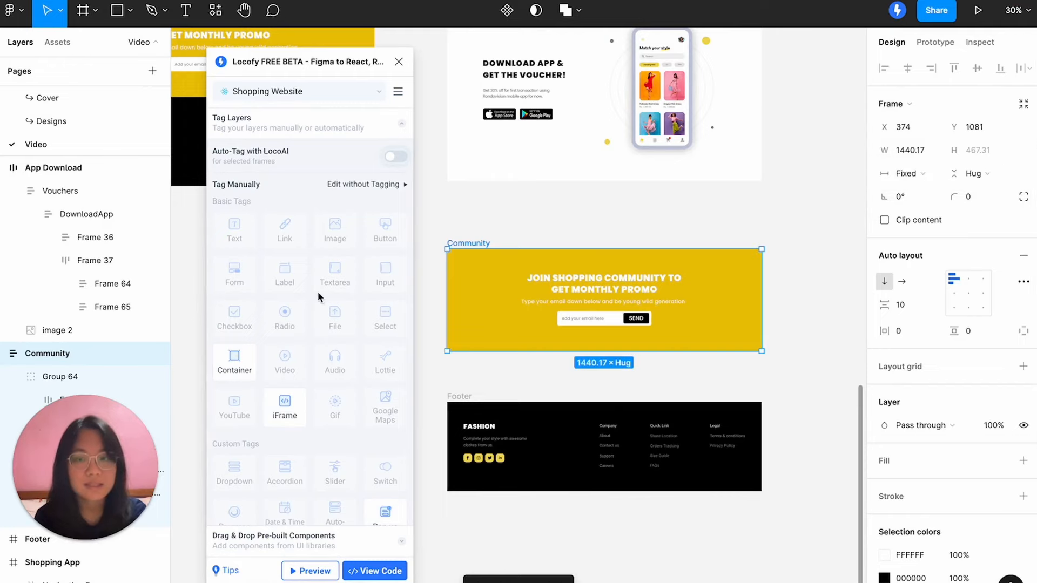
pyautogui.scroll(-4, 63, 287)
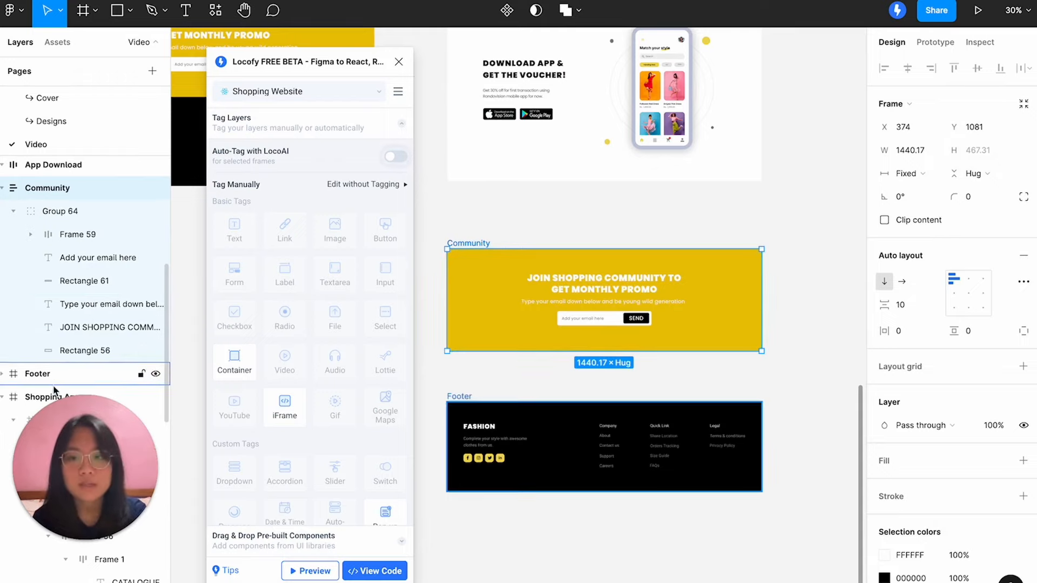
pyautogui.click(75, 350)
pyautogui.click(909, 360)
pyautogui.hotkey('ctrl', 'c')
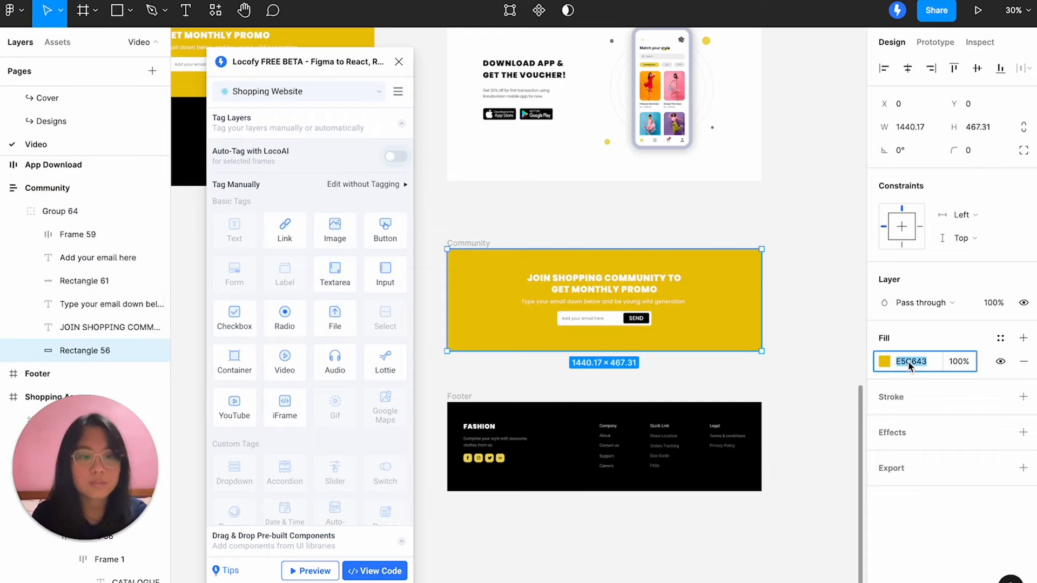
pyautogui.click(468, 243)
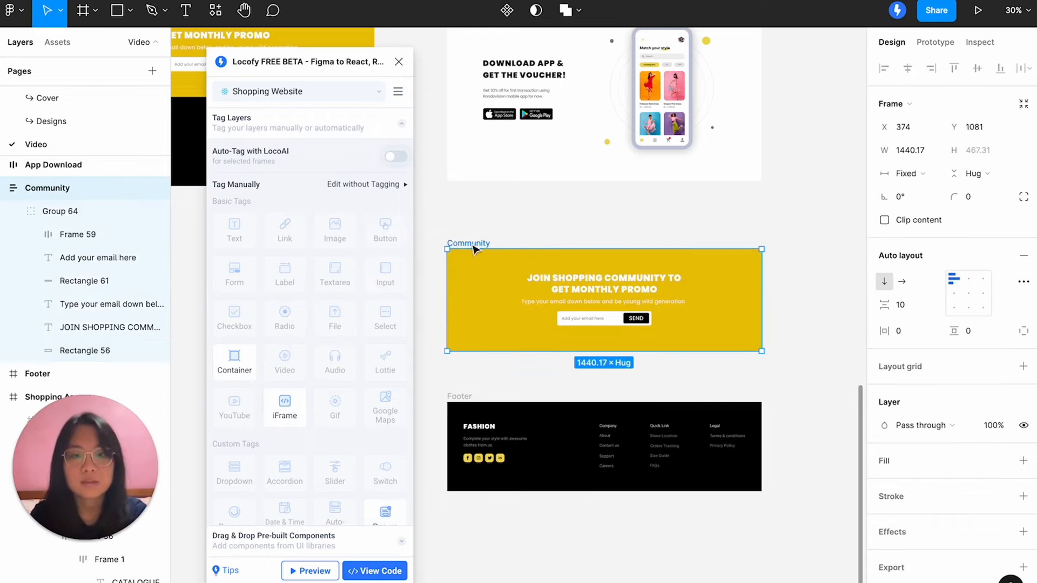
pyautogui.click(919, 469)
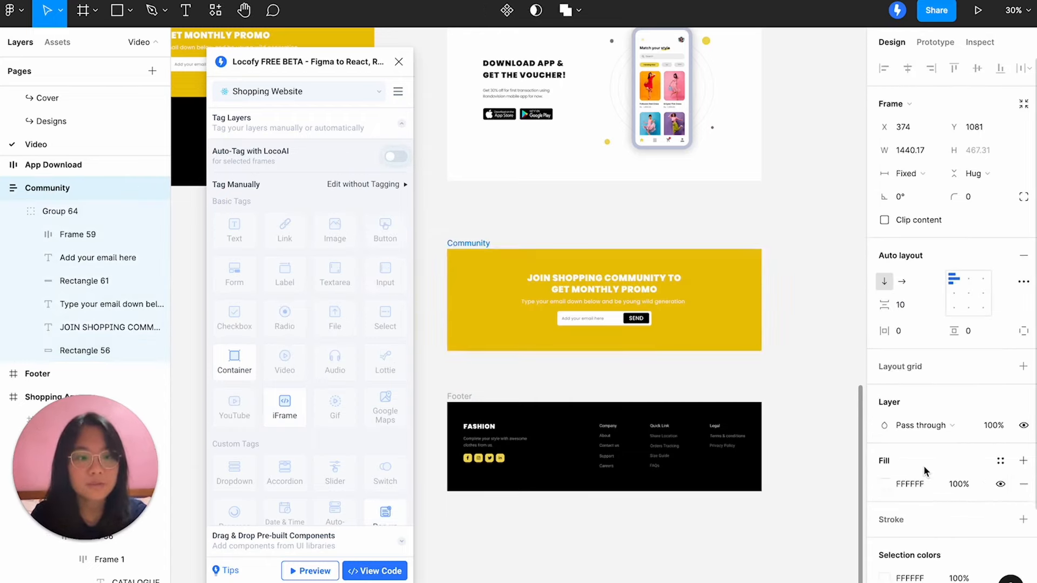
pyautogui.hotkey('ctrl', 'v')
pyautogui.hotkey('ctrl', 'z')
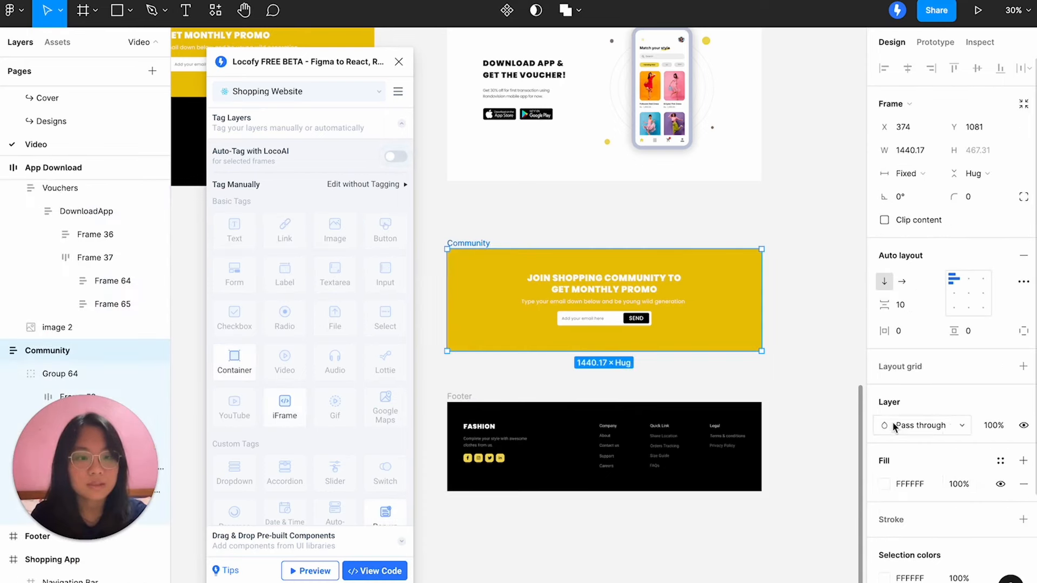
pyautogui.click(910, 483)
pyautogui.hotkey('ctrl', 'v')
pyautogui.press('Return')
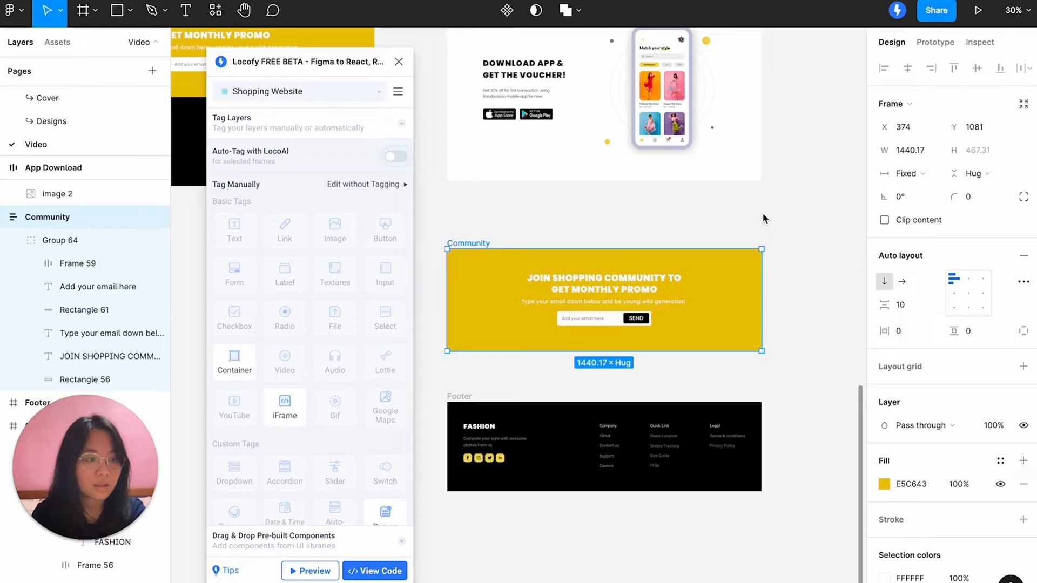
# Align the Community frame's contents to the centre and set its height to fixed.
pyautogui.click(969, 294)
pyautogui.click(973, 173)
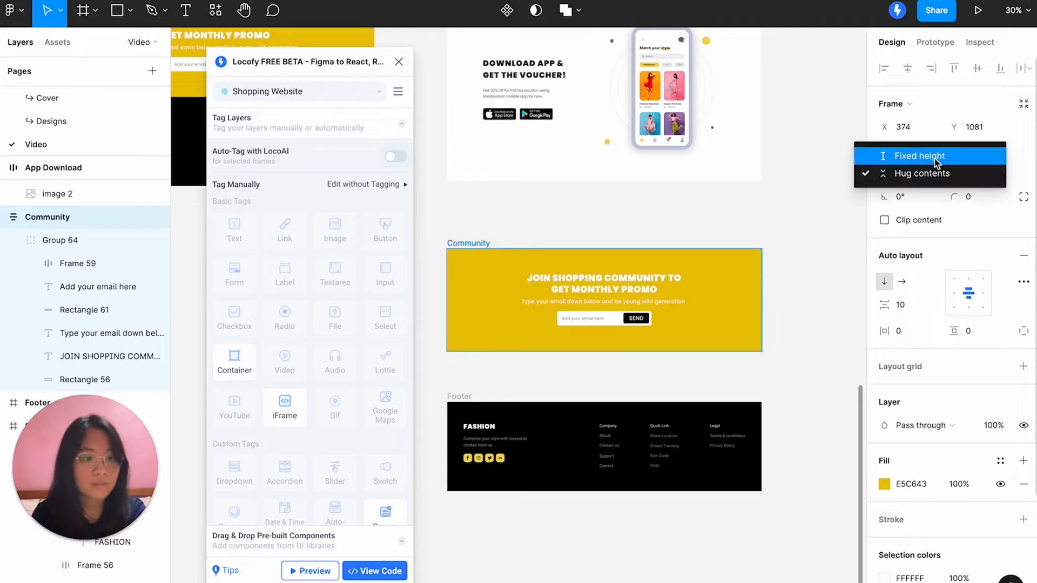
pyautogui.click(972, 157)
# Delete the redundant background Rectangle 56 from Group 64 in the Community frame.
pyautogui.scroll(-3, 108, 281)
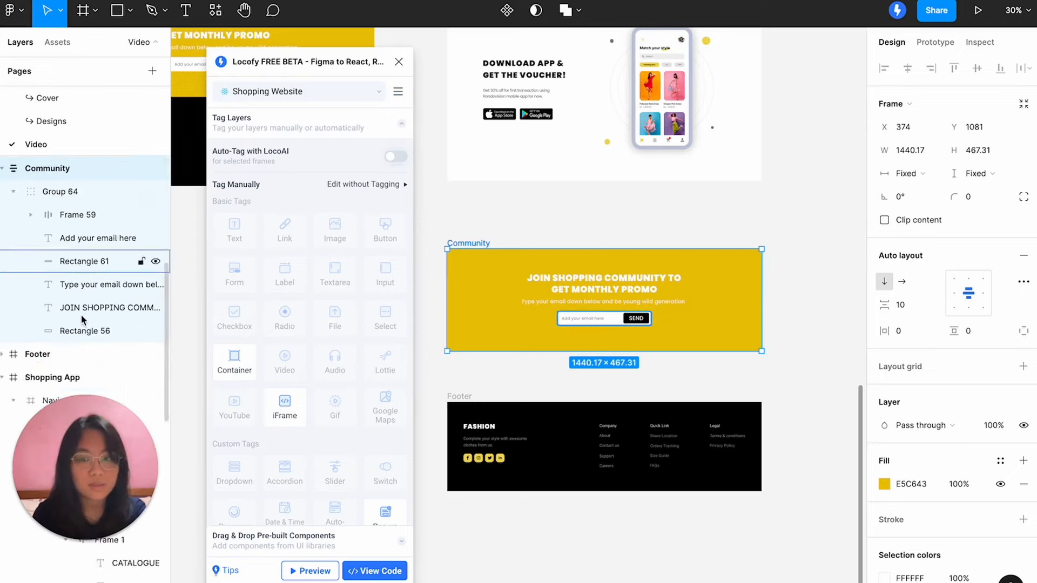
pyautogui.click(82, 316)
pyautogui.press('Delete')
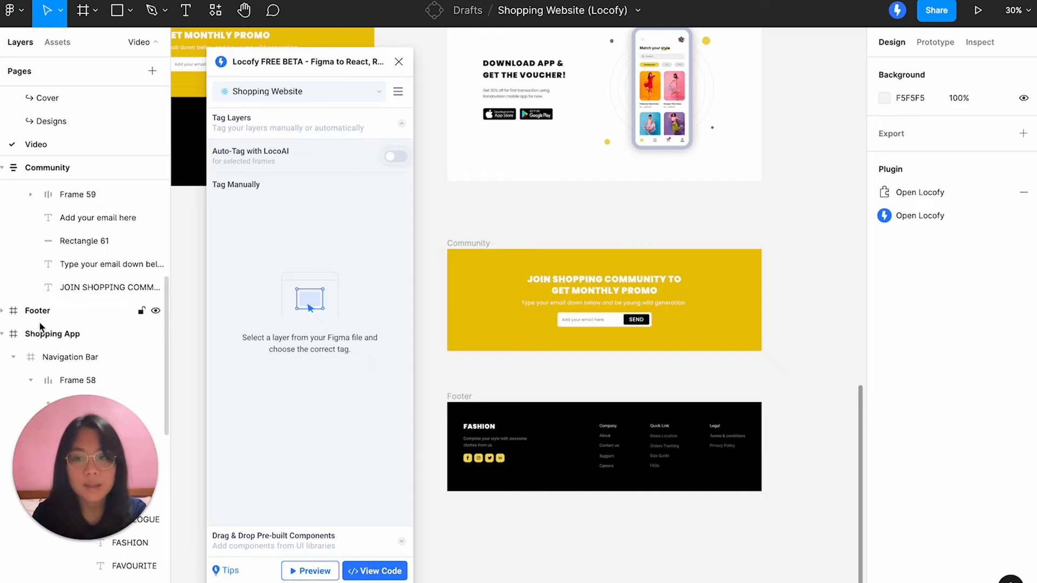
# Wrap the Community heading and the "Type your email down below" text in a frame named Join.
pyautogui.click(102, 275)
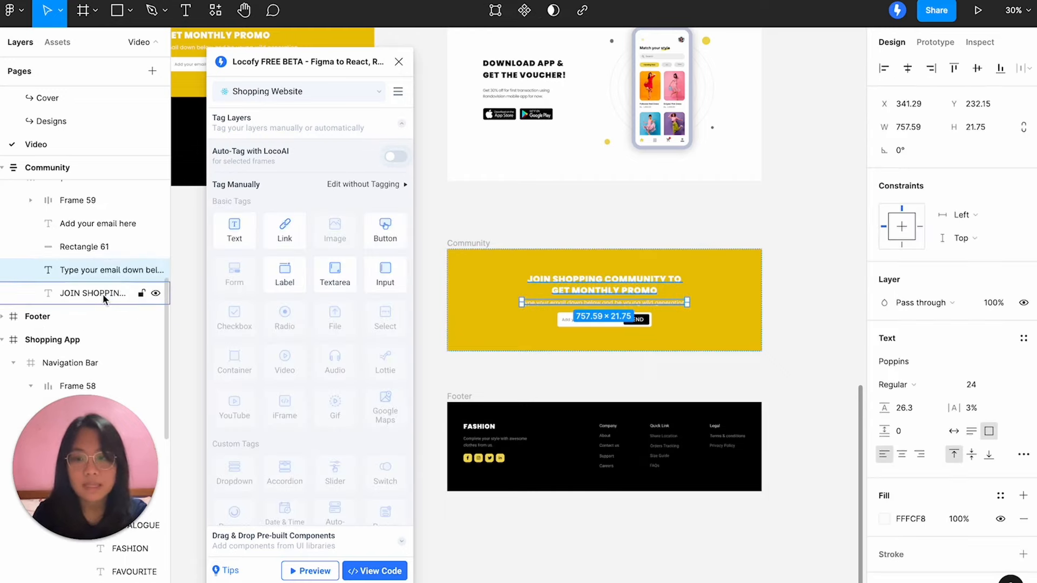
pyautogui.keyDown('shift'); pyautogui.click(103, 294); pyautogui.keyUp('shift')
pyautogui.hotkey('ctrl', 'alt', 'g')
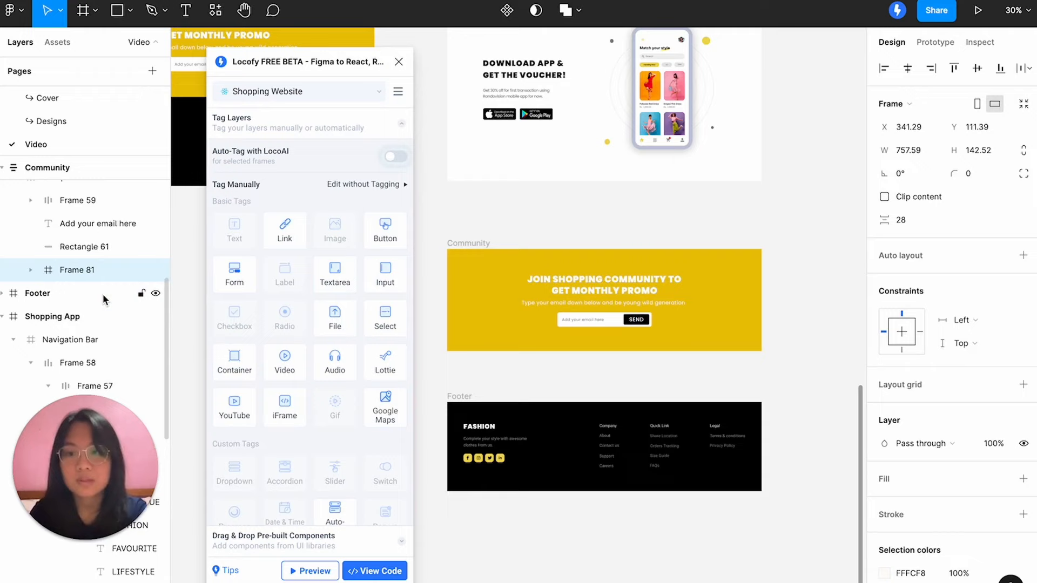
pyautogui.doubleClick(77, 269)
pyautogui.write('Join')
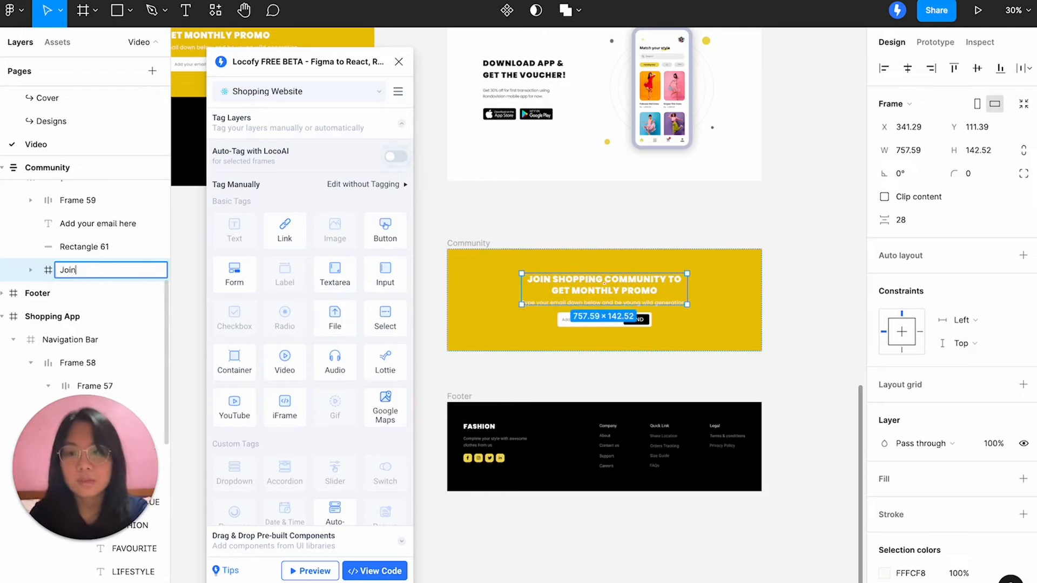
pyautogui.press('Return')
pyautogui.scroll(1, 100, 246)
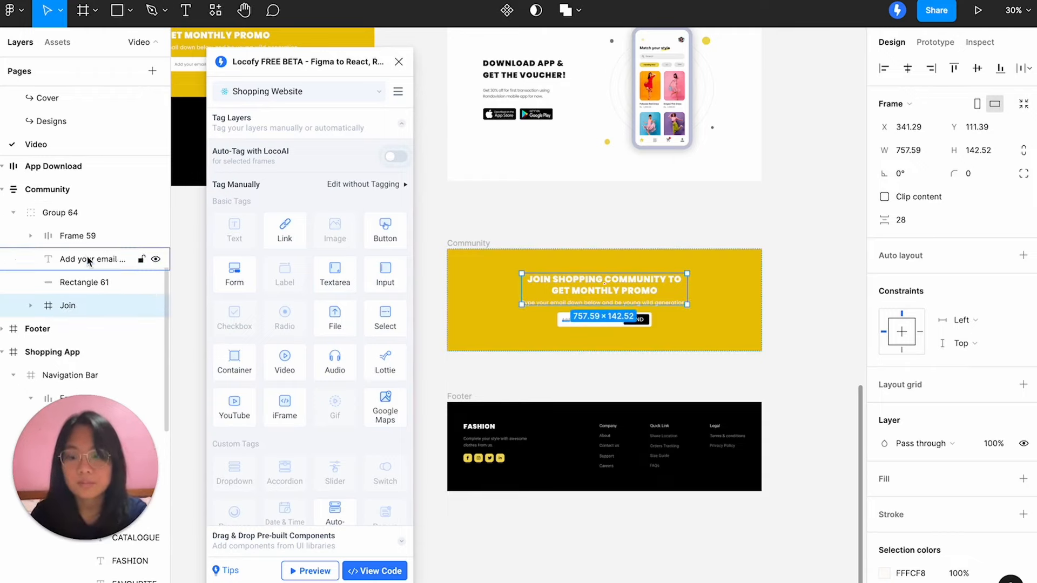
# Wrap Frame 59, the "Add your email here" text and Rectangle 61 in a frame named Form.
pyautogui.click(97, 260)
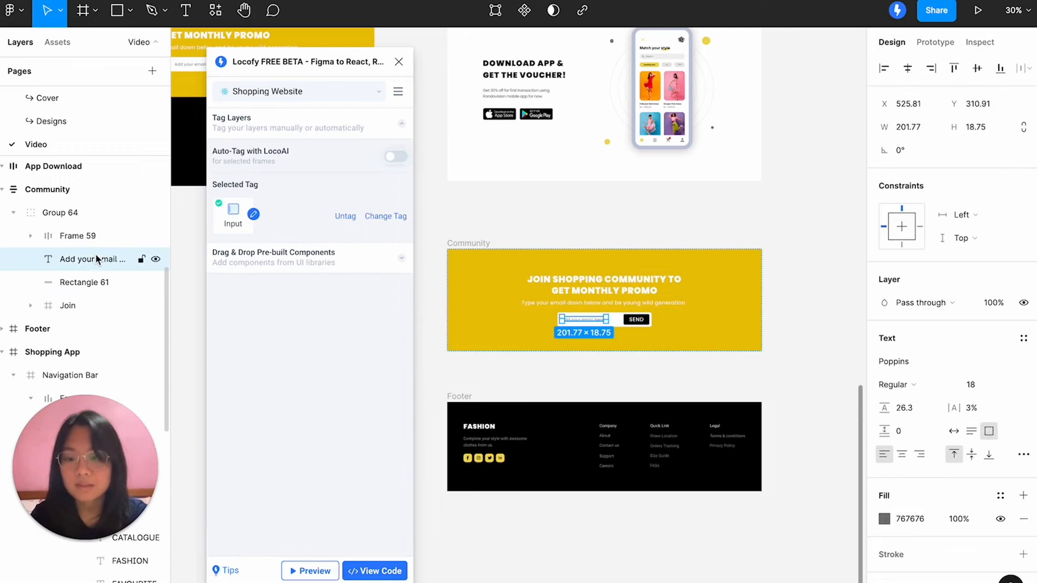
pyautogui.keyDown('shift'); pyautogui.click(86, 240); pyautogui.keyUp('shift')
pyautogui.keyDown('shift'); pyautogui.click(87, 276); pyautogui.keyUp('shift')
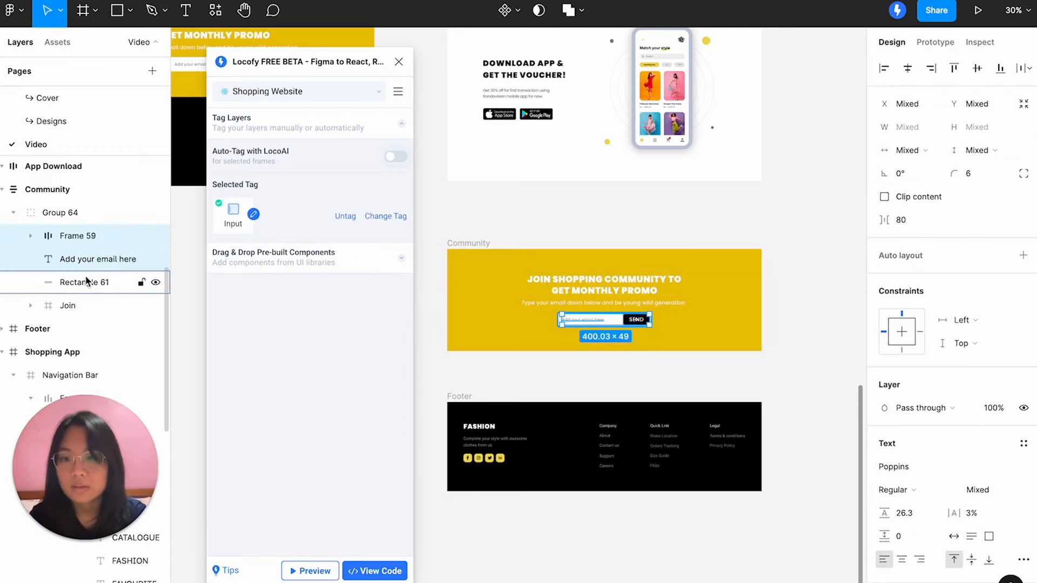
pyautogui.hotkey('ctrl', 'alt', 'g')
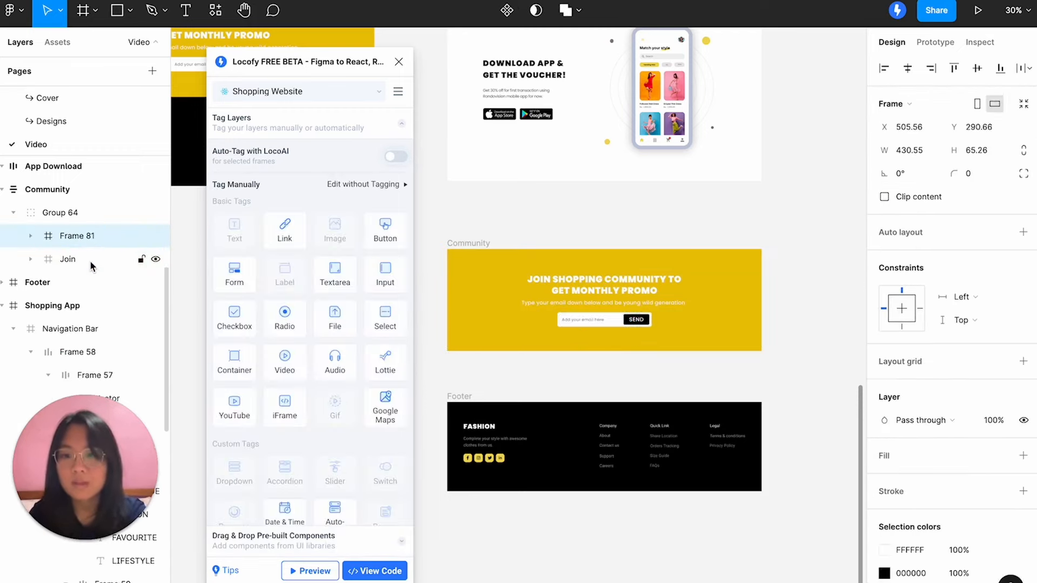
pyautogui.doubleClick(90, 235)
pyautogui.write('Form')
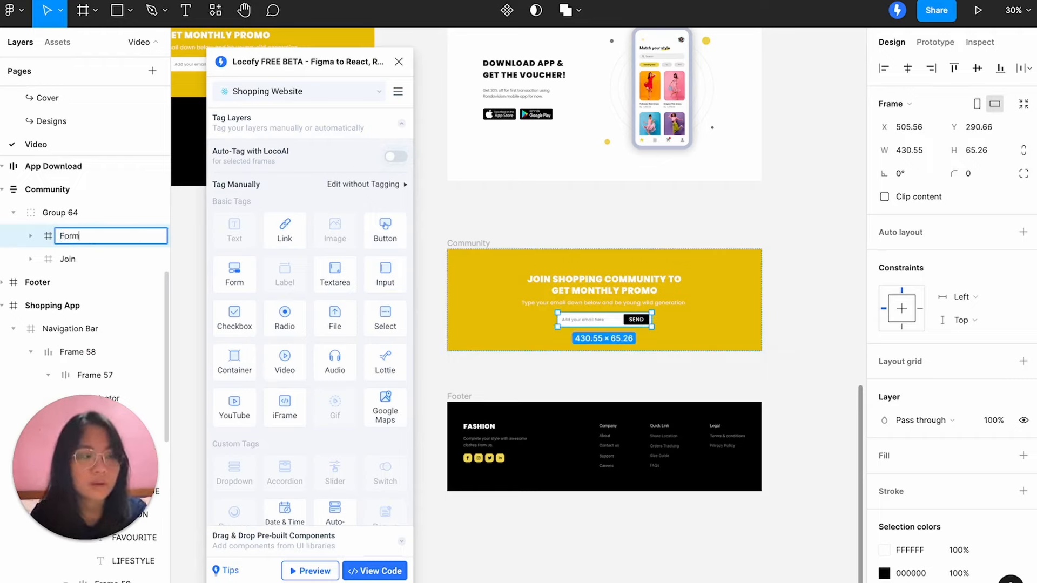
pyautogui.press('Return')
pyautogui.scroll(3, 77, 235)
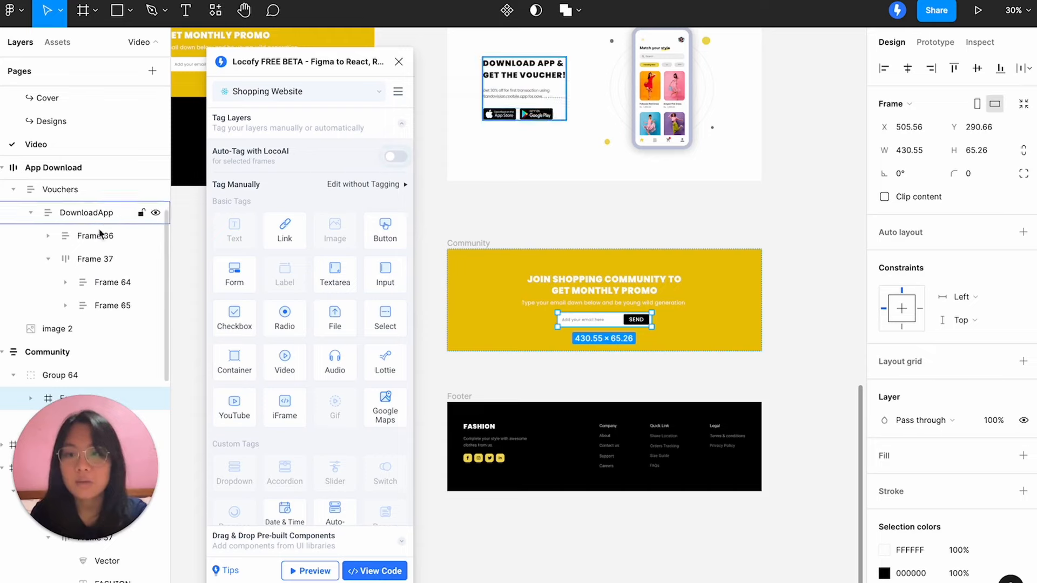
# Apply auto layout to the Form frame and set its width and height to fixed.
pyautogui.scroll(1, 100, 234)
pyautogui.scroll(-4, 99, 233)
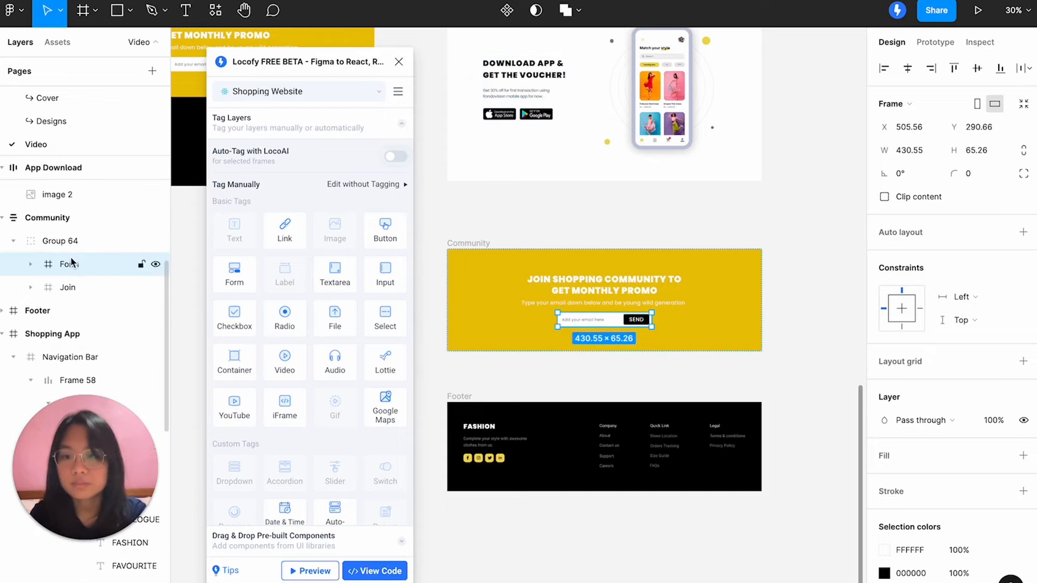
pyautogui.click(1022, 233)
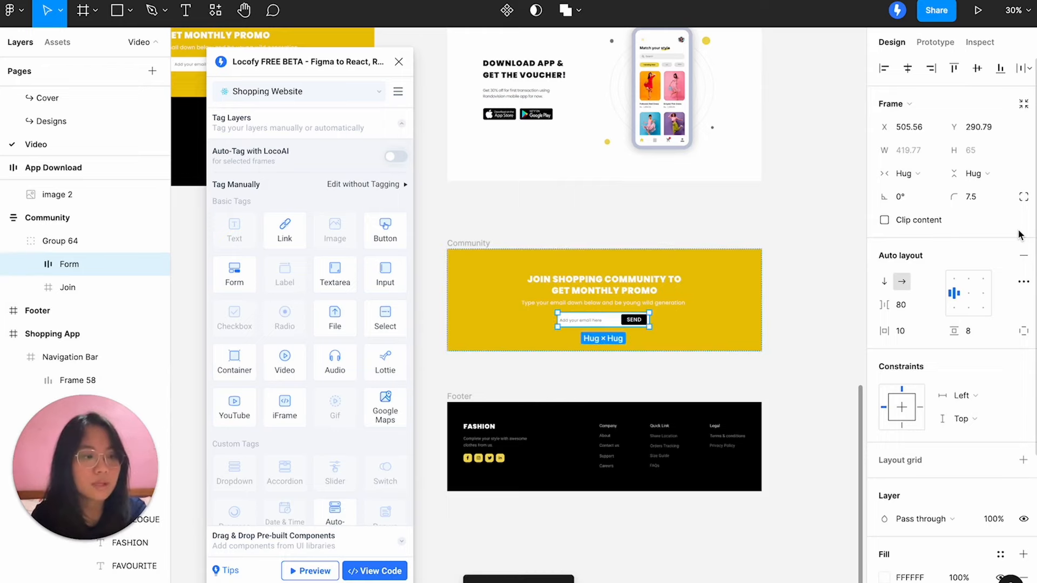
pyautogui.click(917, 173)
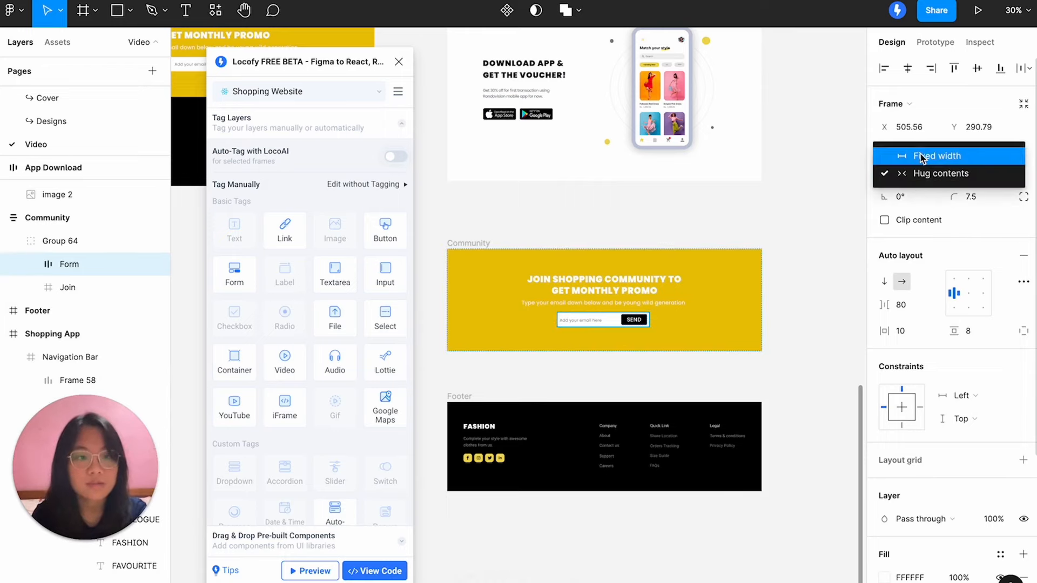
pyautogui.click(921, 157)
pyautogui.click(975, 174)
pyautogui.click(946, 158)
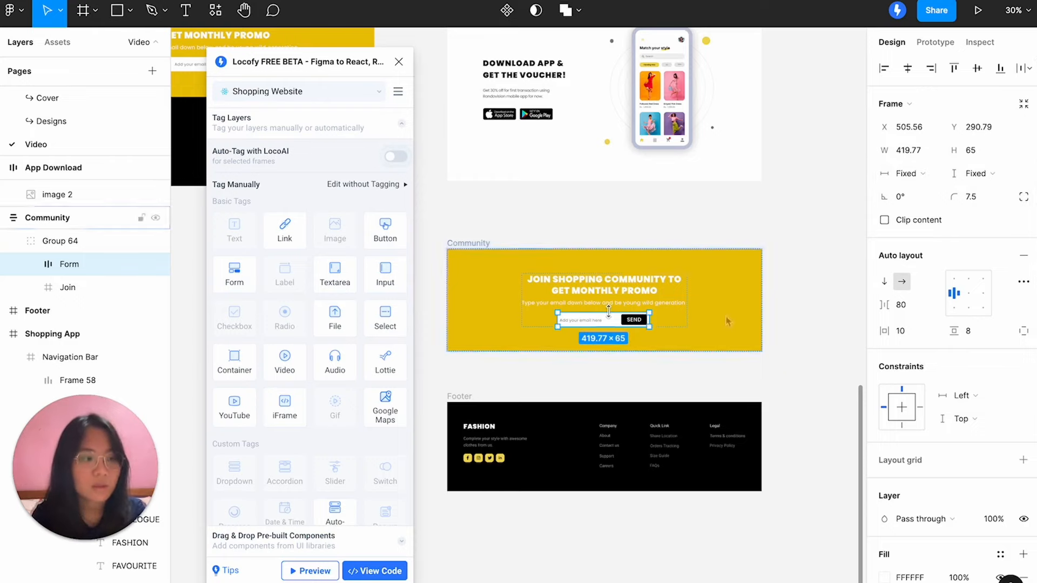
# Centre the "Add your email here" text both vertically and horizontally within its text box.
pyautogui.click(590, 327)
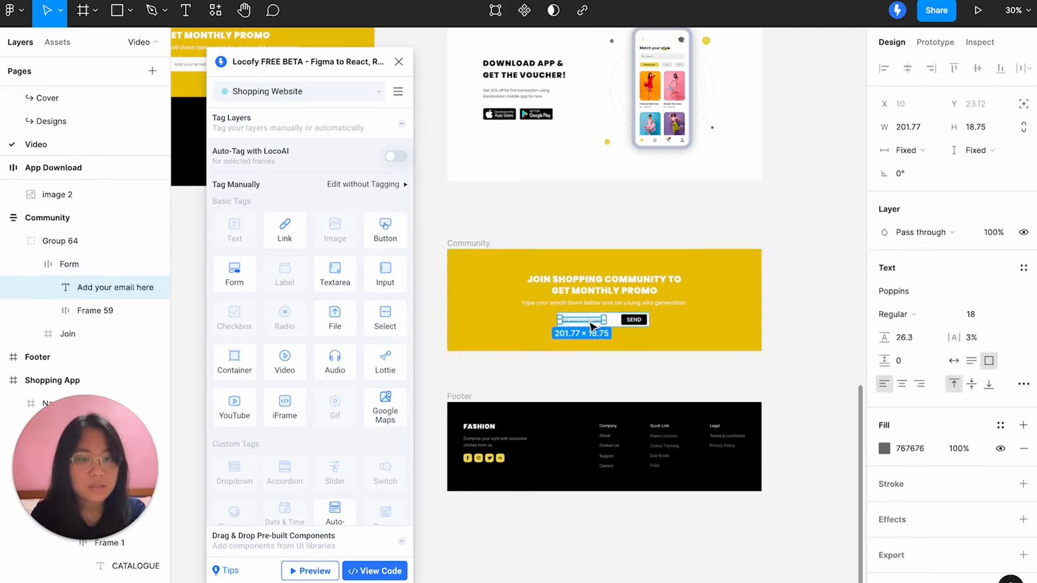
pyautogui.click(971, 385)
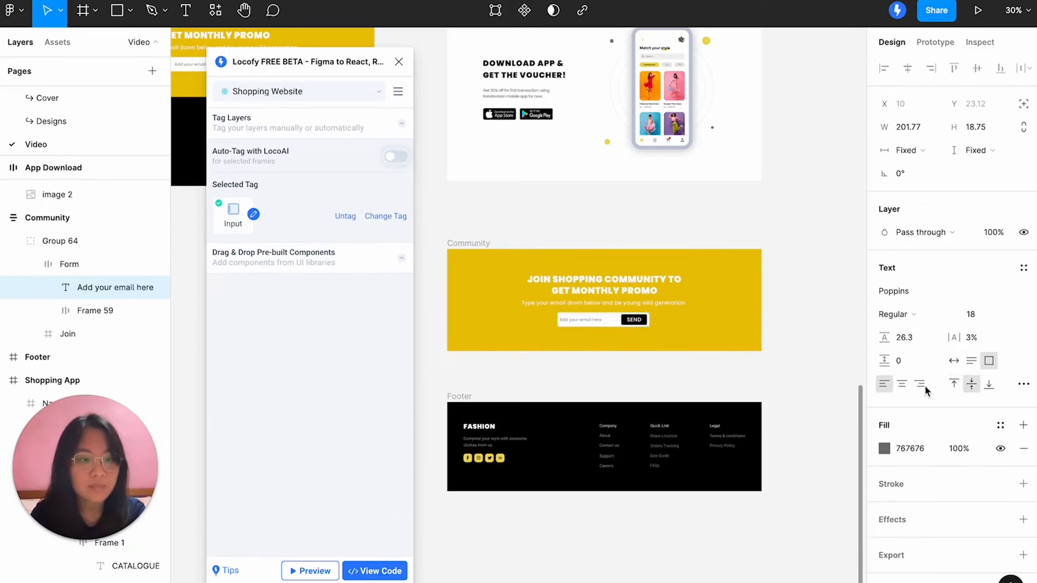
pyautogui.click(902, 385)
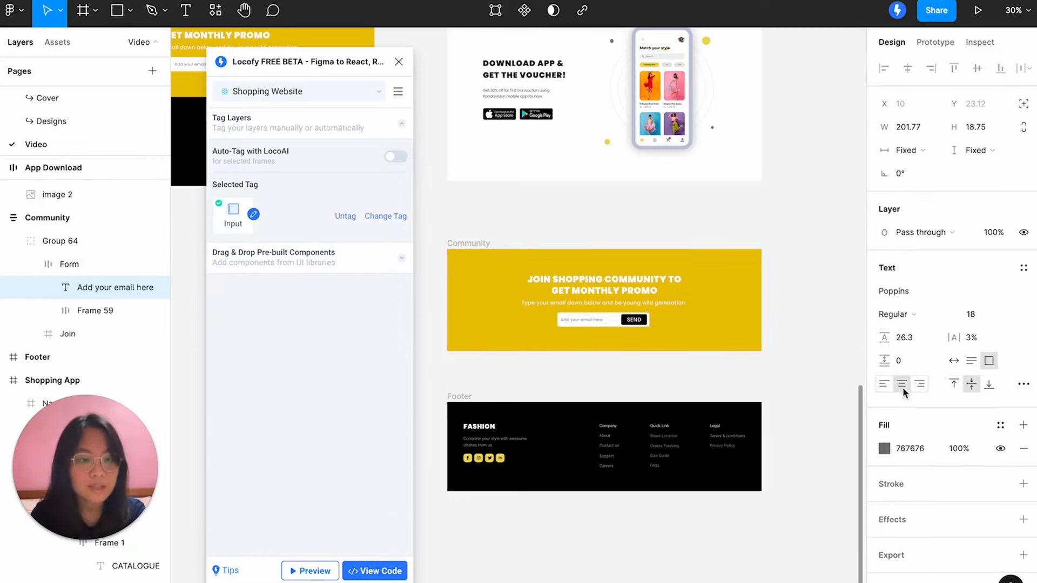
pyautogui.click(815, 303)
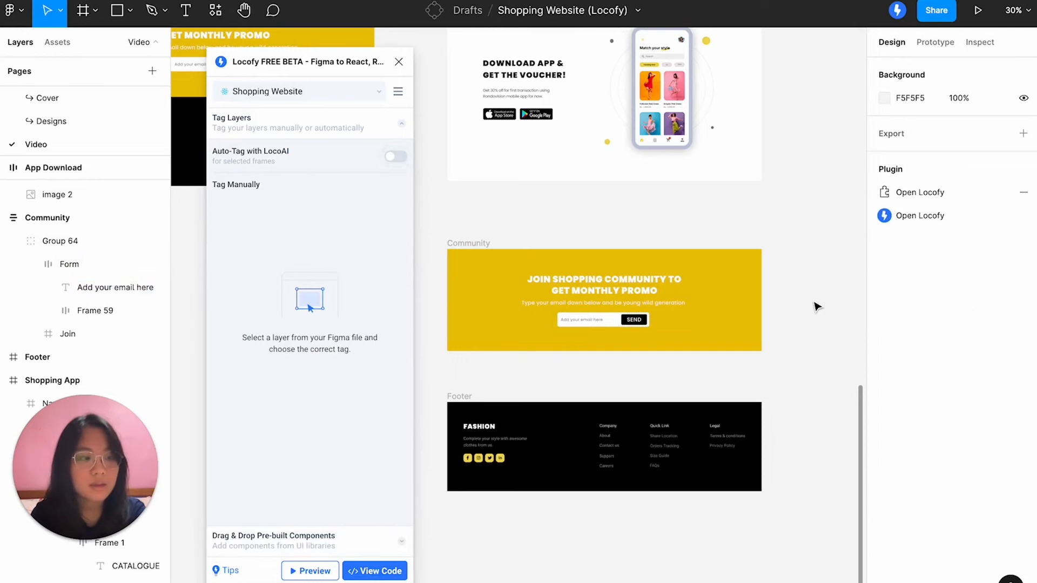
# Apply auto layout to the Join frame in the Community section.
pyautogui.doubleClick(532, 286)
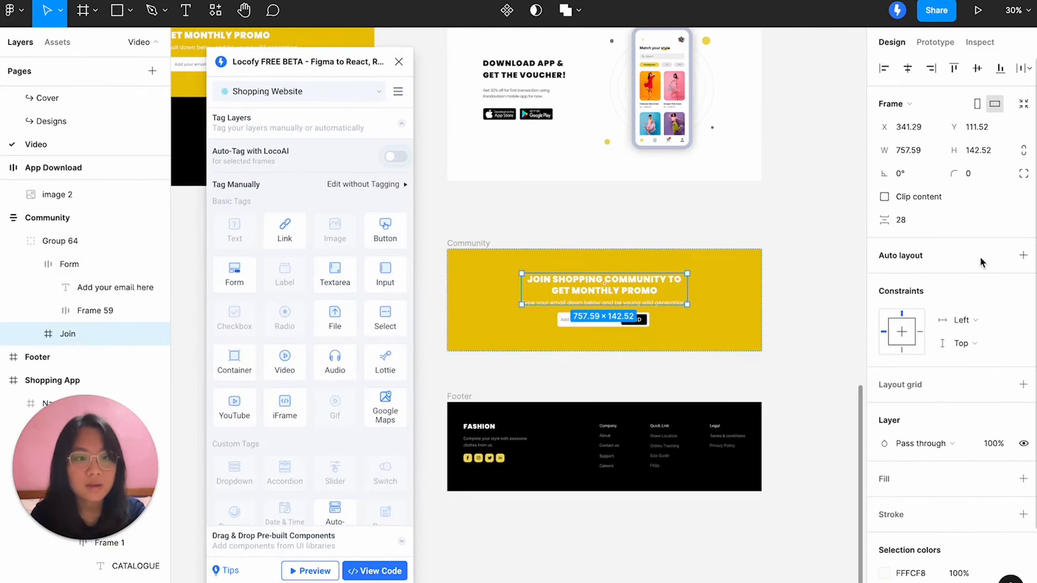
pyautogui.click(1023, 255)
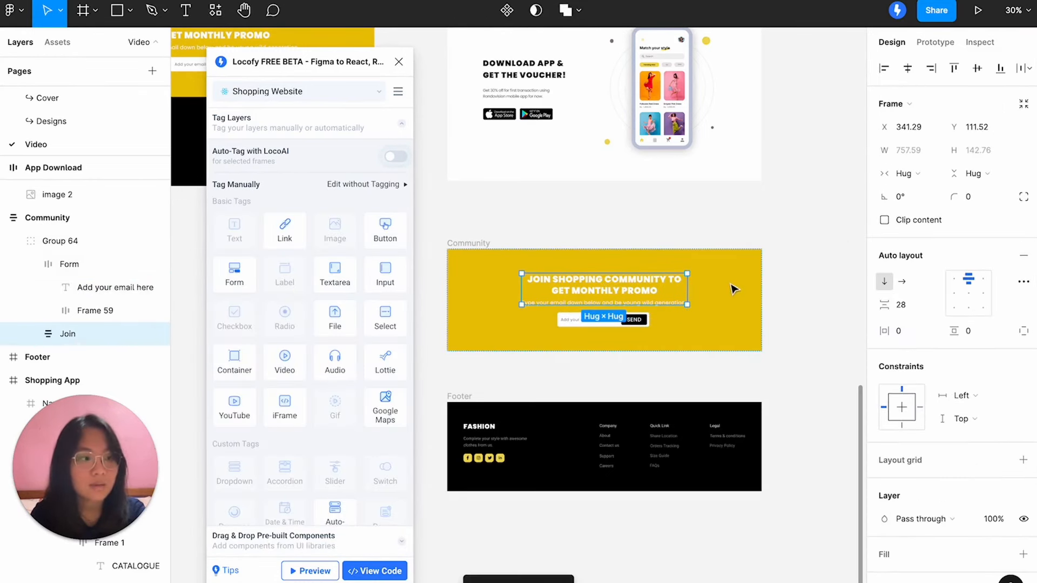
pyautogui.scroll(-1, 718, 292)
# Set the "JOIN SHOPPING COMMUNITY" heading to fill the container's width and hug its contents in height.
pyautogui.click(597, 276)
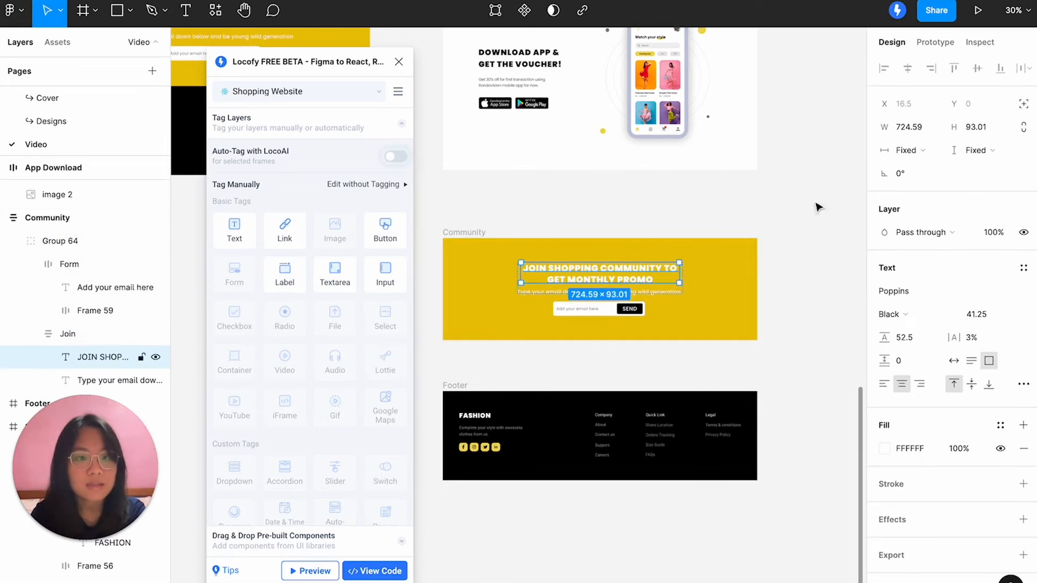
pyautogui.click(907, 151)
pyautogui.click(918, 185)
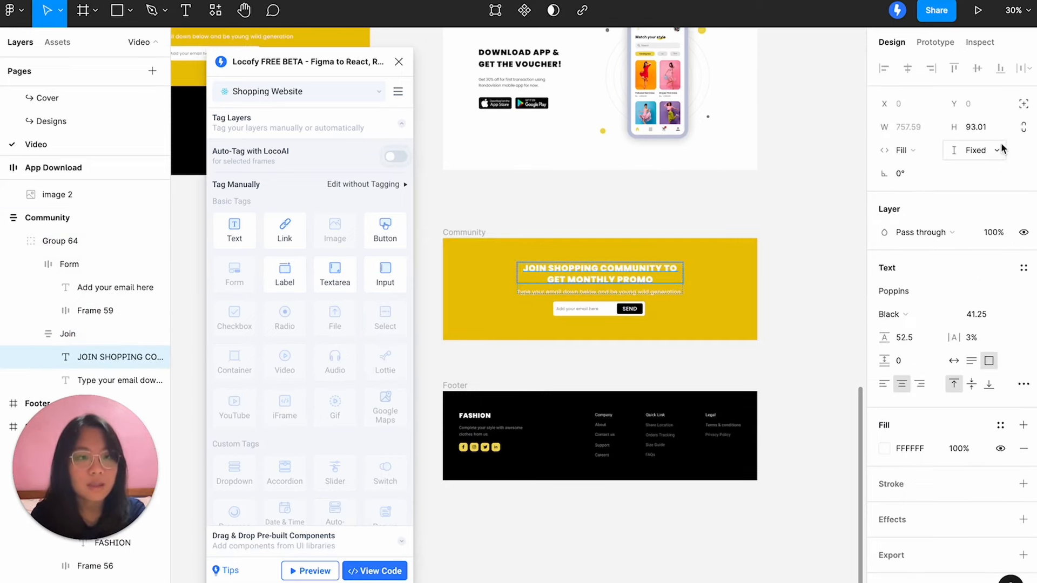
pyautogui.click(1000, 149)
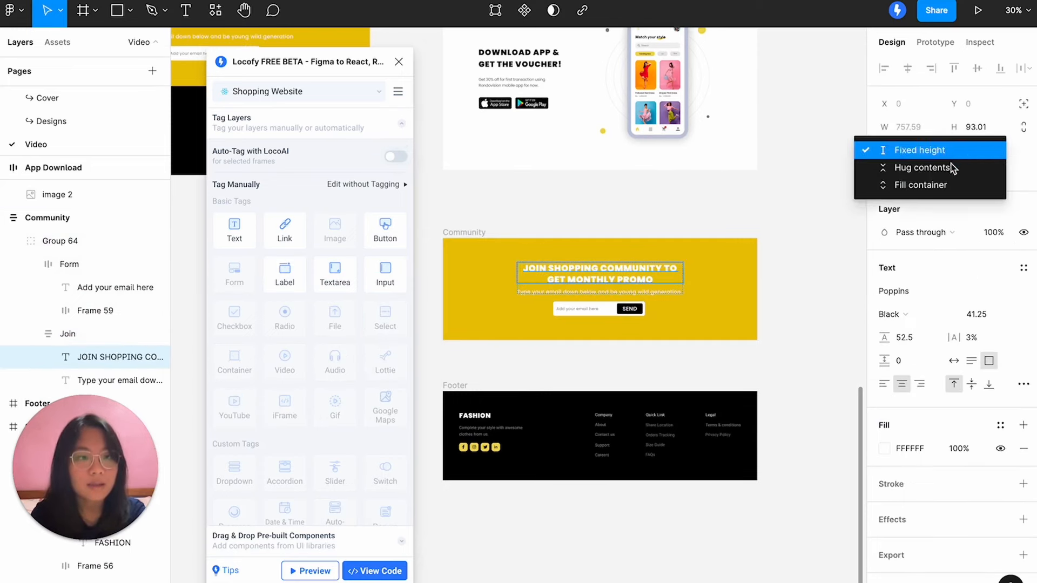
# Set the "Type your email down below" text to fill the container's width and hug its contents in height.
pyautogui.click(652, 295)
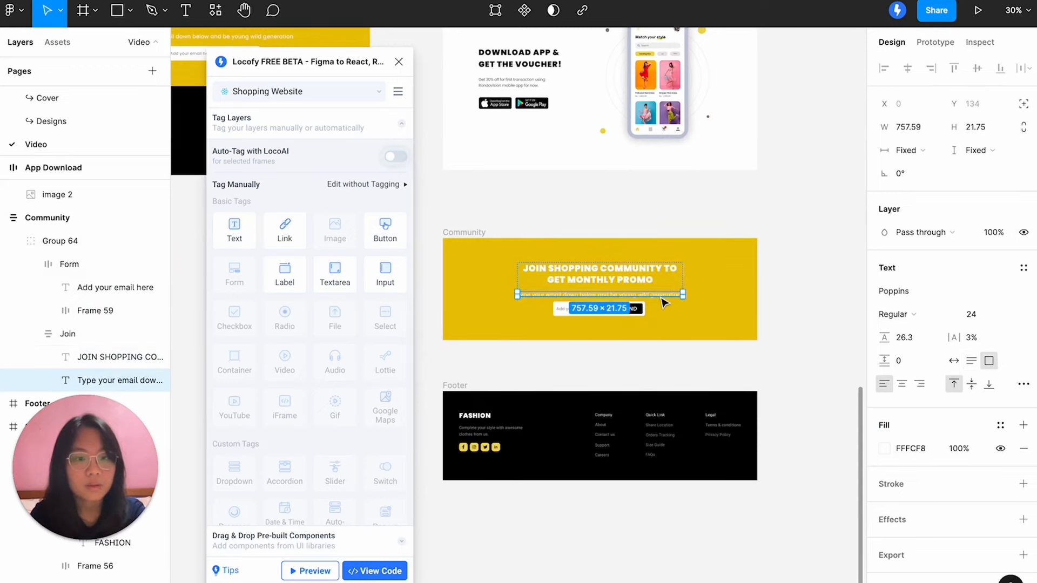
pyautogui.click(908, 151)
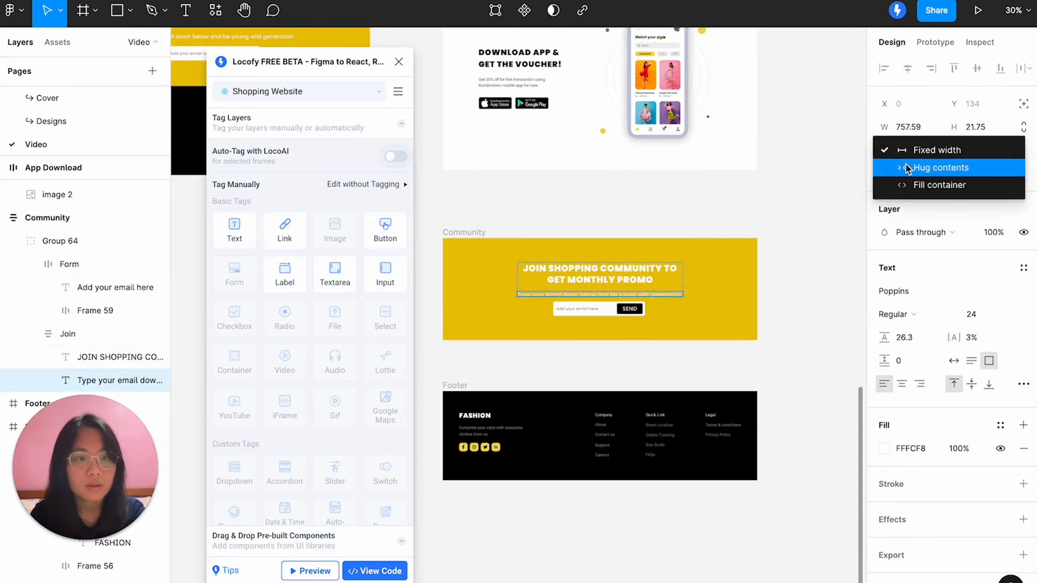
pyautogui.click(915, 184)
pyautogui.click(983, 151)
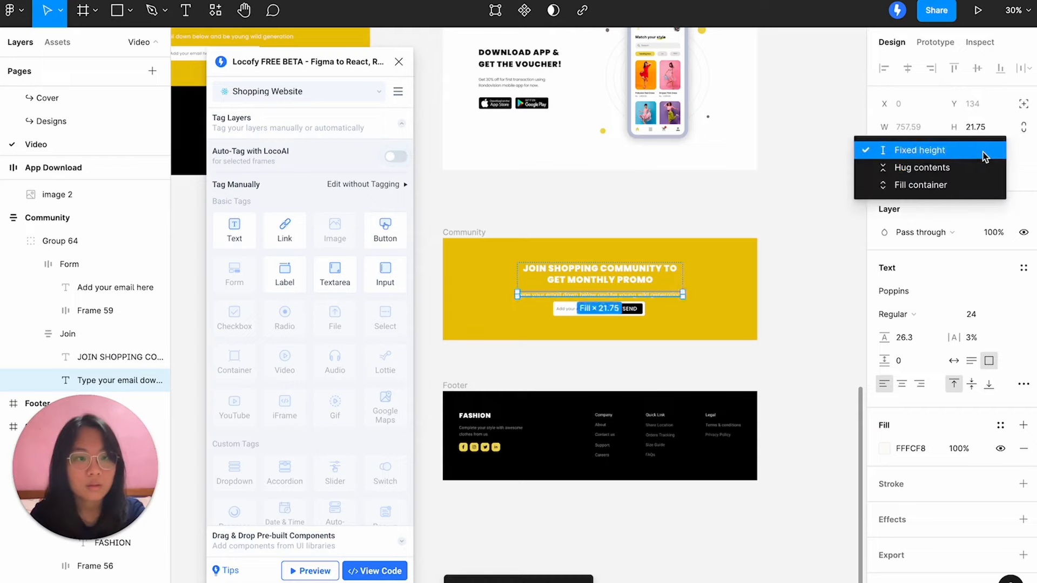
pyautogui.click(958, 172)
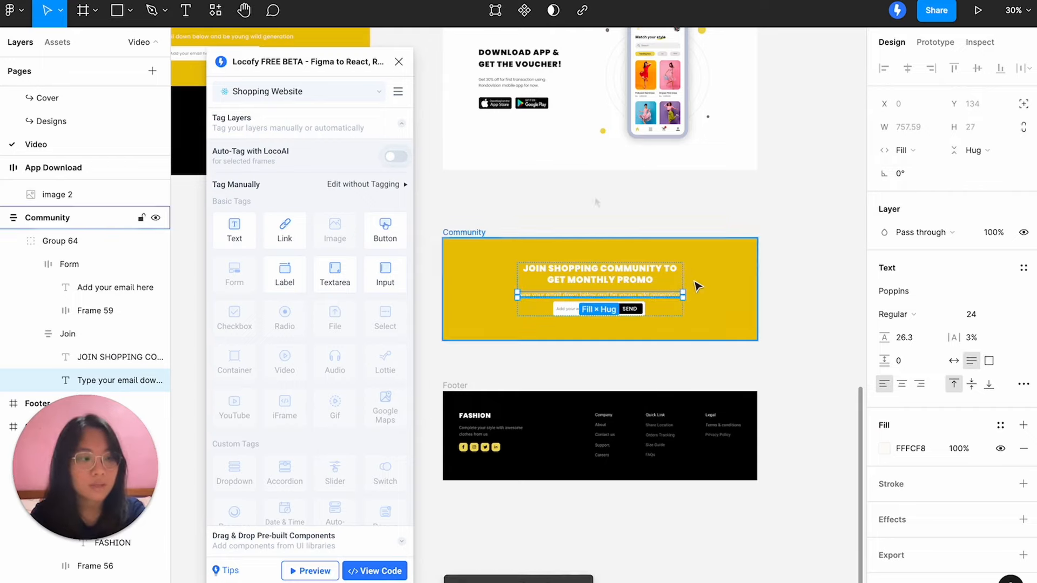
# Convert Group 64 in the Community section from a group to a frame and apply auto layout to it.
pyautogui.click(61, 244)
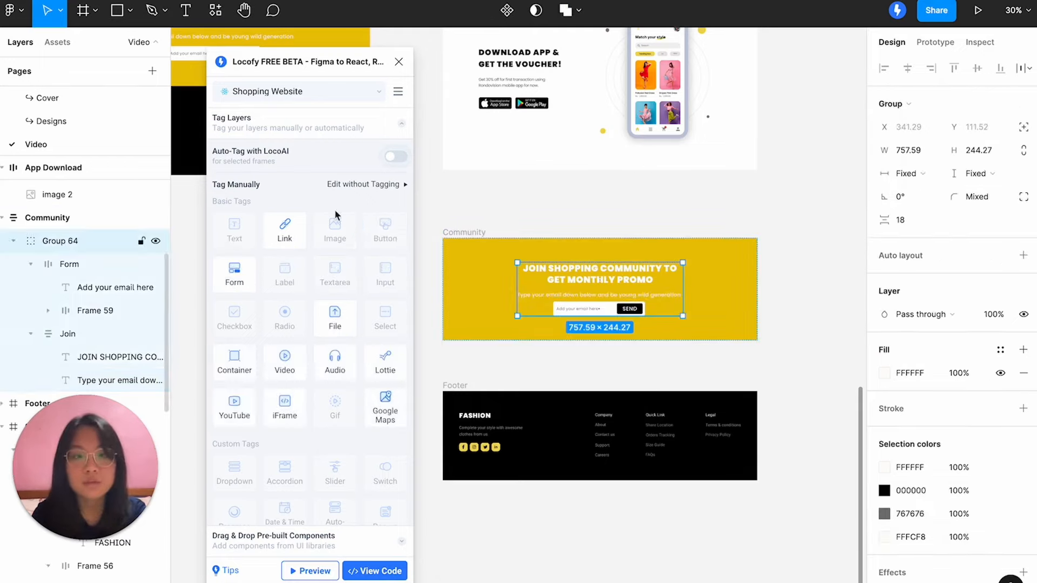
pyautogui.click(900, 103)
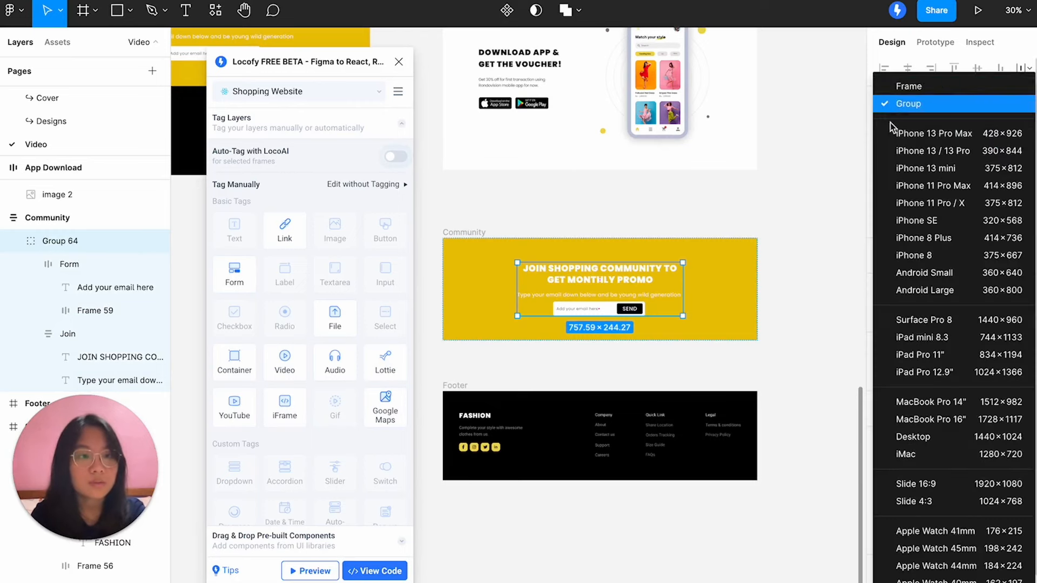
pyautogui.click(916, 87)
pyautogui.click(1023, 278)
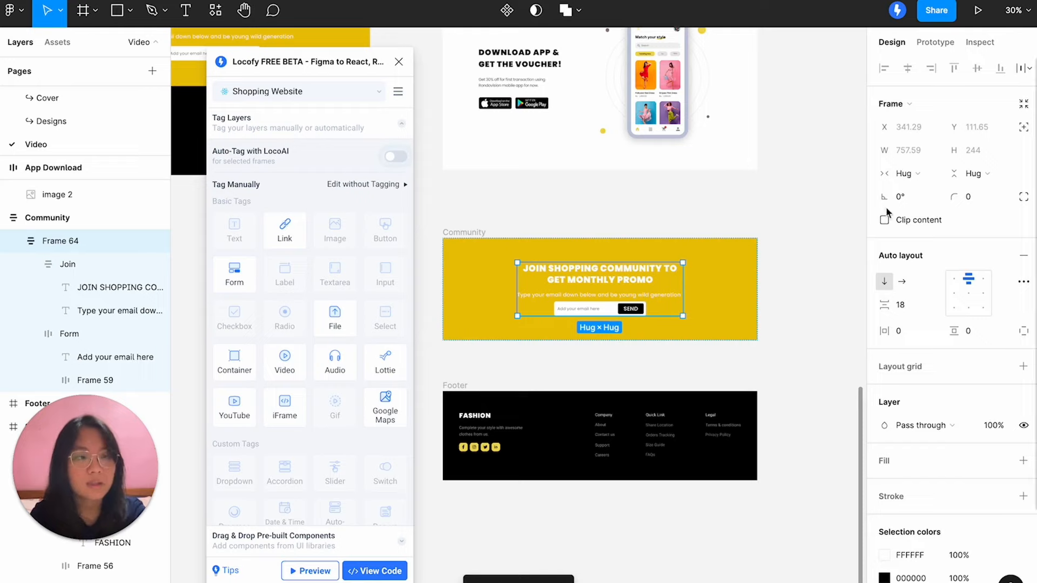
# Try to set Frame 64's width to fill the whole Community section.
pyautogui.click(902, 173)
pyautogui.click(899, 191)
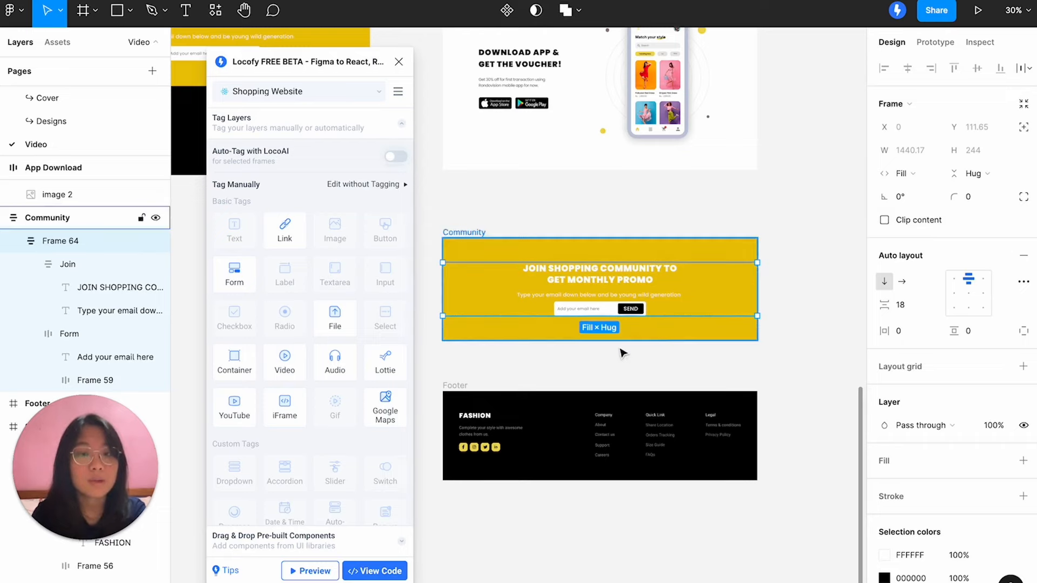
pyautogui.click(468, 234)
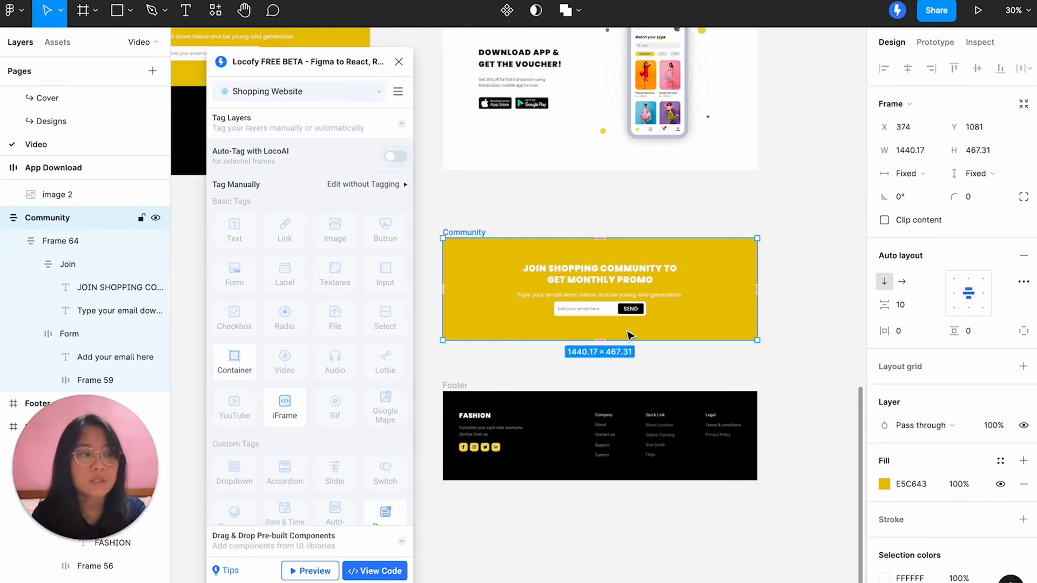
# Measure Frame 64's distances to the Community frame's edges and set the Community frame's left and right padding to 341.29.
pyautogui.click(554, 313)
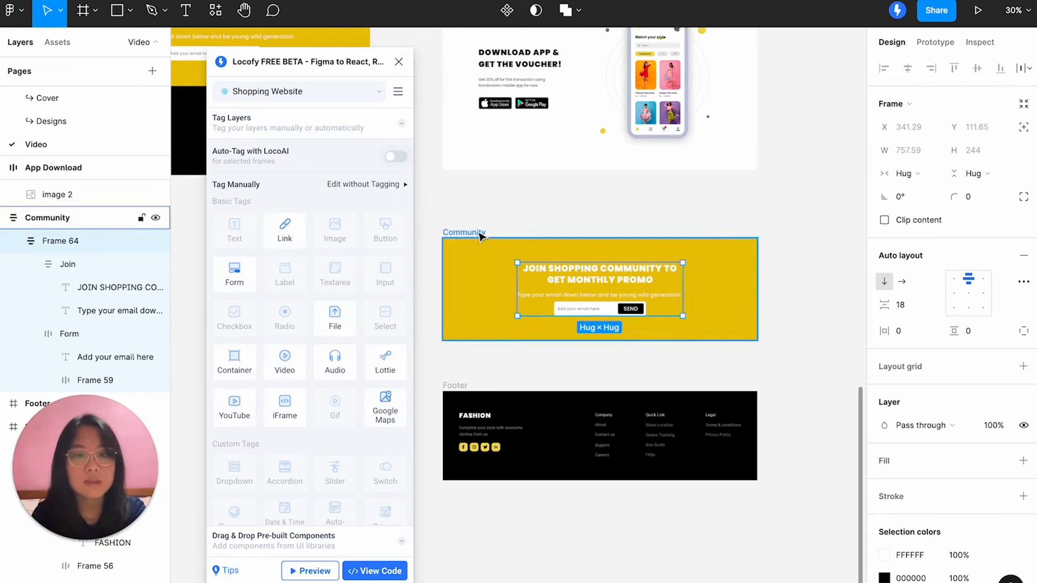
pyautogui.press('alt')
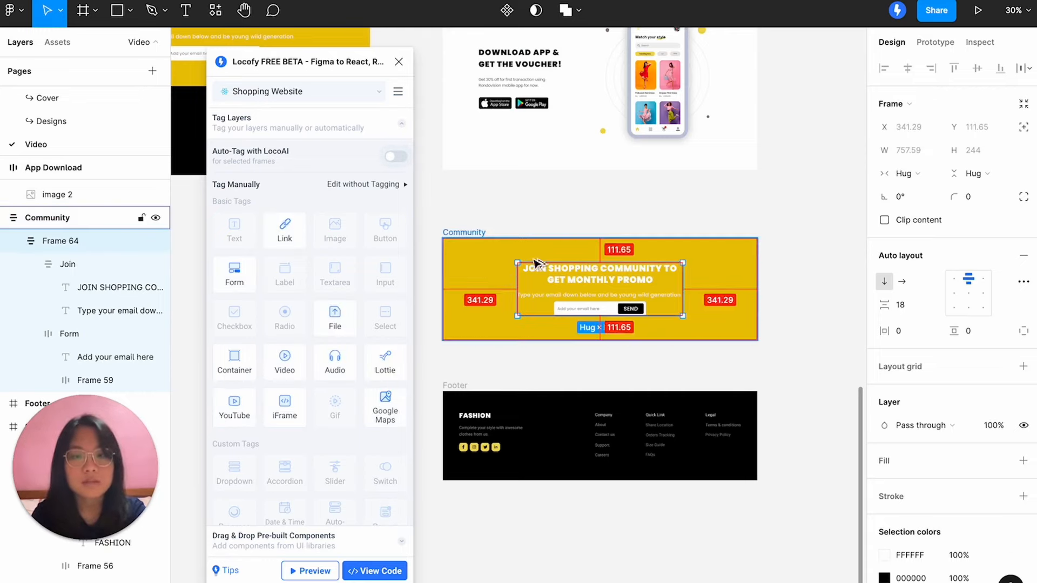
pyautogui.click(503, 272)
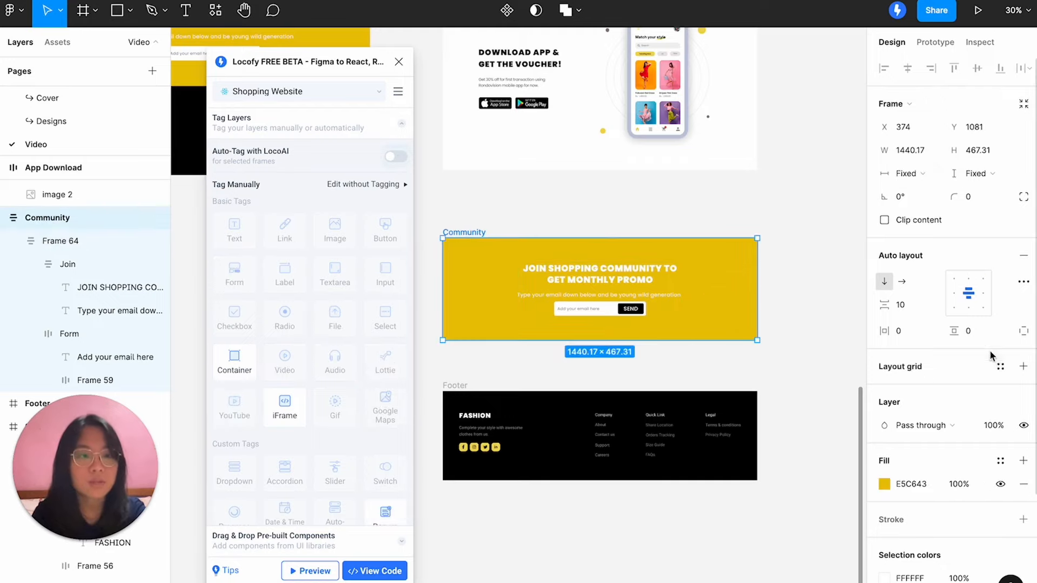
pyautogui.click(1023, 330)
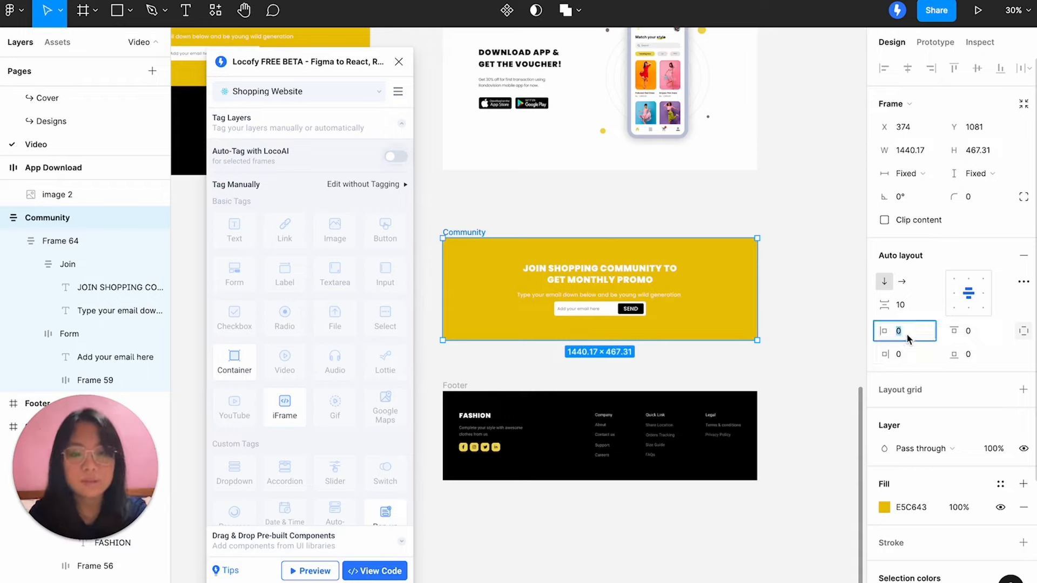
pyautogui.press('BackSpace')
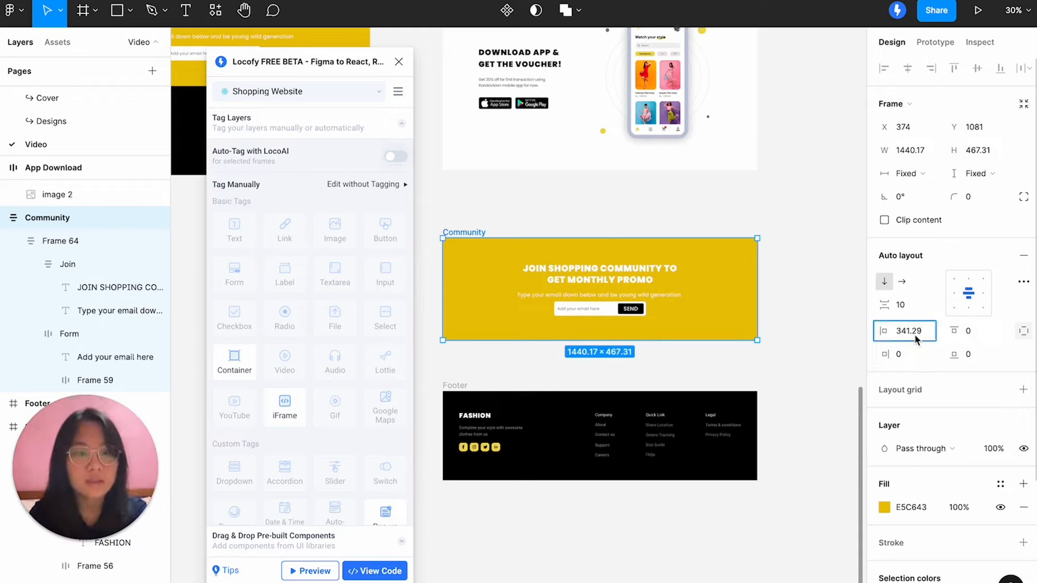
pyautogui.click(905, 357)
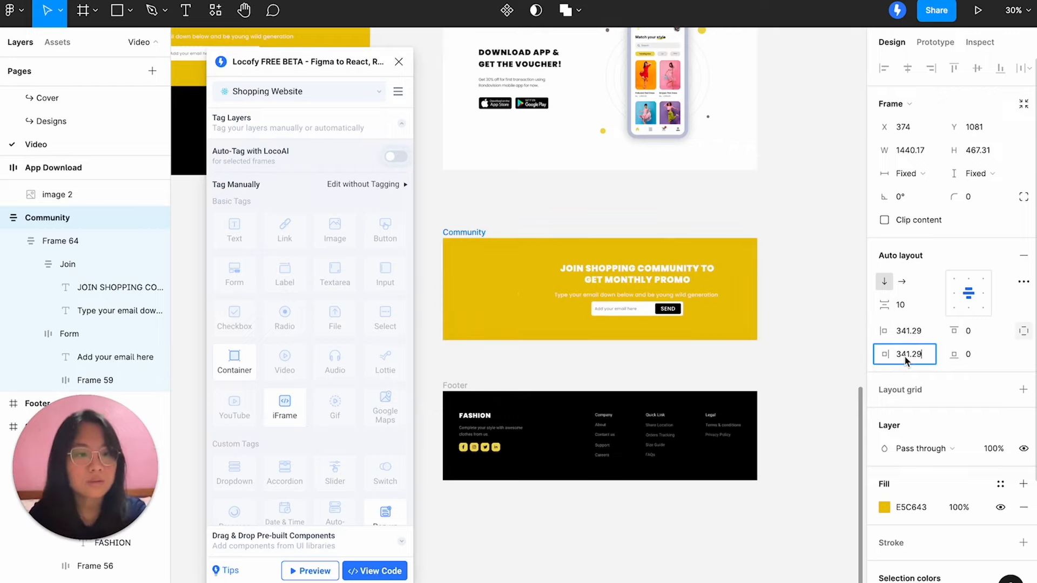
pyautogui.press('Return')
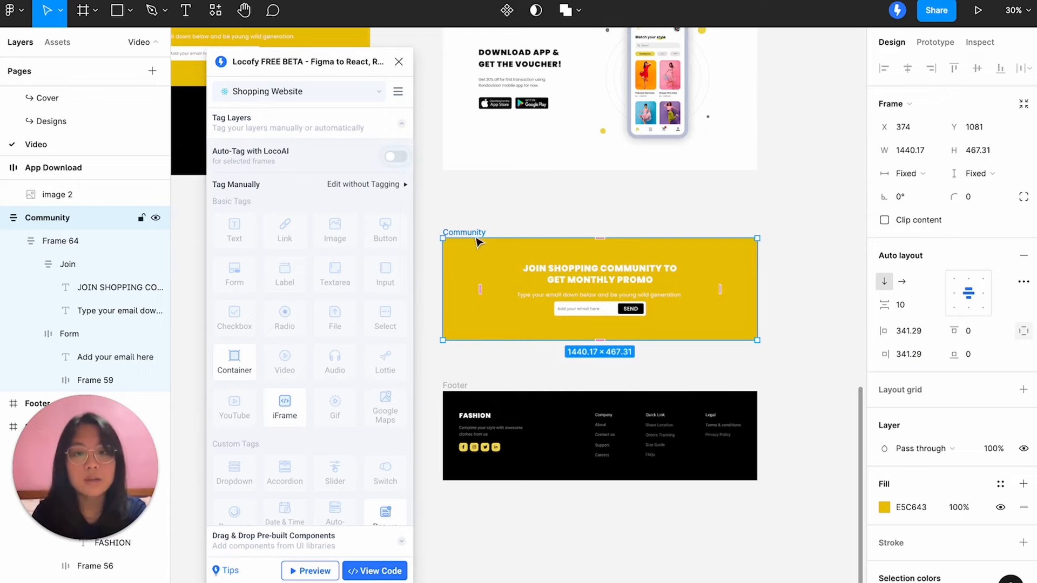
# Set the widths of Frame 64 and its nested Join frame to fill container, and check the sizing of Join's texts.
pyautogui.click(80, 248)
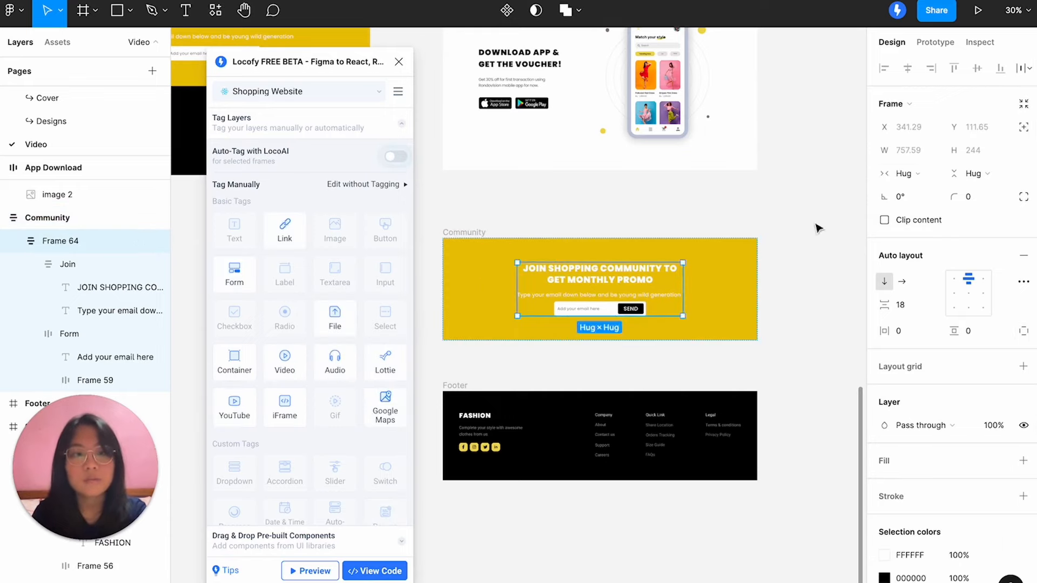
pyautogui.click(922, 173)
pyautogui.click(920, 190)
pyautogui.click(145, 264)
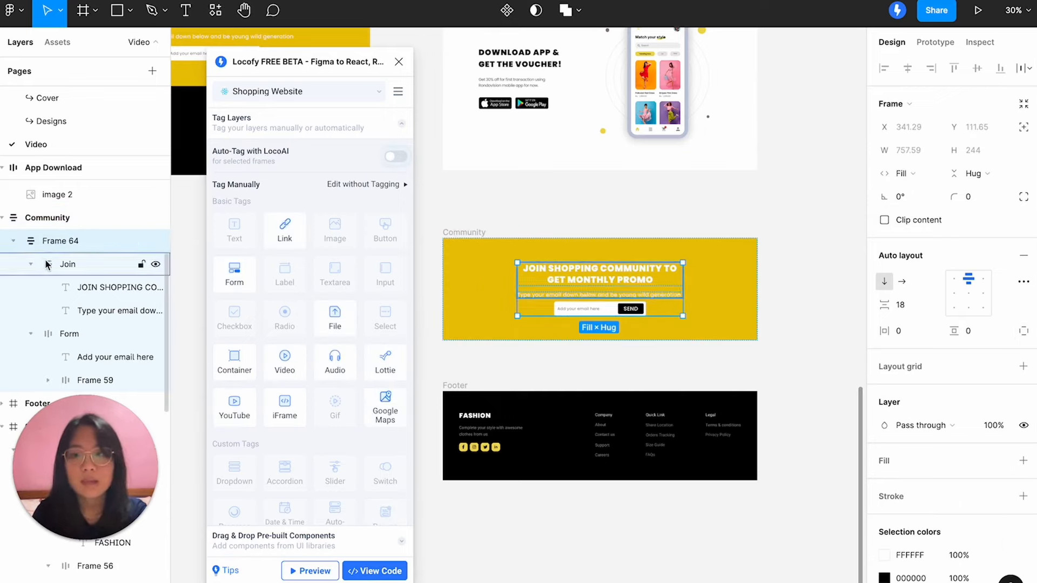
pyautogui.click(902, 174)
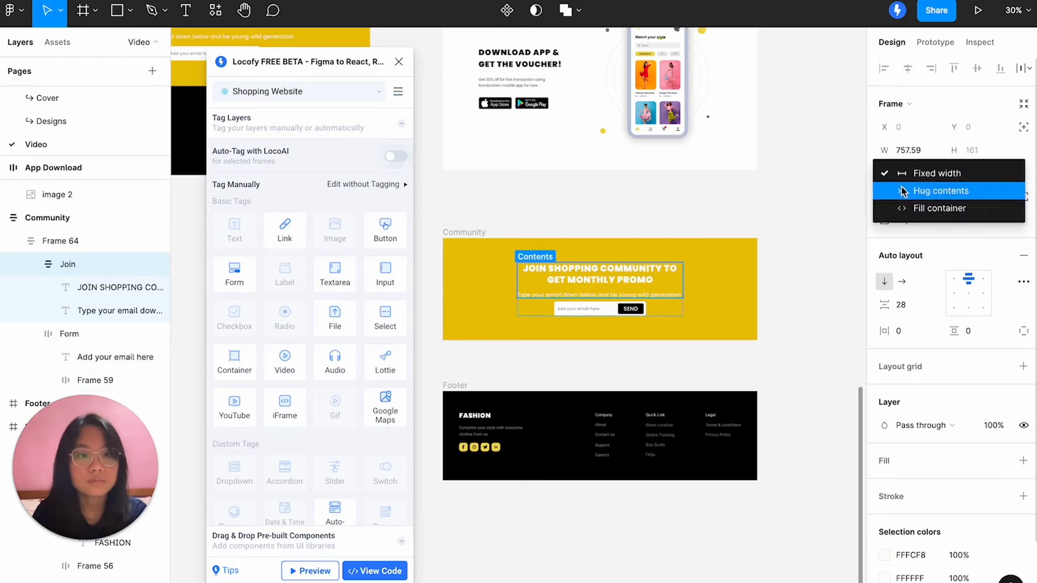
pyautogui.click(918, 208)
pyautogui.click(108, 287)
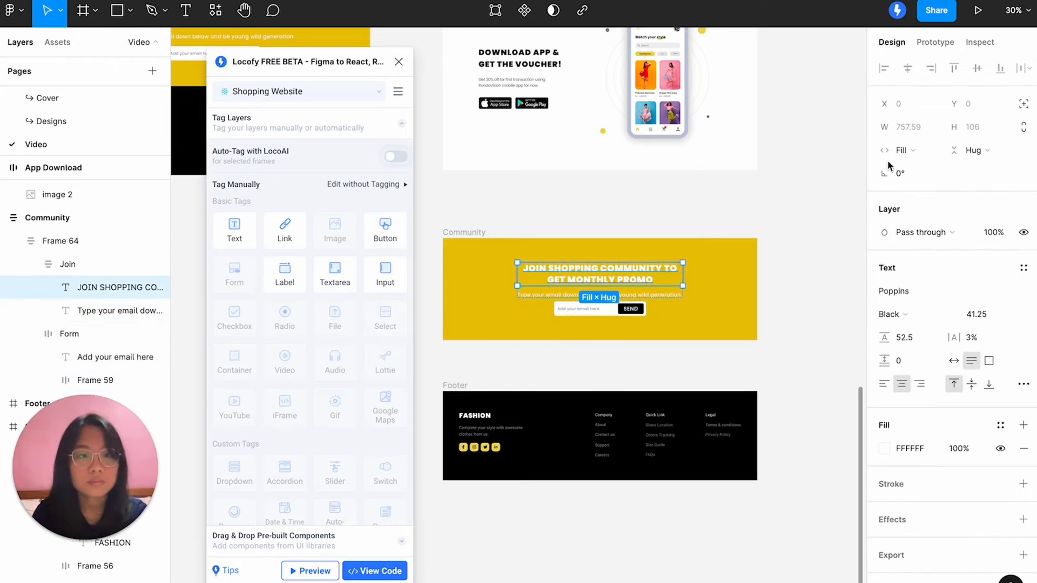
pyautogui.click(54, 316)
# Preview the Community section, test the email field with "wewewe", and narrow the preview to about 823 px wide.
pyautogui.click(115, 357)
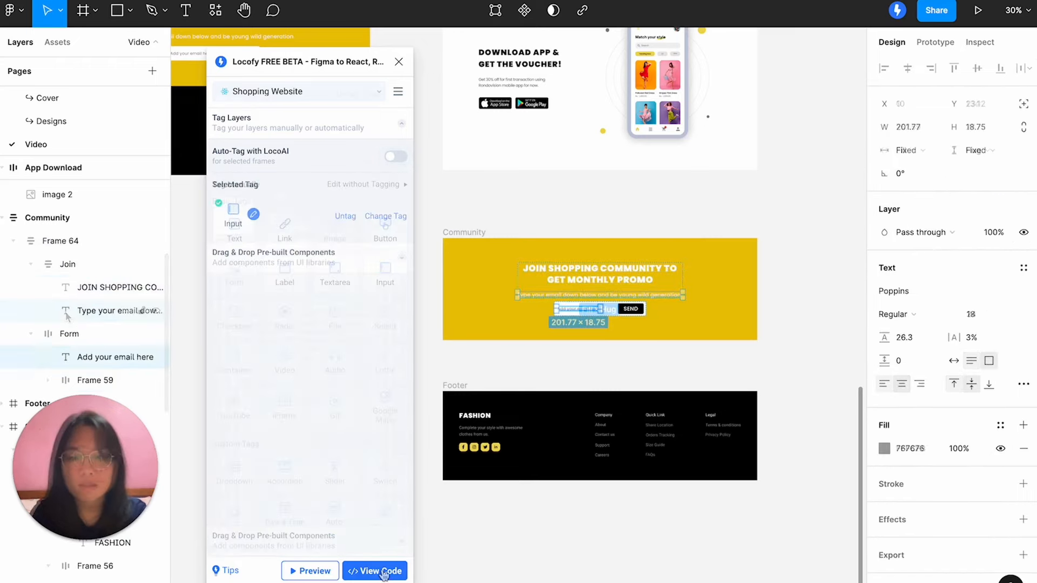
pyautogui.click(308, 571)
pyautogui.click(432, 255)
pyautogui.write('wewewe')
pyautogui.moveTo(713, 229)
pyautogui.mouseDown()
pyautogui.moveTo(608, 227)
pyautogui.moveTo(693, 227)
pyautogui.mouseUp()
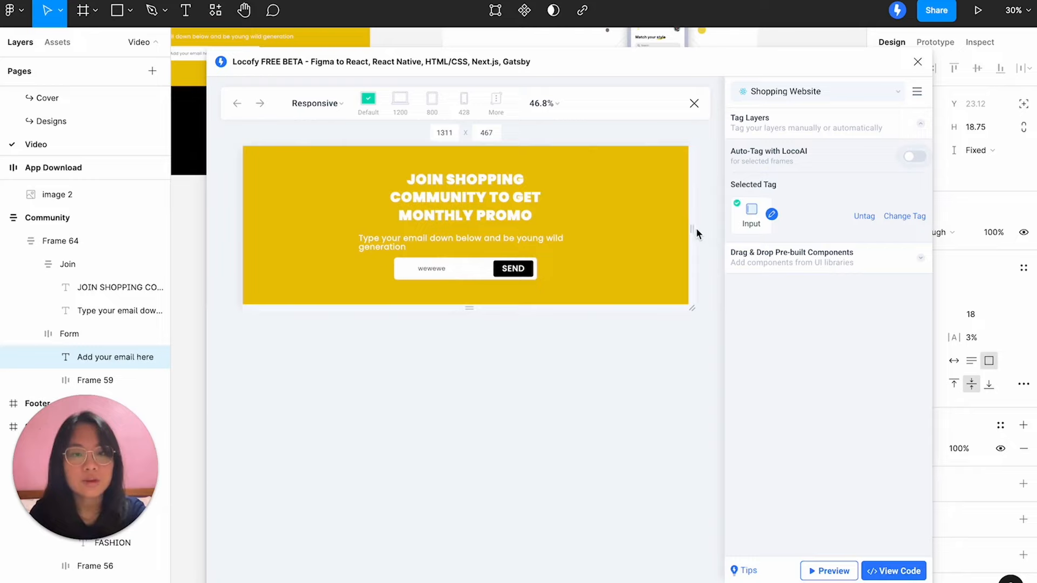
pyautogui.moveTo(692, 230); pyautogui.dragTo(609, 228)
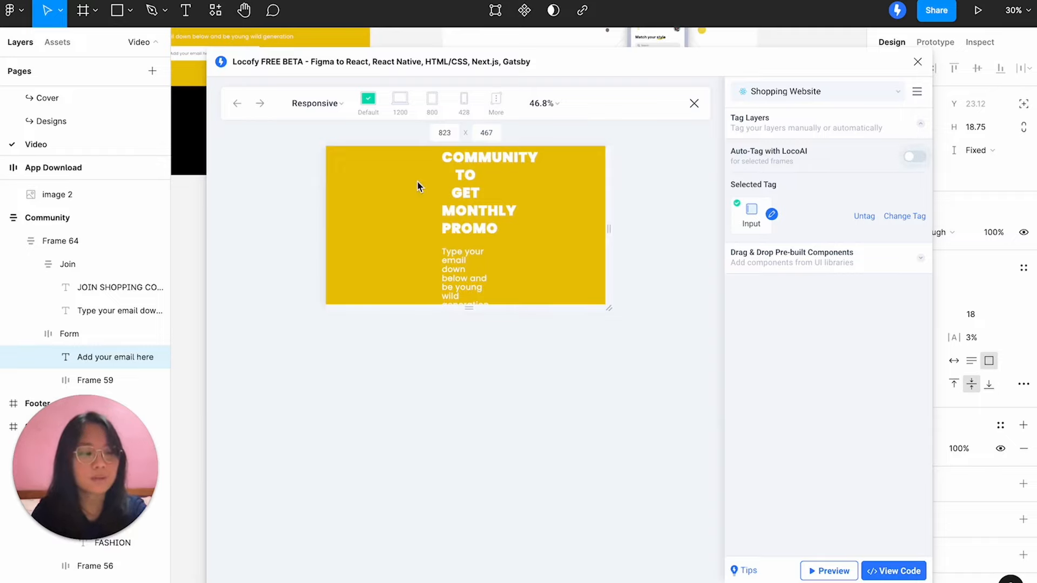
pyautogui.click(694, 103)
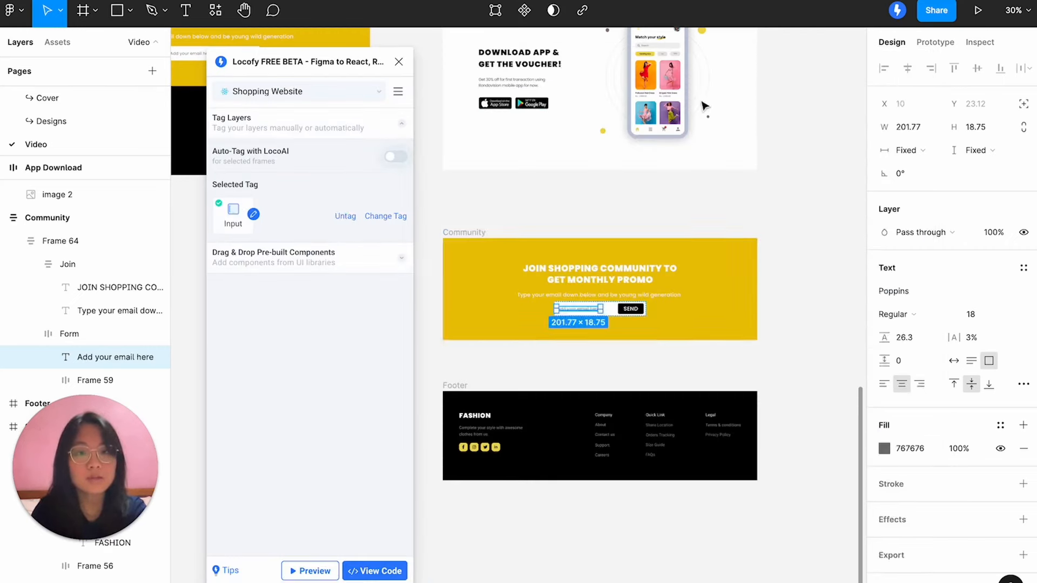
# Set the Community frame's left and right padding to 200 px for the 1200 breakpoint in the Locofy styling.
pyautogui.click(232, 215)
pyautogui.click(310, 135)
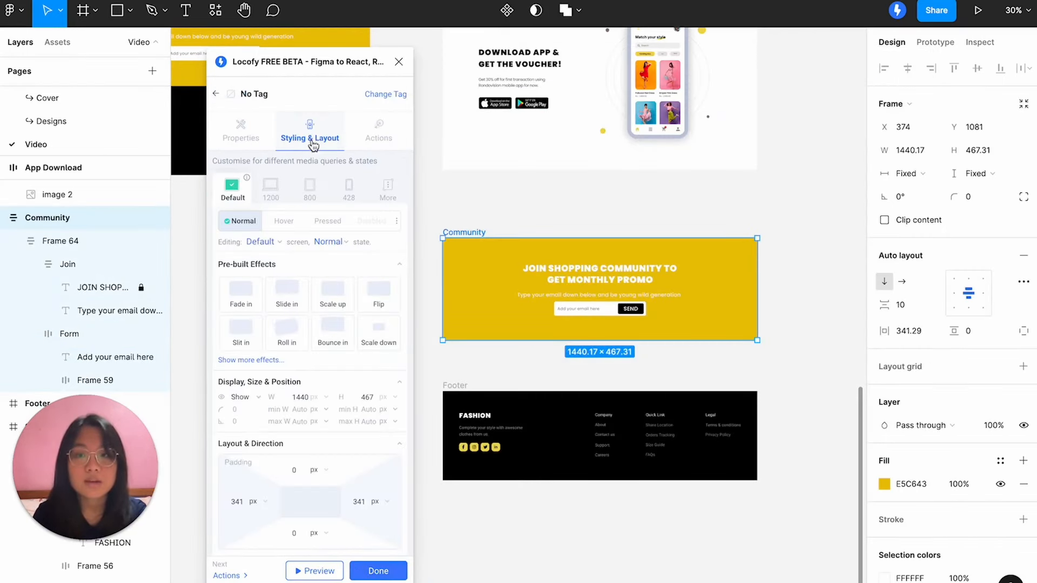
pyautogui.scroll(-2, 317, 312)
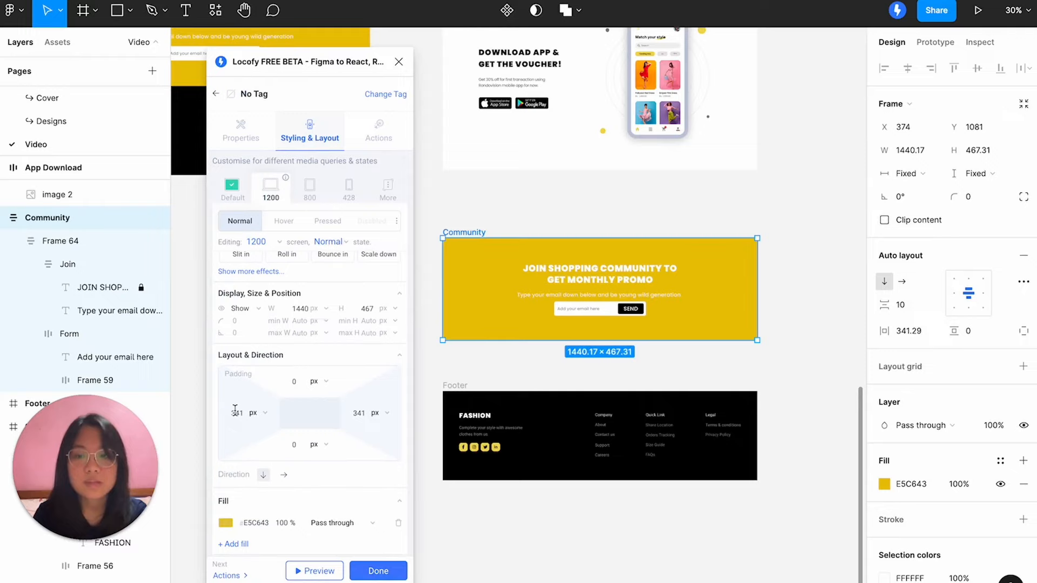
pyautogui.write('200')
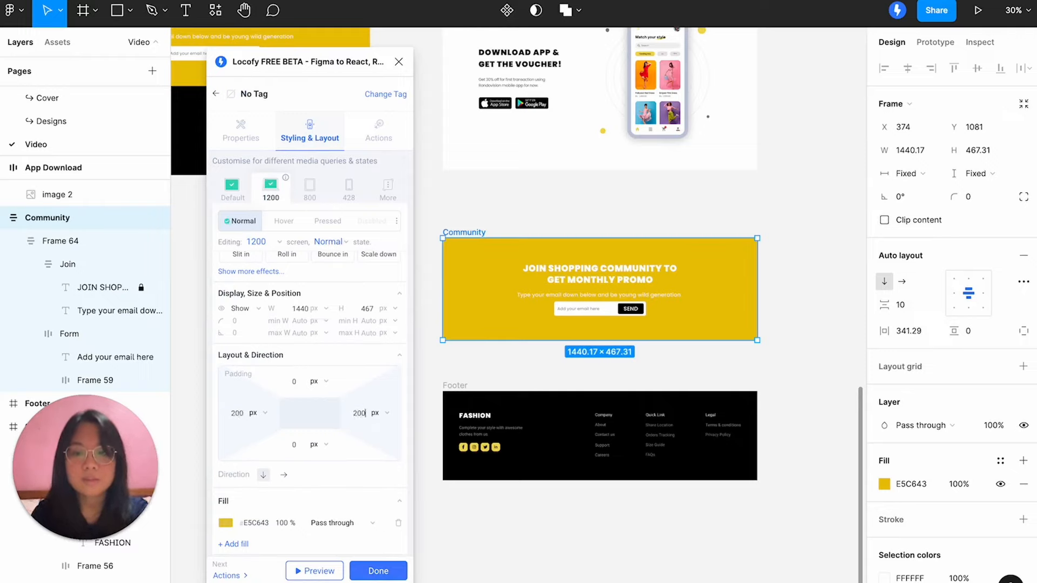
# Centre the Join frame's auto layout alignment and horizontally centre its "Type your email down below" text.
pyautogui.click(581, 313)
pyautogui.click(537, 298)
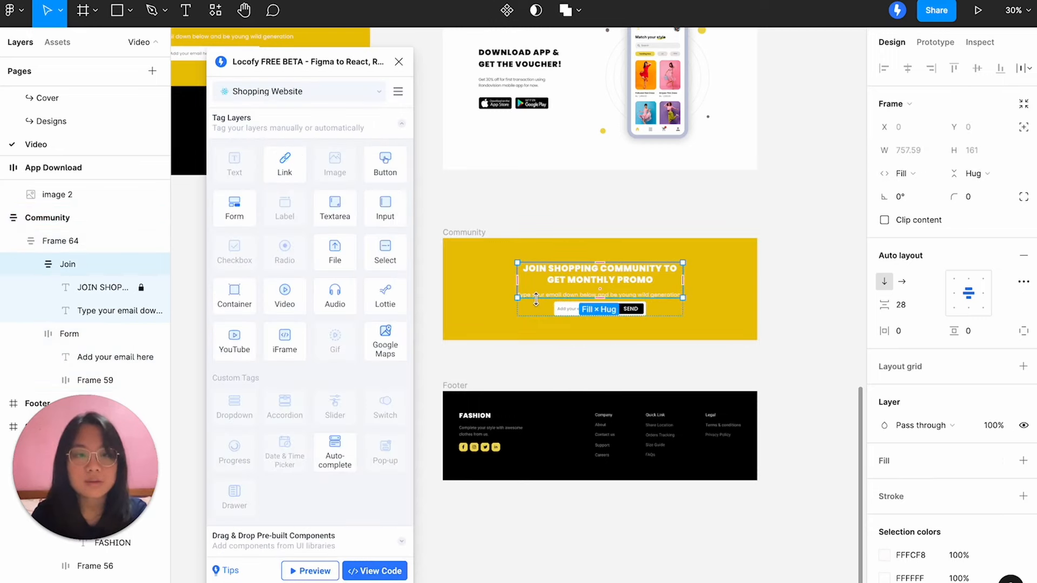
pyautogui.click(532, 297)
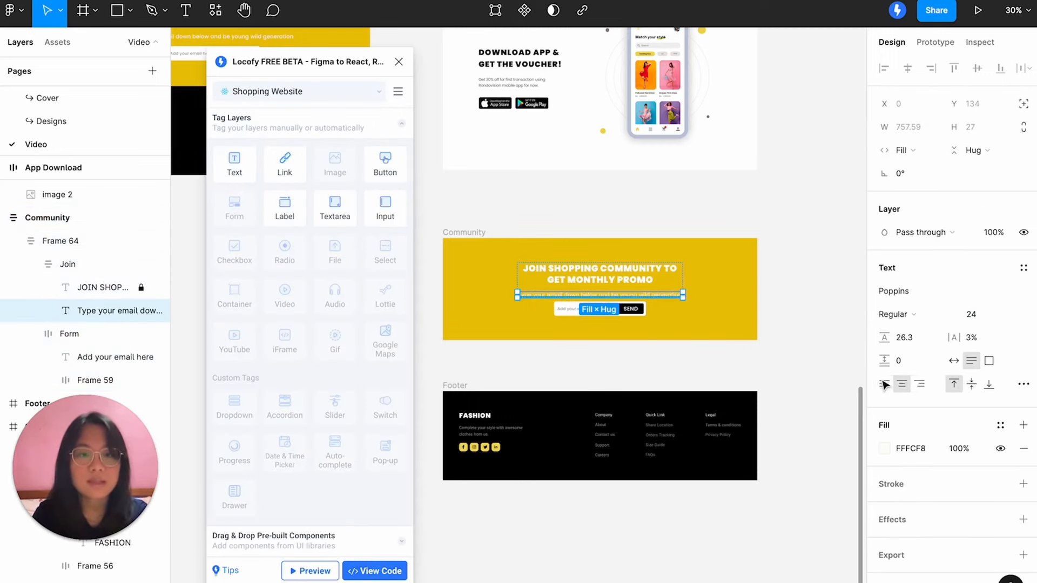
# Preview the Community section again and narrow the preview to about 1286 px wide to check its layout.
pyautogui.click(478, 233)
pyautogui.click(318, 571)
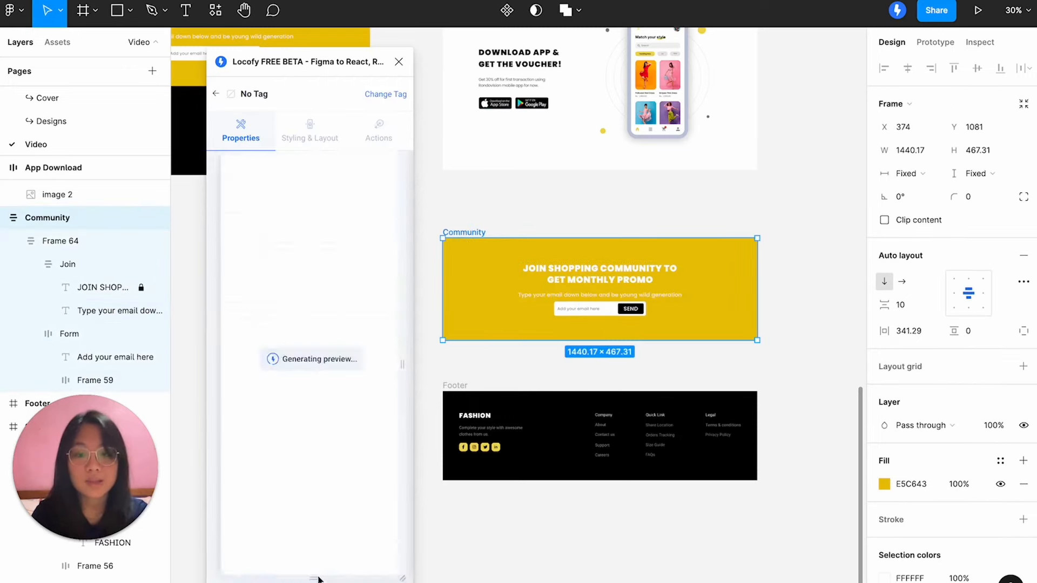
pyautogui.moveTo(713, 230); pyautogui.dragTo(684, 230)
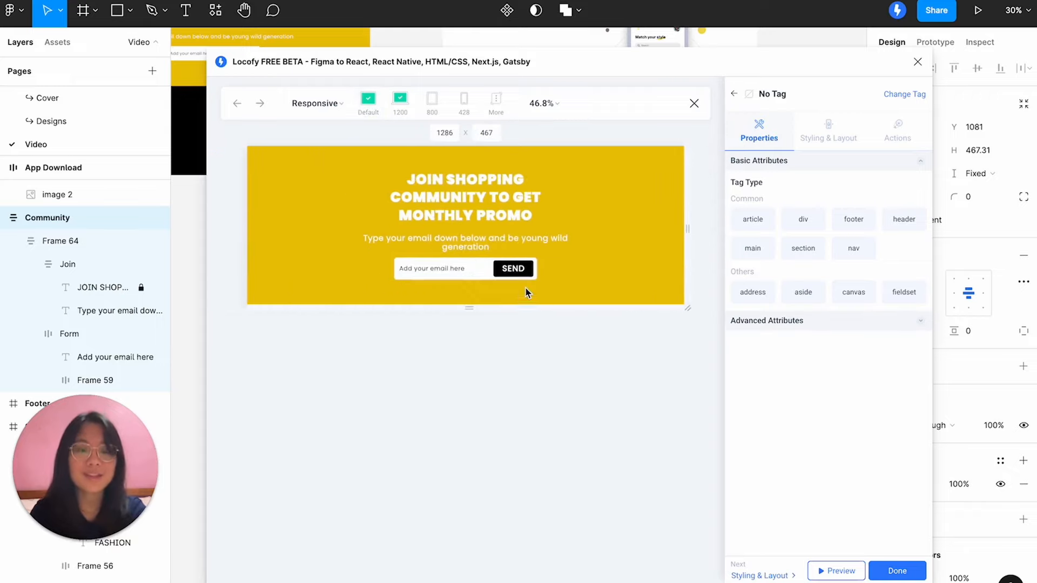
pyautogui.click(695, 104)
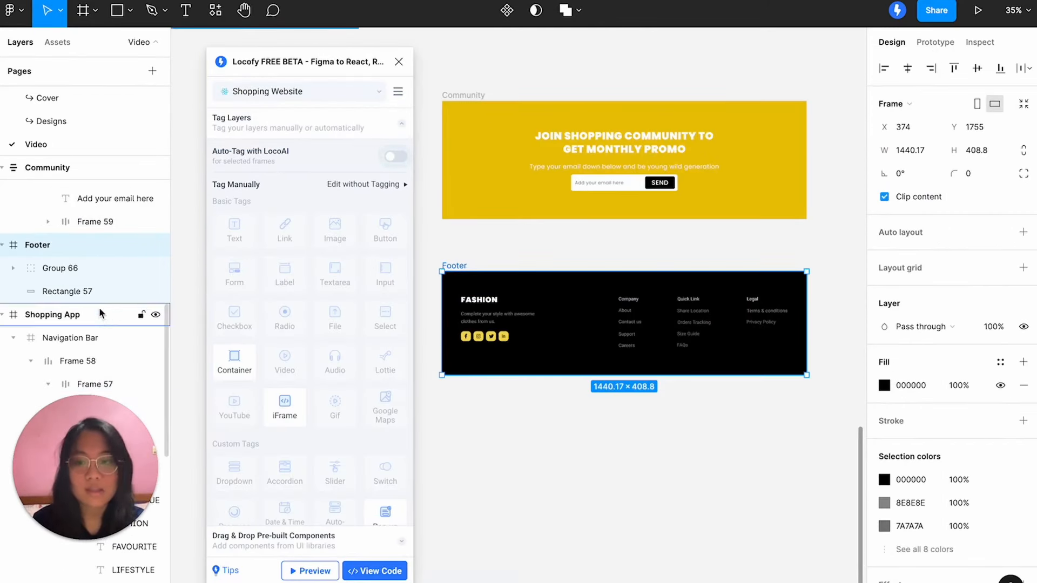
# Delete the Rectangle 57 background layer from the Footer frame.
pyautogui.click(86, 296)
pyautogui.press('Delete')
# Try applying auto layout directly to the Footer frame, and undo it.
pyautogui.click(50, 246)
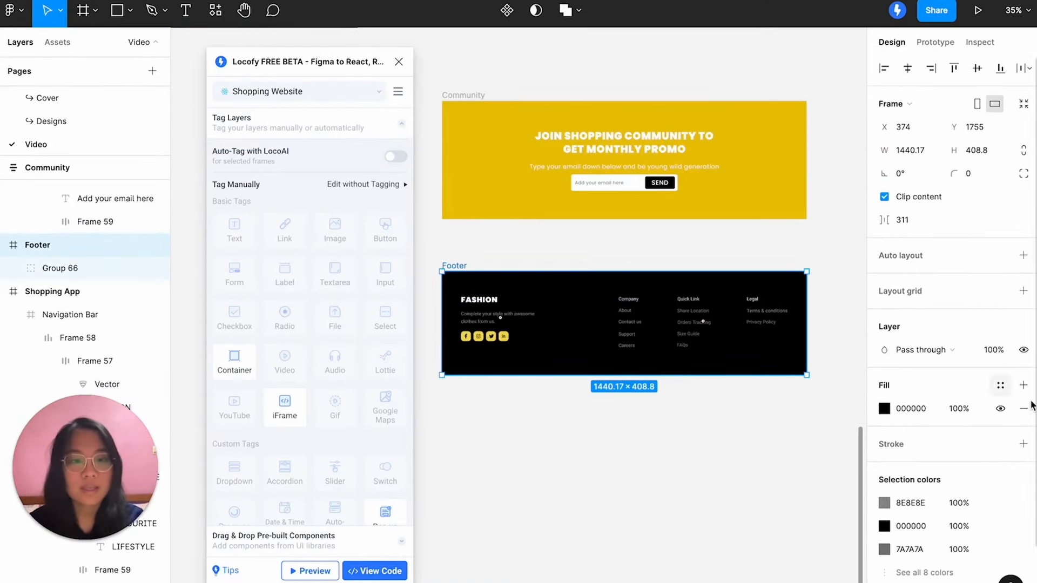
pyautogui.click(1023, 255)
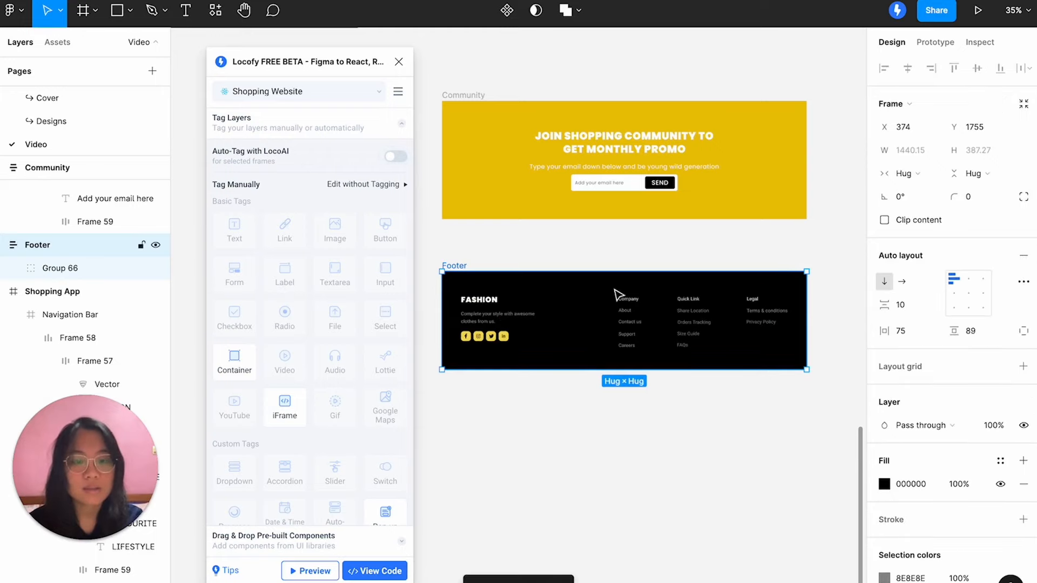
pyautogui.hotkey('ctrl', 'z')
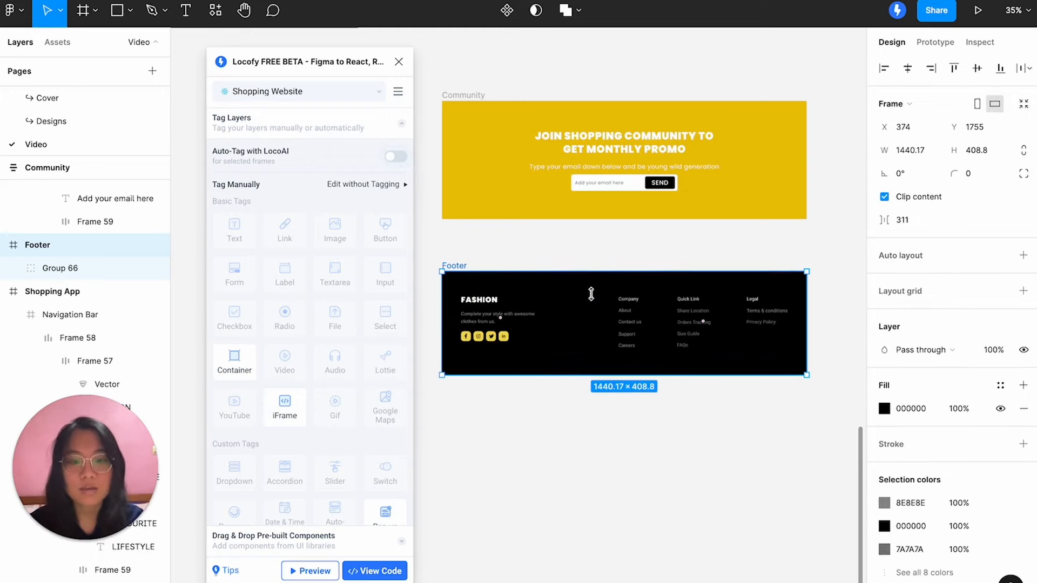
# Apply auto layout to the Footer frame with a bottom padding of 110 and set its width to Fixed.
pyautogui.press('Escape')
pyautogui.click(523, 325)
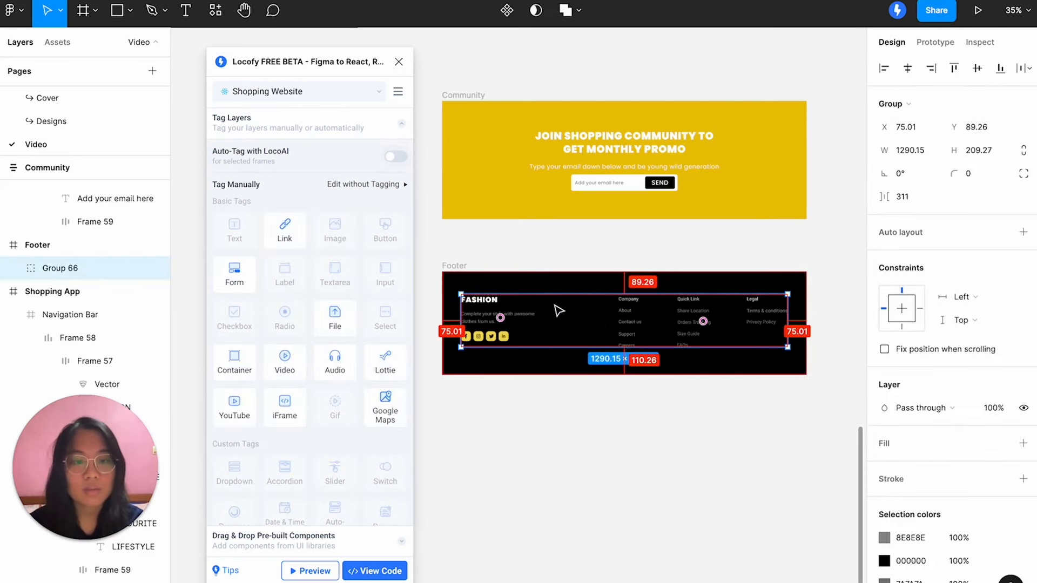
pyautogui.click(74, 244)
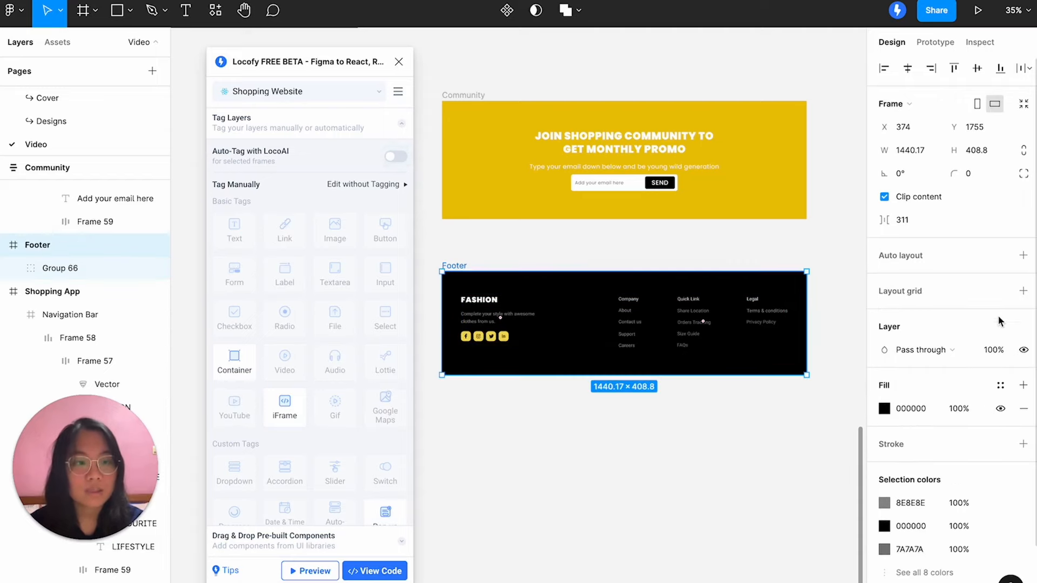
pyautogui.click(1023, 255)
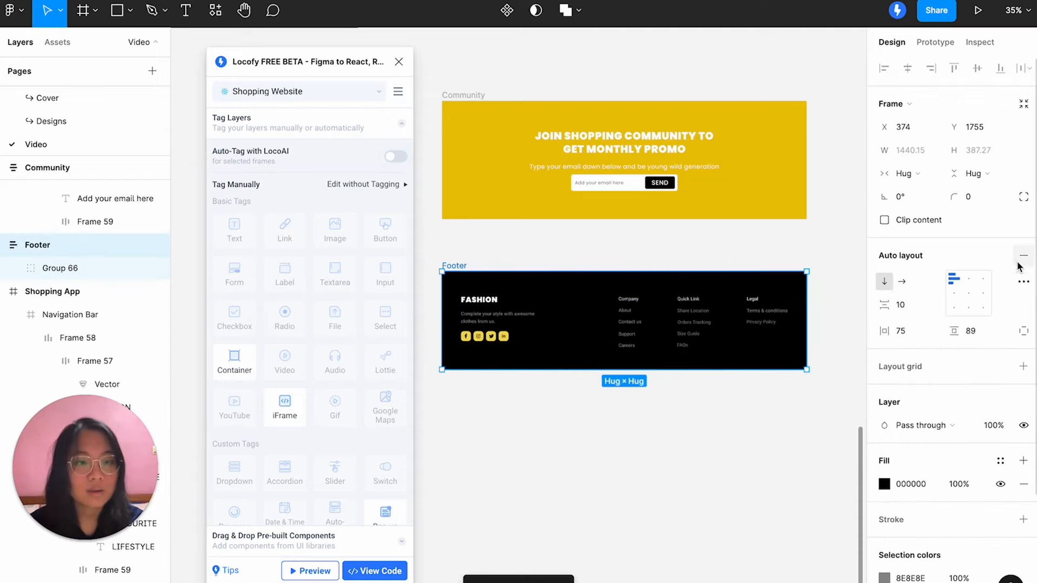
pyautogui.click(1025, 331)
pyautogui.click(971, 358)
pyautogui.write('110')
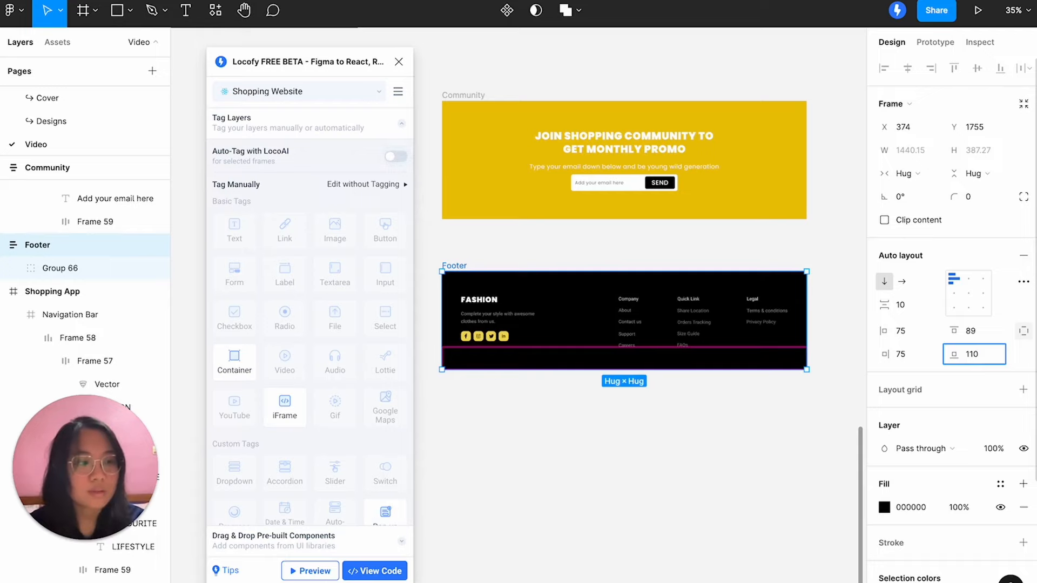
pyautogui.press('Return')
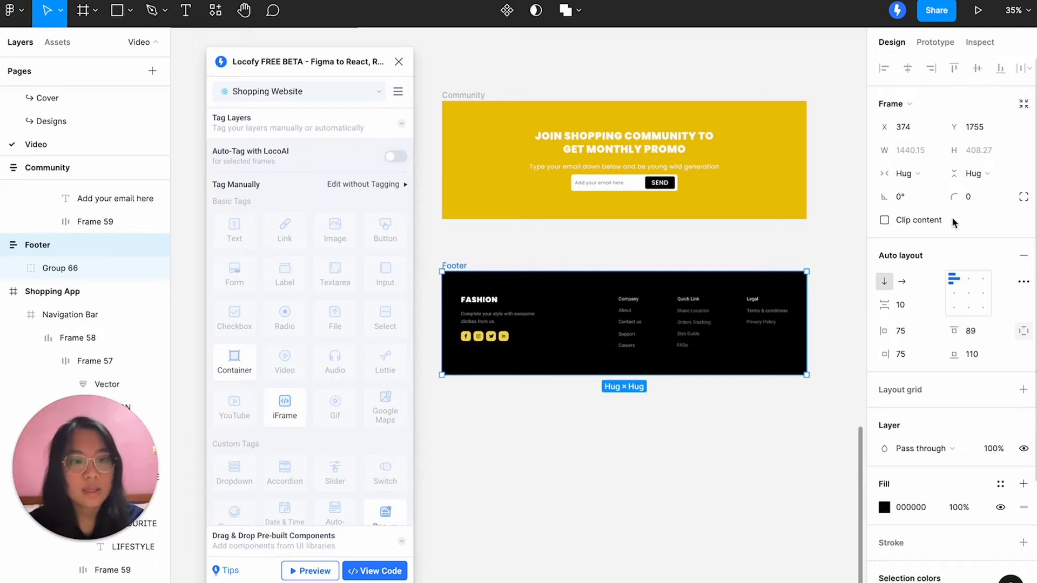
pyautogui.click(905, 173)
pyautogui.click(907, 156)
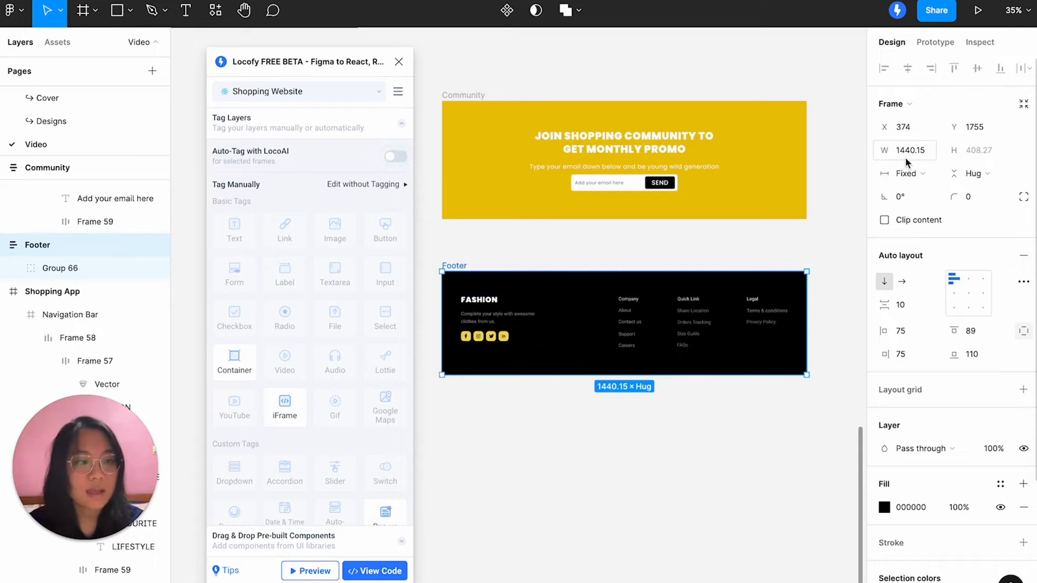
# Rename the Group 66 layer inside the Footer as InnerFooter.
pyautogui.click(550, 300)
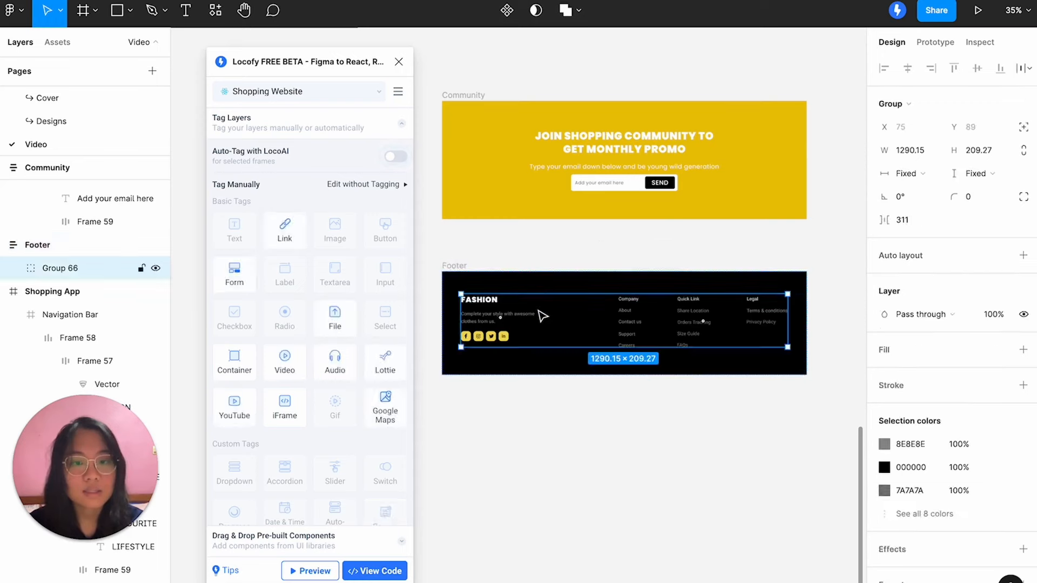
pyautogui.click(13, 268)
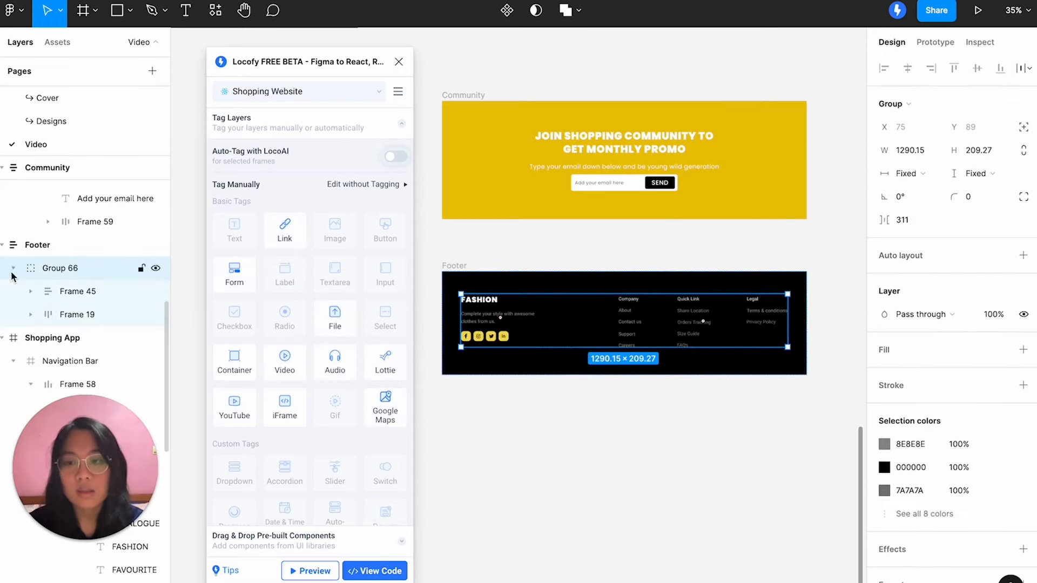
pyautogui.doubleClick(74, 270)
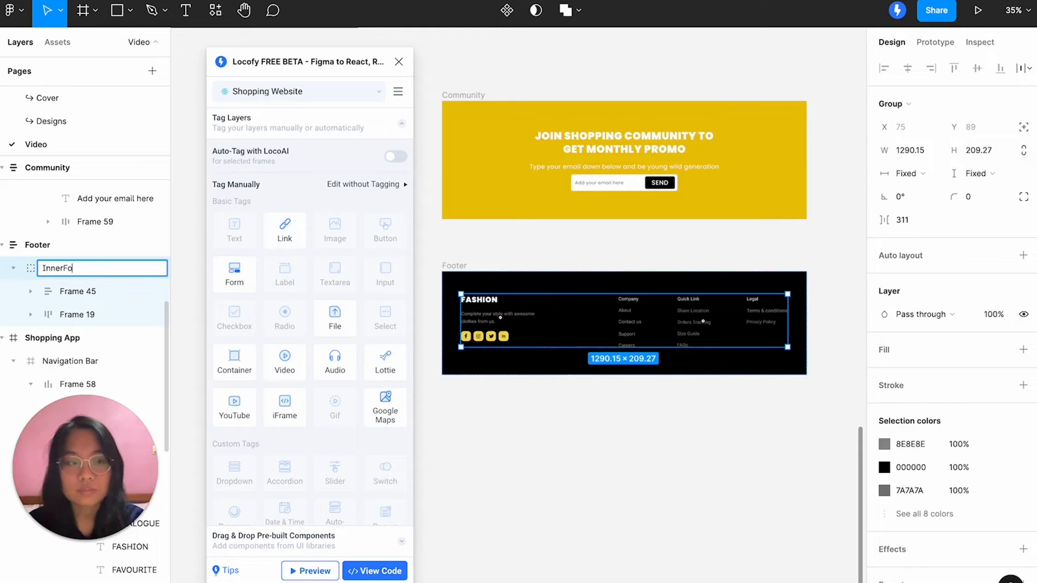
pyautogui.write('InnerFooter')
pyautogui.press('Return')
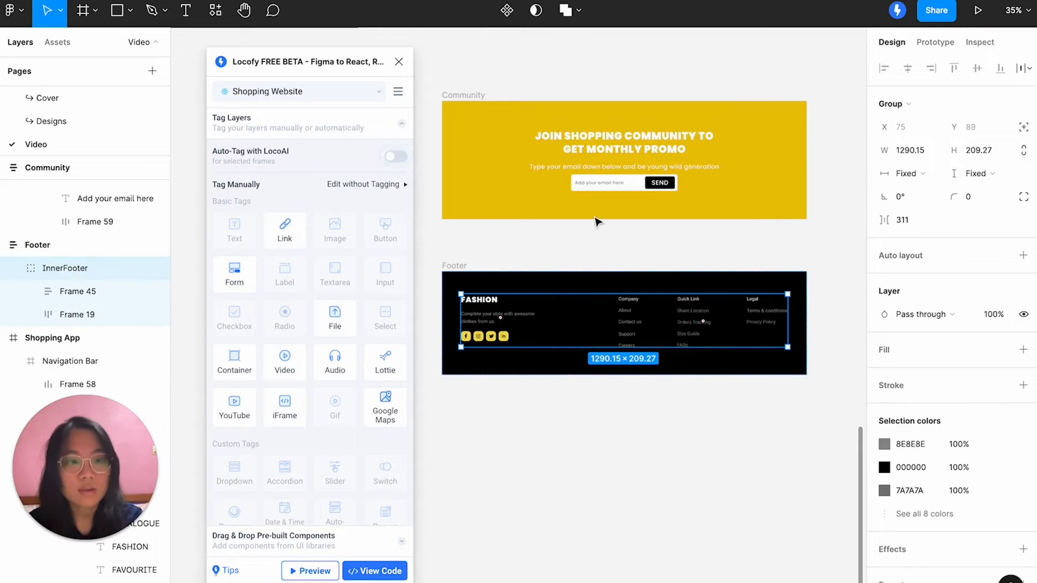
# Apply horizontal auto layout to InnerFooter and set its spacing mode to Space between.
pyautogui.click(1023, 256)
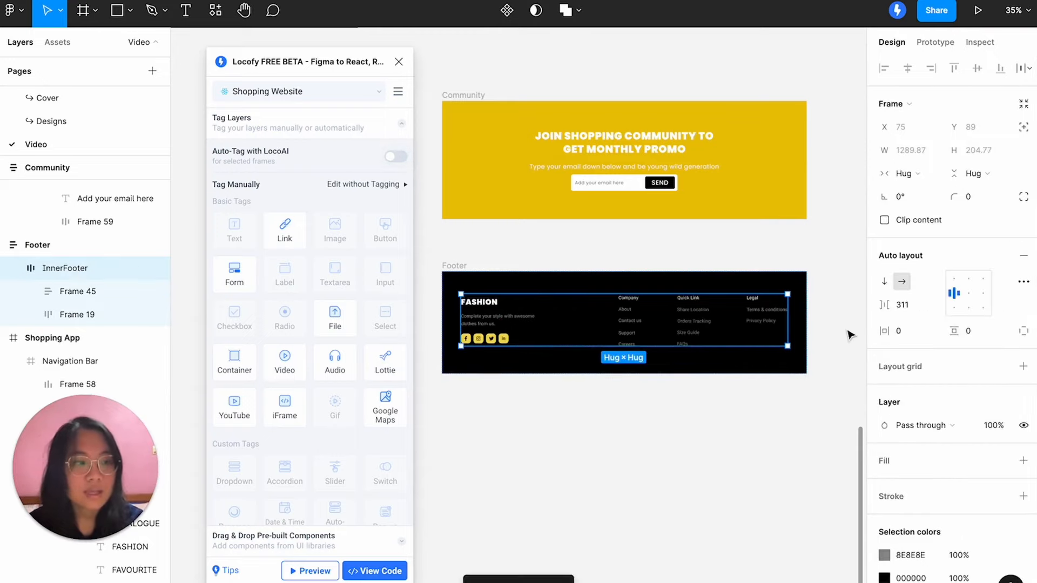
pyautogui.click(1023, 282)
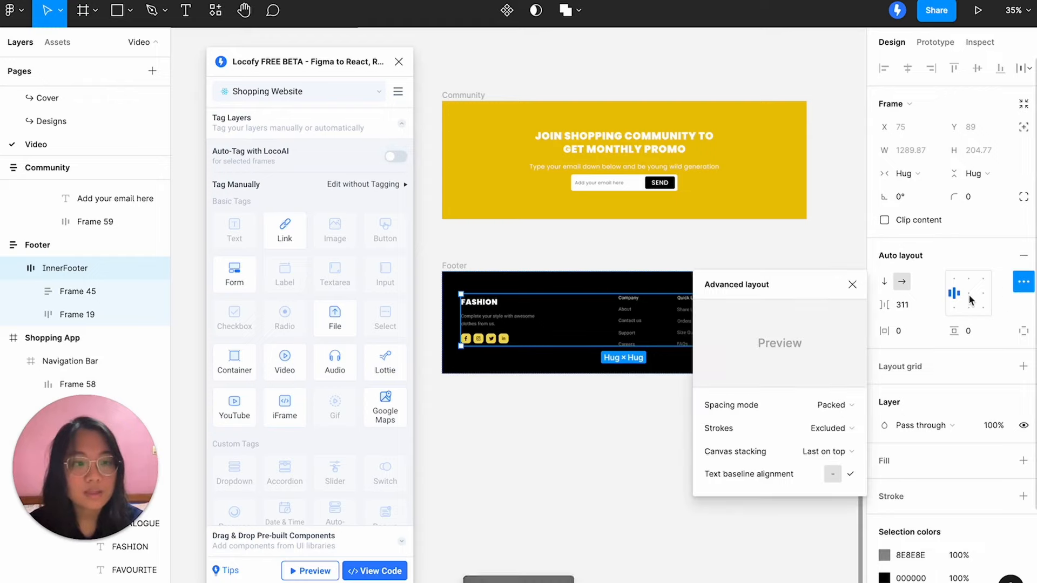
pyautogui.click(804, 408)
pyautogui.click(808, 421)
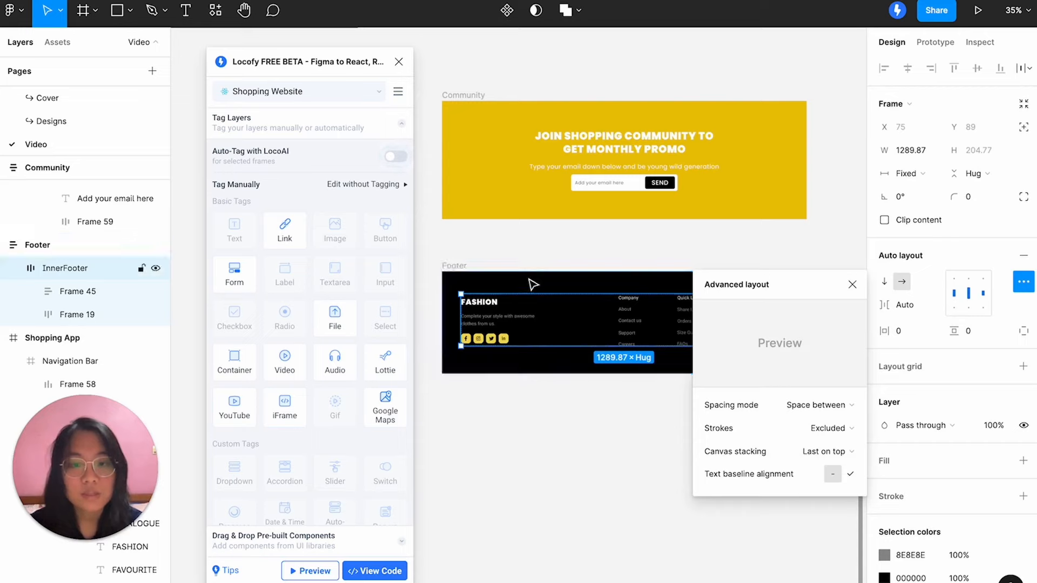
pyautogui.click(647, 463)
pyautogui.click(748, 340)
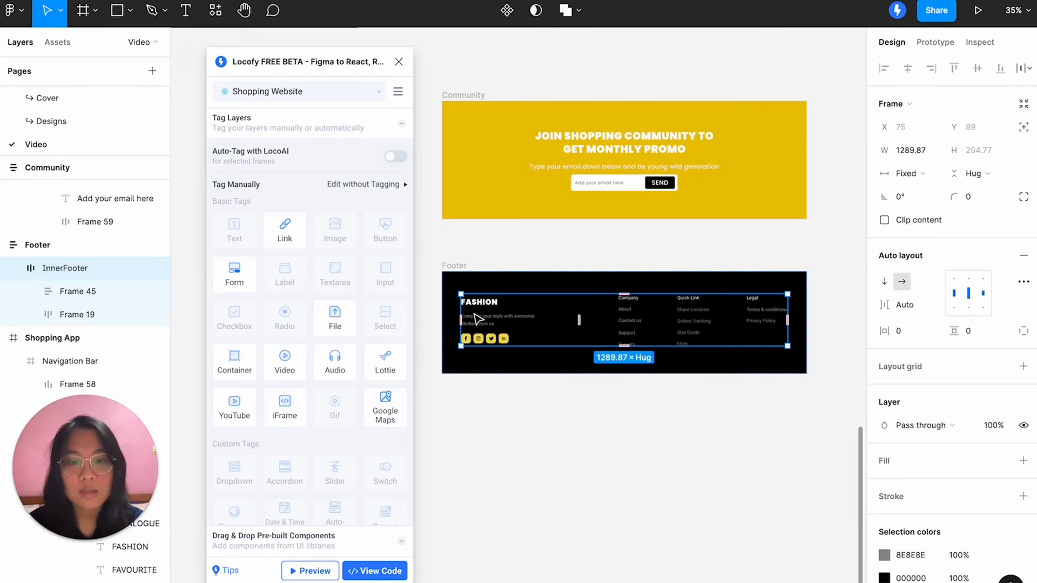
# Rename the Frame 45 layer holding the FASHION title and social icons as Fashion.
pyautogui.doubleClick(467, 314)
pyautogui.doubleClick(74, 293)
pyautogui.write('F')
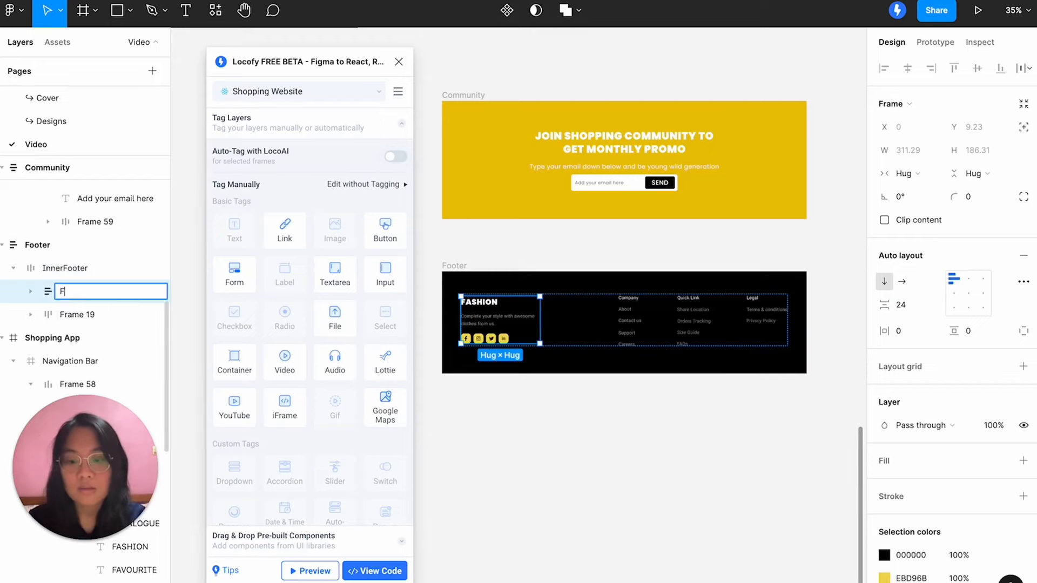
pyautogui.write('ashion')
# Rename the Frame 19 layer holding the footer's link columns as Links.
pyautogui.click(654, 318)
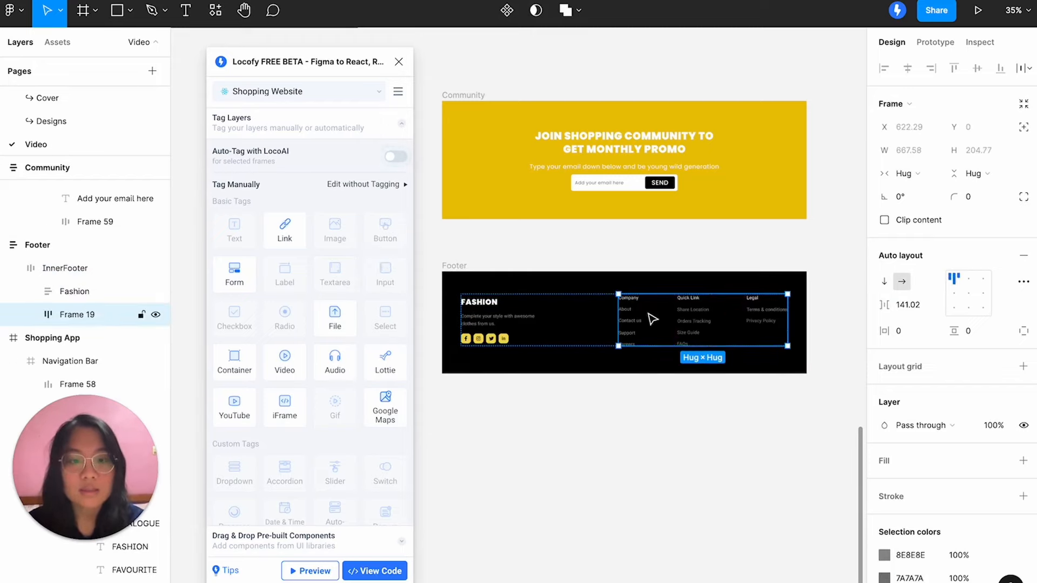
pyautogui.doubleClick(81, 317)
pyautogui.write('Link')
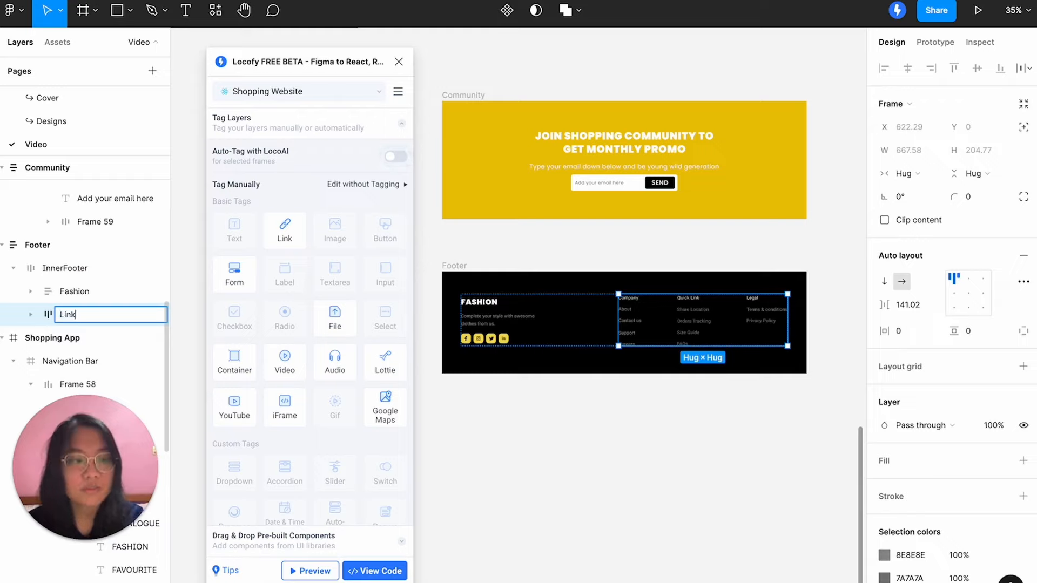
pyautogui.write('s')
pyautogui.press('Return')
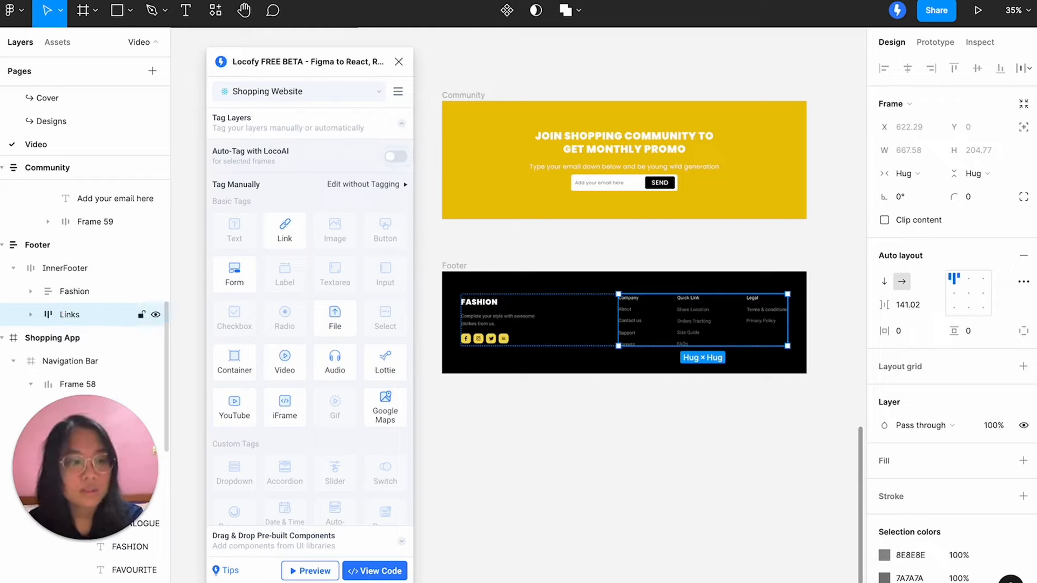
# Tag InnerFooter as a Locofy Container and set its layout direction to vertical for the 1200 breakpoint.
pyautogui.click(535, 323)
pyautogui.click(565, 318)
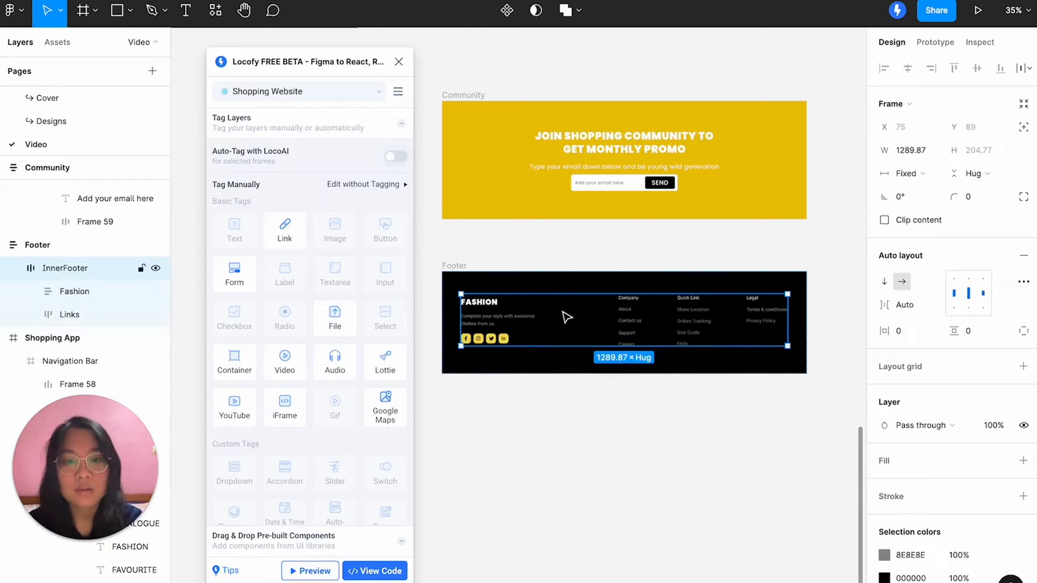
pyautogui.click(236, 359)
pyautogui.click(310, 129)
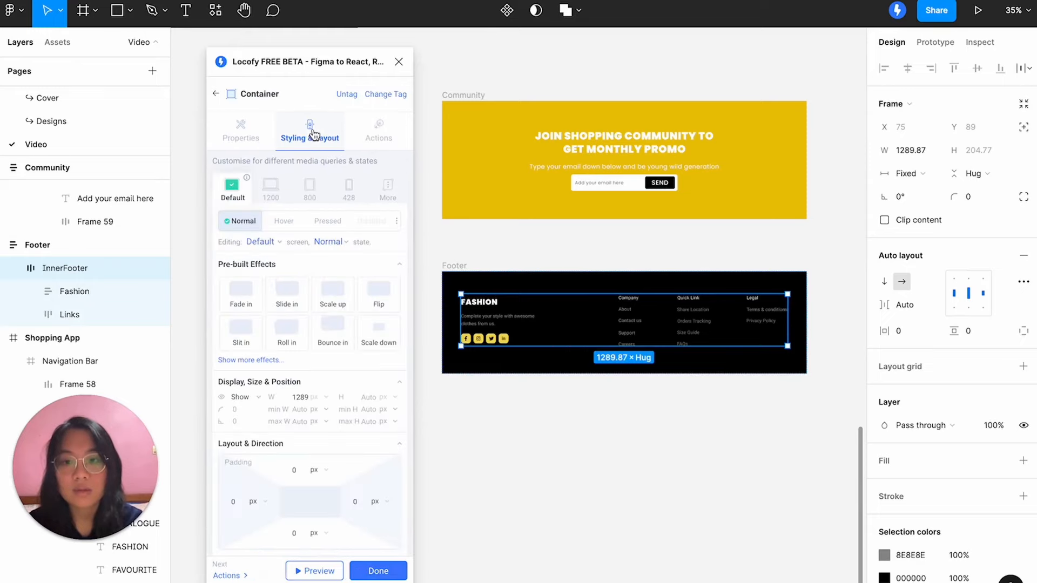
pyautogui.click(281, 192)
pyautogui.scroll(-5, 297, 423)
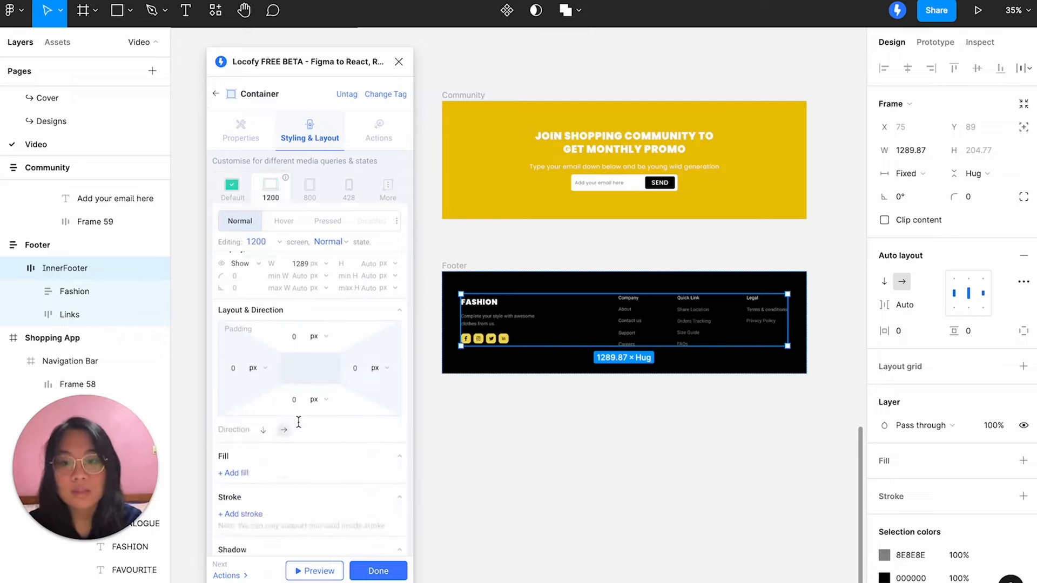
pyautogui.scroll(2, 270, 387)
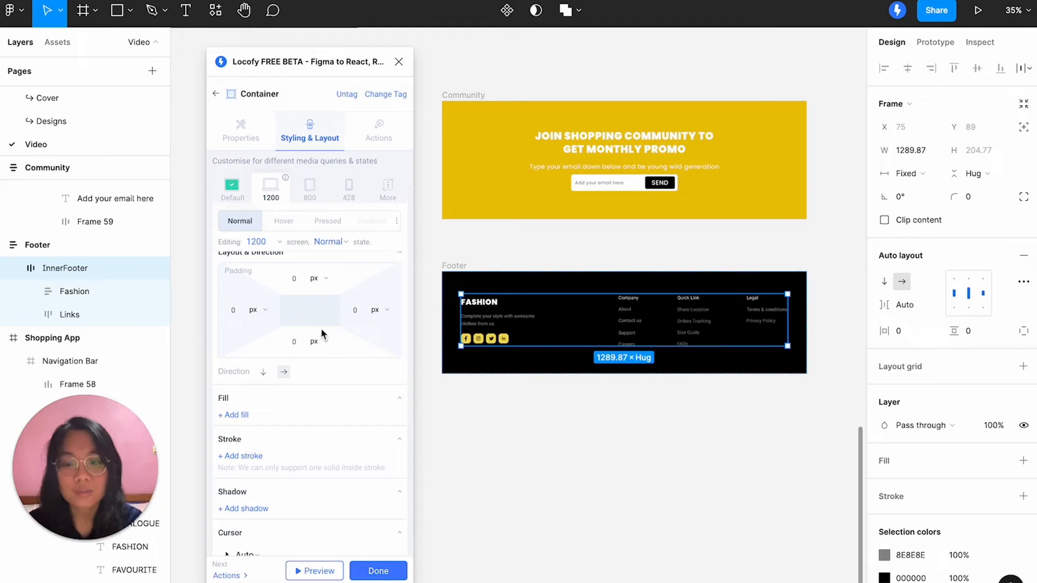
pyautogui.click(262, 375)
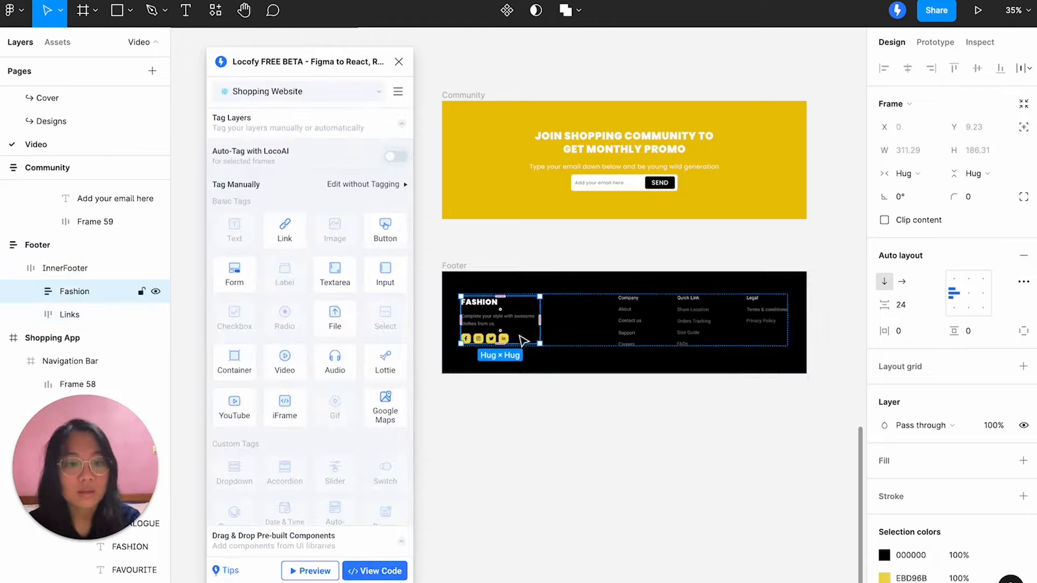
# Align InnerFooter's auto layout contents to the top and check the Footer preview narrowed to about 1051 px.
pyautogui.click(583, 333)
pyautogui.click(970, 285)
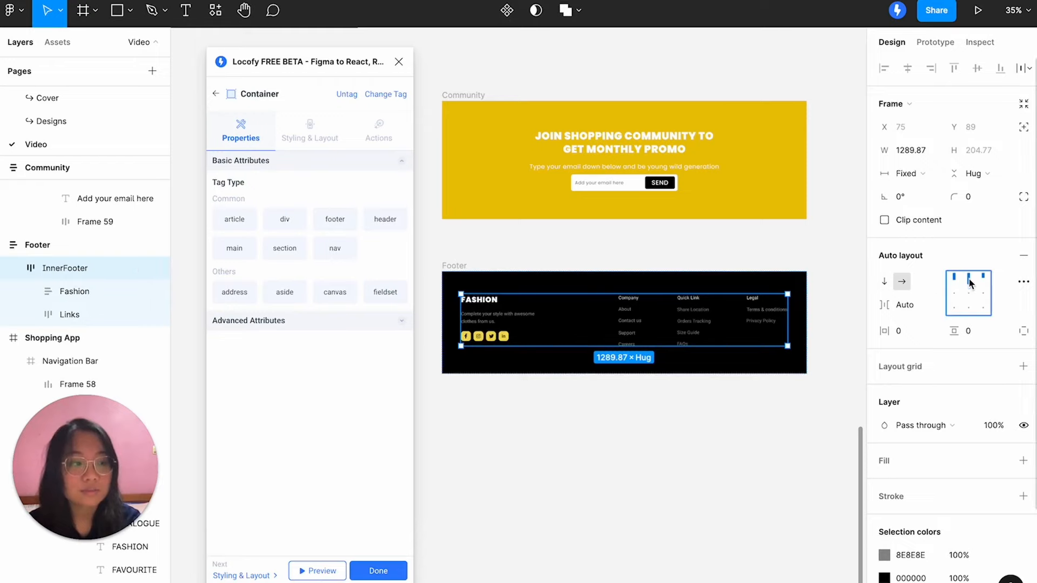
pyautogui.click(319, 572)
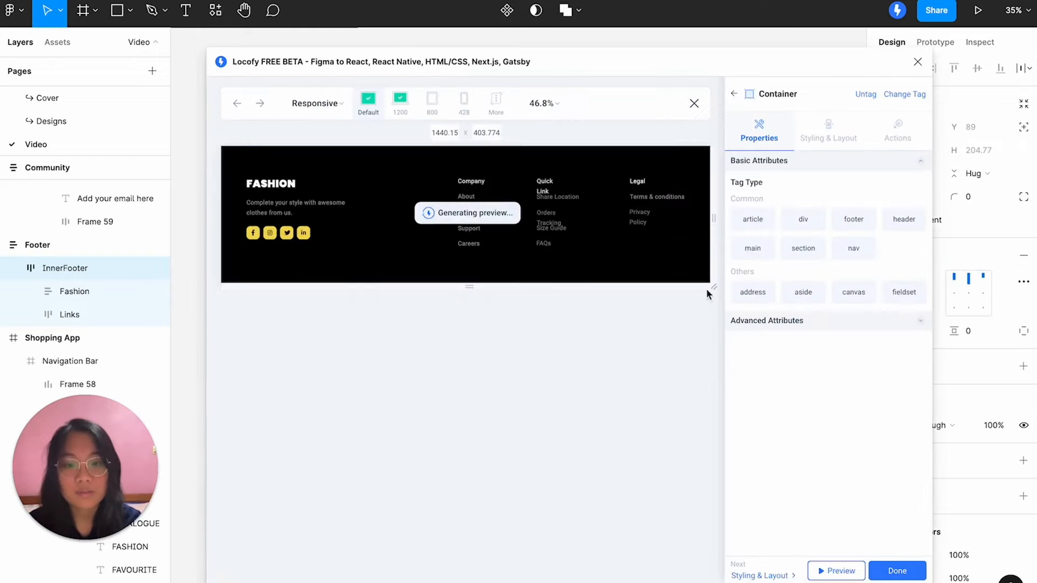
pyautogui.moveTo(711, 221); pyautogui.dragTo(642, 221)
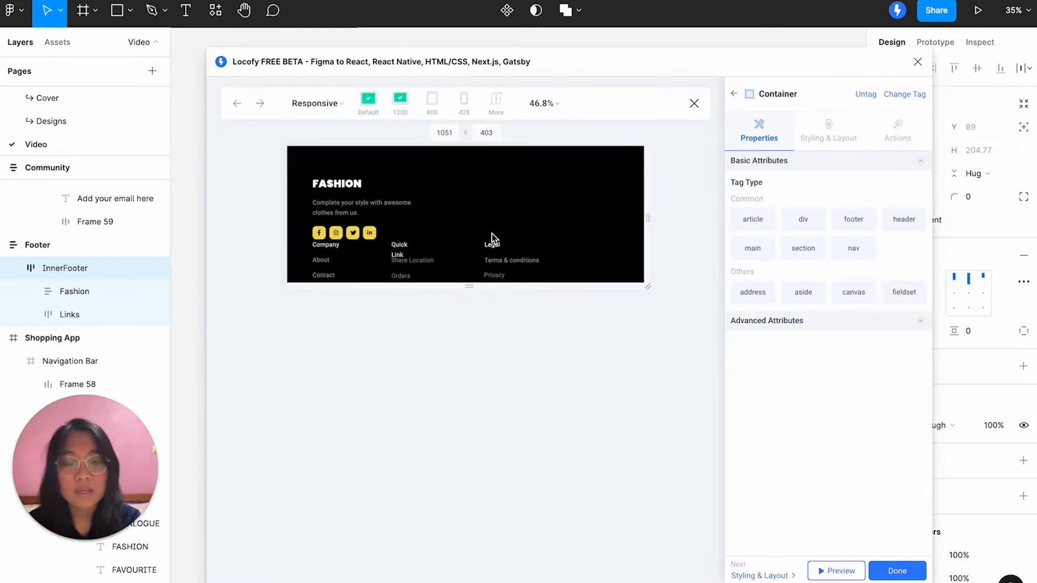
pyautogui.scroll(-2, 491, 235)
pyautogui.scroll(2, 492, 235)
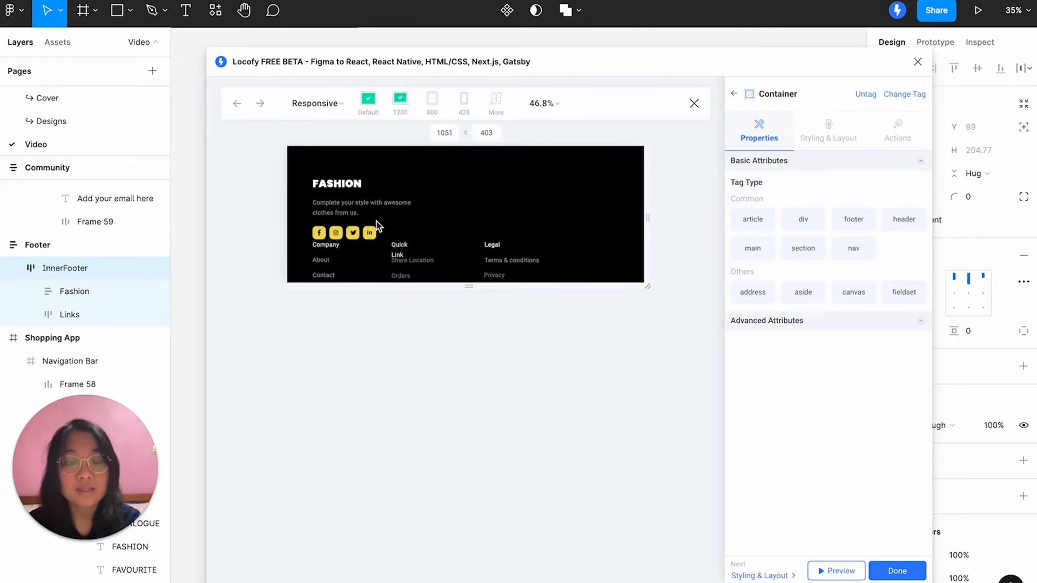
pyautogui.moveTo(650, 215); pyautogui.dragTo(714, 217)
pyautogui.click(694, 103)
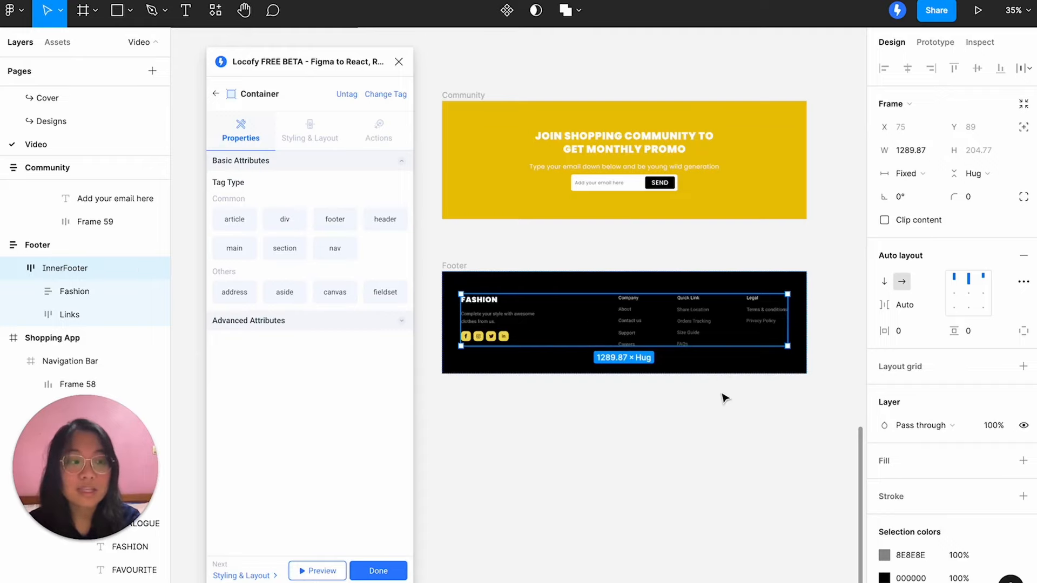
# Apply auto layout to each of the Company, Quick Link and Legal column groups inside Links.
pyautogui.doubleClick(627, 334)
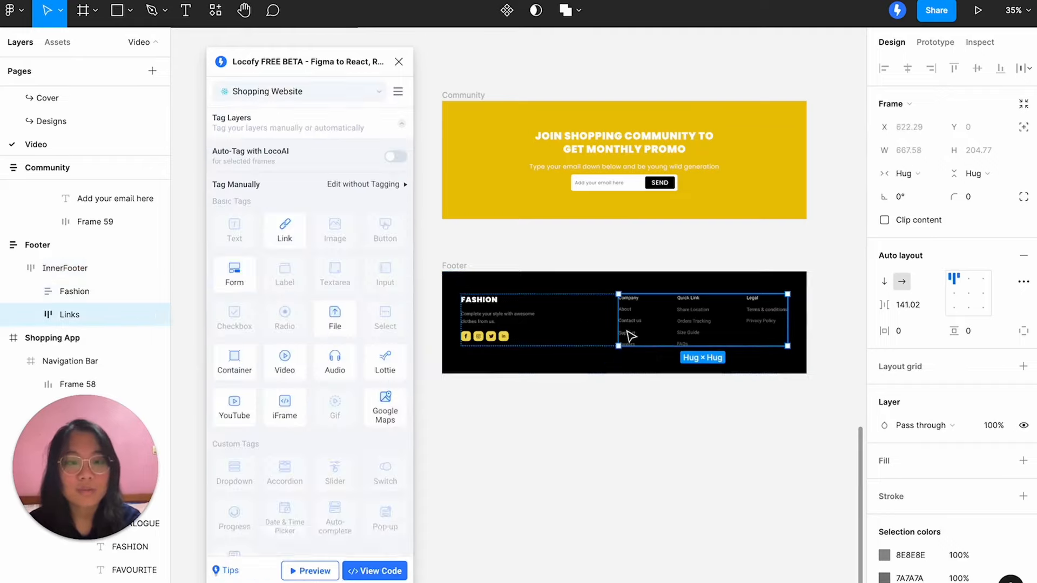
pyautogui.doubleClick(627, 331)
pyautogui.doubleClick(627, 330)
pyautogui.press('Escape')
pyautogui.doubleClick(645, 328)
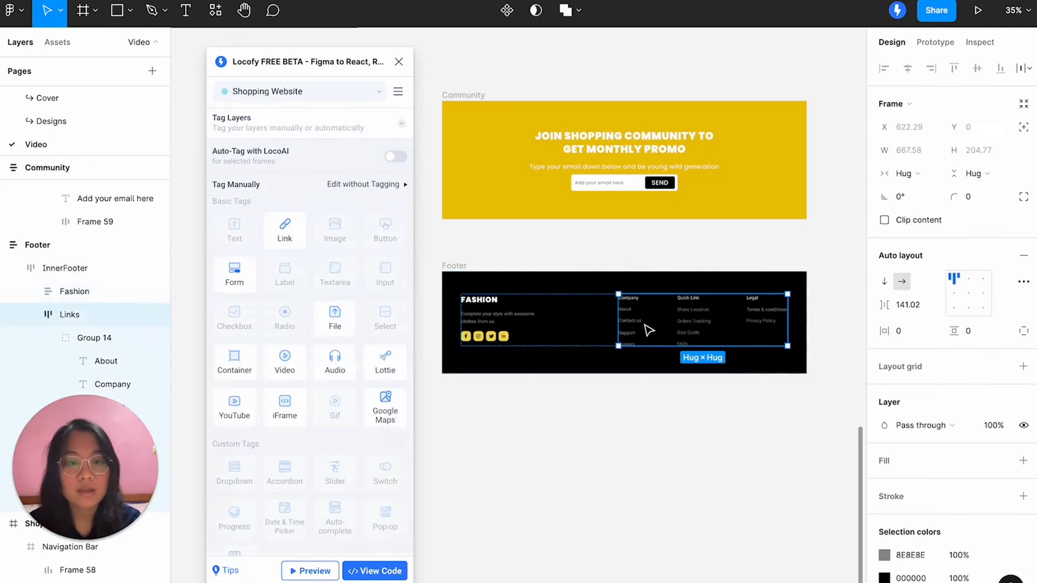
pyautogui.doubleClick(638, 326)
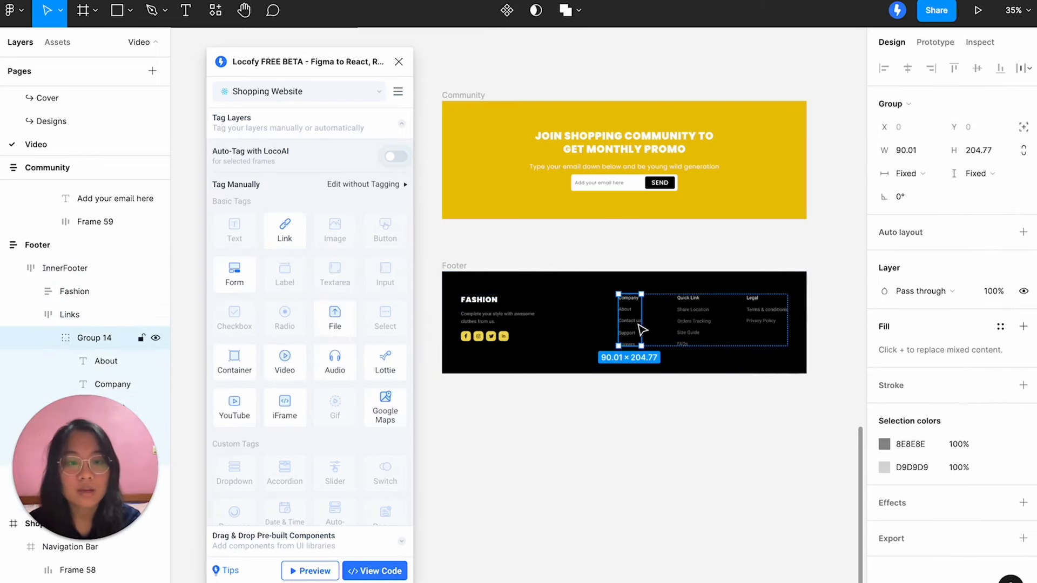
pyautogui.click(1023, 232)
pyautogui.click(1023, 232)
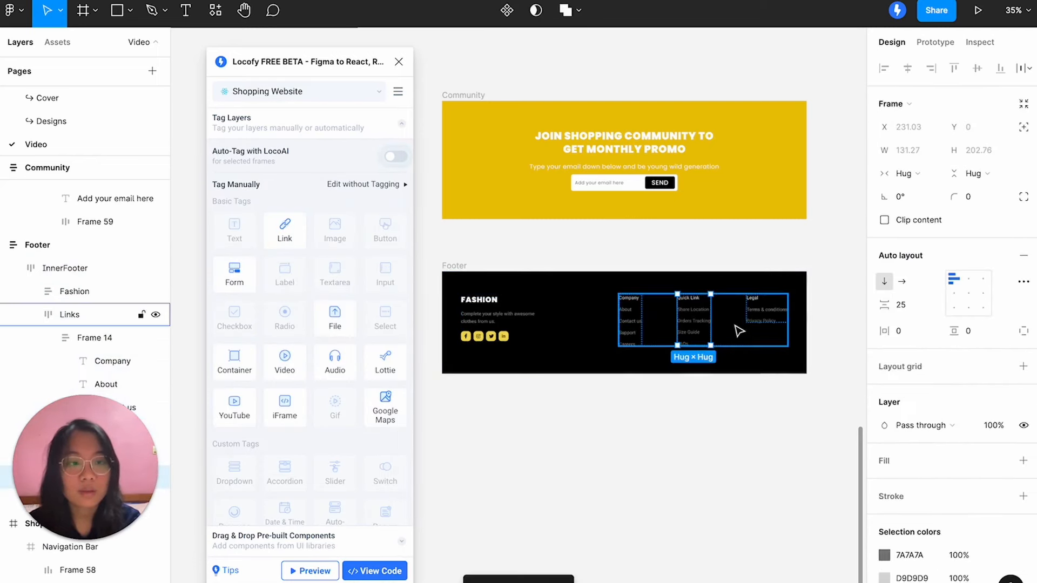
pyautogui.click(772, 321)
pyautogui.click(1024, 232)
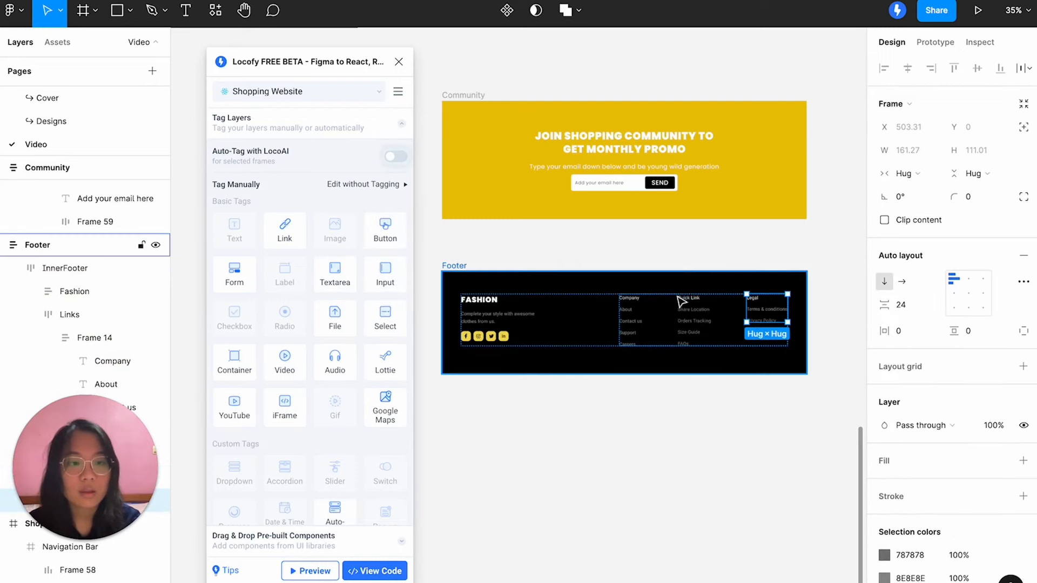
# Set the Links frame's horizontal resizing to Fixed width.
pyautogui.click(673, 323)
pyautogui.click(913, 173)
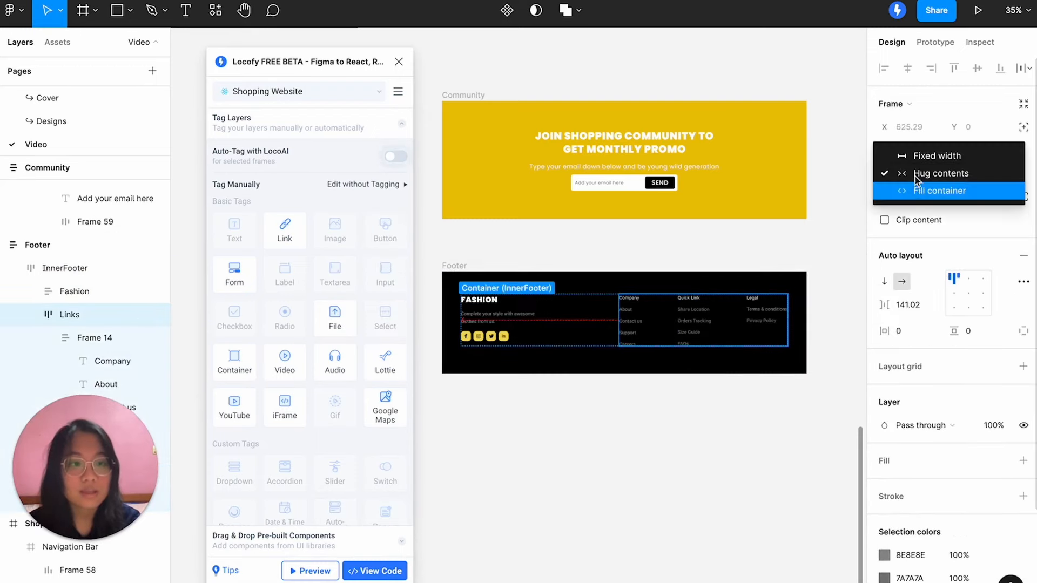
pyautogui.click(917, 156)
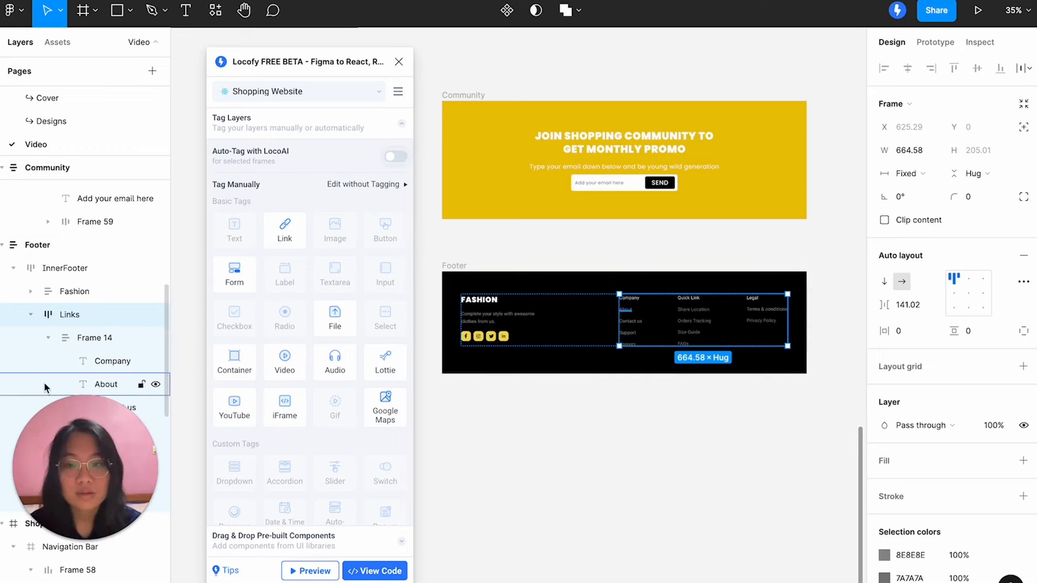
# Switch the five Company column texts in the Footer to auto width, and shrink each text's height to 21.
pyautogui.scroll(-2, 45, 387)
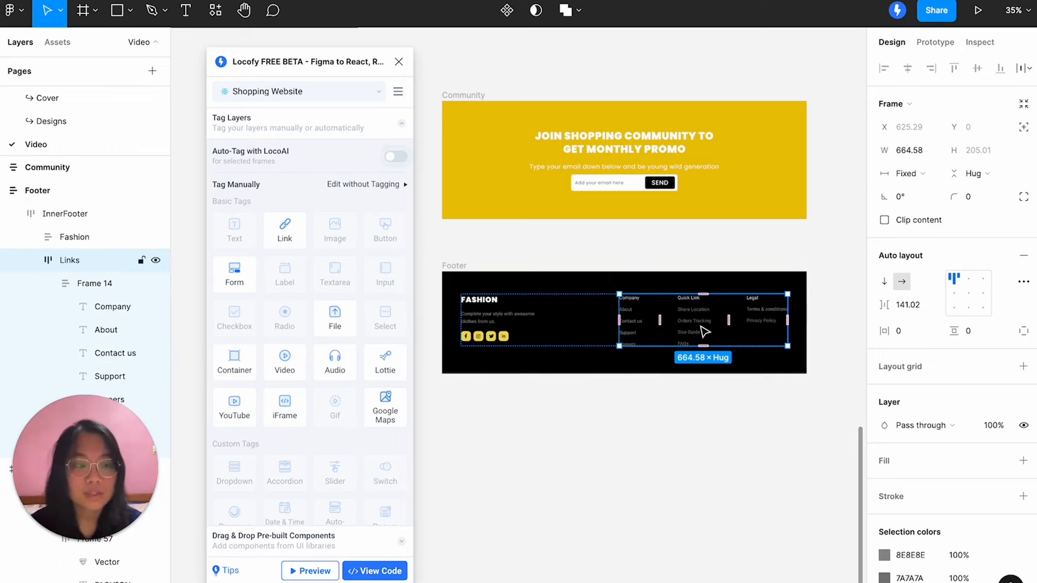
pyautogui.click(638, 327)
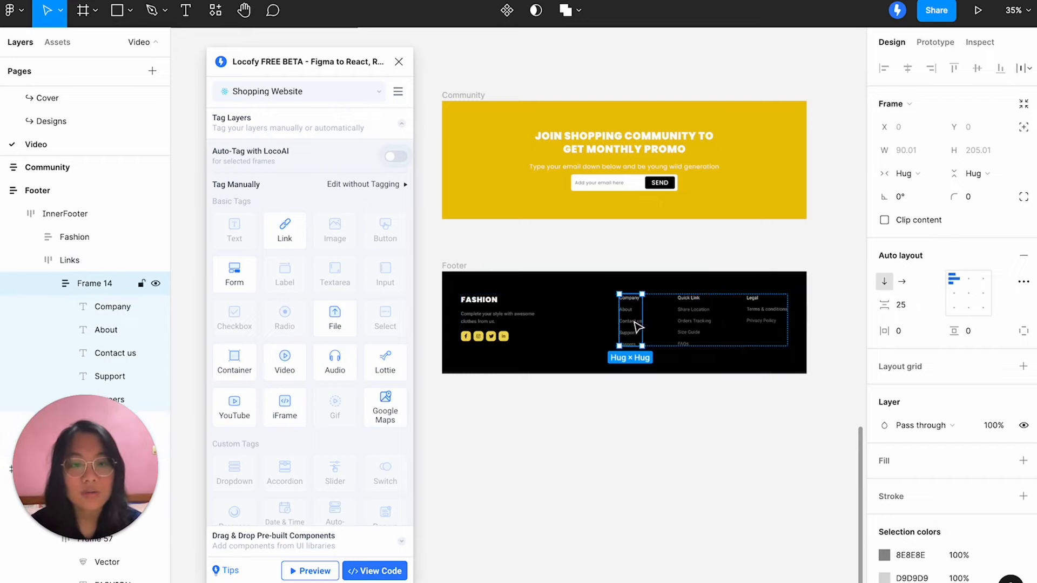
pyautogui.click(759, 322)
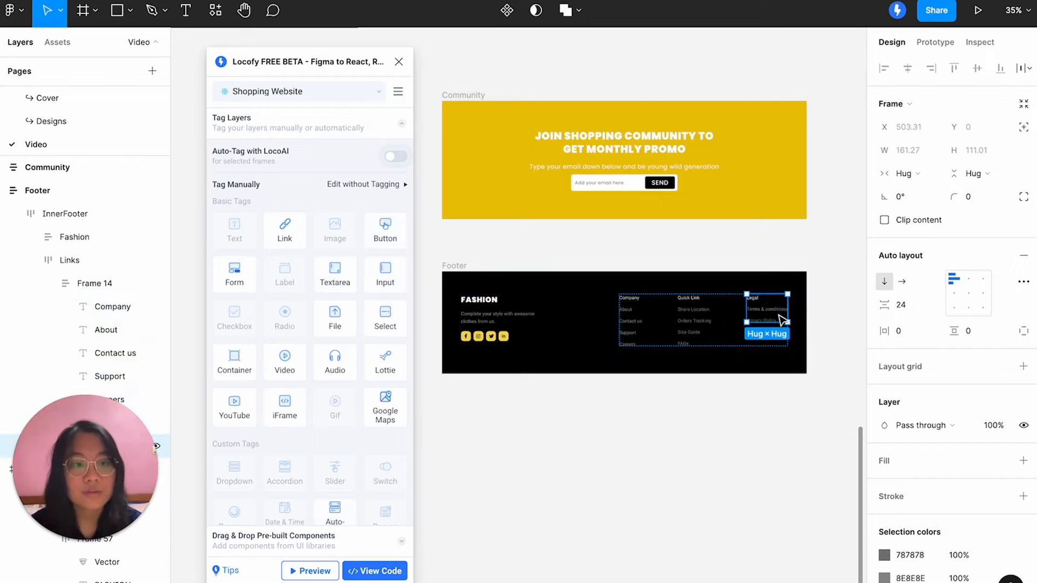
pyautogui.click(638, 336)
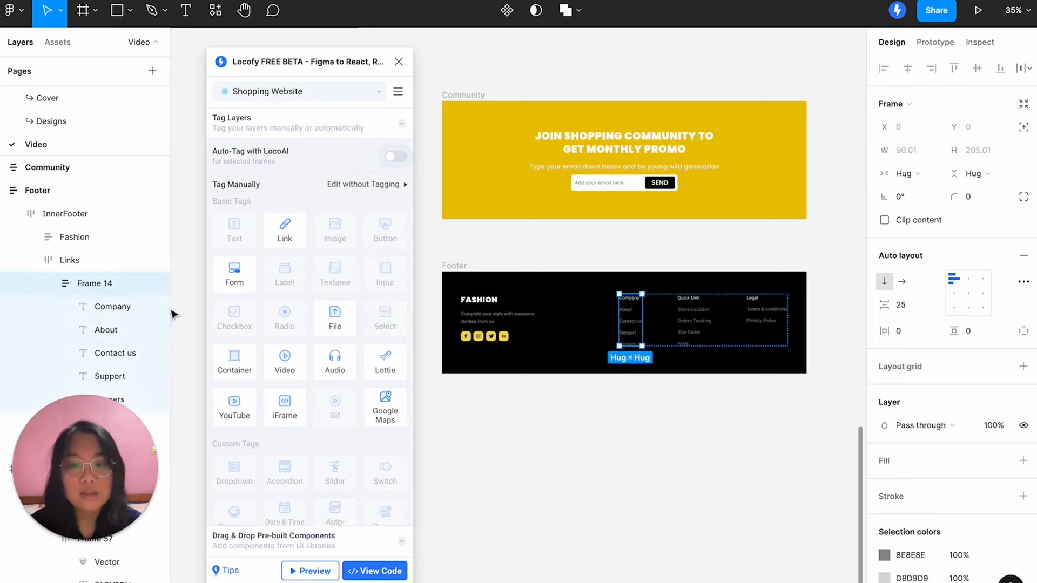
pyautogui.scroll(-1, 135, 302)
pyautogui.click(106, 276)
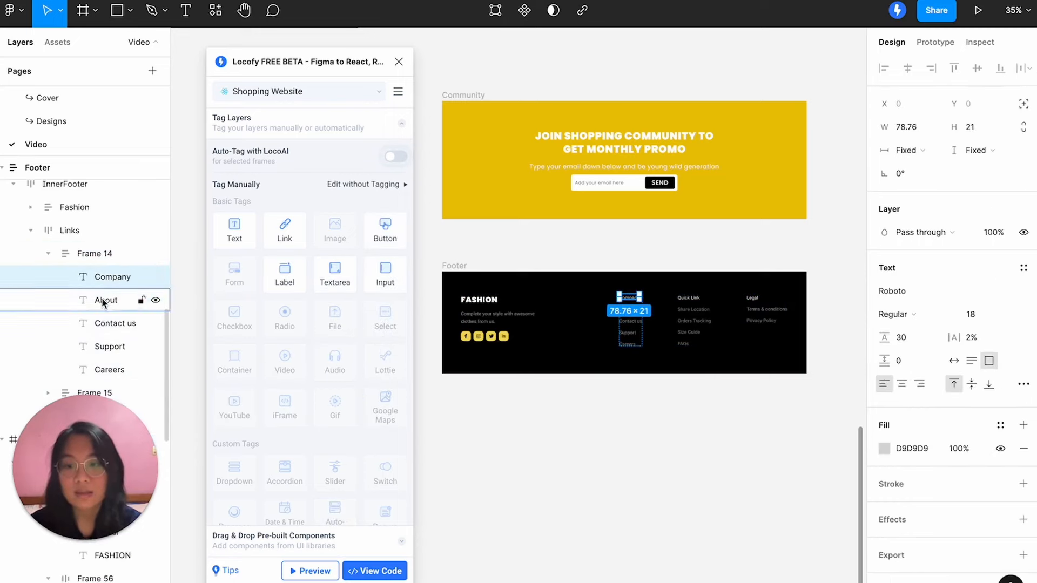
pyautogui.keyDown('shift'); pyautogui.click(106, 300); pyautogui.keyUp('shift')
pyautogui.click(104, 303)
pyautogui.keyDown('shift'); pyautogui.click(102, 334); pyautogui.keyUp('shift')
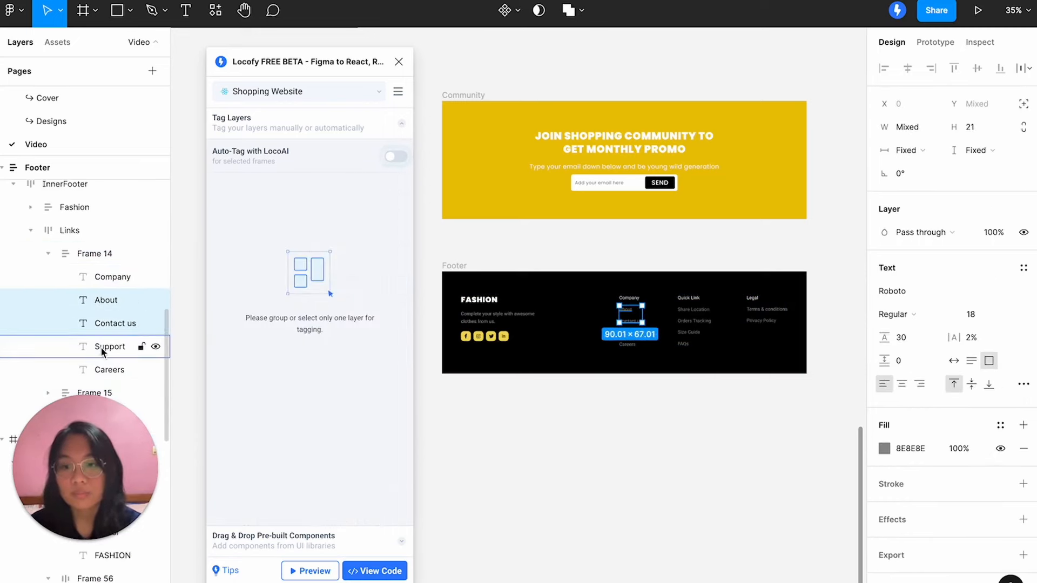
pyautogui.click(104, 369)
pyautogui.keyDown('shift'); pyautogui.click(105, 277); pyautogui.keyUp('shift')
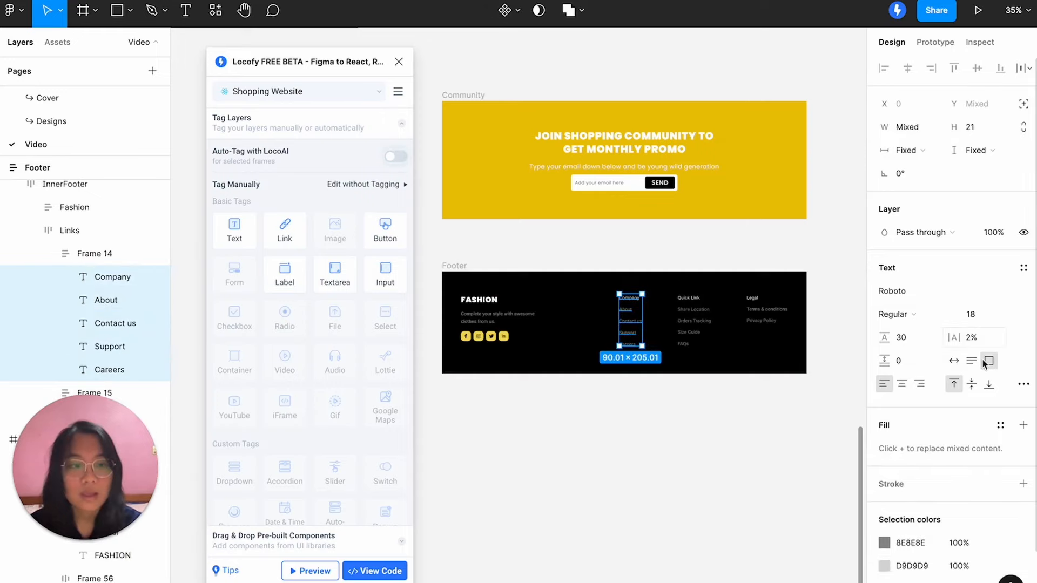
pyautogui.click(955, 363)
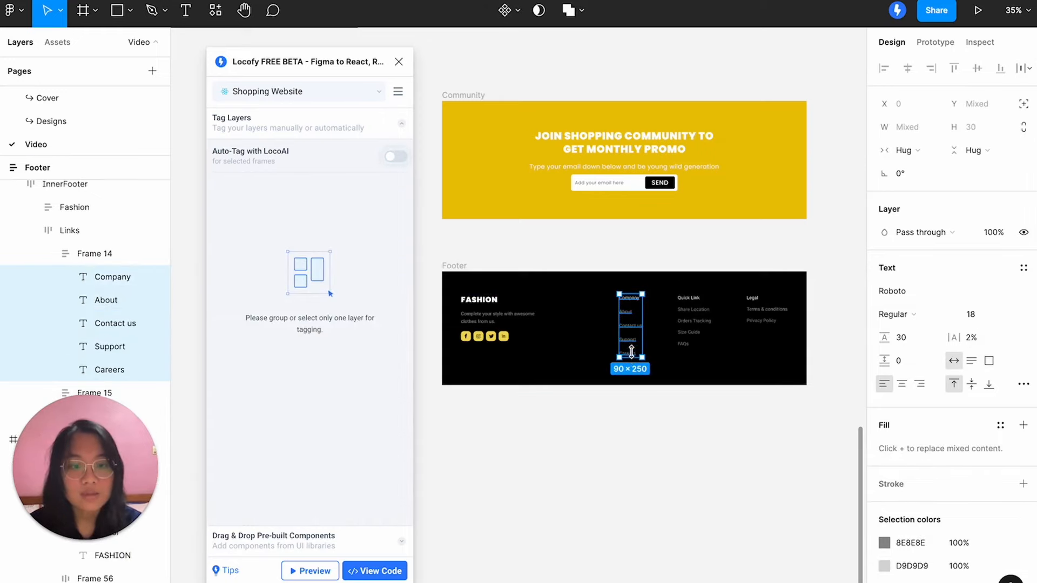
pyautogui.moveTo(631, 352); pyautogui.dragTo(632, 340)
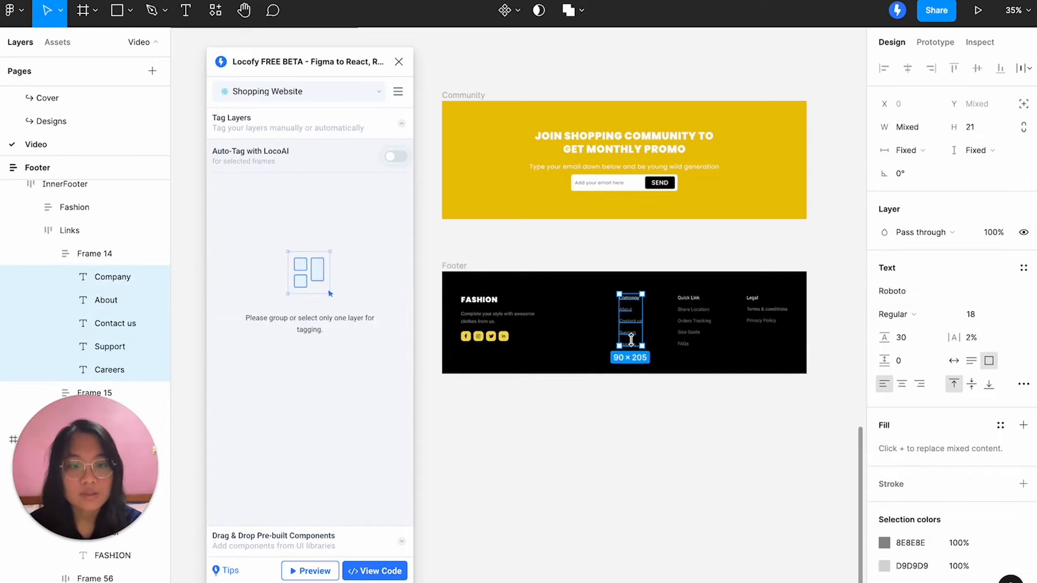
# Switch all Quick Link column texts from Quick Link to FAQs to auto width, and shrink each one's height to 21.
pyautogui.click(94, 392)
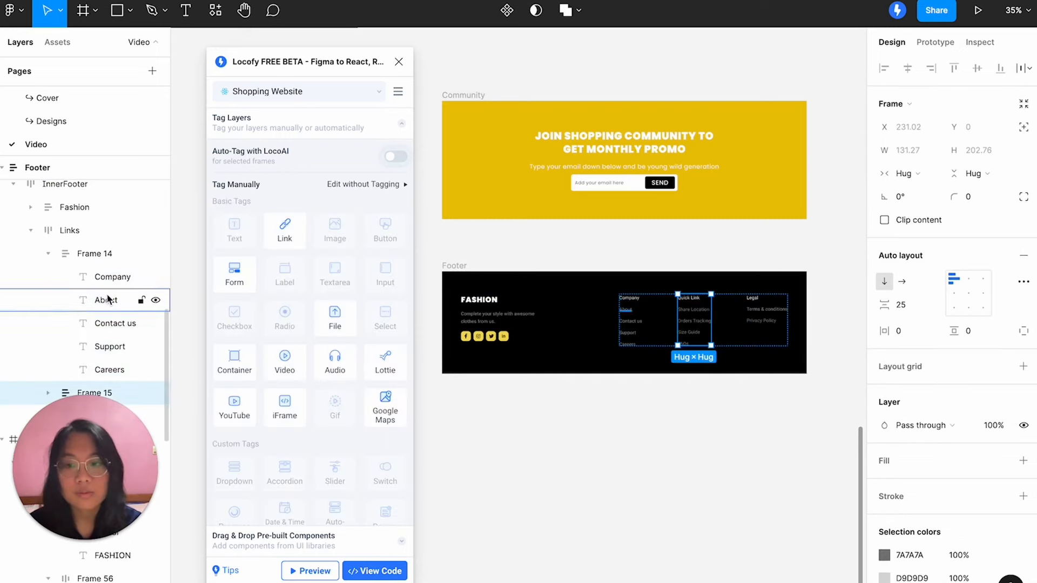
pyautogui.scroll(-3, 108, 296)
pyautogui.scroll(-1, 106, 293)
pyautogui.click(48, 244)
pyautogui.scroll(-1, 115, 237)
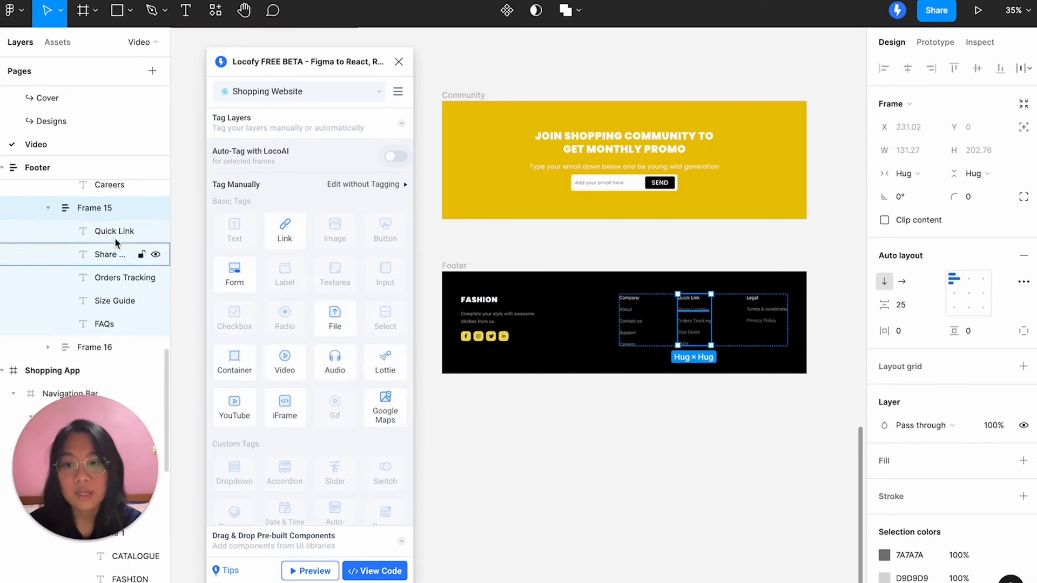
pyautogui.click(115, 231)
pyautogui.keyDown('shift'); pyautogui.click(108, 324); pyautogui.keyUp('shift')
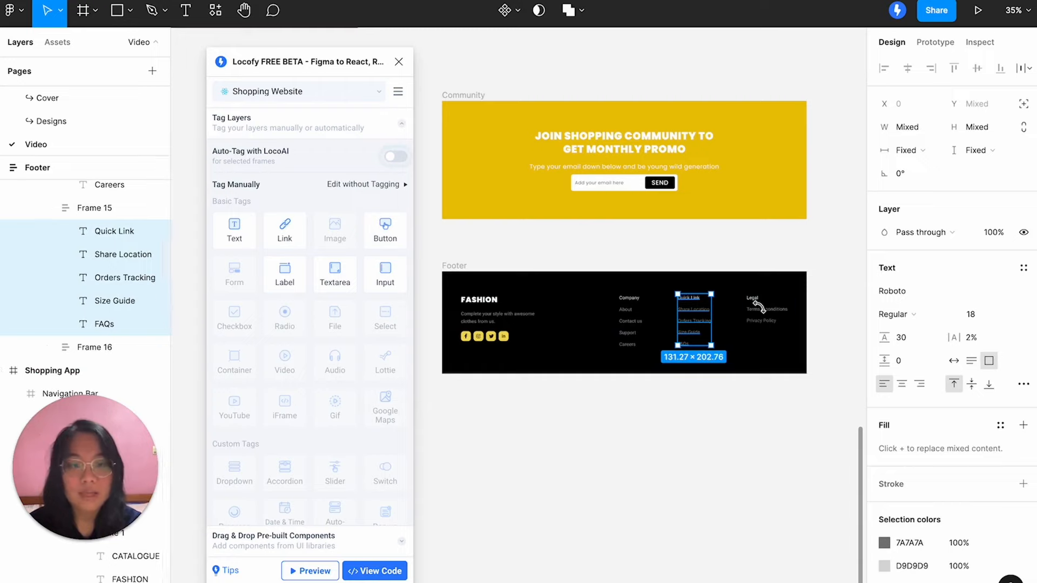
pyautogui.click(954, 360)
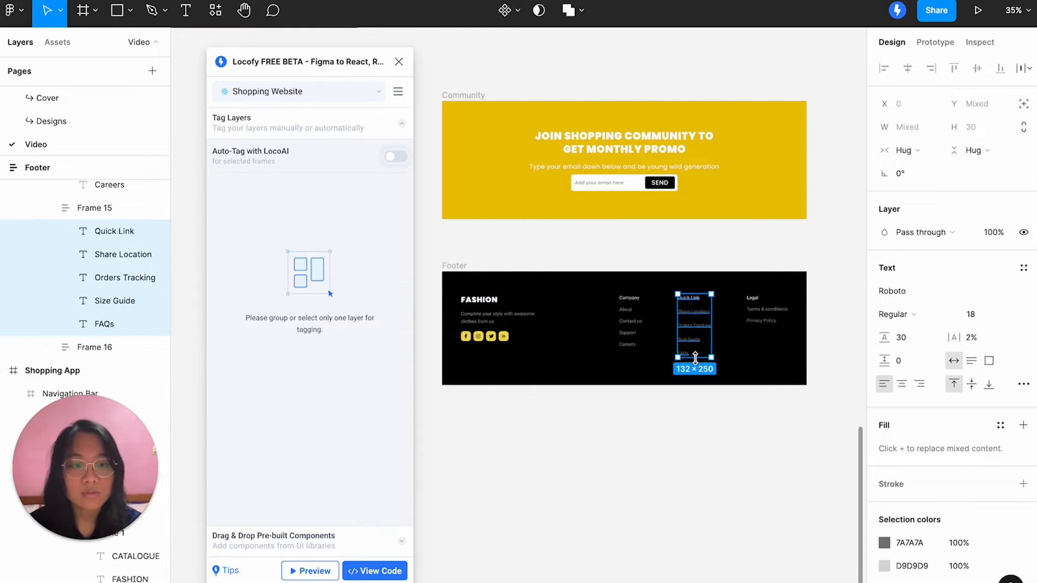
pyautogui.moveTo(695, 357); pyautogui.dragTo(695, 339)
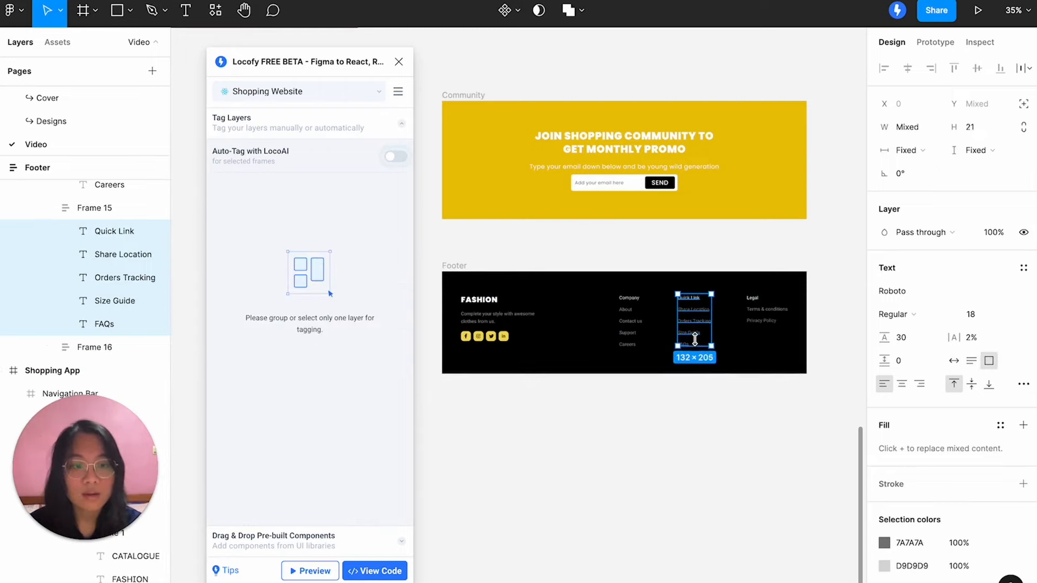
# Switch the Legal, Terms & conditions and Privacy Policy texts to auto width, and shrink each one's height to 21.
pyautogui.click(95, 347)
pyautogui.click(48, 347)
pyautogui.scroll(-1, 106, 348)
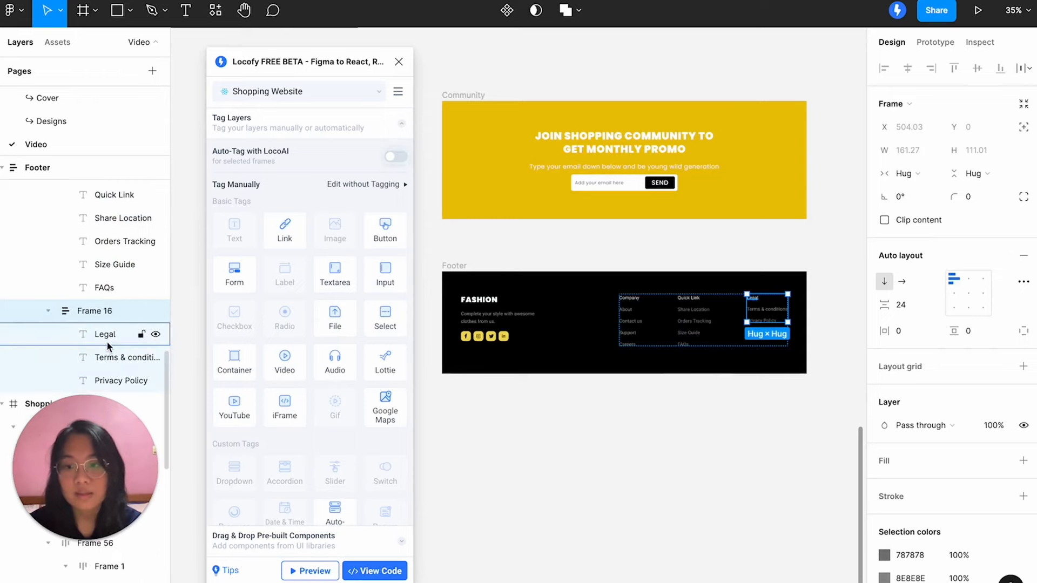
pyautogui.click(107, 341)
pyautogui.keyDown('shift'); pyautogui.click(110, 380); pyautogui.keyUp('shift')
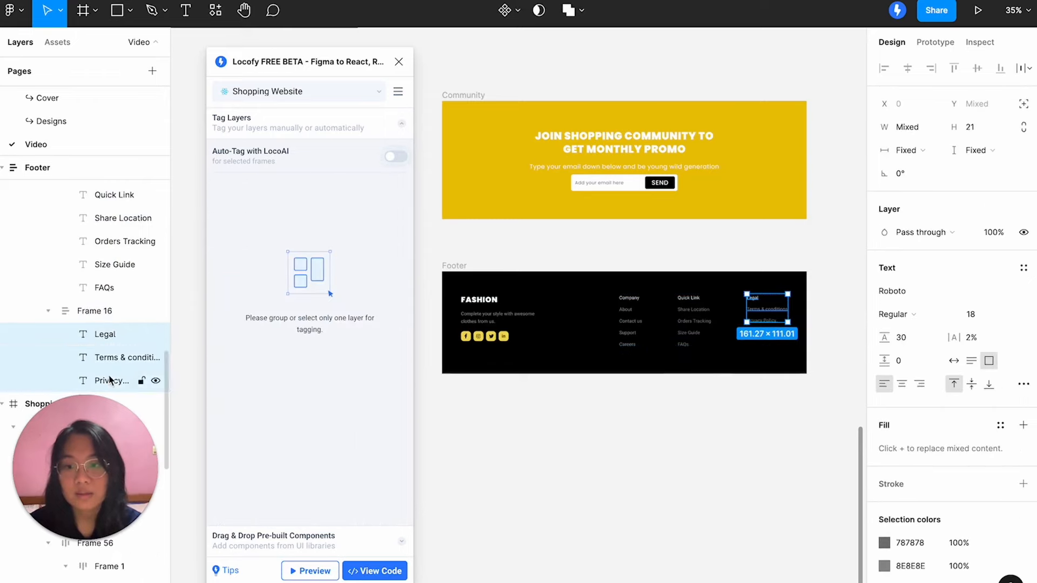
pyautogui.click(954, 364)
pyautogui.moveTo(769, 327); pyautogui.dragTo(770, 322)
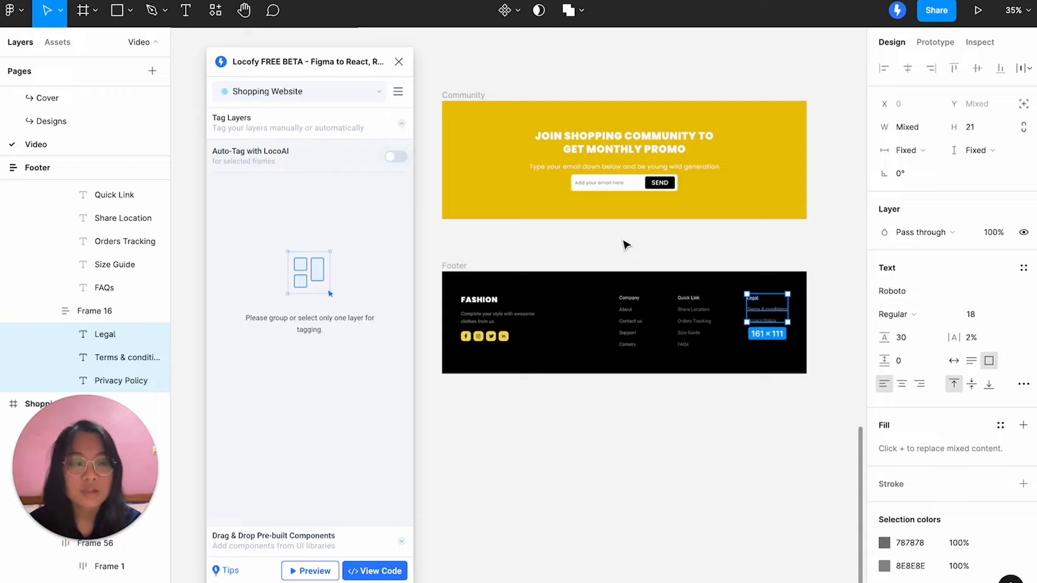
pyautogui.click(509, 285)
pyautogui.click(548, 326)
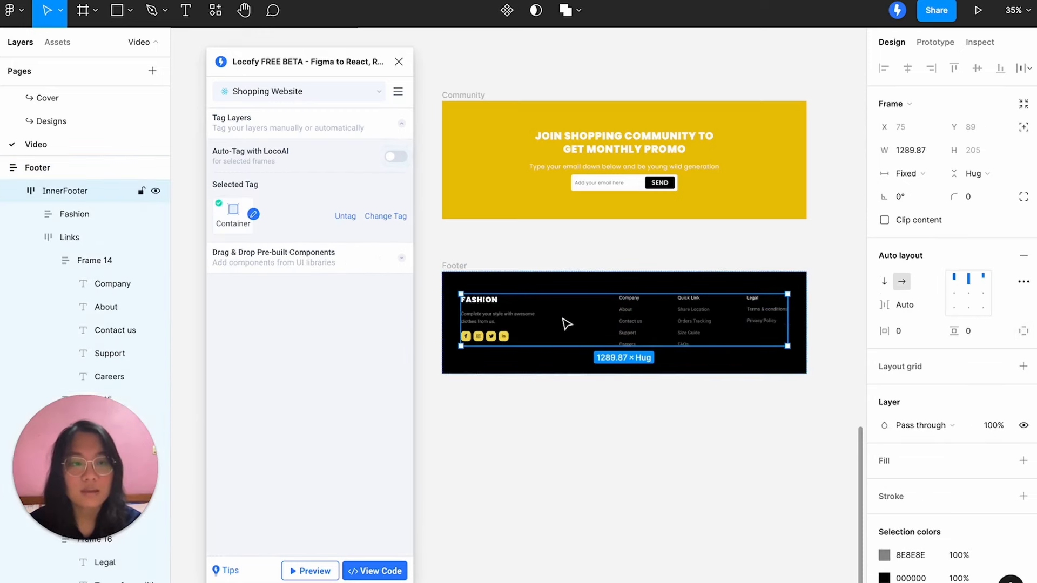
pyautogui.click(656, 328)
pyautogui.click(633, 320)
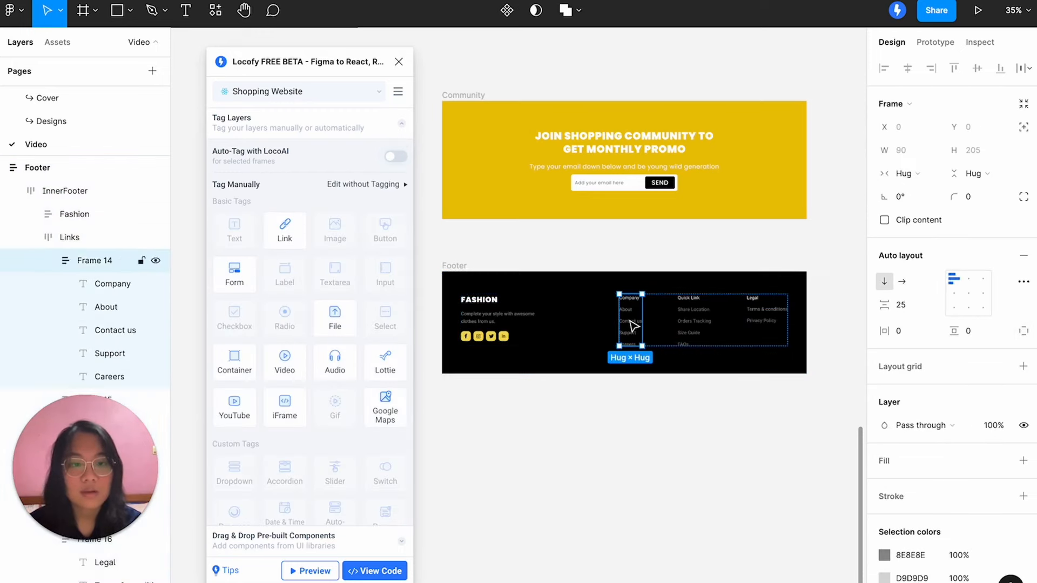
pyautogui.click(696, 326)
pyautogui.click(762, 324)
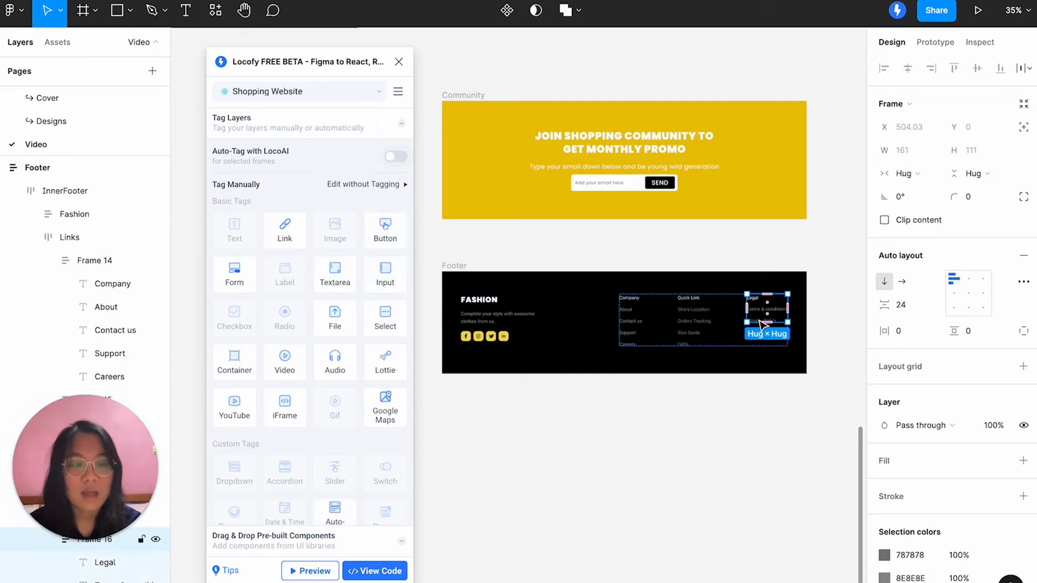
# Tag the Links frame as a Locofy Container and set its layout direction to vertical for the 800 breakpoint.
pyautogui.click(656, 322)
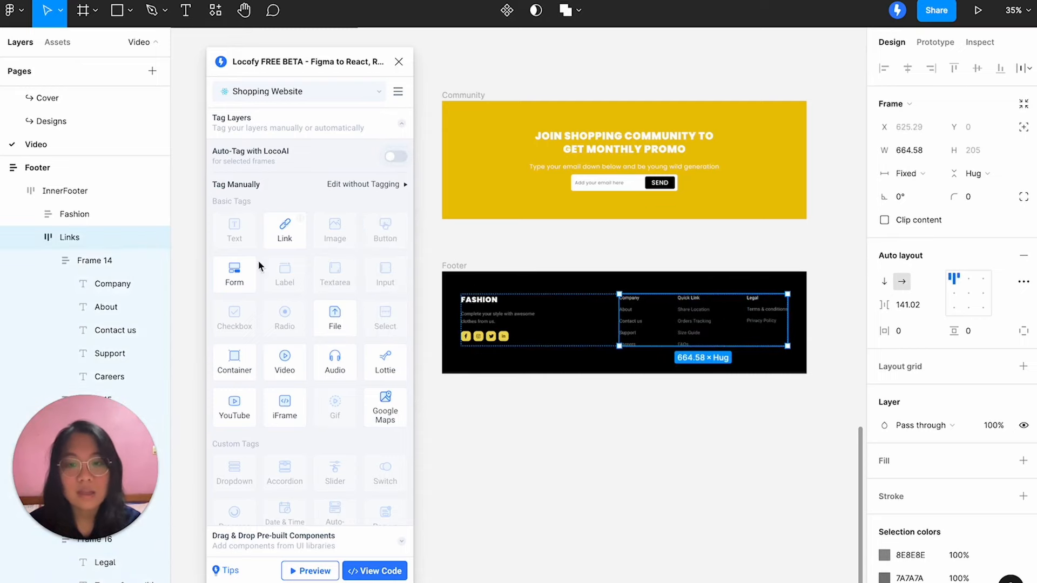
pyautogui.click(238, 355)
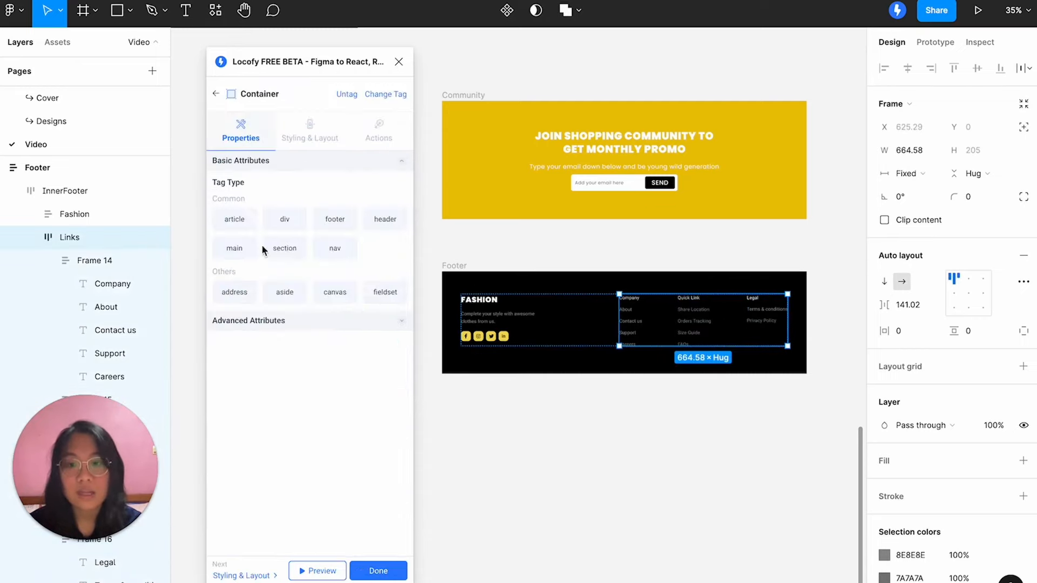
pyautogui.click(299, 146)
pyautogui.click(312, 187)
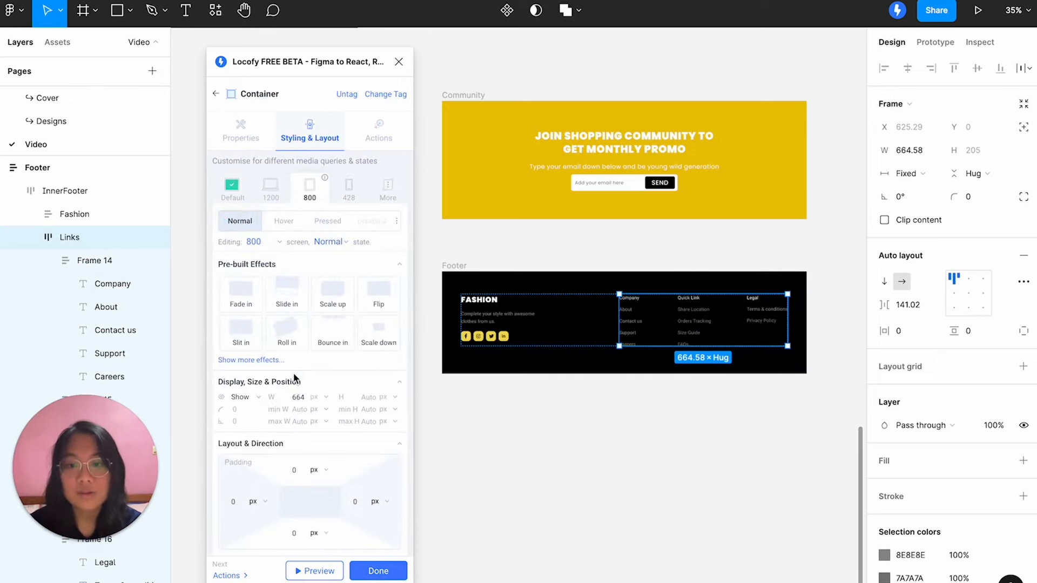
pyautogui.scroll(-1, 294, 373)
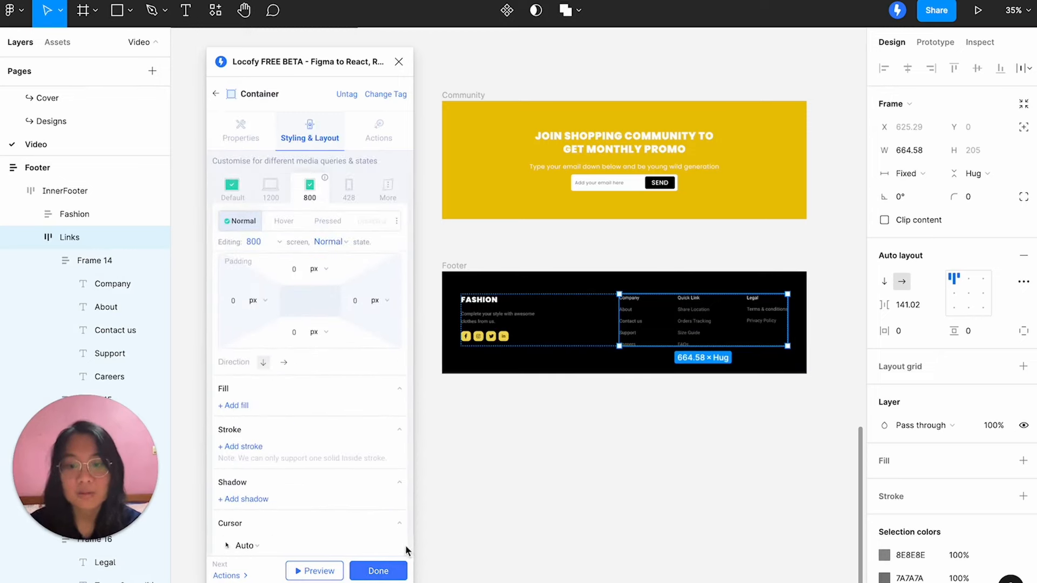
pyautogui.click(397, 572)
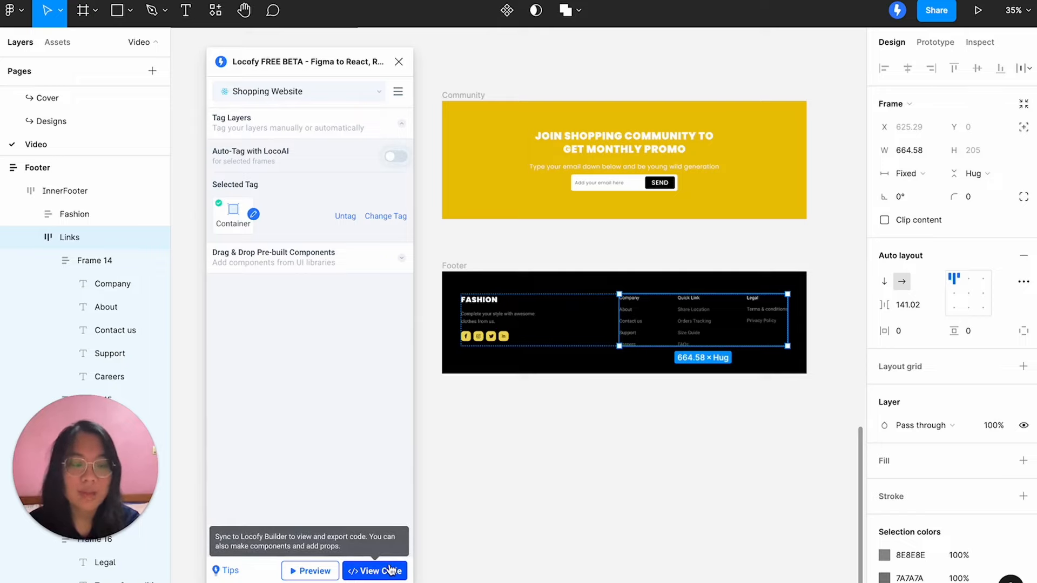
# Add a gap of 50 to InnerFooter's advanced CSS properties for the 1200 breakpoint.
pyautogui.click(590, 316)
pyautogui.click(233, 209)
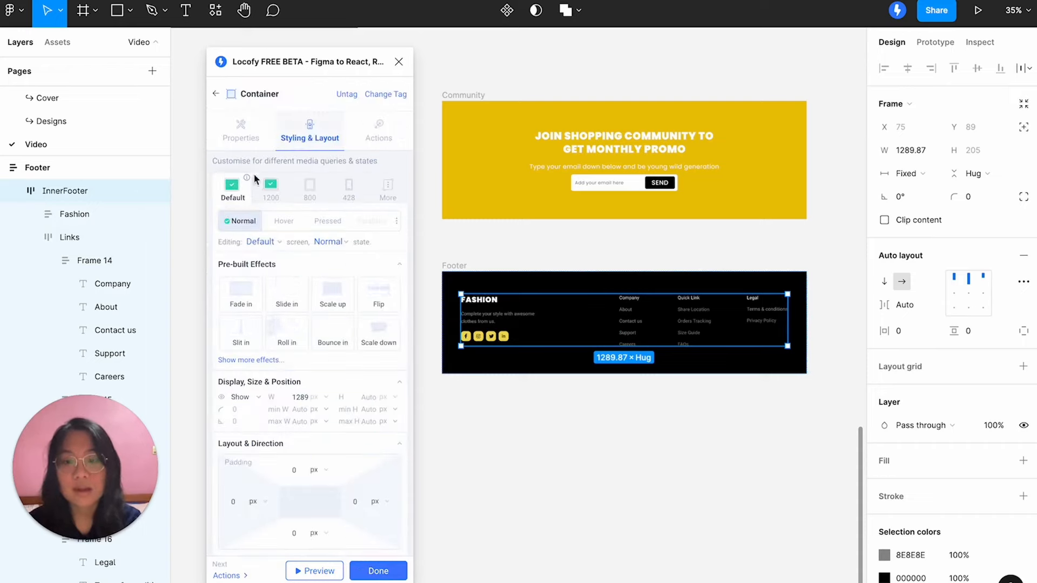
pyautogui.click(270, 186)
pyautogui.scroll(-5, 278, 299)
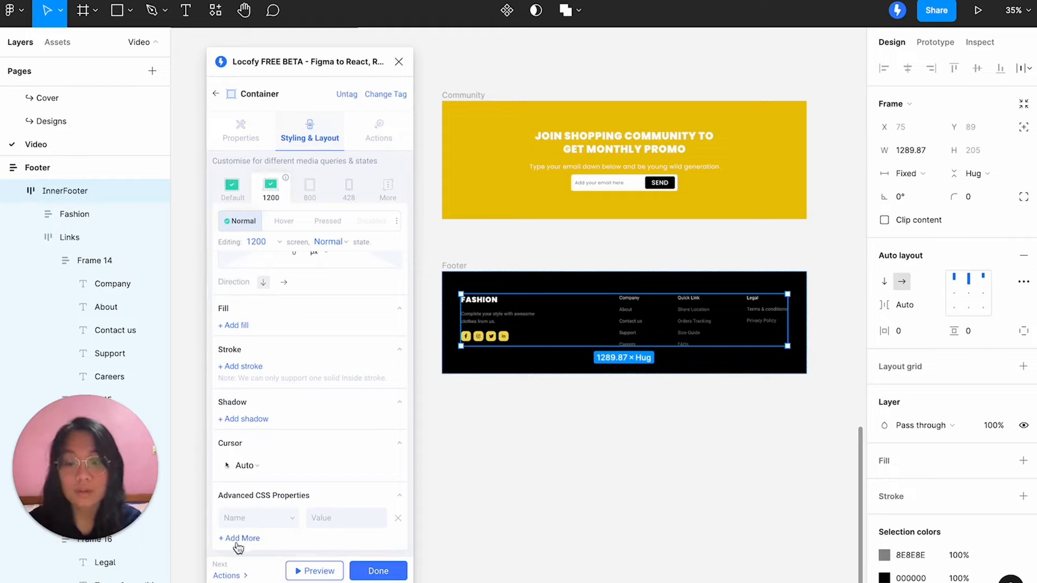
pyautogui.click(266, 518)
pyautogui.write('gao')
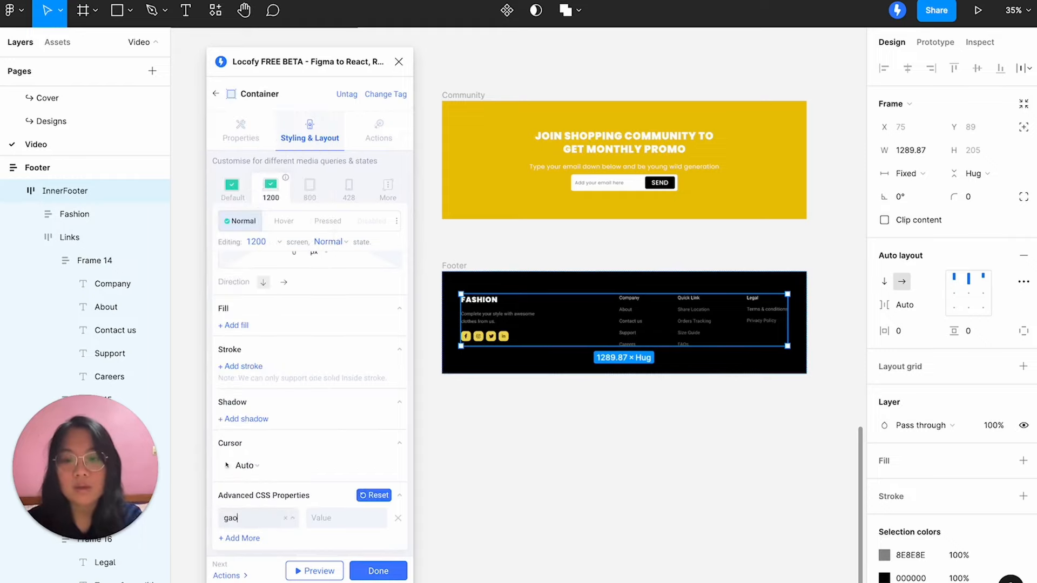
pyautogui.press('BackSpace')
pyautogui.write('p')
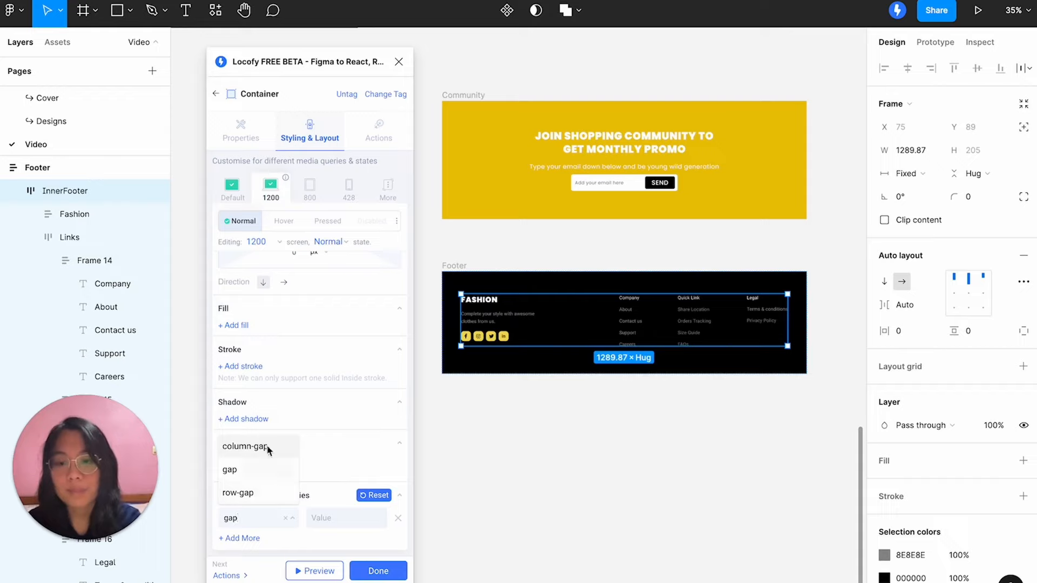
pyautogui.click(247, 470)
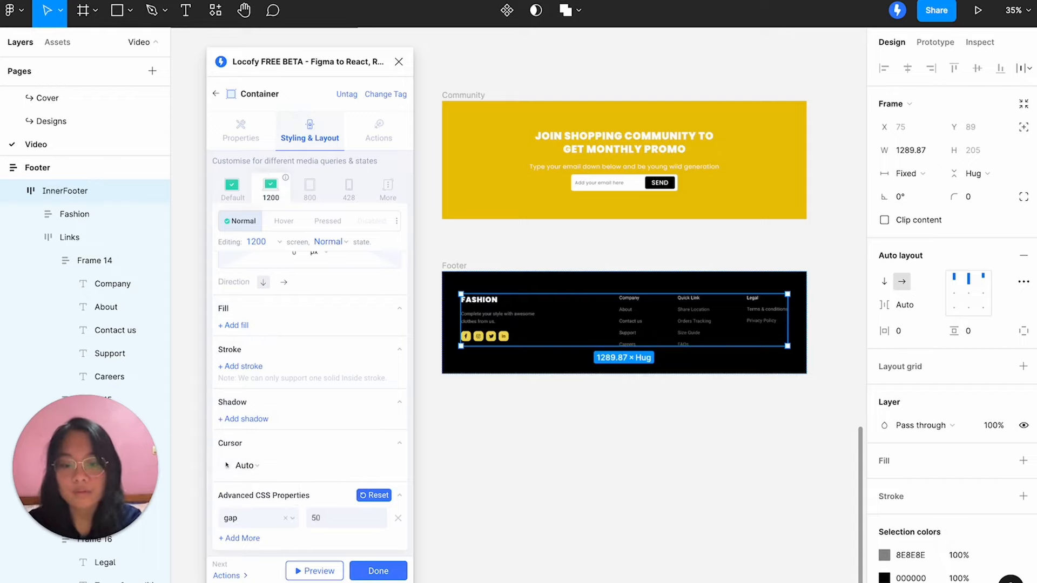
pyautogui.click(390, 570)
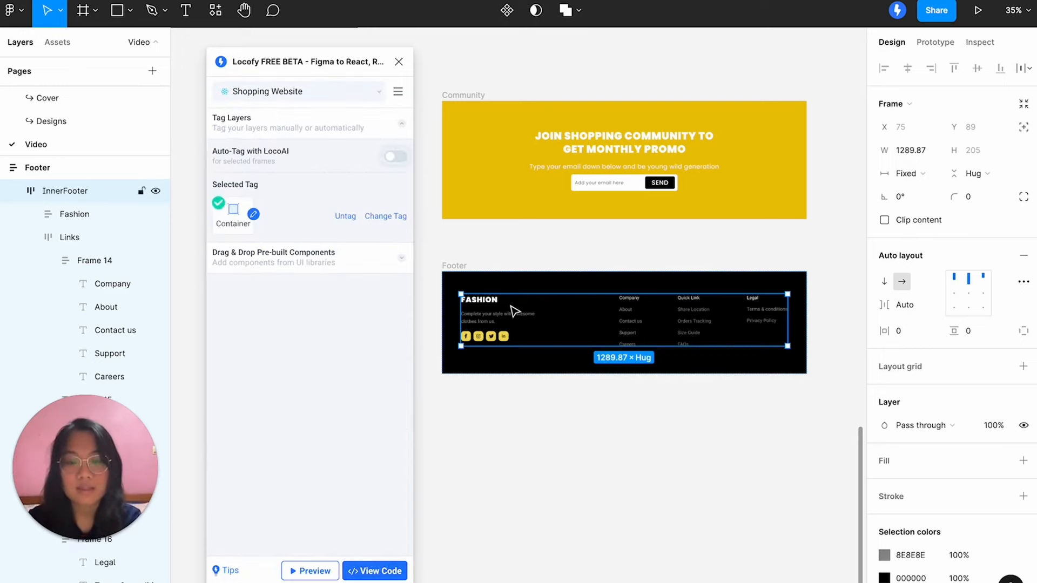
# Preview the Footer in Locofy narrowed to about 521 px and examine its layout down to the Legal links.
pyautogui.click(463, 269)
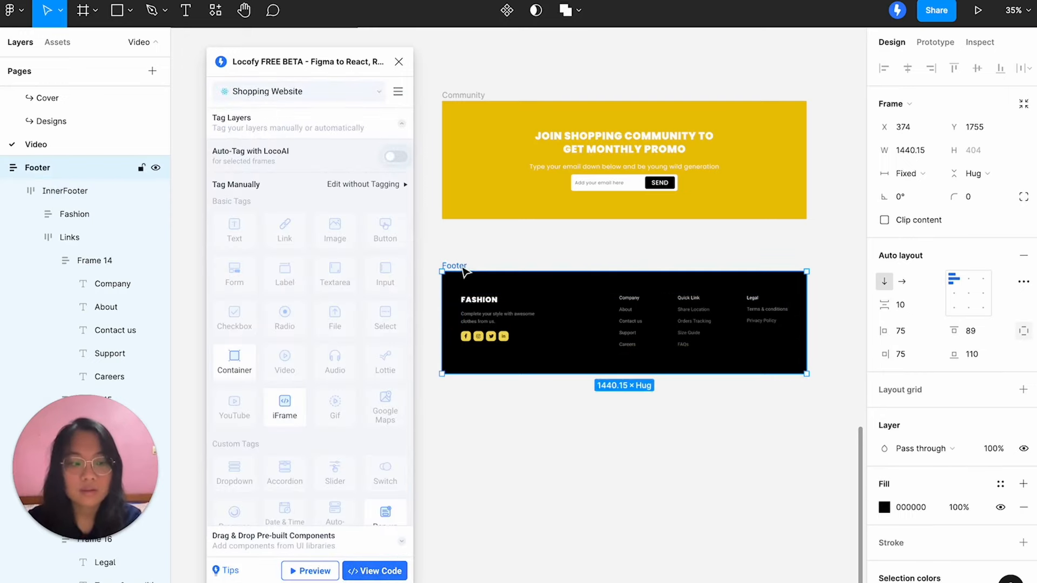
pyautogui.click(314, 571)
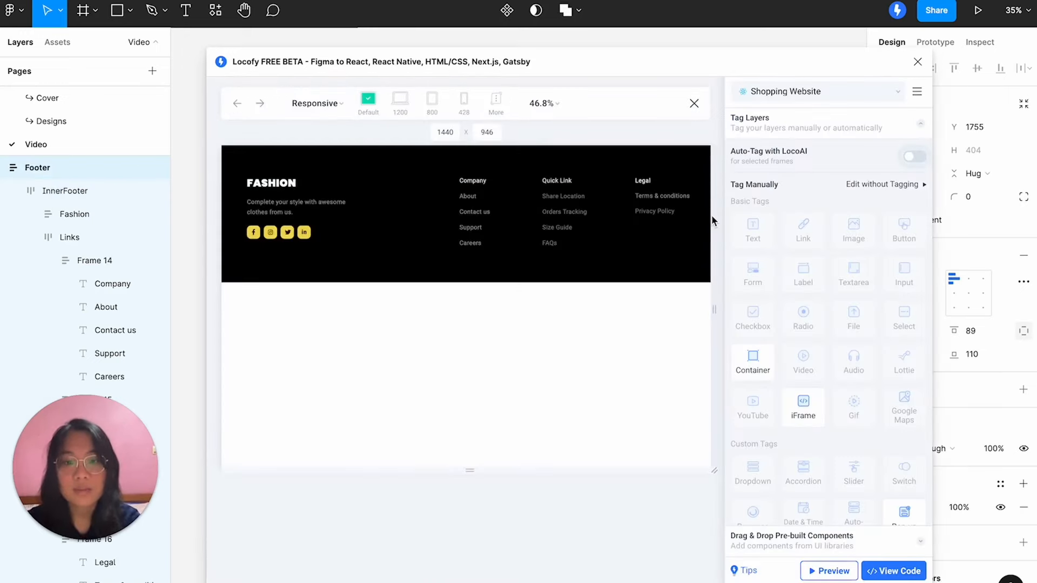
pyautogui.moveTo(712, 221); pyautogui.dragTo(551, 231)
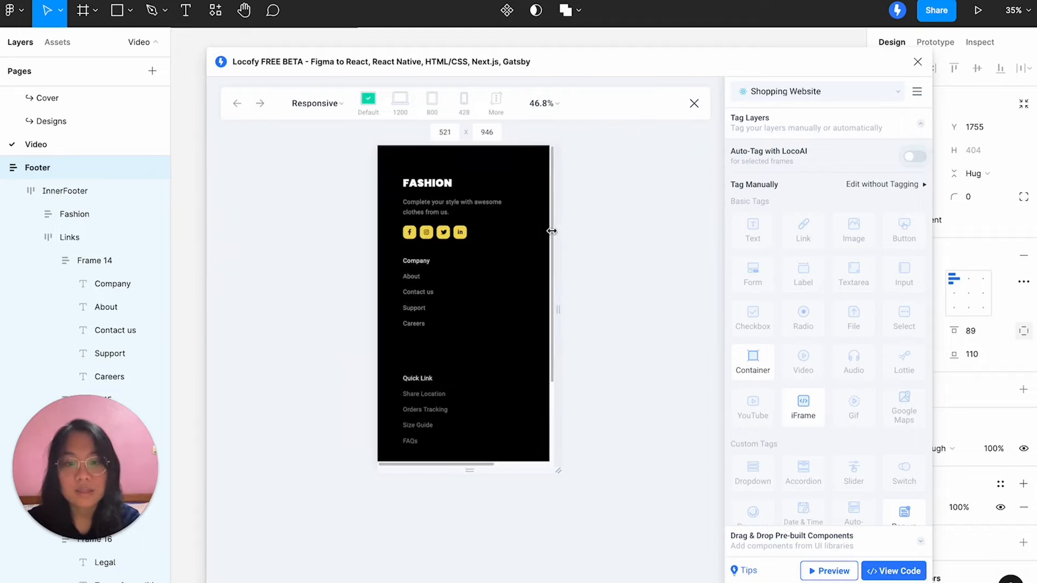
pyautogui.scroll(-4, 497, 324)
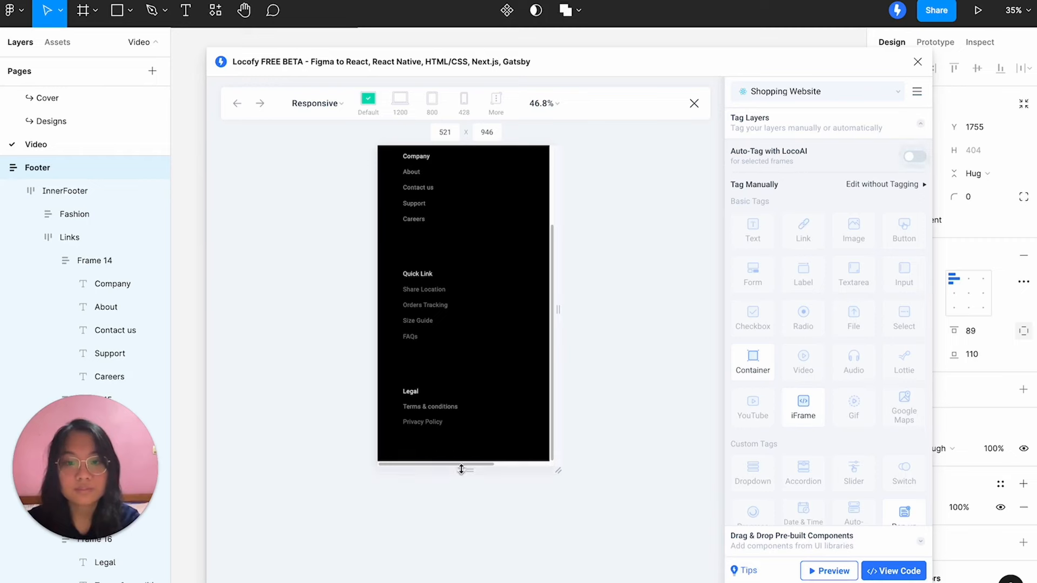
# Close the Footer preview and combine all sections from Navigation Bar to Footer into one vertical auto layout frame with a gap of 0.
pyautogui.click(693, 104)
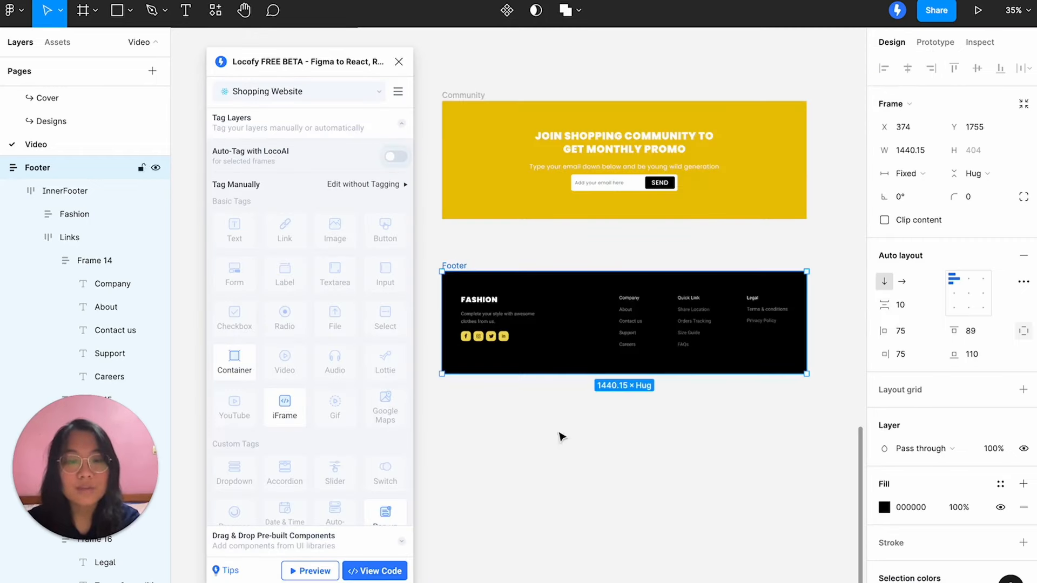
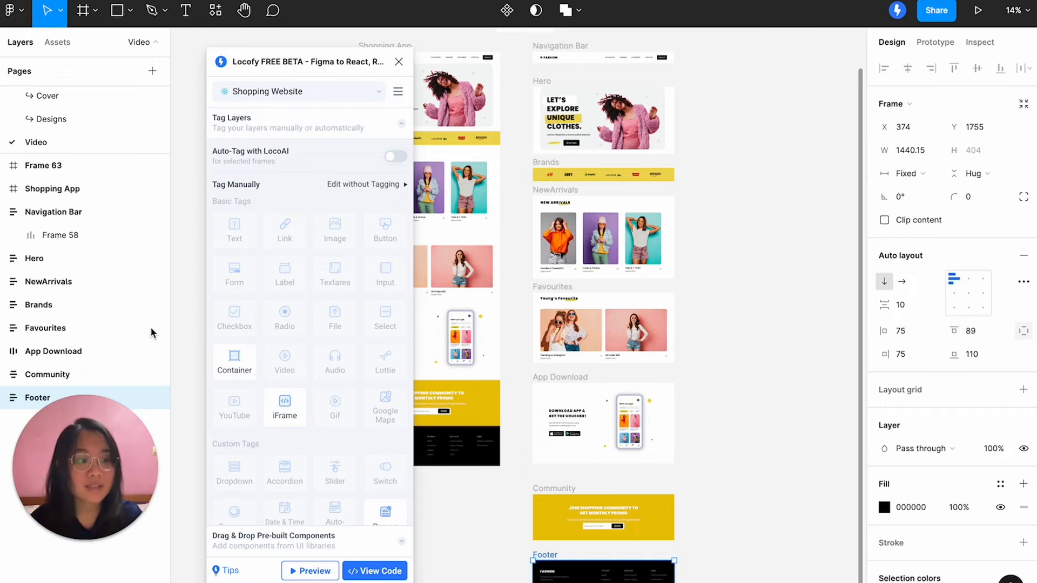
pyautogui.scroll(-1, 678, 252)
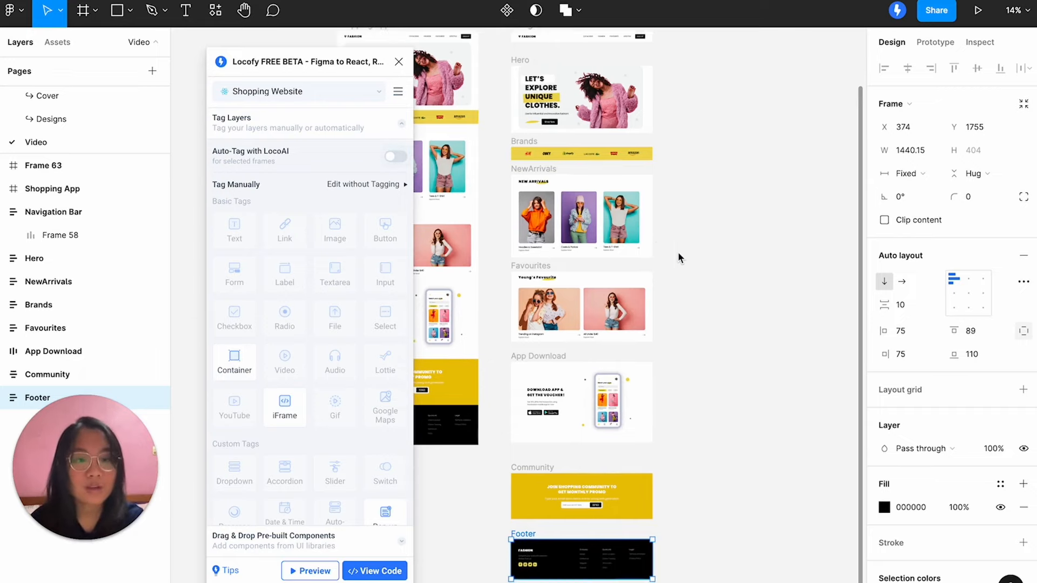
pyautogui.scroll(-3, 712, 264)
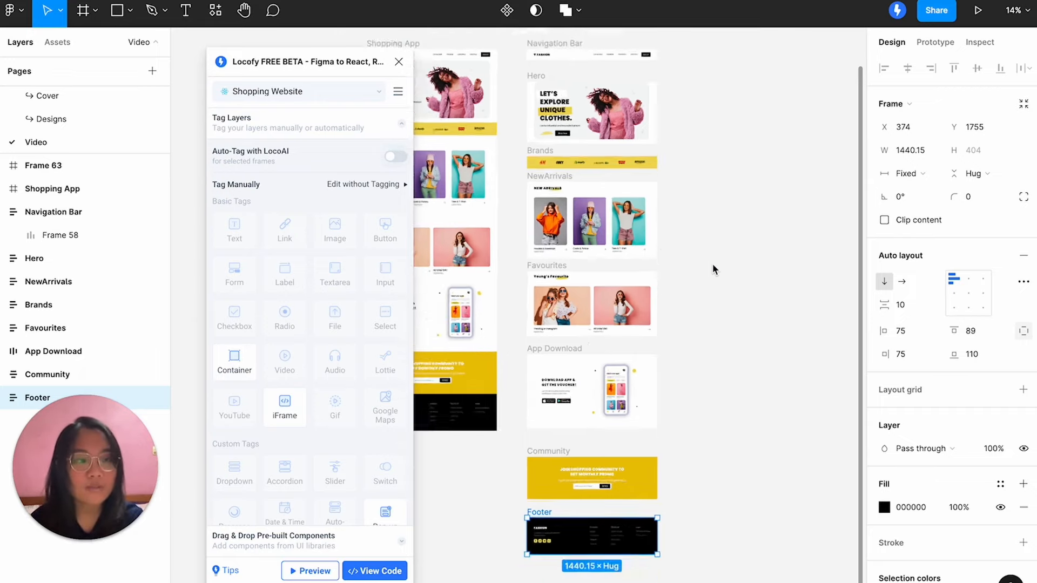
pyautogui.click(712, 264)
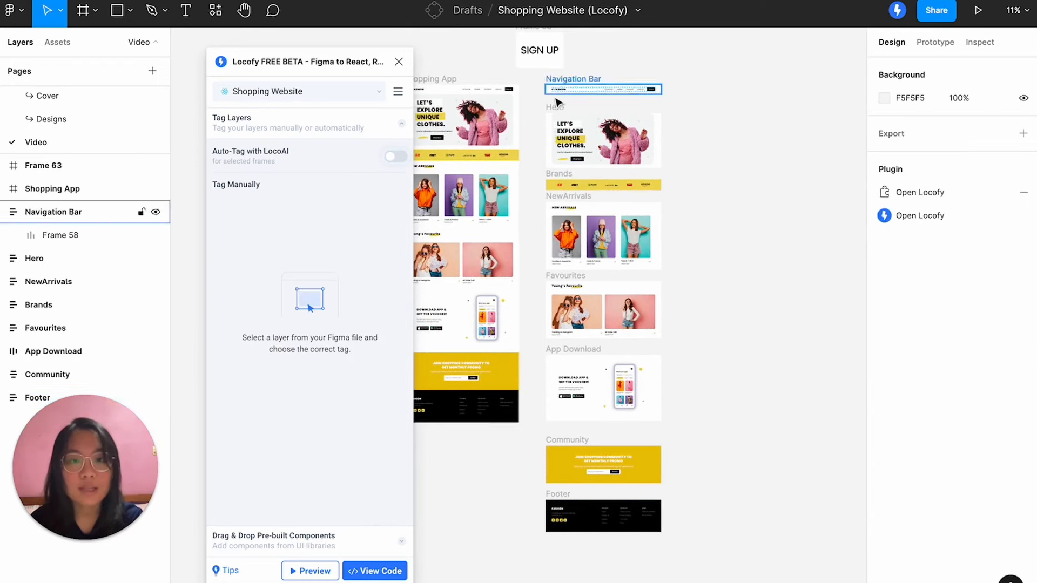
pyautogui.moveTo(532, 81); pyautogui.dragTo(701, 418)
pyautogui.scroll(3, 749, 310)
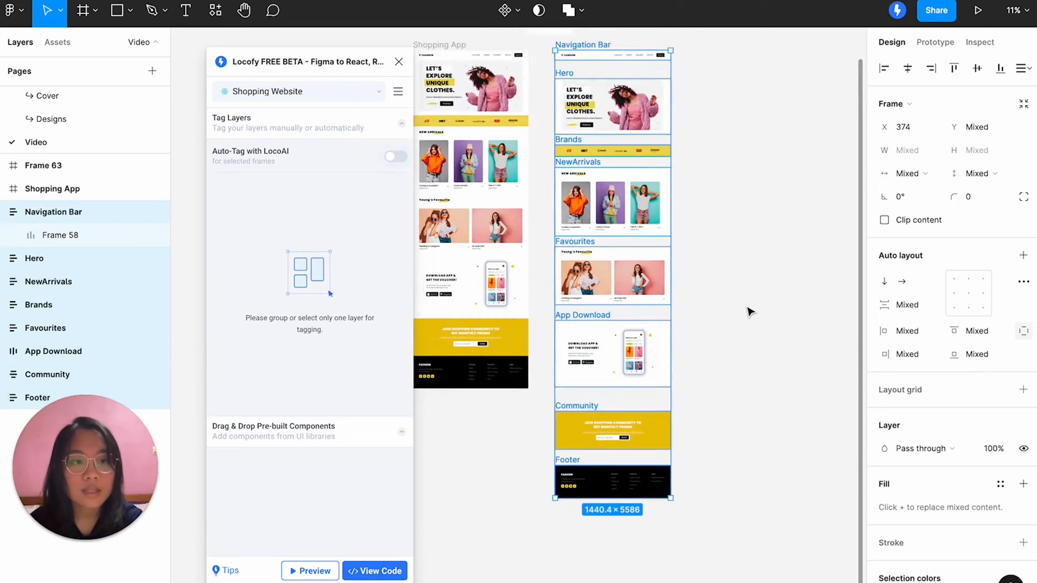
pyautogui.click(1025, 259)
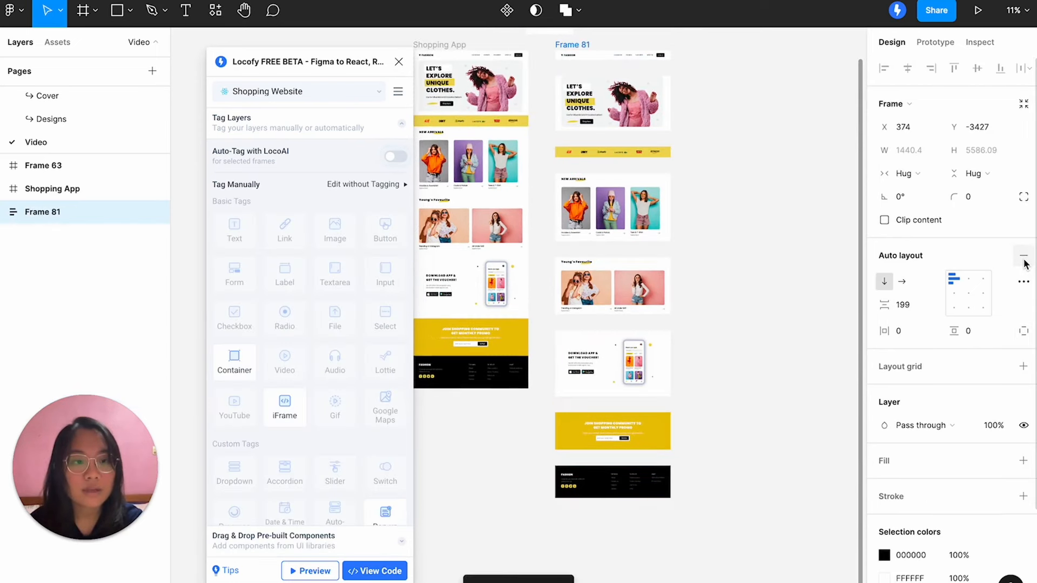
pyautogui.click(905, 308)
pyautogui.press('Return')
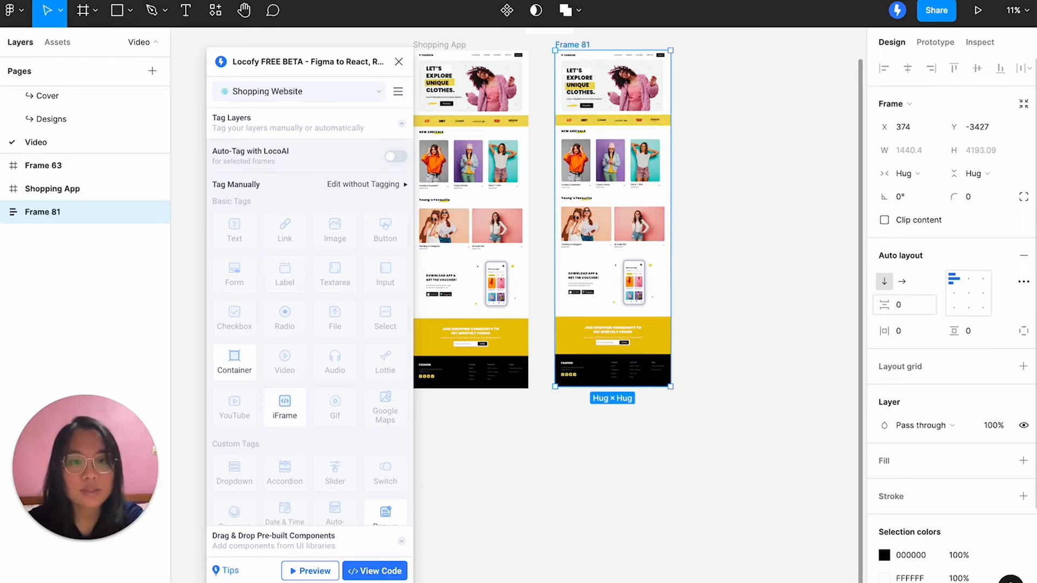
# Set the width of the Navigation Bar and Hero sections to fill container.
pyautogui.scroll(3, 794, 248)
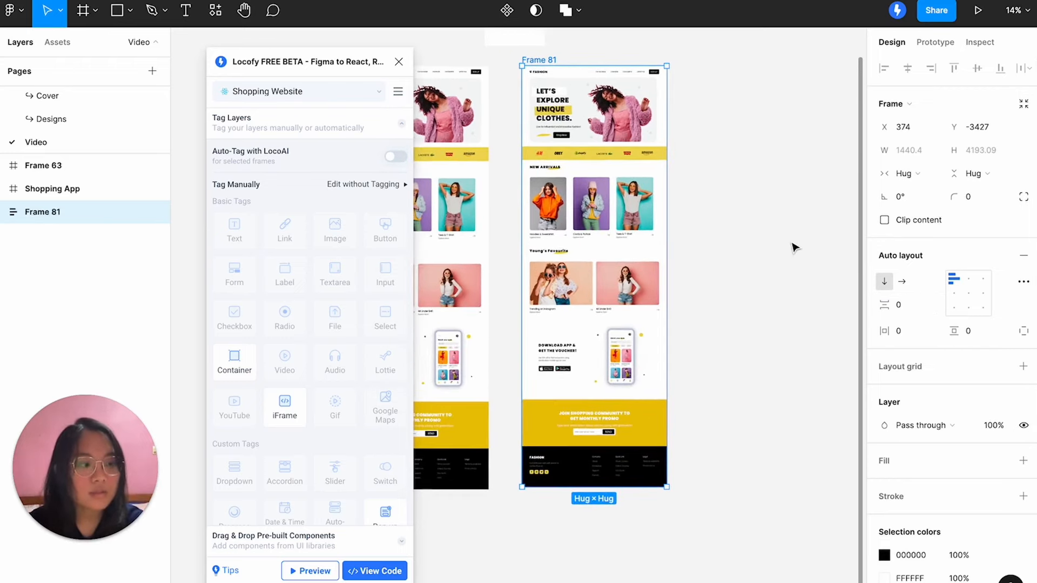
pyautogui.click(726, 191)
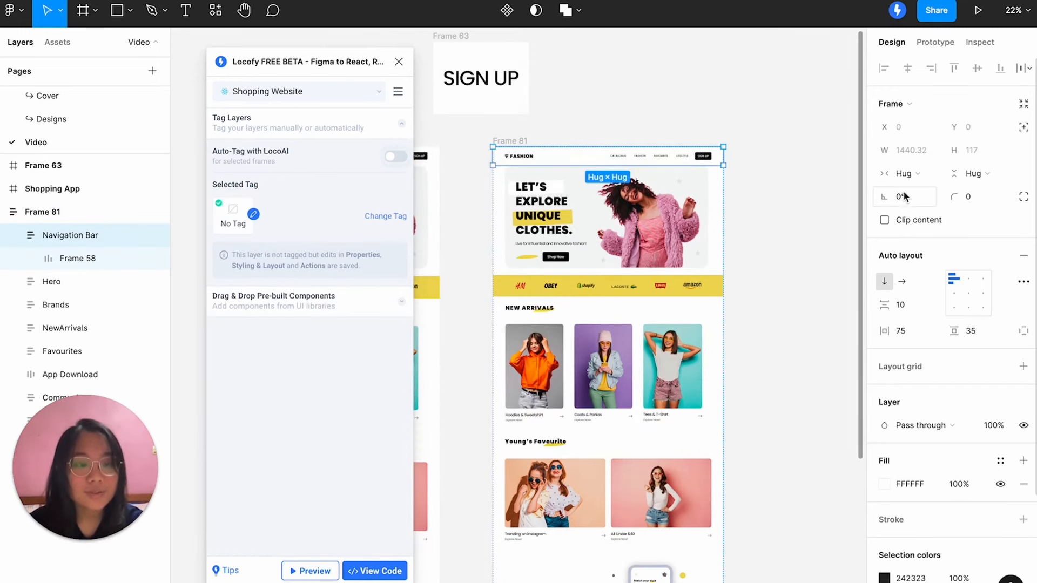
pyautogui.click(906, 173)
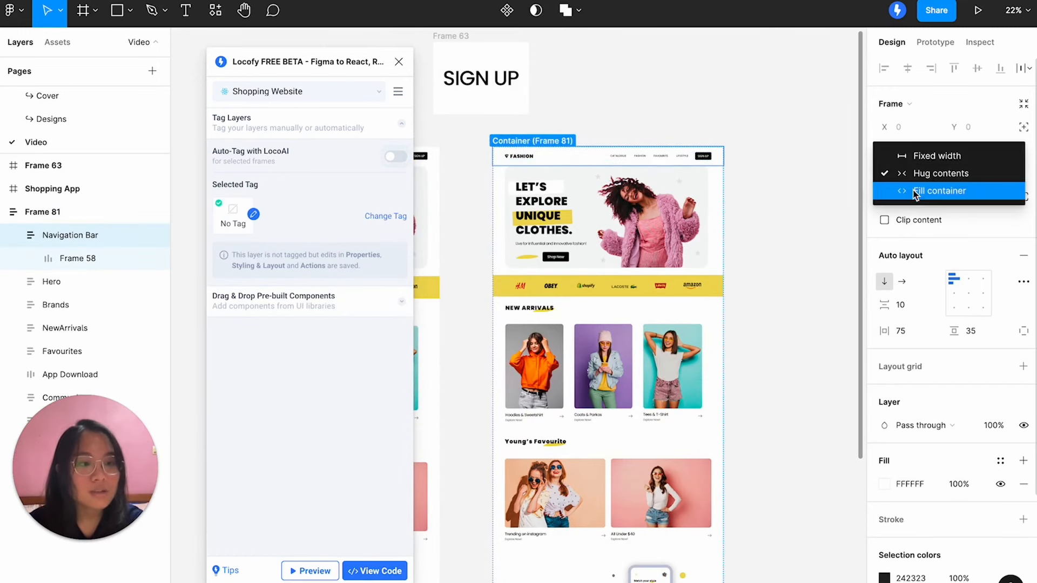
pyautogui.click(915, 189)
pyautogui.press('Tab')
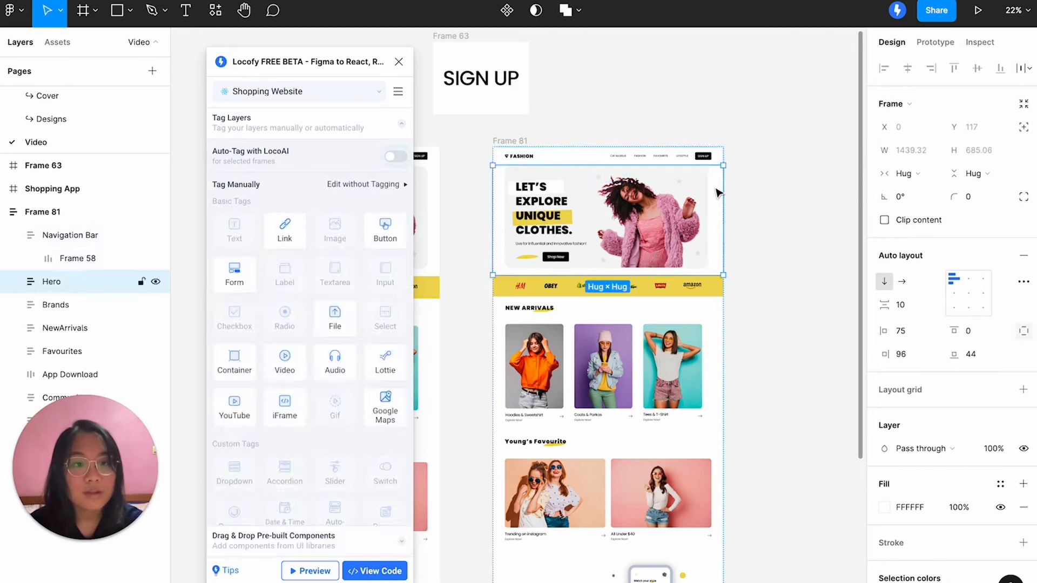
pyautogui.click(902, 173)
pyautogui.click(893, 193)
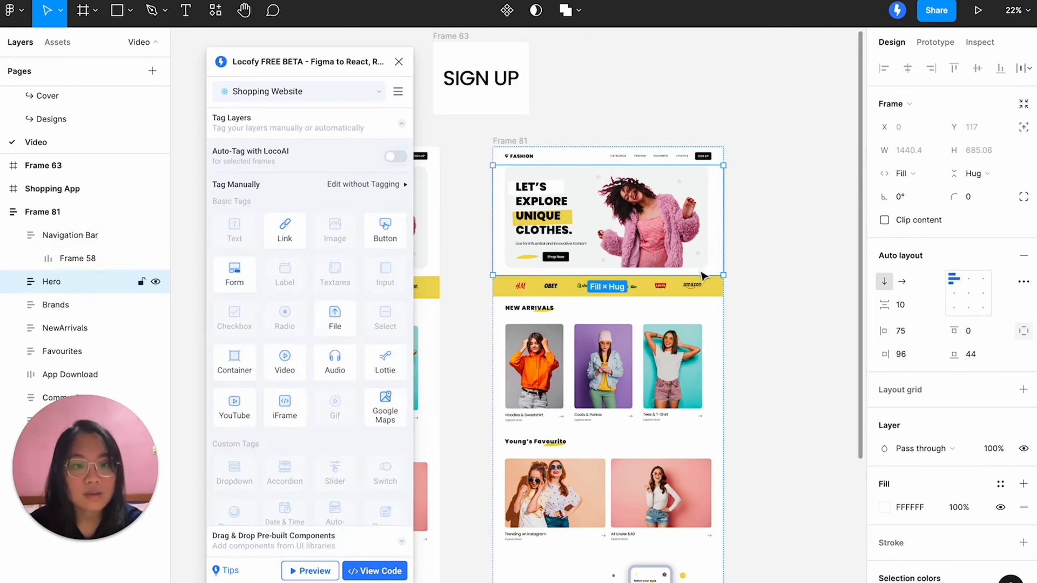
# Set the Brands and NewArrivals sections to fill the container's width.
pyautogui.click(136, 305)
pyautogui.click(911, 173)
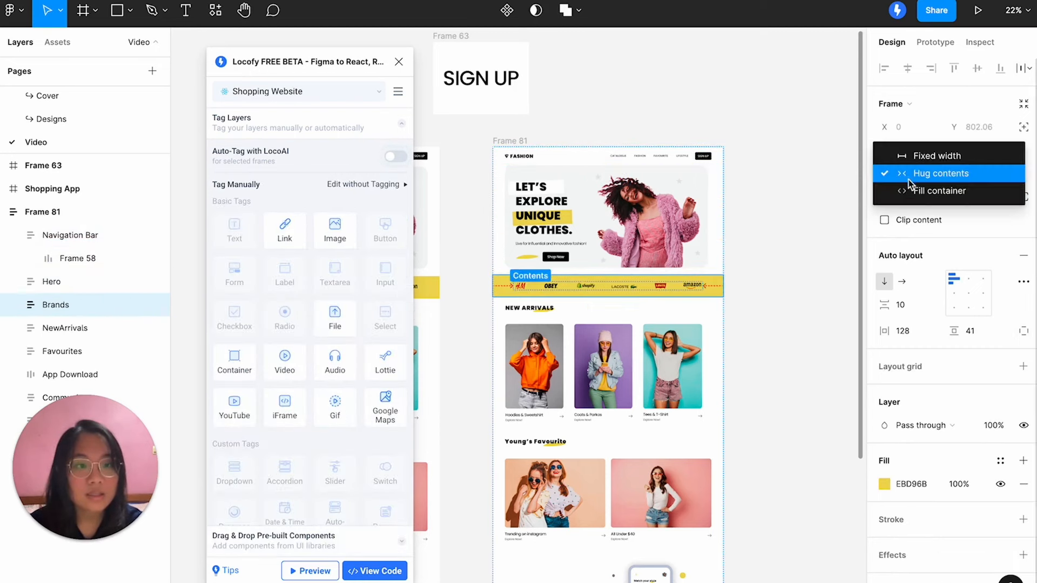
pyautogui.click(897, 189)
pyautogui.press('Tab')
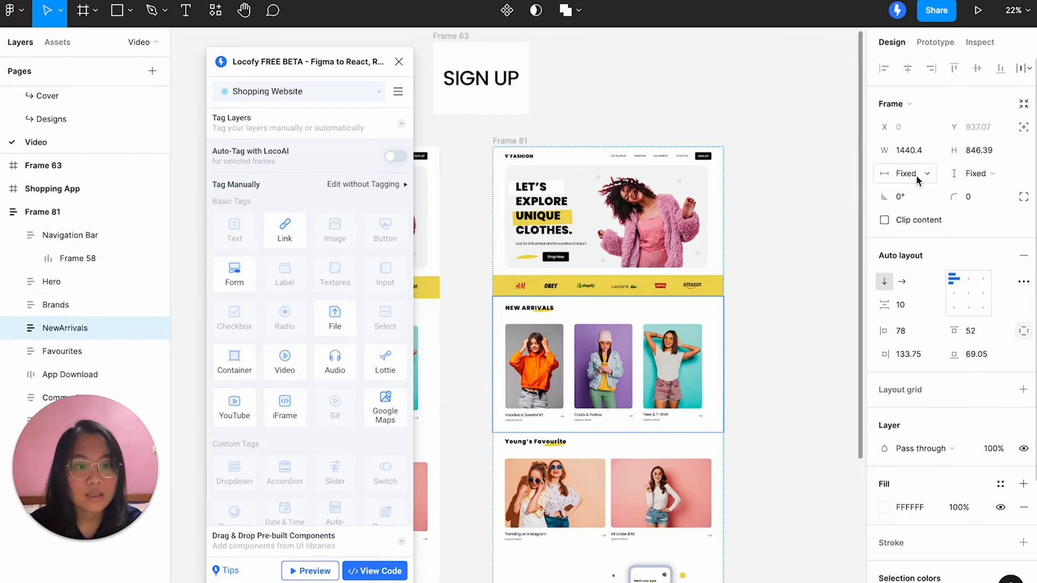
pyautogui.click(916, 173)
pyautogui.click(920, 208)
# Make the Favourites and App Download sections fill the container horizontally.
pyautogui.scroll(-3, 729, 328)
pyautogui.scroll(-1, 727, 324)
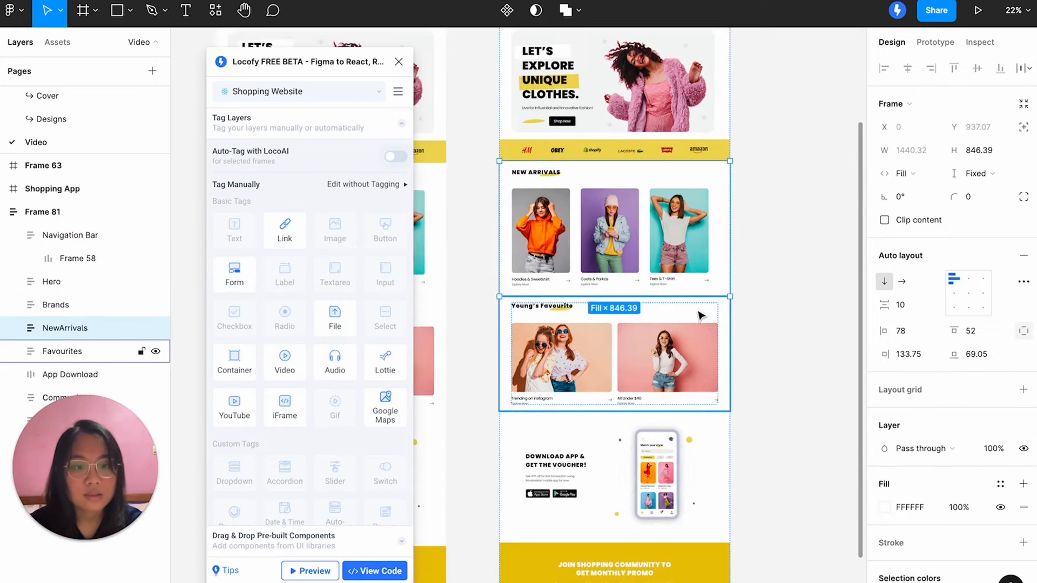
pyautogui.click(697, 312)
pyautogui.click(911, 174)
pyautogui.click(915, 208)
pyautogui.press('Tab')
pyautogui.click(912, 173)
pyautogui.click(915, 208)
# Change the Community and Footer sections' horizontal resizing to fill container.
pyautogui.scroll(-3, 729, 324)
pyautogui.press('Tab')
pyautogui.click(912, 174)
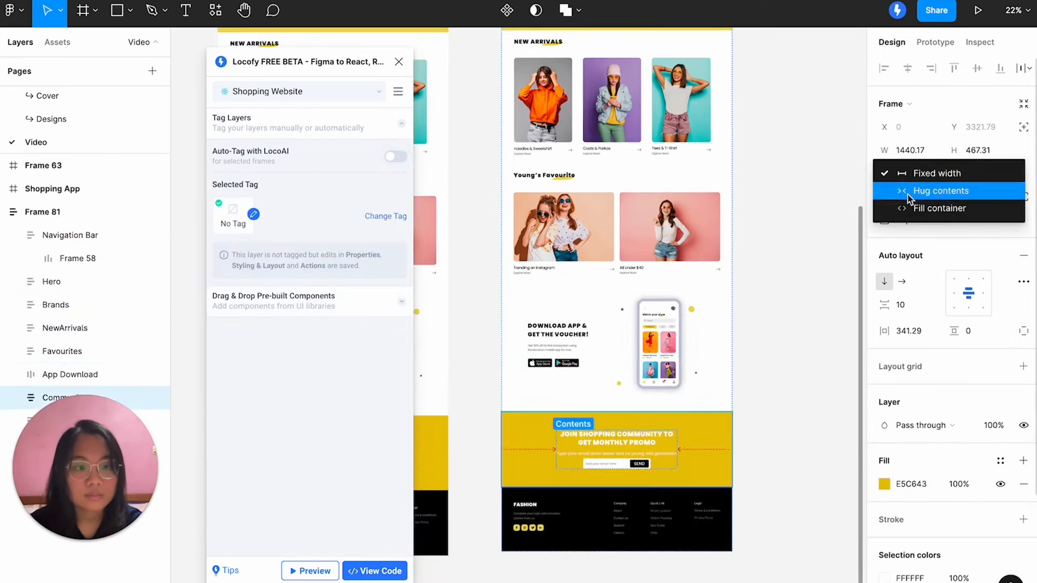
pyautogui.click(915, 208)
pyautogui.press('Tab')
pyautogui.click(915, 208)
pyautogui.scroll(-3, 769, 216)
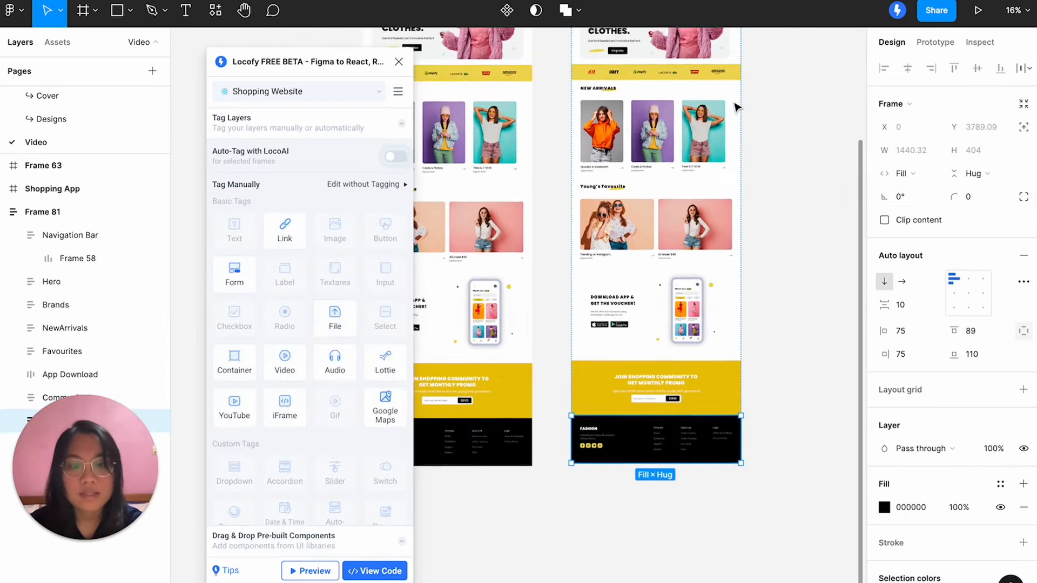
# Preview the combined page frame in Locofy narrowed to about 875 px and examine the sections from Hero down to Young's Favourite.
pyautogui.scroll(2, 736, 104)
pyautogui.click(306, 568)
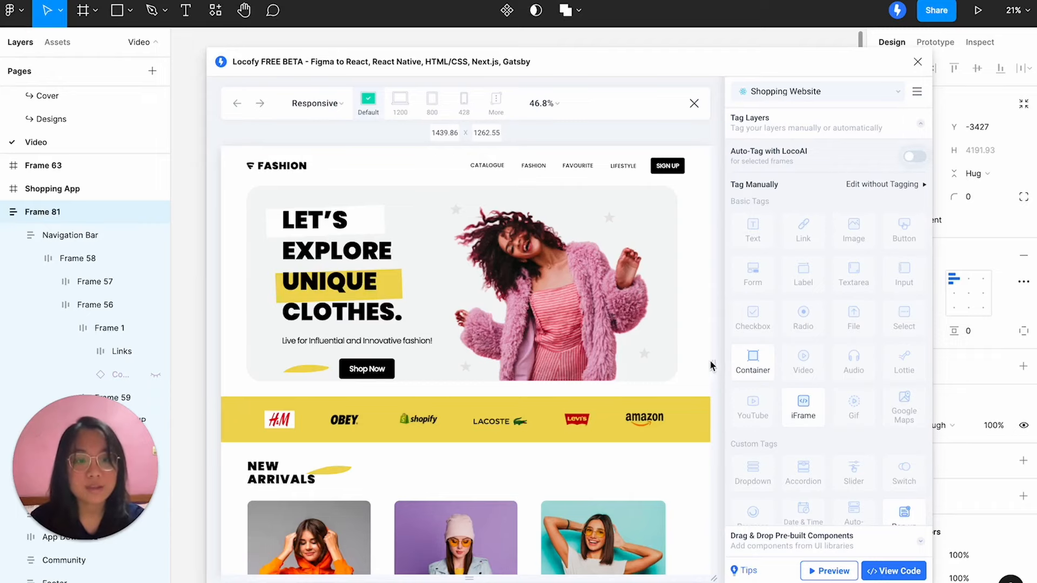
pyautogui.moveTo(713, 364); pyautogui.dragTo(611, 371)
pyautogui.scroll(-3, 507, 381)
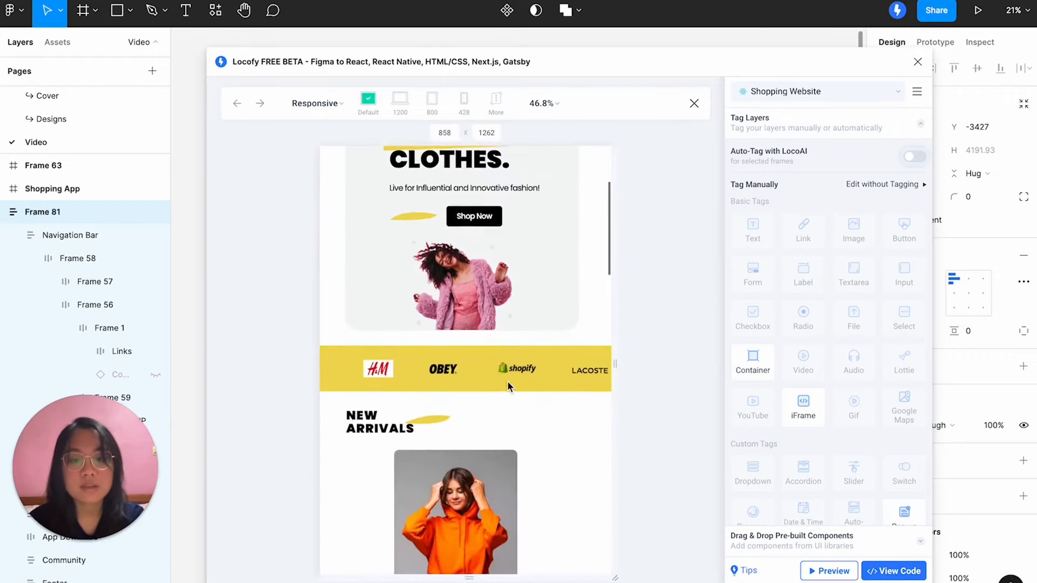
pyautogui.scroll(-3, 507, 381)
pyautogui.moveTo(625, 366)
pyautogui.mouseDown()
pyautogui.moveTo(682, 370)
pyautogui.moveTo(617, 373)
pyautogui.mouseUp()
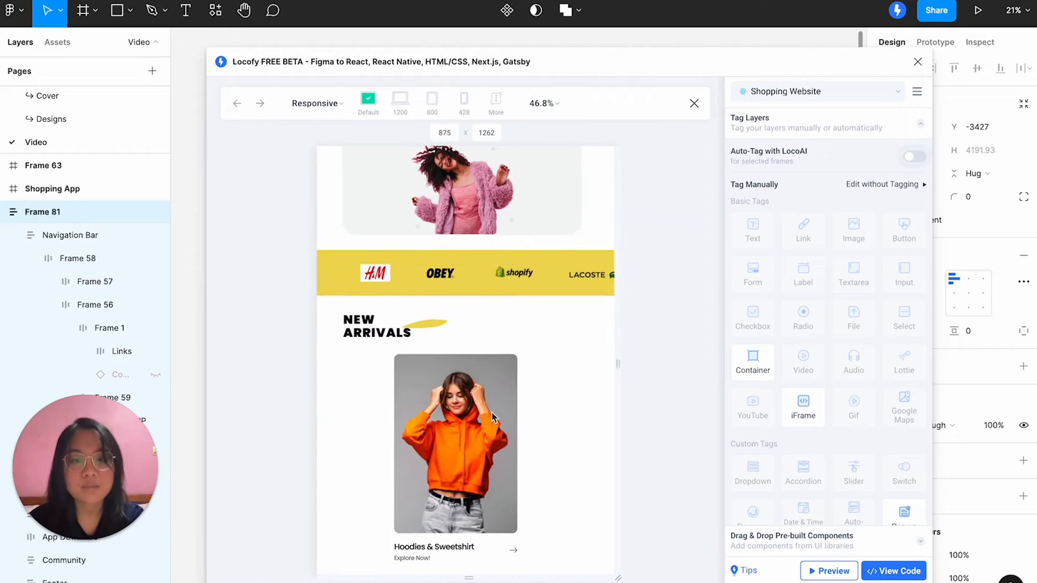
pyautogui.scroll(-10, 493, 417)
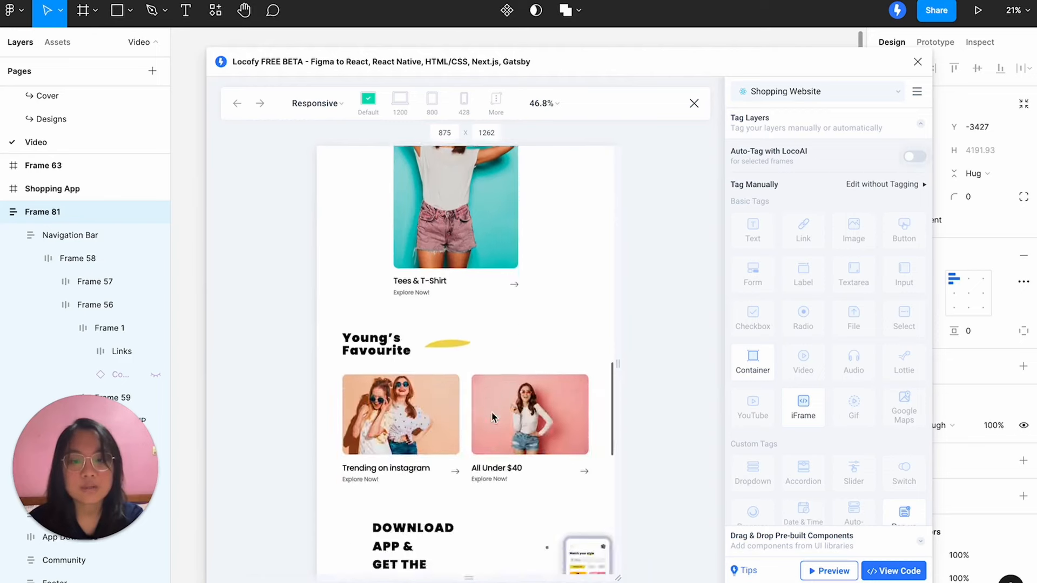
pyautogui.scroll(-2, 493, 417)
# Narrow the preview to about 738 px and then 715 px, examining the layout from Young's Favourite down to the Footer.
pyautogui.moveTo(617, 373); pyautogui.dragTo(595, 382)
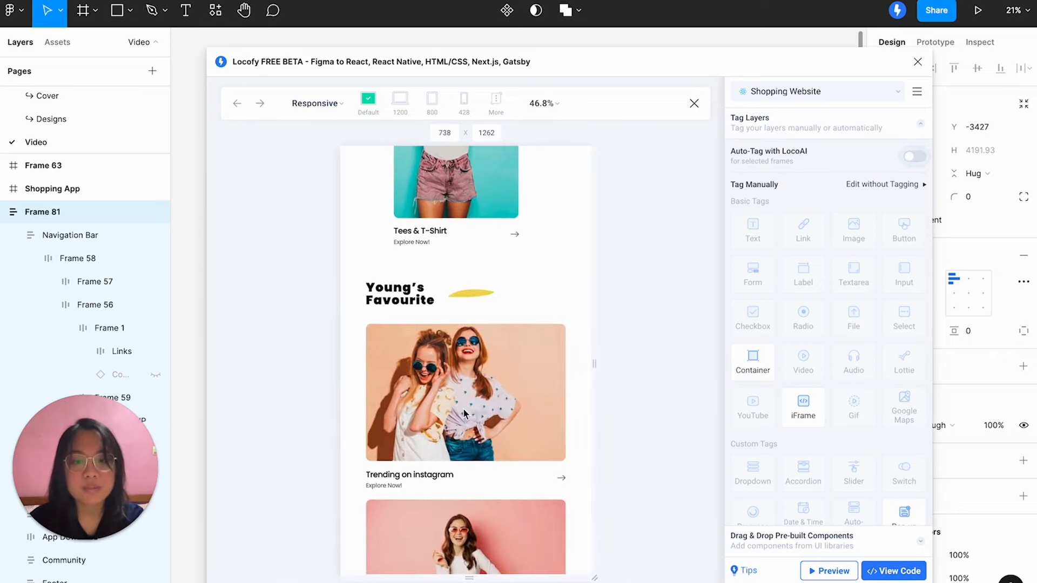
pyautogui.scroll(-8, 463, 409)
pyautogui.scroll(-2, 464, 409)
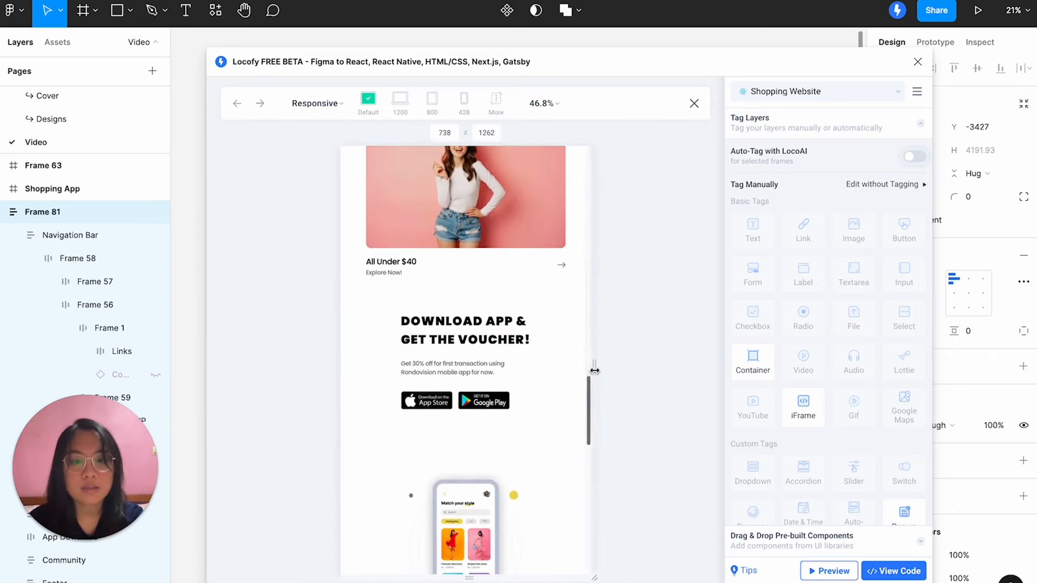
pyautogui.moveTo(594, 372)
pyautogui.mouseDown()
pyautogui.moveTo(676, 371)
pyautogui.moveTo(632, 367)
pyautogui.moveTo(667, 383)
pyautogui.moveTo(594, 383)
pyautogui.mouseUp()
pyautogui.scroll(-5, 485, 414)
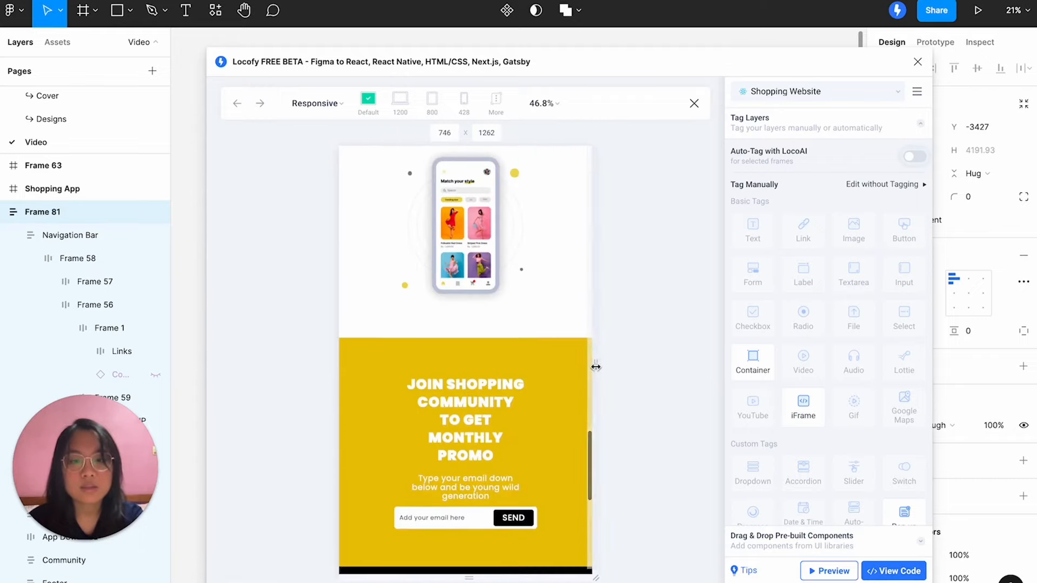
pyautogui.scroll(-5, 594, 366)
pyautogui.moveTo(595, 360); pyautogui.dragTo(599, 360)
pyautogui.moveTo(647, 361); pyautogui.dragTo(587, 376)
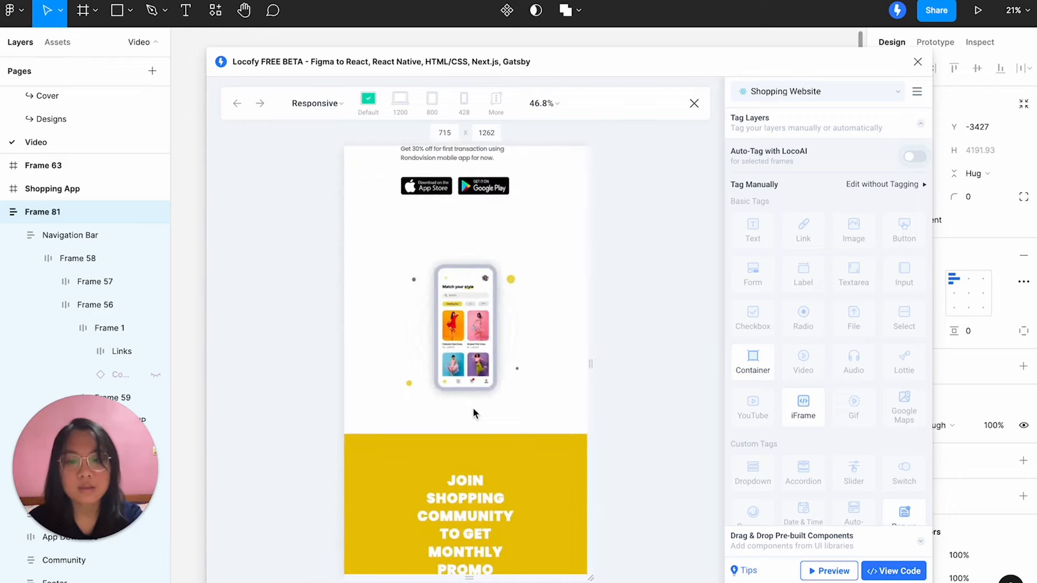
pyautogui.scroll(-10, 472, 407)
# Widen the preview to about 753 px and examine the whole page's stacked layout from top to bottom.
pyautogui.scroll(15, 474, 408)
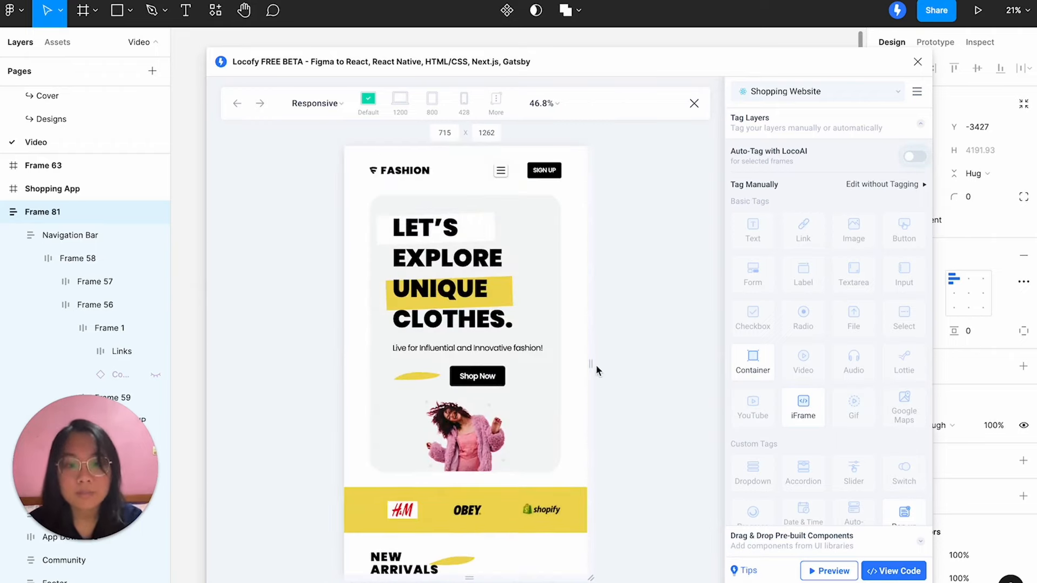
pyautogui.moveTo(591, 365)
pyautogui.mouseDown()
pyautogui.moveTo(696, 359)
pyautogui.moveTo(598, 364)
pyautogui.mouseUp()
pyautogui.scroll(-10, 463, 408)
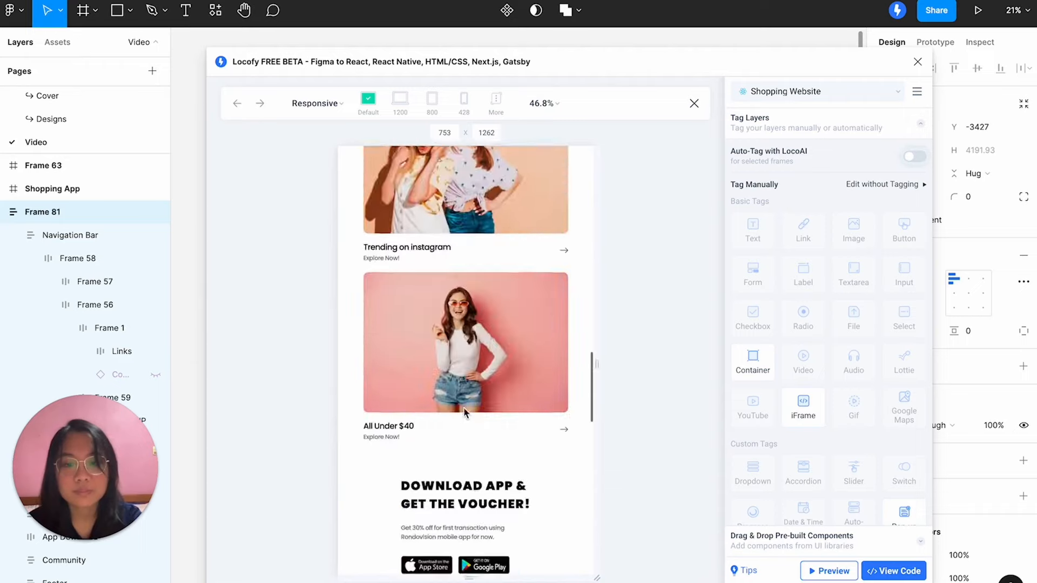
pyautogui.scroll(-10, 463, 407)
pyautogui.scroll(15, 464, 407)
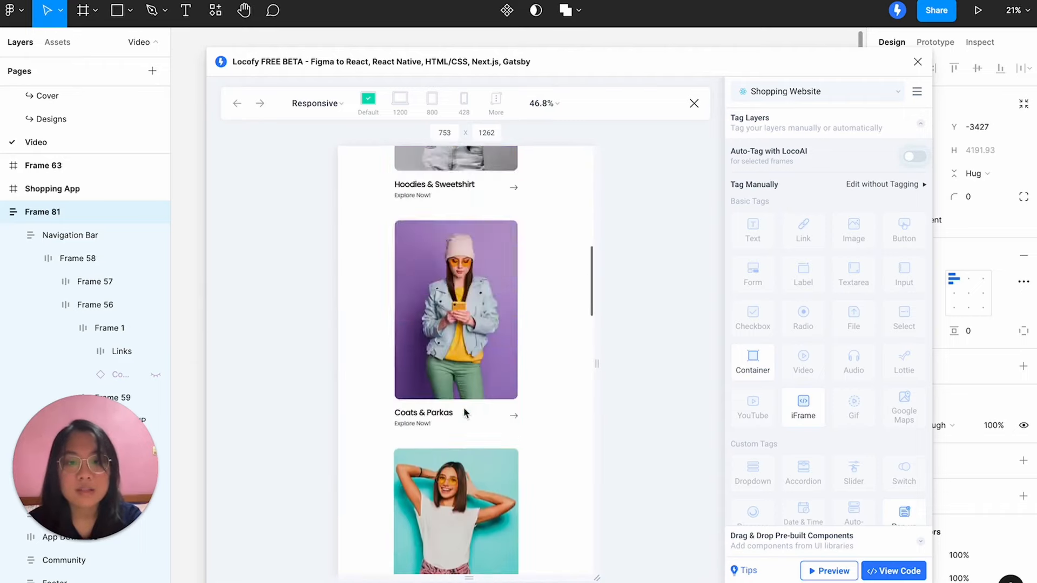
pyautogui.scroll(5, 464, 413)
# Switch the preview to the 428 breakpoint and examine the mobile layout from the navigation bar to the Footer.
pyautogui.click(464, 105)
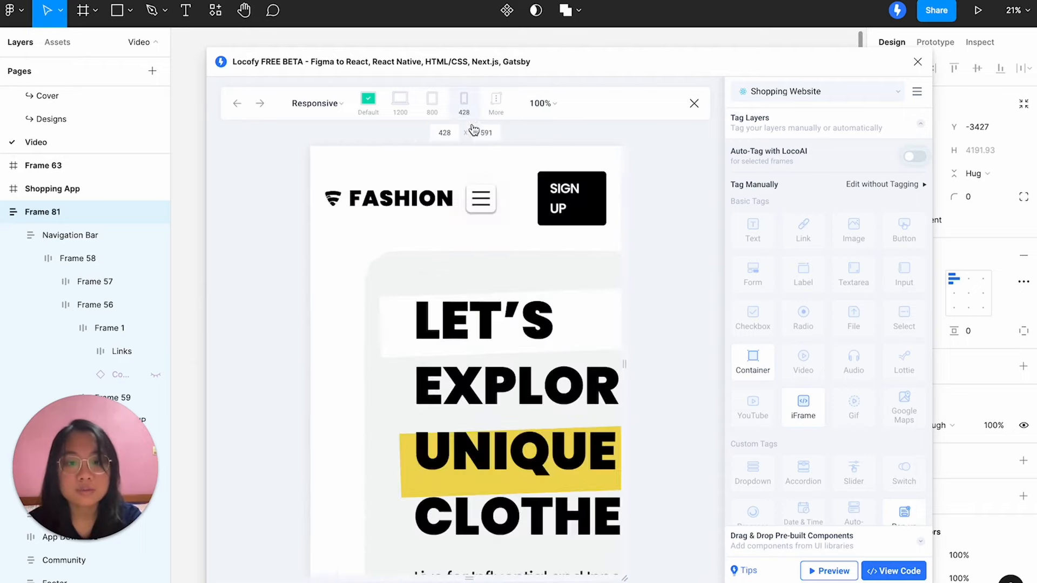
pyautogui.scroll(-10, 520, 385)
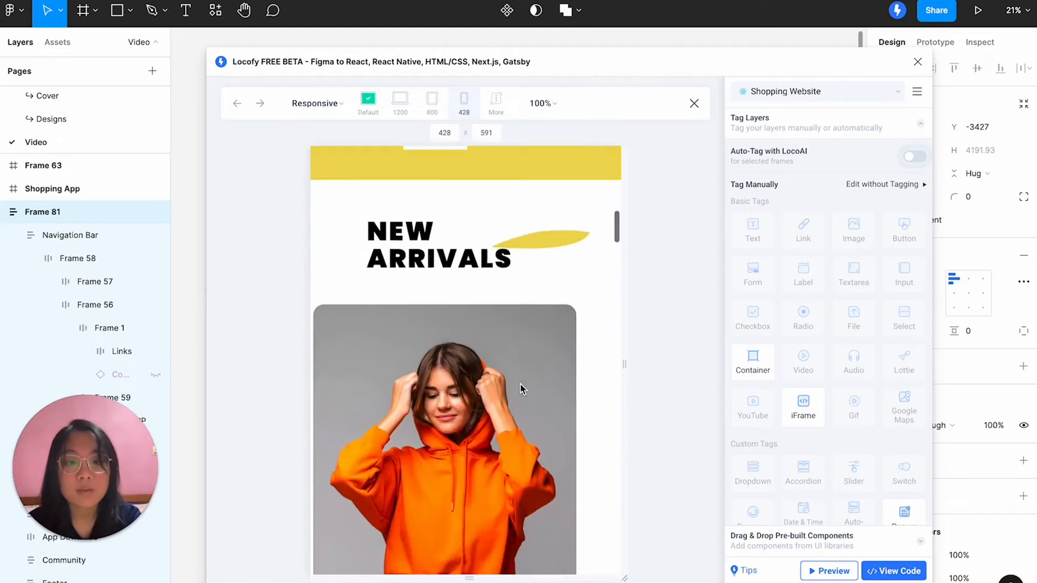
pyautogui.scroll(-15, 521, 388)
pyautogui.scroll(5, 521, 388)
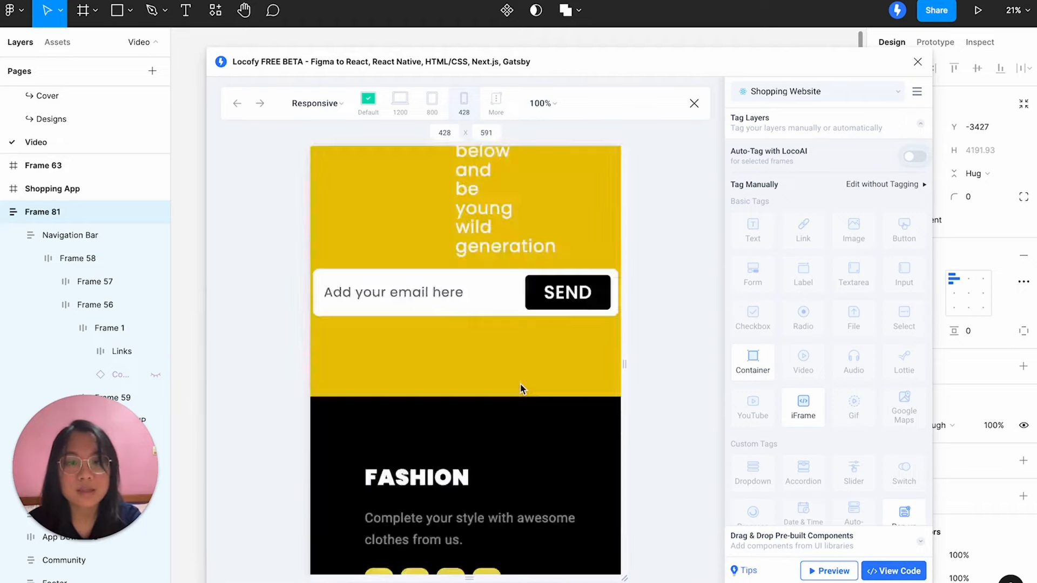
pyautogui.scroll(15, 520, 384)
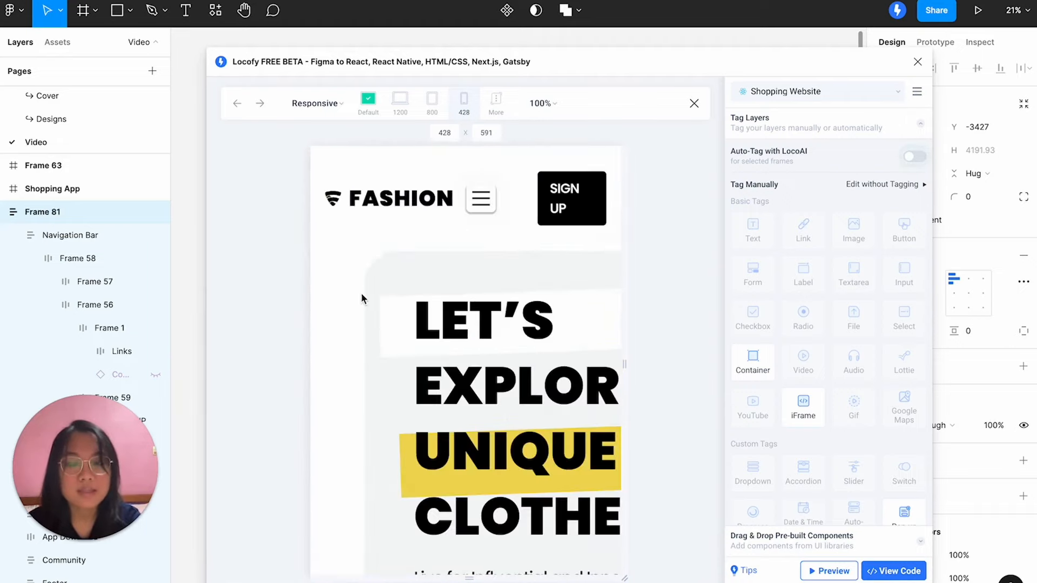
pyautogui.scroll(-3, 518, 427)
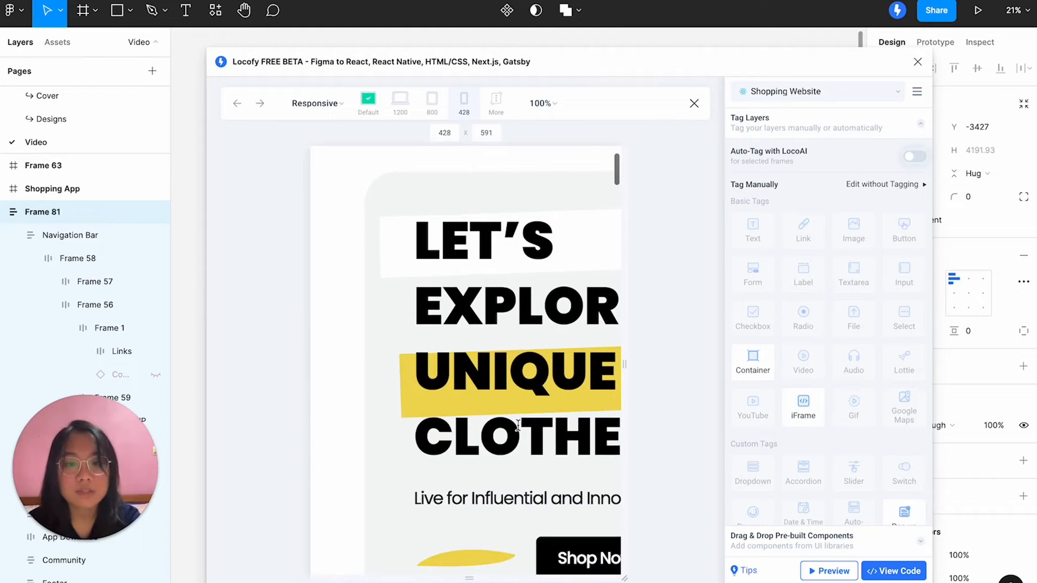
pyautogui.scroll(3, 518, 429)
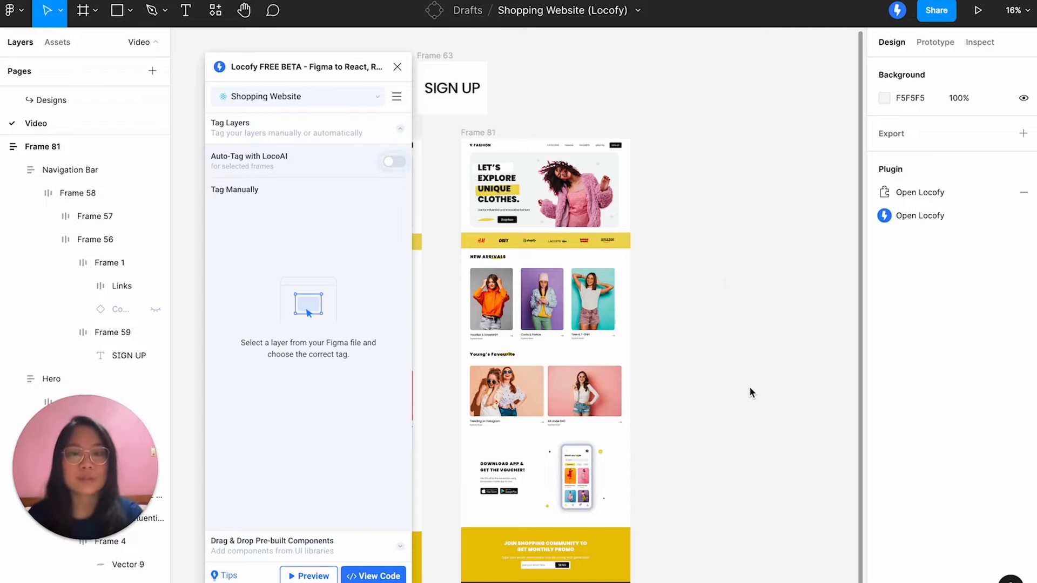
# Place a copy of Frame 81's Navigation Bar on the empty canvas beside the frame.
pyautogui.hscroll(-3, 552, 153)
pyautogui.hscroll(3, 549, 154)
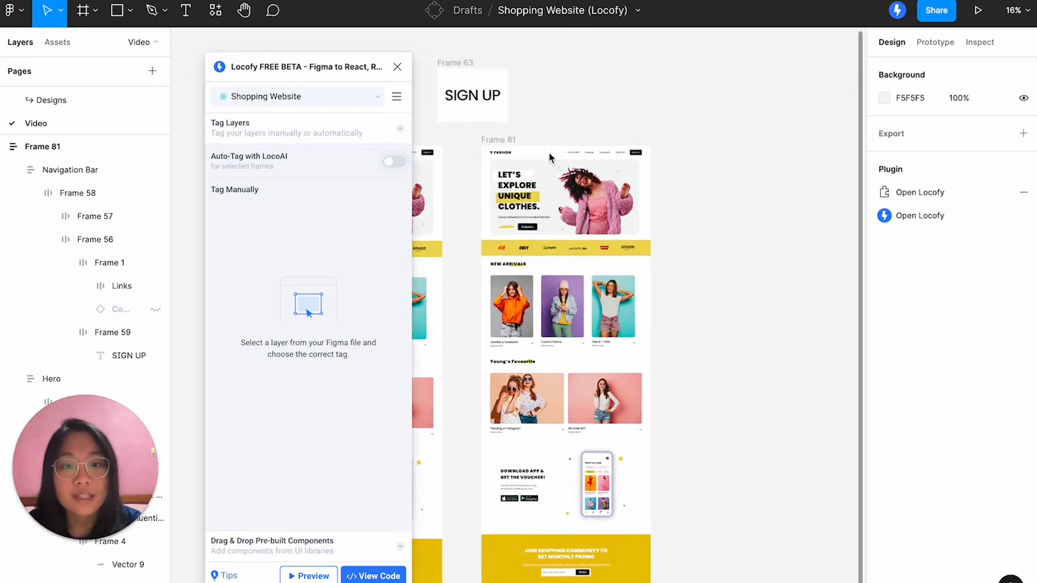
pyautogui.hscroll(2, 548, 157)
pyautogui.click(473, 176)
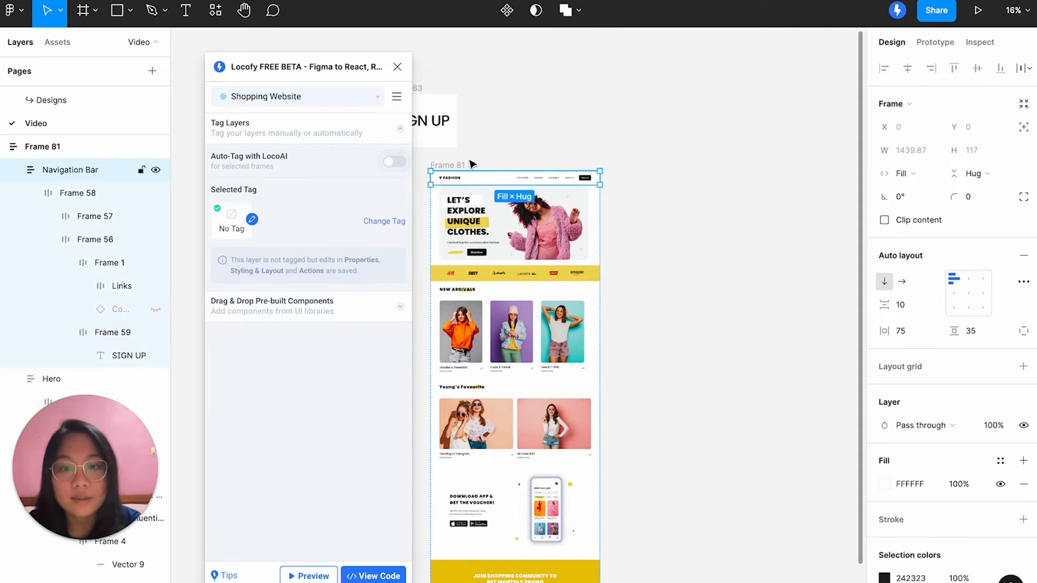
pyautogui.moveTo(473, 179); pyautogui.dragTo(693, 184)
pyautogui.scroll(3, 694, 183)
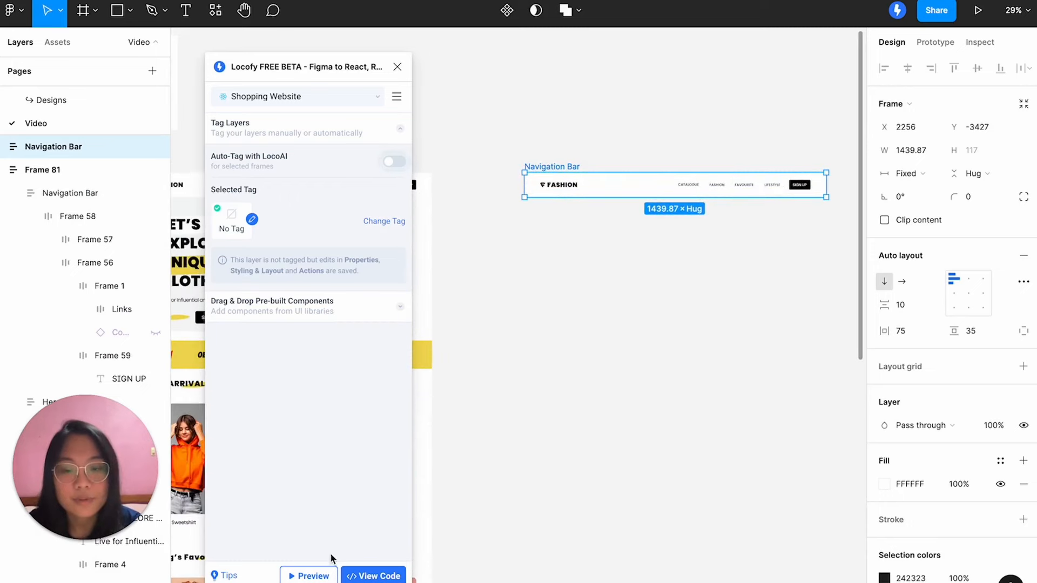
# Preview the copied Navigation Bar in Locofy and narrow it to about 498 px to examine the SIGN UP button.
pyautogui.click(317, 576)
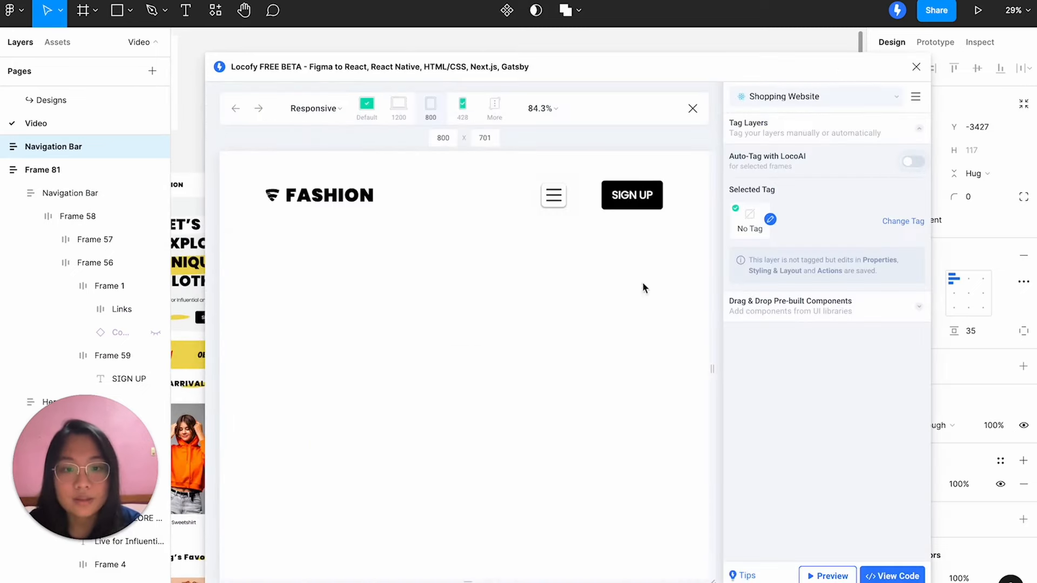
pyautogui.moveTo(712, 367); pyautogui.dragTo(618, 368)
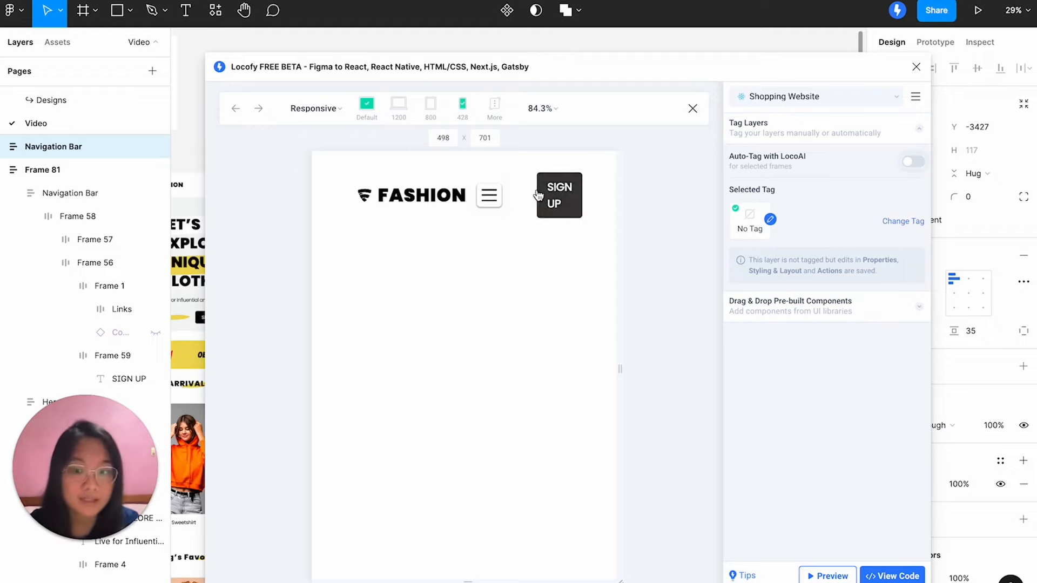
pyautogui.click(693, 108)
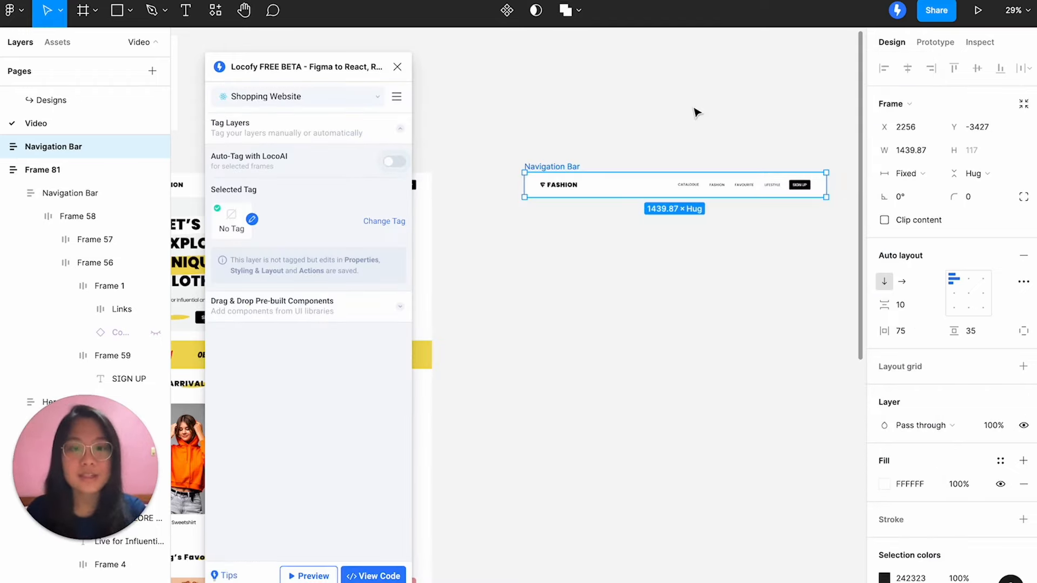
# Set the width of the logo icon in the copied Navigation Bar to 15 px for the 800 breakpoint.
pyautogui.scroll(5, 694, 112)
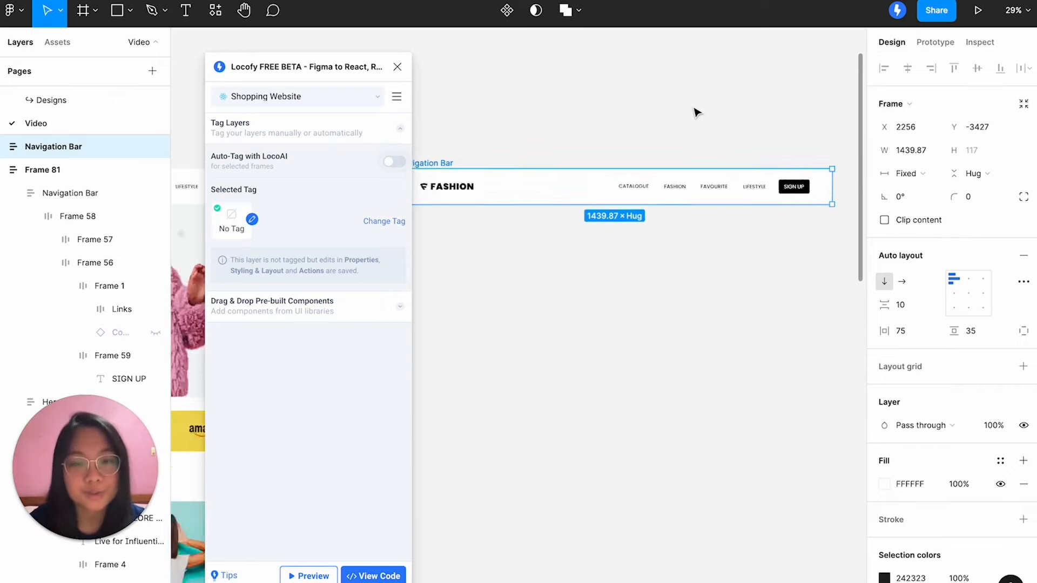
pyautogui.keyDown('super'); pyautogui.click(489, 169); pyautogui.keyUp('super')
pyautogui.click(333, 236)
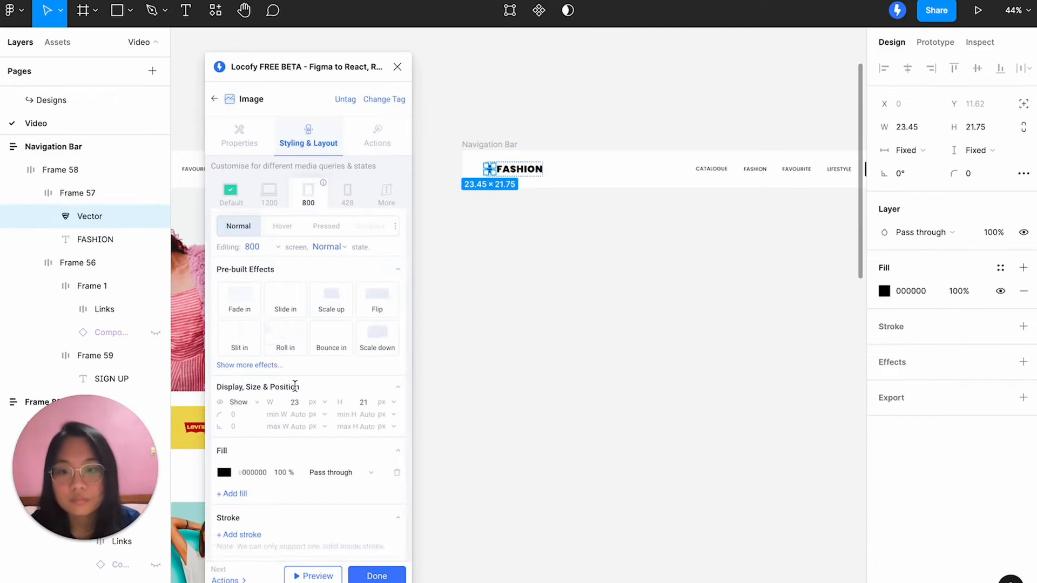
pyautogui.click(373, 576)
pyautogui.click(344, 221)
pyautogui.click(346, 225)
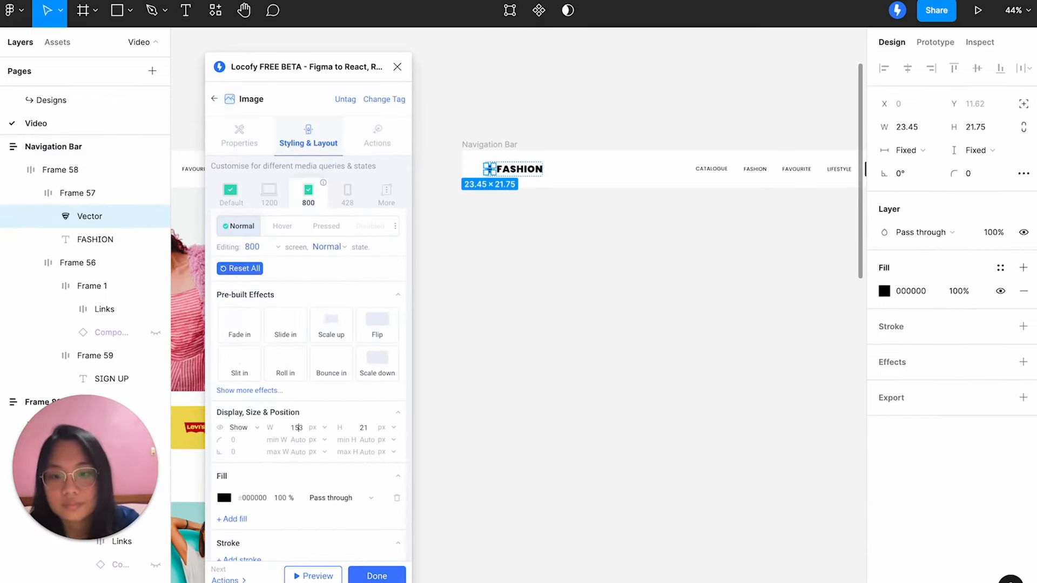
pyautogui.click(377, 576)
pyautogui.click(231, 195)
pyautogui.click(489, 169)
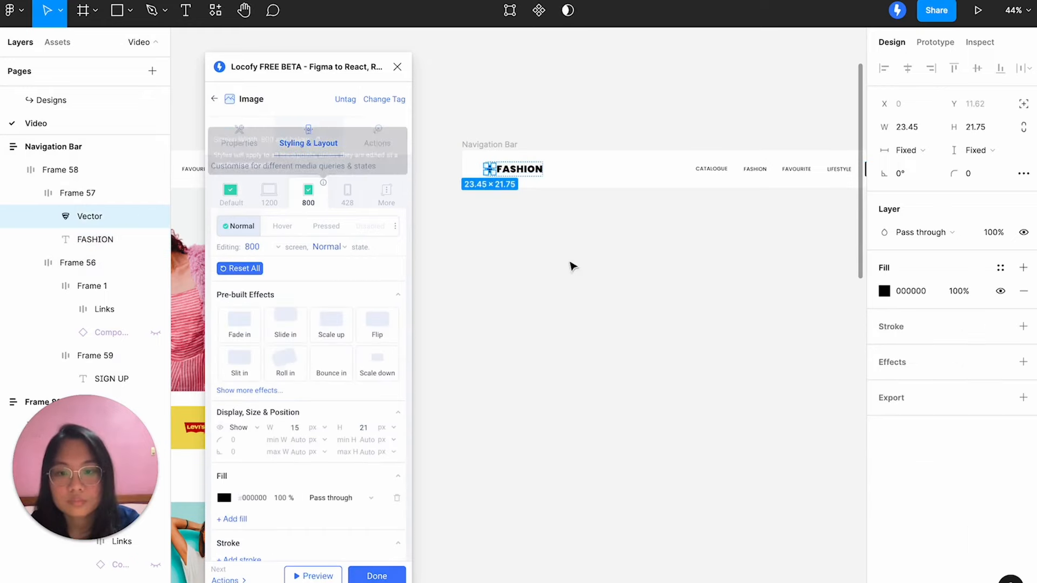
# Set the font size of the Navigation Bar's SIGN UP text to 14 for the 800 breakpoint.
pyautogui.hscroll(5, 572, 266)
pyautogui.keyDown('super'); pyautogui.click(579, 167); pyautogui.keyUp('super')
pyautogui.click(364, 189)
pyautogui.click(308, 195)
pyautogui.scroll(-5, 335, 324)
pyautogui.doubleClick(386, 405)
pyautogui.write('14')
pyautogui.click(348, 196)
pyautogui.click(376, 576)
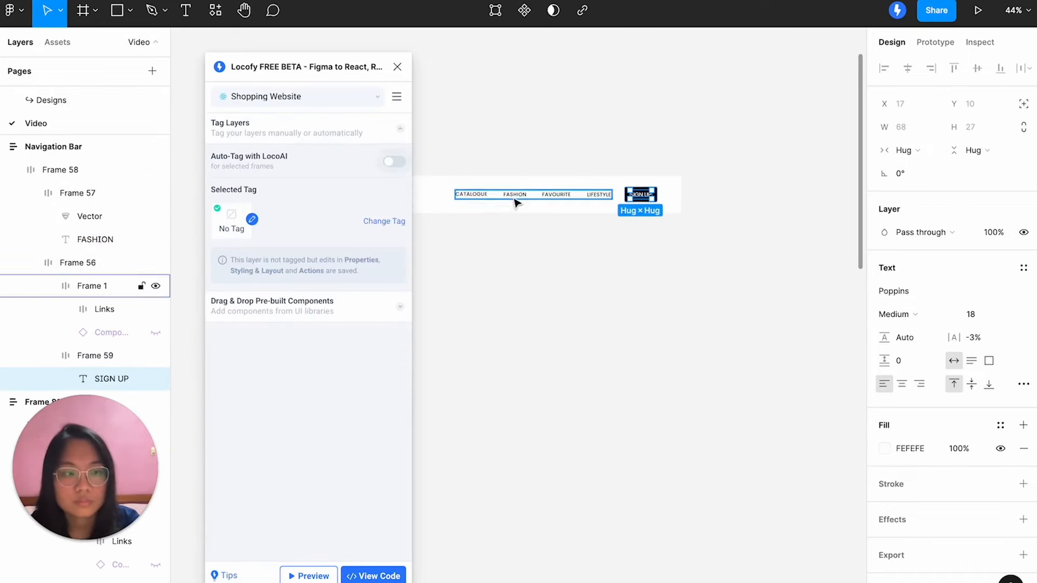
# Adjust the gap beside the Navigation Bar's SIGN UP button for the 800 breakpoint.
pyautogui.click(616, 196)
pyautogui.click(316, 144)
pyautogui.click(308, 196)
pyautogui.scroll(-8, 308, 351)
pyautogui.write('gap')
pyautogui.click(343, 523)
pyautogui.click(377, 576)
# Reduce the copied Navigation Bar's side padding for the 800 breakpoint.
pyautogui.scroll(-4, 238, 292)
pyautogui.doubleClick(237, 288)
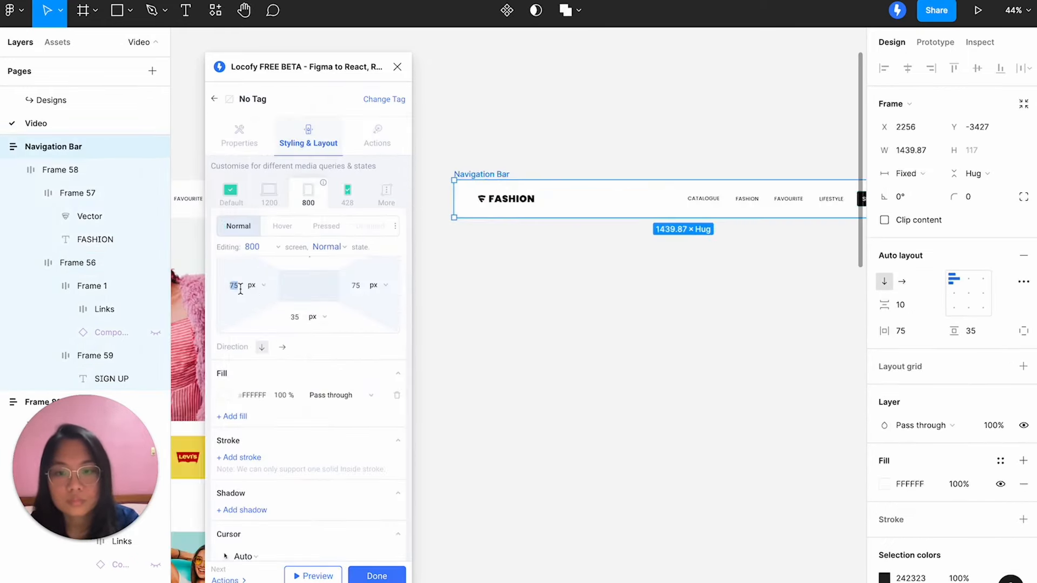
pyautogui.click(376, 576)
pyautogui.hscroll(2, 540, 383)
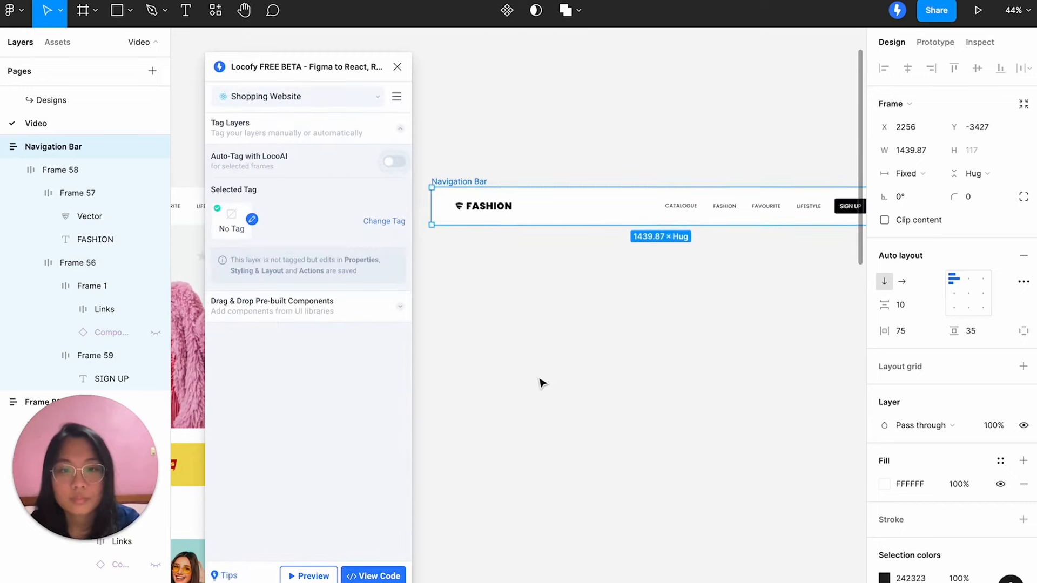
# Preview the Navigation Bar at the 800 breakpoint and examine its layout at widths of about 405, 518 and 688 px.
pyautogui.click(310, 576)
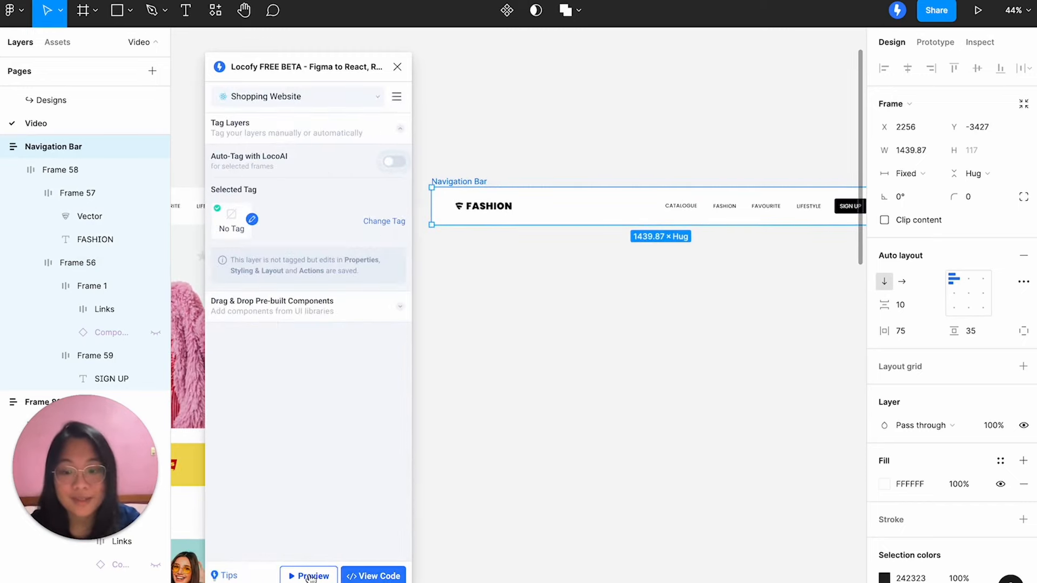
pyautogui.click(430, 106)
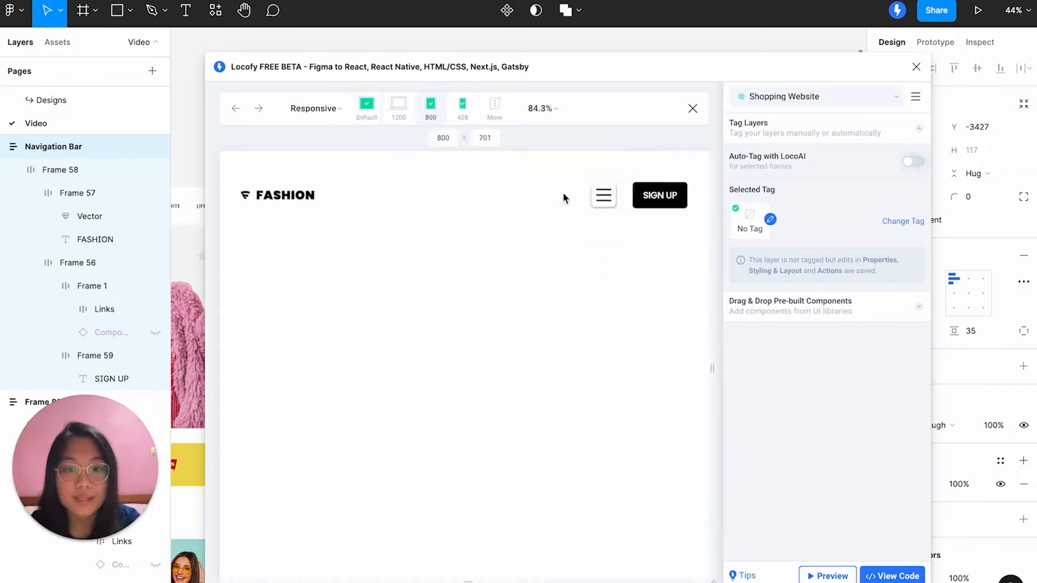
pyautogui.moveTo(712, 369); pyautogui.dragTo(591, 374)
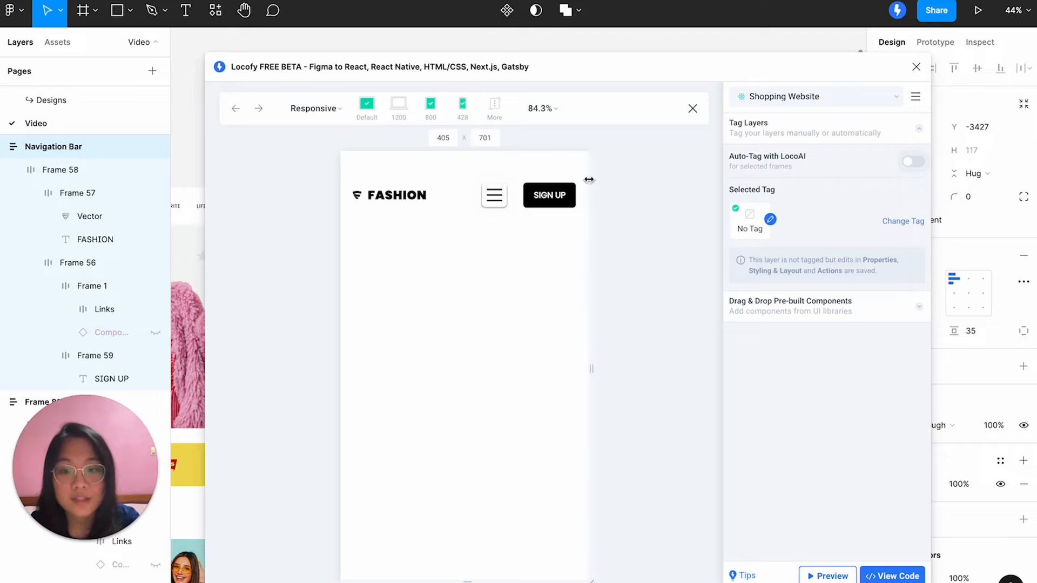
pyautogui.moveTo(592, 371); pyautogui.dragTo(625, 369)
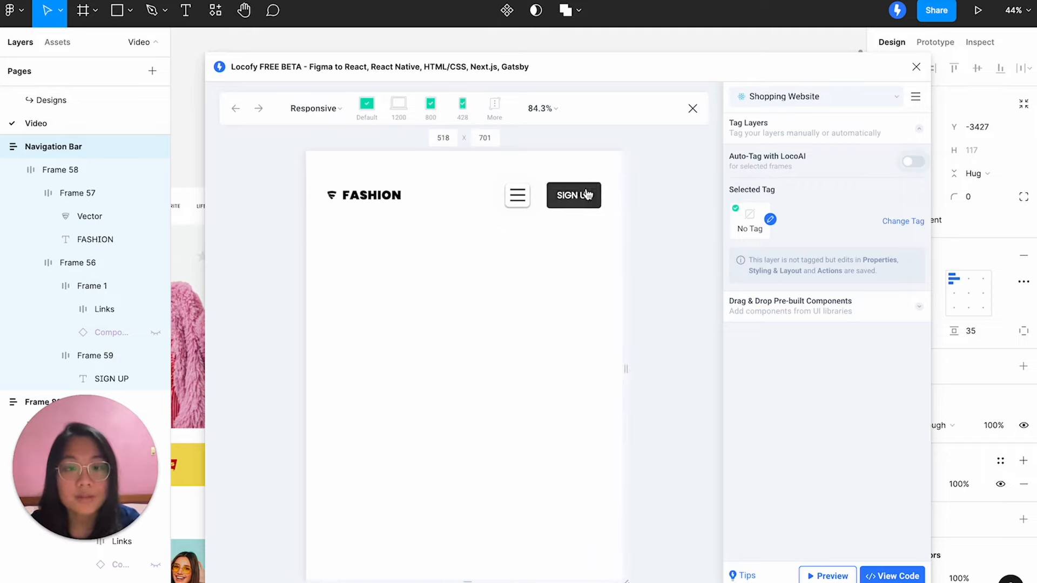
pyautogui.moveTo(626, 375); pyautogui.dragTo(681, 376)
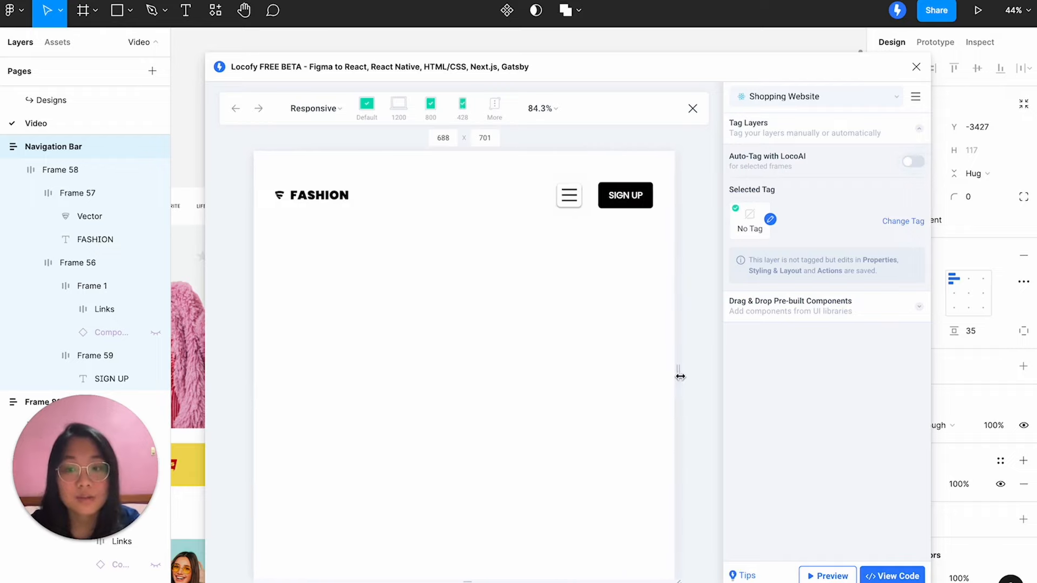
pyautogui.click(693, 108)
# Place a copy of Frame 81's Hero section on the canvas below the copied Navigation Bar.
pyautogui.scroll(-4, 686, 146)
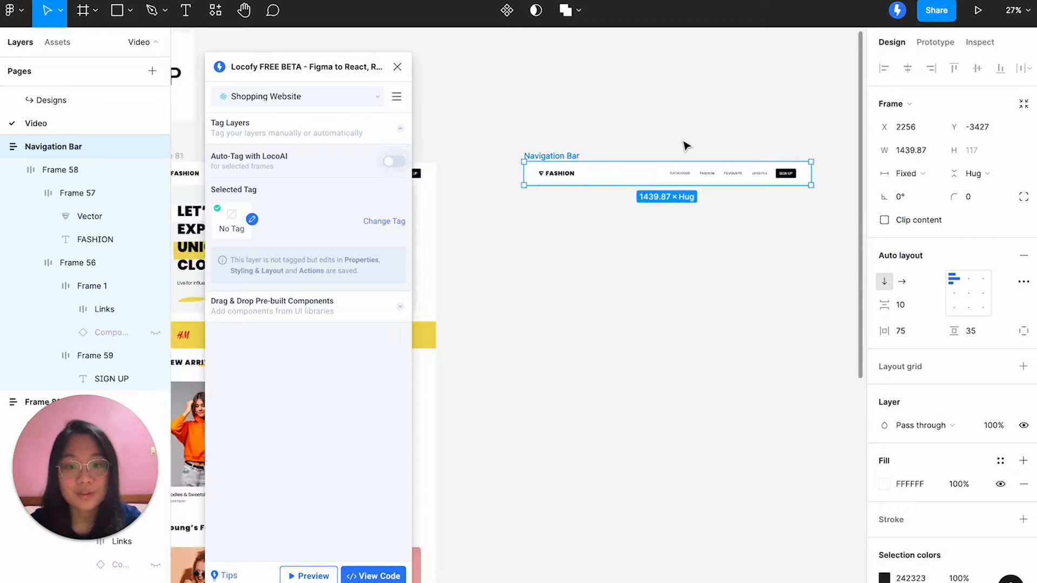
pyautogui.scroll(-3, 686, 146)
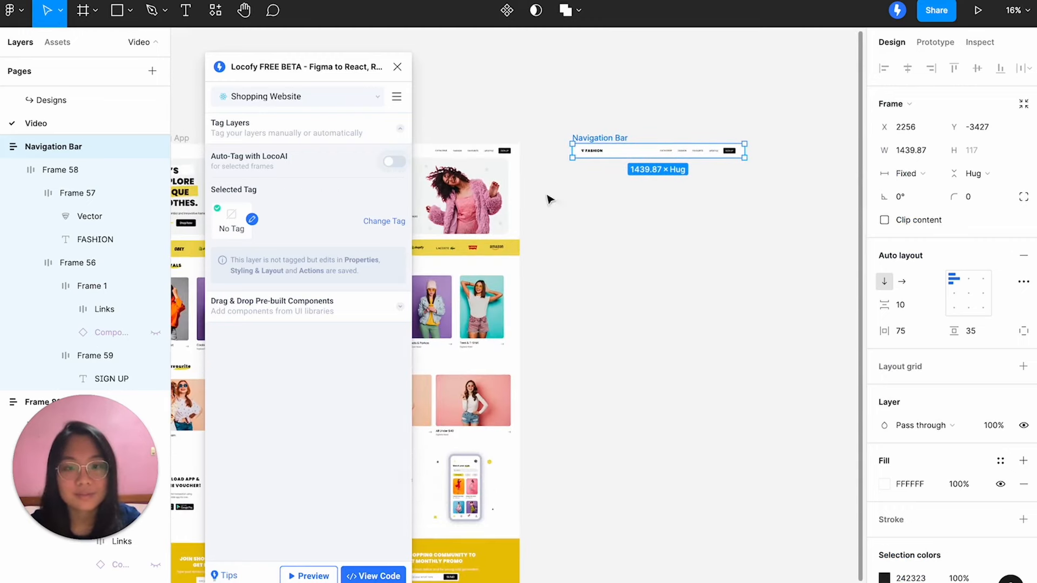
pyautogui.moveTo(494, 183); pyautogui.dragTo(718, 206)
pyautogui.hotkey('shift', '2')
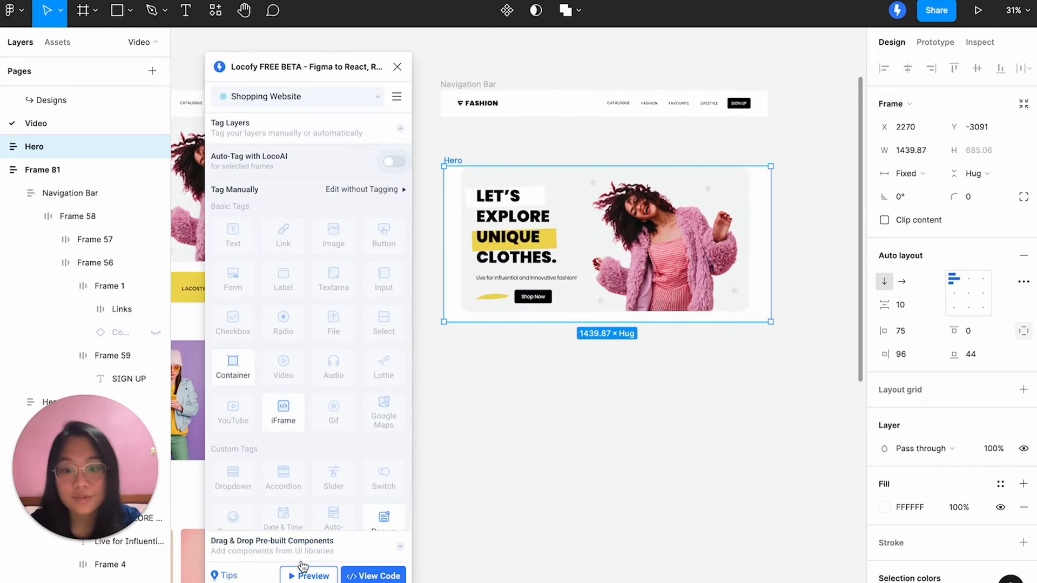
# Preview the copied Hero at the 428 and 800 breakpoints and narrowed to about 624 px to examine its text size and padding.
pyautogui.click(303, 576)
pyautogui.click(456, 110)
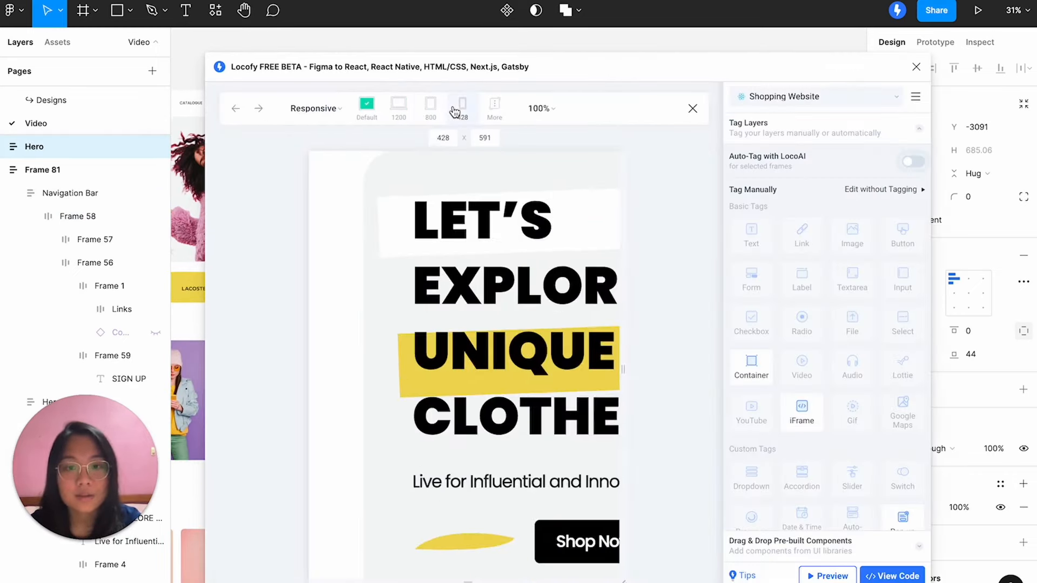
pyautogui.click(430, 106)
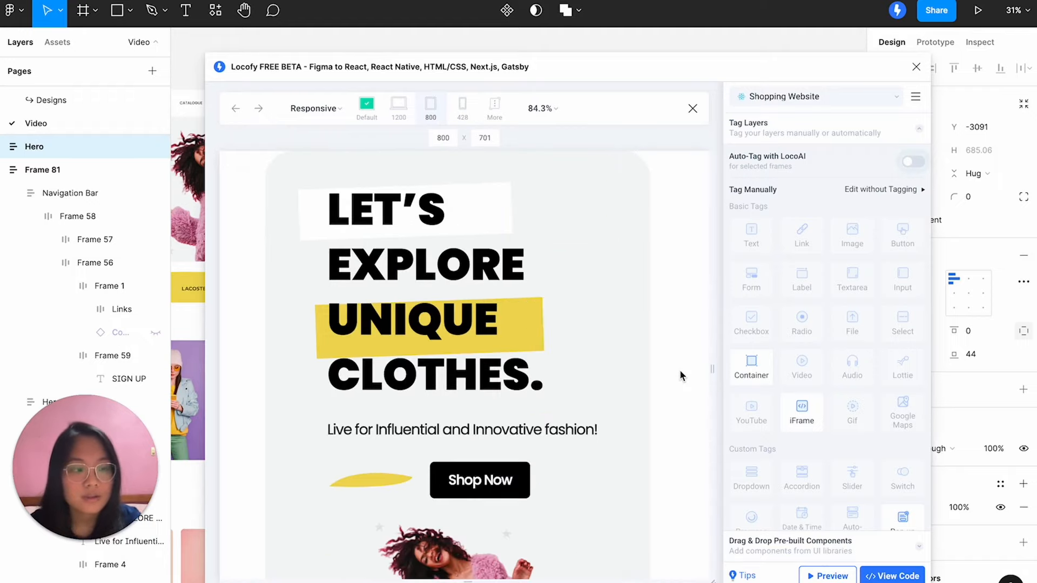
pyautogui.moveTo(712, 369); pyautogui.dragTo(661, 366)
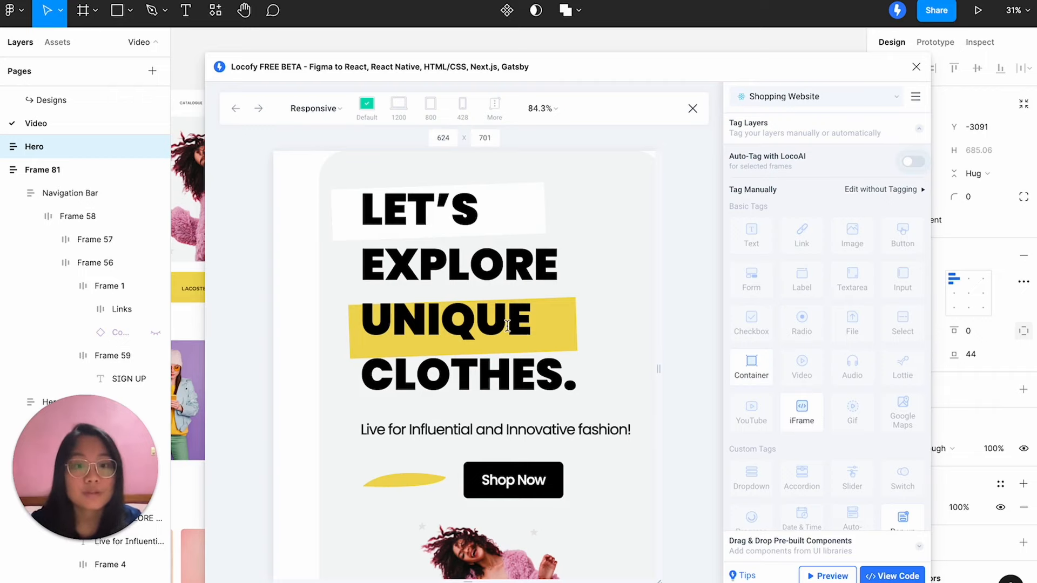
pyautogui.click(693, 108)
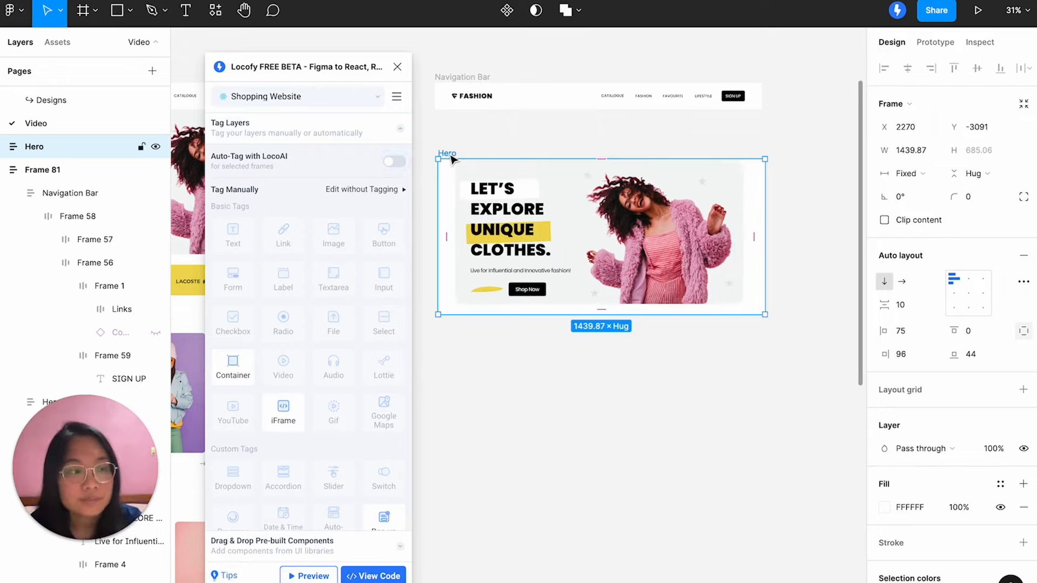
# Open the copied Hero frame's Locofy settings for editing without a tag.
pyautogui.click(365, 189)
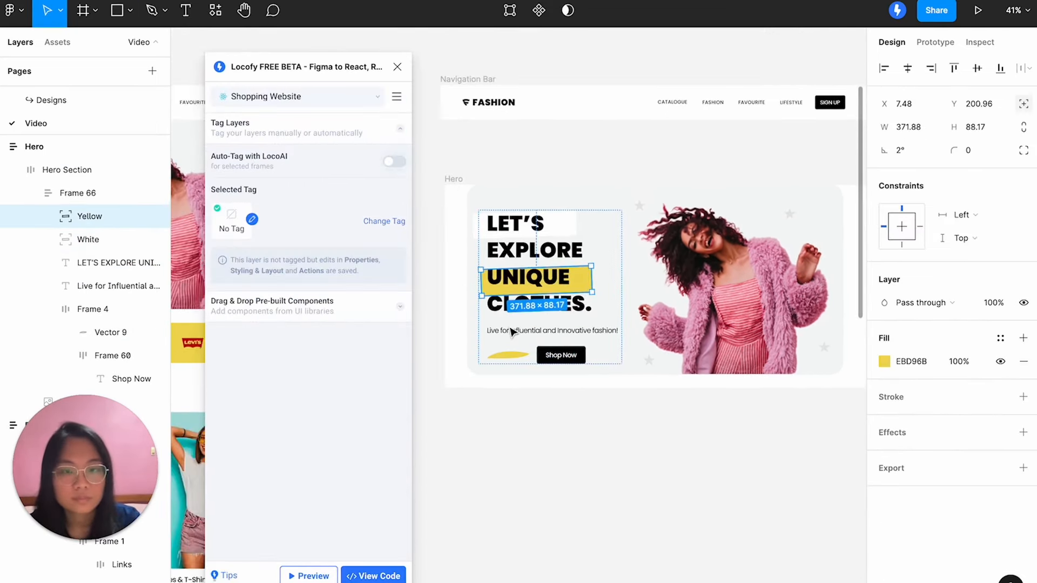
pyautogui.scroll(-3, 512, 331)
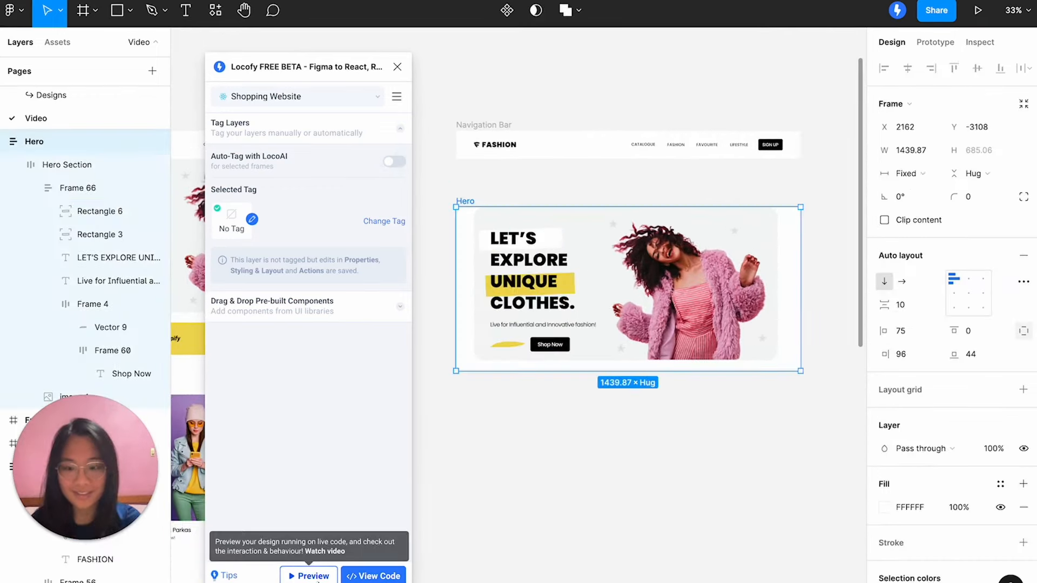
# Preview the Hero's responsive styling and examine its layout at widths of about 419, 431 and 563 px.
pyautogui.click(314, 576)
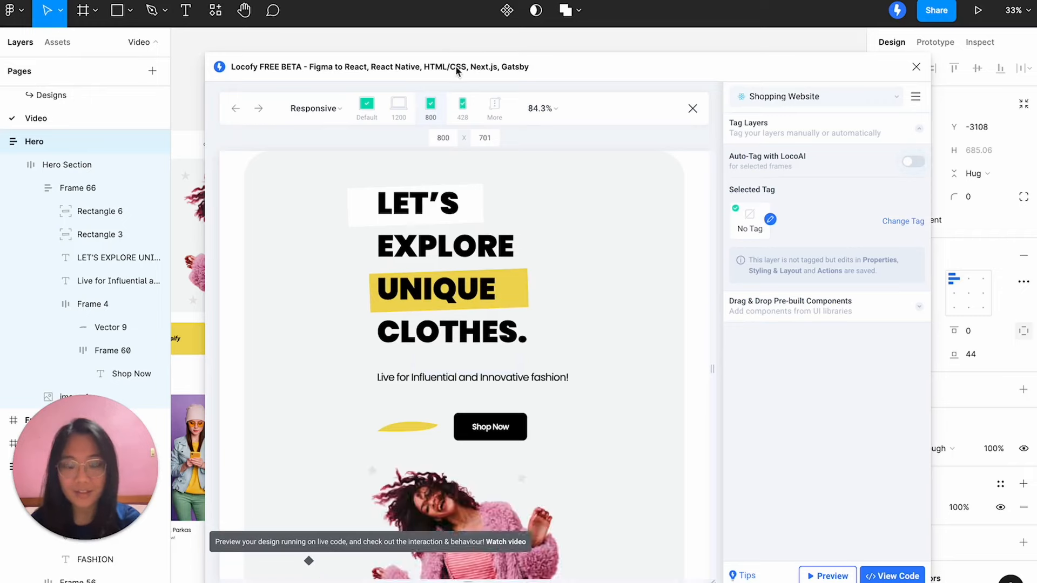
pyautogui.moveTo(712, 368); pyautogui.dragTo(596, 381)
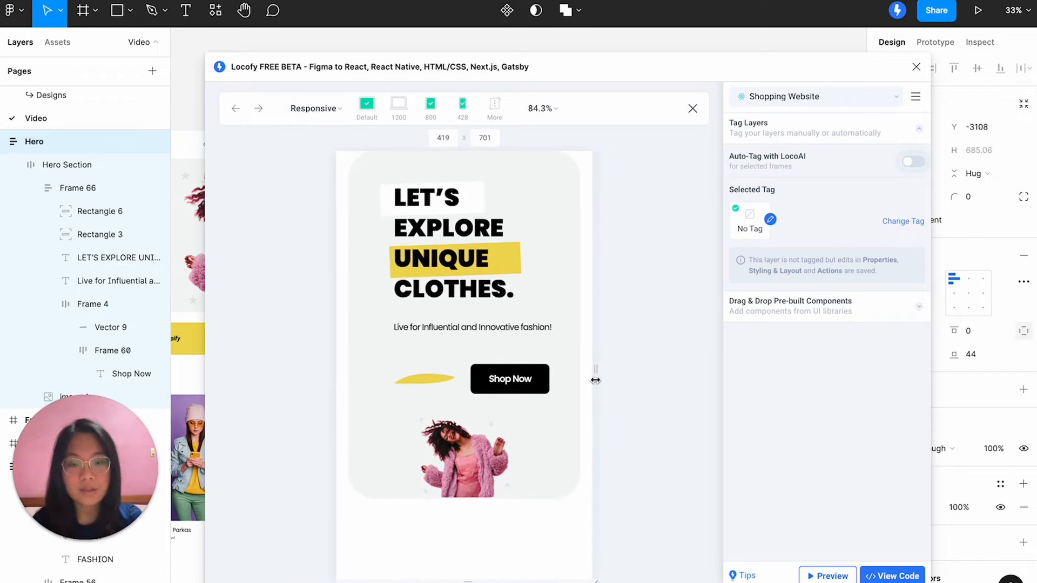
pyautogui.moveTo(595, 380); pyautogui.dragTo(598, 375)
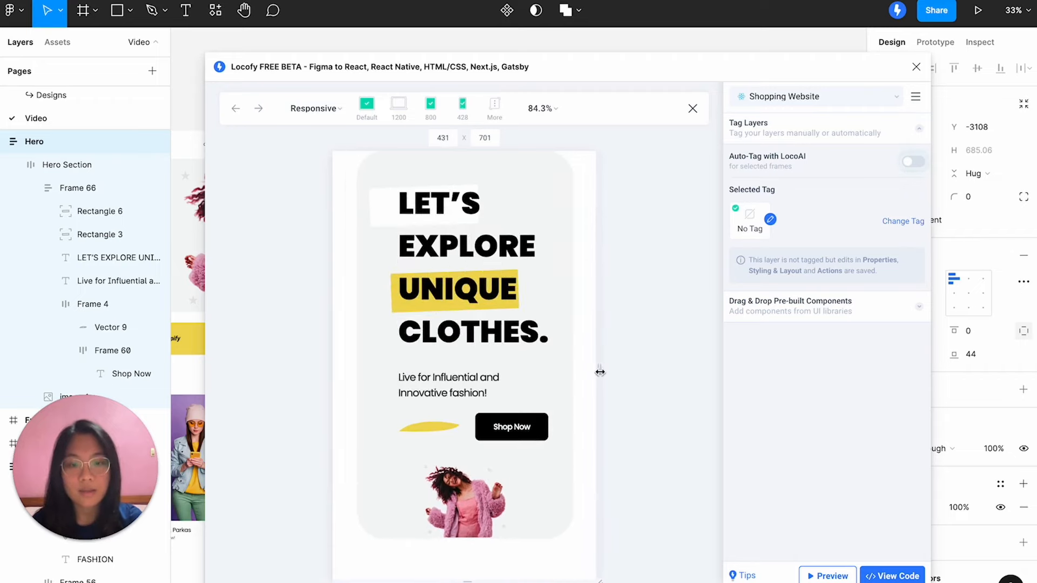
pyautogui.moveTo(600, 371); pyautogui.dragTo(642, 393)
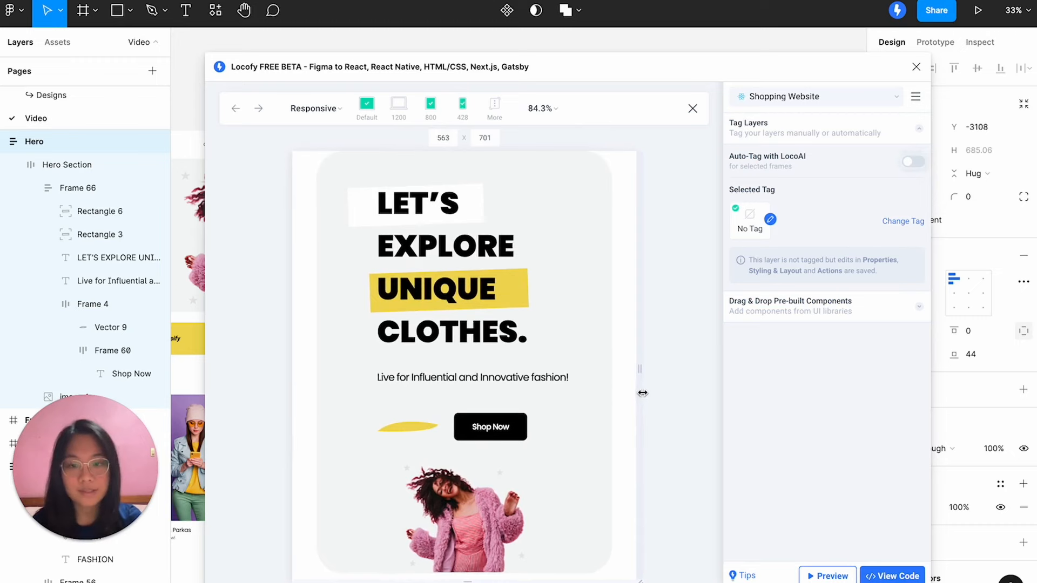
pyautogui.click(696, 111)
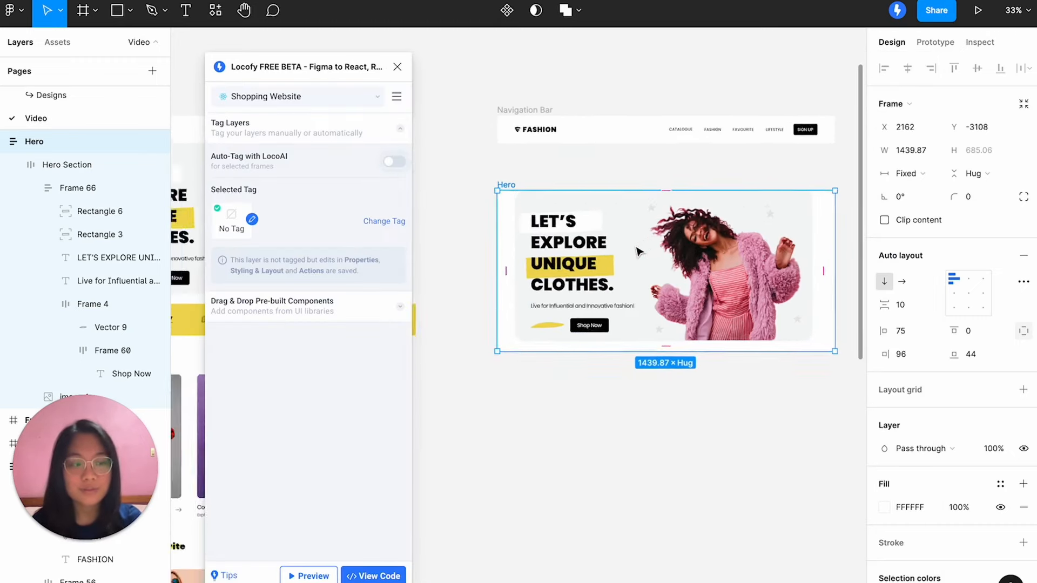
# Place a copy of Frame 81's NewArrivals section on the canvas below the copied Hero.
pyautogui.scroll(-5, 637, 251)
pyautogui.hscroll(-2, 473, 320)
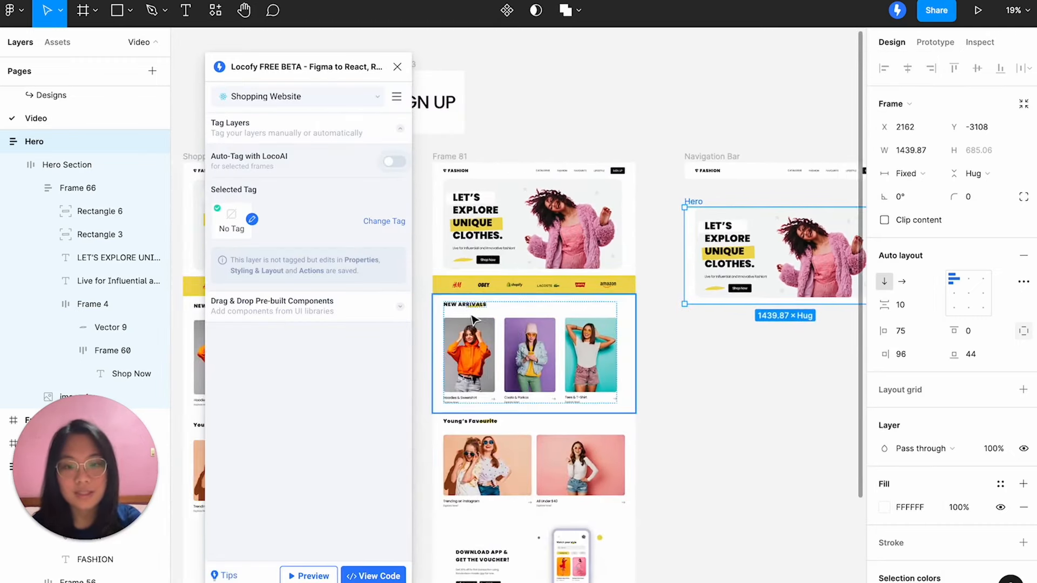
pyautogui.click(455, 307)
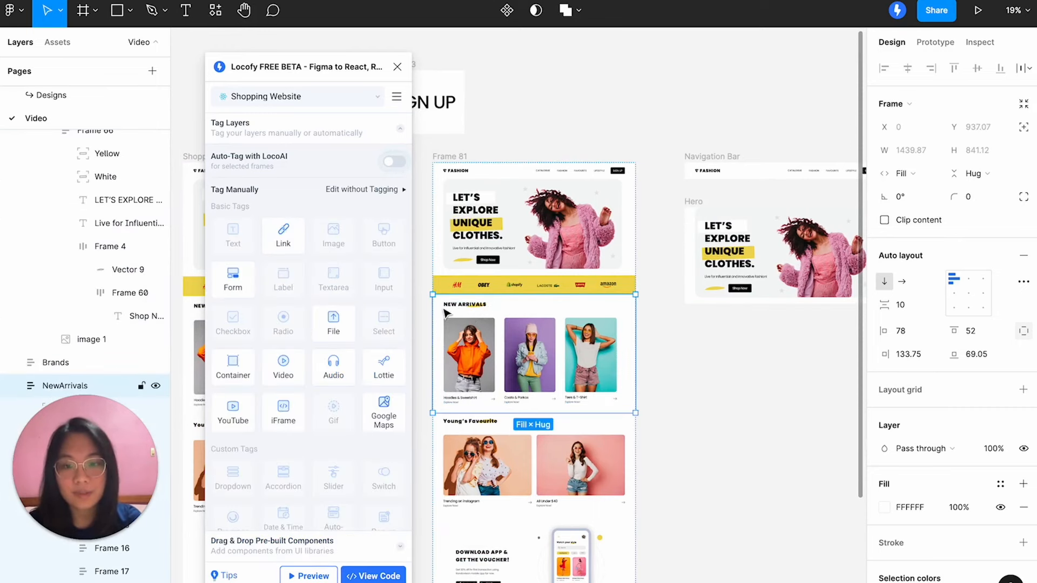
pyautogui.moveTo(443, 309); pyautogui.dragTo(694, 332)
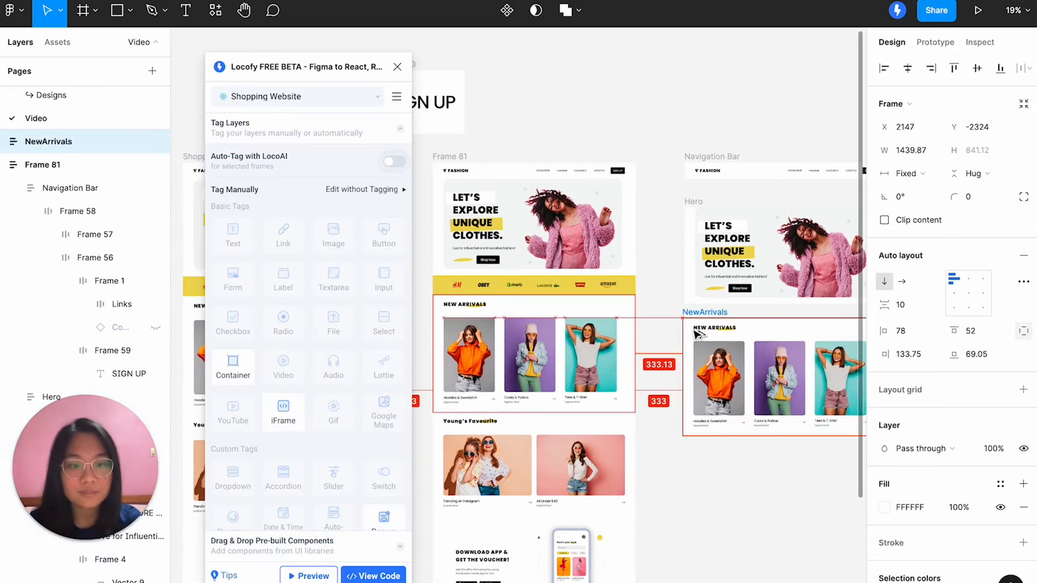
# Preview the copied NewArrivals section at the 800 breakpoint and narrowed to about 636 px.
pyautogui.hscroll(2, 696, 336)
pyautogui.scroll(3, 697, 336)
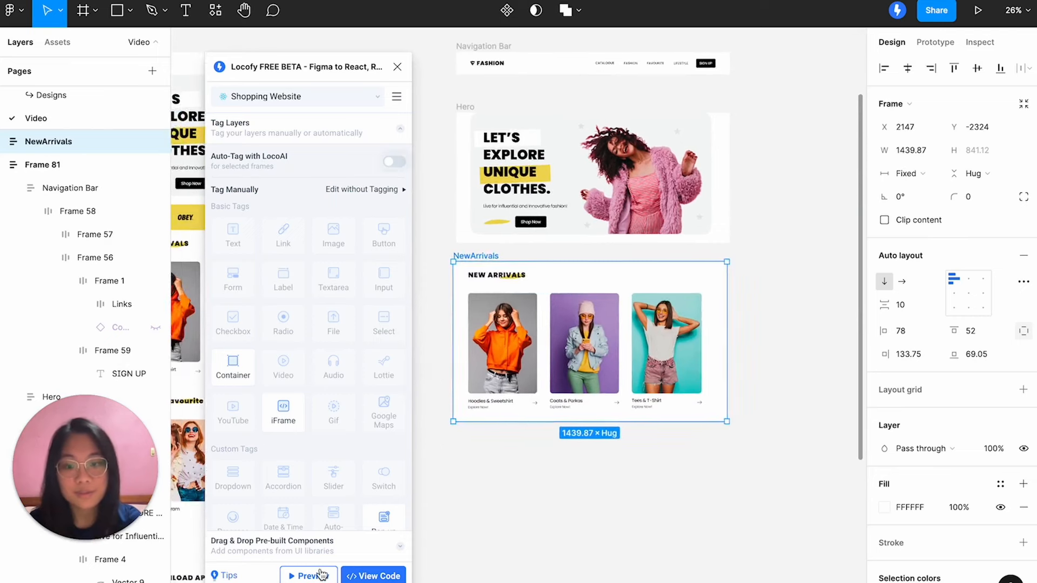
pyautogui.click(314, 576)
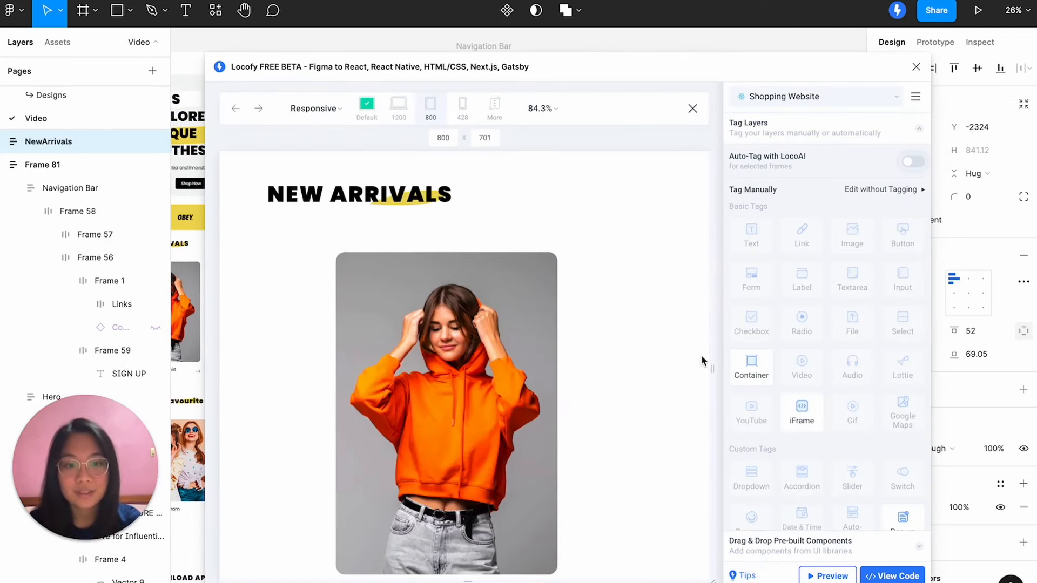
pyautogui.moveTo(708, 363); pyautogui.dragTo(661, 369)
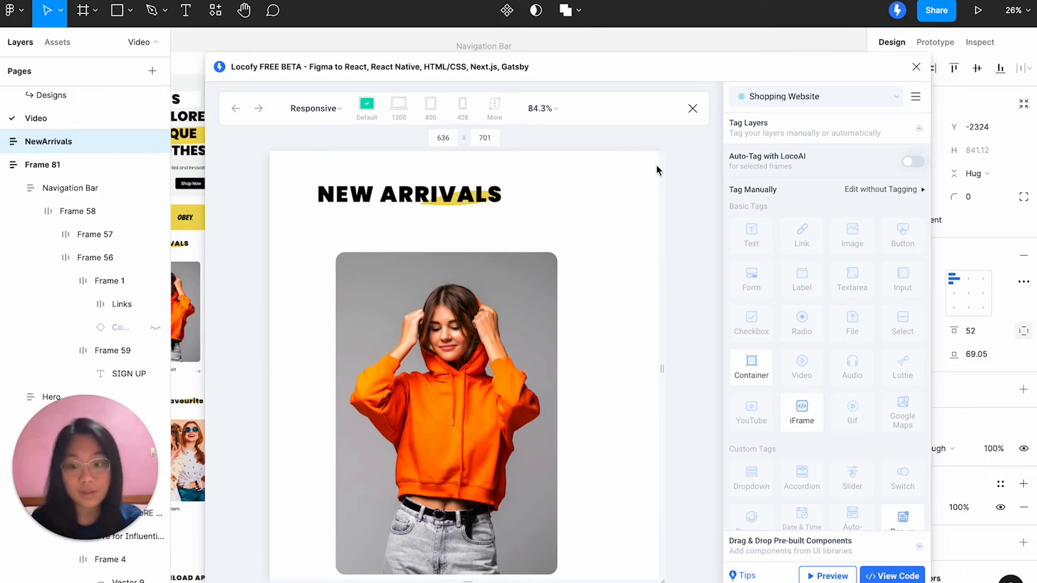
pyautogui.click(692, 112)
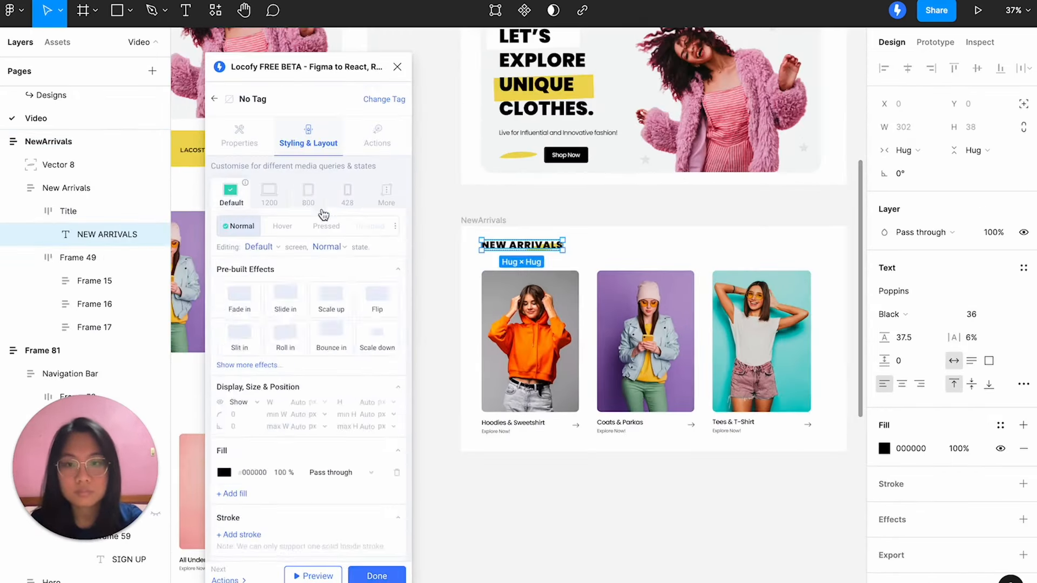
# Restyle the NEW ARRIVALS heading for the 800 breakpoint and preview the section at 800 and about 519 px wide.
pyautogui.click(309, 193)
pyautogui.click(381, 575)
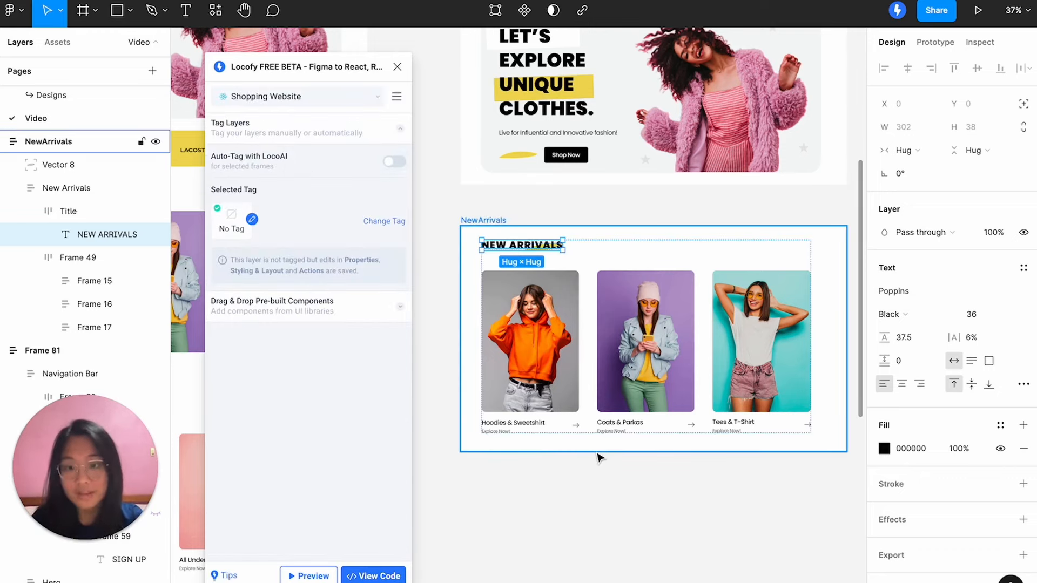
pyautogui.click(308, 576)
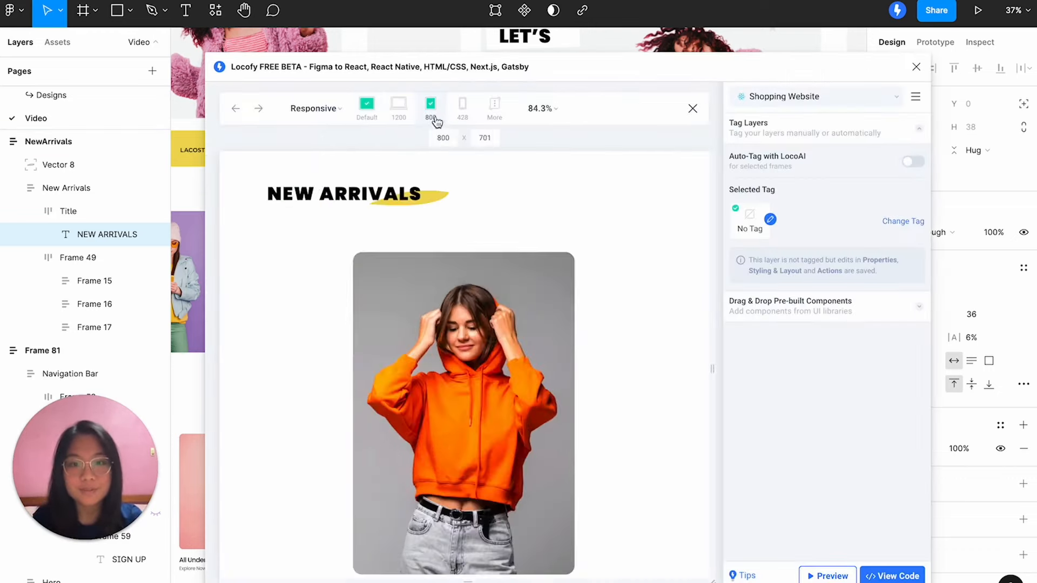
pyautogui.moveTo(713, 369); pyautogui.dragTo(626, 370)
pyautogui.scroll(-10, 537, 398)
pyautogui.scroll(10, 538, 398)
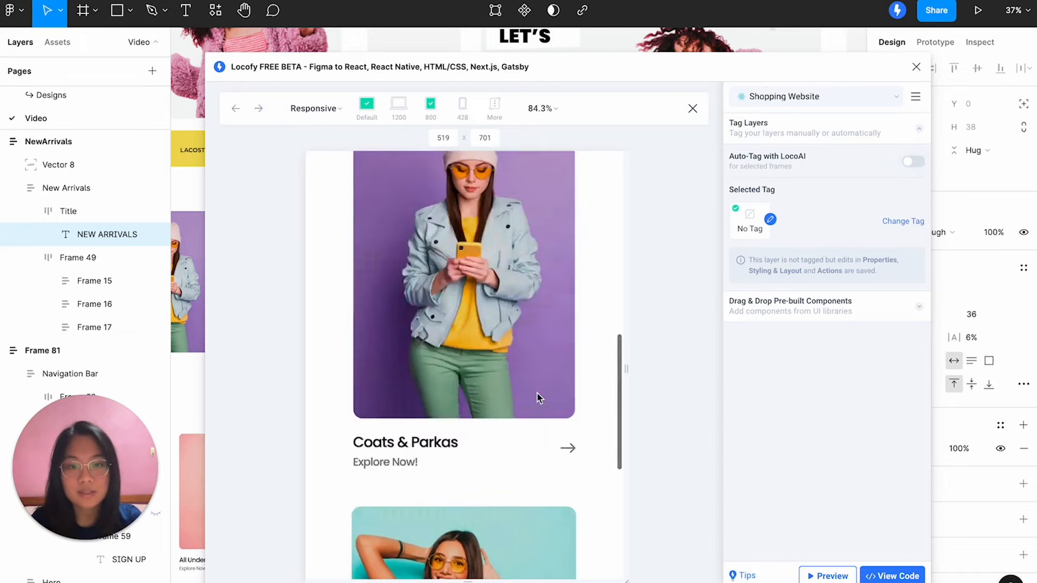
pyautogui.click(692, 108)
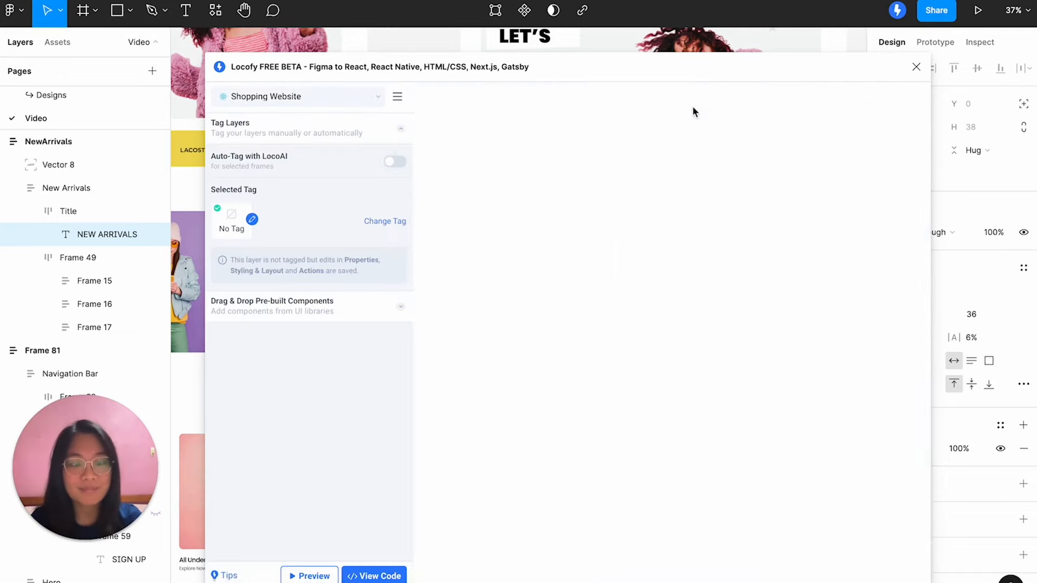
# Place a copy of Frame 81's Favourites section on the canvas below the copied NewArrivals section.
pyautogui.scroll(-5, 679, 350)
pyautogui.click(636, 463)
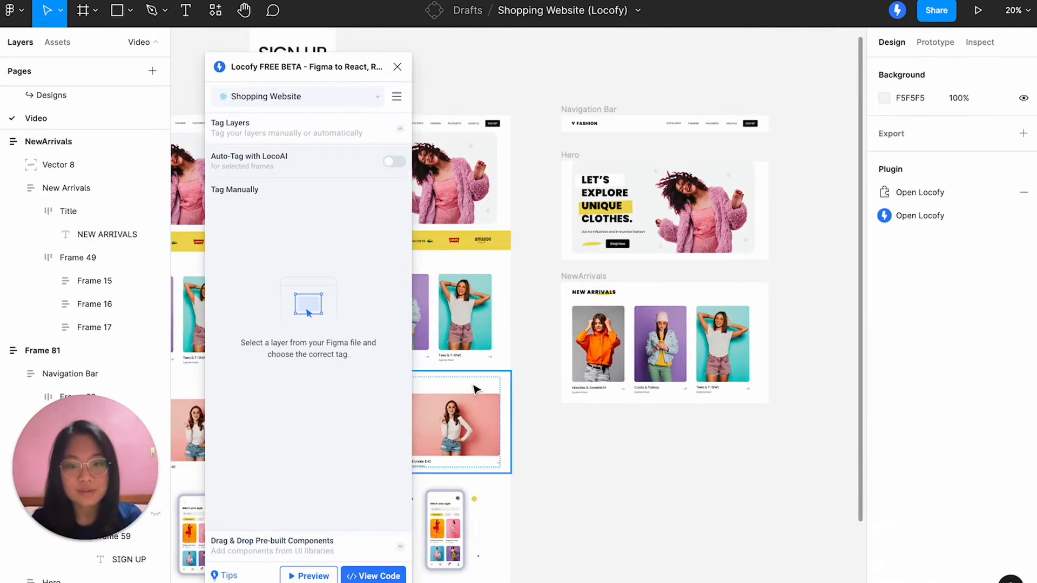
pyautogui.hscroll(-5, 475, 388)
pyautogui.hscroll(1, 522, 365)
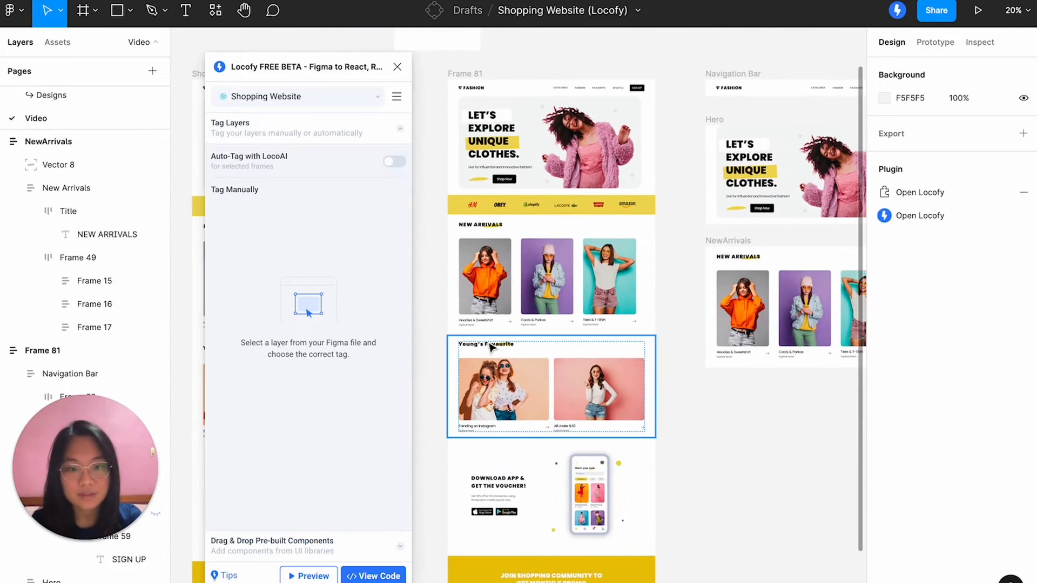
pyautogui.moveTo(455, 349); pyautogui.dragTo(712, 398)
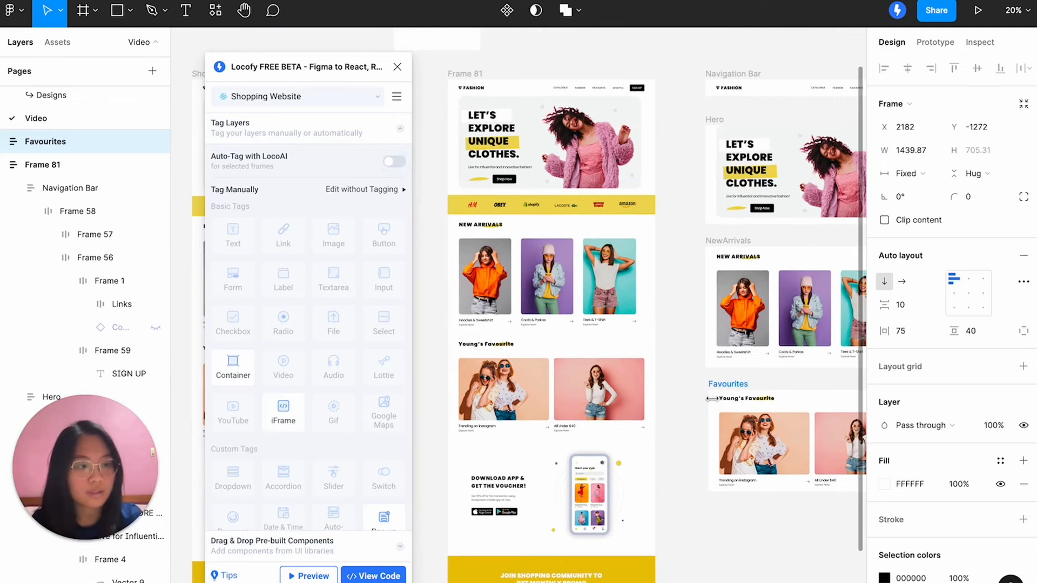
# Preview the copied Favourites section at the 800 breakpoint and slightly narrower to examine its heading and cards.
pyautogui.hscroll(3, 712, 399)
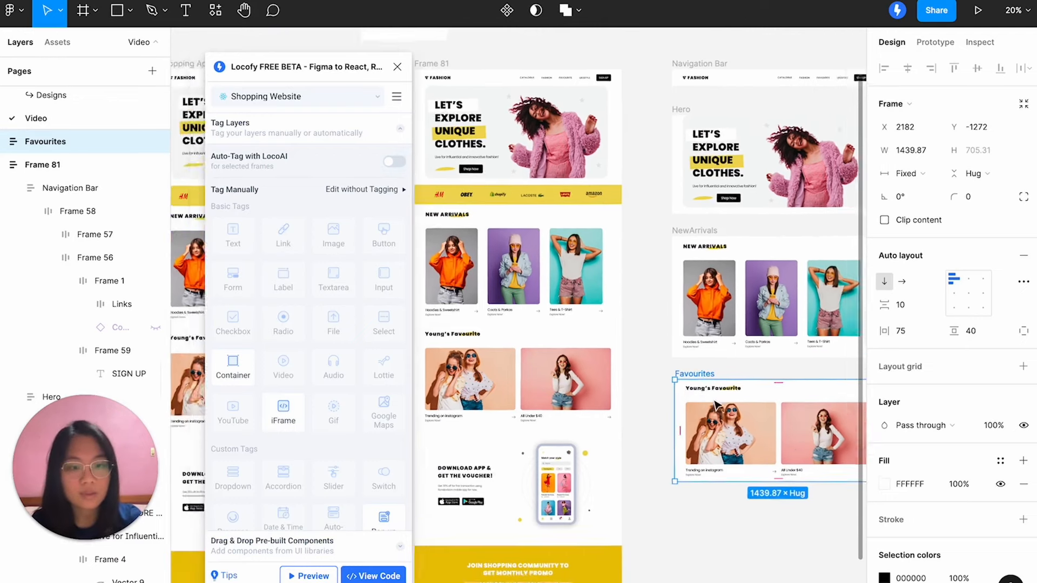
pyautogui.scroll(2, 715, 403)
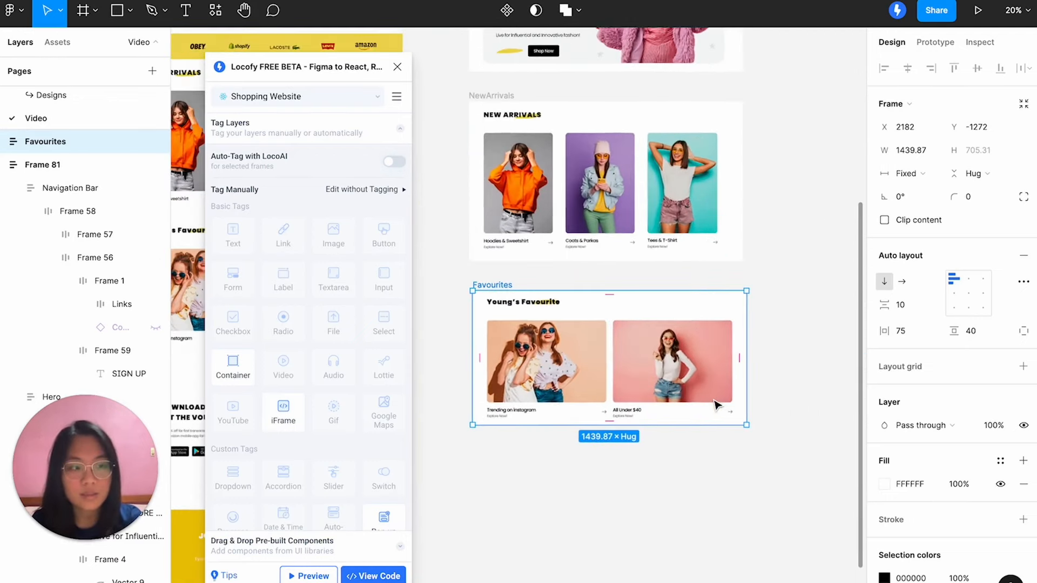
pyautogui.click(321, 576)
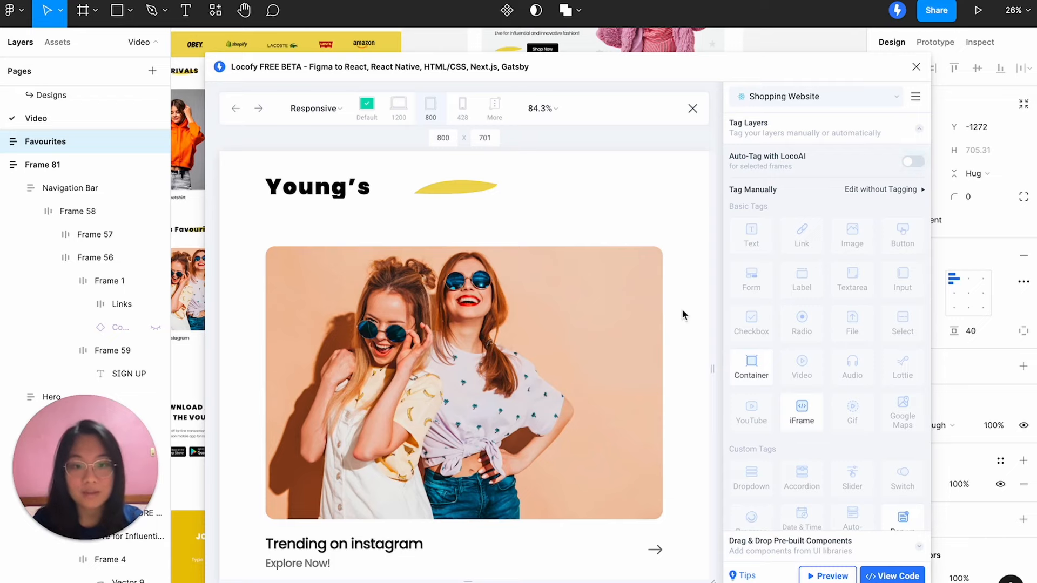
pyautogui.moveTo(715, 369); pyautogui.dragTo(684, 370)
pyautogui.click(693, 108)
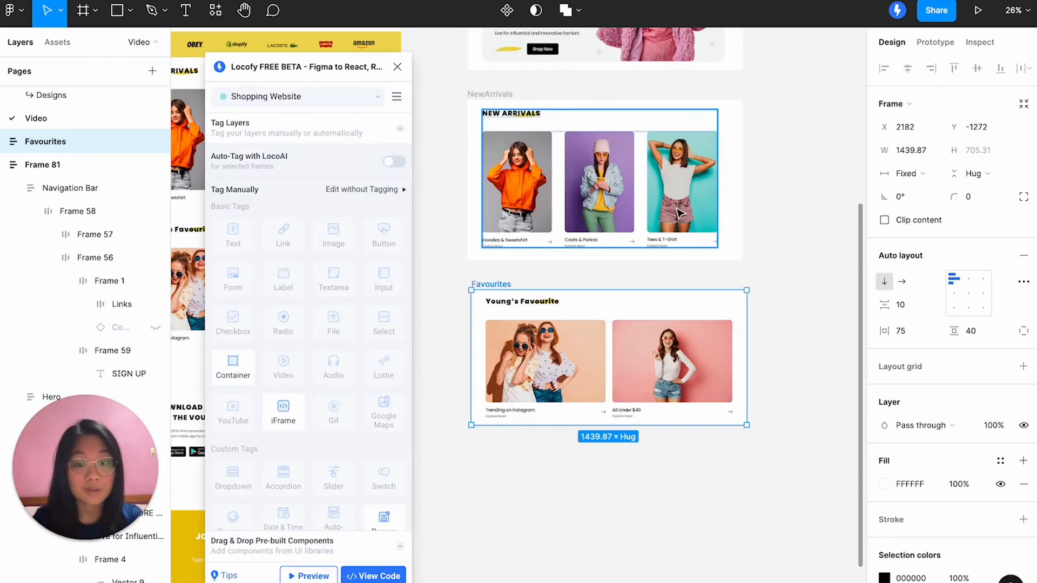
# Adjust the Young's Favourite heading's styling and layout, and tag its yellow underline Vector 9 as an image.
pyautogui.scroll(-1, 672, 208)
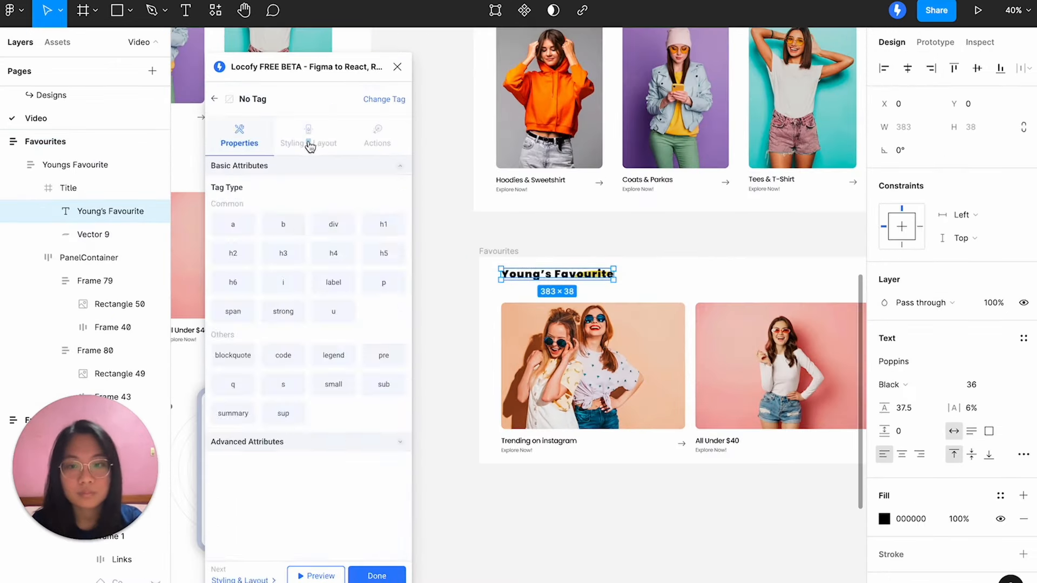
pyautogui.click(297, 138)
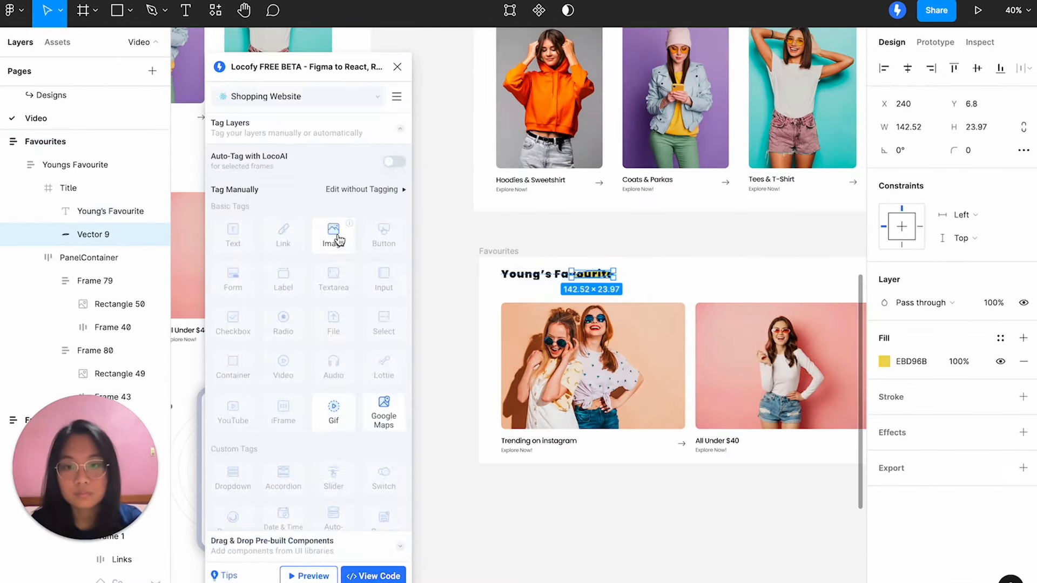
pyautogui.click(338, 239)
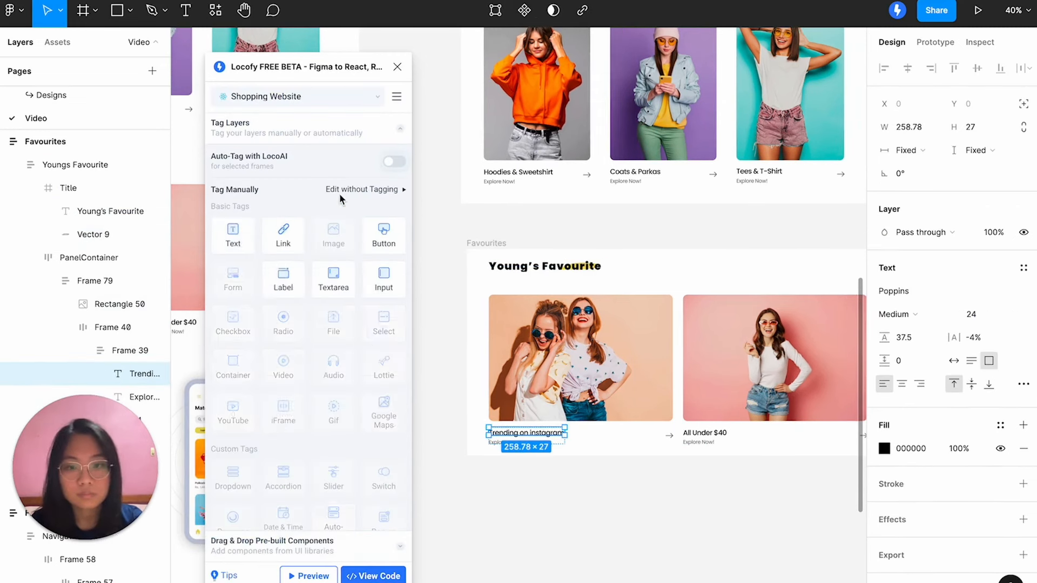
# Edit the styling of the Trending on instagram and All Under $40 captions without tagging them.
pyautogui.click(351, 191)
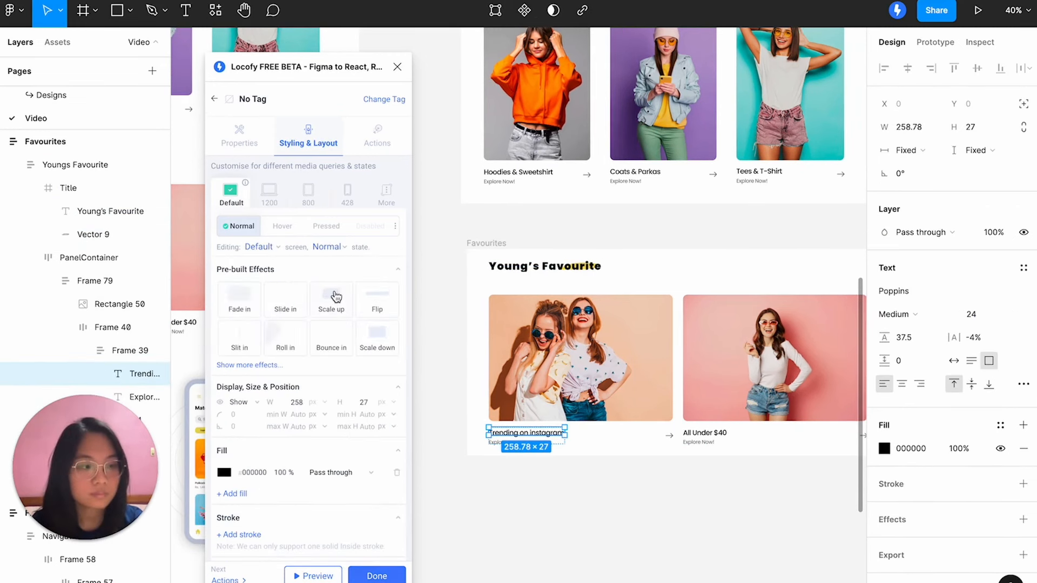
pyautogui.scroll(-5, 334, 296)
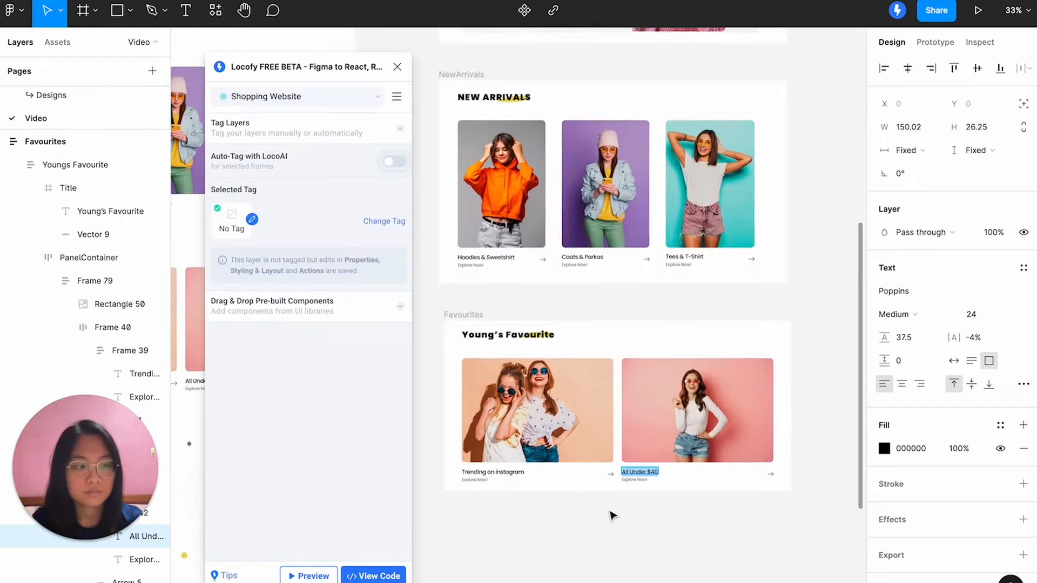
pyautogui.scroll(-3, 613, 516)
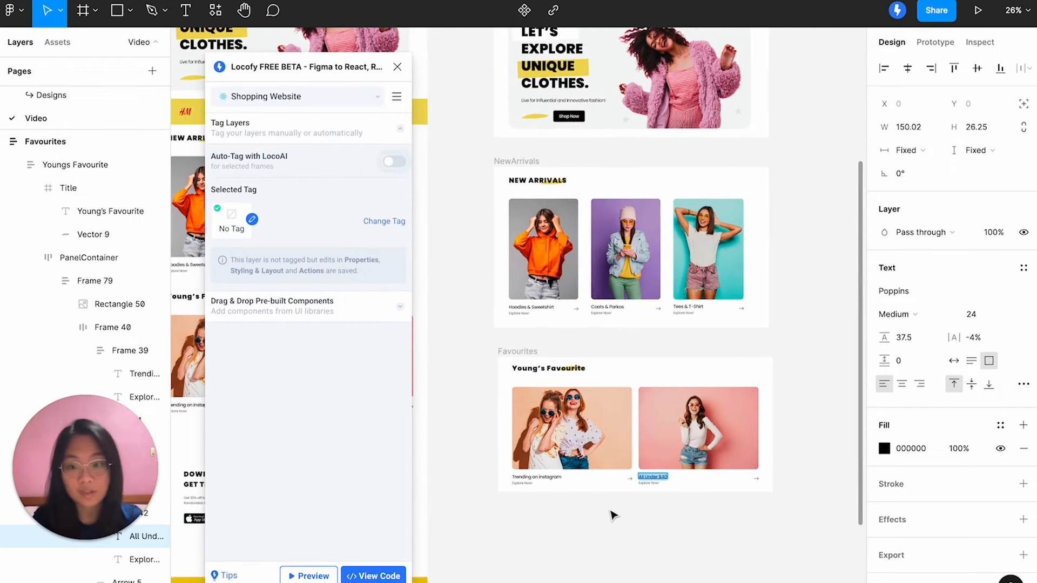
pyautogui.press('Escape')
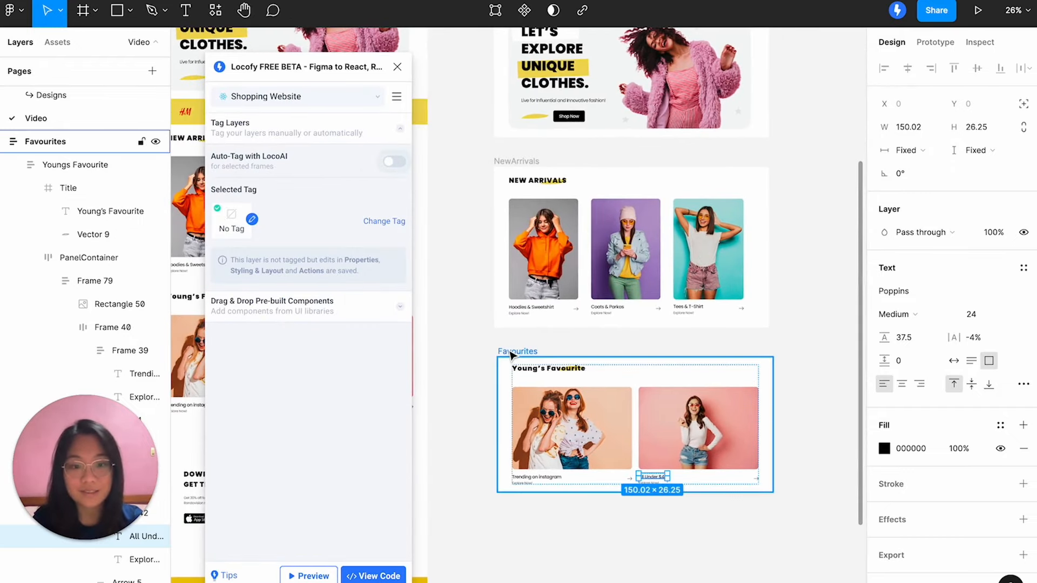
# Preview the restyled Favourites section at the 800 breakpoint and narrowed to about 529 px.
pyautogui.click(304, 577)
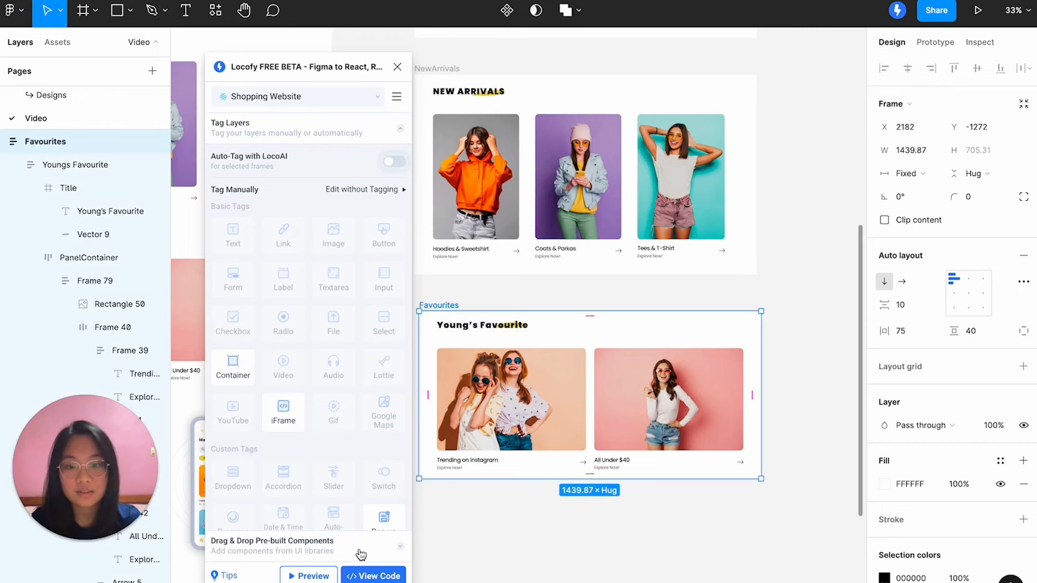
pyautogui.click(306, 576)
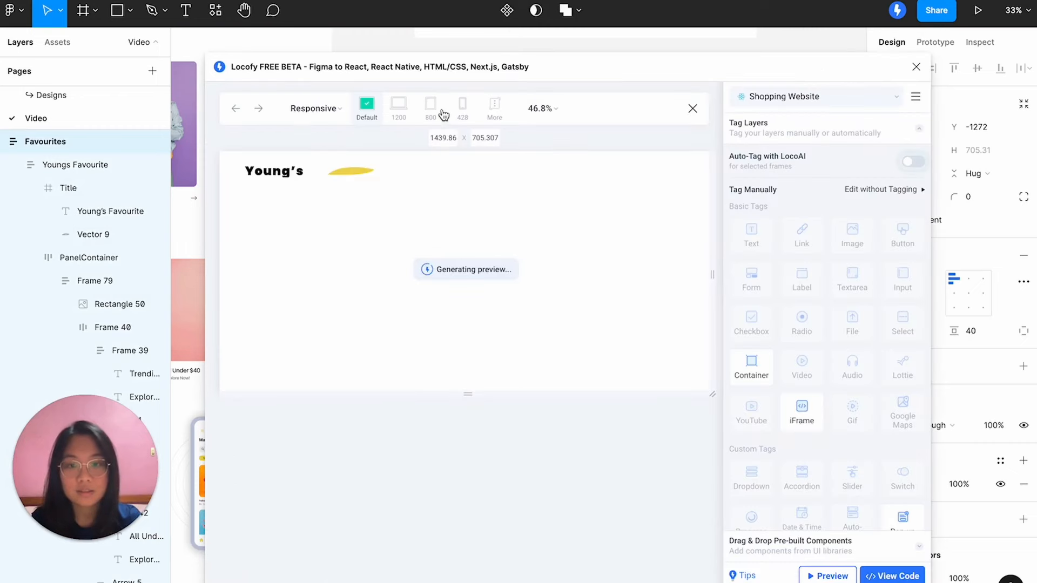
pyautogui.click(441, 112)
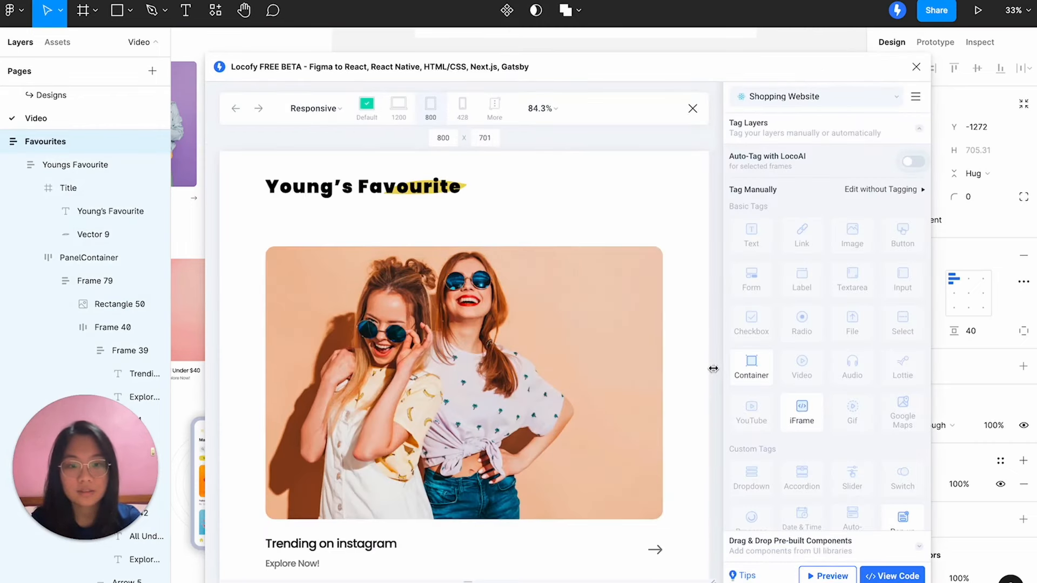
pyautogui.moveTo(709, 372); pyautogui.dragTo(627, 375)
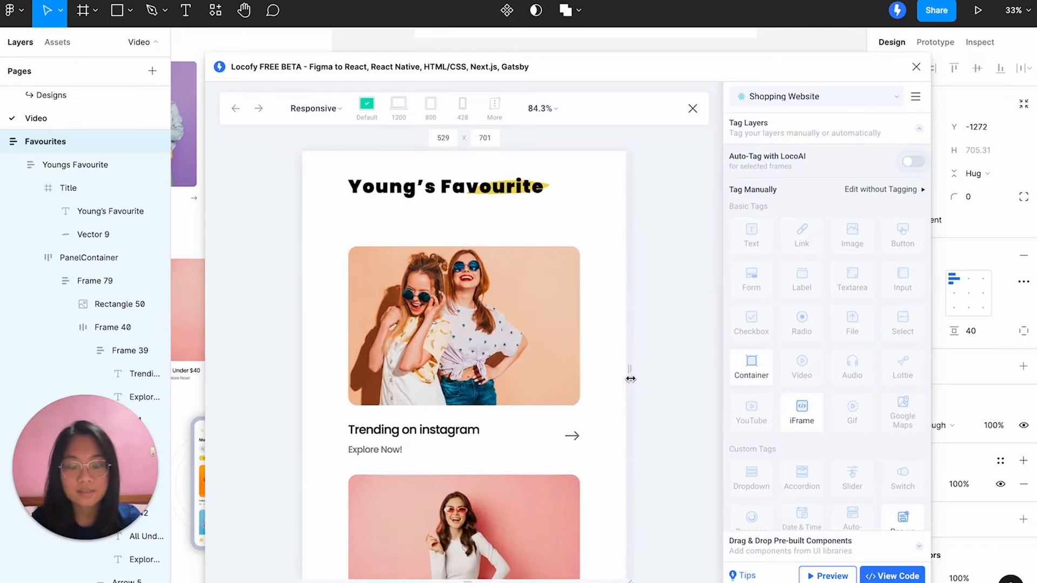
pyautogui.scroll(-3, 475, 417)
pyautogui.click(693, 108)
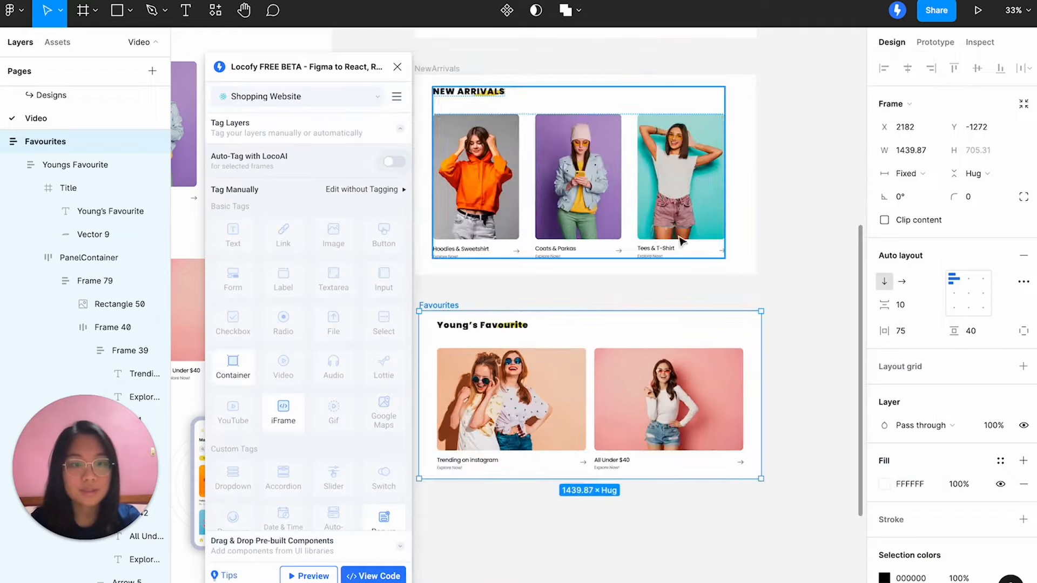
# Place a copy of Frame 81's App Download section on the canvas below the copied Favourites section.
pyautogui.scroll(-5, 644, 297)
pyautogui.scroll(-3, 644, 299)
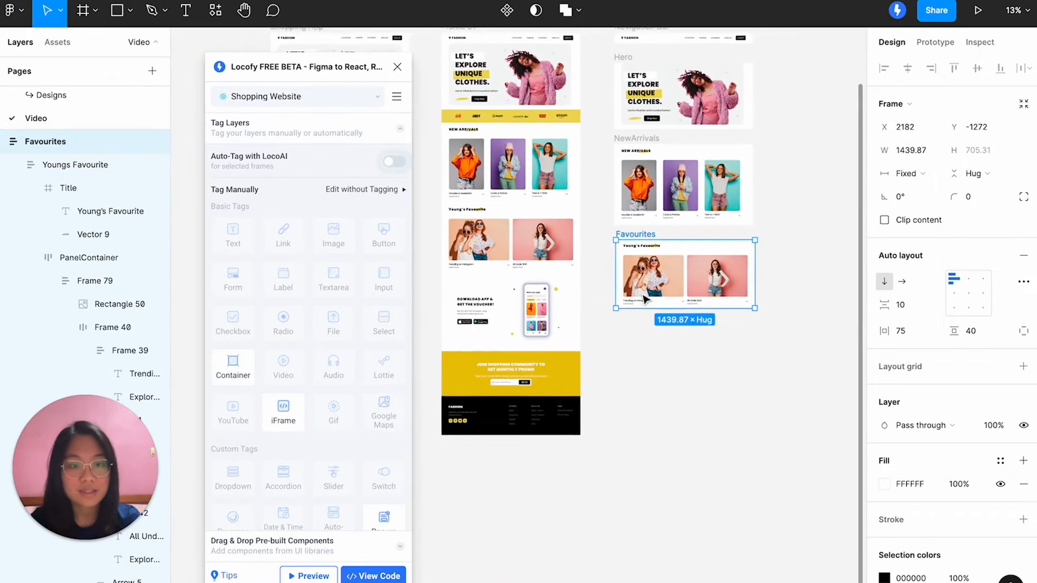
pyautogui.click(478, 282)
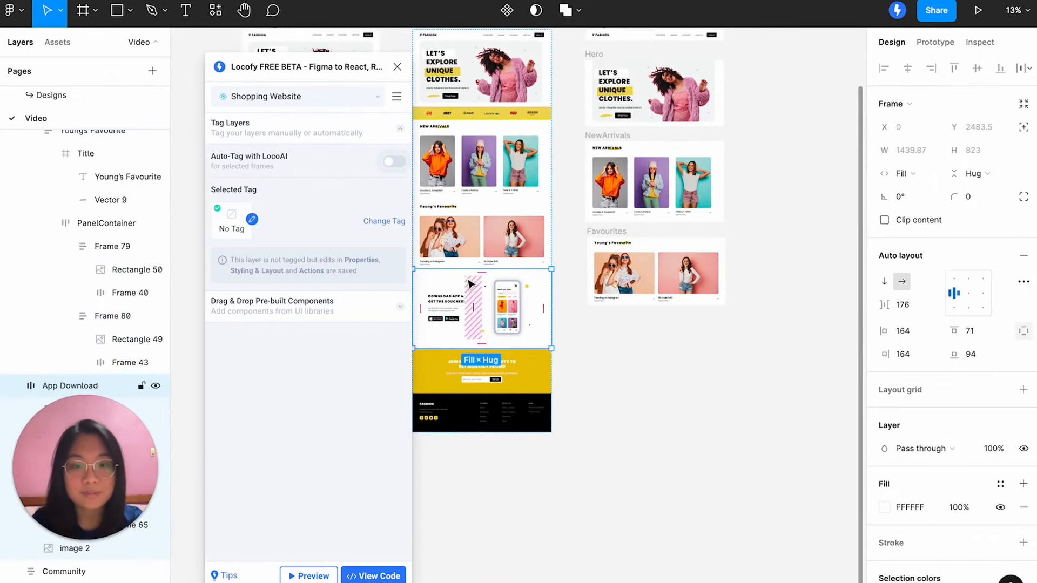
pyautogui.click(677, 369)
pyautogui.click(472, 288)
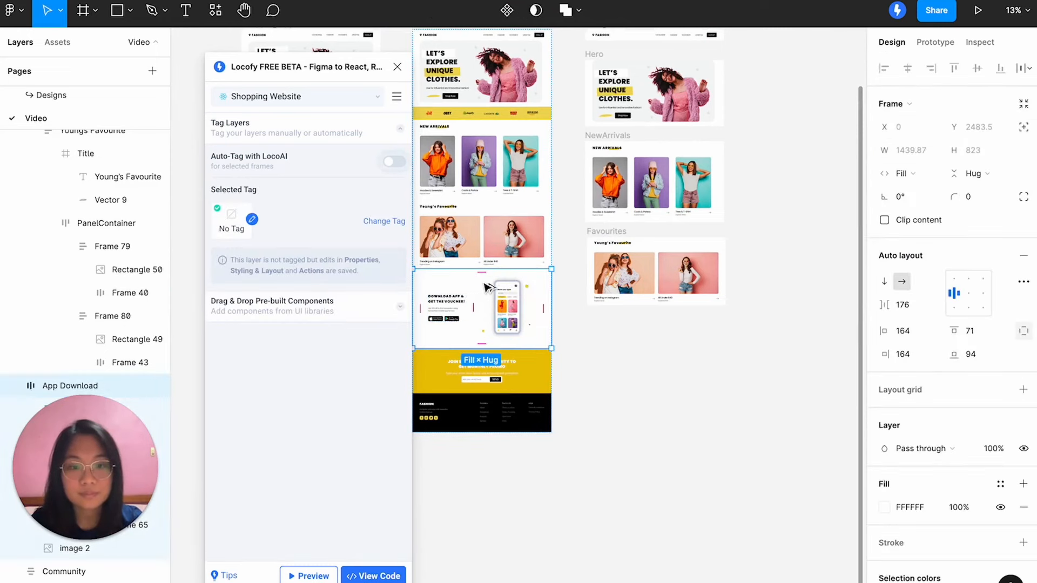
pyautogui.moveTo(484, 287); pyautogui.dragTo(662, 353)
# Preview the copied App Download section at the 800 breakpoint and narrowed to about 460 px to examine the phone image.
pyautogui.scroll(2, 645, 354)
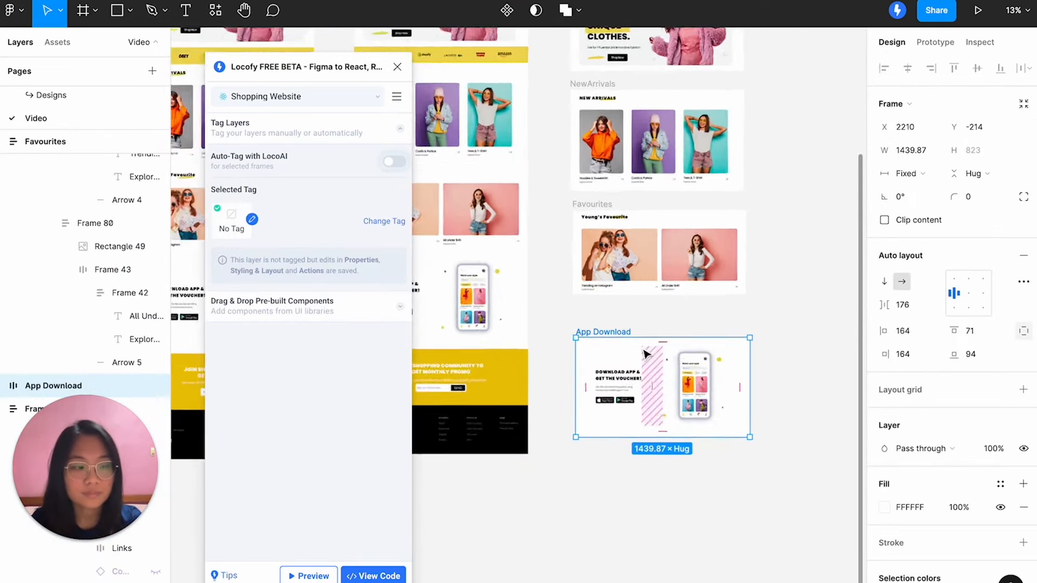
pyautogui.scroll(3, 644, 354)
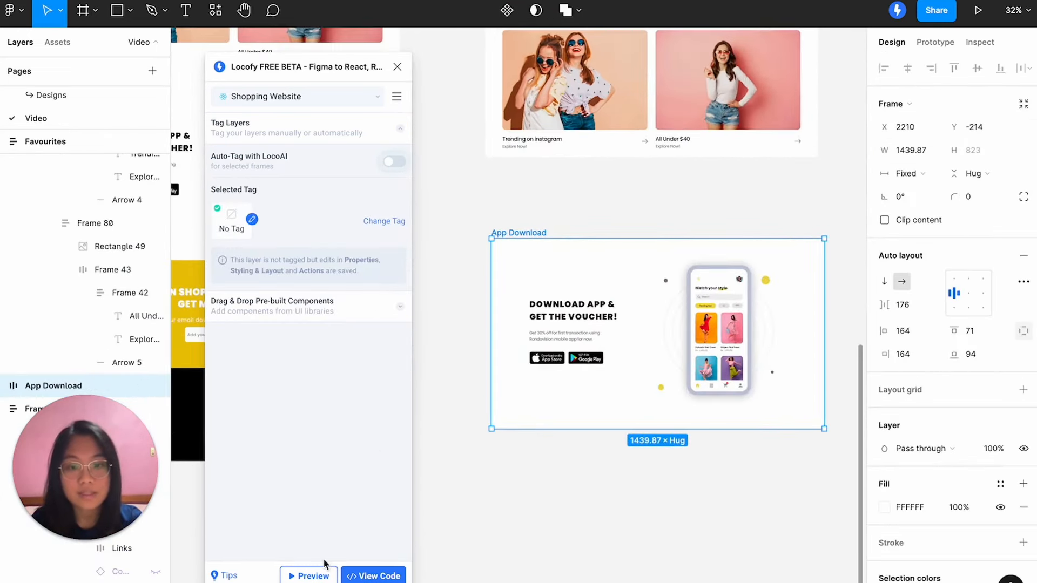
pyautogui.click(319, 577)
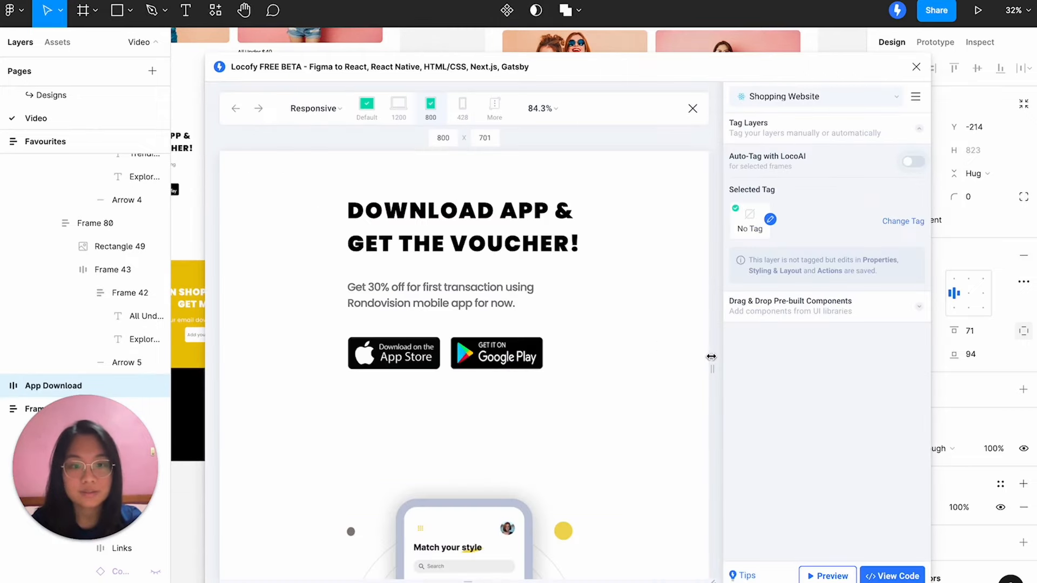
pyautogui.moveTo(696, 357); pyautogui.dragTo(605, 366)
pyautogui.scroll(-3, 531, 382)
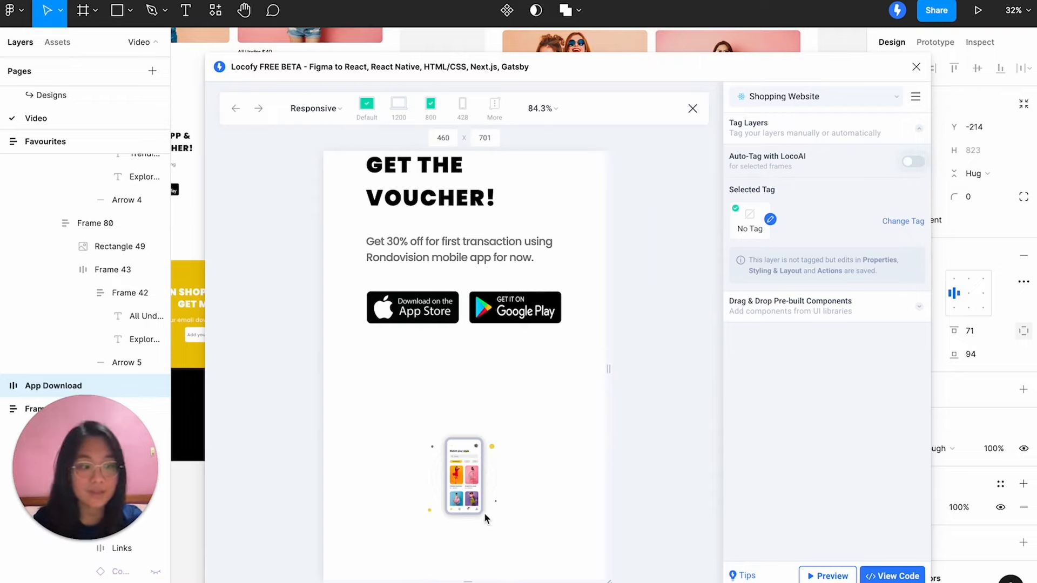
pyautogui.click(694, 109)
pyautogui.hscroll(2, 543, 290)
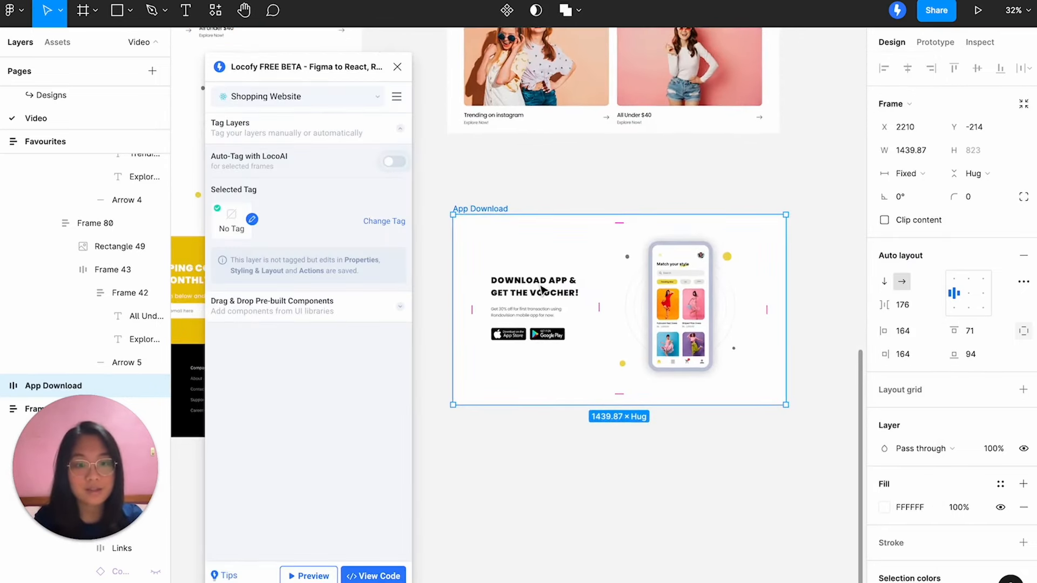
# Edit the copied App Download phone image's styling for the 800 and 428 breakpoints.
pyautogui.click(680, 306)
pyautogui.click(251, 219)
pyautogui.click(308, 135)
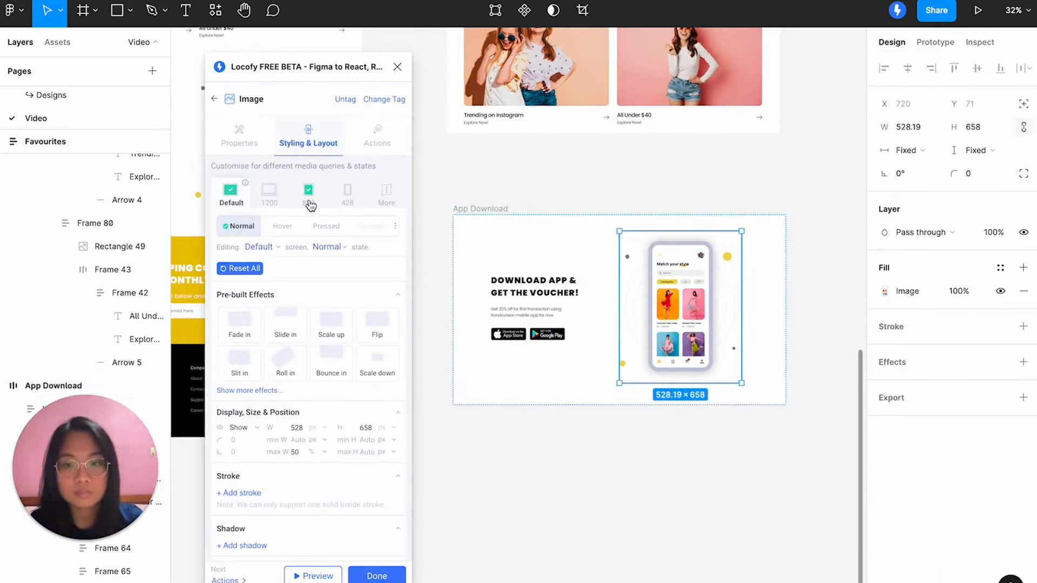
pyautogui.click(309, 200)
pyautogui.click(348, 195)
pyautogui.click(374, 575)
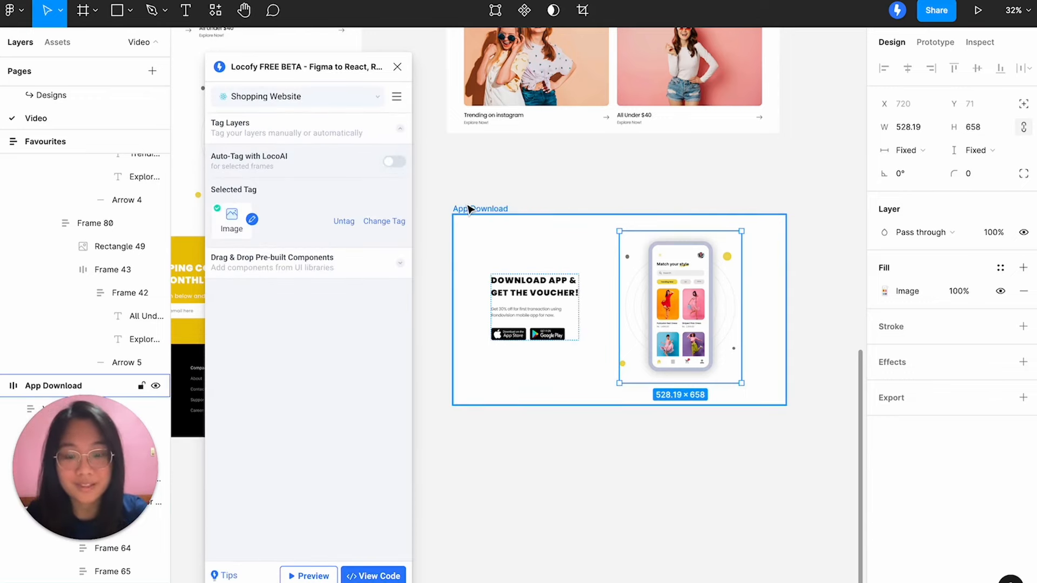
# Preview the restyled App Download section at the 800 breakpoint and narrowed to about 405 px.
pyautogui.click(469, 208)
pyautogui.click(309, 576)
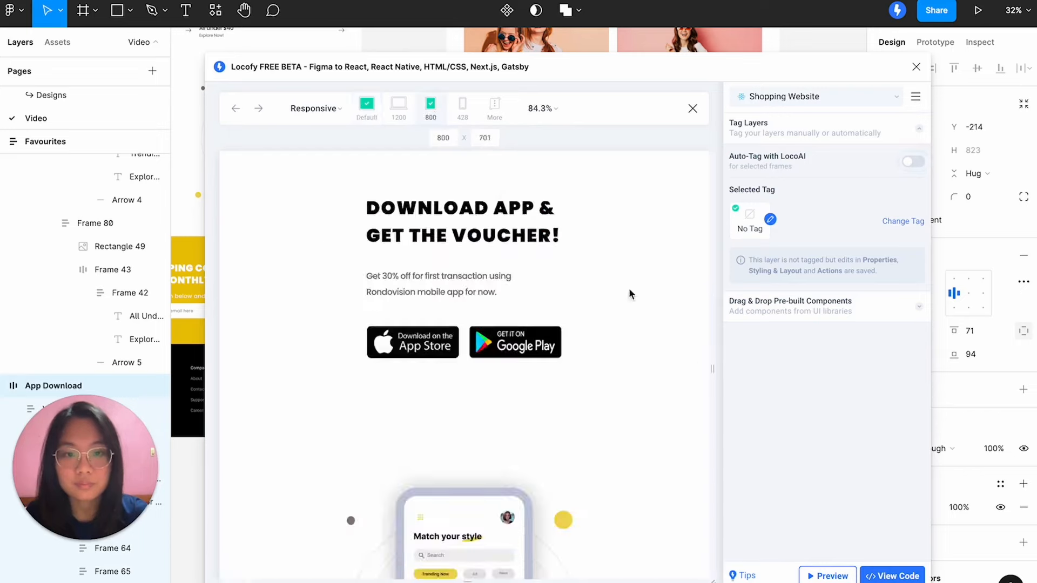
pyautogui.moveTo(713, 369); pyautogui.dragTo(603, 369)
pyautogui.scroll(-5, 398, 485)
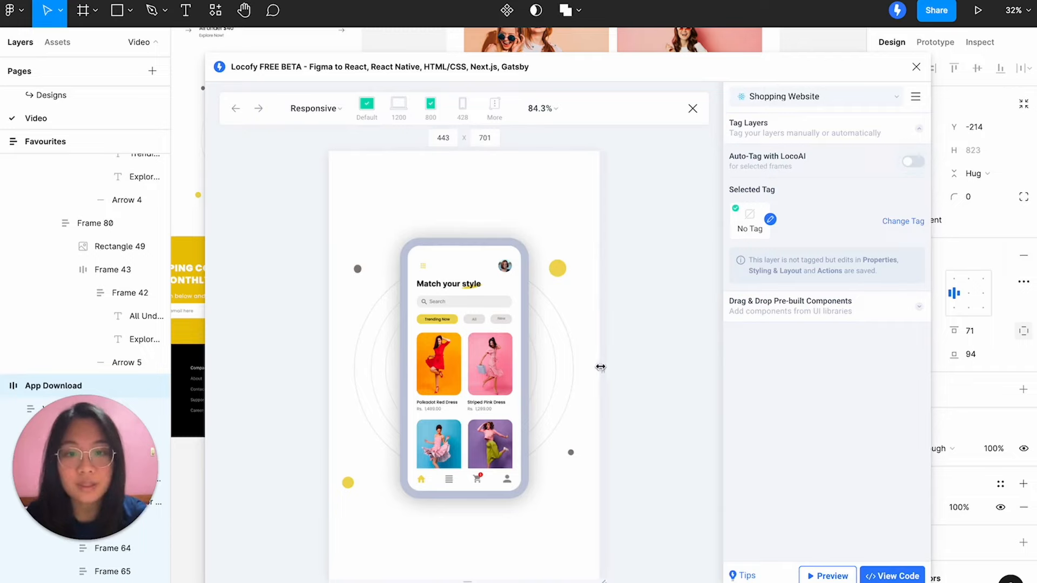
pyautogui.moveTo(600, 366); pyautogui.dragTo(589, 367)
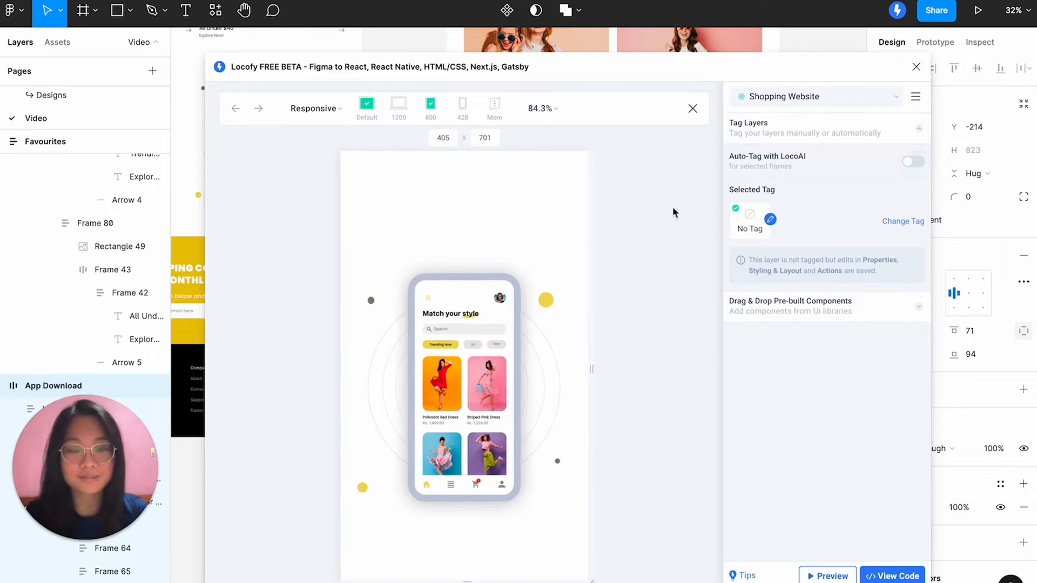
pyautogui.click(692, 109)
# Place a copy of Frame 81's Community section on the canvas below the copied App Download section.
pyautogui.scroll(-5, 472, 366)
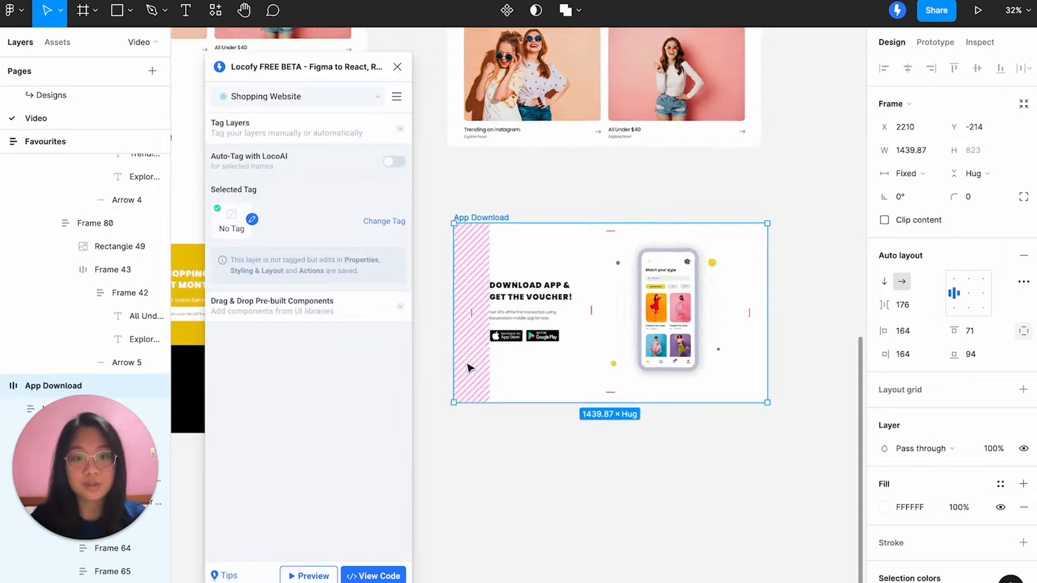
pyautogui.press('Escape')
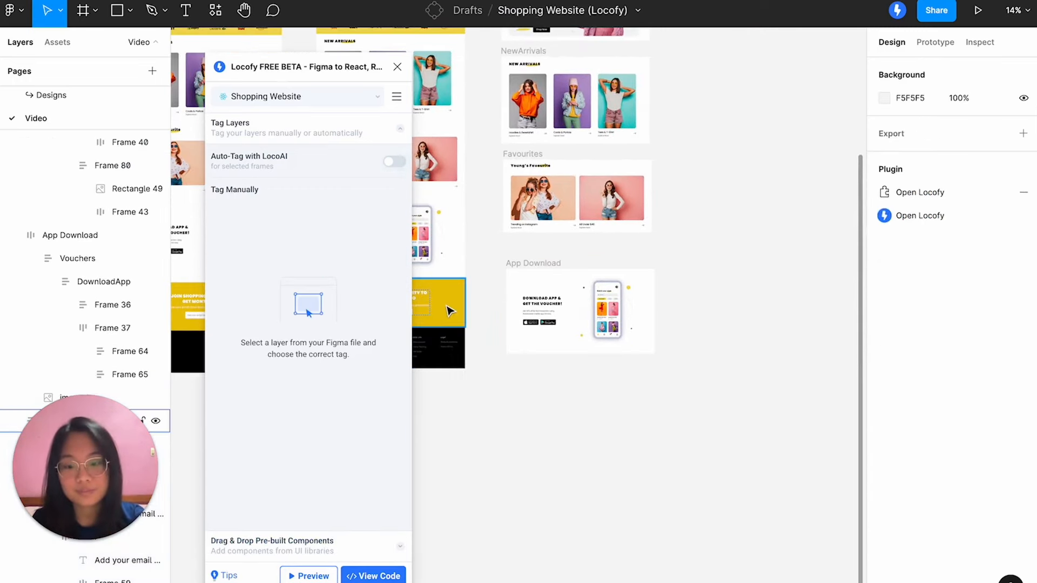
pyautogui.moveTo(450, 311); pyautogui.dragTo(636, 426)
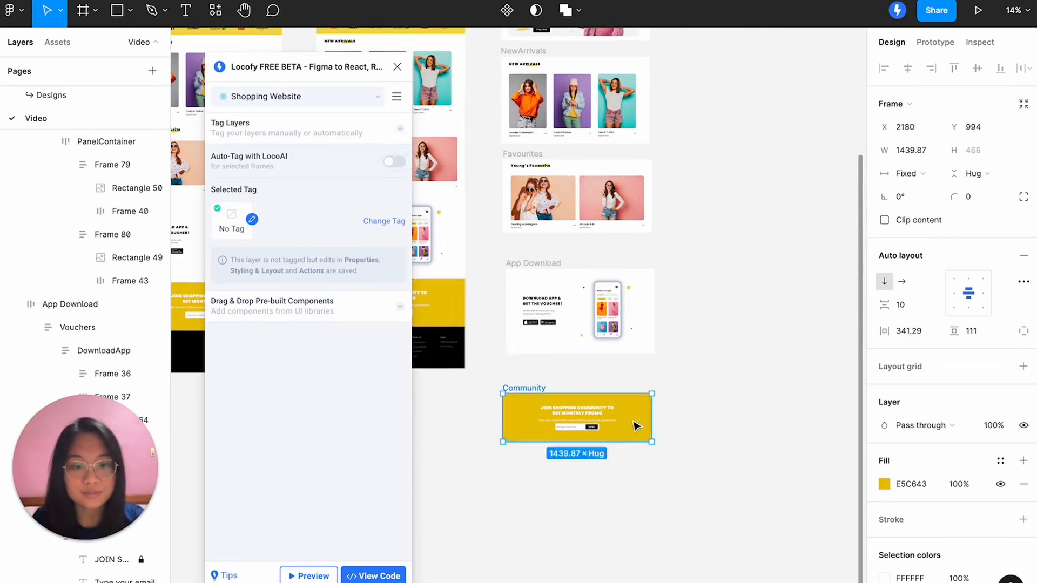
# Preview the copied Community section at the 800 breakpoint and narrowed to between about 512 and 570 px to examine its text wrapping.
pyautogui.scroll(2, 636, 424)
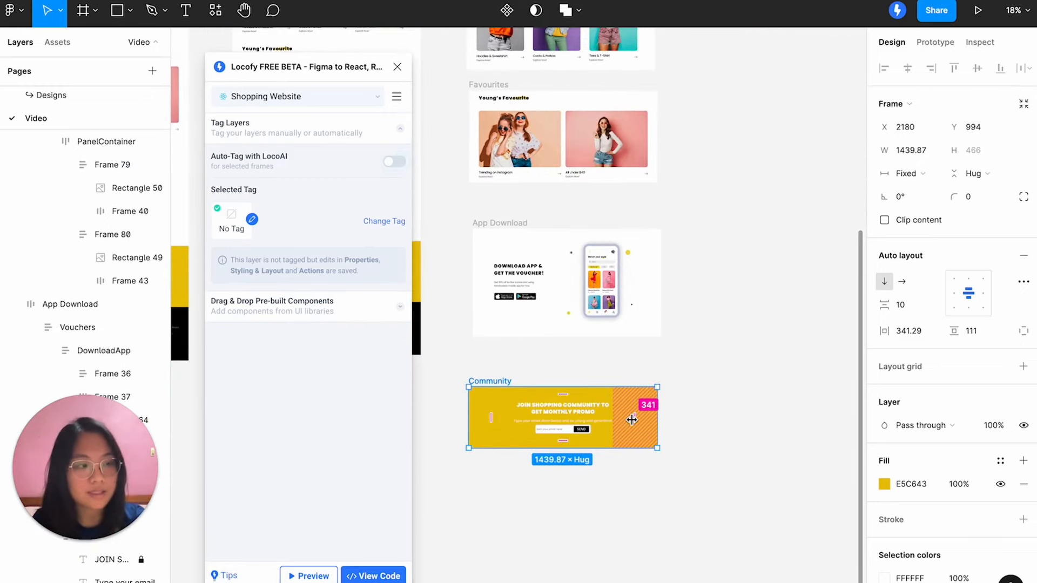
pyautogui.click(308, 576)
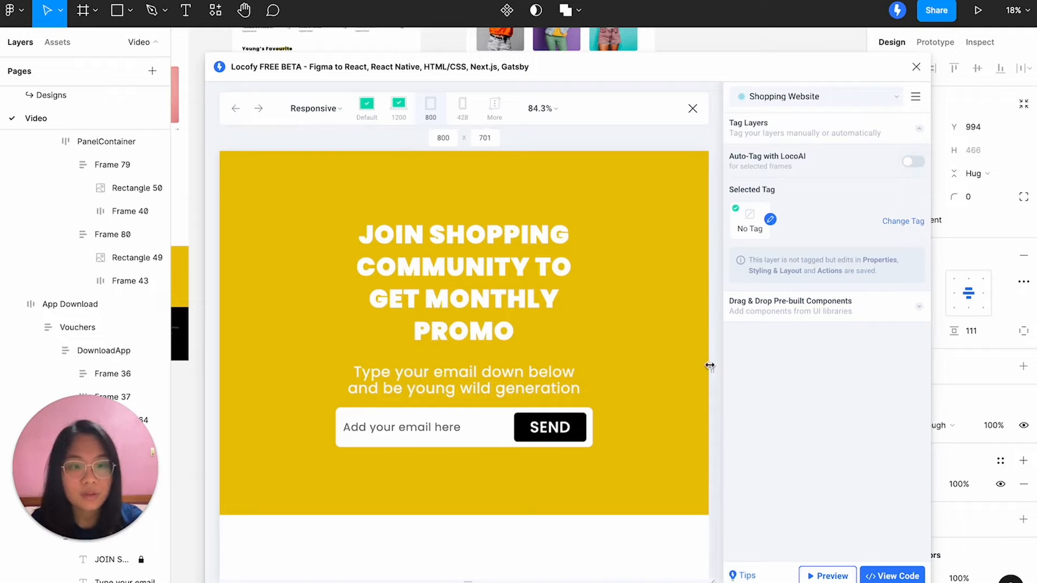
pyautogui.moveTo(709, 366); pyautogui.dragTo(623, 381)
pyautogui.scroll(-3, 515, 394)
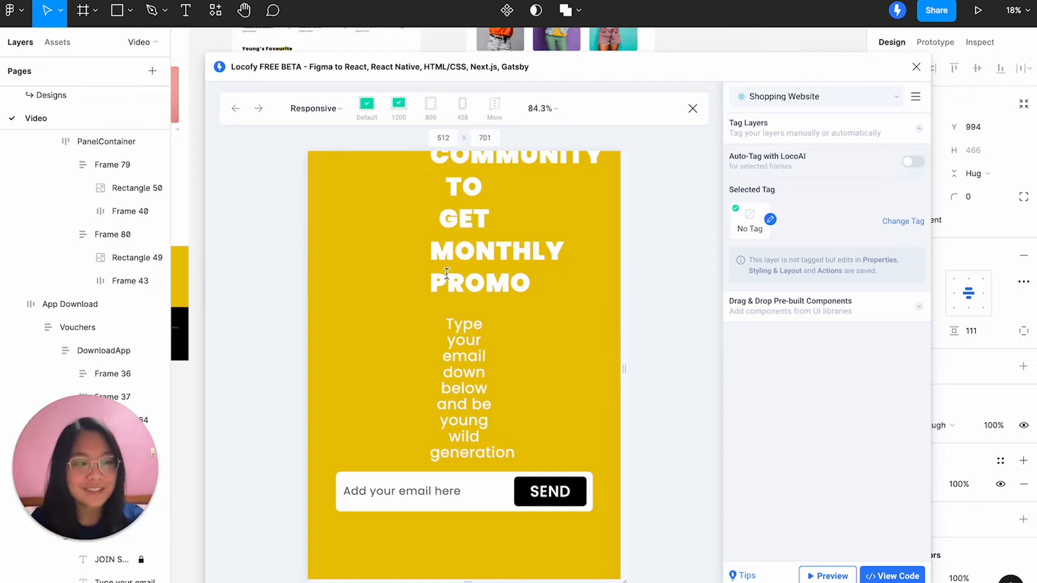
pyautogui.moveTo(631, 368)
pyautogui.mouseDown()
pyautogui.moveTo(610, 364)
pyautogui.moveTo(638, 365)
pyautogui.mouseUp()
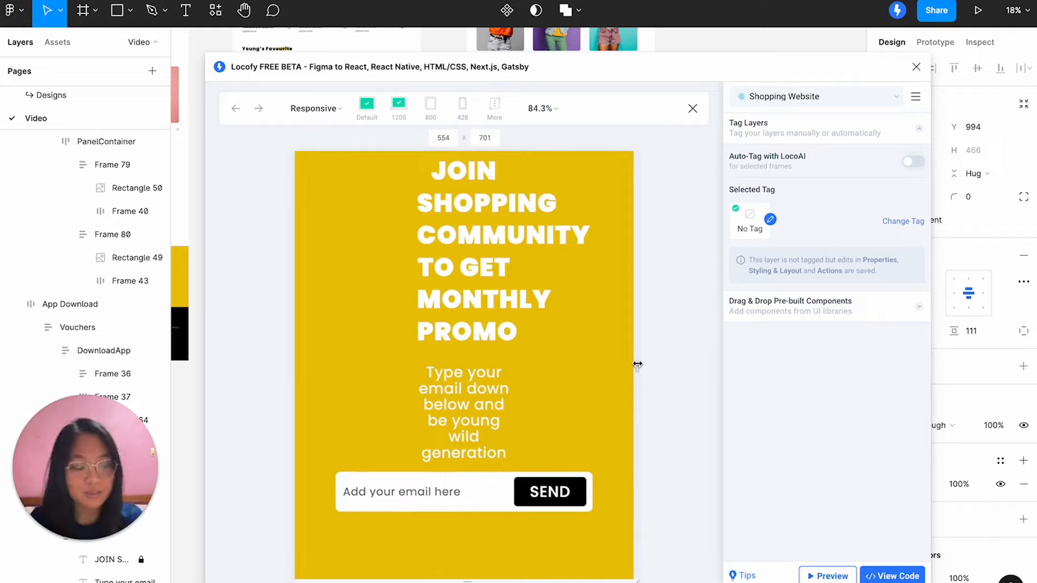
pyautogui.moveTo(608, 364); pyautogui.dragTo(642, 377)
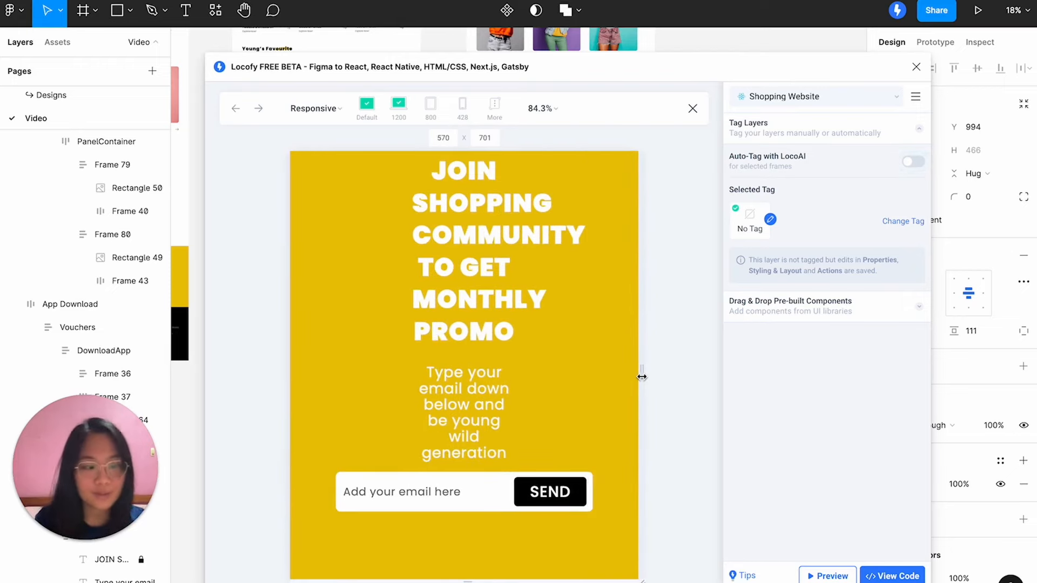
pyautogui.click(693, 108)
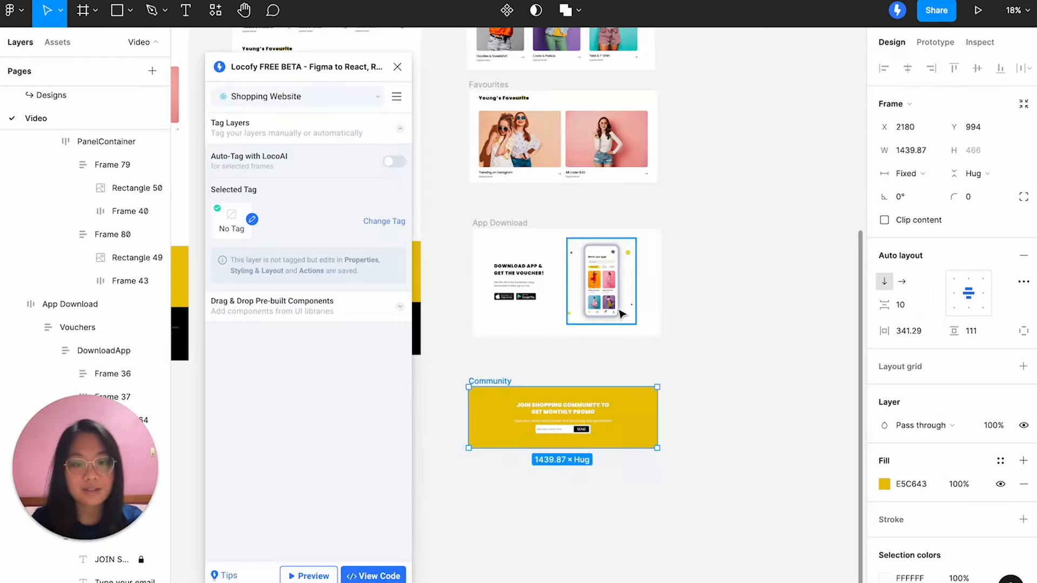
# Edit the styling of the copied Community frame and its Join group for the 800 breakpoint without tagging the Join group.
pyautogui.scroll(-3, 609, 350)
pyautogui.scroll(3, 497, 227)
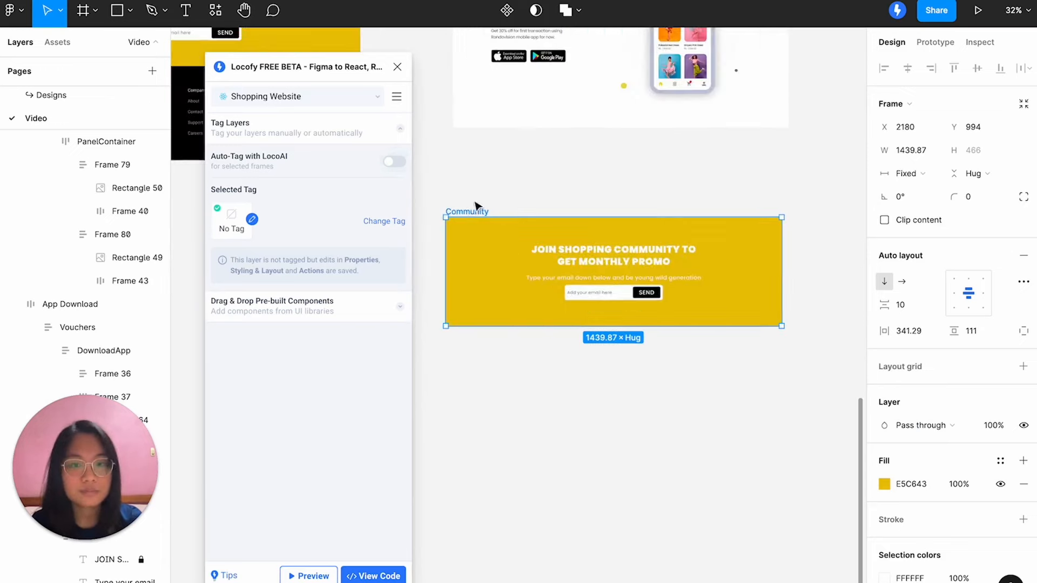
pyautogui.click(251, 219)
pyautogui.click(381, 579)
pyautogui.click(361, 189)
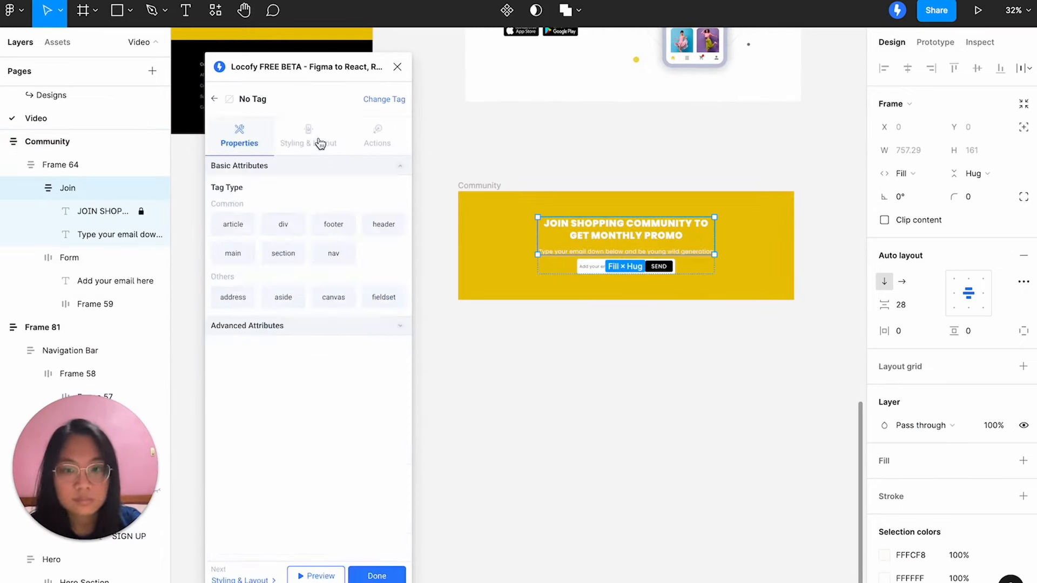
pyautogui.click(316, 139)
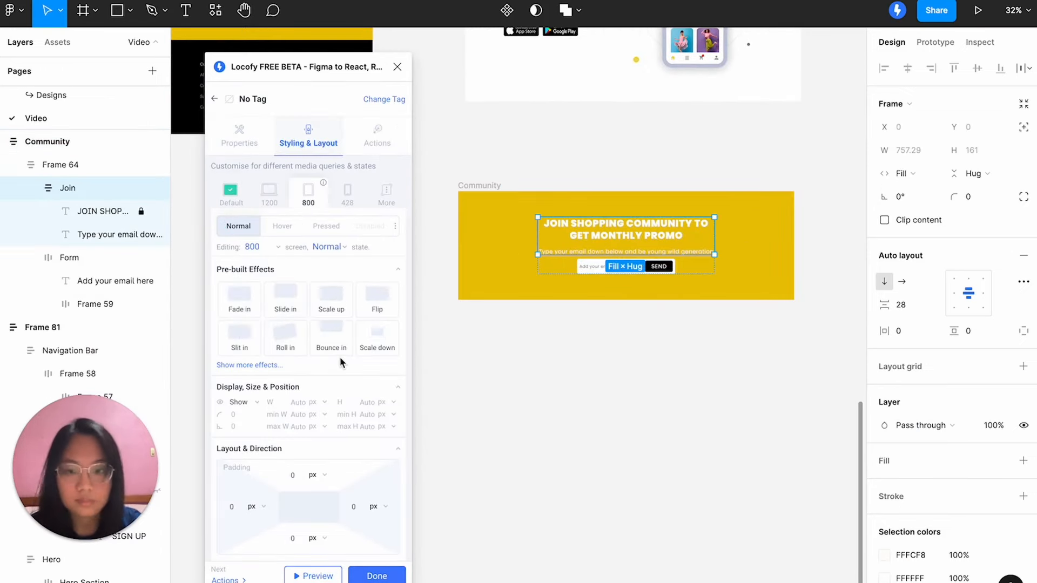
# Restyle the JOIN SHOPPING COMMUNITY heading for the 800 breakpoint and set the subtitle's font size there to 15, without tagging either text.
pyautogui.click(361, 190)
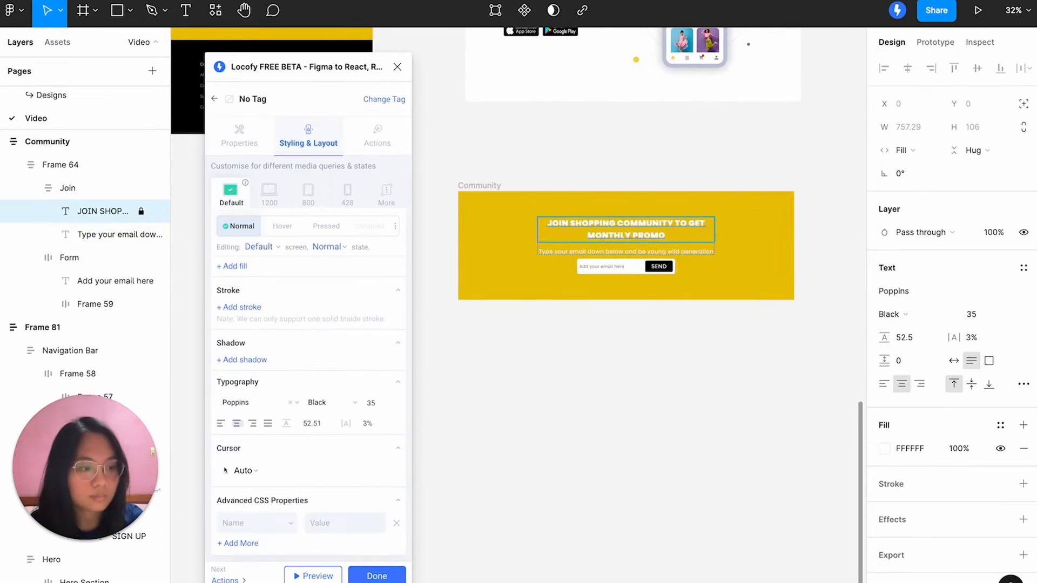
pyautogui.doubleClick(313, 425)
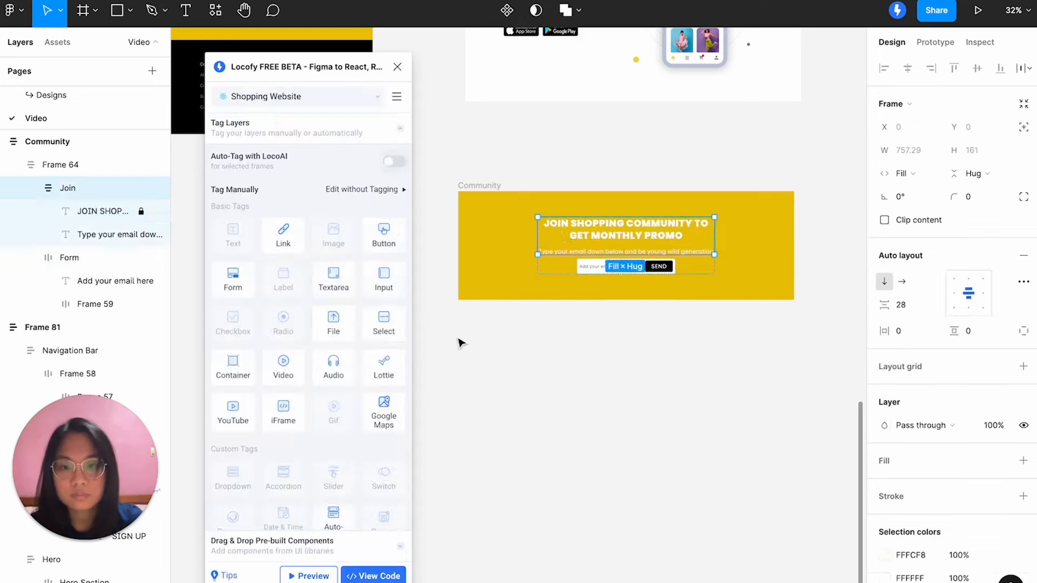
pyautogui.click(361, 189)
pyautogui.click(305, 140)
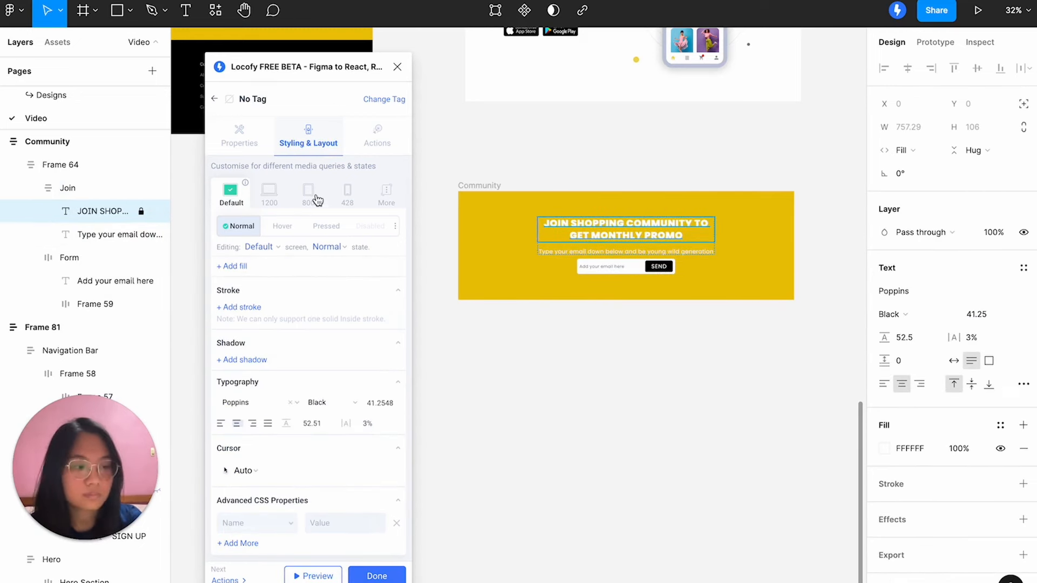
pyautogui.click(318, 201)
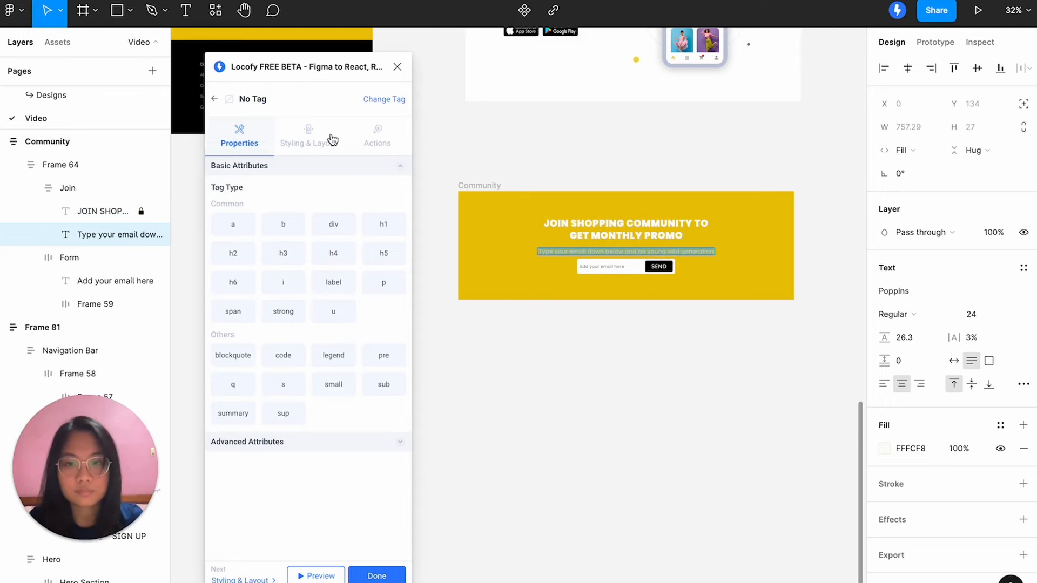
pyautogui.click(314, 141)
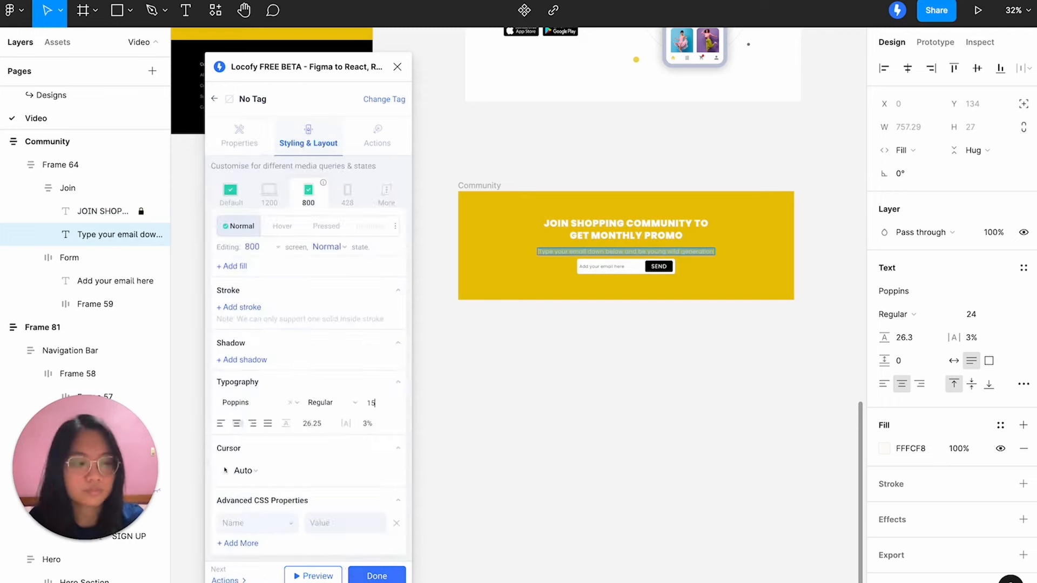
pyautogui.click(348, 192)
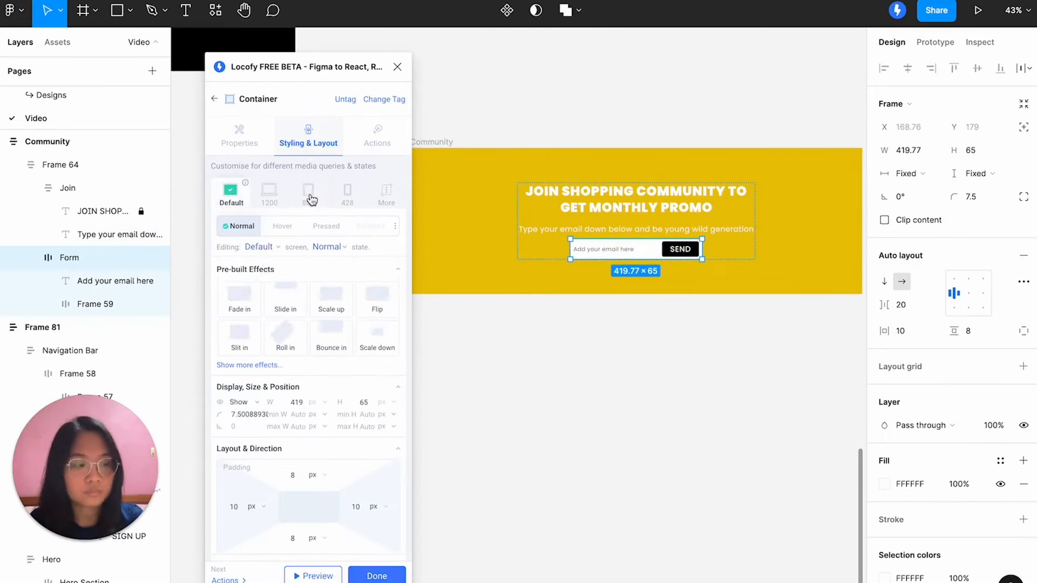
# Set the email Form container's width to 100% for the 800 breakpoint and edit the font size of its Add your email here input.
pyautogui.click(309, 192)
pyautogui.scroll(-1, 306, 378)
pyautogui.write('100')
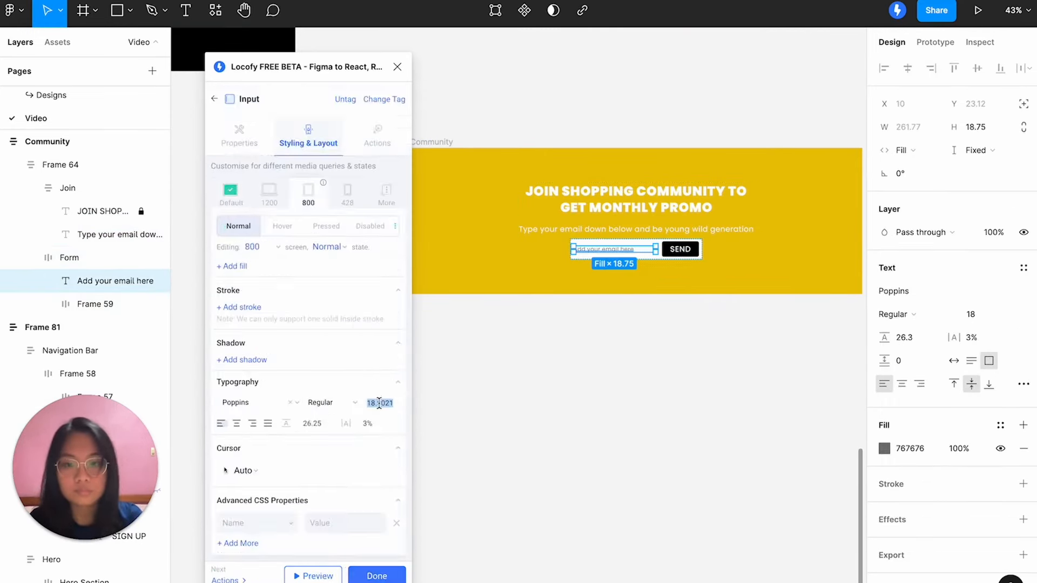
pyautogui.doubleClick(380, 403)
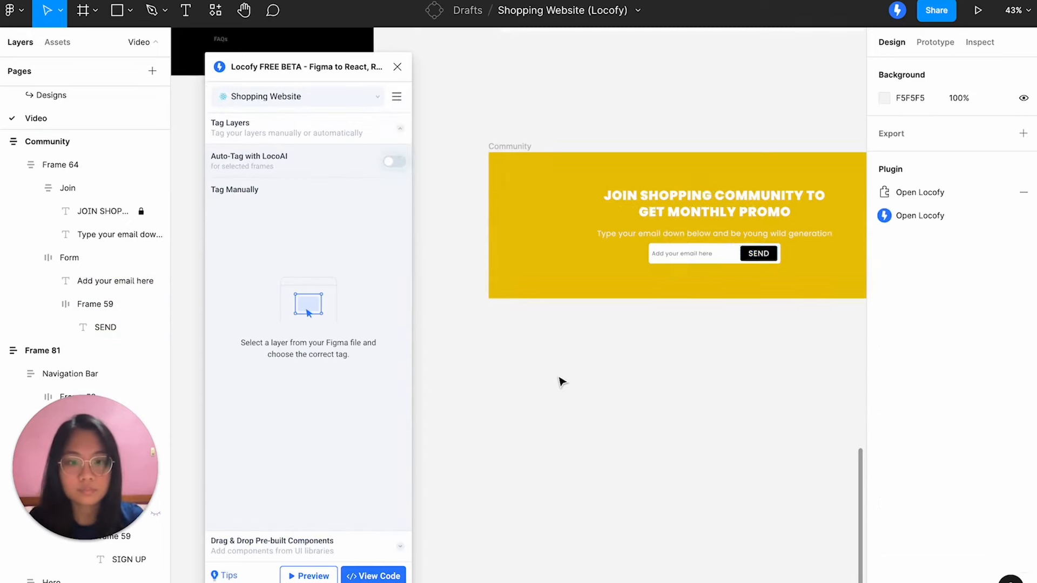
# Preview the restyled Community section at the 800 breakpoint and narrowed to about 448 px.
pyautogui.scroll(-4, 527, 380)
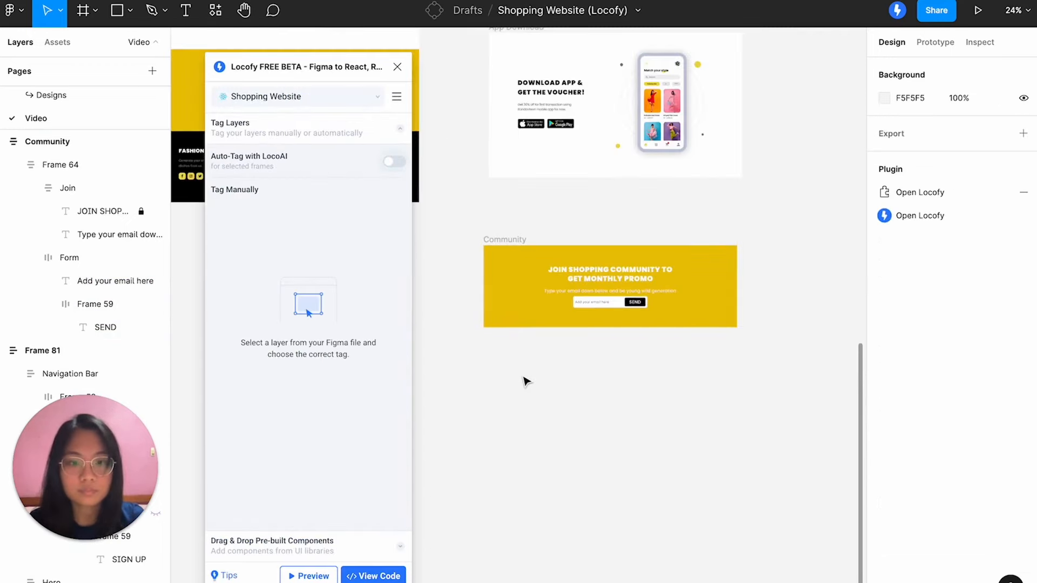
pyautogui.scroll(3, 527, 382)
pyautogui.scroll(-1, 526, 382)
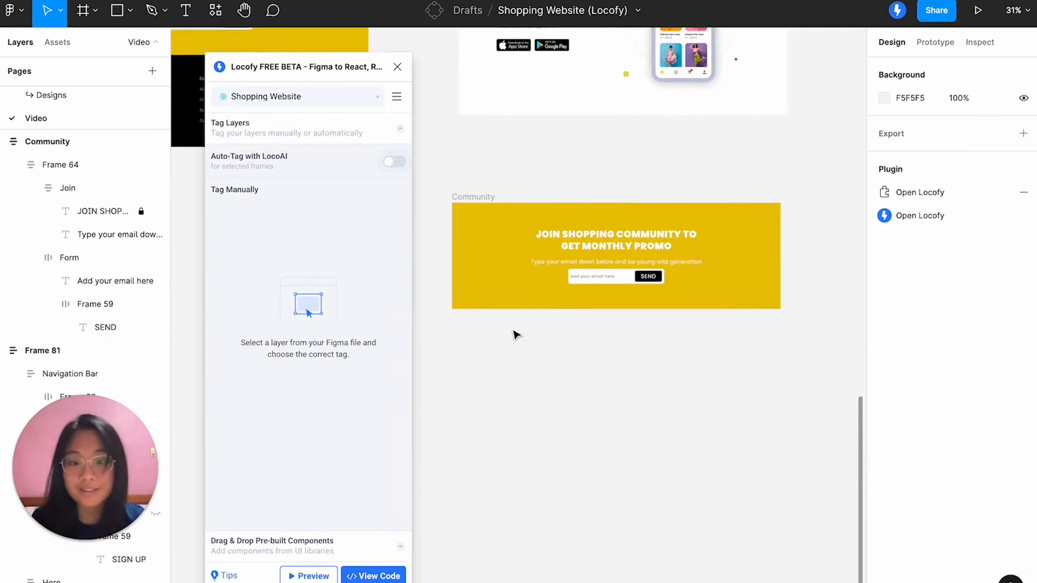
pyautogui.click(472, 200)
pyautogui.click(310, 576)
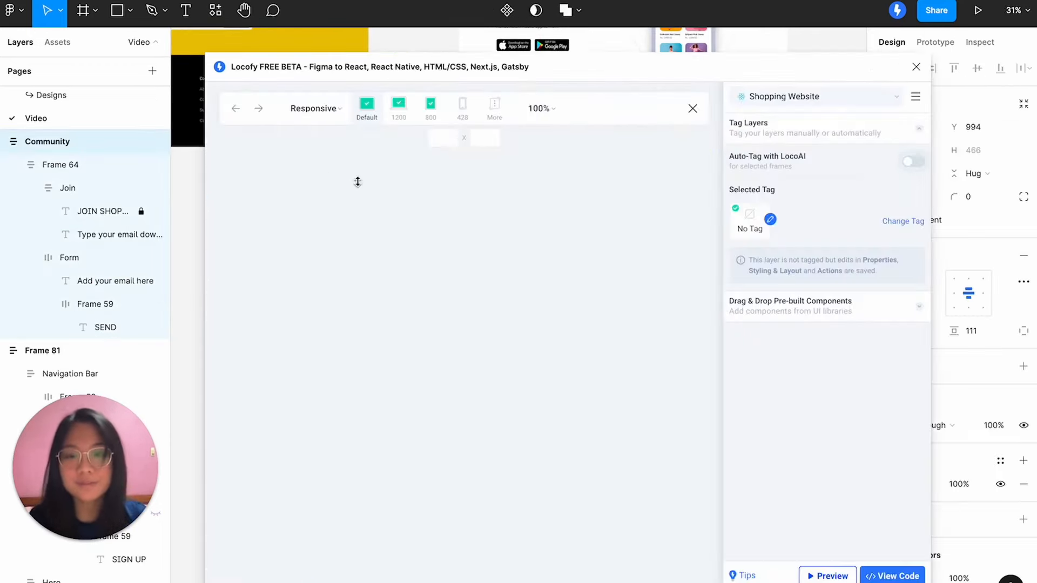
pyautogui.click(435, 113)
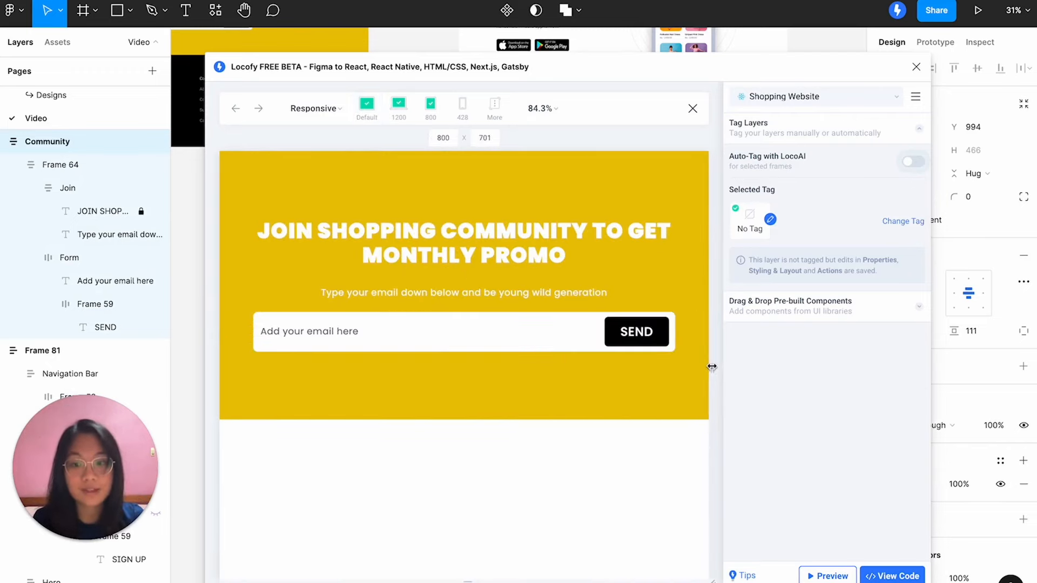
pyautogui.moveTo(714, 366); pyautogui.dragTo(606, 376)
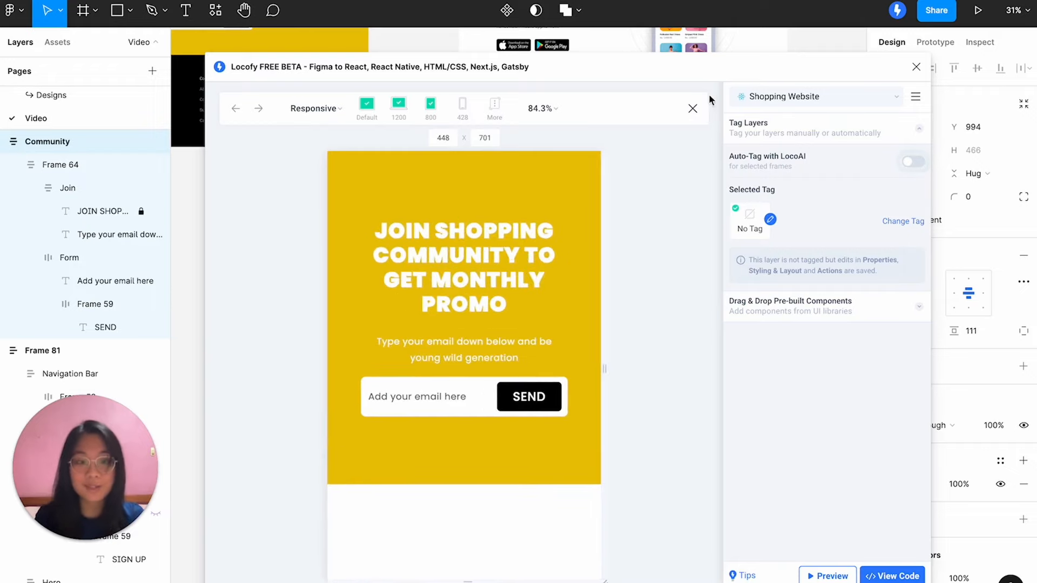
pyautogui.click(693, 109)
# Place a copy of Frame 81's Footer section on the canvas below the copied Community section.
pyautogui.scroll(-5, 562, 192)
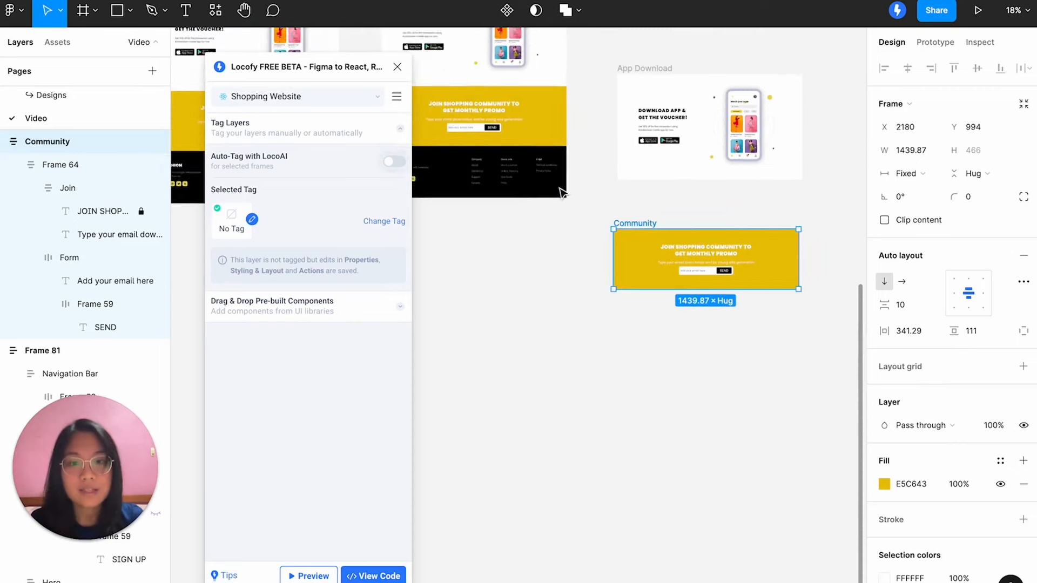
pyautogui.click(562, 192)
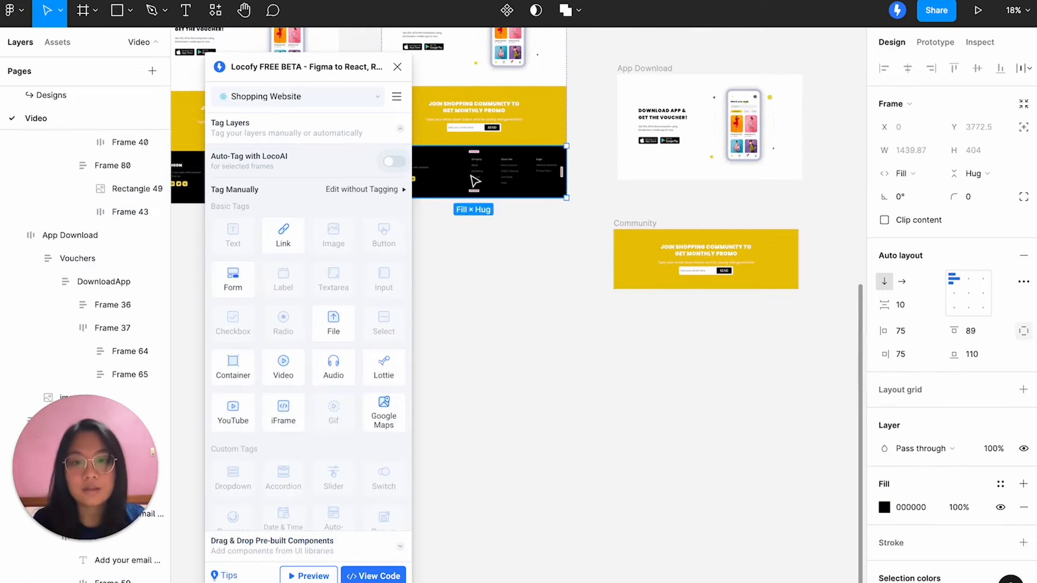
pyautogui.moveTo(460, 184); pyautogui.dragTo(623, 365)
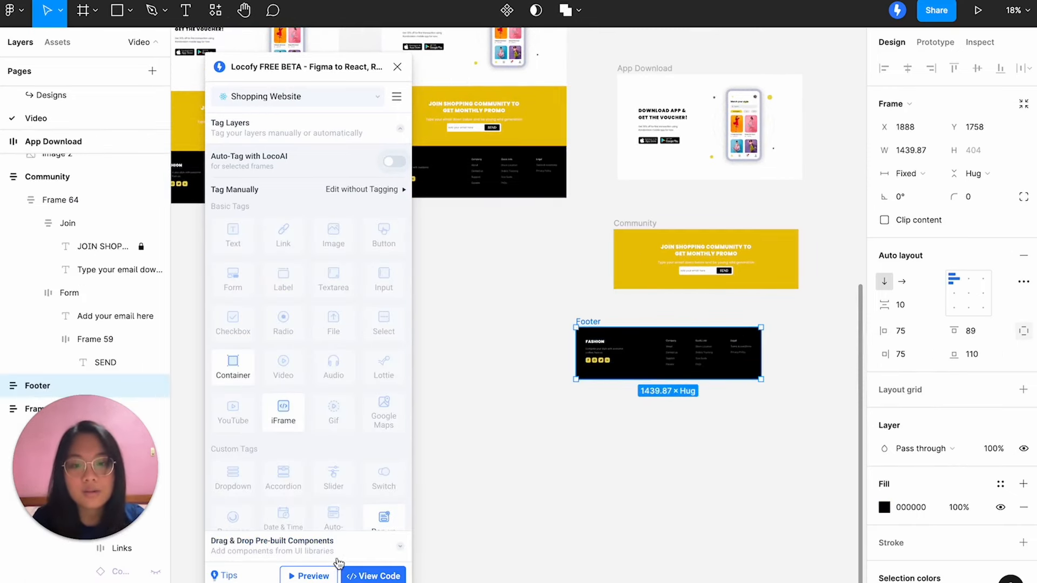
# Preview the copied Footer section at the 800 breakpoint and narrowed to about 417 px.
pyautogui.click(321, 575)
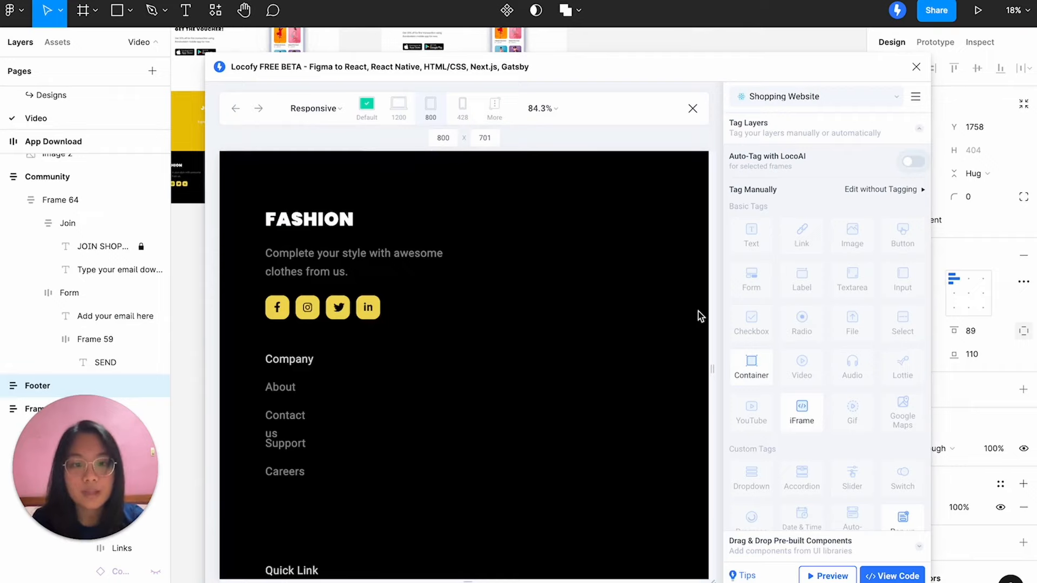
pyautogui.scroll(-5, 649, 389)
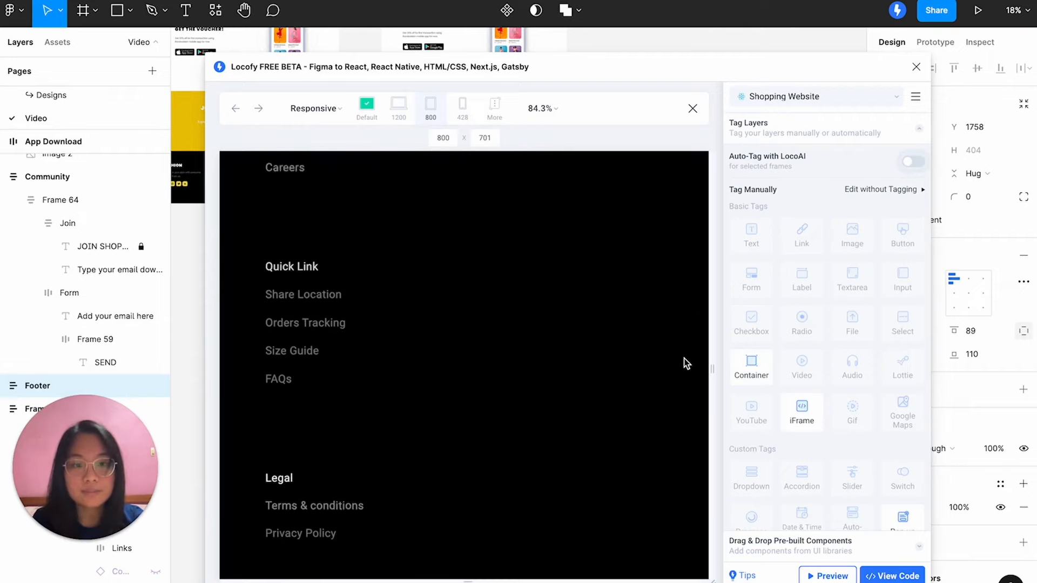
pyautogui.scroll(5, 686, 363)
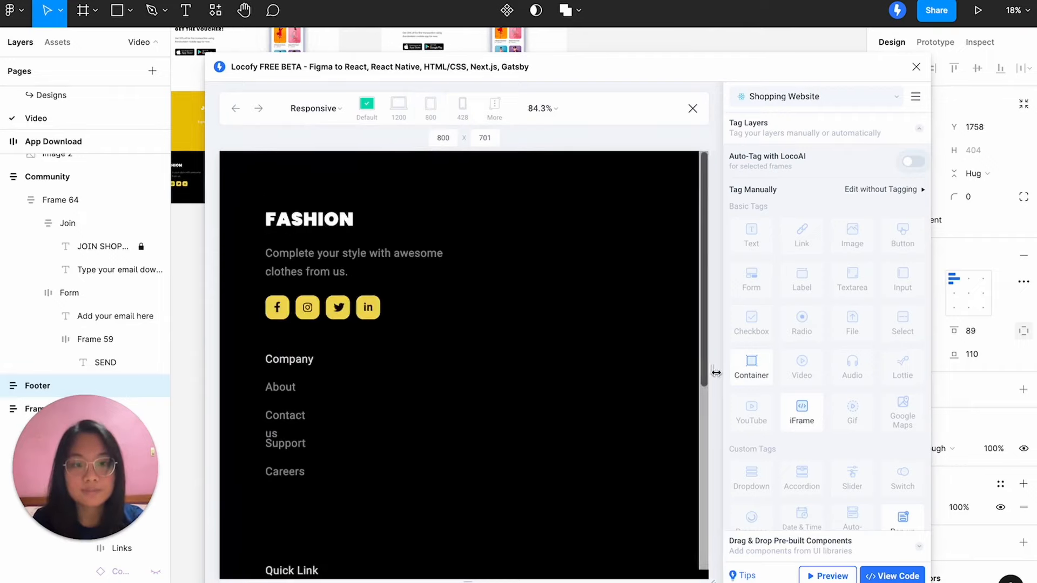
pyautogui.moveTo(716, 373); pyautogui.dragTo(595, 369)
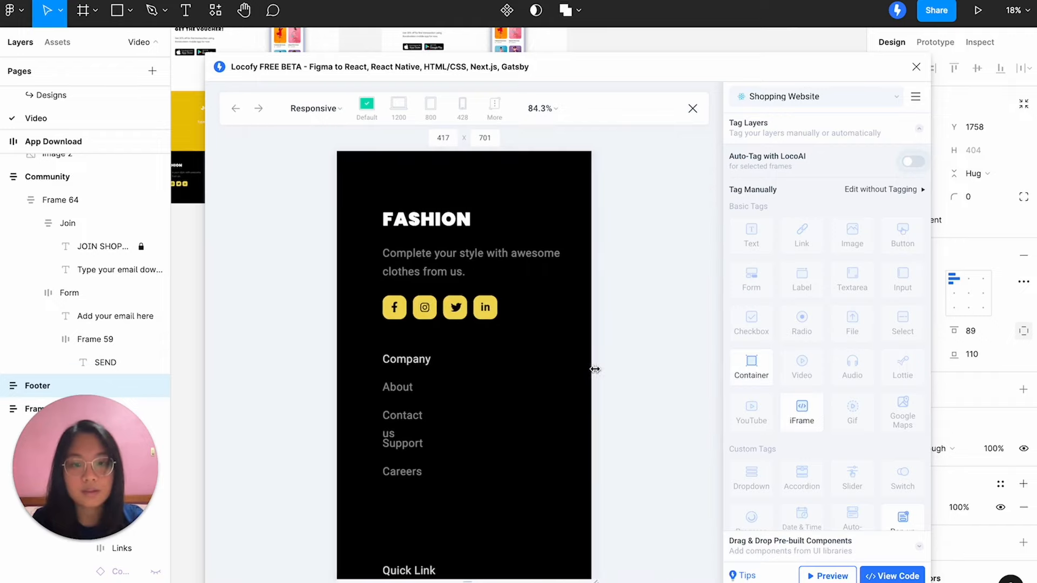
pyautogui.scroll(-5, 477, 372)
pyautogui.scroll(5, 477, 373)
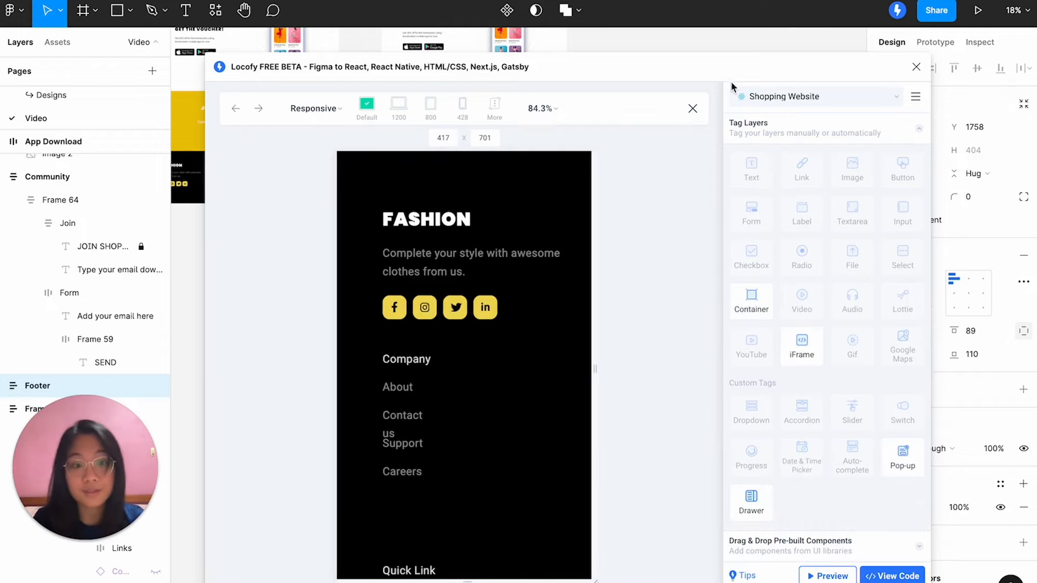
pyautogui.click(692, 108)
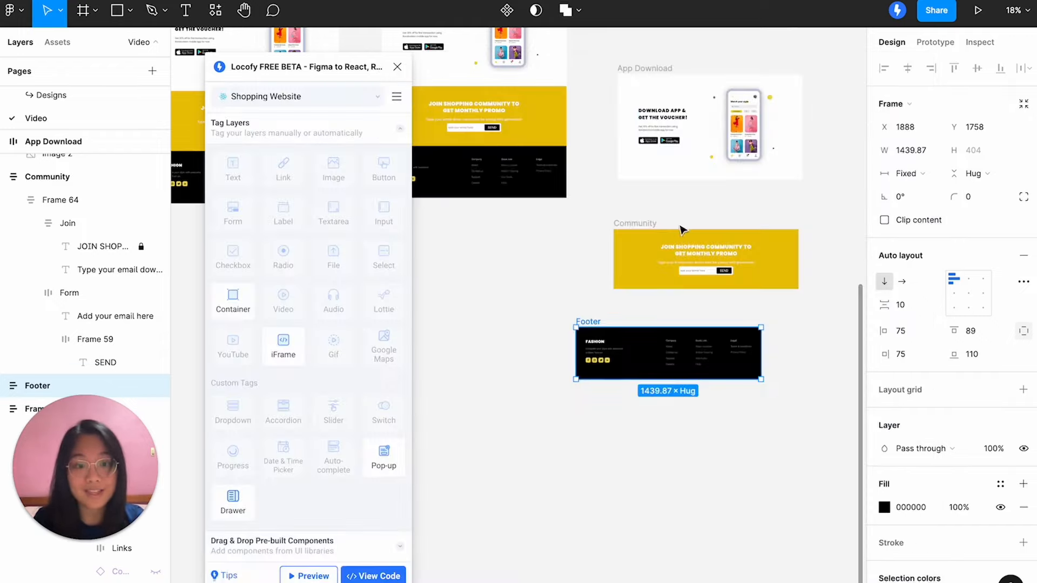
# Combine all the copied sections into one vertical auto layout frame and set the spacing between them to 0.
pyautogui.click(562, 279)
pyautogui.scroll(-5, 562, 279)
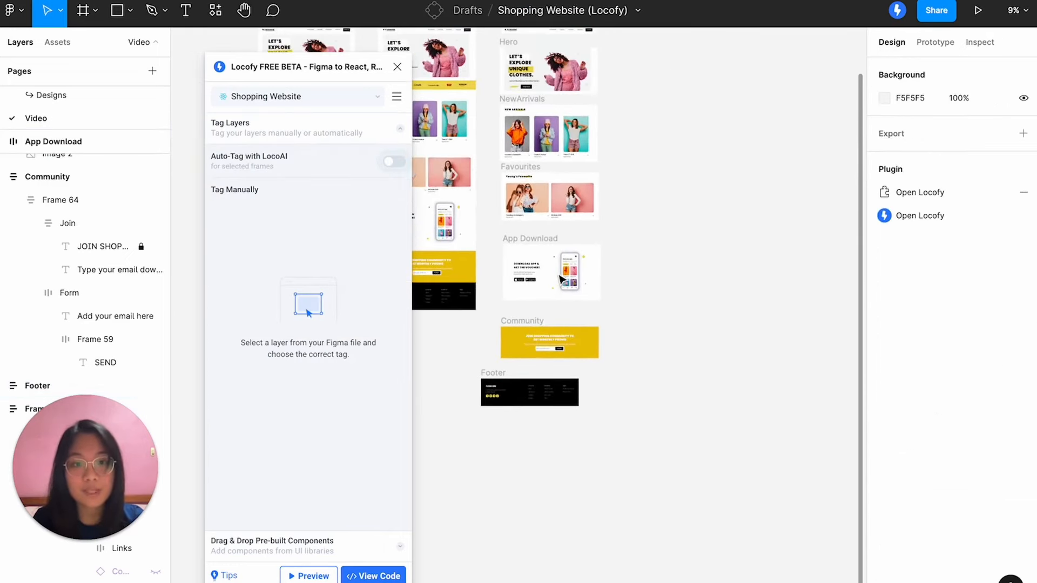
pyautogui.scroll(2, 562, 279)
pyautogui.moveTo(570, 504); pyautogui.dragTo(649, 543)
pyautogui.click(1023, 257)
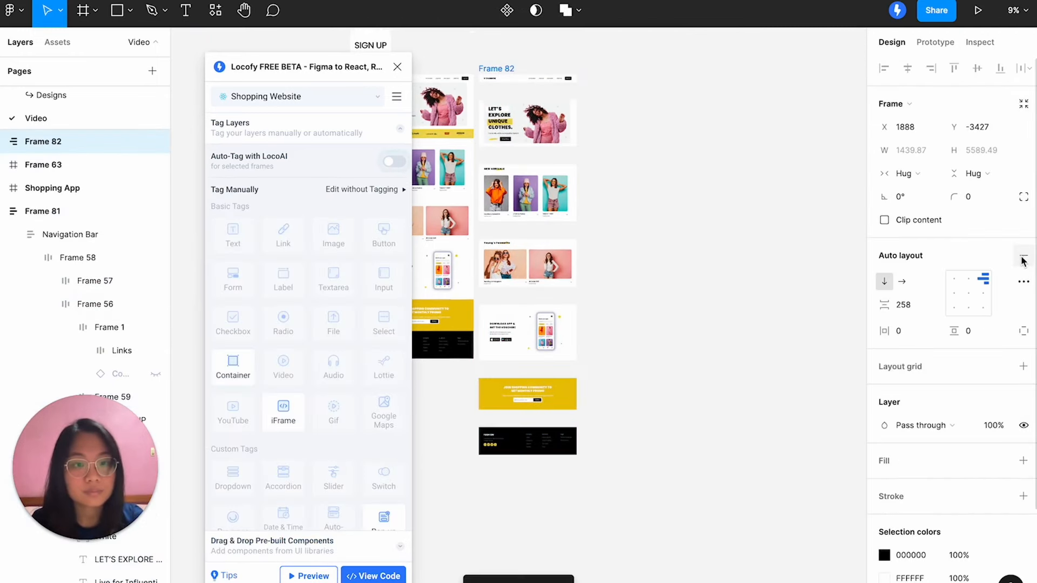
pyautogui.click(907, 306)
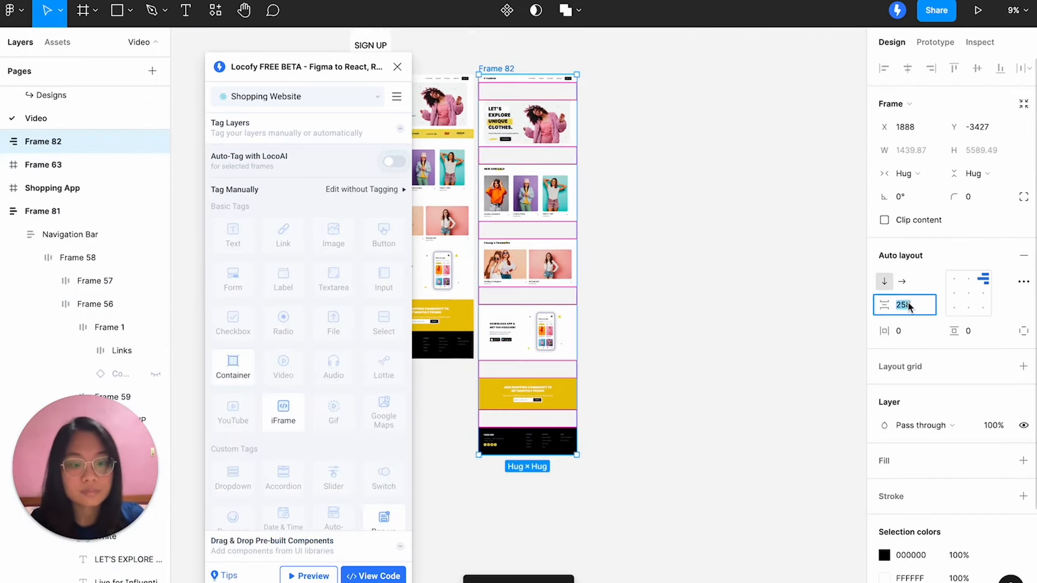
pyautogui.write('0')
pyautogui.press('Return')
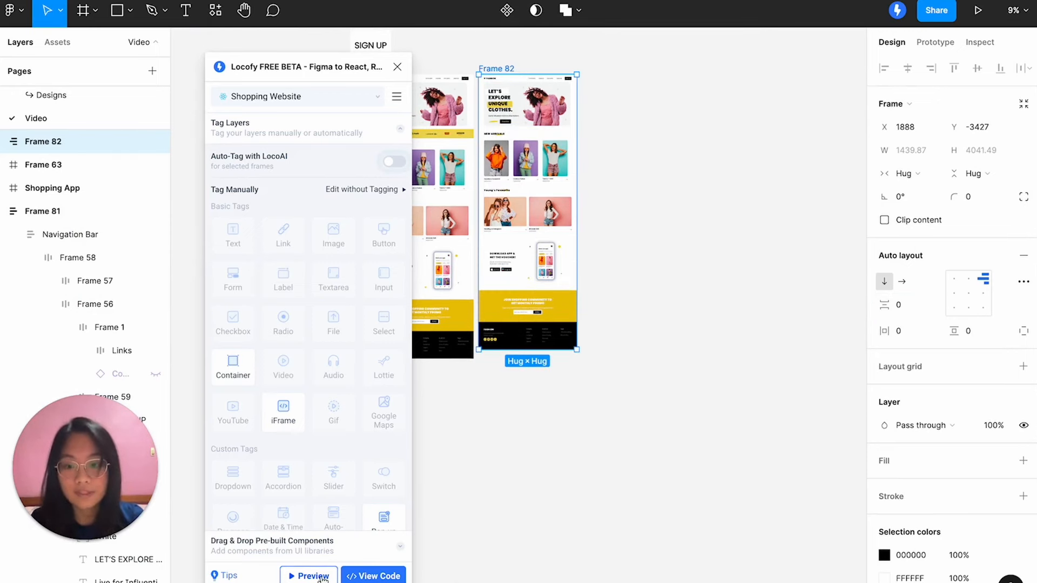
# Preview the combined landing page frame at the 428 breakpoint from the hero down to the footer.
pyautogui.click(314, 577)
pyautogui.scroll(-3, 473, 303)
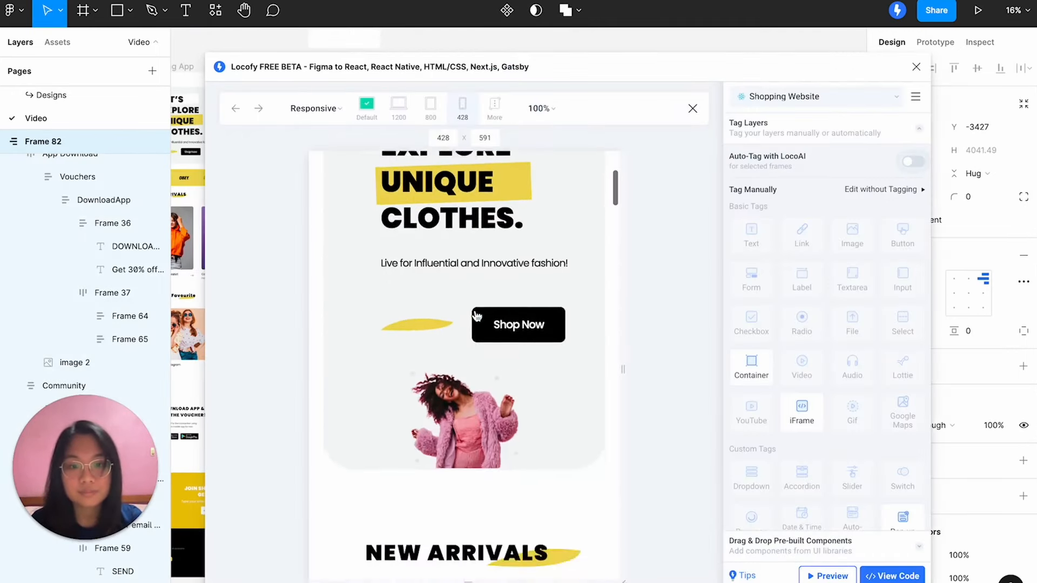
pyautogui.scroll(-15, 476, 316)
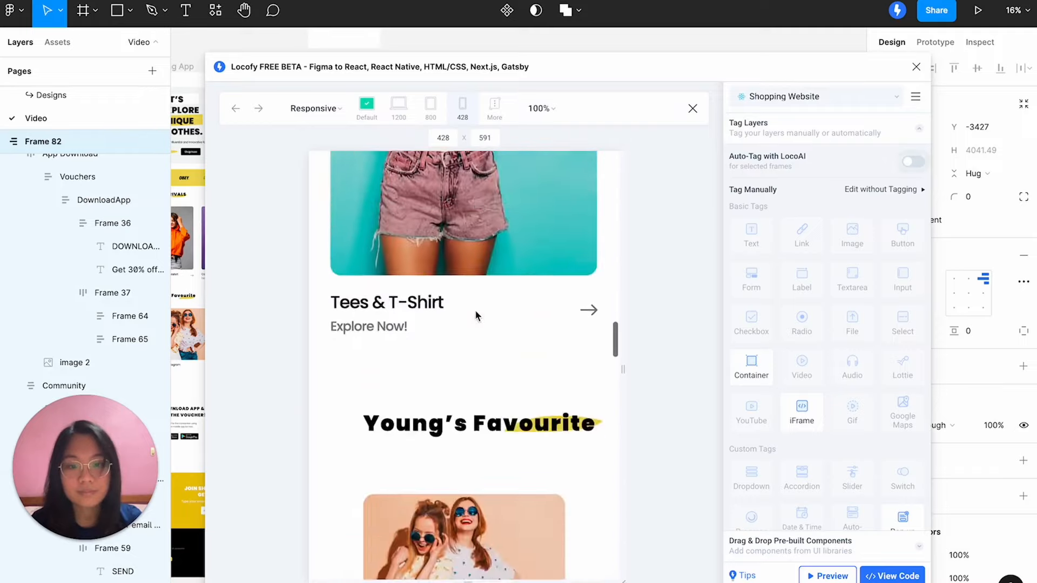
pyautogui.scroll(-15, 474, 316)
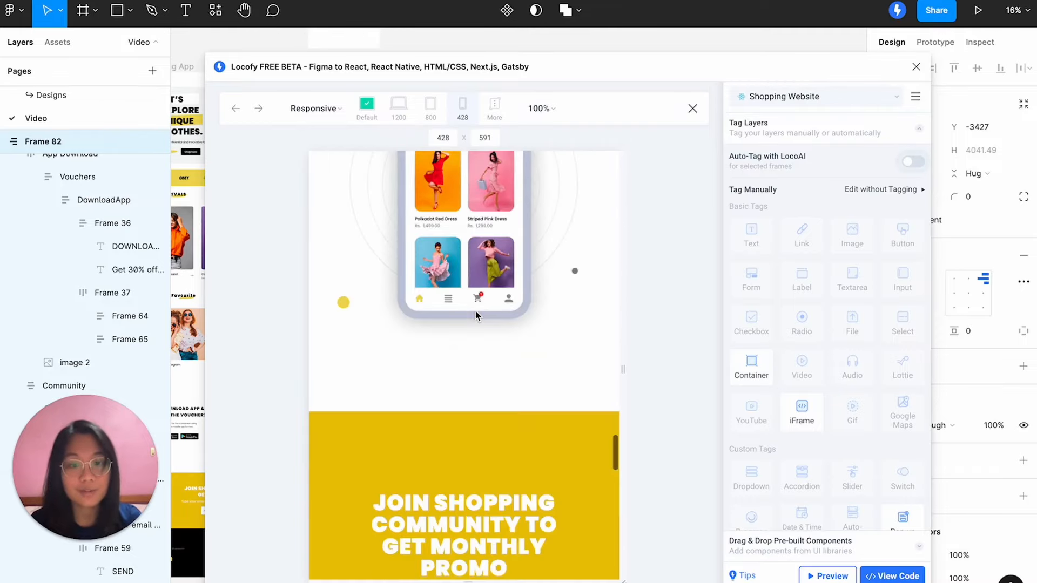
pyautogui.scroll(-10, 475, 316)
pyautogui.scroll(12, 477, 315)
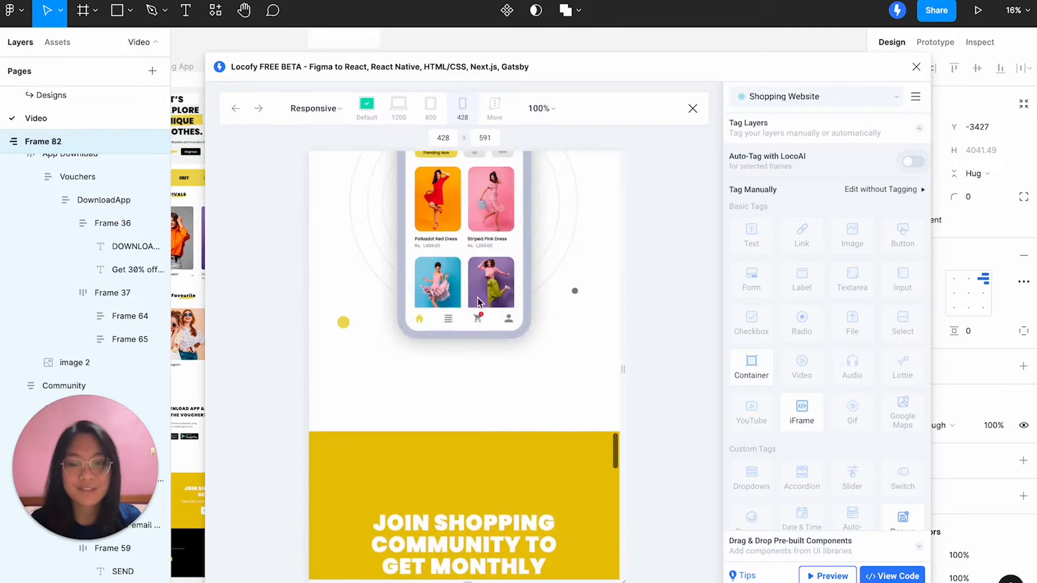
pyautogui.click(693, 108)
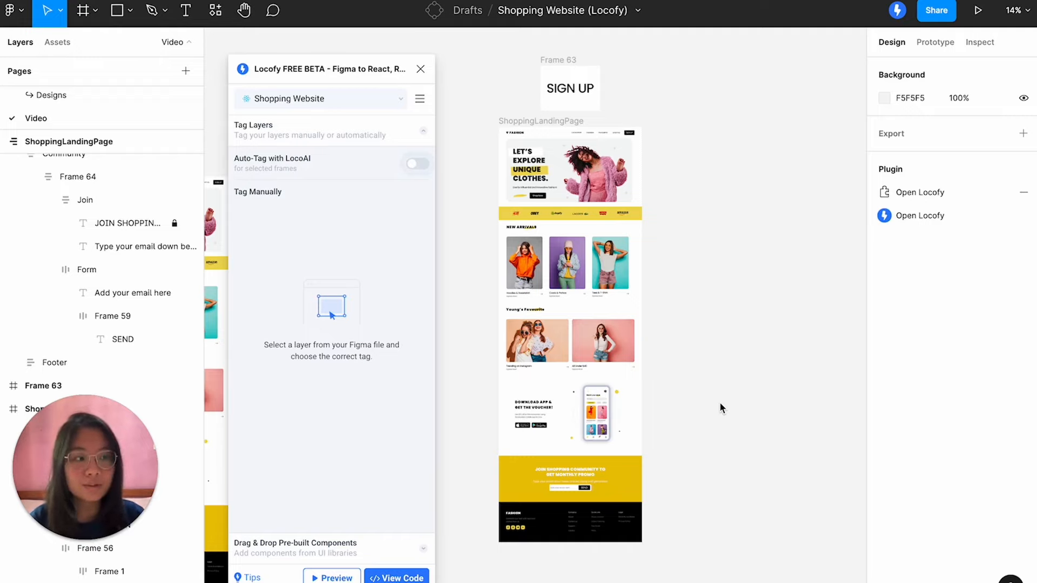
# Sync Frame 63 and ShoppingLandingPage, open their React code in Locofy Builder and check the React settings there.
pyautogui.click(551, 56)
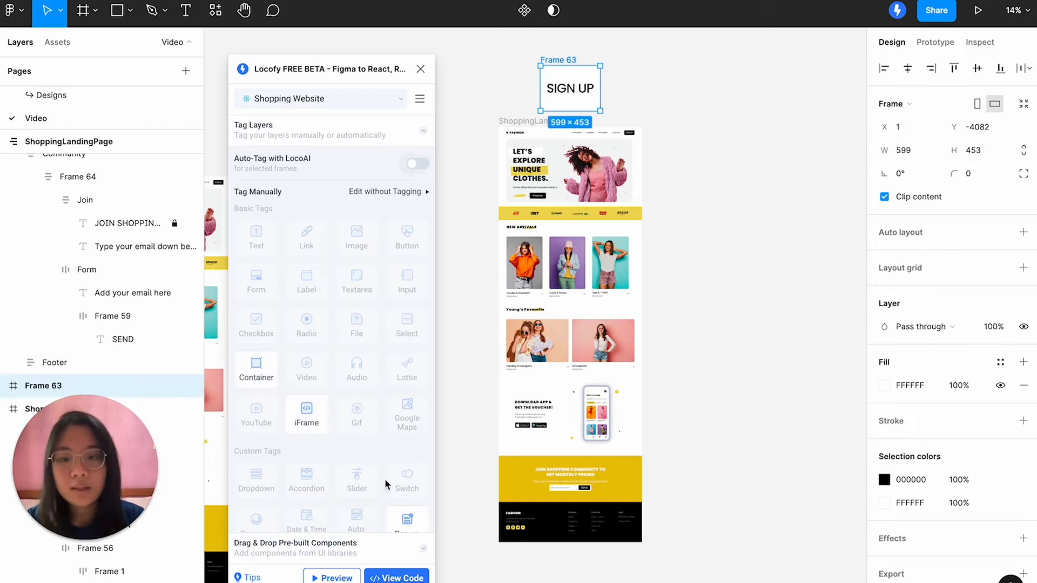
pyautogui.click(396, 577)
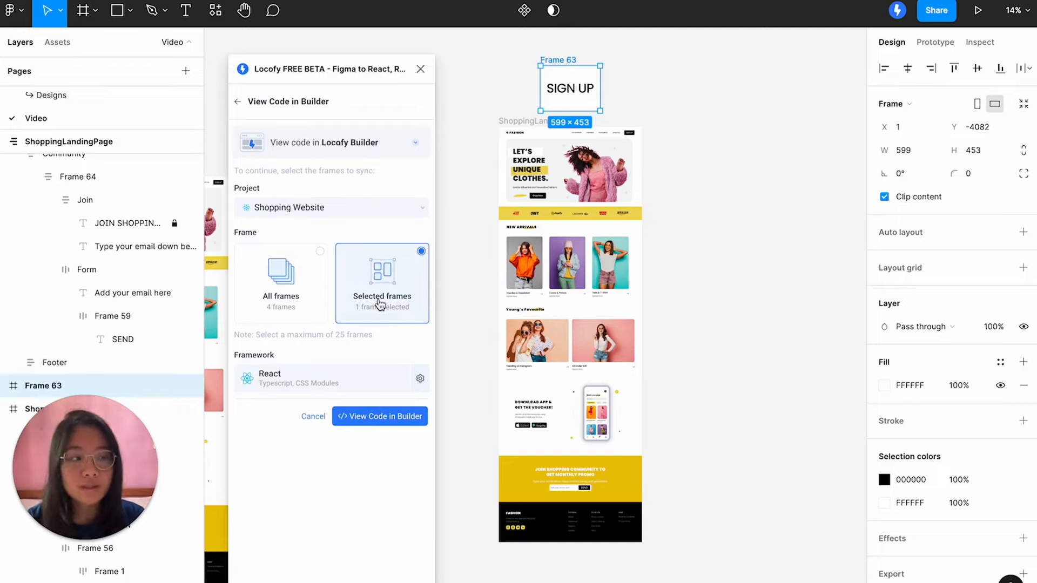
pyautogui.keyDown('shift'); pyautogui.click(512, 123); pyautogui.keyUp('shift')
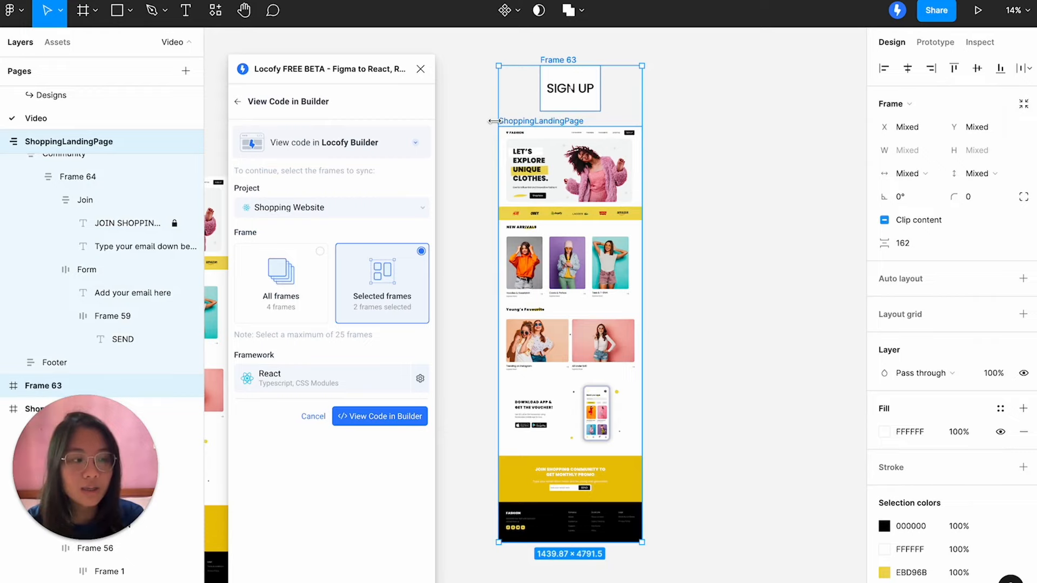
pyautogui.click(383, 418)
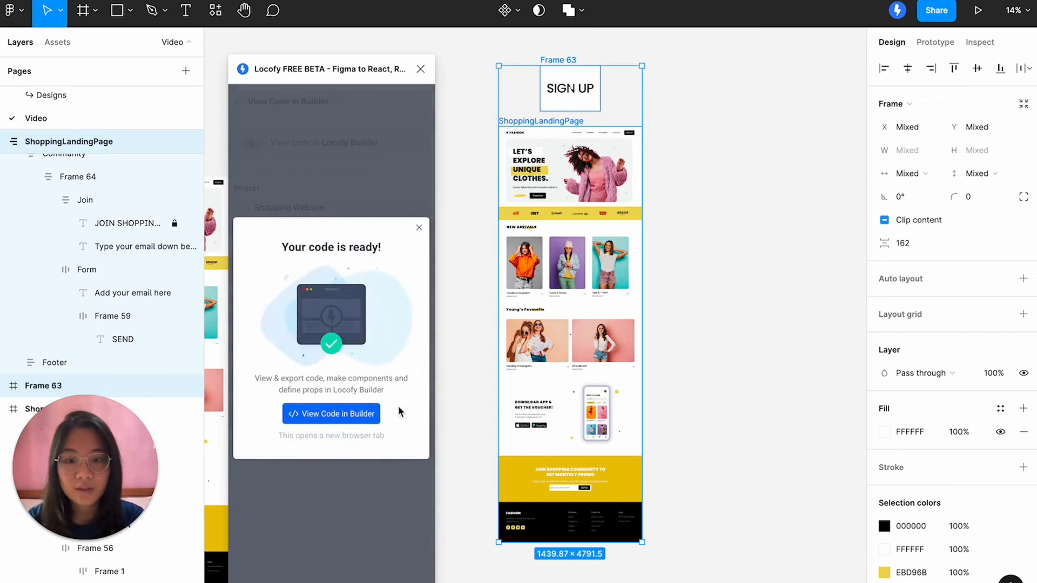
pyautogui.click(344, 421)
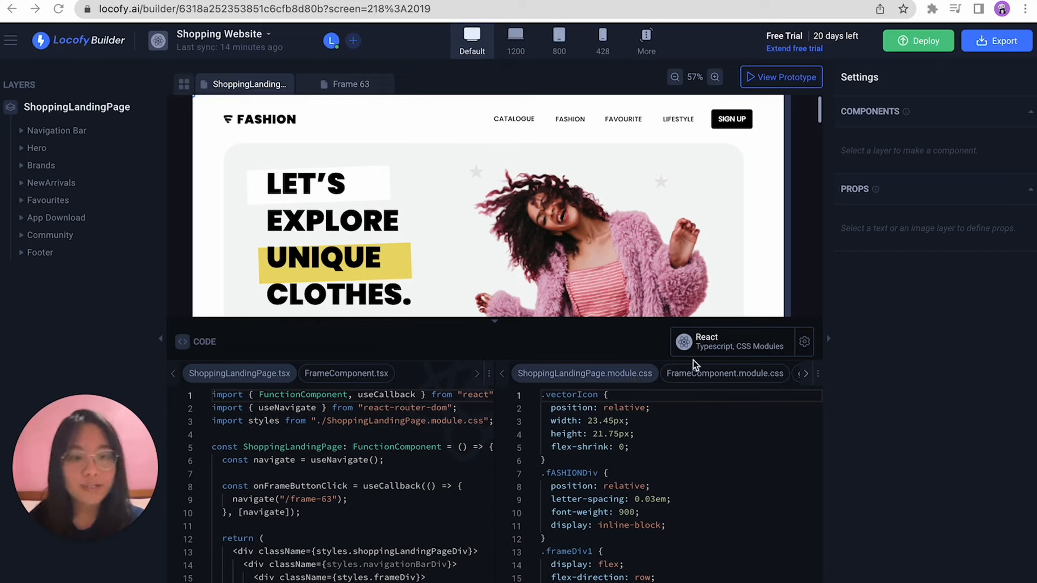
pyautogui.click(804, 343)
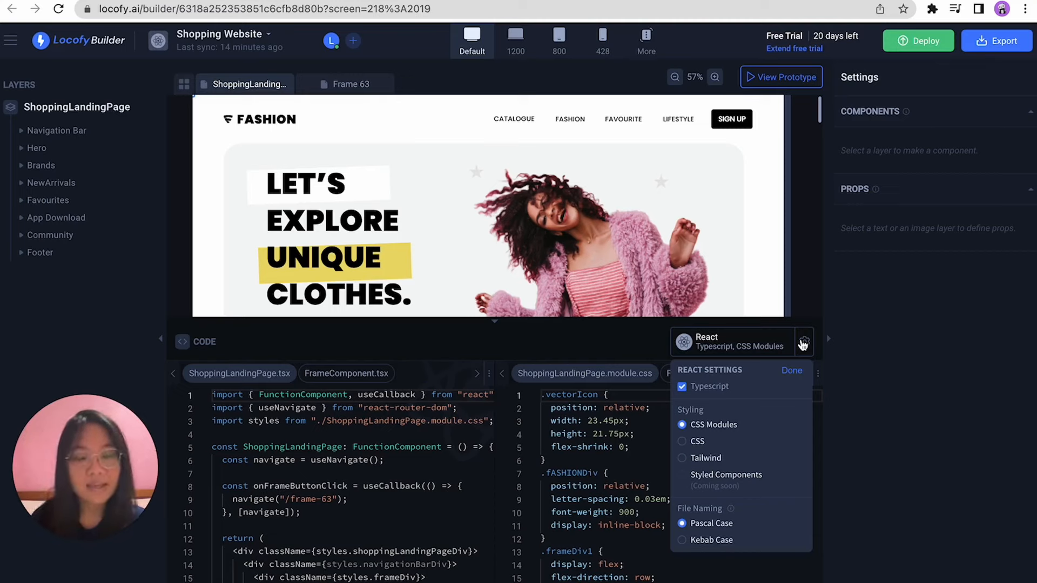
pyautogui.click(870, 360)
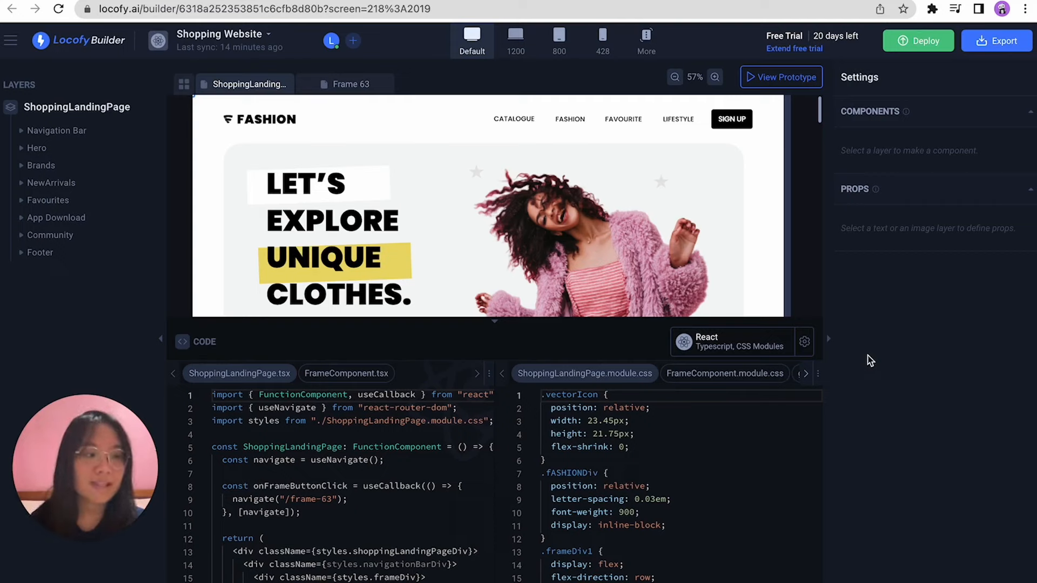
# Make the Hoodies & Sweetshirt card in the NewArrivals section a component named FashionCard.
pyautogui.click(54, 183)
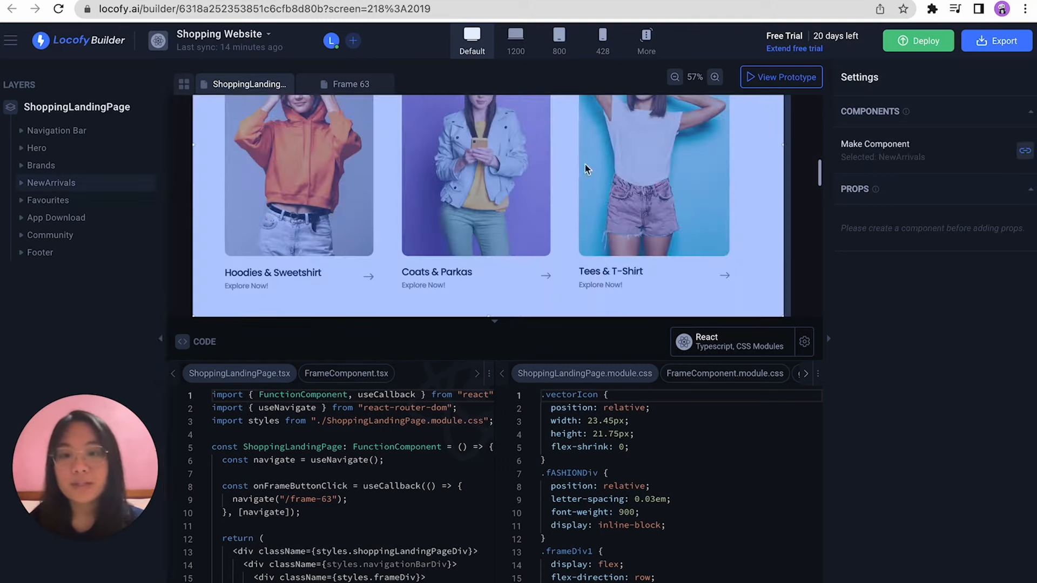
pyautogui.click(21, 184)
pyautogui.click(32, 201)
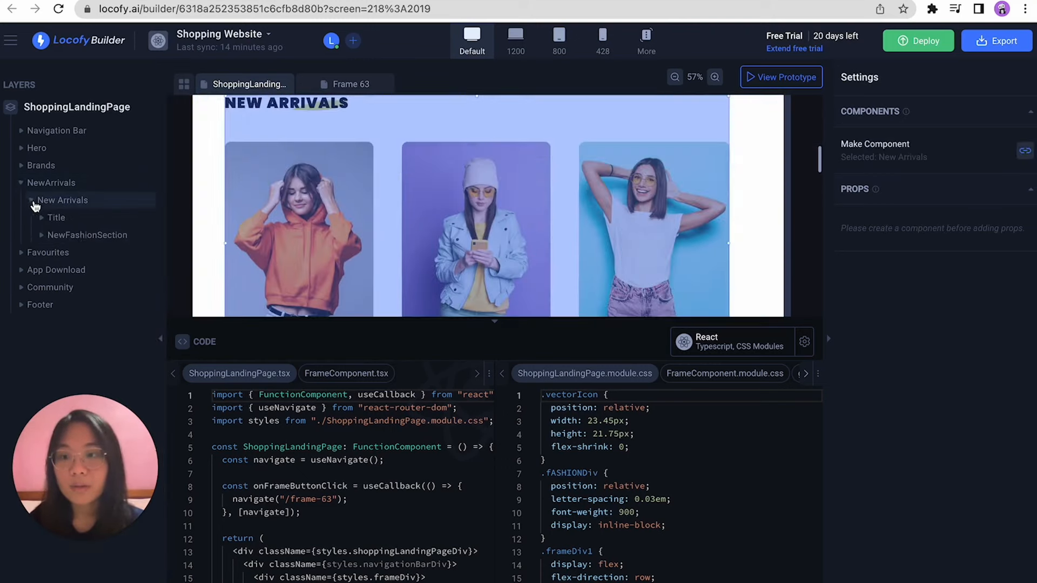
pyautogui.click(57, 237)
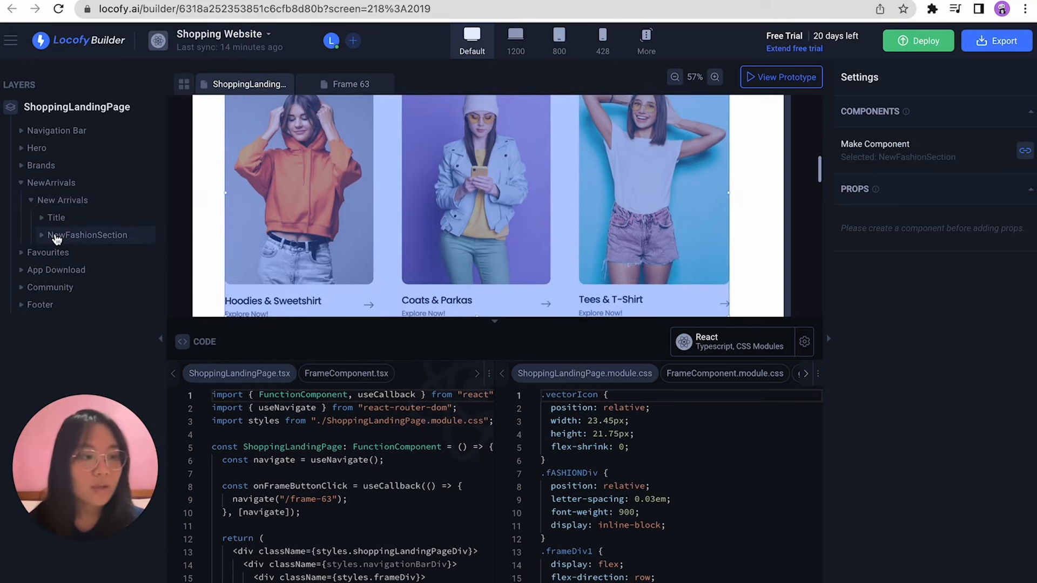
pyautogui.click(328, 174)
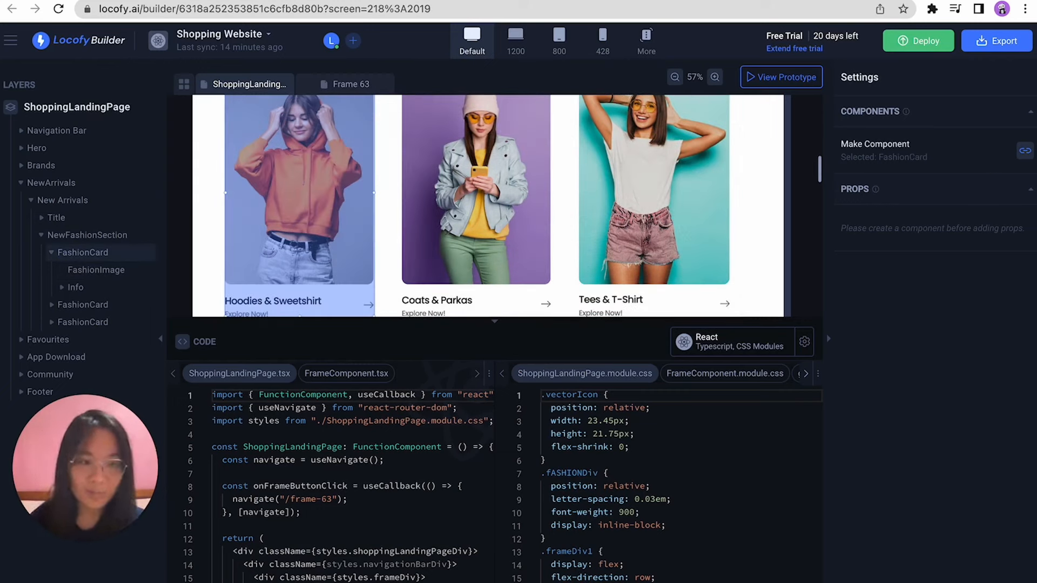
pyautogui.click(1026, 151)
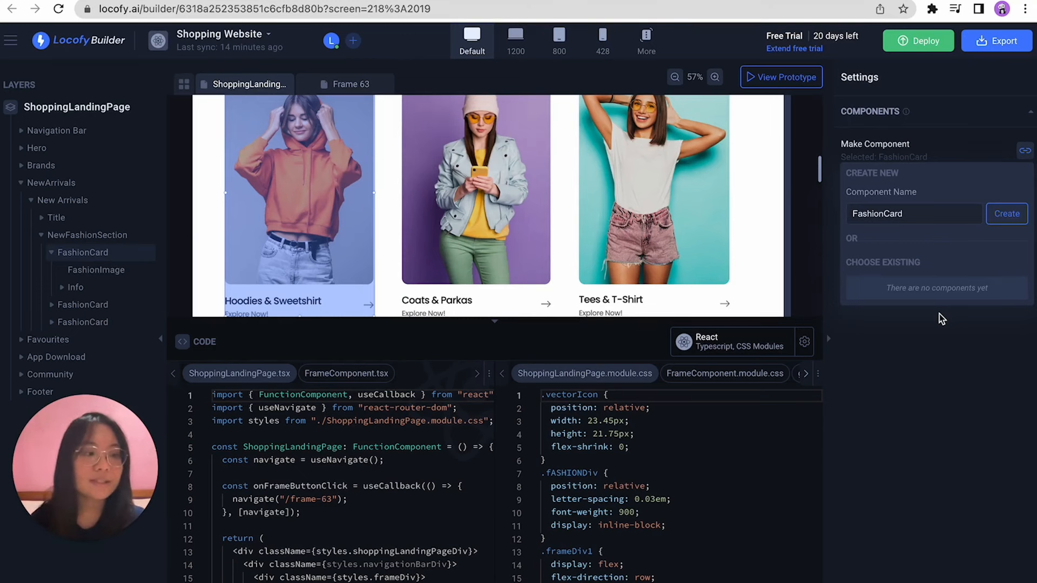
pyautogui.click(1008, 214)
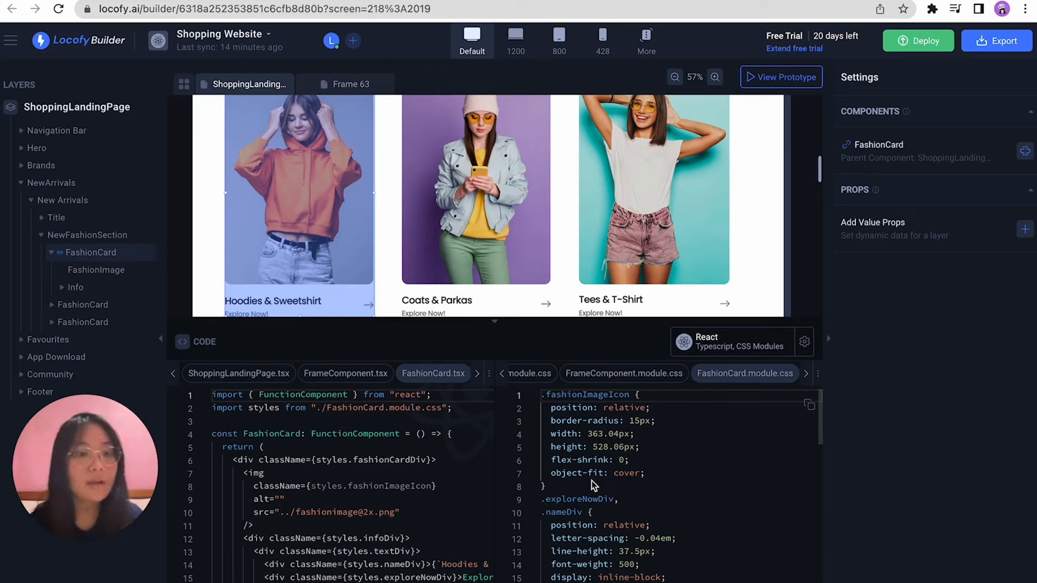
# Add a value prop named fashionName to the FashionCard component for its Name layer, with the value Hoodies & Sweetshirt.
pyautogui.click(1023, 231)
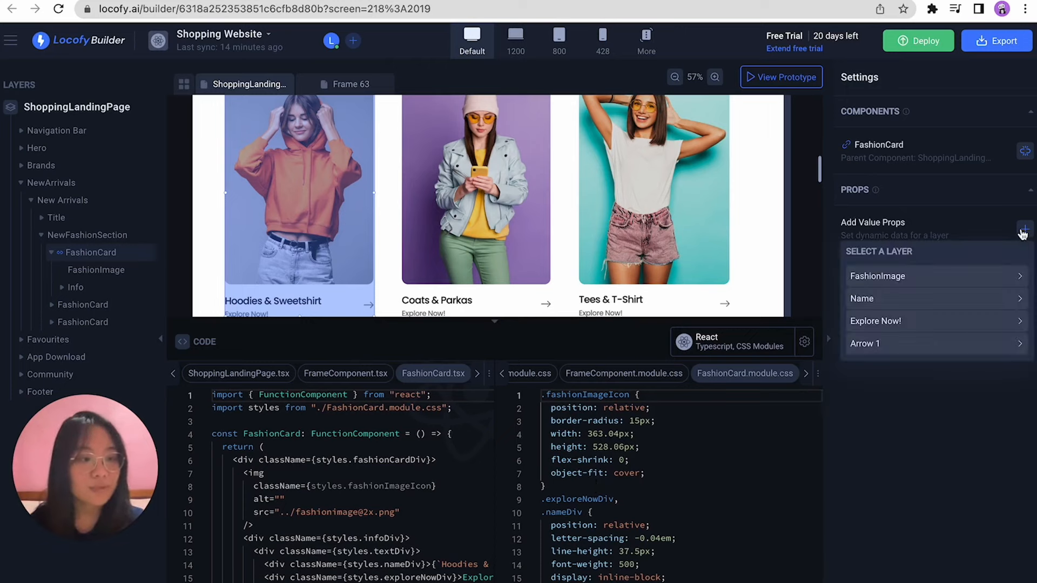
pyautogui.click(910, 300)
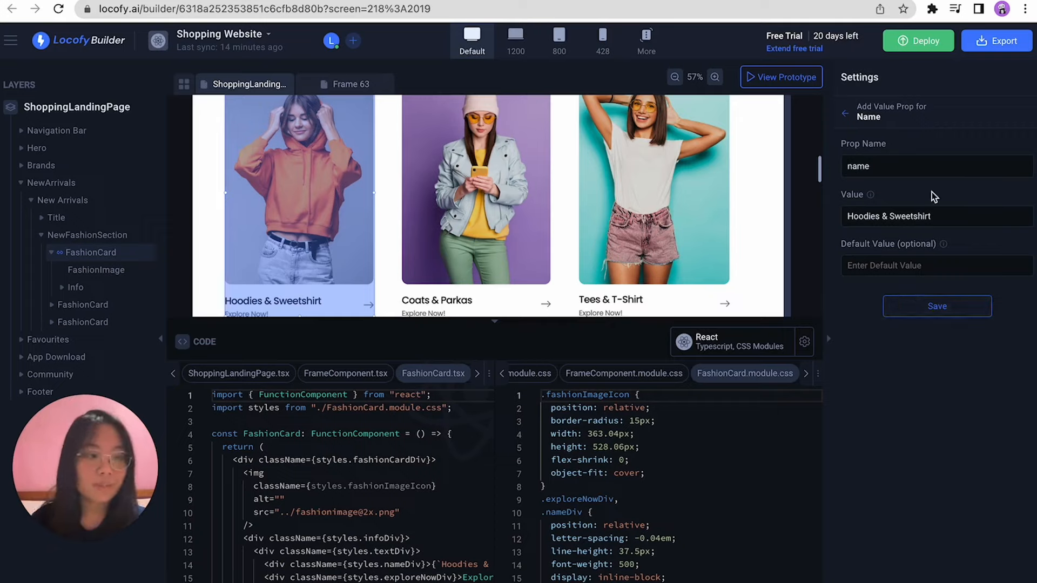
pyautogui.click(879, 167)
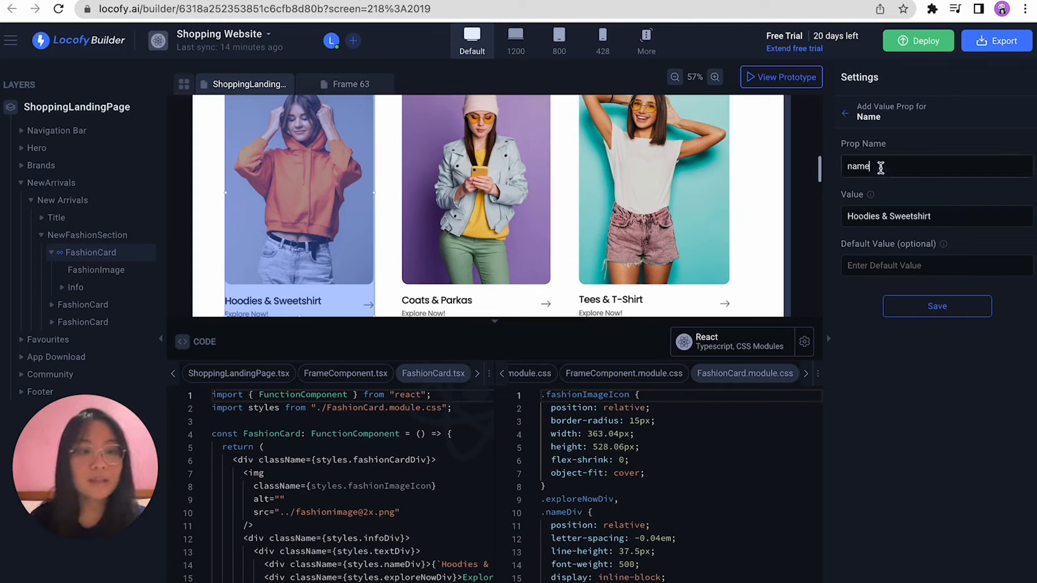
pyautogui.click(847, 166)
pyautogui.write('fashion')
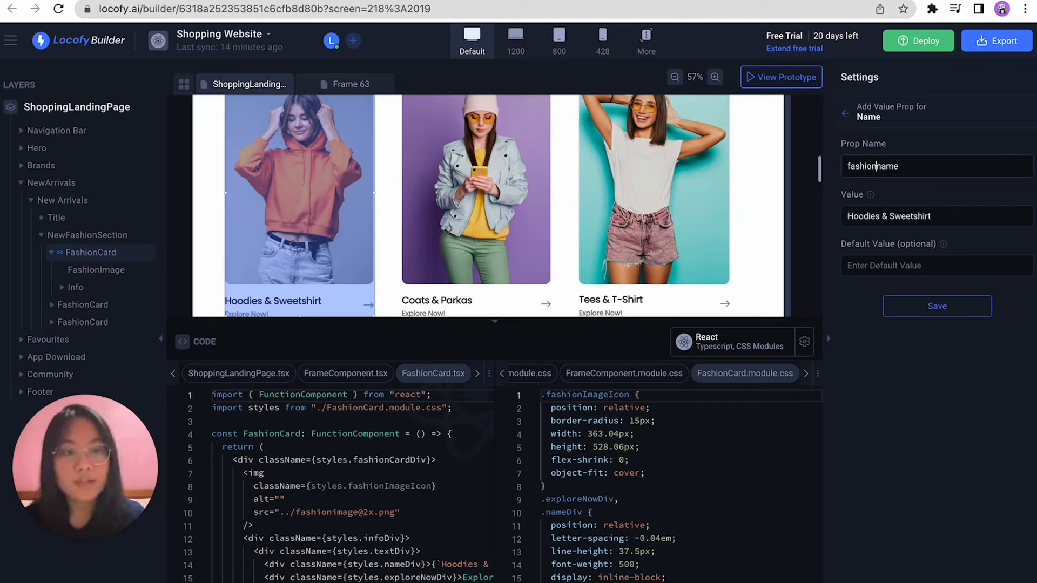
pyautogui.press('BackSpace')
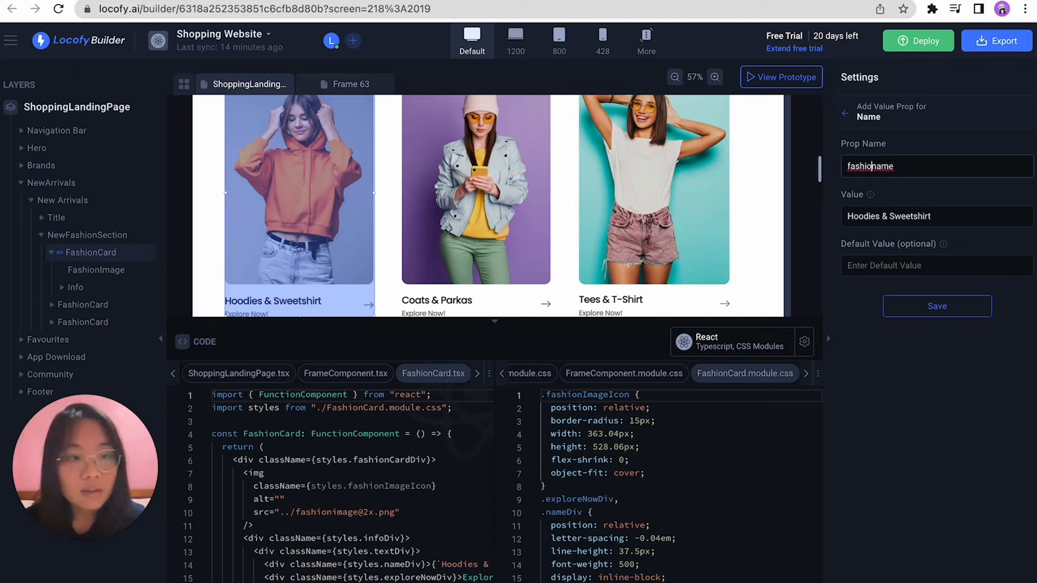
pyautogui.write('N')
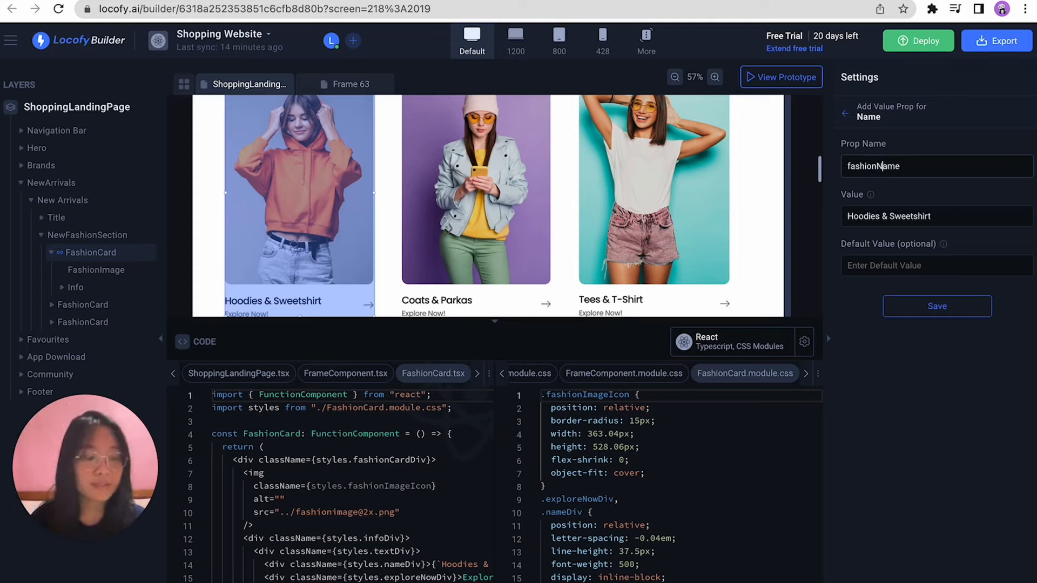
pyautogui.click(938, 307)
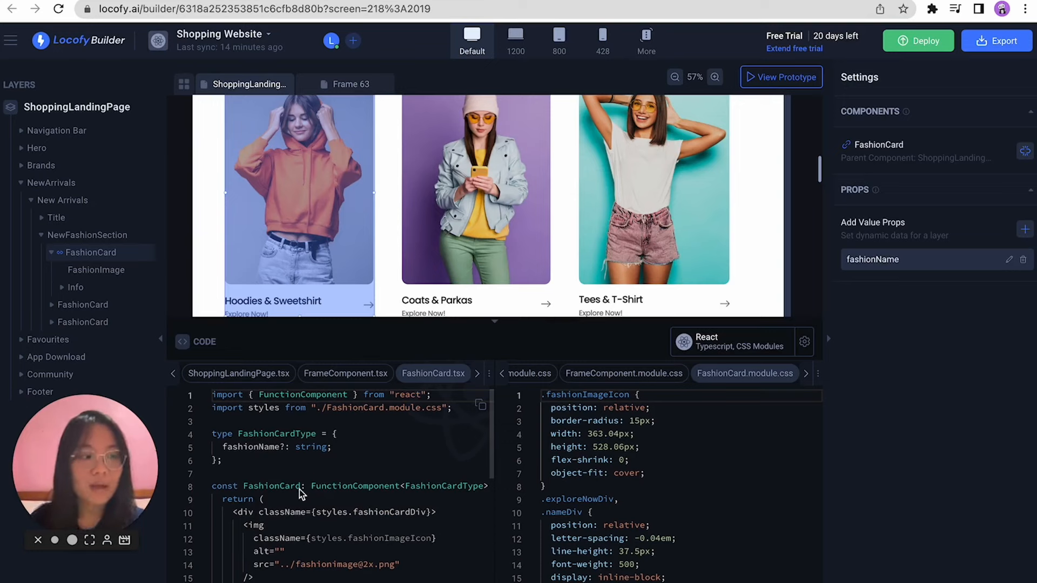
# Link the Coats & Parkas card to the existing FashionCard component and delete its arrow1 prop.
pyautogui.click(84, 306)
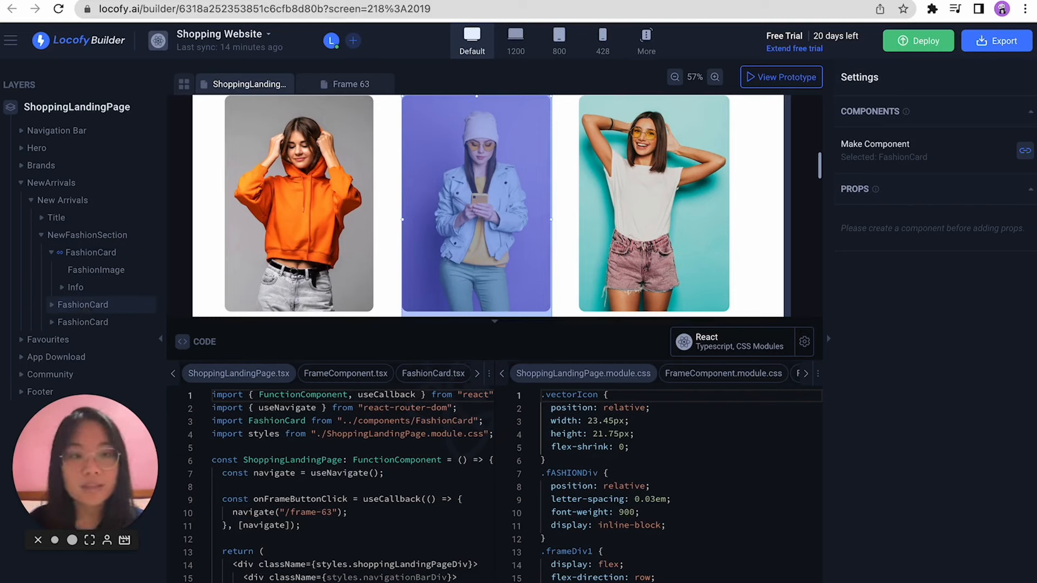
pyautogui.click(1025, 150)
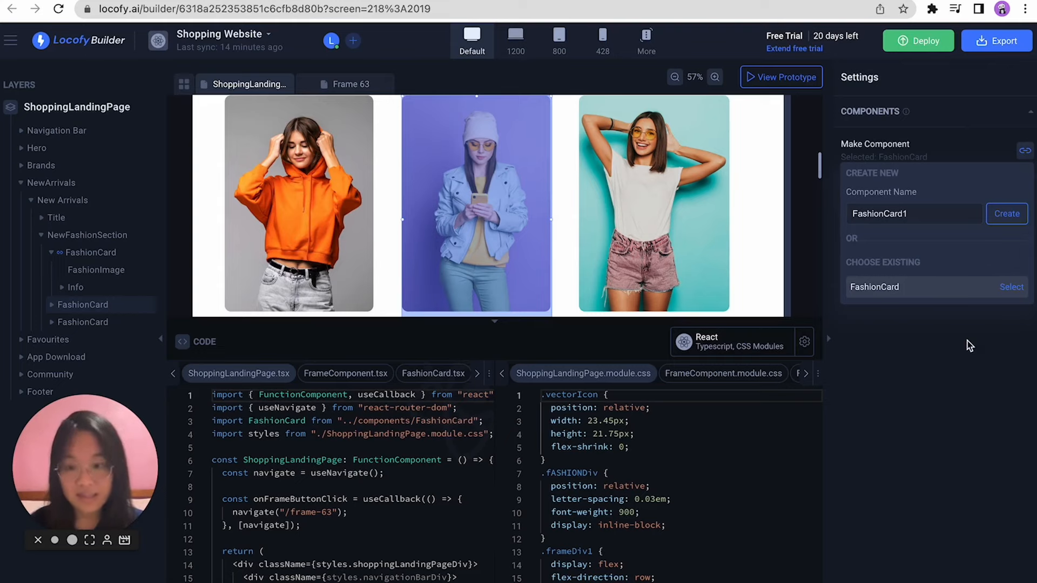
pyautogui.click(1011, 287)
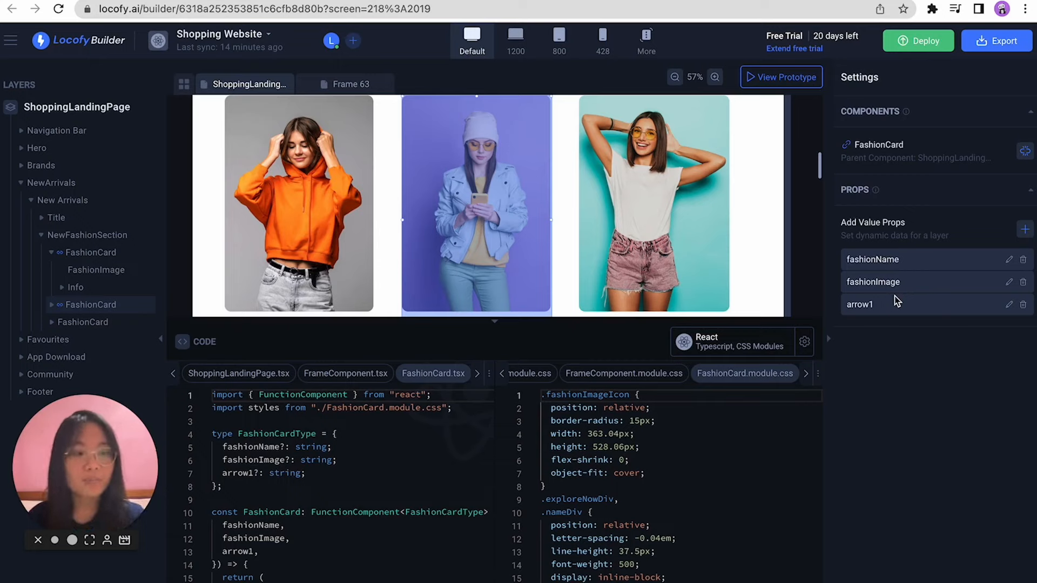
pyautogui.click(1023, 305)
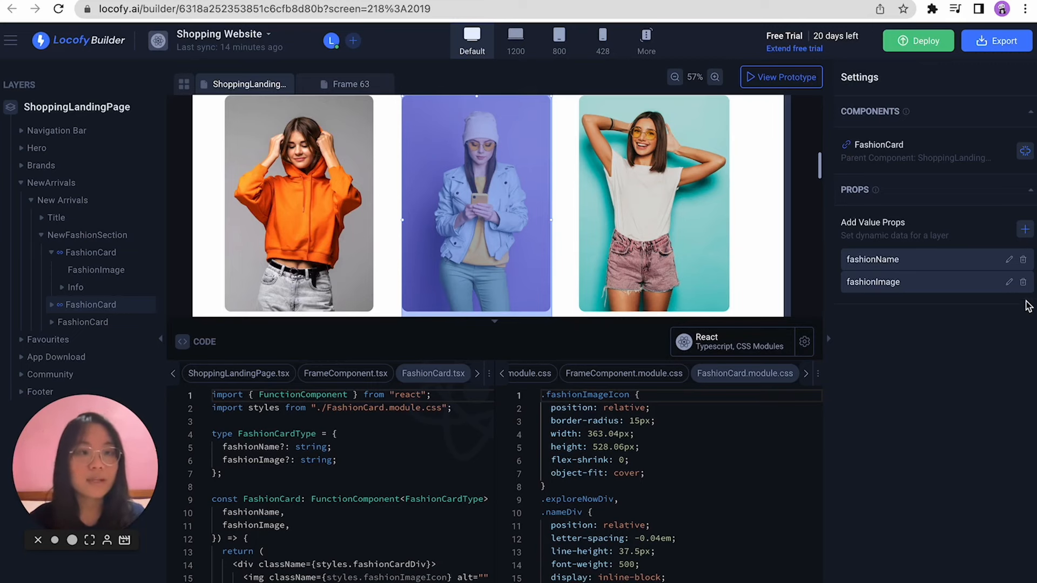
# Open the ShoppingLandingPage prototype, copy its public share link and load that link in a new browser tab.
pyautogui.click(779, 79)
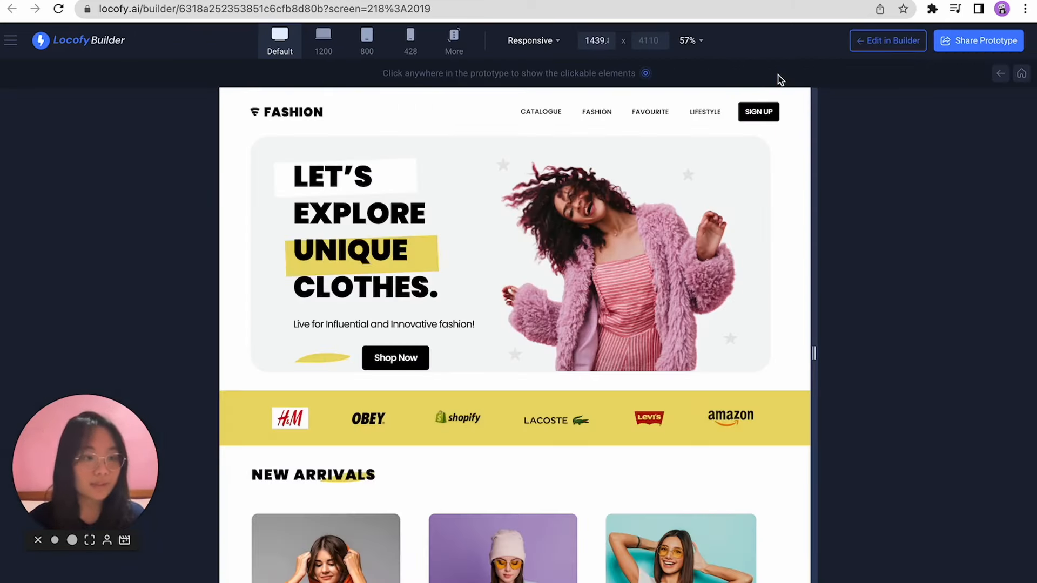
pyautogui.click(976, 41)
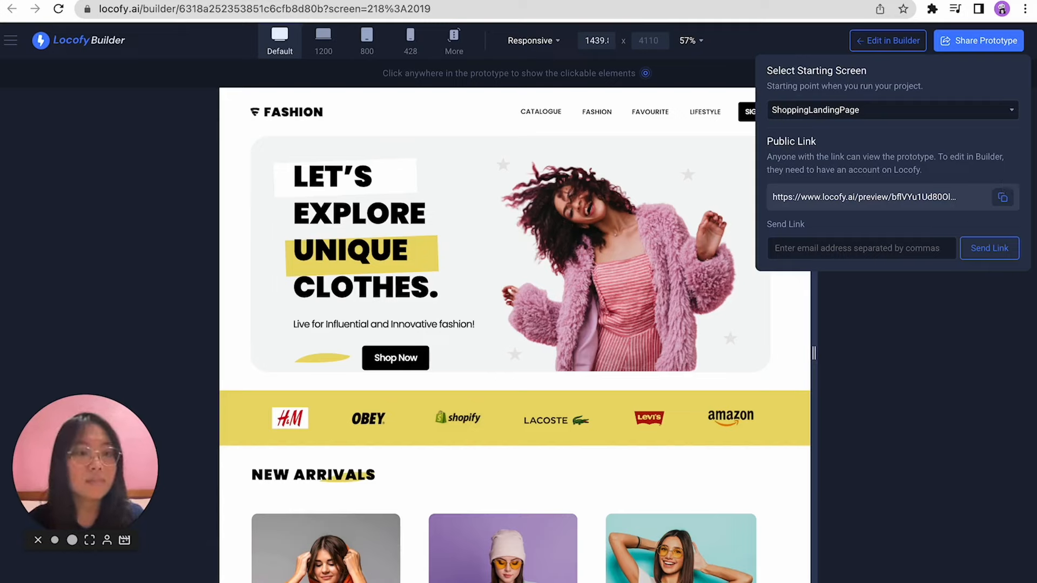
pyautogui.click(1007, 201)
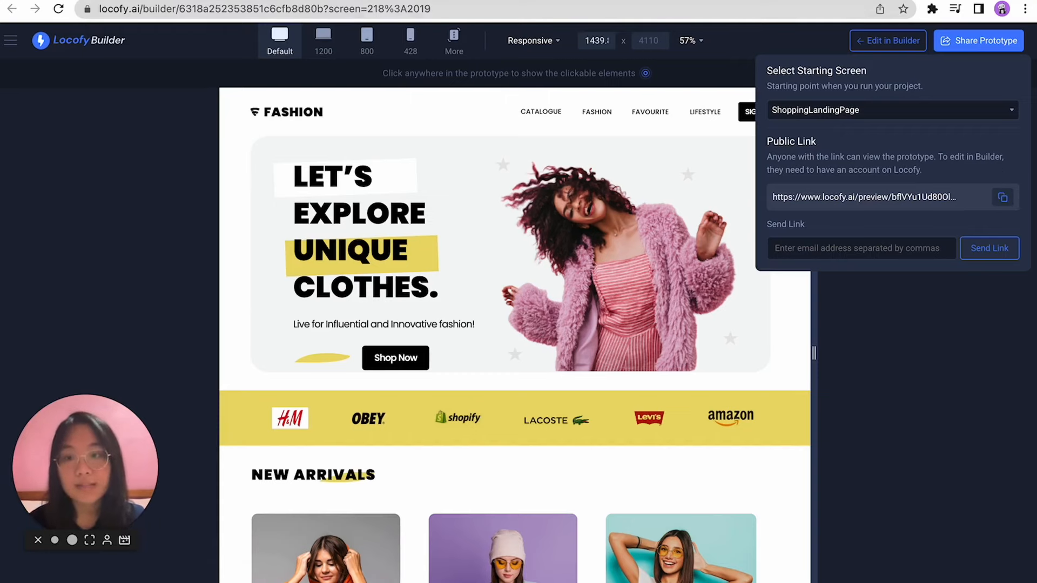
pyautogui.hotkey('ctrl', 't')
pyautogui.hotkey('ctrl', 'v')
pyautogui.press('Return')
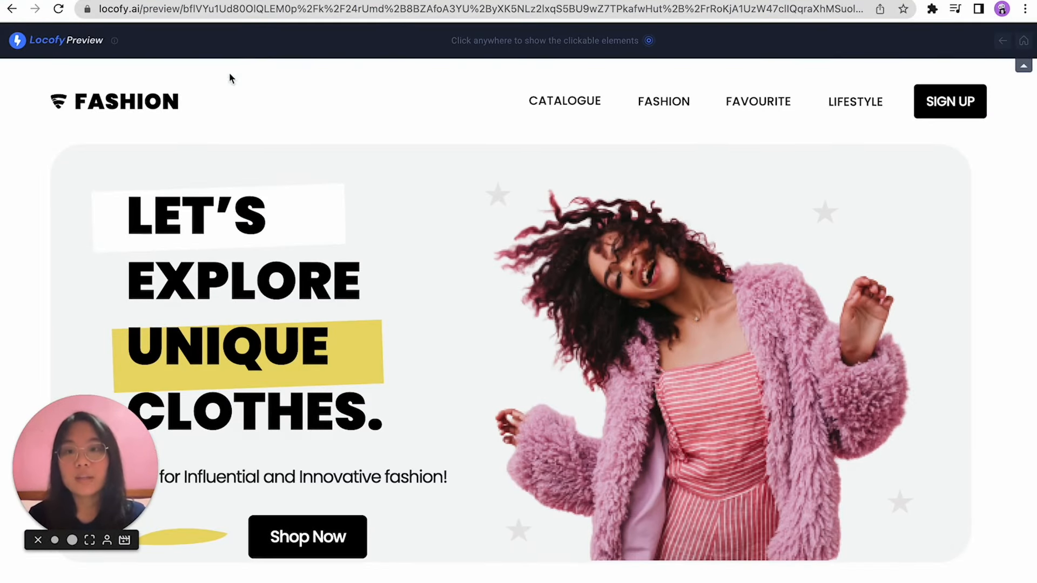
# Check the public preview at narrow and wide window widths, follow its SIGN UP link, and return to editing in Locofy Builder.
pyautogui.moveTo(240, 2); pyautogui.dragTo(308, 30)
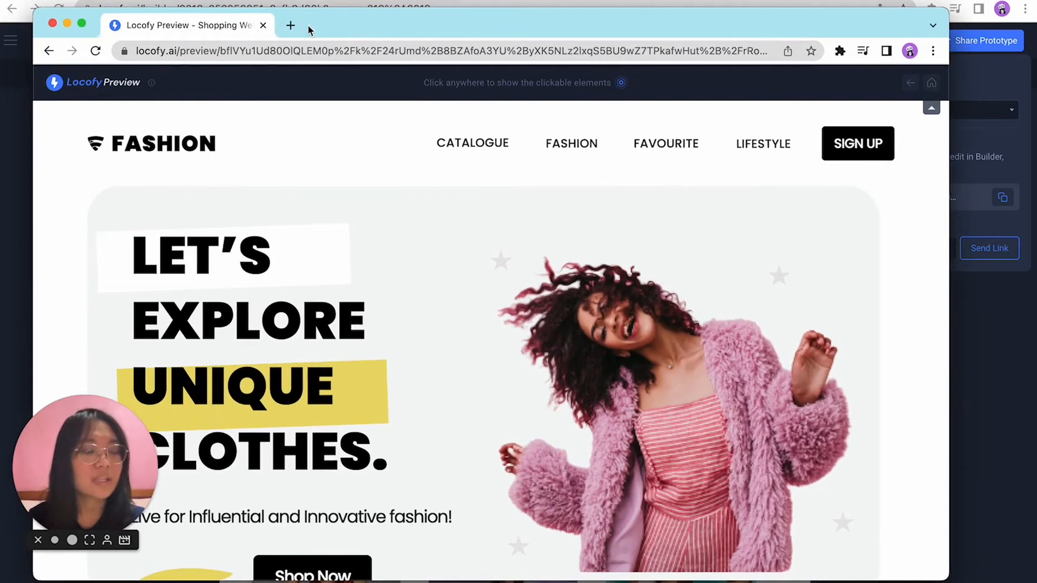
pyautogui.scroll(-5, 405, 185)
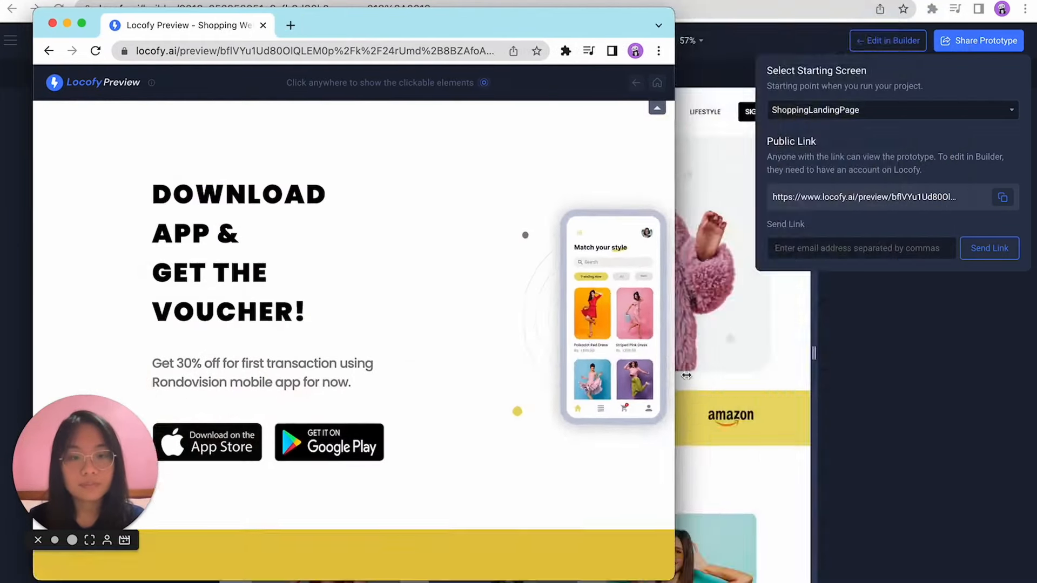
pyautogui.moveTo(748, 377); pyautogui.dragTo(384, 400)
pyautogui.scroll(-10, 319, 409)
pyautogui.scroll(10, 335, 402)
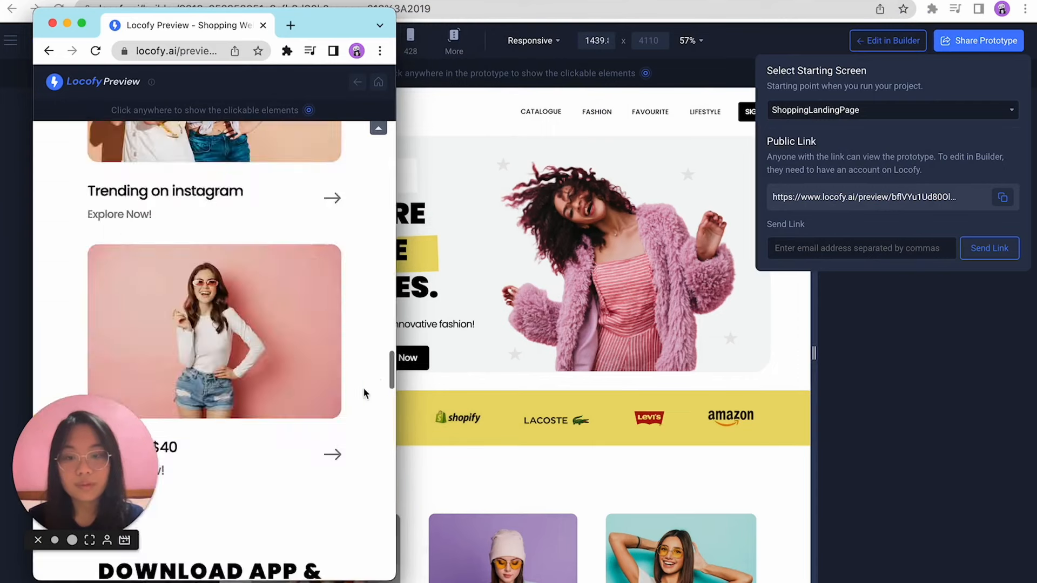
pyautogui.moveTo(397, 357); pyautogui.dragTo(889, 354)
pyautogui.scroll(10, 799, 329)
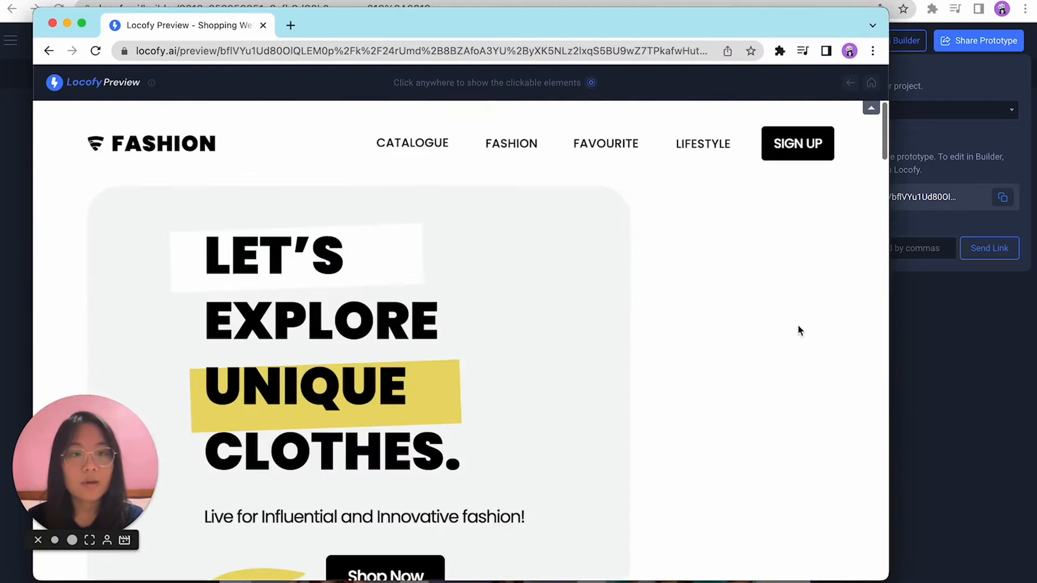
pyautogui.click(817, 144)
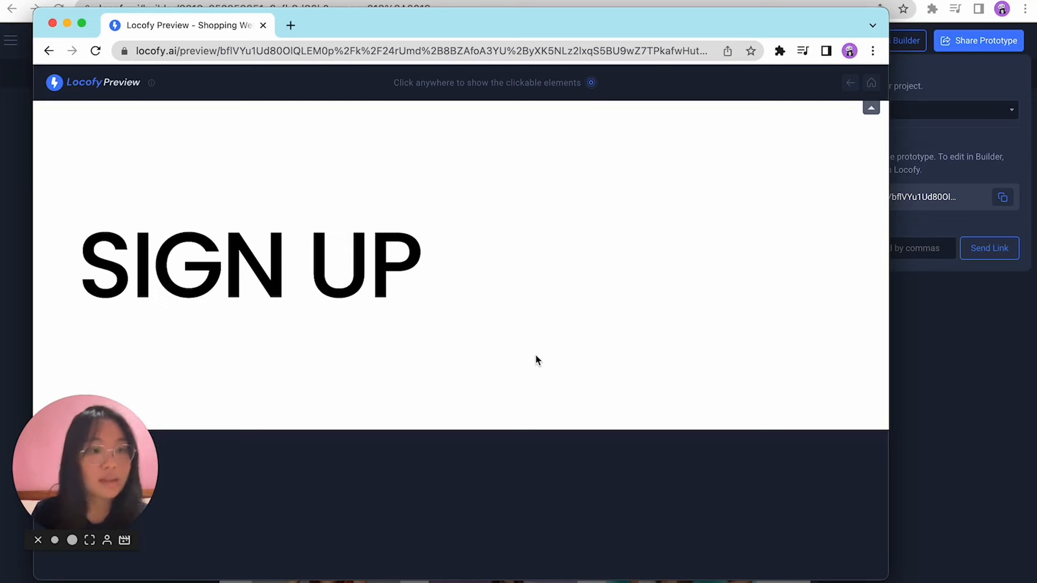
pyautogui.click(53, 23)
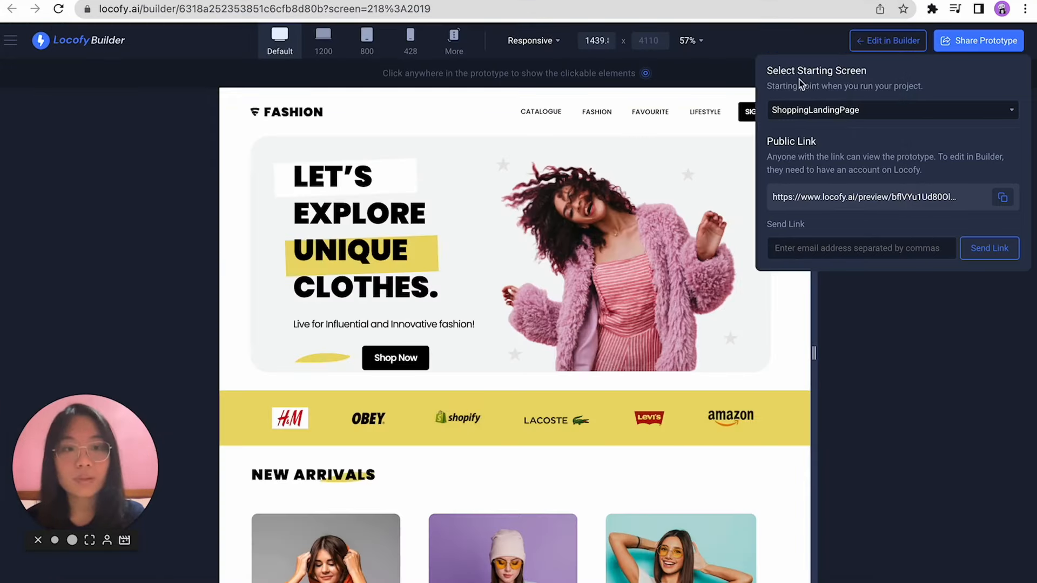
pyautogui.click(979, 470)
pyautogui.click(897, 50)
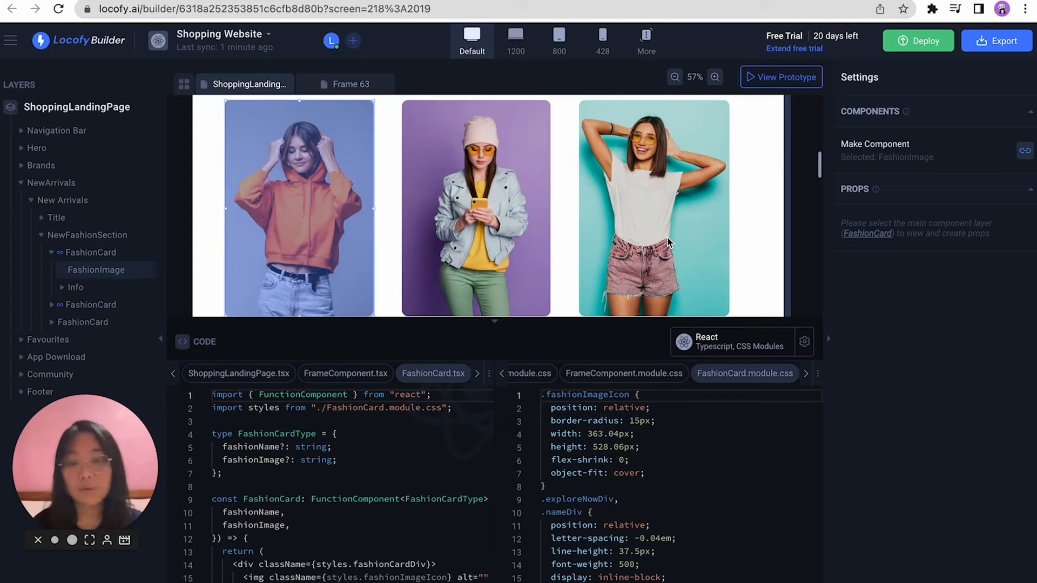
# Make the Navigation Bar layer a new component named NavigationBar.
pyautogui.click(66, 135)
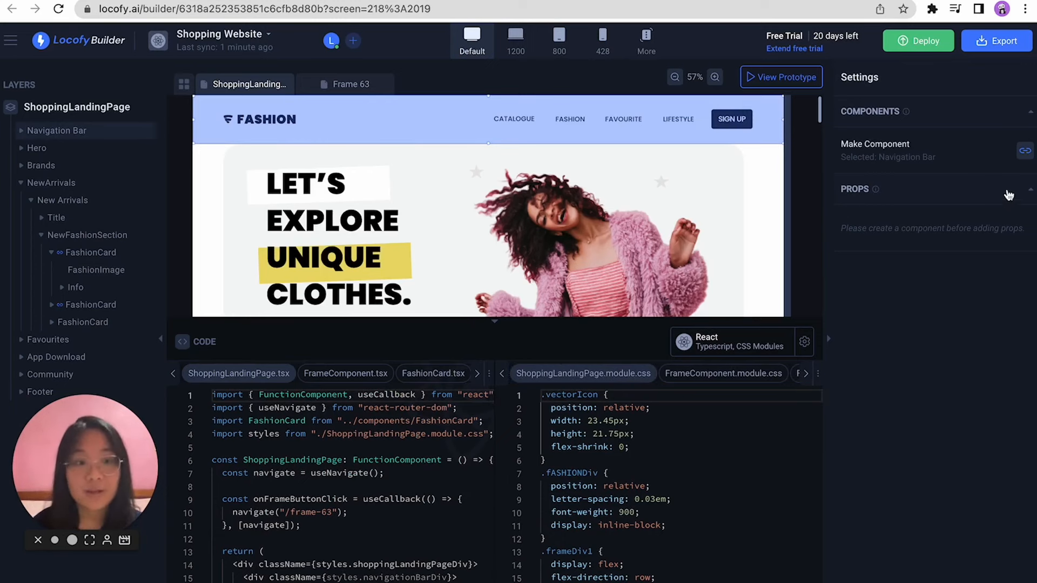
pyautogui.click(1025, 151)
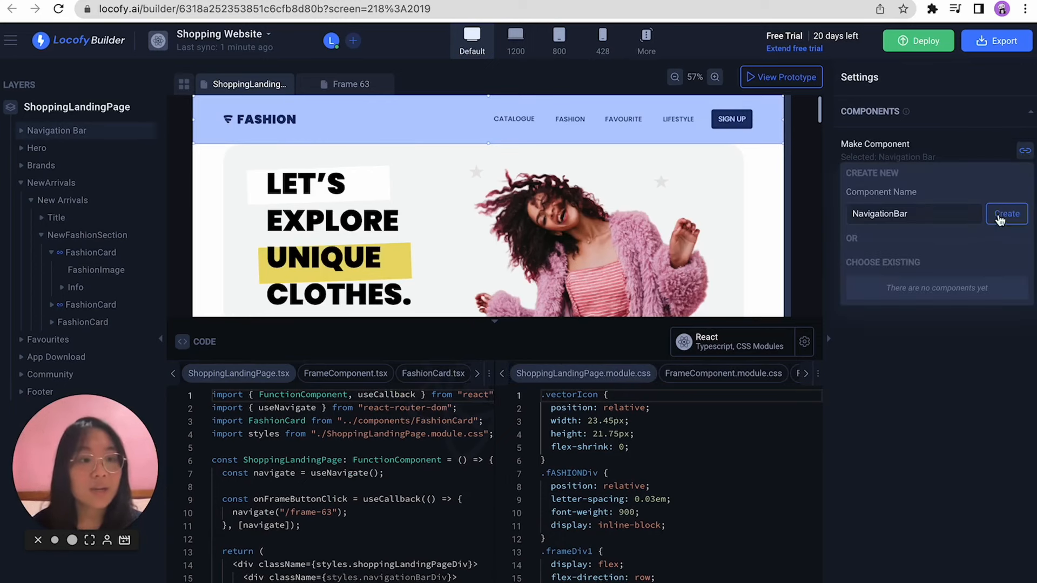
pyautogui.click(1002, 216)
# Make the Hero layer a new component named Hero.
pyautogui.click(57, 150)
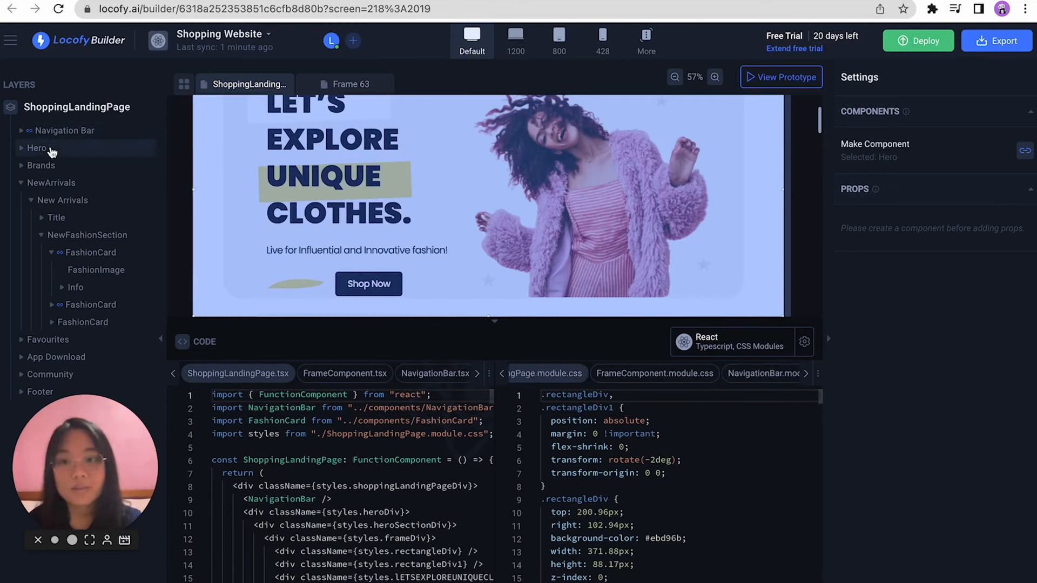
pyautogui.click(1027, 155)
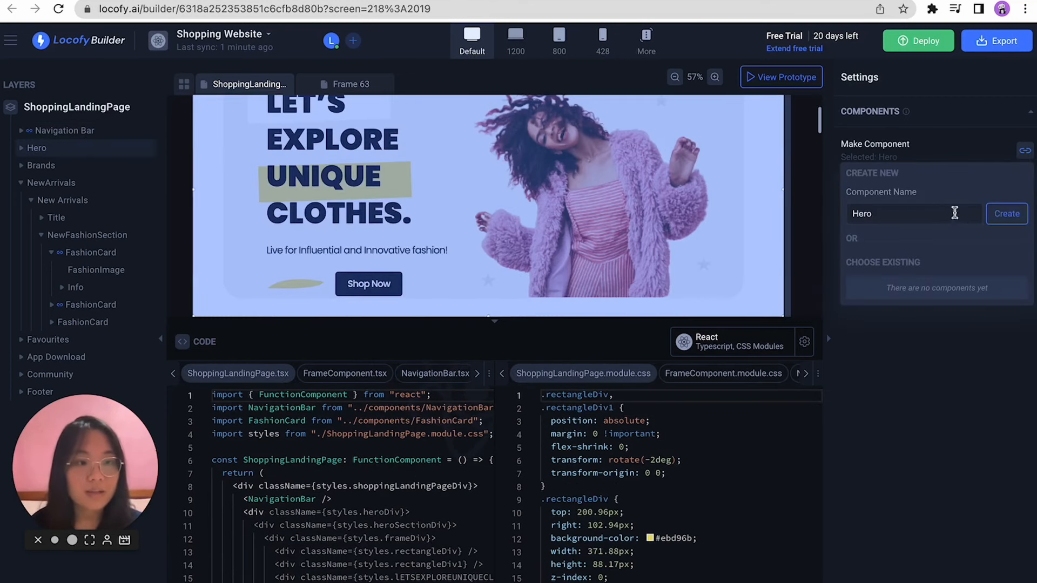
pyautogui.click(1002, 216)
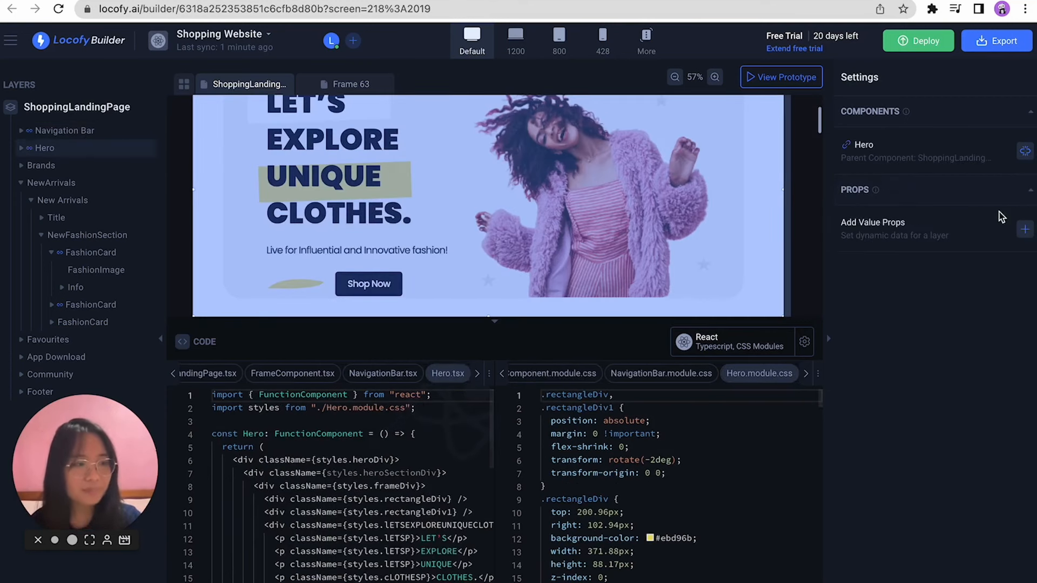
# Examine the generated code of ShoppingLandingPage.tsx and FashionCard.tsx, and copy the FashionCard code.
pyautogui.hscroll(-2, 291, 378)
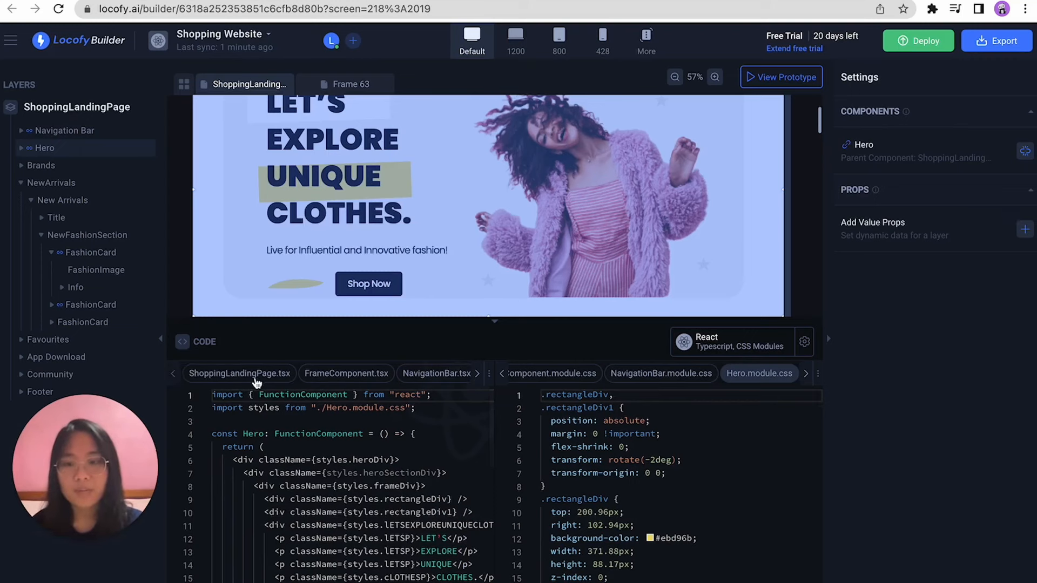
pyautogui.click(289, 375)
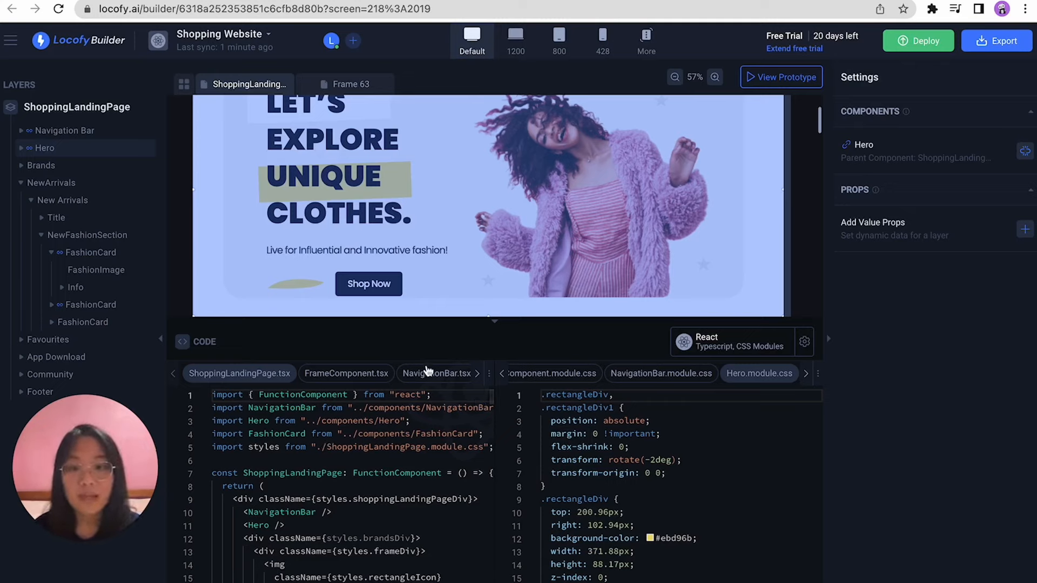
pyautogui.hscroll(3, 428, 371)
pyautogui.click(412, 379)
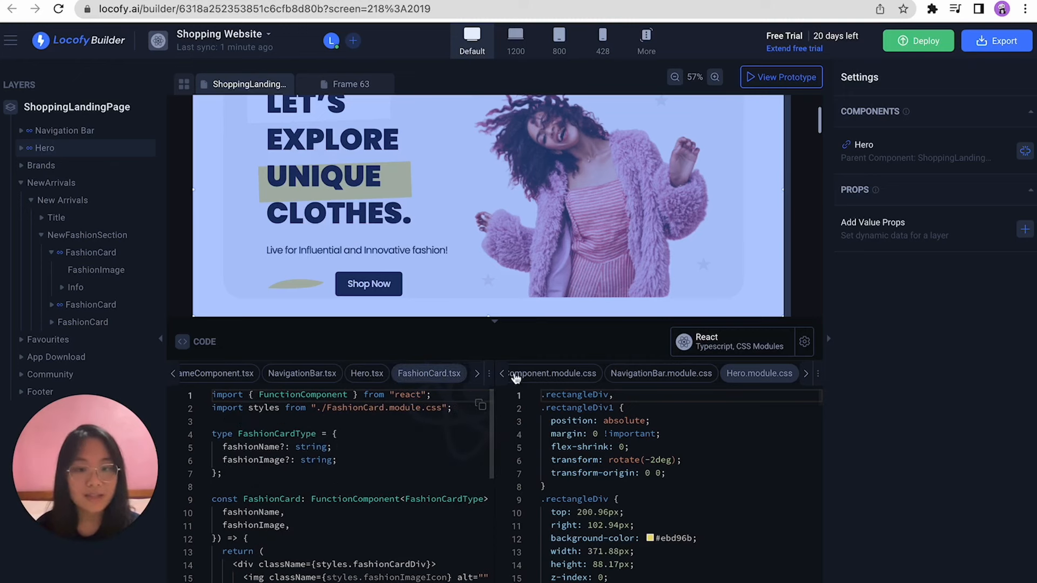
pyautogui.click(480, 406)
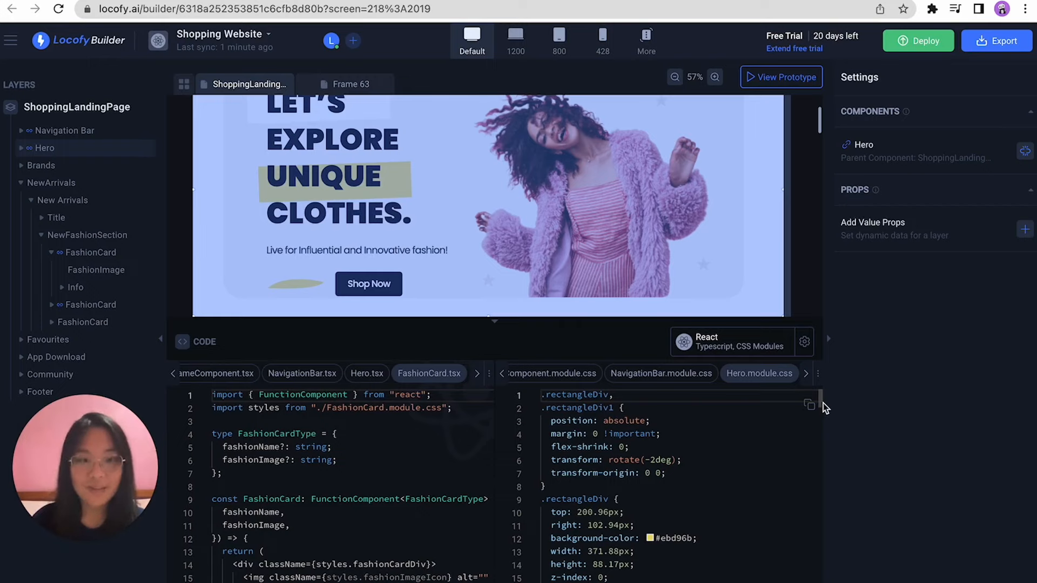
# Deploy the project with ShoppingLandingPage as starting screen to Vercel, pasting and saving the Vercel token.
pyautogui.click(922, 48)
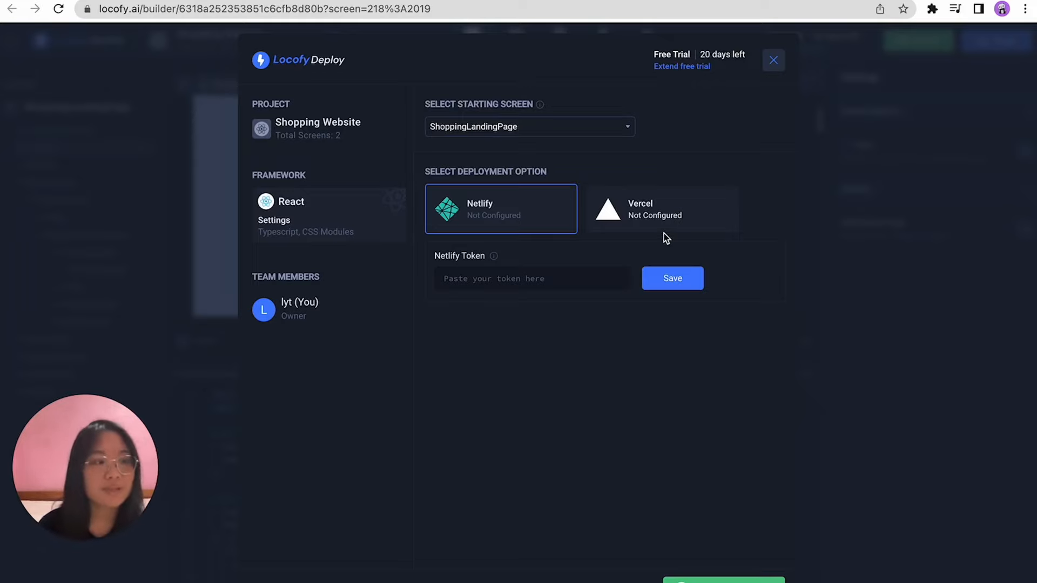
pyautogui.click(663, 218)
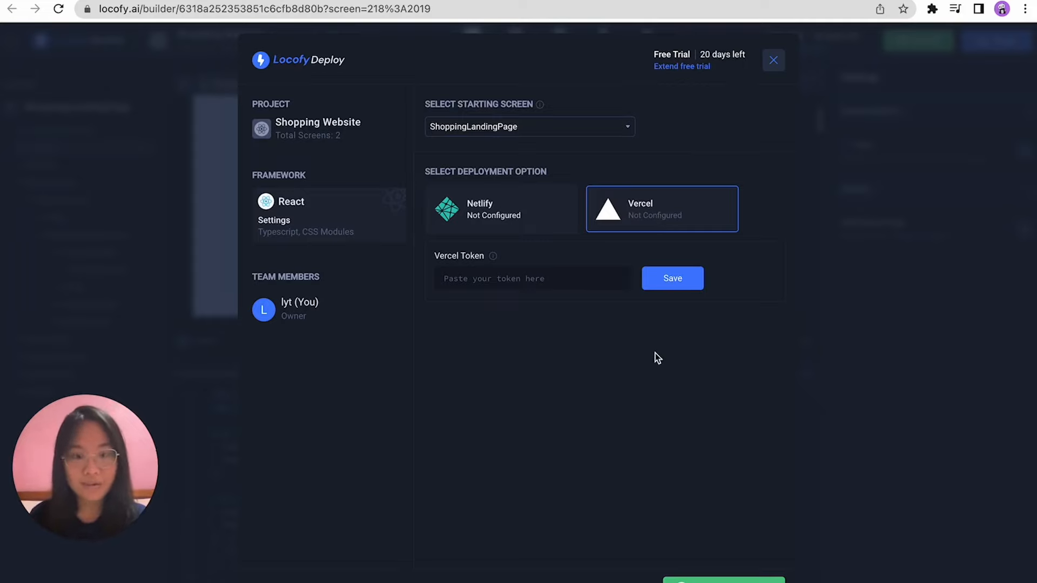
pyautogui.click(562, 287)
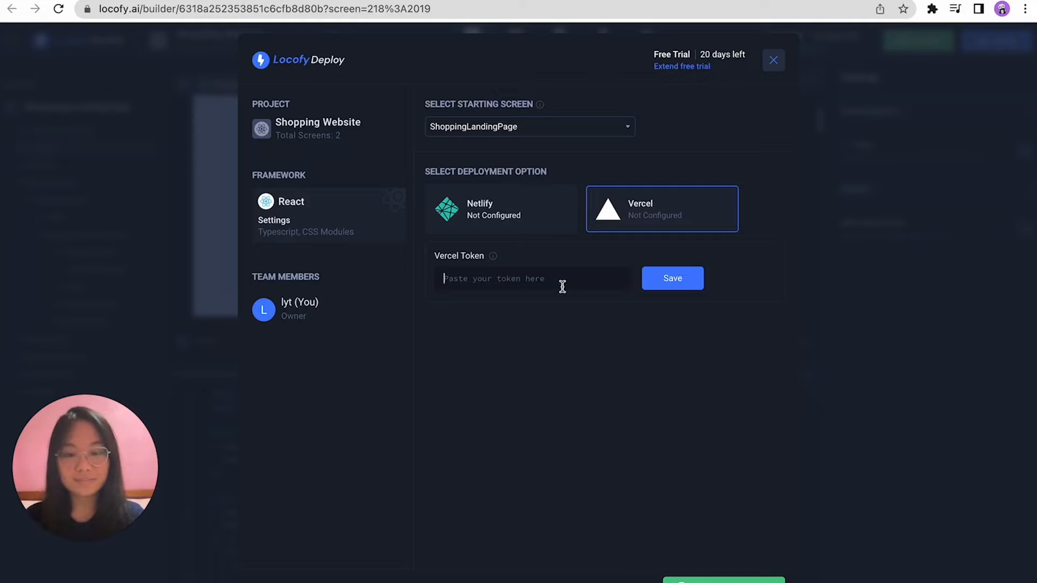
pyautogui.hotkey('ctrl', 'v')
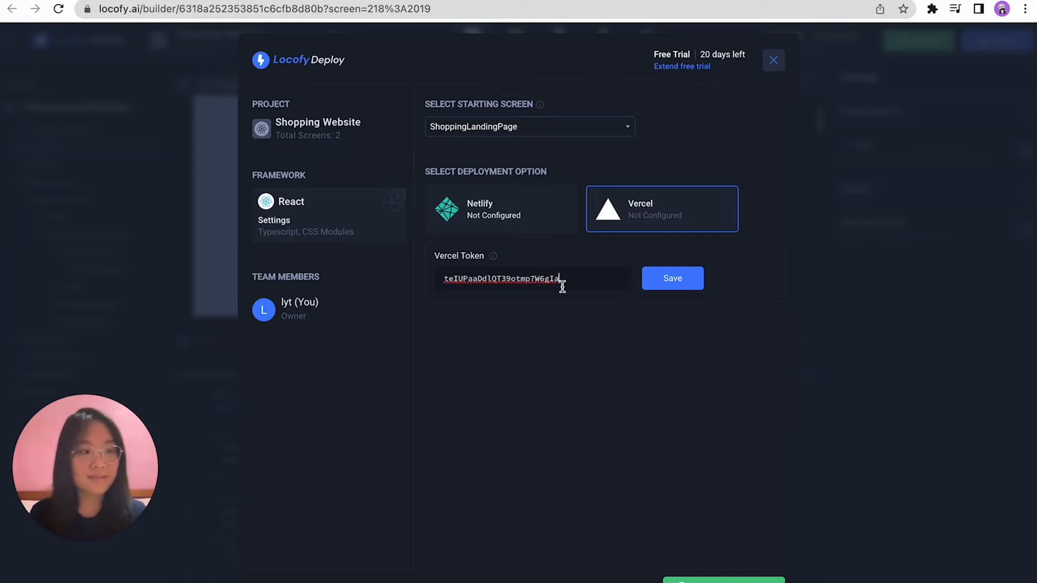
pyautogui.click(671, 285)
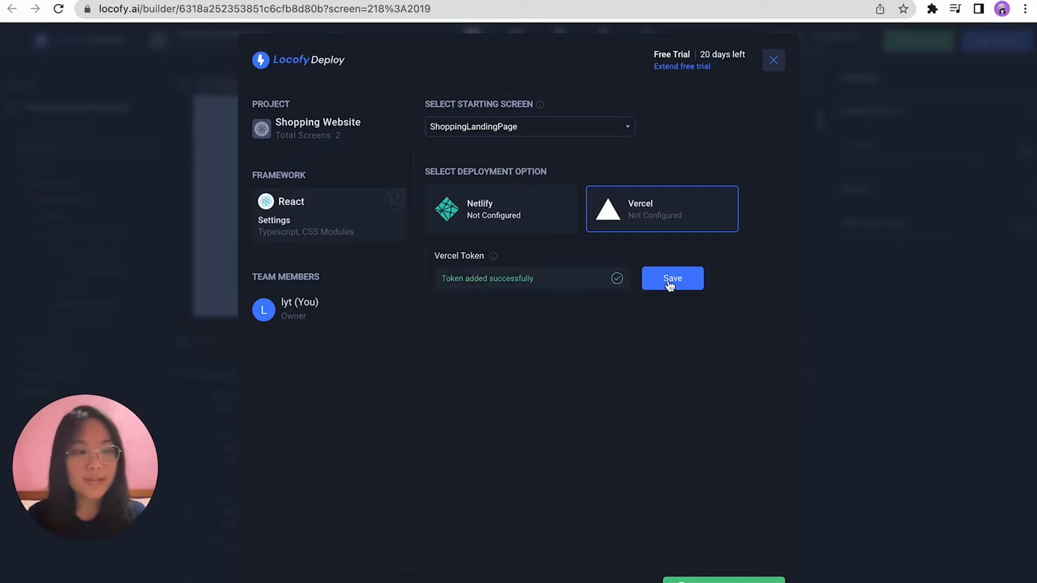
pyautogui.click(669, 283)
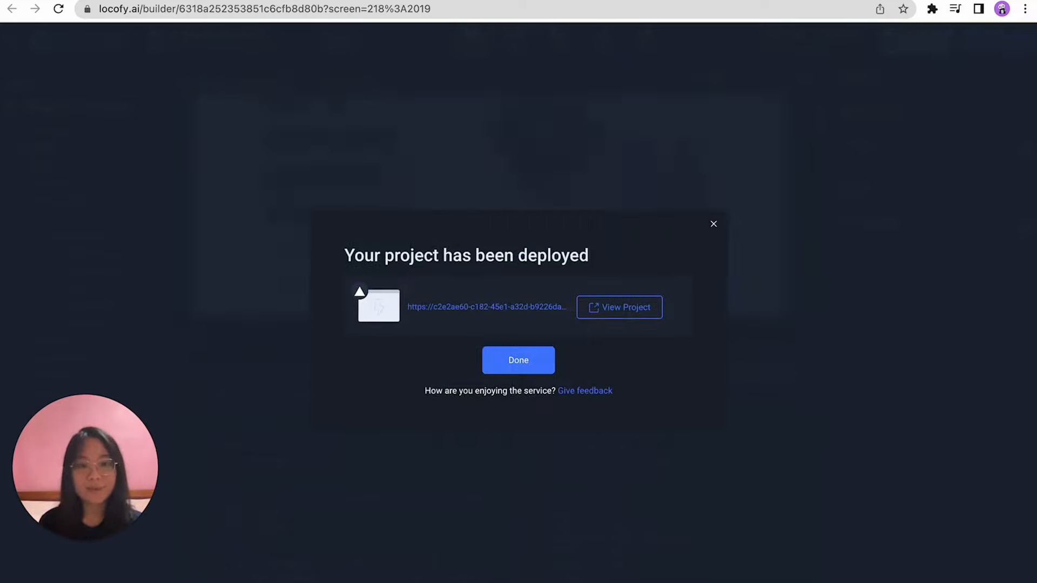
# View the deployed Vercel site, return to the deployment confirmation and dismiss it.
pyautogui.click(643, 308)
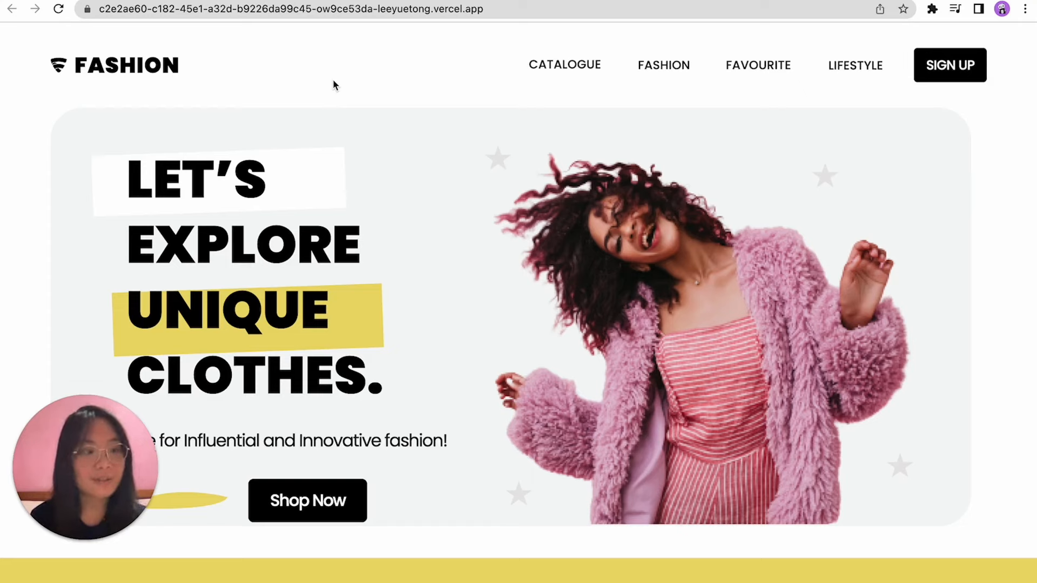
pyautogui.click(344, 1)
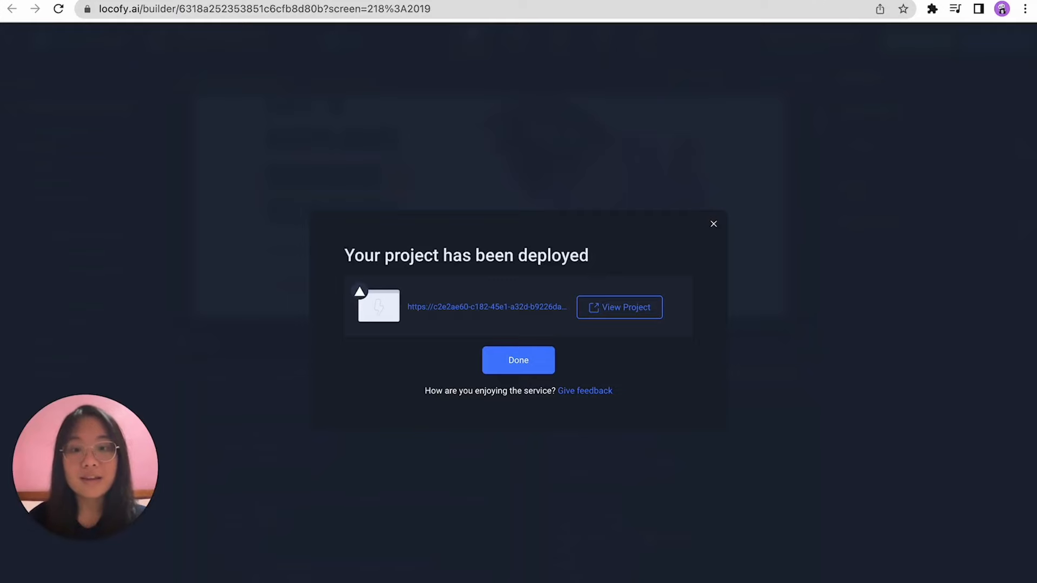
pyautogui.click(534, 360)
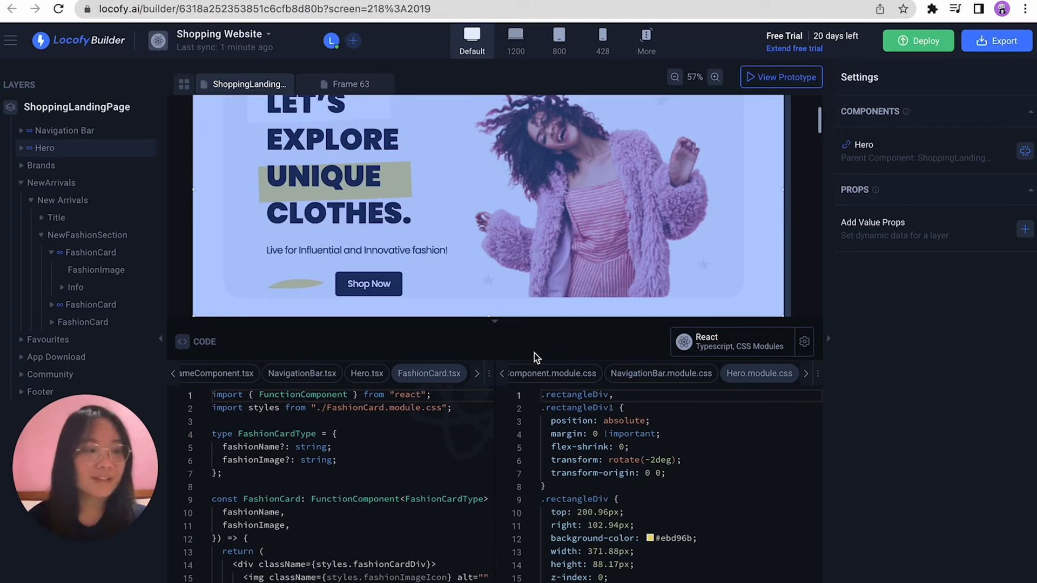
# Export the project's screens and components as a zip file, with ShoppingLandingPage as starting screen and both screens included.
pyautogui.click(990, 47)
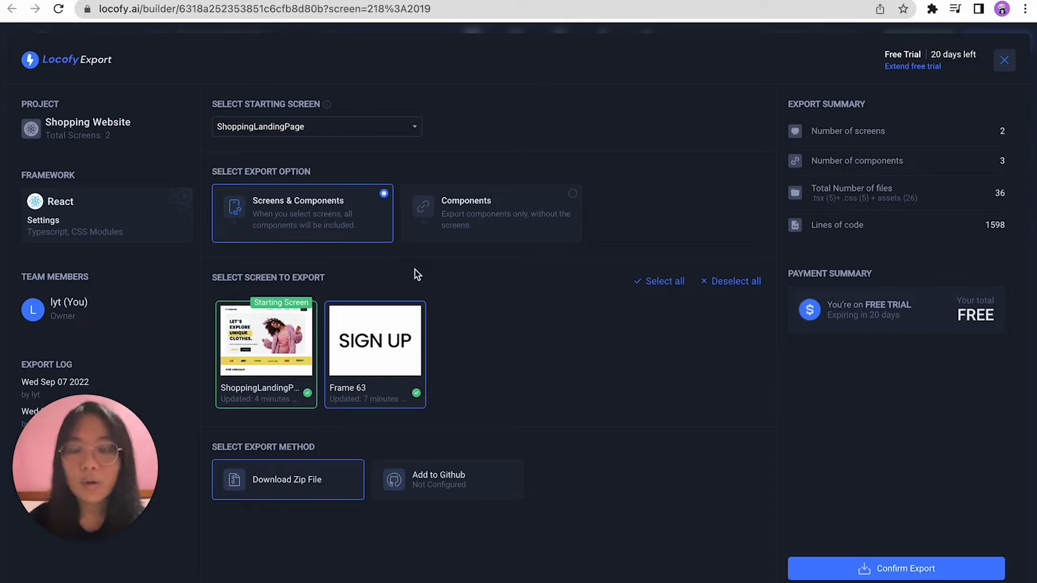
pyautogui.click(516, 224)
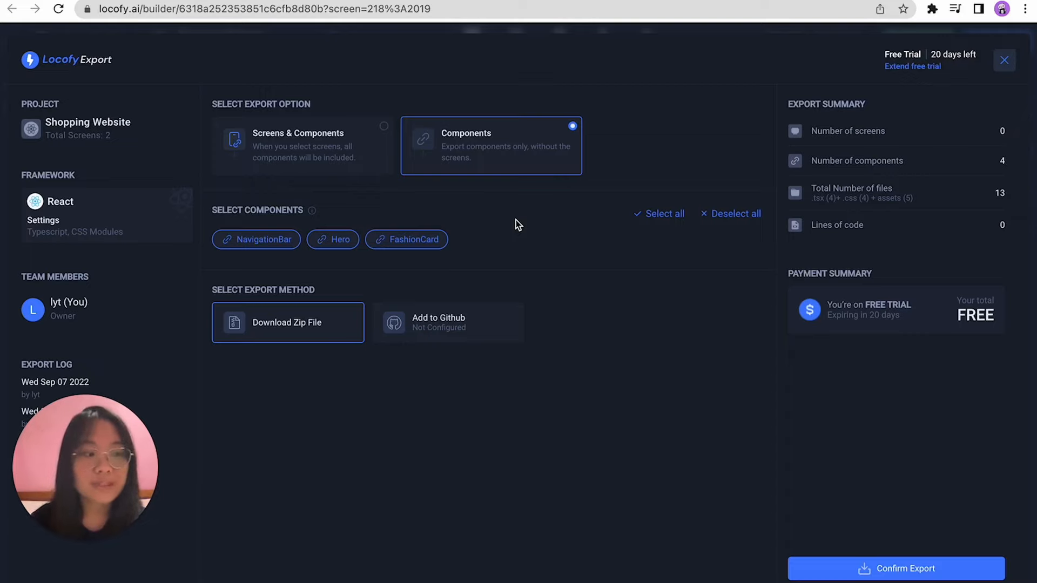
pyautogui.click(352, 156)
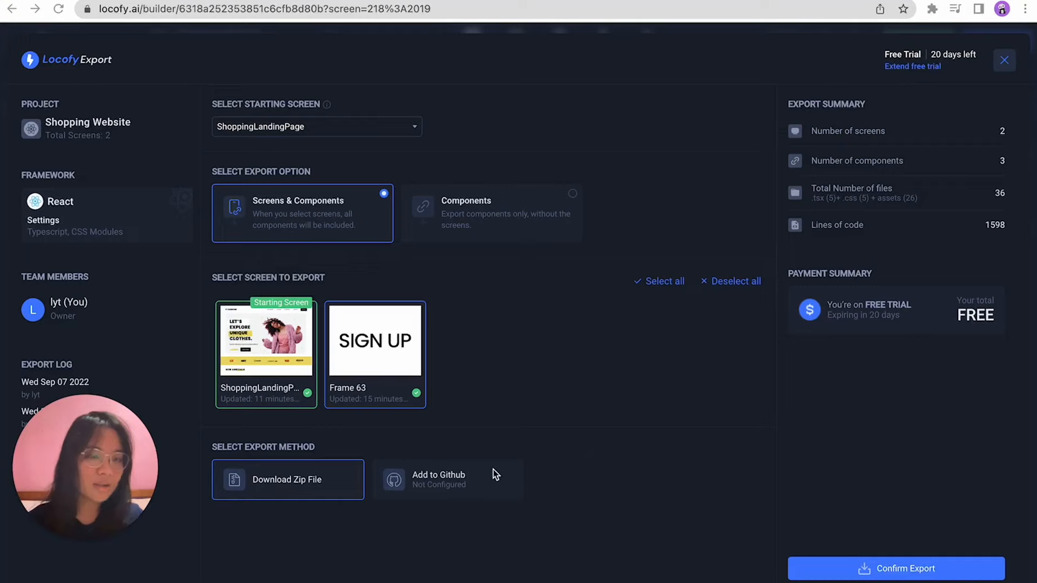
pyautogui.click(463, 478)
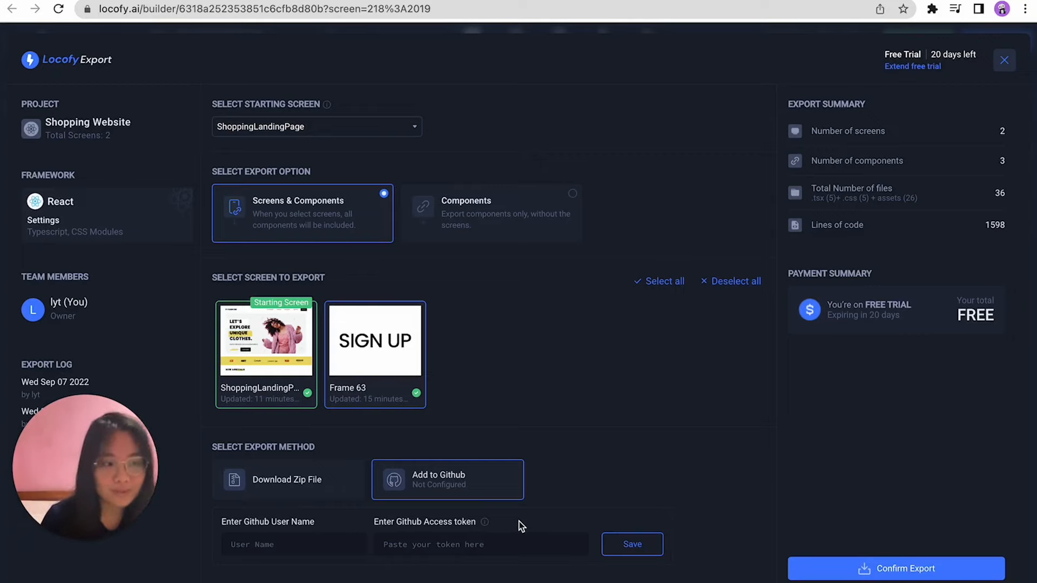
pyautogui.click(340, 482)
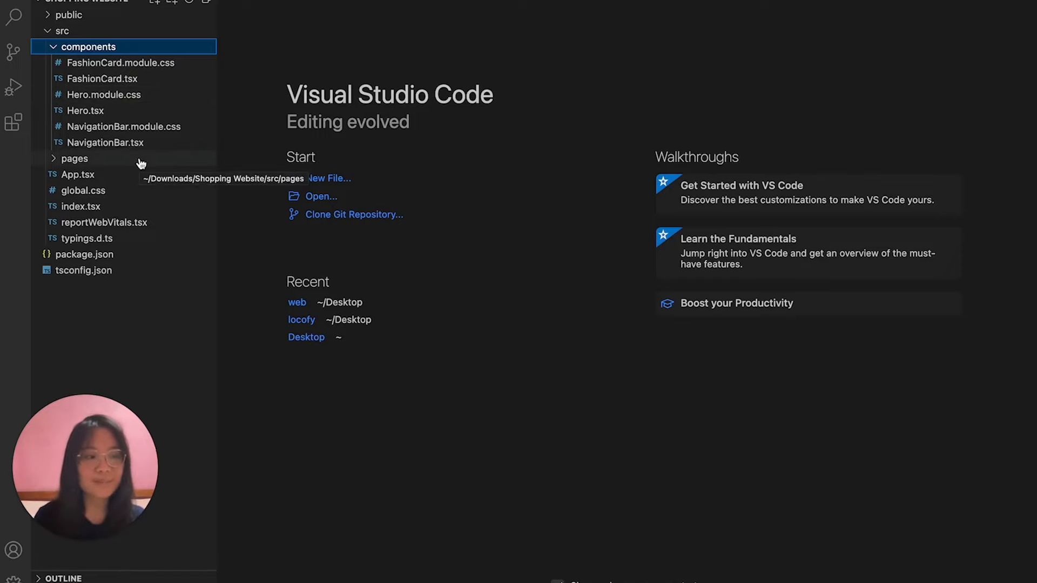
# In Visual Studio Code, open a new terminal for the exported Shopping Website folder and run npm install.
pyautogui.click(299, 1)
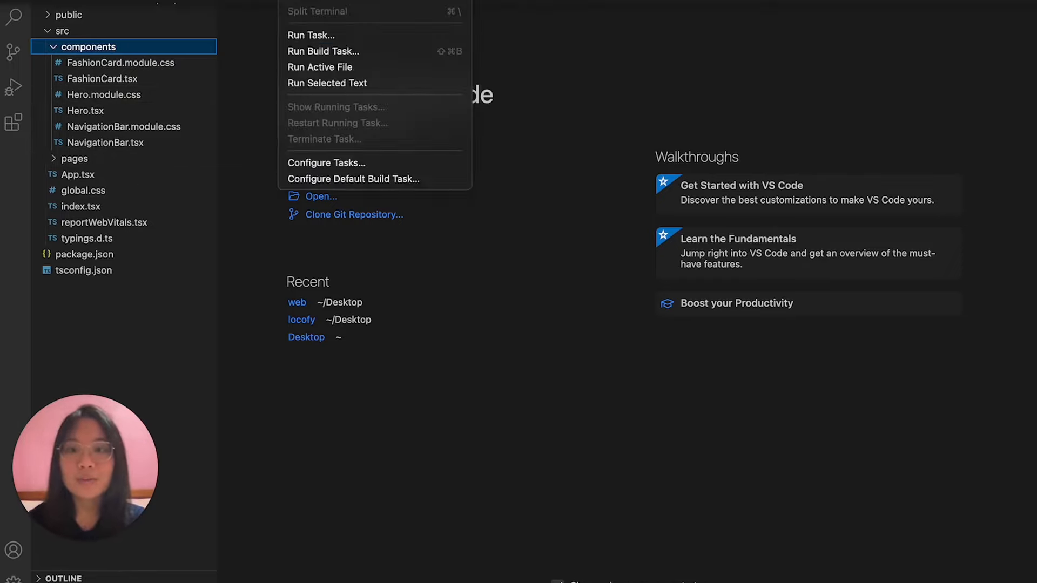
pyautogui.click(314, 2)
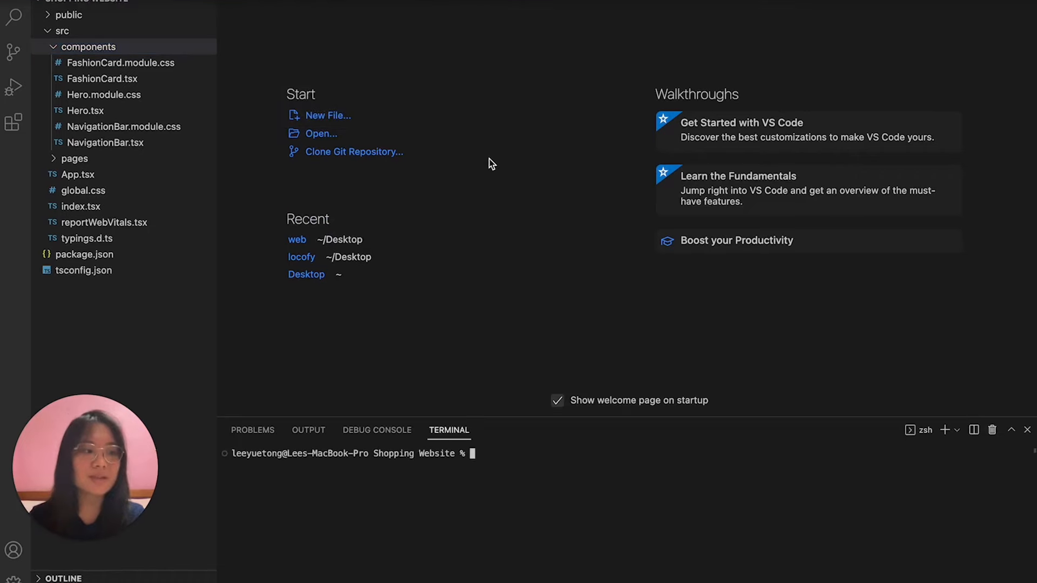
pyautogui.write('npm ')
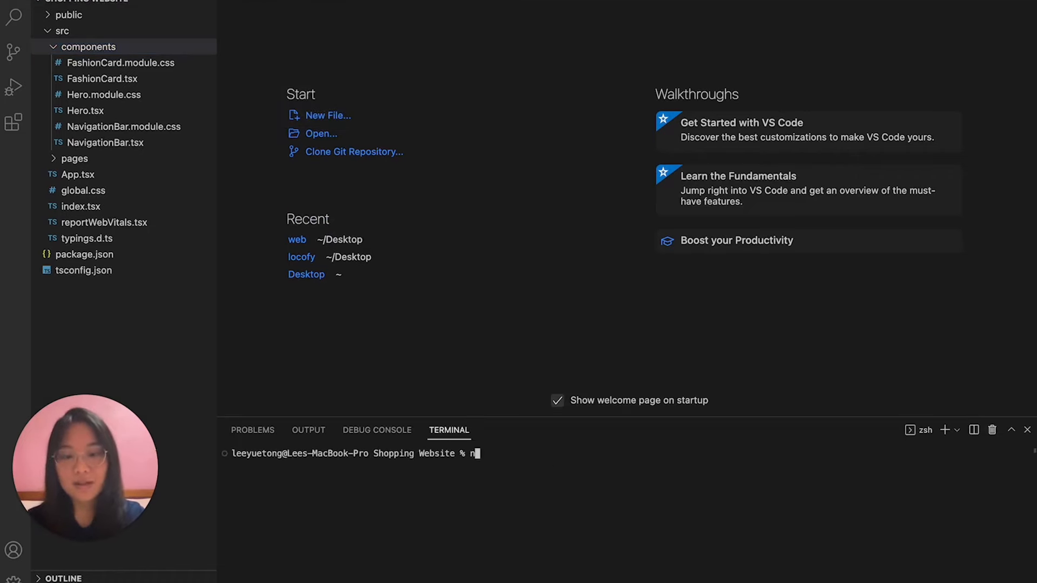
pyautogui.write('install')
pyautogui.press('Return')
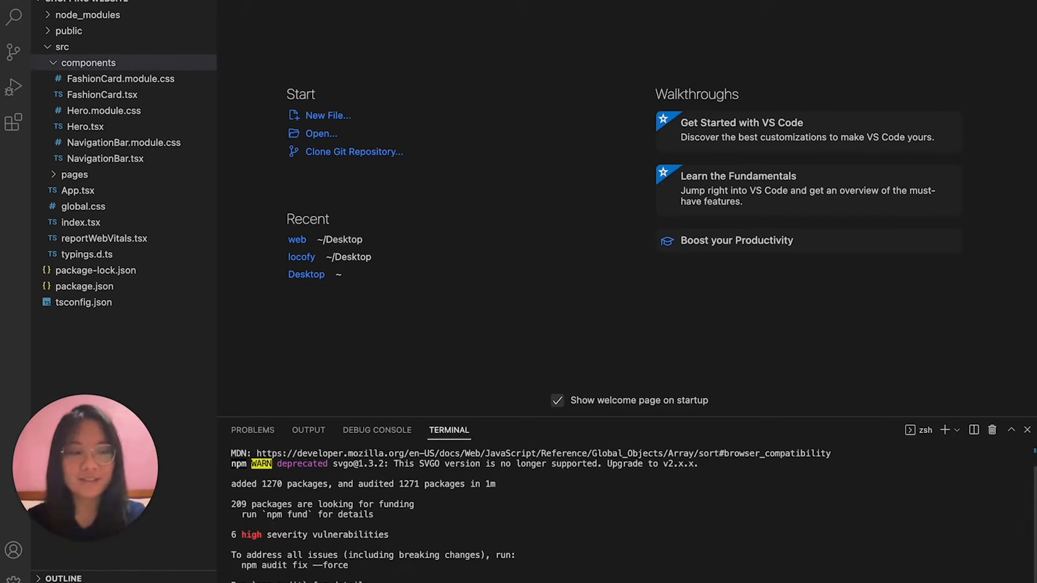
# Run the exported site locally with npm start, test its SIGN UP link in the browser and return to the landing page.
pyautogui.write('npm start')
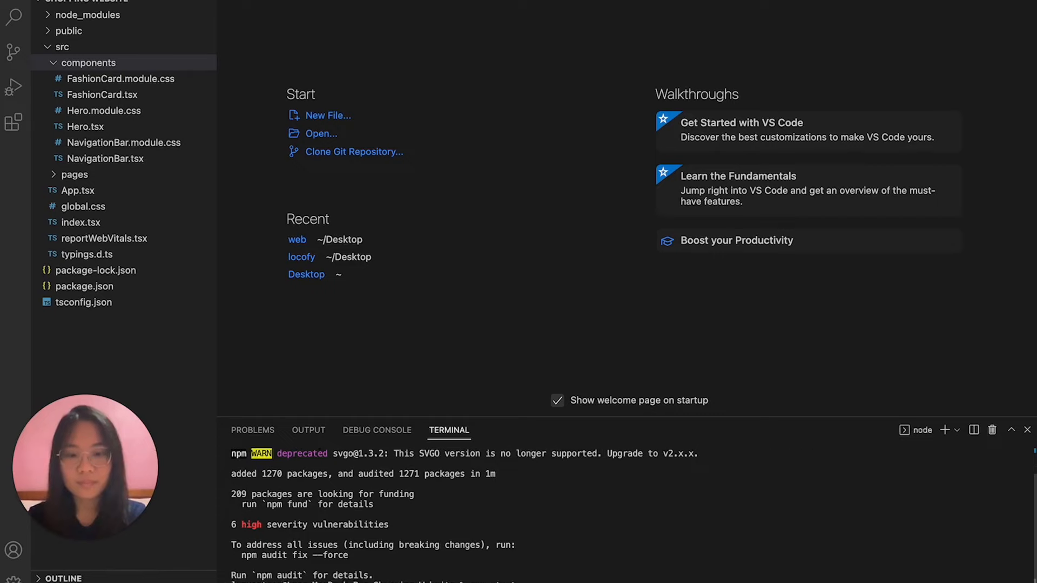
pyautogui.press('Return')
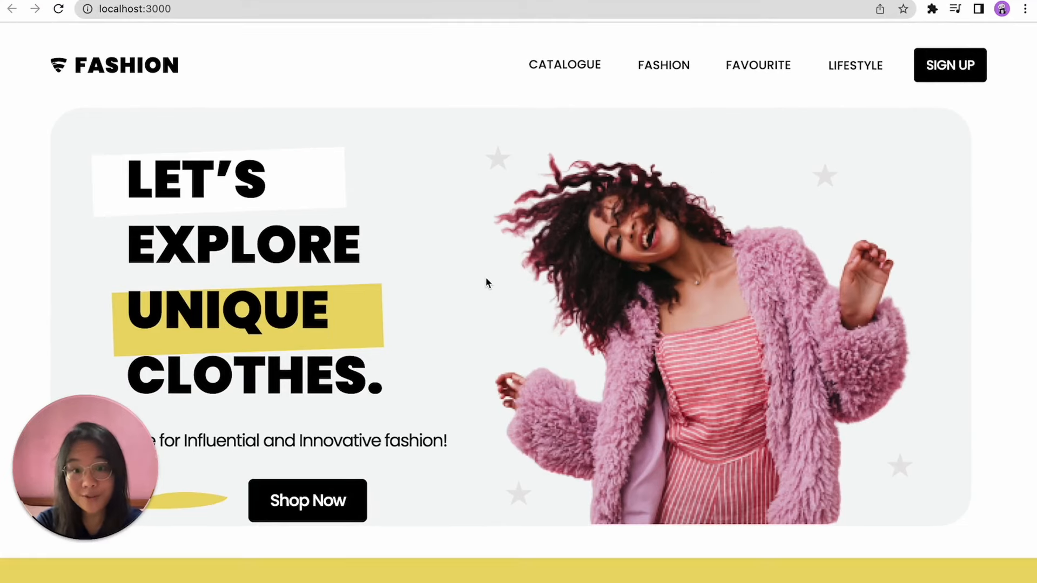
pyautogui.click(943, 74)
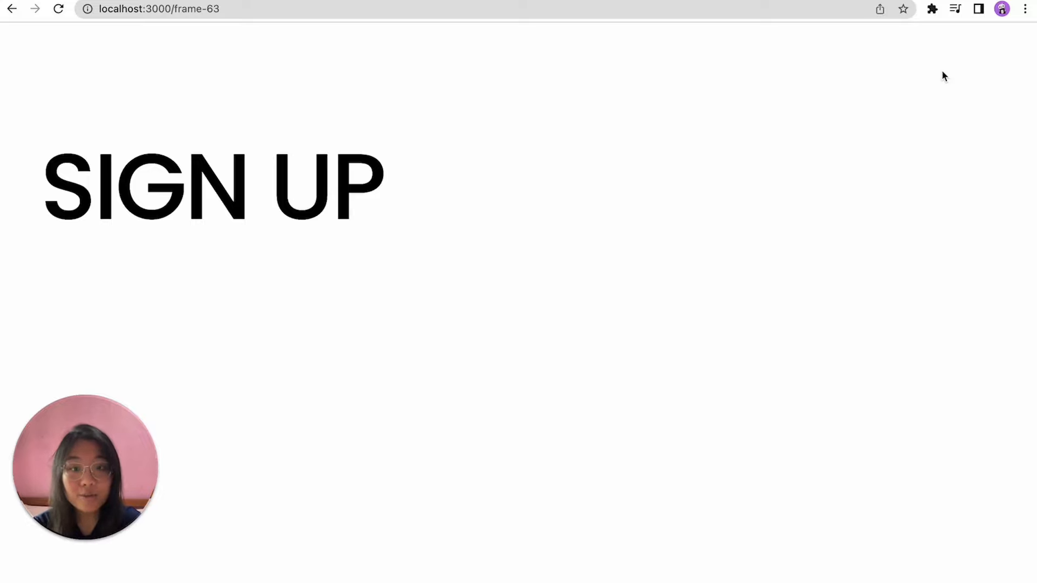
pyautogui.click(12, 9)
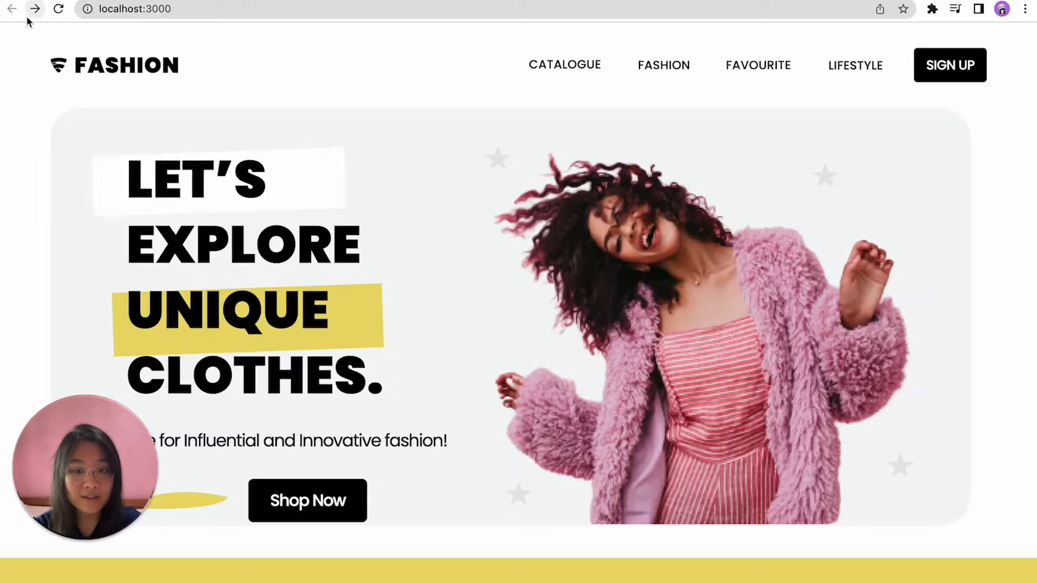